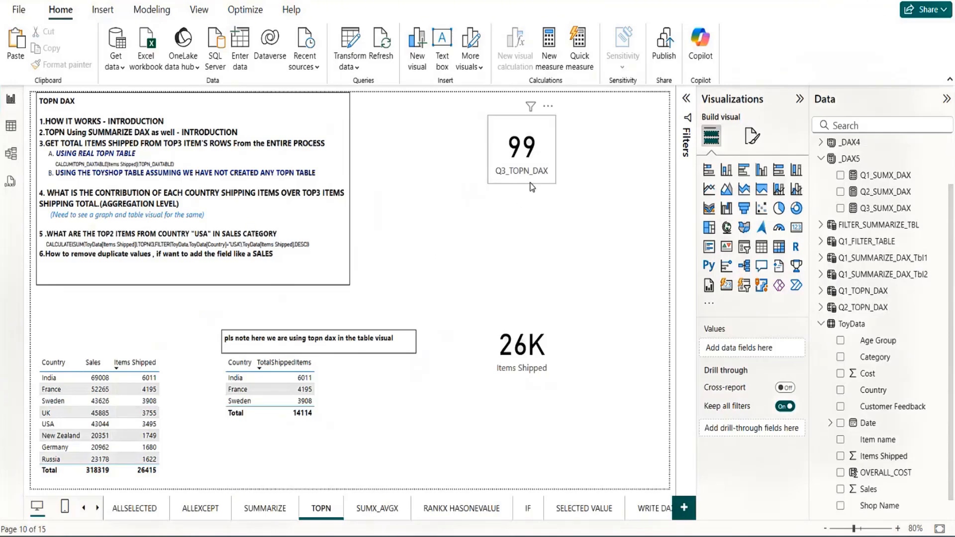
Step: Move the Q3_TOPN_DAX card closer to the TOPN DAX notes box, keeping it near the page's upper edge
{"action": "left_click", "coordinate": [531, 185]}
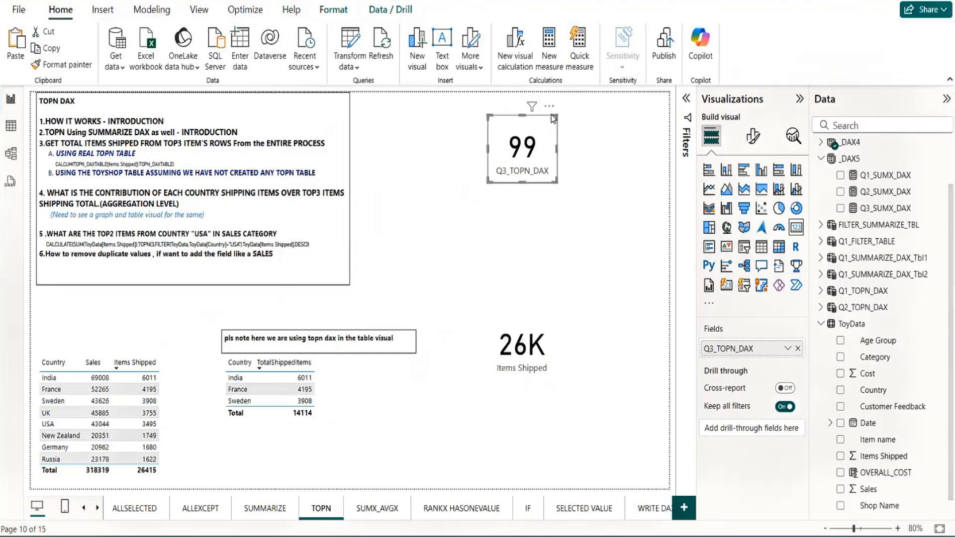
{"action": "left_click_drag", "start_coordinate": [549, 106], "coordinate": [435, 106]}
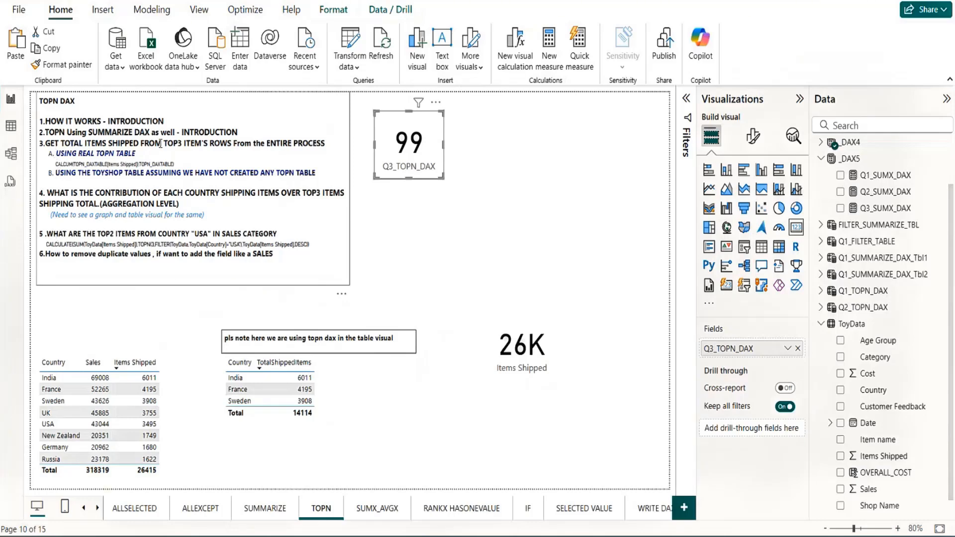
Step: Review question 3 in the TOPN DAX notes and highlight the line "USING THE TOYSHOP TABLE ASSUMING WE HAVE NOT CREATED ANY TOPN TABLE"
{"action": "left_click", "coordinate": [178, 143]}
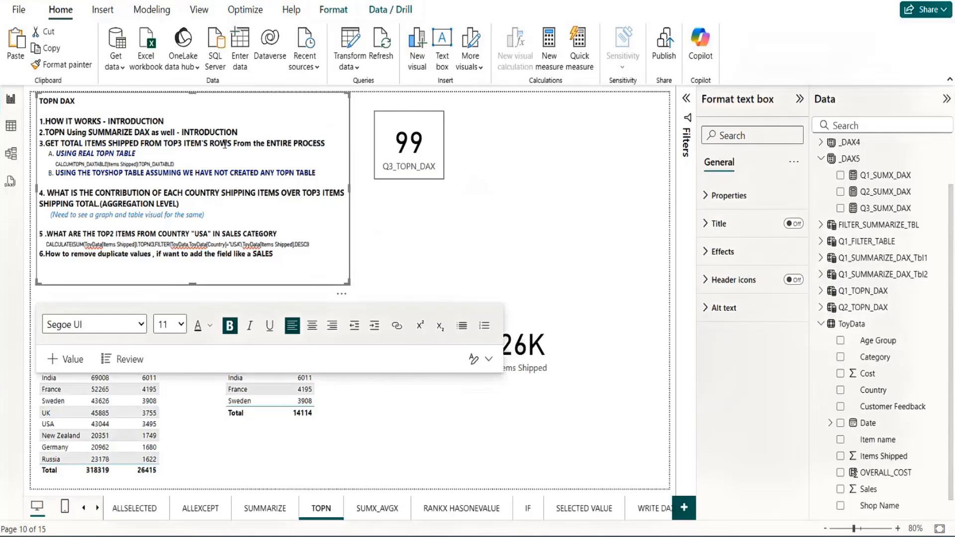
{"action": "double_click", "coordinate": [219, 144]}
{"action": "left_click", "coordinate": [64, 173]}
{"action": "left_click", "coordinate": [57, 174]}
{"action": "left_click", "coordinate": [327, 171], "text": "shift"}
{"action": "key", "text": "ctrl+b"}
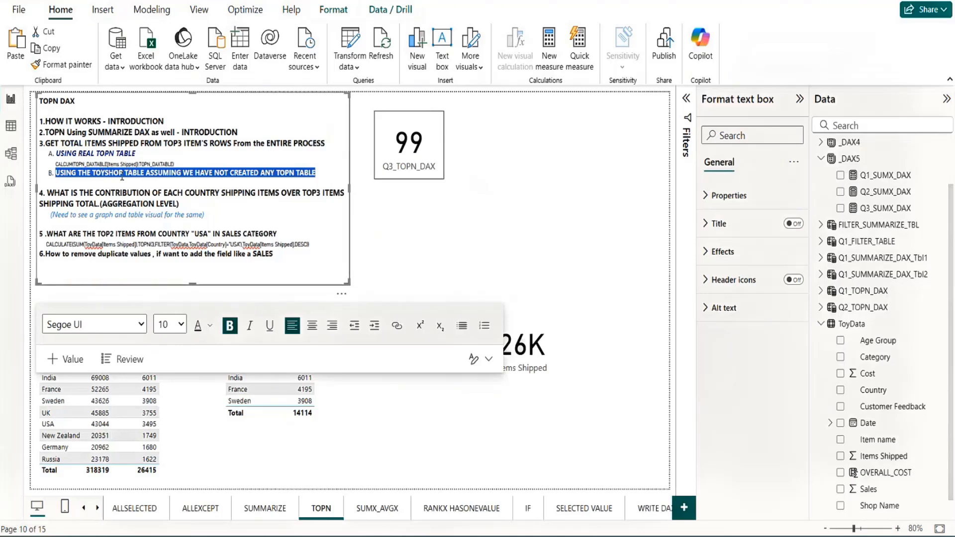
Step: Collapse the _DAX5 fields, check the ToyData table, and select the Country and TotalShippedItems table visual to see its source fields
{"action": "left_click", "coordinate": [821, 159]}
{"action": "left_click", "coordinate": [857, 310]}
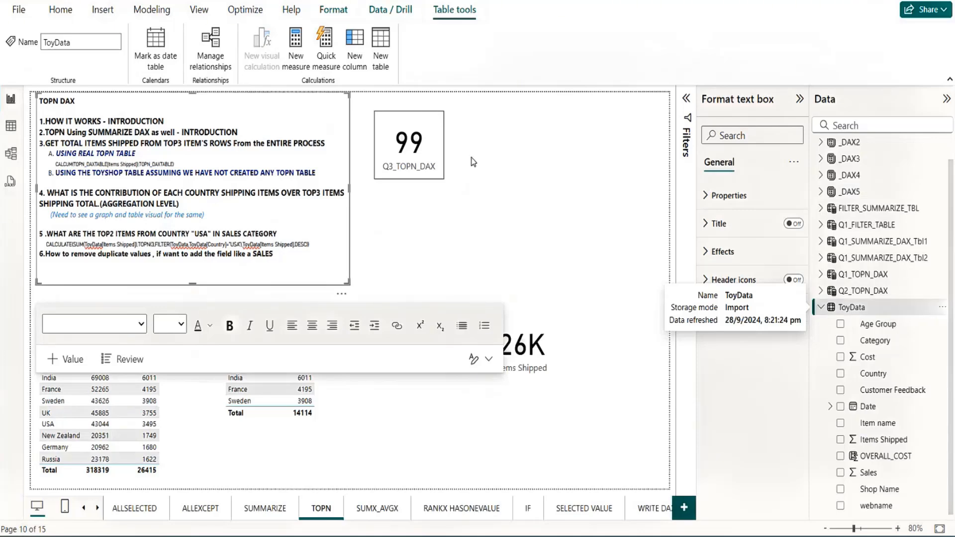
{"action": "left_click", "coordinate": [520, 185]}
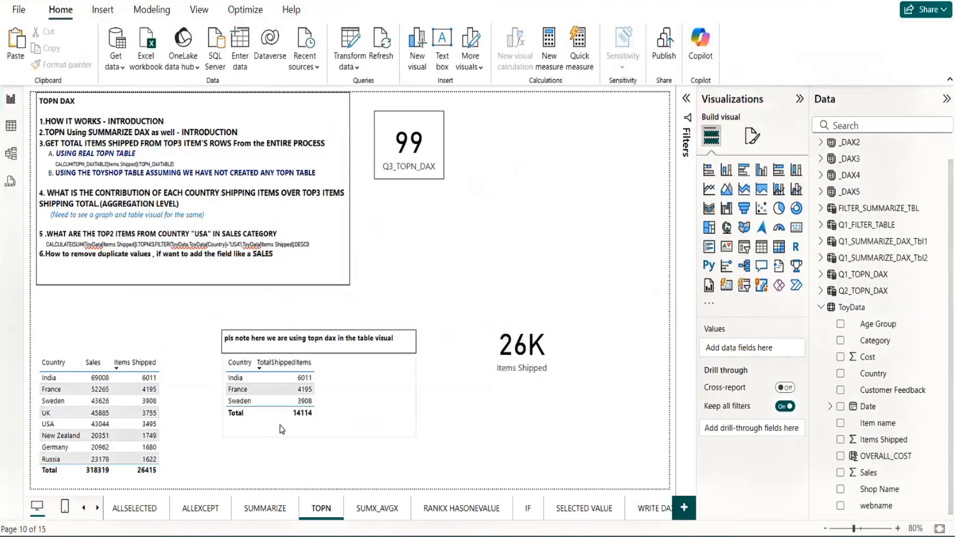
{"action": "left_click", "coordinate": [283, 427]}
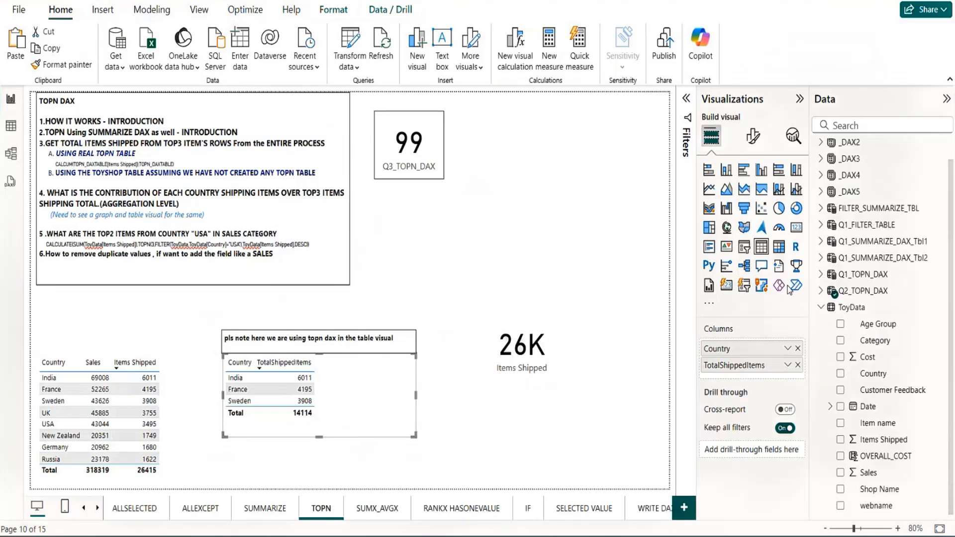
Step: Examine the rows and the TOPN formula of the Q2_TOPN_DAX calculated table in Table view
{"action": "left_click", "coordinate": [881, 293]}
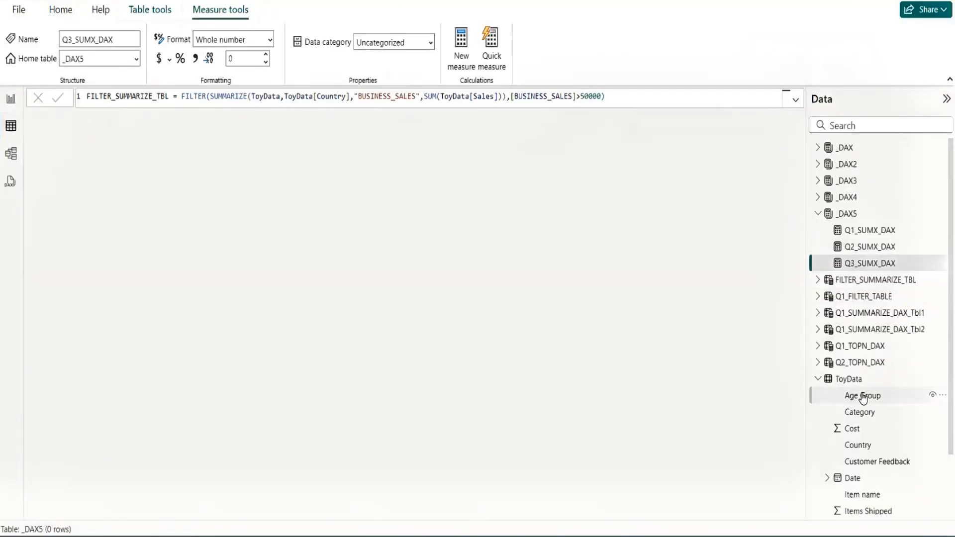
{"action": "left_click", "coordinate": [867, 367]}
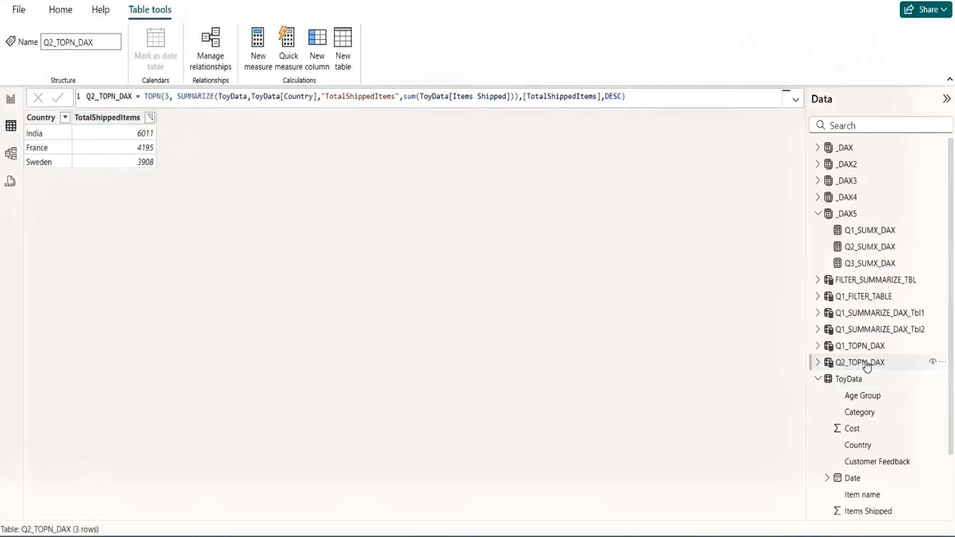
{"action": "mouse_move", "coordinate": [870, 366]}
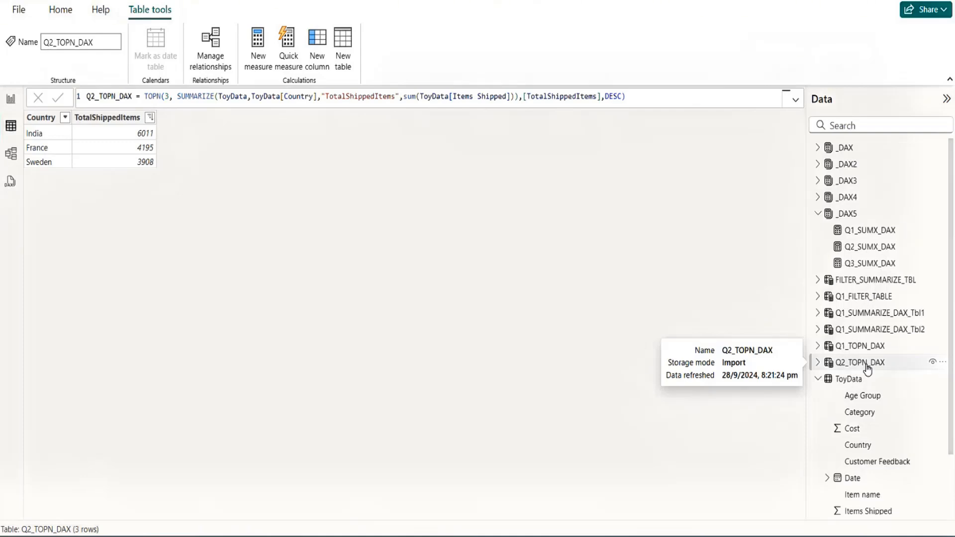
{"action": "left_click", "coordinate": [868, 368]}
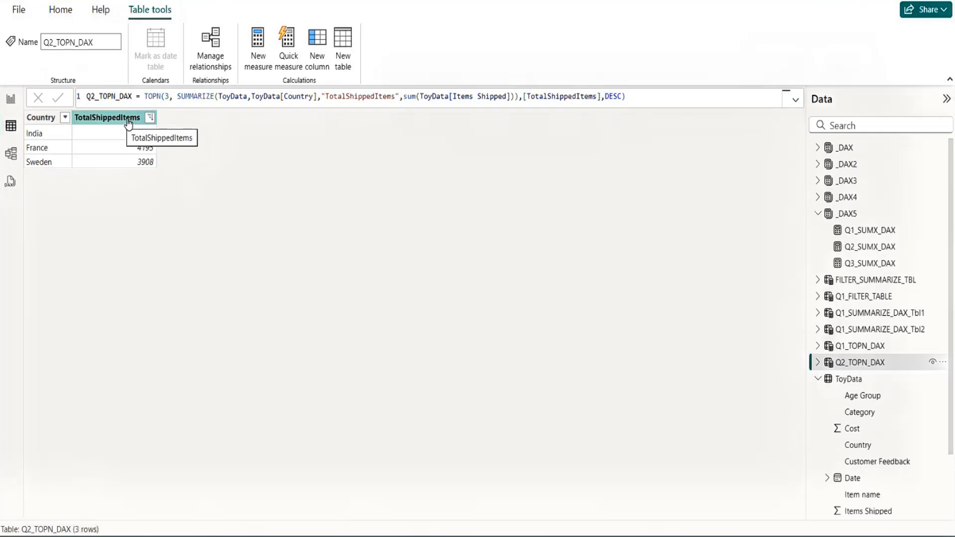
Step: Start a new measure in Q2_TOPN_DAX with CALCULATE(SUM( and look through the suggestions for TOPN_DAX
{"action": "left_click", "coordinate": [261, 54]}
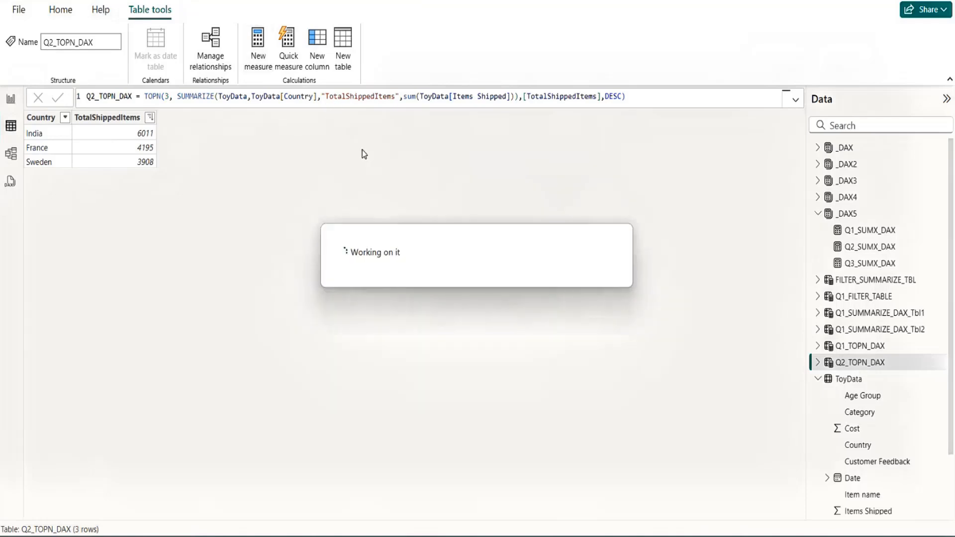
{"action": "left_click", "coordinate": [175, 99]}
{"action": "type", "text": "CALCULATE(SUM"}
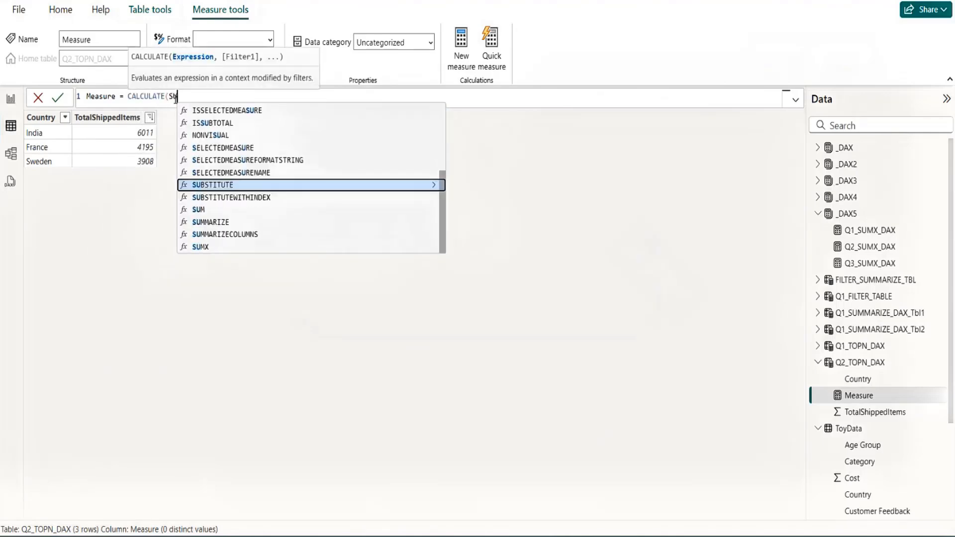
{"action": "type", "text": "("}
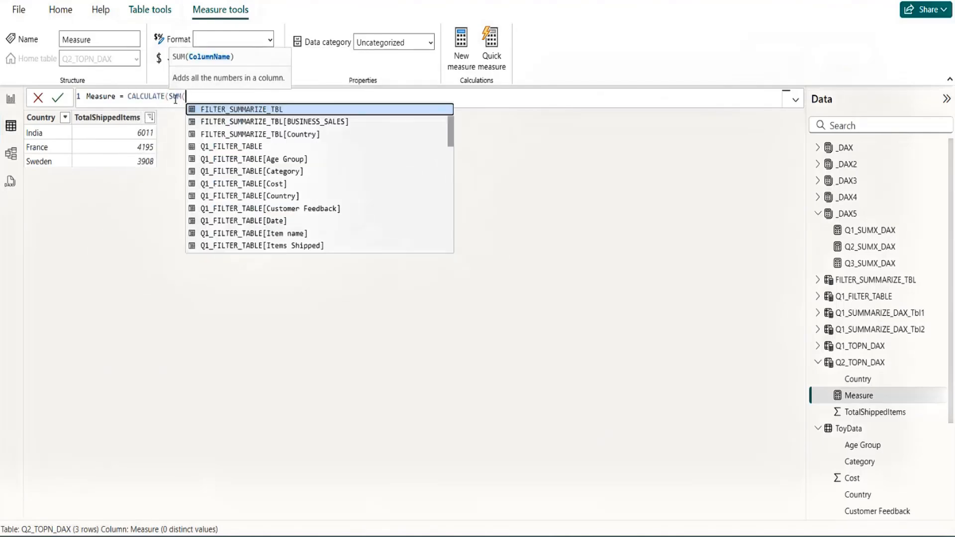
{"action": "type", "text": "TOPN"}
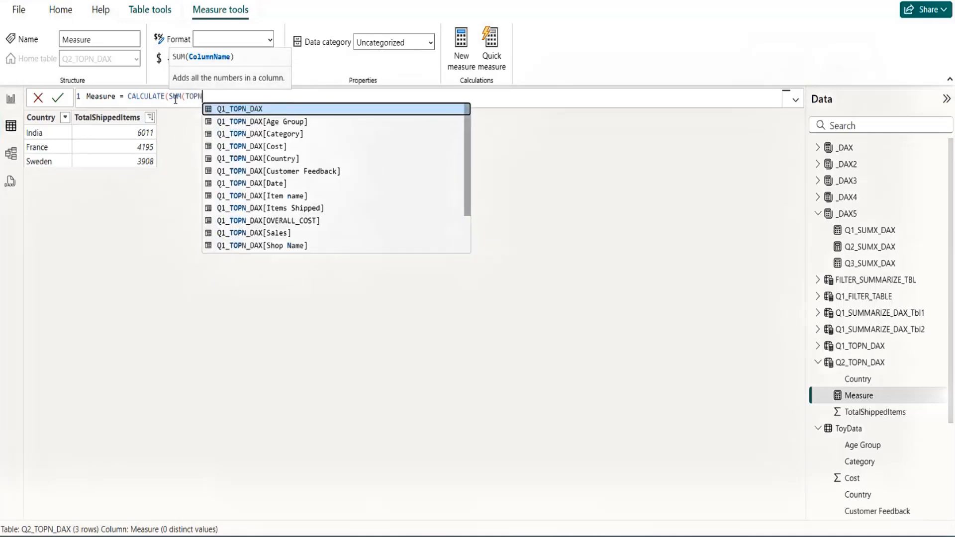
{"action": "type", "text": "_DAX"}
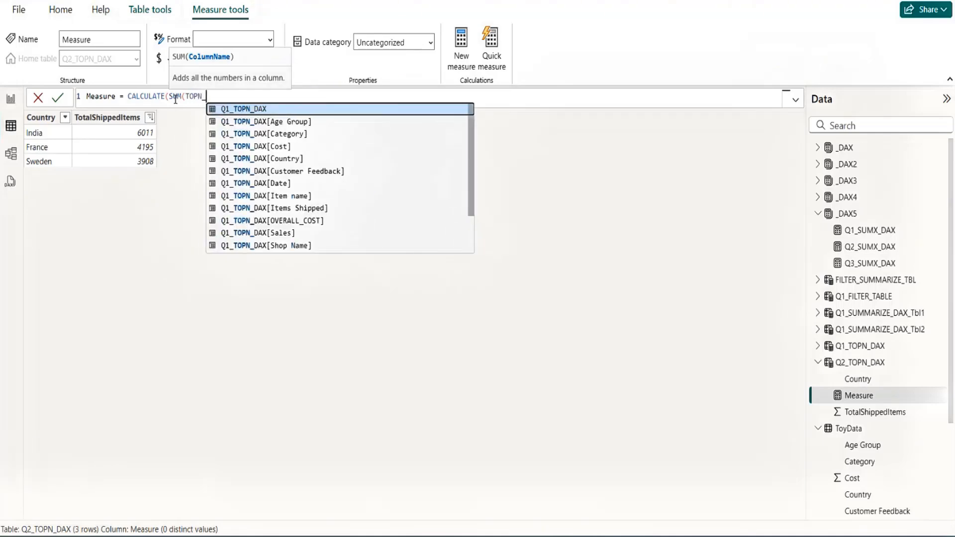
{"action": "key", "text": "Down"}
{"action": "key", "text": "Down"}
{"action": "key", "text": "Down"}
{"action": "key", "text": "Down"}
{"action": "key", "text": "Down"}
{"action": "key", "text": "Down"}
{"action": "key", "text": "Down"}
{"action": "key", "text": "Down"}
{"action": "key", "text": "Down"}
{"action": "key", "text": "Down"}
{"action": "key", "text": "Down"}
{"action": "key", "text": "Down"}
{"action": "key", "text": "Down"}
{"action": "key", "text": "Down"}
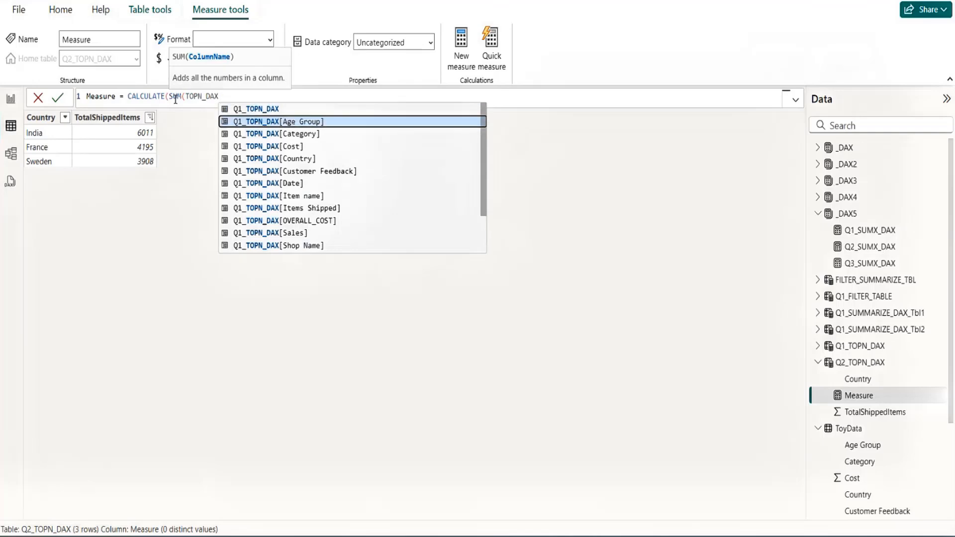
{"action": "key", "text": "Up"}
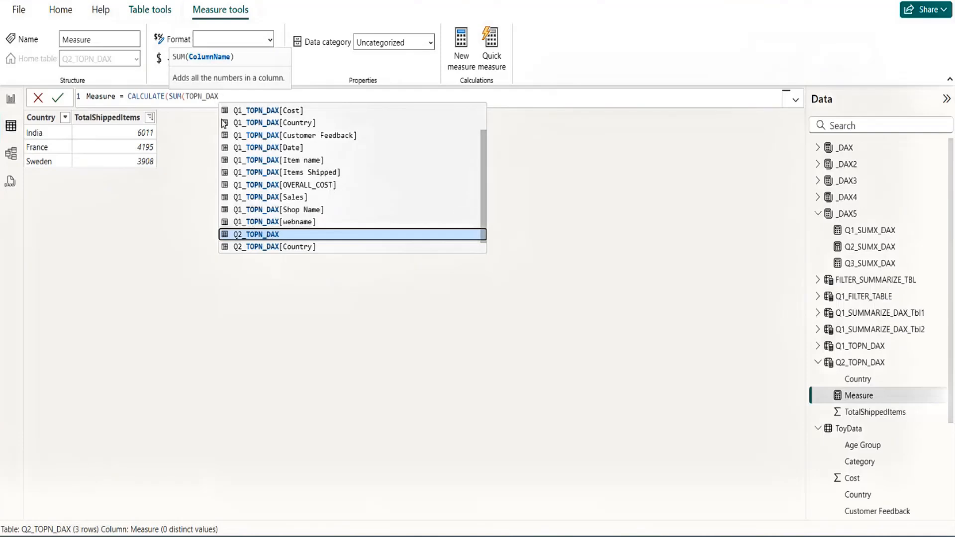
Step: Replace the TOPN_DAX entry so the measure sums Q2_TOPN_DAX[TotalShippedItems] inside CALCULATE
{"action": "key", "text": "BackSpace"}
{"action": "key", "text": "BackSpace"}
{"action": "key", "text": "BackSpace"}
{"action": "key", "text": "BackSpace"}
{"action": "key", "text": "BackSpace"}
{"action": "key", "text": "BackSpace"}
{"action": "key", "text": "BackSpace"}
{"action": "key", "text": "BackSpace"}
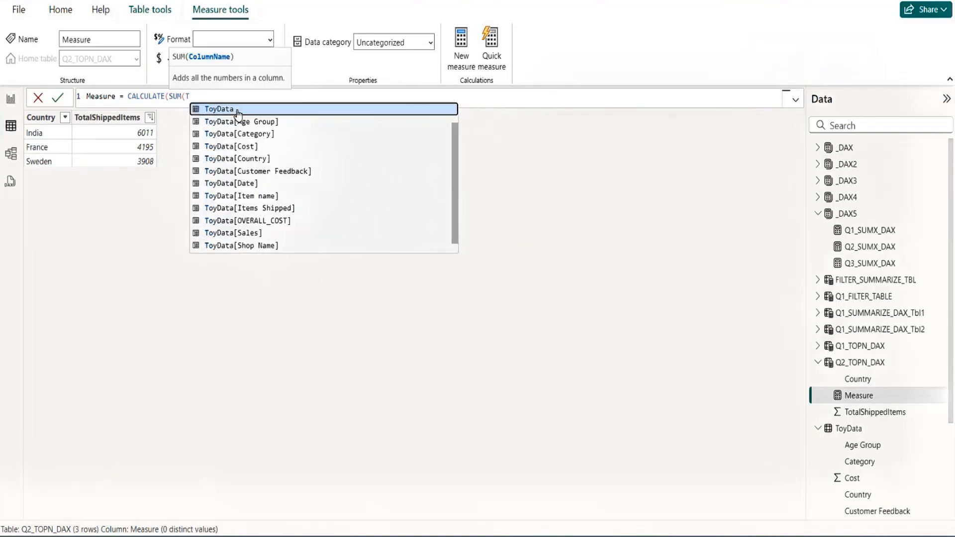
{"action": "type", "text": "Q2"}
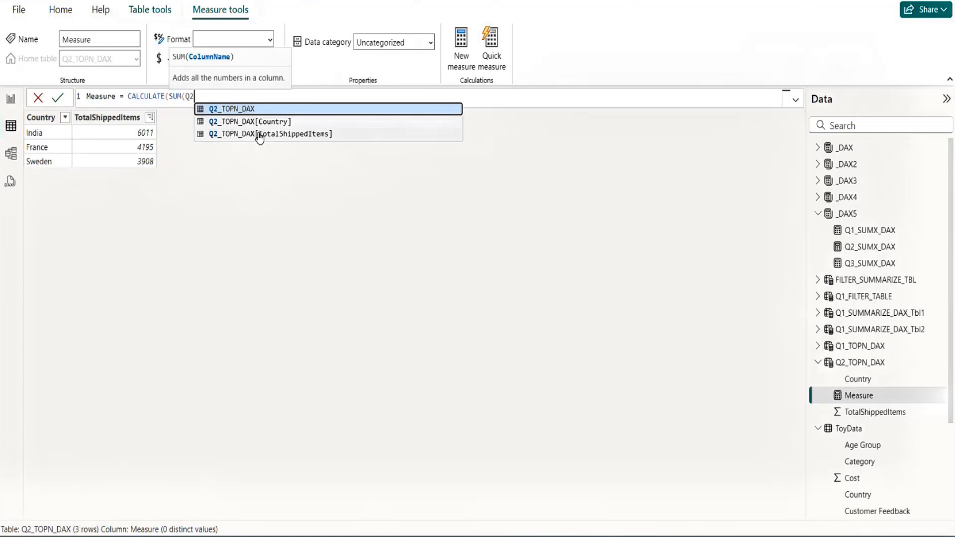
{"action": "left_click", "coordinate": [258, 134]}
{"action": "type", "text": "),"}
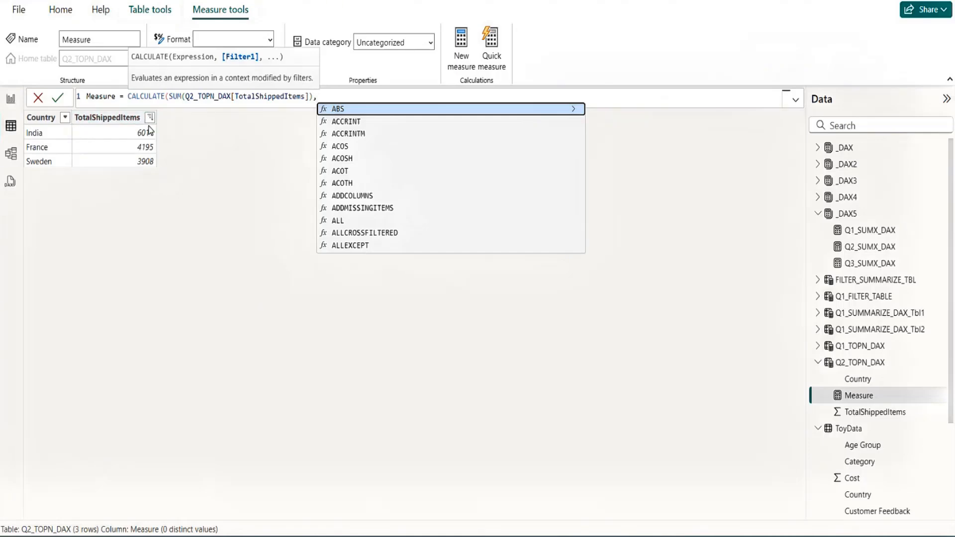
{"action": "key", "text": "BackSpace"}
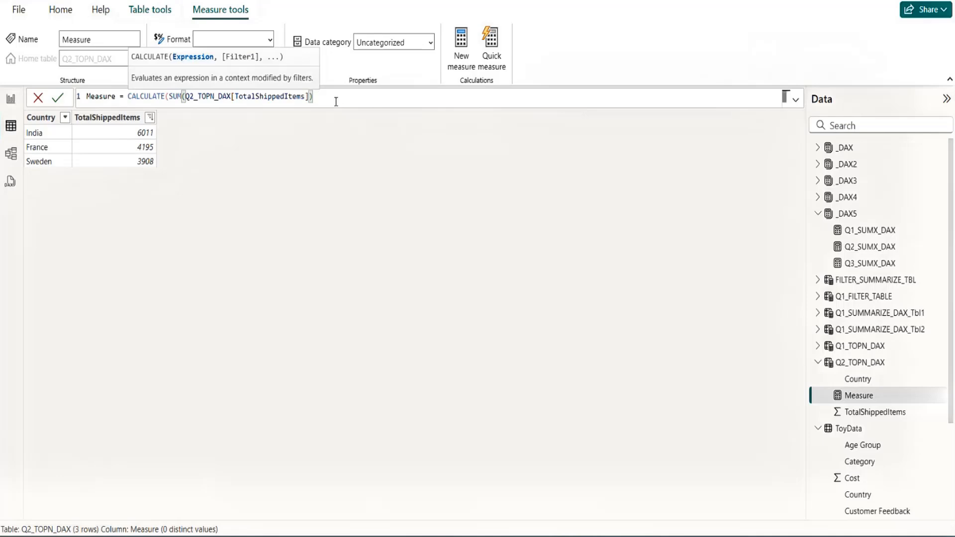
Step: Delete the SUM expression from the measure formula, back to the opening of CALCULATE
{"action": "key", "text": "BackSpace"}
{"action": "key", "text": "BackSpace"}
{"action": "key", "text": "BackSpace"}
{"action": "key", "text": "BackSpace"}
{"action": "key", "text": "BackSpace"}
{"action": "key", "text": "BackSpace"}
{"action": "key", "text": "BackSpace"}
{"action": "key", "text": "BackSpace"}
{"action": "key", "text": "BackSpace"}
{"action": "key", "text": "BackSpace"}
{"action": "key", "text": "BackSpace"}
{"action": "key", "text": "BackSpace"}
{"action": "key", "text": "BackSpace"}
{"action": "key", "text": "BackSpace"}
{"action": "key", "text": "BackSpace"}
{"action": "key", "text": "BackSpace"}
{"action": "key", "text": "BackSpace"}
{"action": "key", "text": "BackSpace"}
{"action": "key", "text": "BackSpace"}
{"action": "key", "text": "BackSpace"}
{"action": "key", "text": "BackSpace"}
{"action": "key", "text": "BackSpace"}
{"action": "key", "text": "BackSpace"}
{"action": "key", "text": "BackSpace"}
{"action": "key", "text": "BackSpace"}
{"action": "key", "text": "BackSpace"}
{"action": "key", "text": "BackSpace"}
{"action": "key", "text": "BackSpace"}
{"action": "key", "text": "BackSpace"}
{"action": "key", "text": "BackSpace"}
{"action": "key", "text": "BackSpace"}
{"action": "key", "text": "BackSpace"}
{"action": "key", "text": "BackSpace"}
{"action": "key", "text": "BackSpace"}
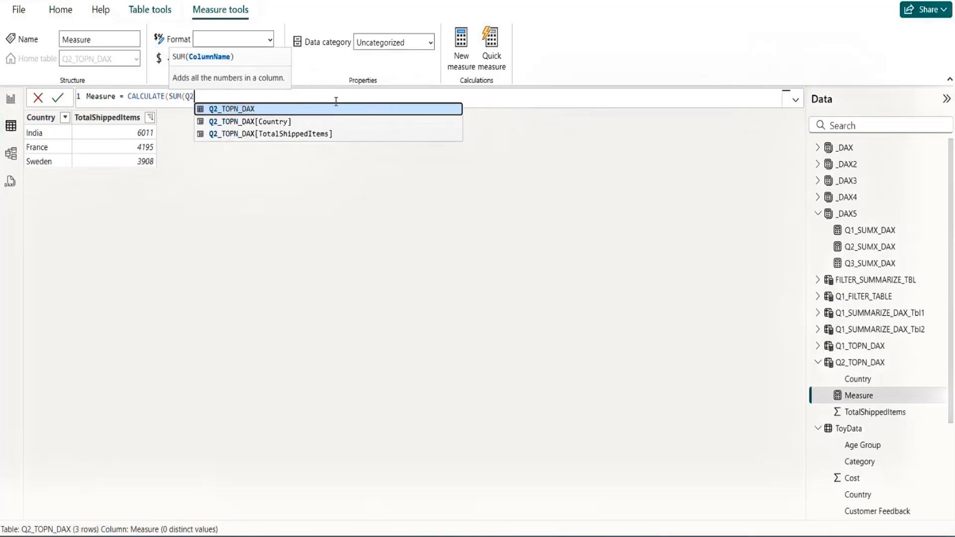
{"action": "key", "text": "BackSpace"}
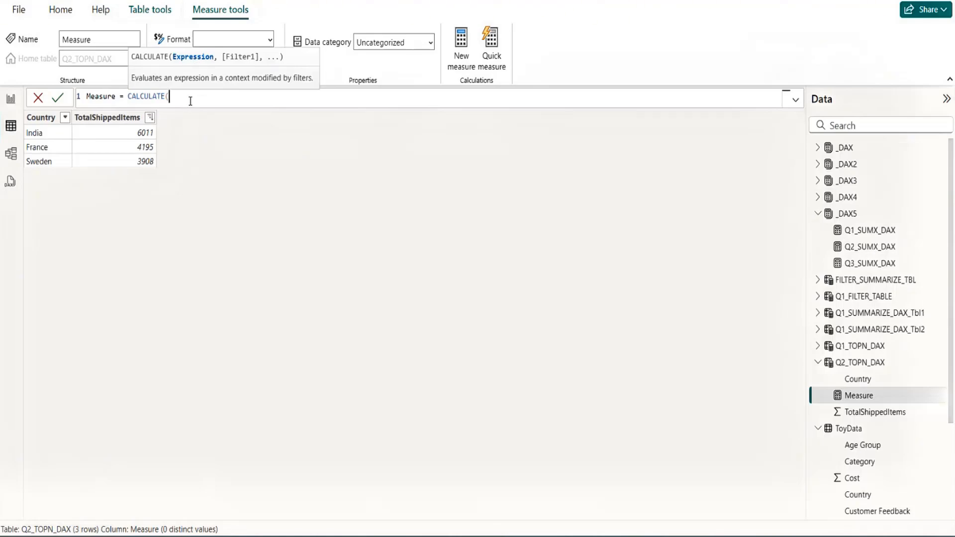
Step: Enter Q2_TOPN_DAX as the filter argument of CALCULATE and Q2_TOPN as its expression
{"action": "type", "text": ","}
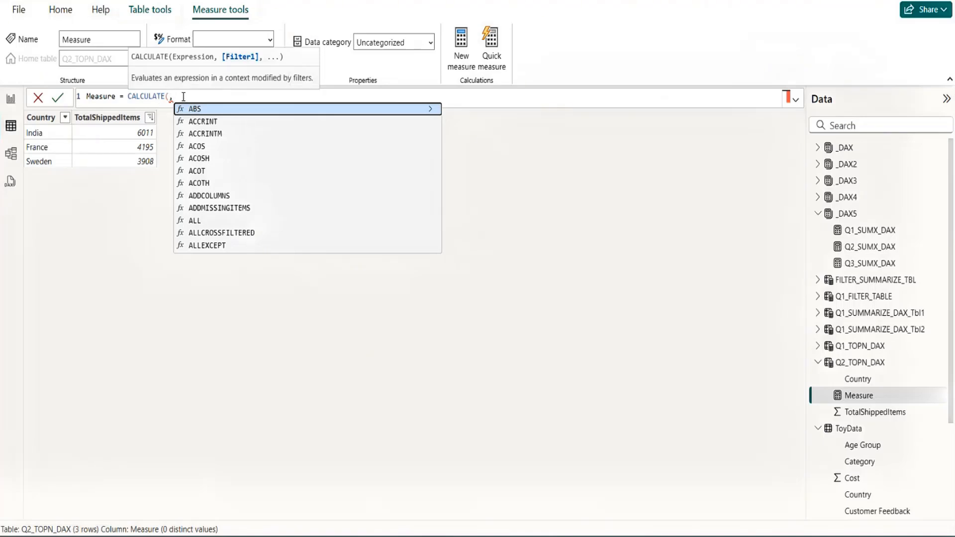
{"action": "type", "text": "Q2"}
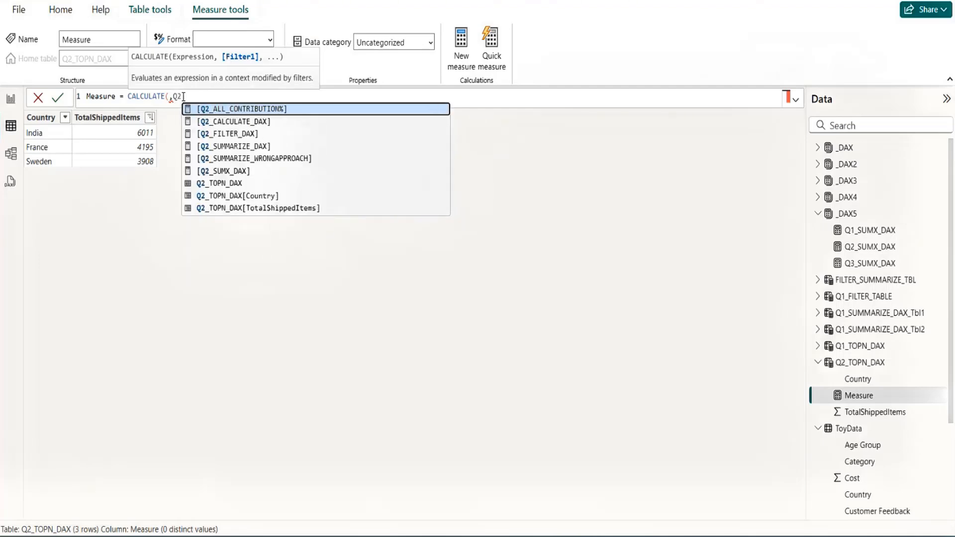
{"action": "key", "text": "Down"}
{"action": "key", "text": "Down"}
{"action": "key", "text": "Down"}
{"action": "key", "text": "Down"}
{"action": "key", "text": "Down"}
{"action": "key", "text": "Down"}
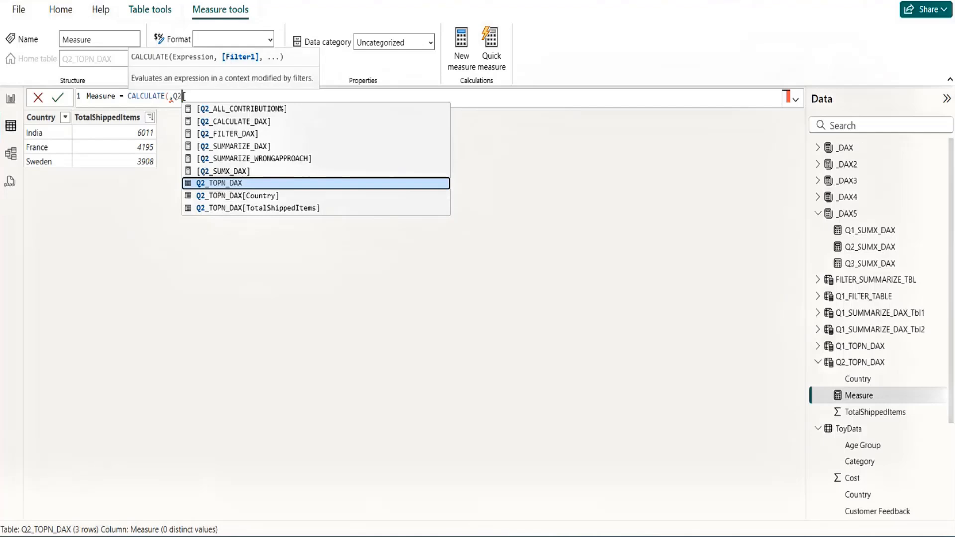
{"action": "key", "text": "Tab"}
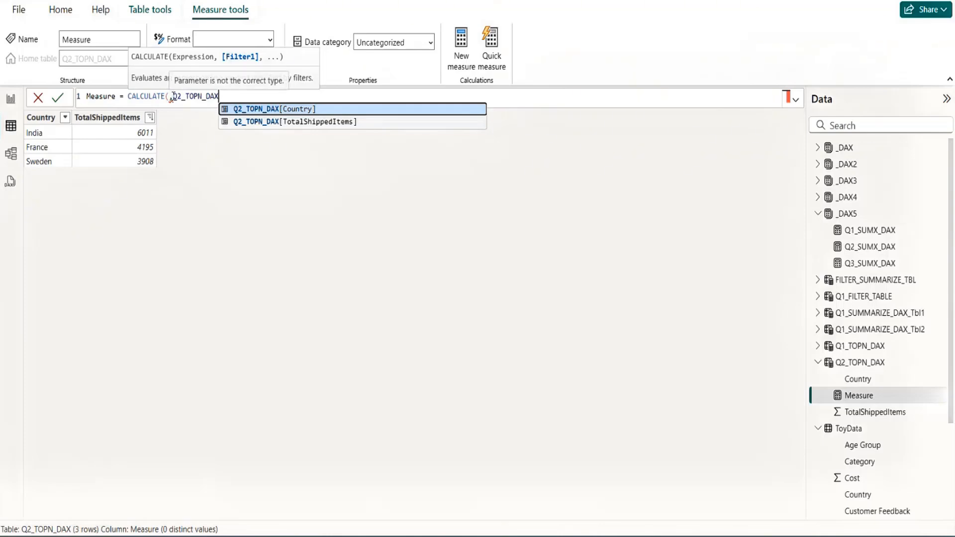
{"action": "left_click", "coordinate": [169, 96]}
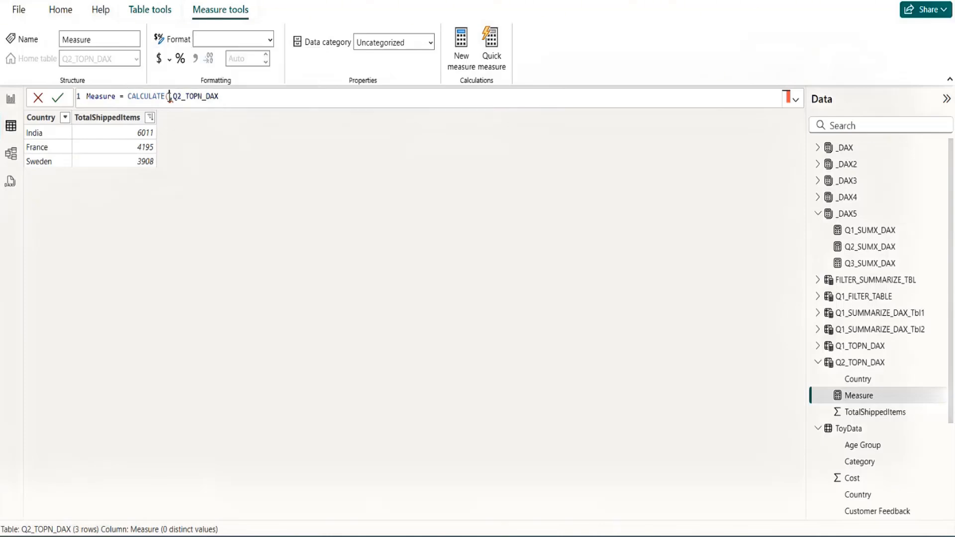
{"action": "type", "text": "Q2_"}
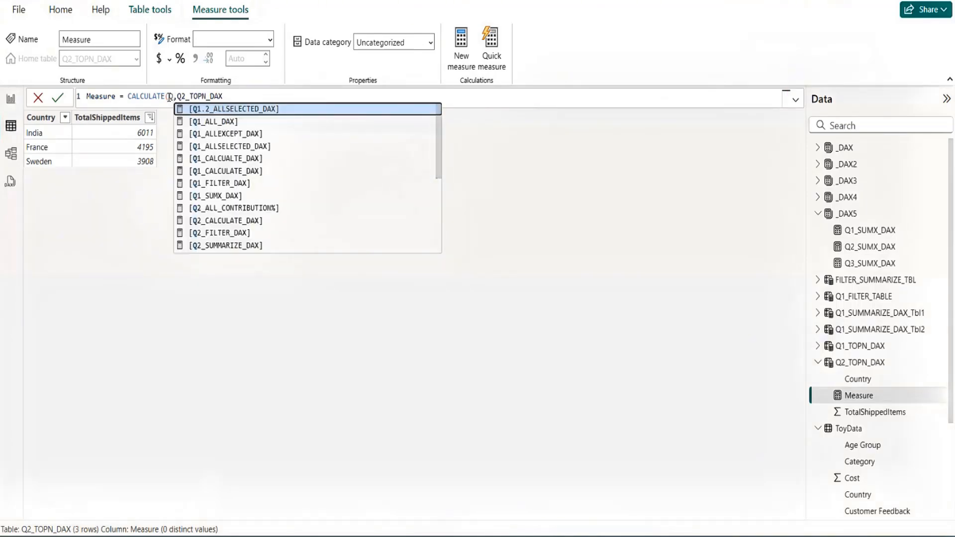
{"action": "type", "text": "TOPN"}
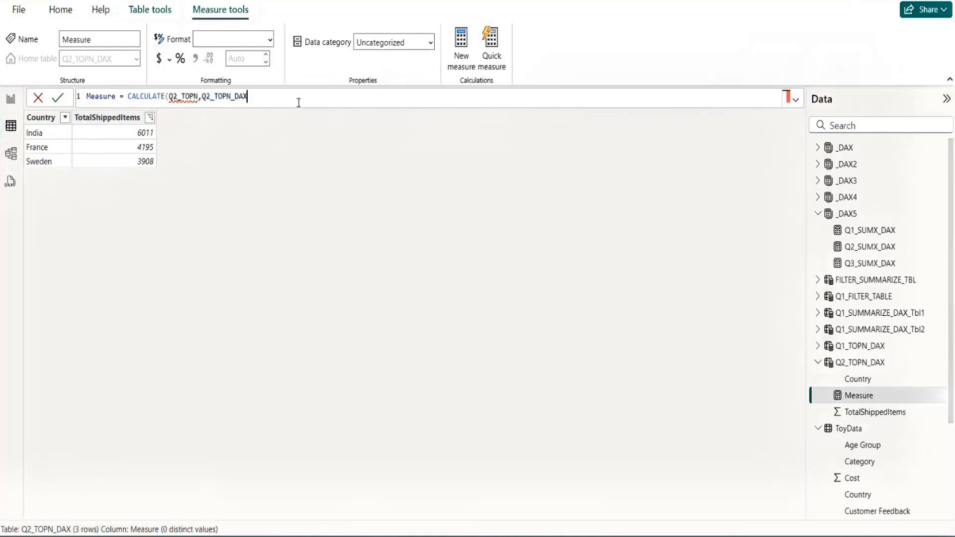
Step: Clear the unfinished measure formula and return to the TOPN report page
{"action": "double_click", "coordinate": [299, 103]}
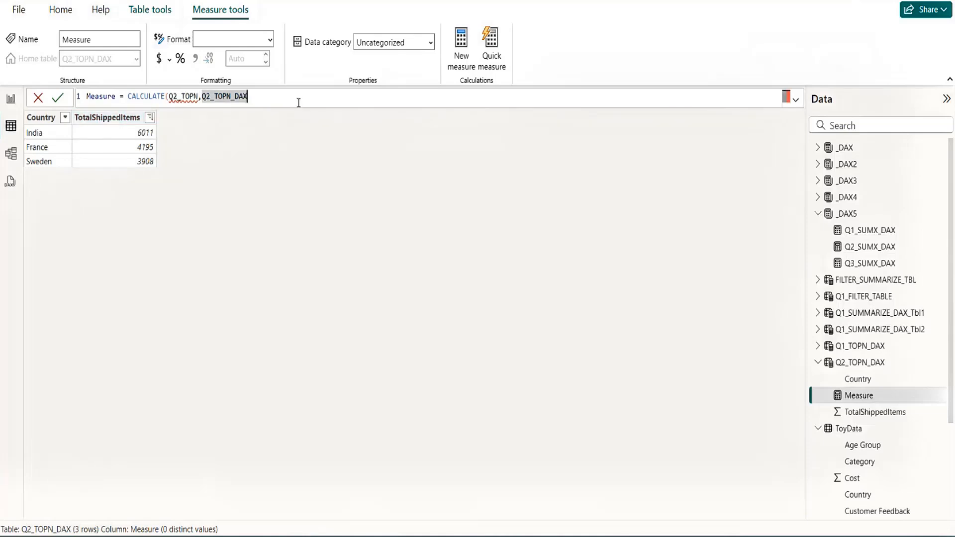
{"action": "key", "text": "BackSpace"}
{"action": "key", "text": "BackSpace"}
{"action": "key", "text": "BackSpace"}
{"action": "key", "text": "BackSpace"}
{"action": "key", "text": "BackSpace"}
{"action": "key", "text": "BackSpace"}
{"action": "key", "text": "BackSpace"}
{"action": "key", "text": "BackSpace"}
{"action": "key", "text": "BackSpace"}
{"action": "key", "text": "BackSpace"}
{"action": "key", "text": "BackSpace"}
{"action": "key", "text": "BackSpace"}
{"action": "key", "text": "BackSpace"}
{"action": "key", "text": "BackSpace"}
{"action": "key", "text": "BackSpace"}
{"action": "key", "text": "BackSpace"}
{"action": "key", "text": "BackSpace"}
{"action": "key", "text": "BackSpace"}
{"action": "key", "text": "BackSpace"}
{"action": "key", "text": "BackSpace"}
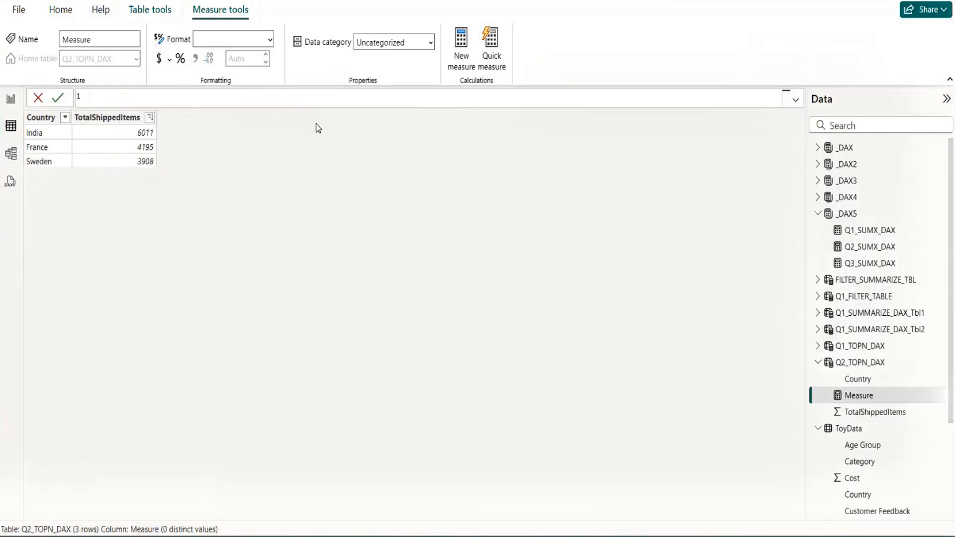
{"action": "left_click", "coordinate": [297, 130]}
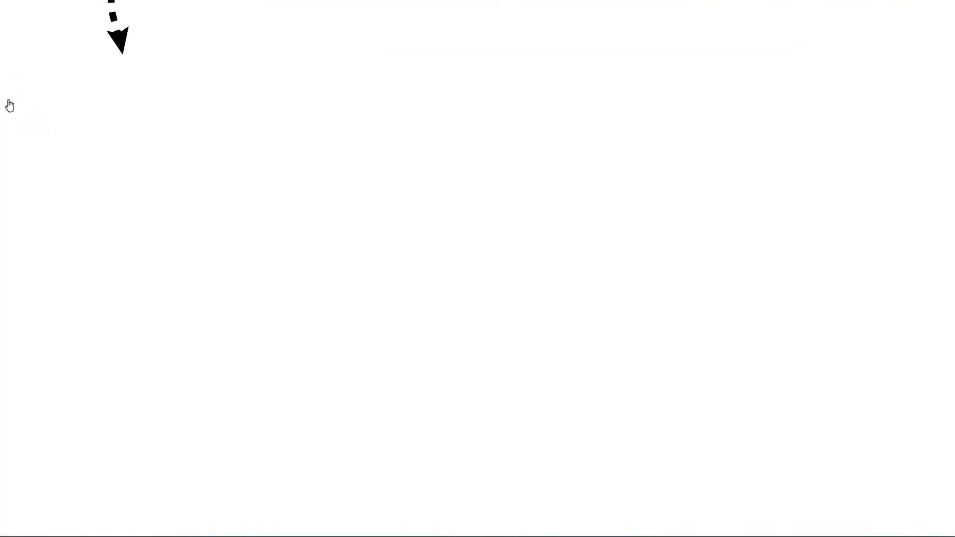
{"action": "left_click", "coordinate": [10, 102]}
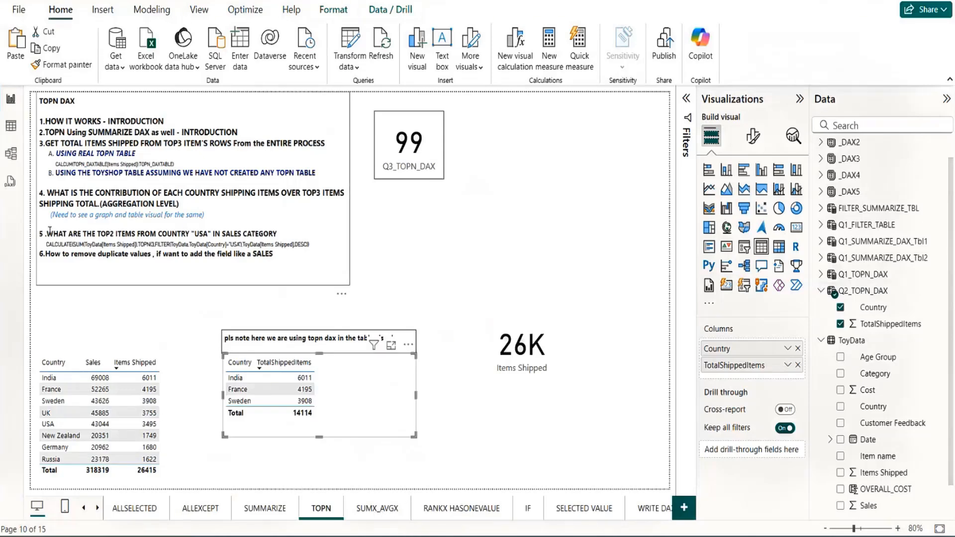
Step: Copy the TOPN page's note about using the ToyShop table without a TOPN table below the notes on the SUMX_AVGX page
{"action": "left_click", "coordinate": [56, 173]}
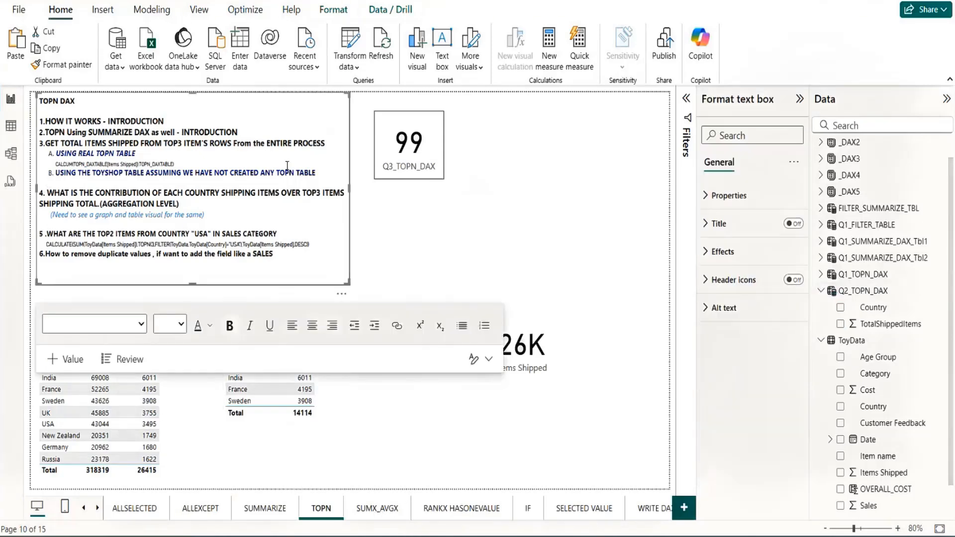
{"action": "triple_click", "coordinate": [56, 173]}
{"action": "key", "text": "ctrl+c"}
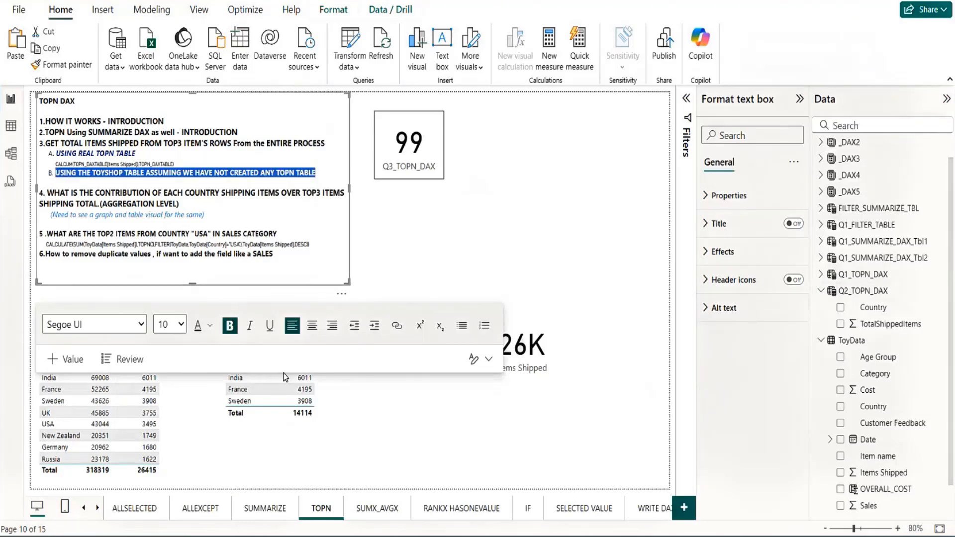
{"action": "left_click", "coordinate": [387, 512]}
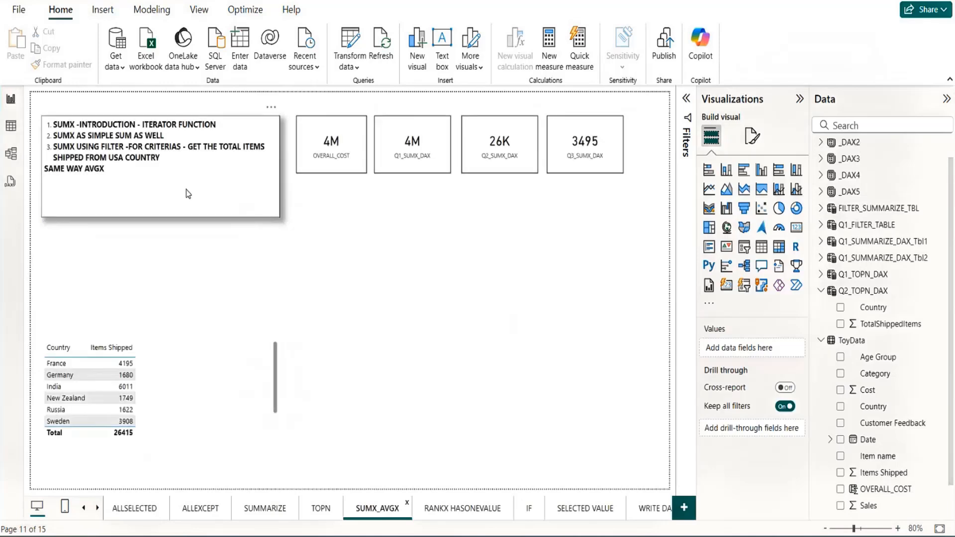
{"action": "left_click", "coordinate": [164, 178]}
{"action": "key", "text": "Return"}
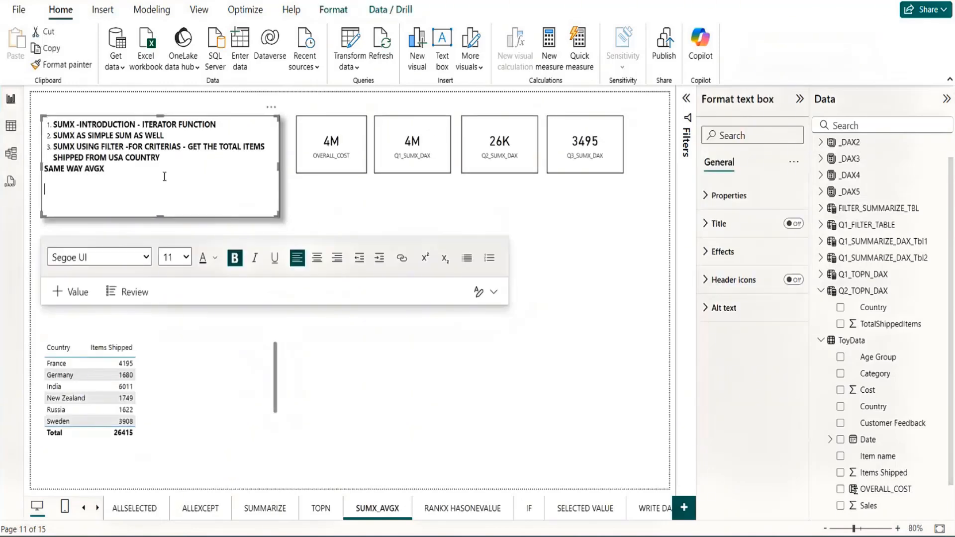
{"action": "key", "text": "ctrl+v"}
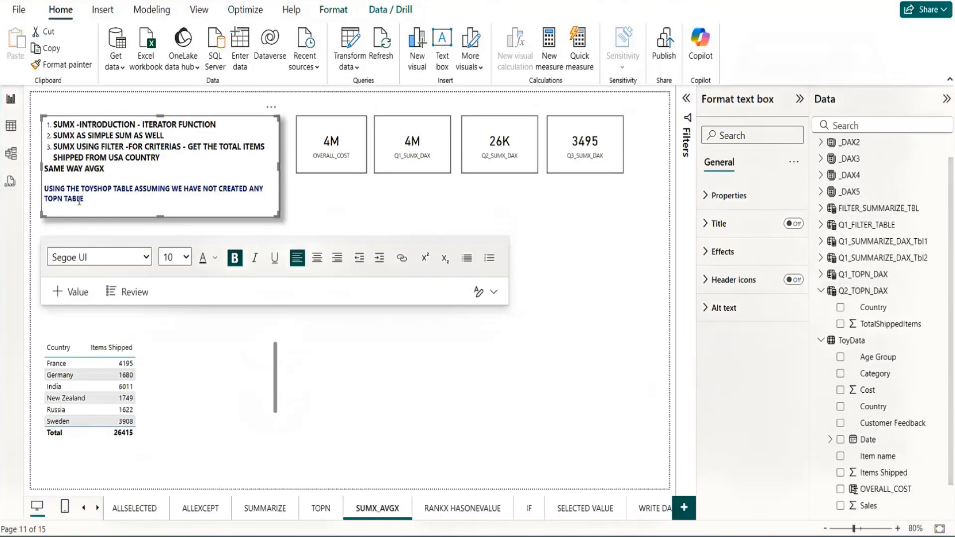
Step: Append "- GET THE TOTAL ITEMS SHIPPED FROM TOP3 COUNTRIES" to the pasted note and number it "4."
{"action": "type", "text": "- GET THE TOTAL ITEMS SHIPPED F"}
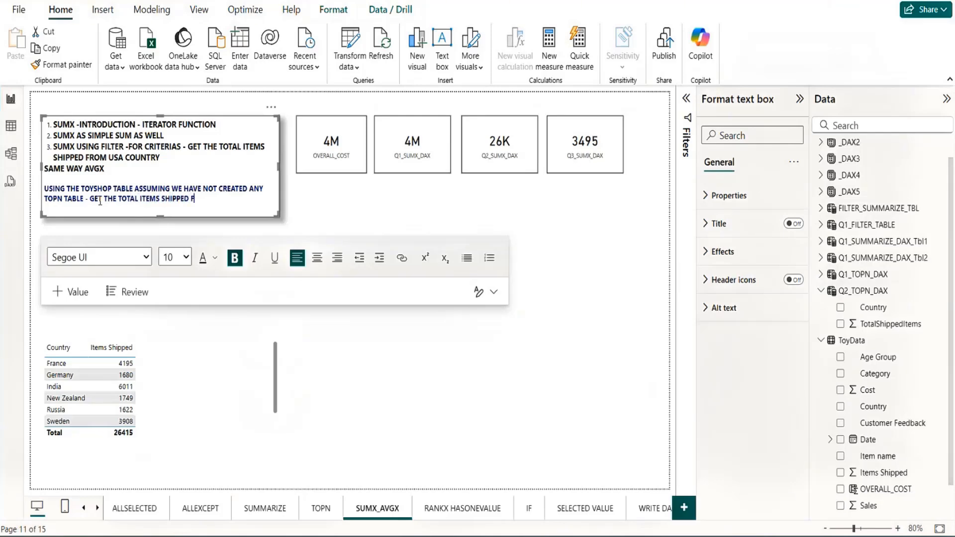
{"action": "type", "text": "ROM TOP3 COUNTRIES"}
{"action": "left_click", "coordinate": [44, 188]}
{"action": "type", "text": "4."}
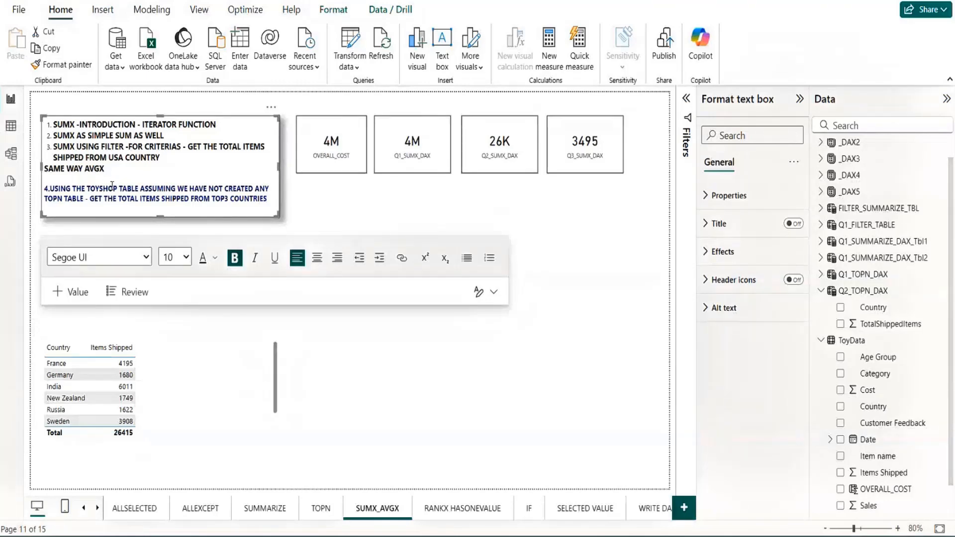
Step: Change the font color of the note's text after the number 4 to black
{"action": "left_click", "coordinate": [275, 200], "text": "shift"}
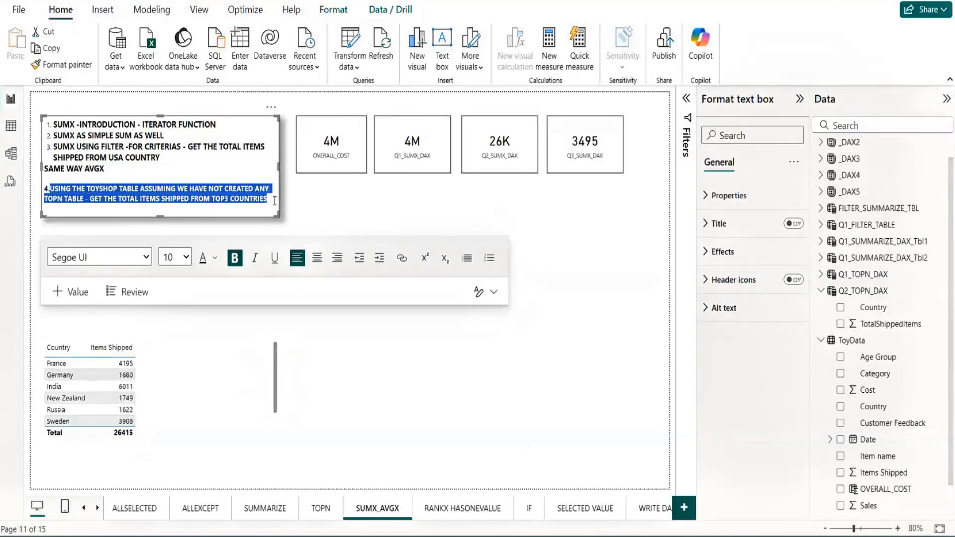
{"action": "left_click", "coordinate": [215, 260]}
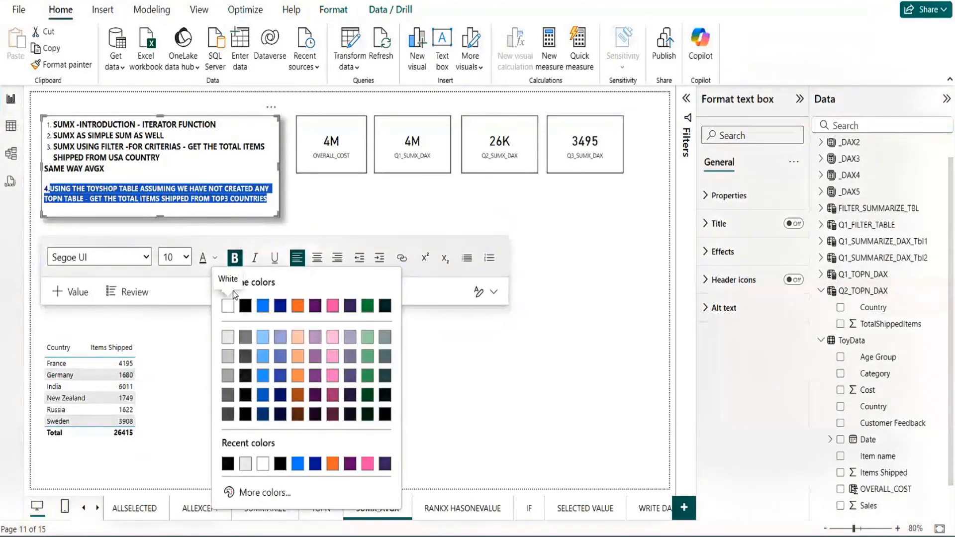
{"action": "left_click", "coordinate": [251, 306]}
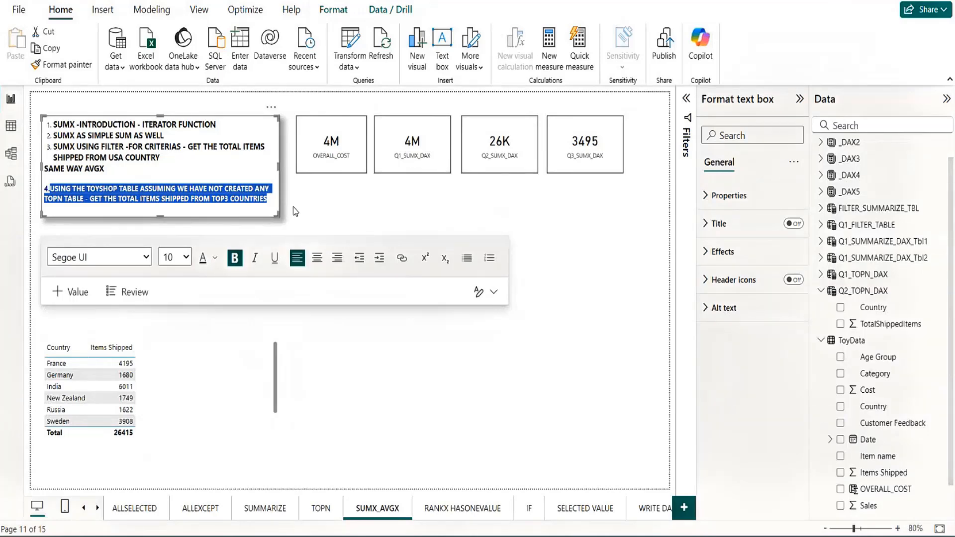
{"action": "left_click", "coordinate": [307, 220]}
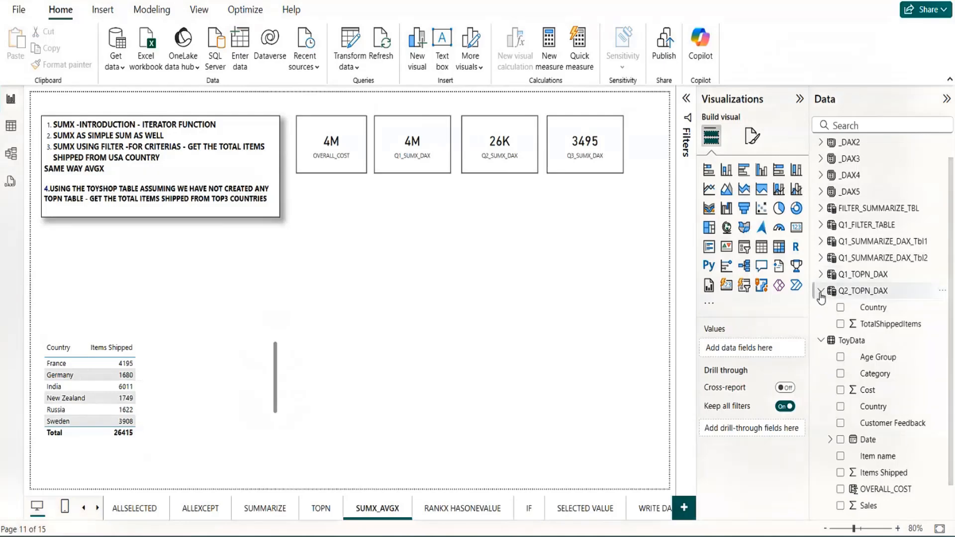
Step: Create a new measure in the _DAX5 table named Q4_SUMX_DAX and begin its formula with SUMX
{"action": "left_click", "coordinate": [824, 192]}
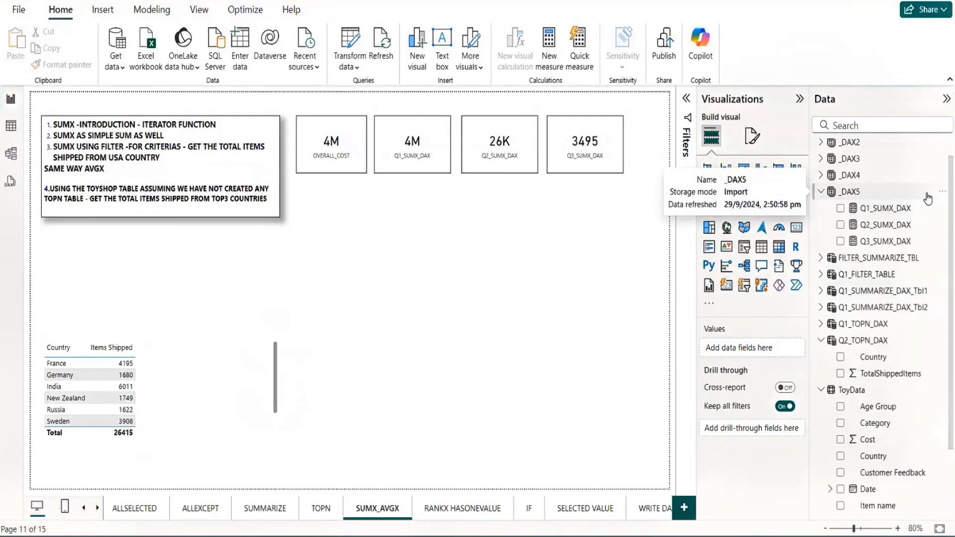
{"action": "left_click", "coordinate": [942, 192]}
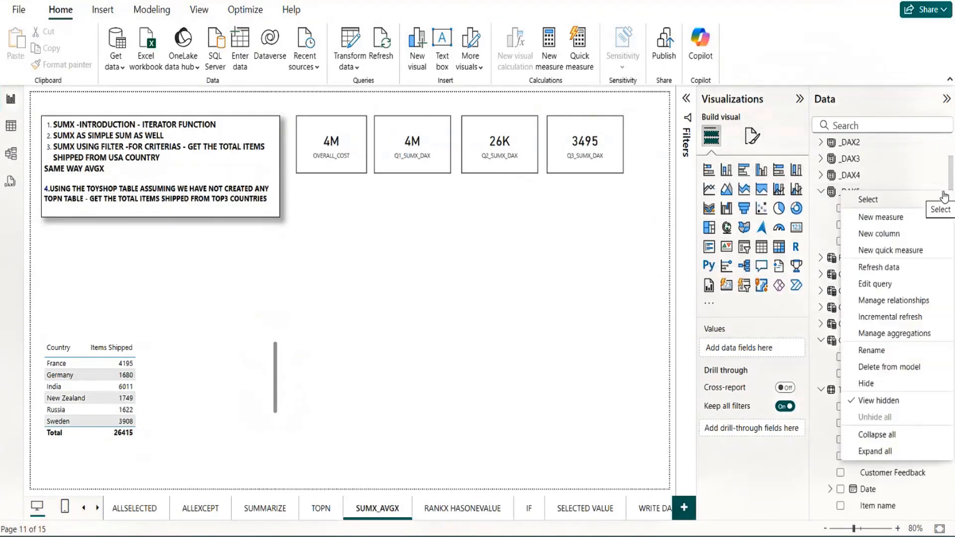
{"action": "left_click", "coordinate": [896, 219]}
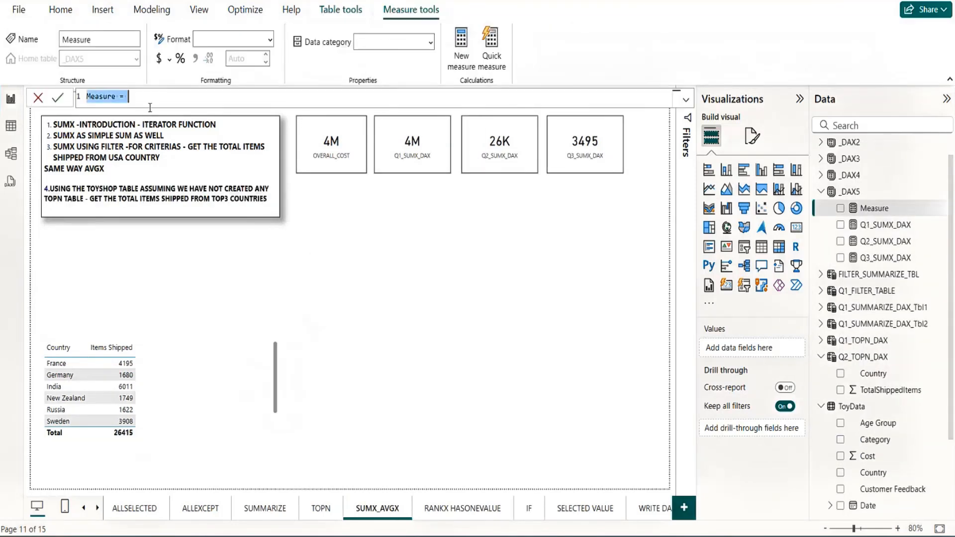
{"action": "type", "text": "Q"}
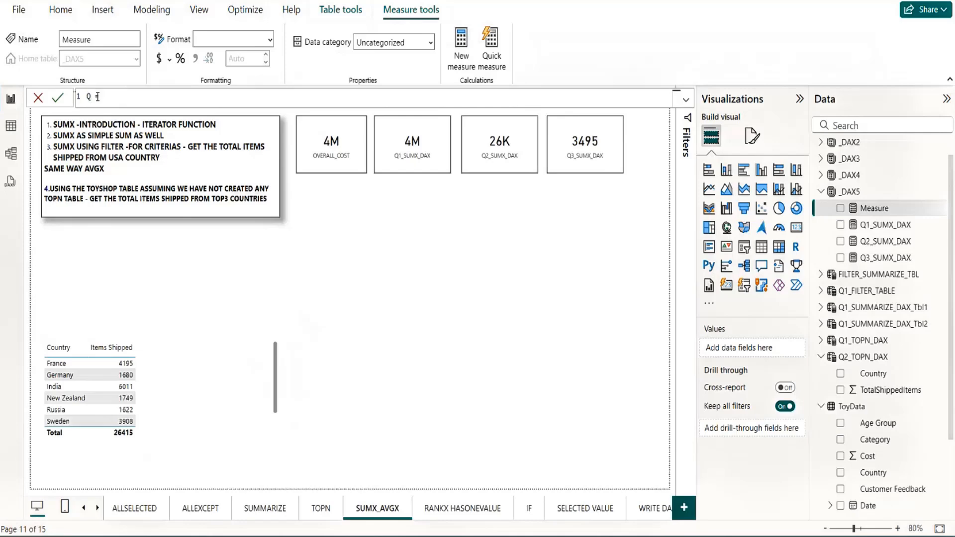
{"action": "type", "text": "4 ="}
{"action": "type", "text": "_SUMX_DAX ="}
{"action": "left_click", "coordinate": [169, 96]}
{"action": "type", "text": "SUMX("}
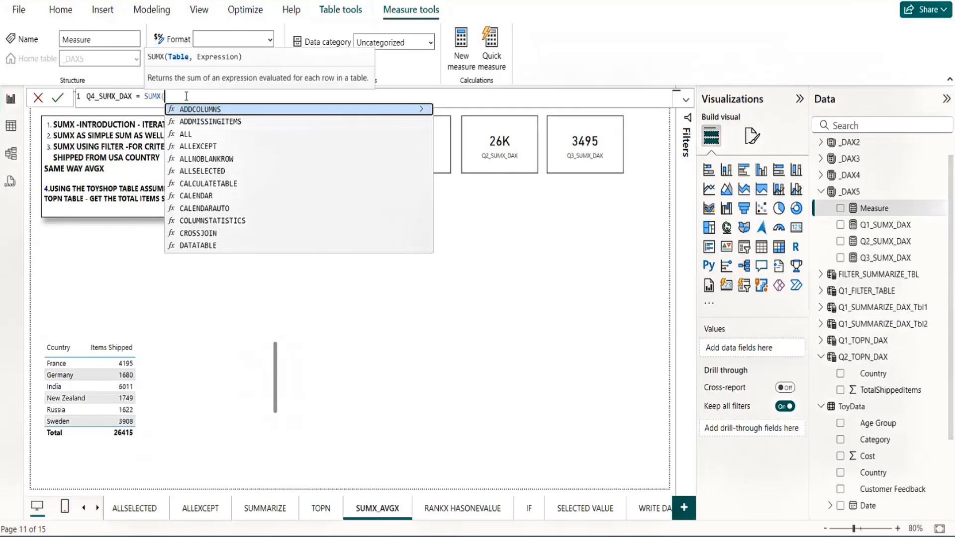
Step: Enter SUMMARIZE as the table argument of SUMX, summarizing ToyData grouped by ToyData[Country]
{"action": "type", "text": "SUMM"}
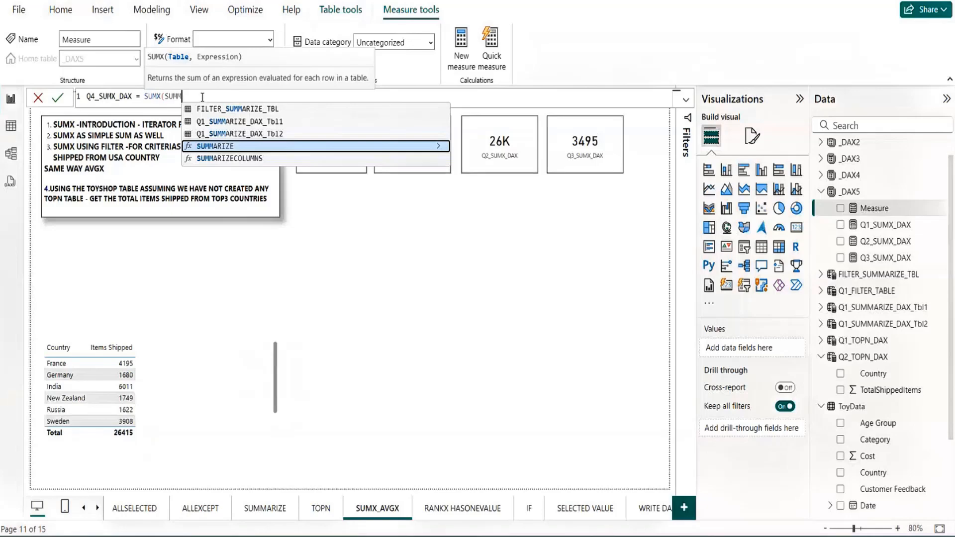
{"action": "key", "text": "Tab"}
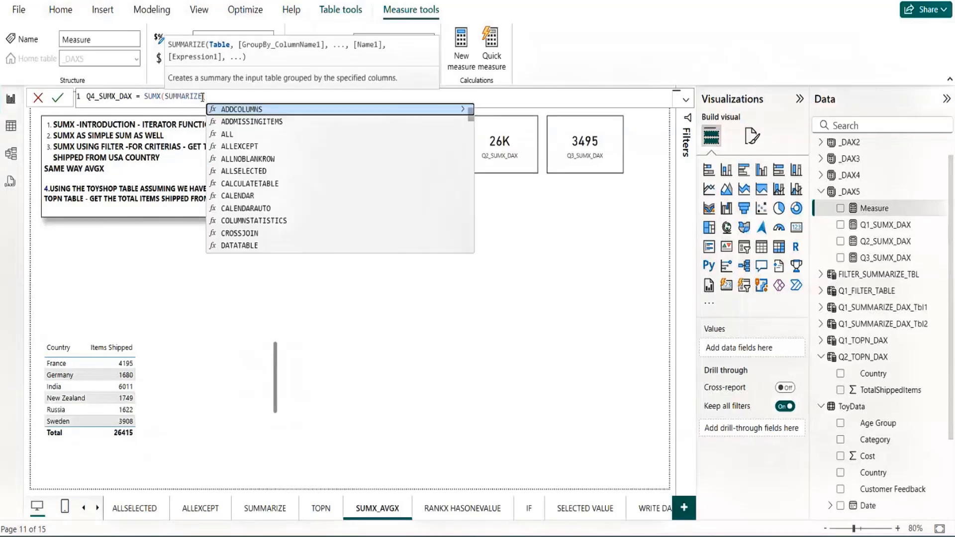
{"action": "type", "text": "TOY"}
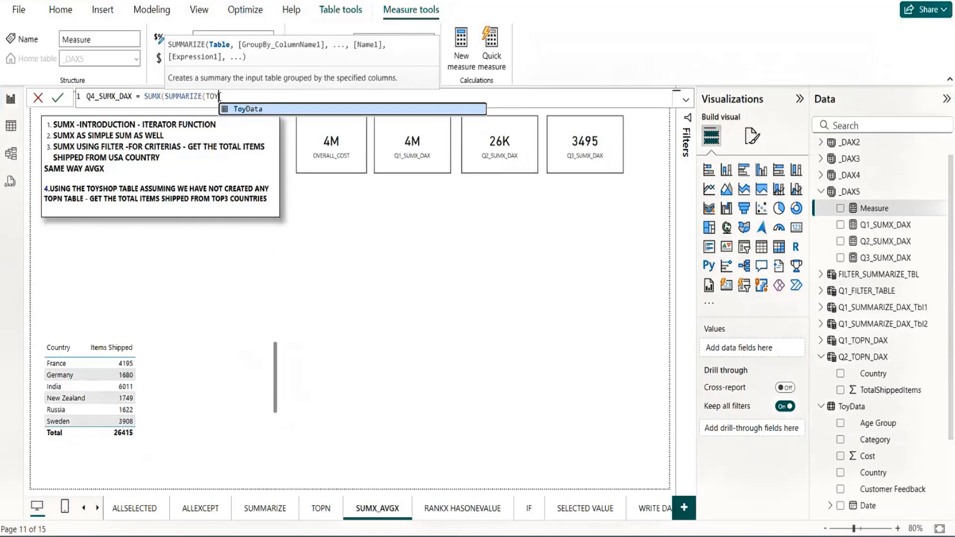
{"action": "key", "text": "Tab"}
{"action": "type", "text": ","}
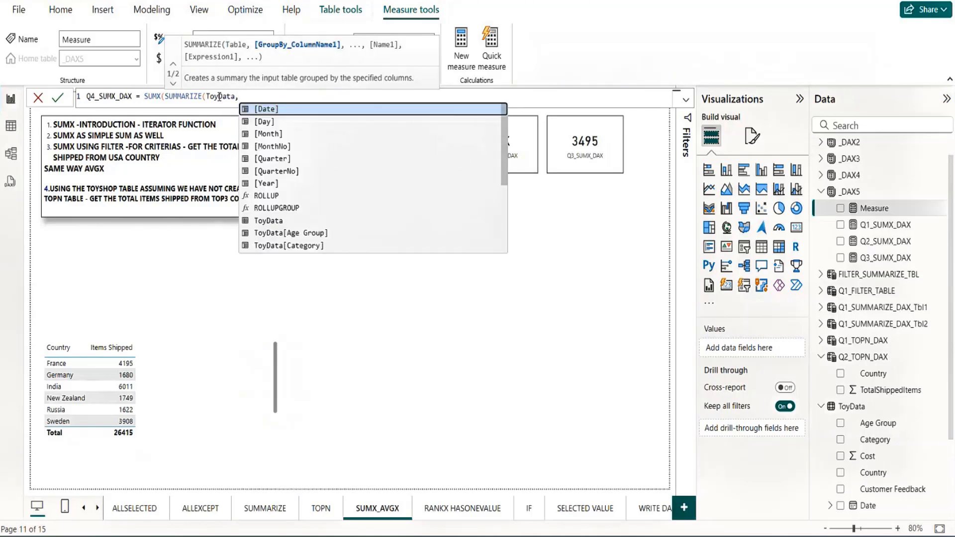
{"action": "type", "text": "Coun"}
{"action": "key", "text": "Tab"}
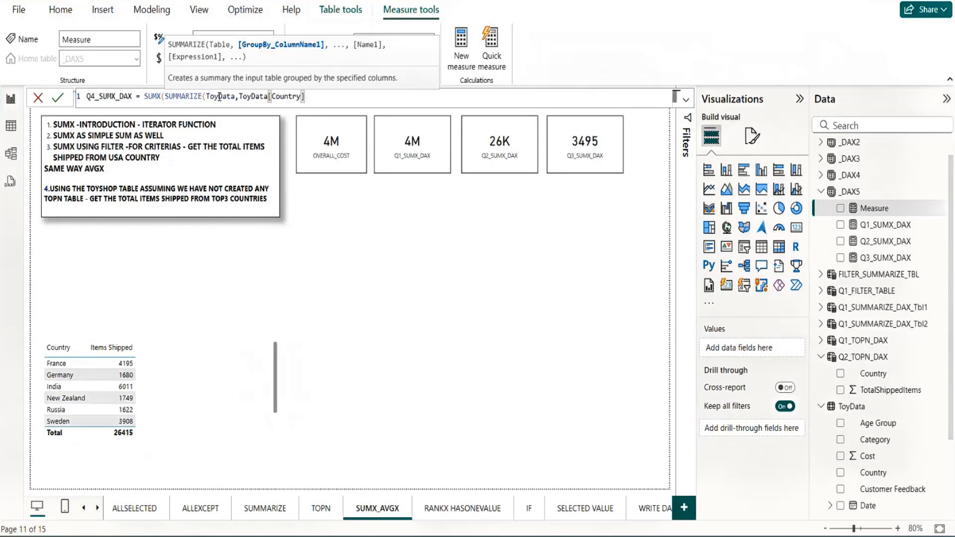
Step: Add the summary column "HDR_ITEMSHIP" to SUMMARIZE, calculated as SUM(ToyData[Items Shipped])
{"action": "type", "text": ","}
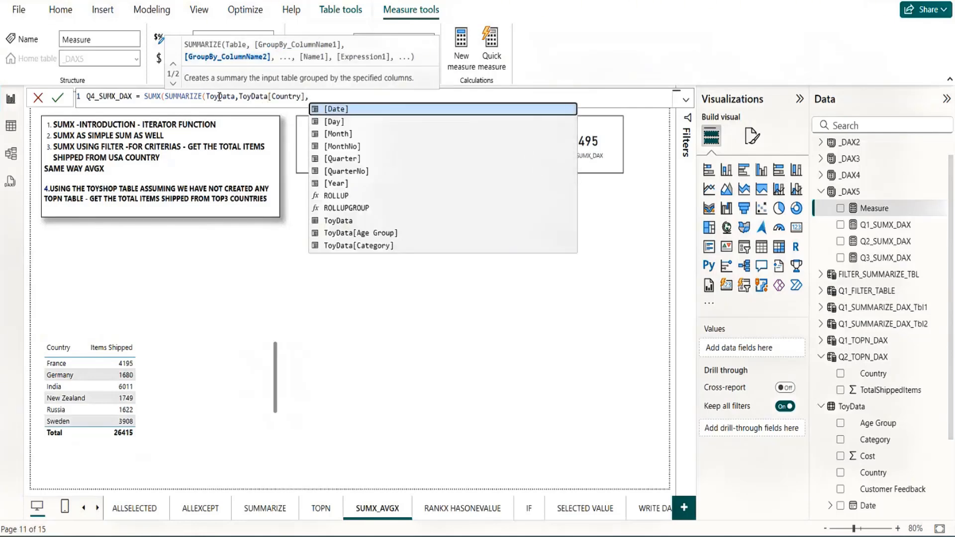
{"action": "type", "text": "\""}
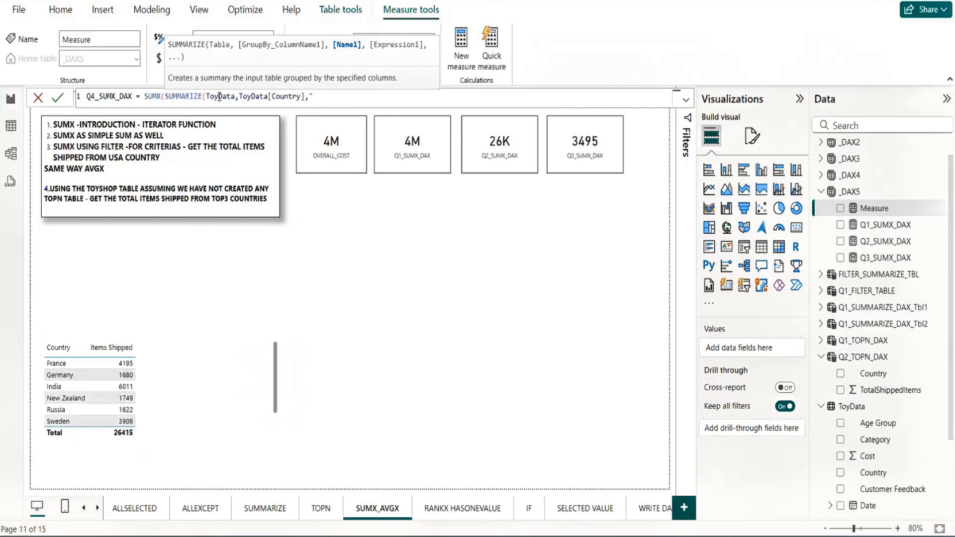
{"action": "type", "text": "HDR_ITEMSHIP\","}
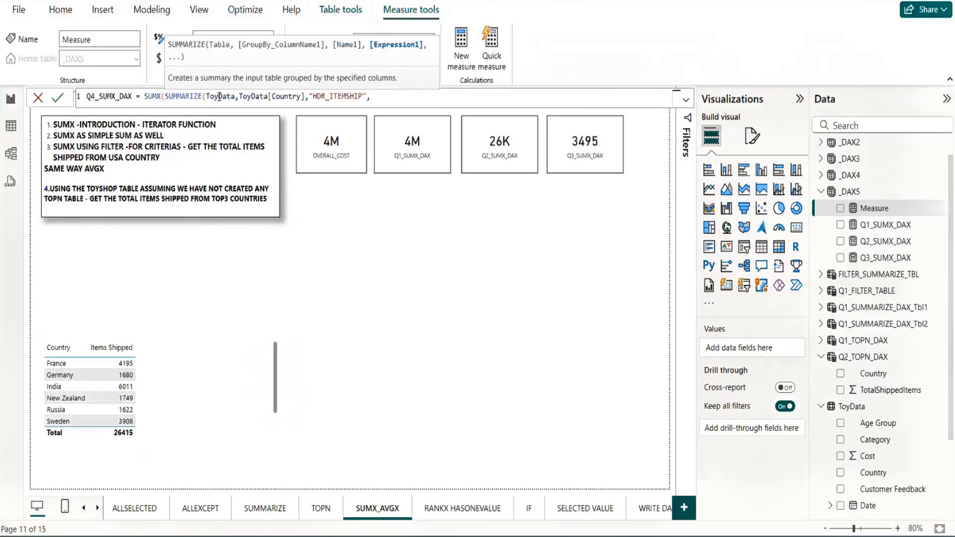
{"action": "type", "text": "SUM("}
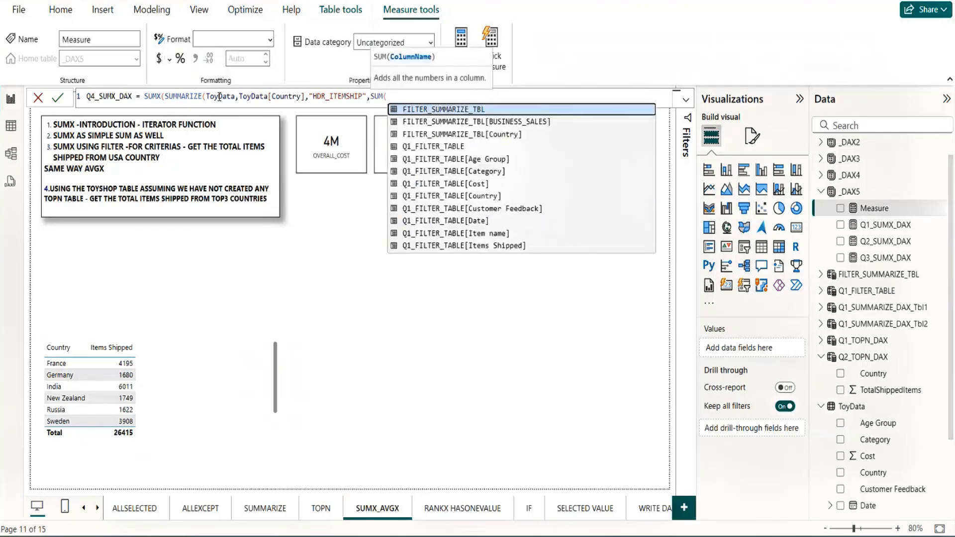
{"action": "type", "text": "ITEMS "}
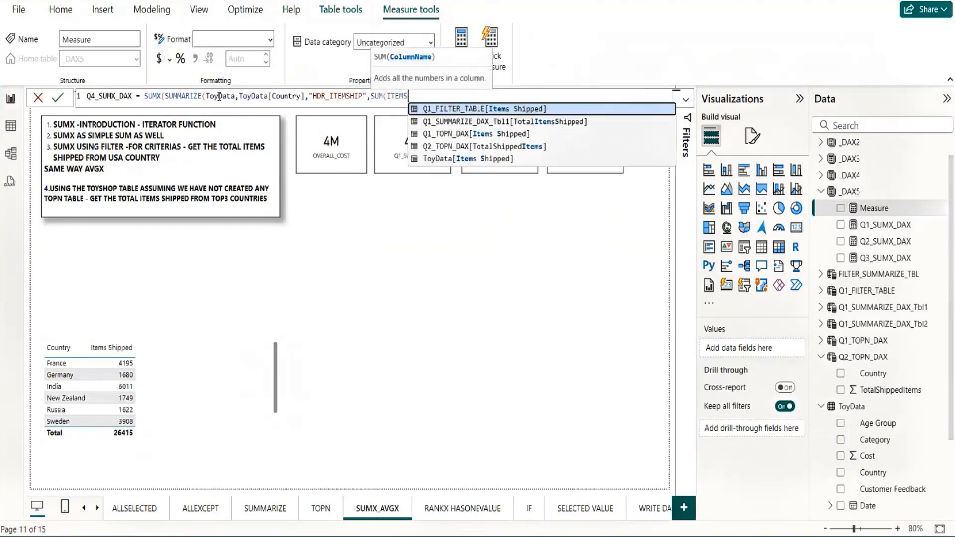
{"action": "type", "text": "SHIPPED"}
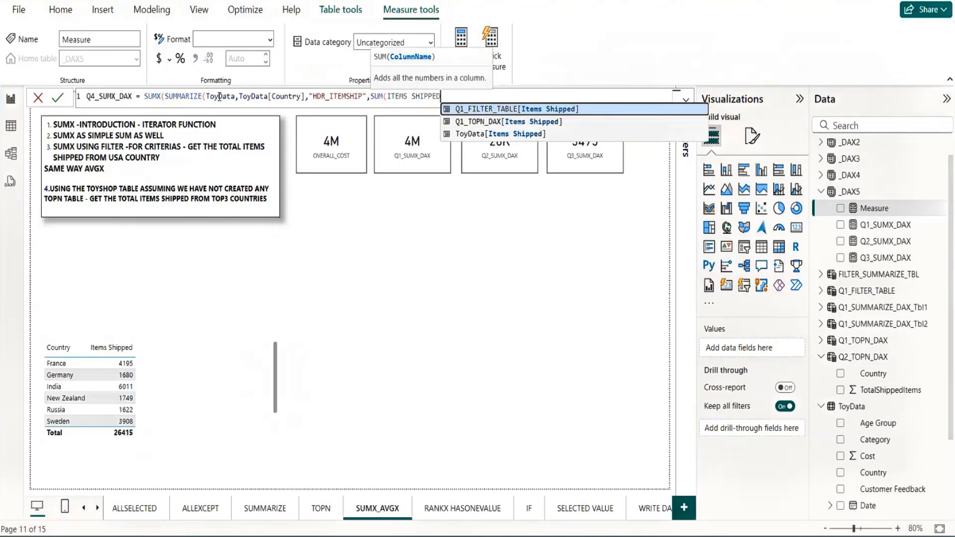
{"action": "key", "text": "Down"}
{"action": "key", "text": "Down"}
{"action": "key", "text": "Tab"}
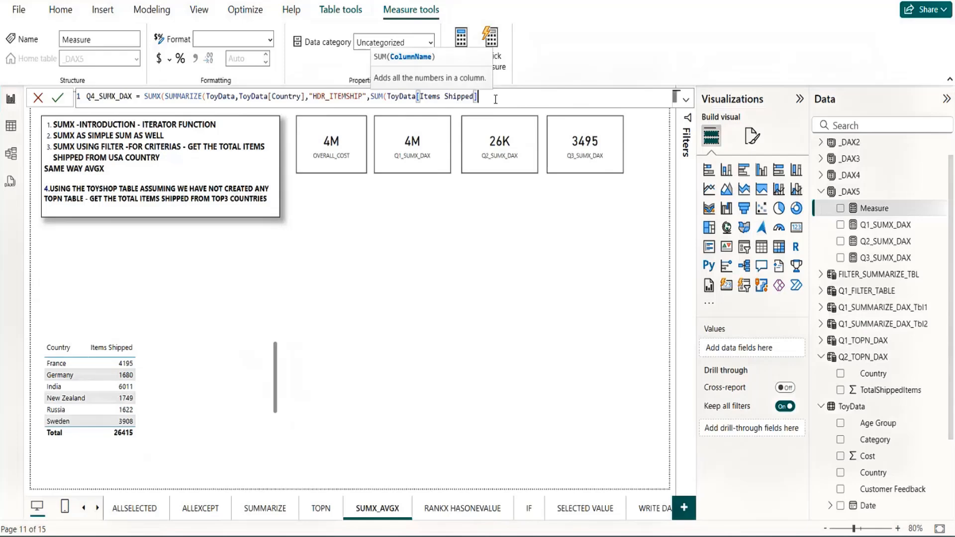
{"action": "type", "text": ")"}
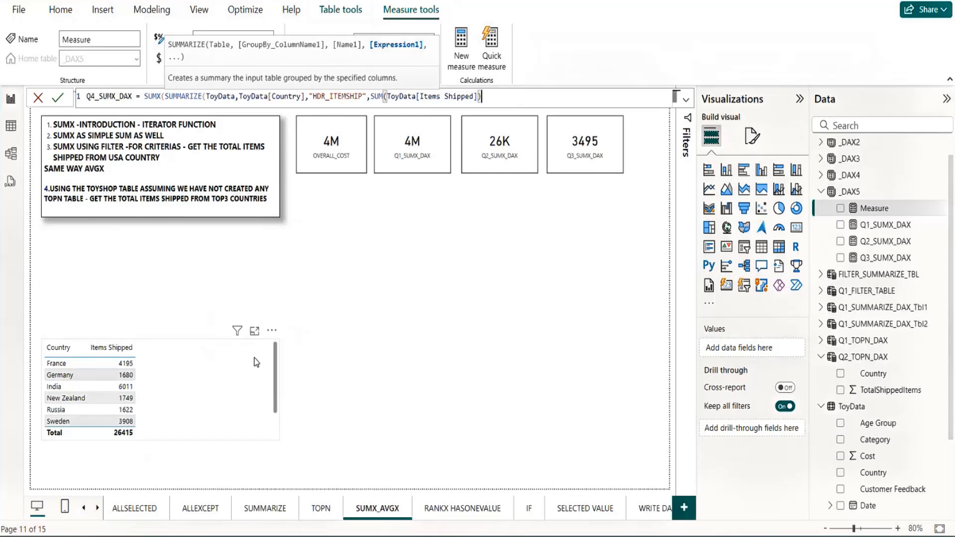
Step: Insert TOPN with an N value of 3 between SUMX and SUMMARIZE, and trim the extra spaces before SUMMARIZE
{"action": "double_click", "coordinate": [165, 96]}
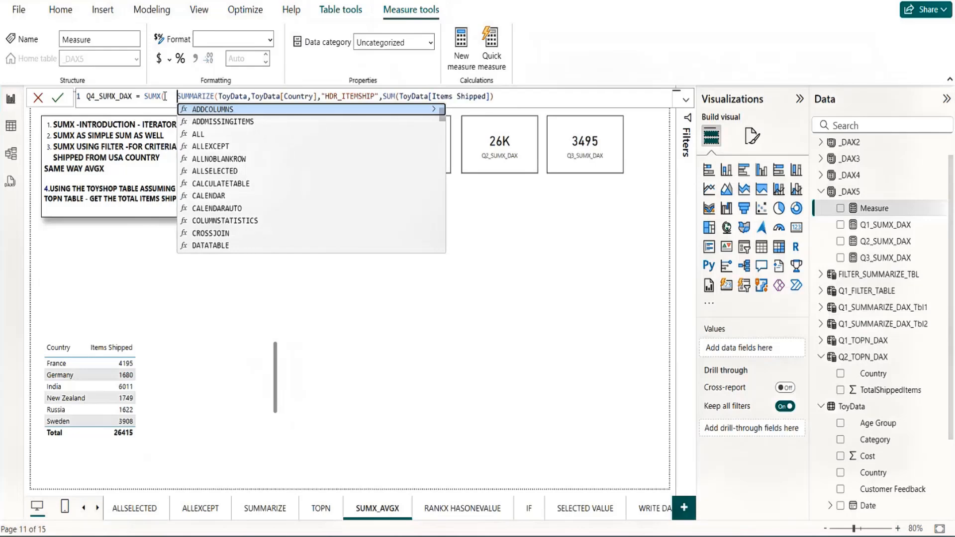
{"action": "key", "text": "Left"}
{"action": "key", "text": "Left"}
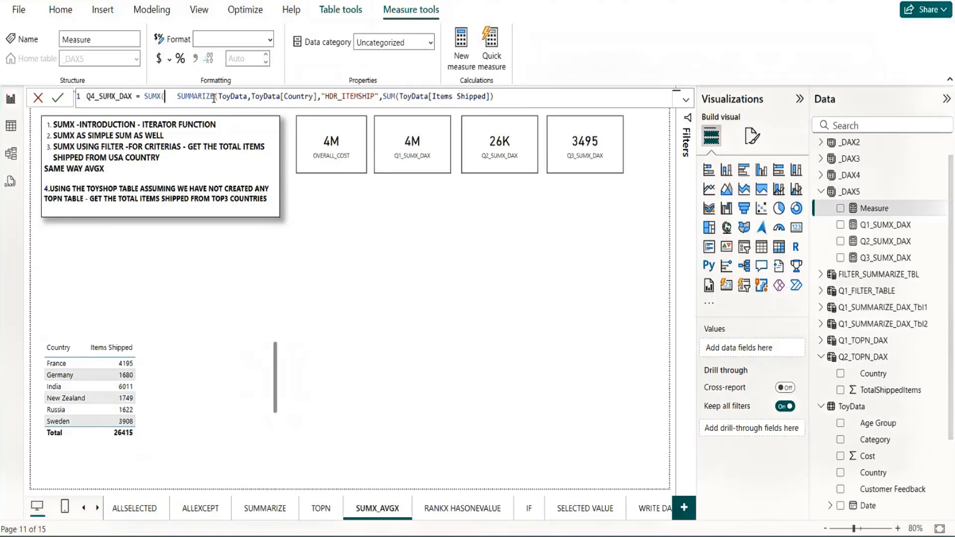
{"action": "type", "text": "TOPN"}
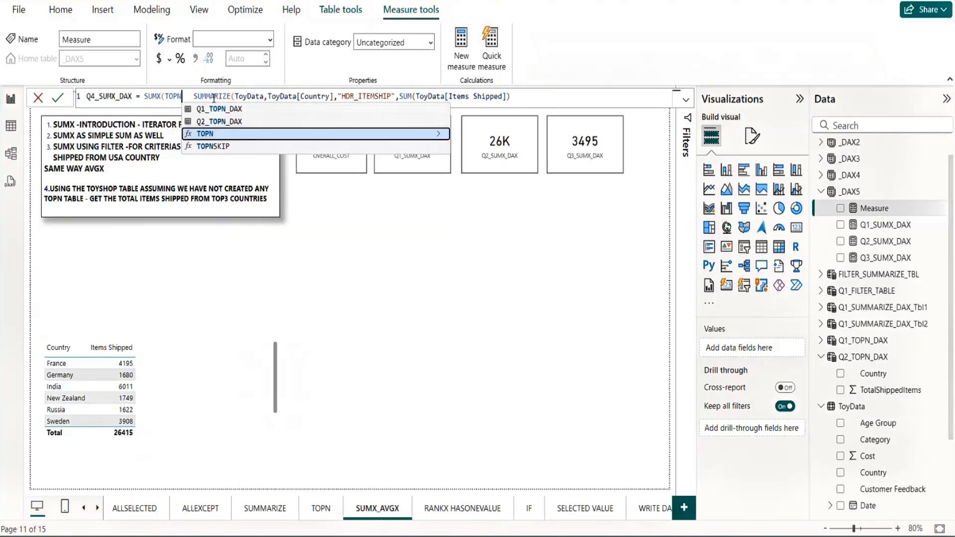
{"action": "type", "text": "("}
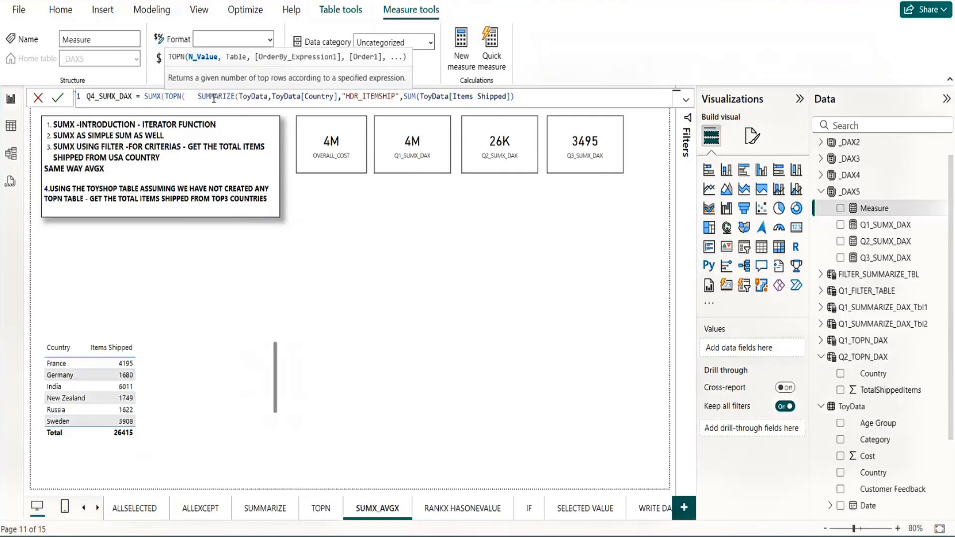
{"action": "type", "text": "3,"}
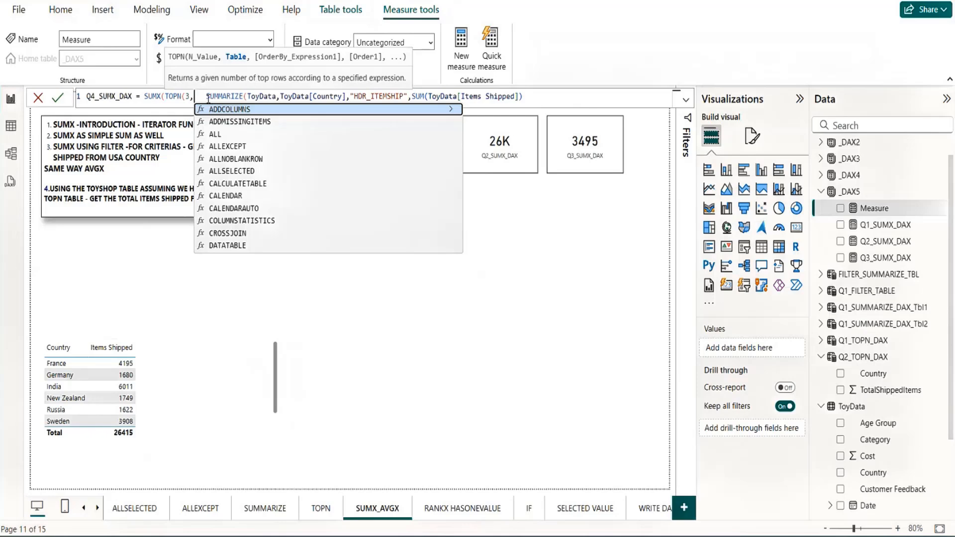
{"action": "key", "text": "BackSpace"}
{"action": "key", "text": "BackSpace"}
{"action": "key", "text": "BackSpace"}
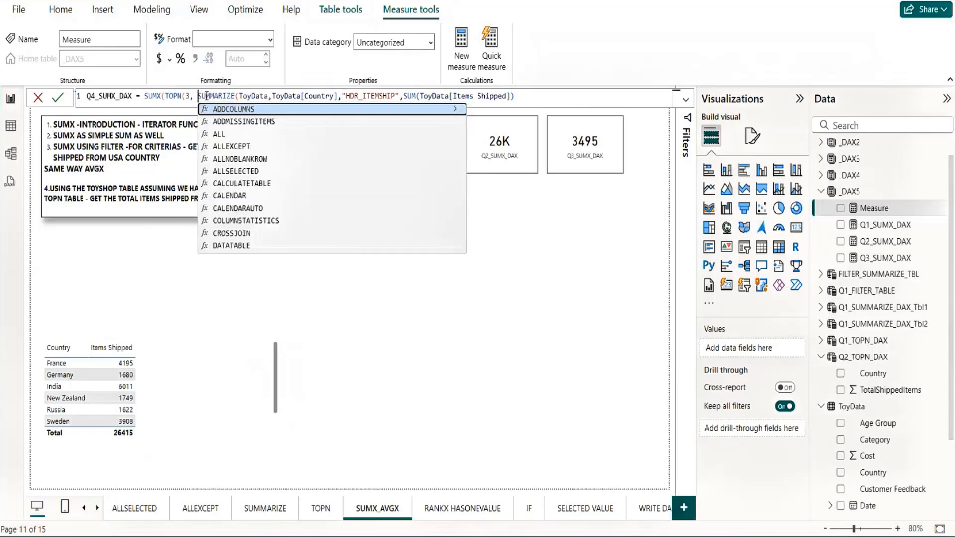
Step: Place a comma directly before SUMMARIZE, close the SUMMARIZE call, and add a comma for TOPN's order-by argument
{"action": "key", "text": "BackSpace"}
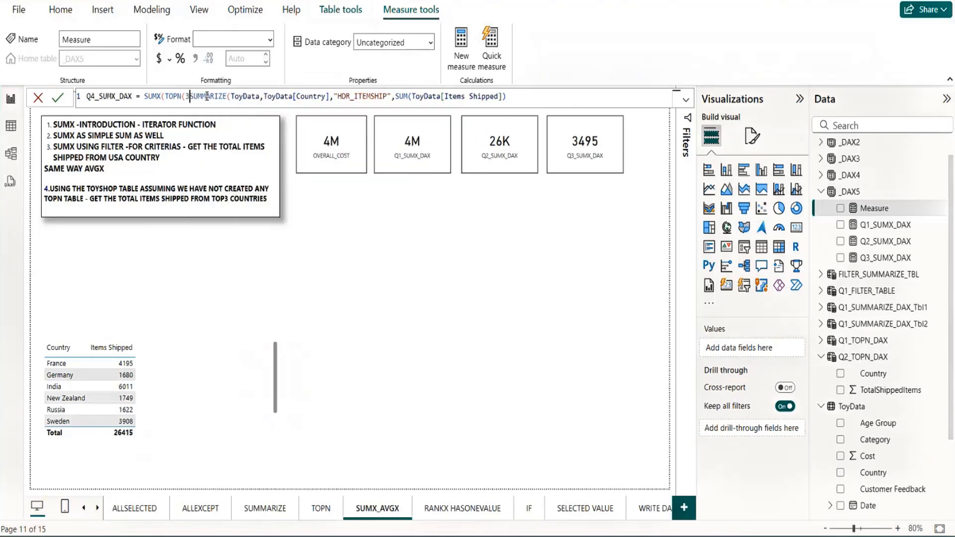
{"action": "type", "text": ","}
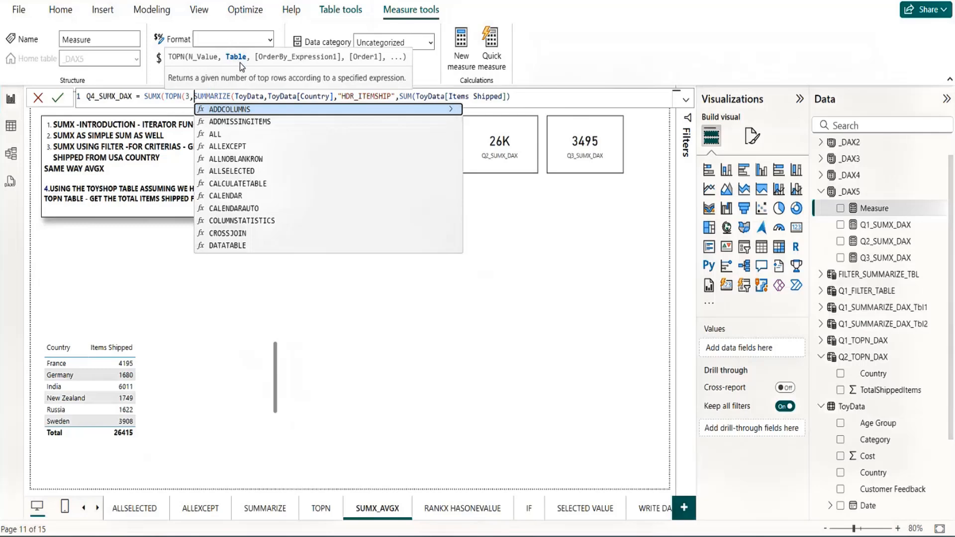
{"action": "left_click", "coordinate": [521, 96]}
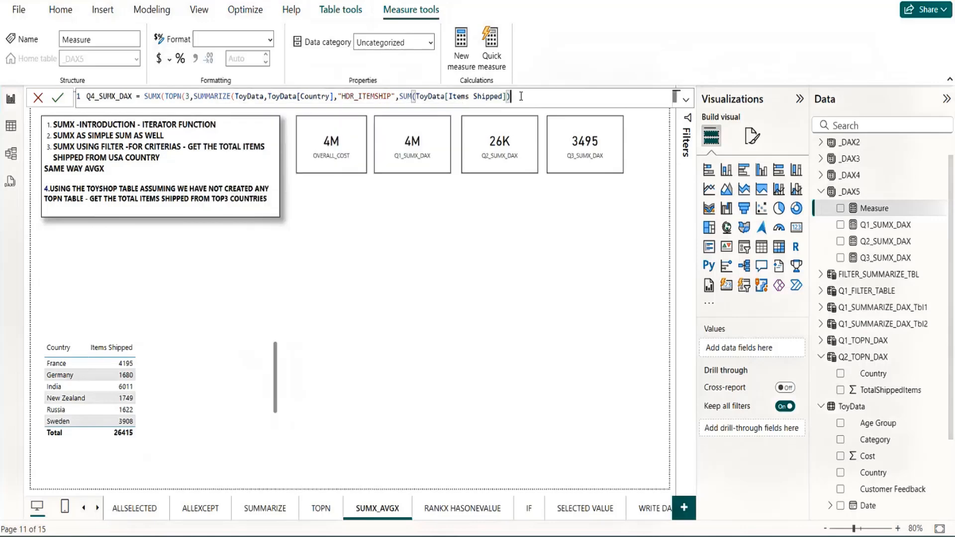
{"action": "type", "text": ","}
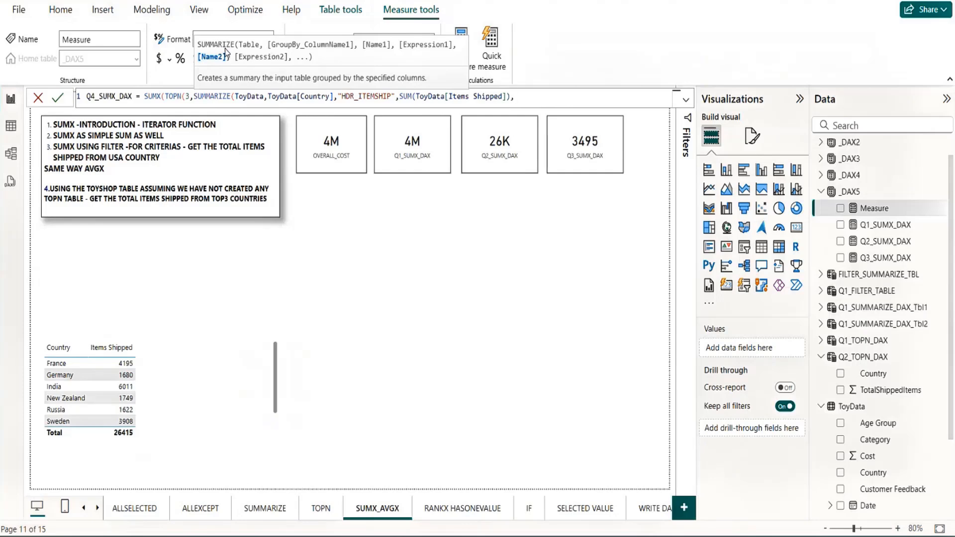
{"action": "key", "text": "BackSpace"}
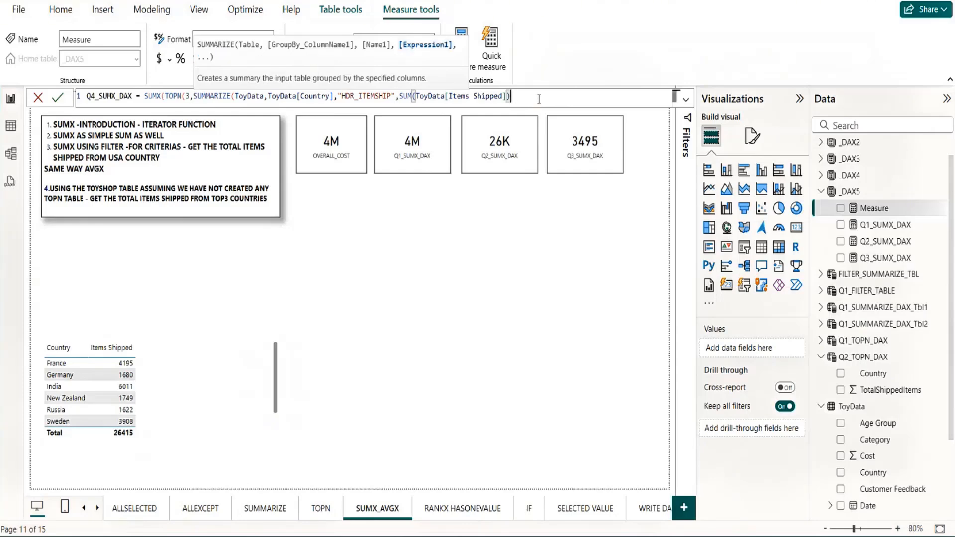
{"action": "type", "text": ")"}
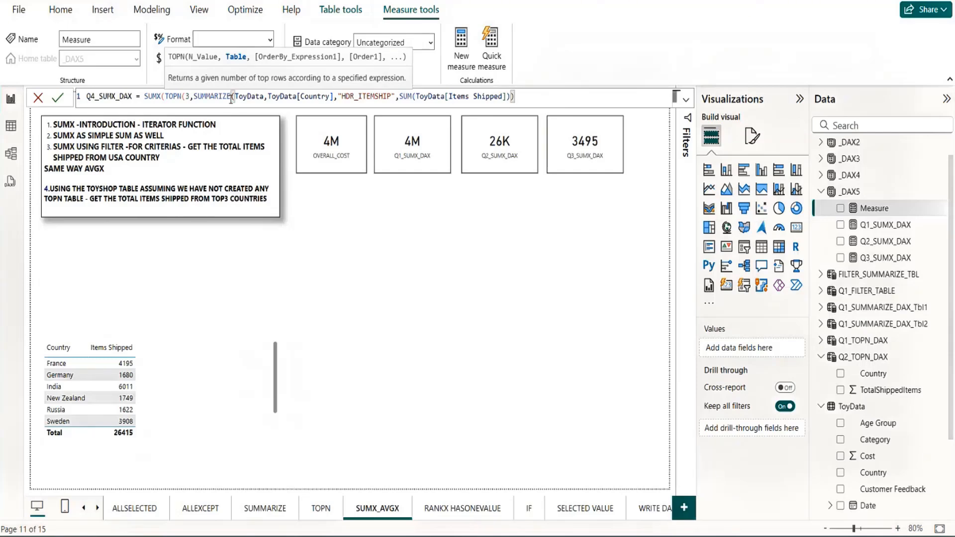
{"action": "type", "text": ","}
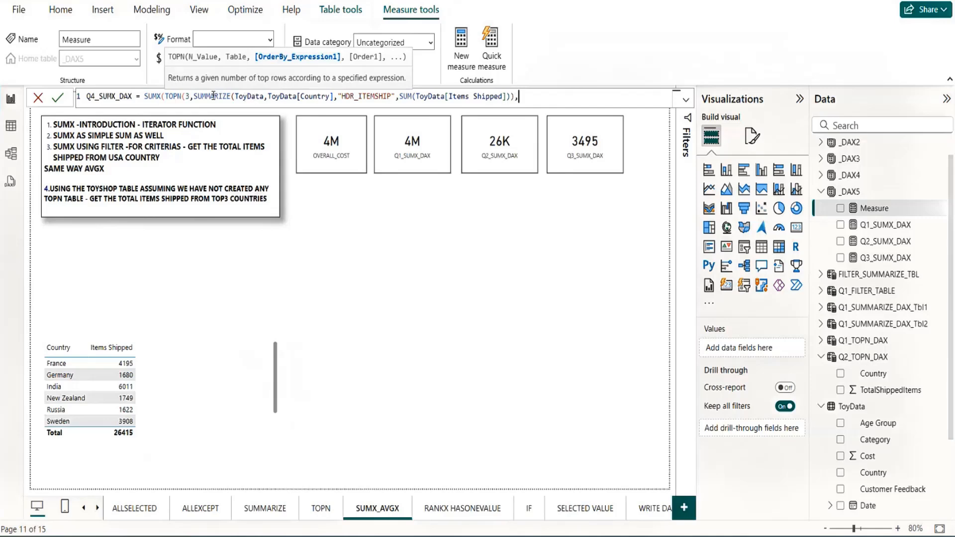
{"action": "double_click", "coordinate": [194, 96]}
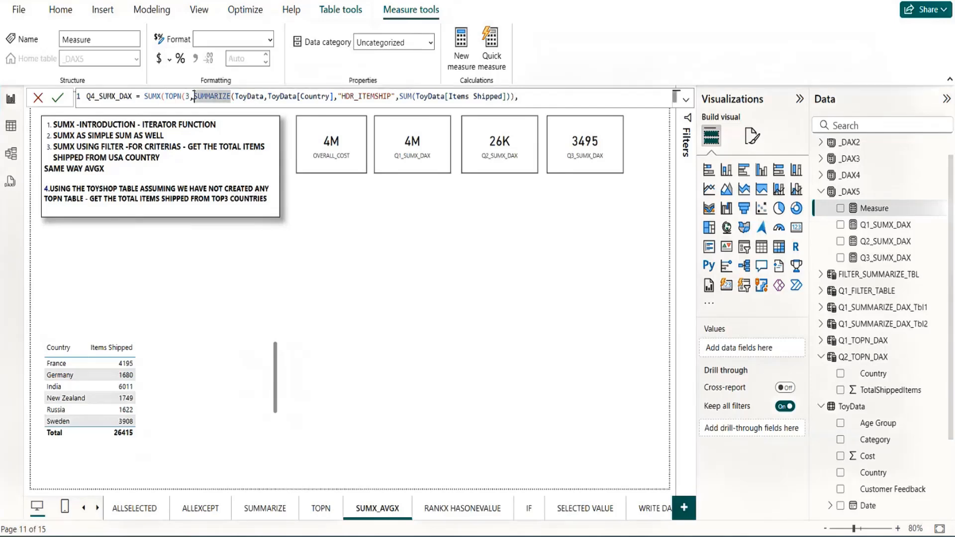
{"action": "left_click", "coordinate": [515, 96], "text": "shift"}
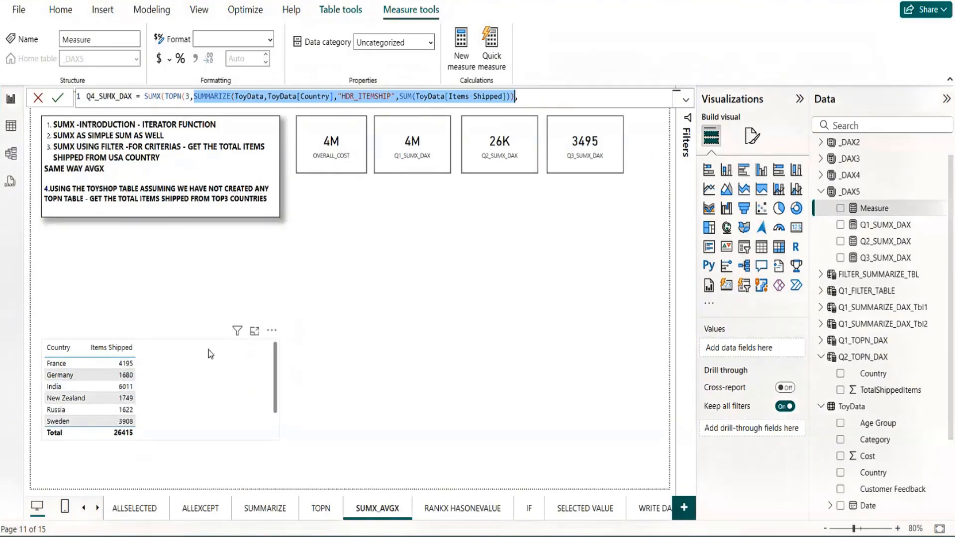
{"action": "left_click", "coordinate": [537, 97]}
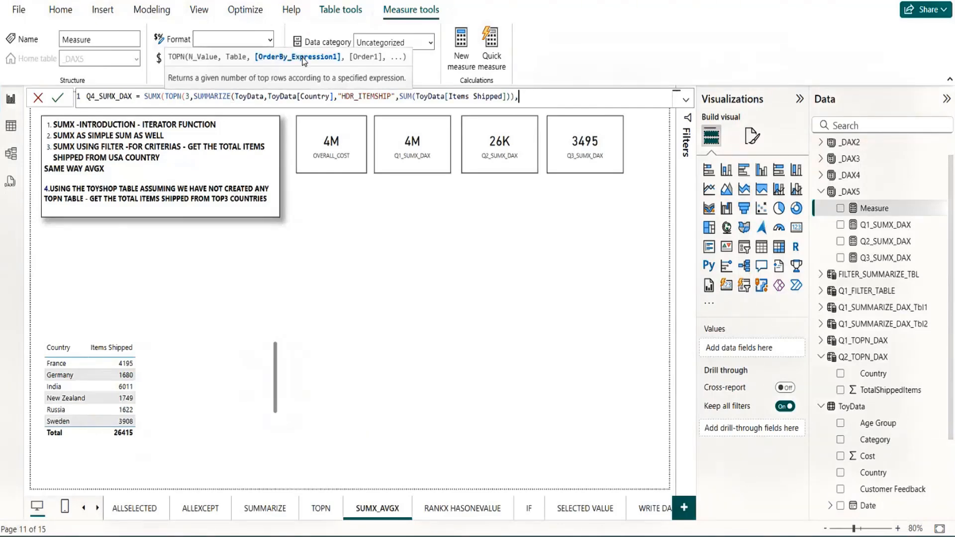
{"action": "type", "text": "ITEM"}
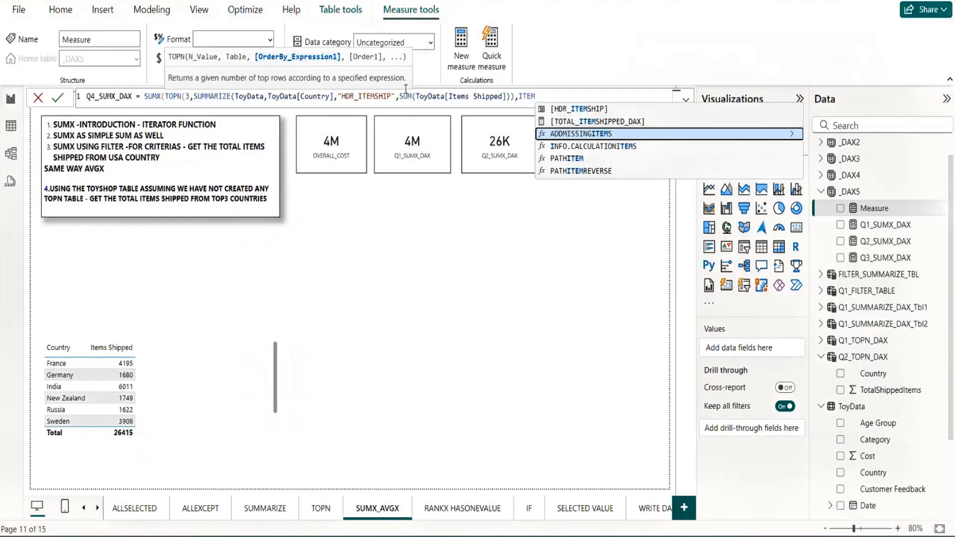
{"action": "key", "text": "BackSpace"}
{"action": "key", "text": "BackSpace"}
{"action": "key", "text": "BackSpace"}
{"action": "key", "text": "BackSpace"}
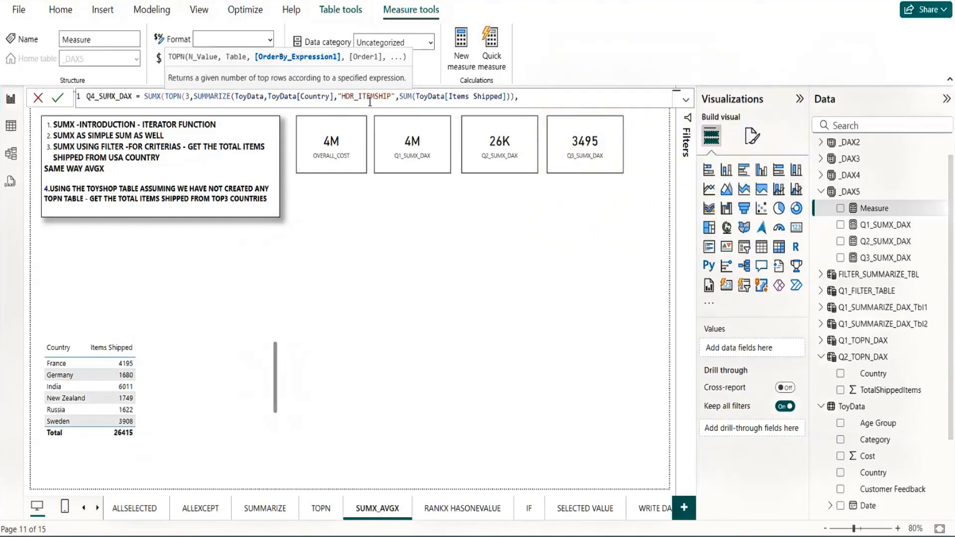
Step: Order TOPN by [HDR_ITEMSHIP] in DESC order and close the TOPN call
{"action": "type", "text": "HDR"}
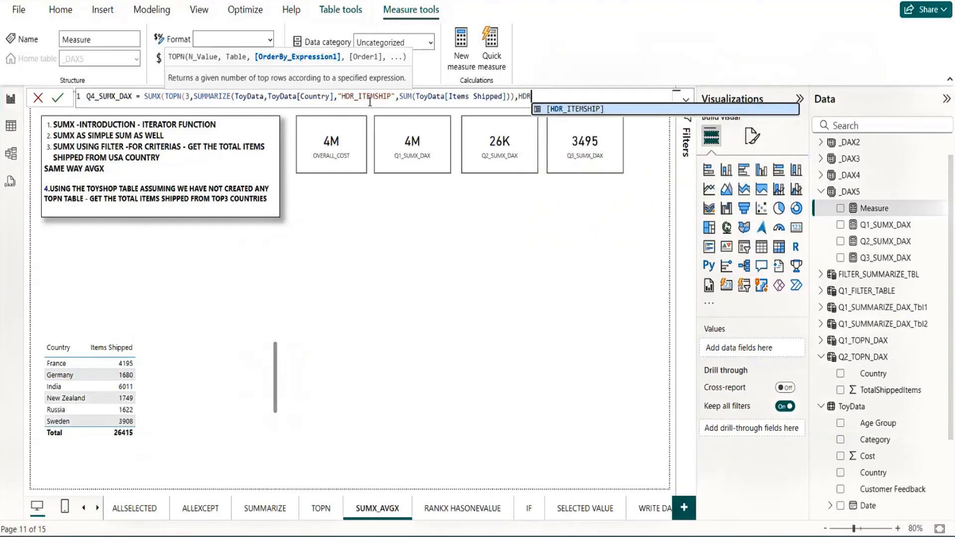
{"action": "left_click", "coordinate": [562, 114]}
{"action": "type", "text": ","}
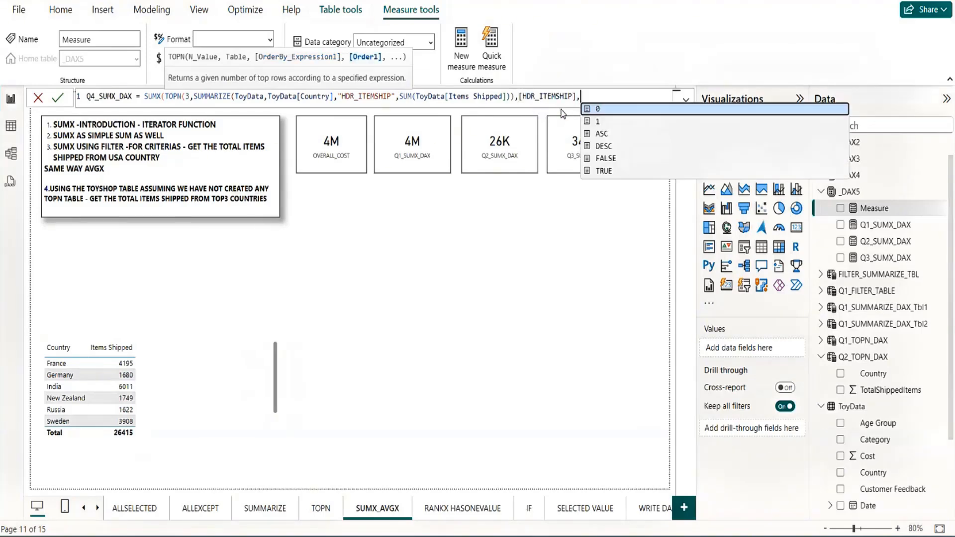
{"action": "left_click", "coordinate": [609, 147]}
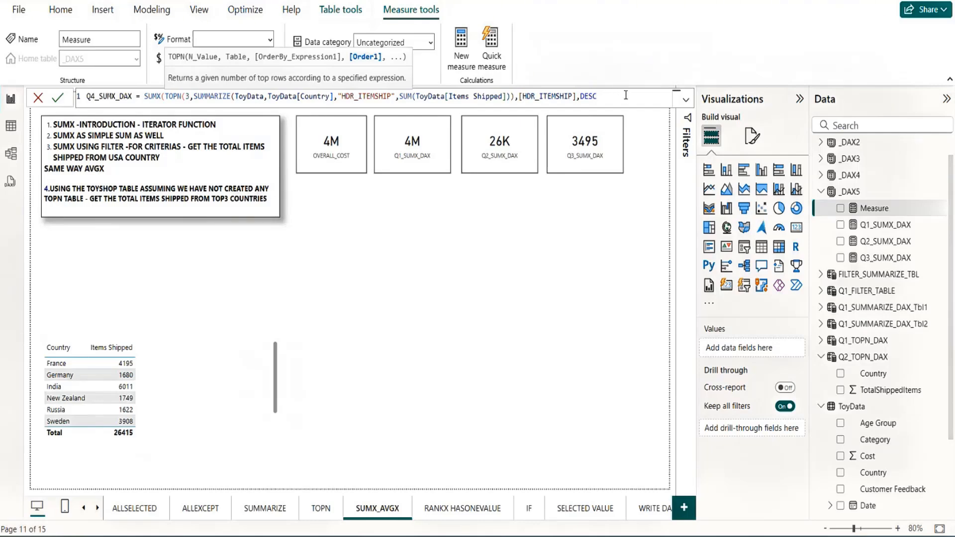
{"action": "type", "text": ")"}
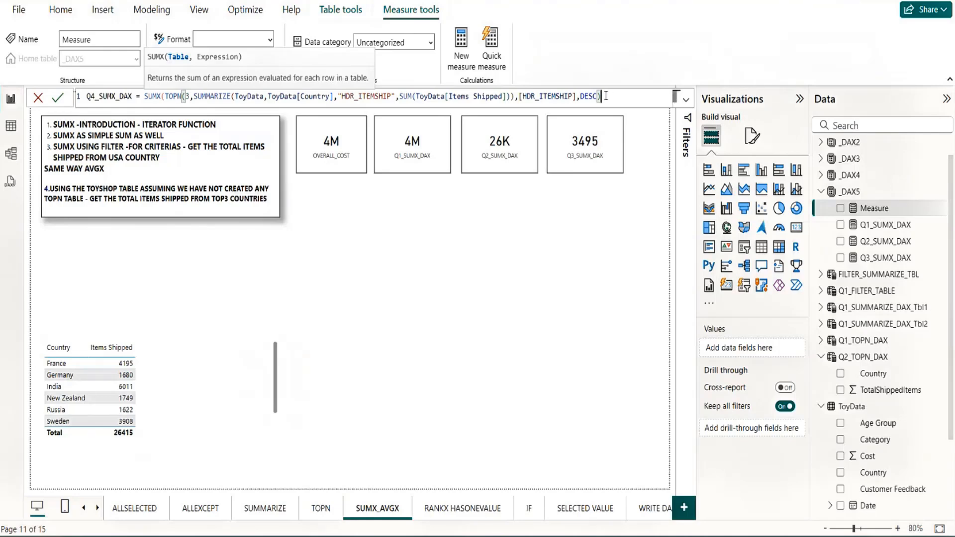
Step: Enter [HDR_ITEMSHIP] as the SUMX expression, close the formula, and commit the Q4_SUMX_DAX measure
{"action": "type", "text": ","}
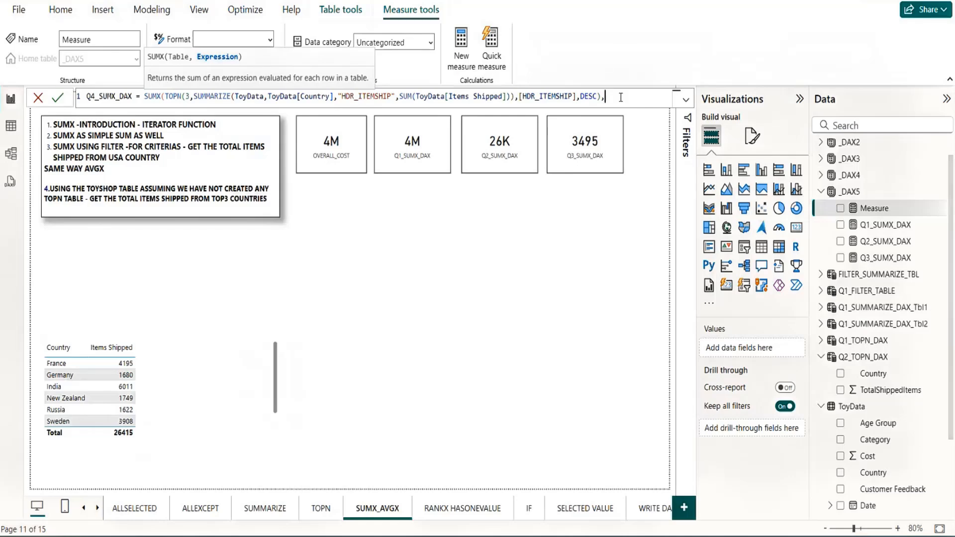
{"action": "type", "text": "HDR"}
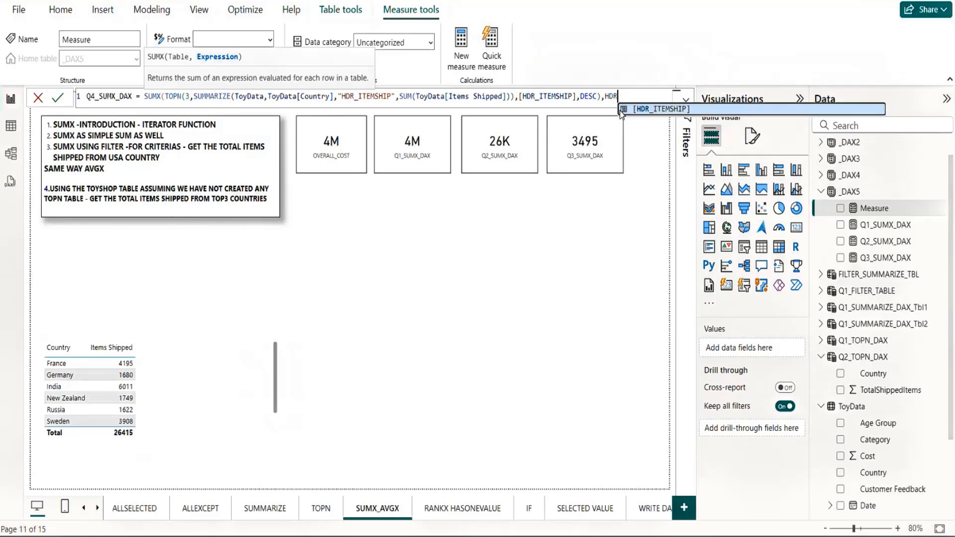
{"action": "left_click", "coordinate": [621, 109]}
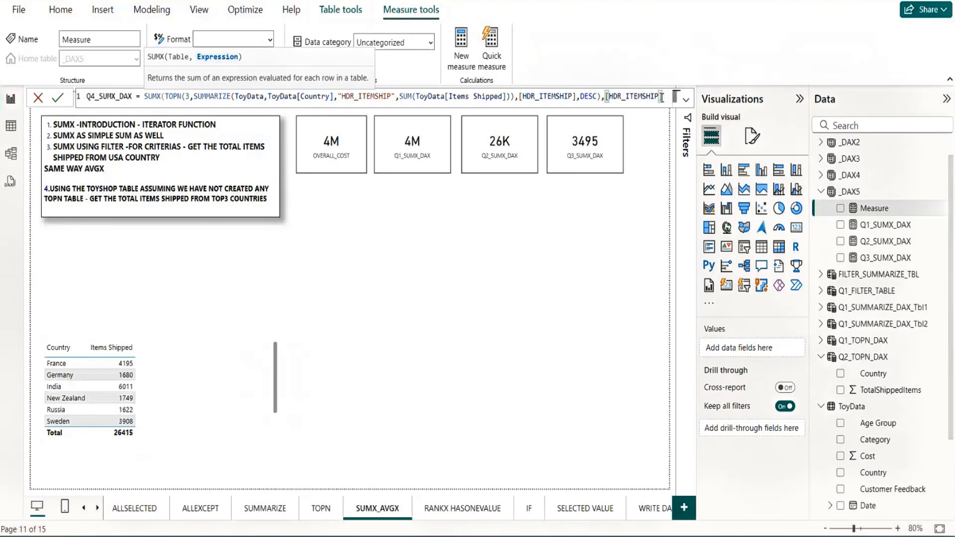
{"action": "type", "text": ")"}
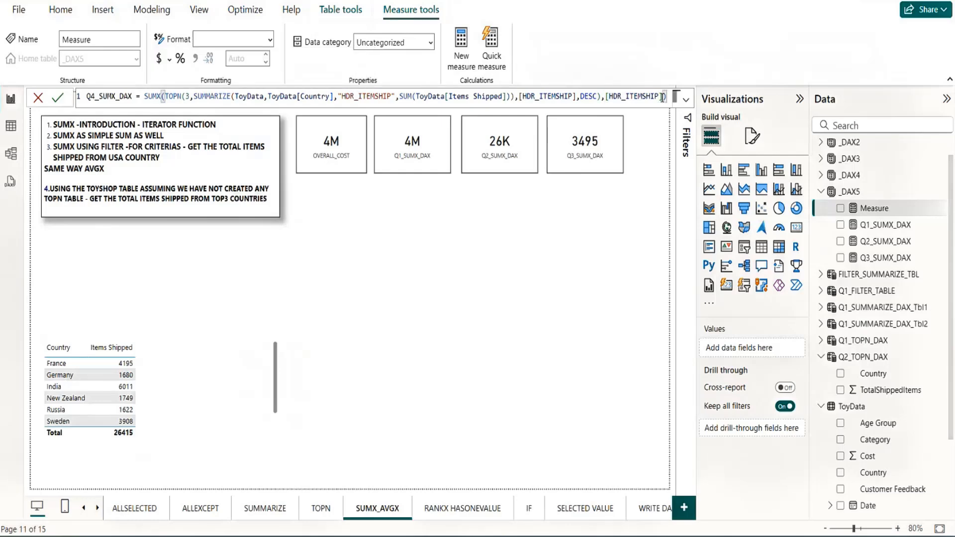
{"action": "left_click", "coordinate": [61, 101]}
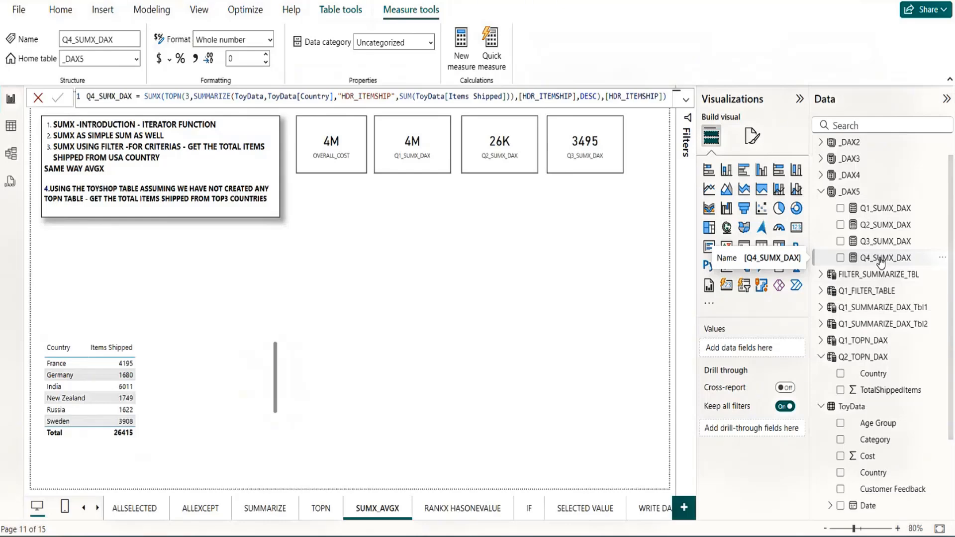
Step: Add a card for Q4_SUMX_DAX below the OVERALL_COST card and copy that card's formatting onto it
{"action": "left_click_drag", "start_coordinate": [878, 262], "coordinate": [362, 232]}
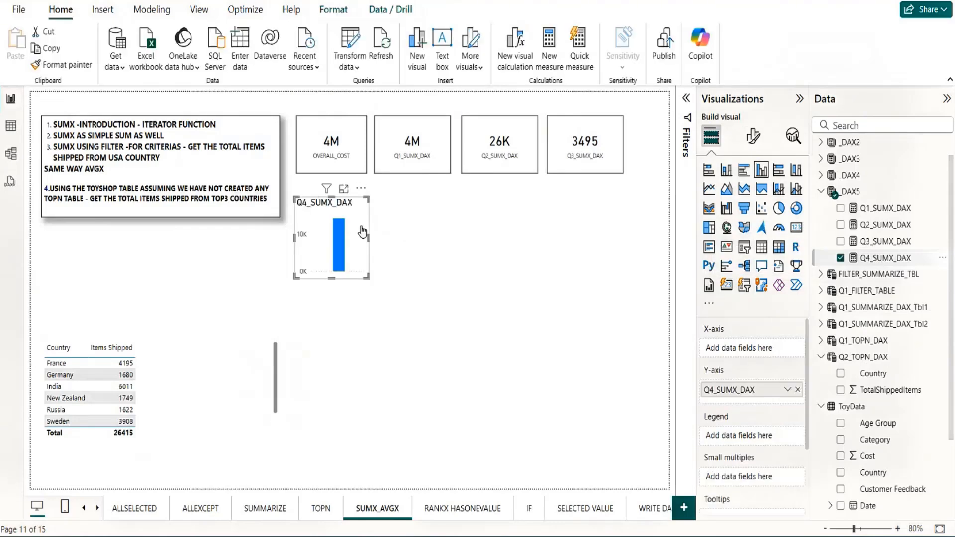
{"action": "left_click", "coordinate": [796, 227]}
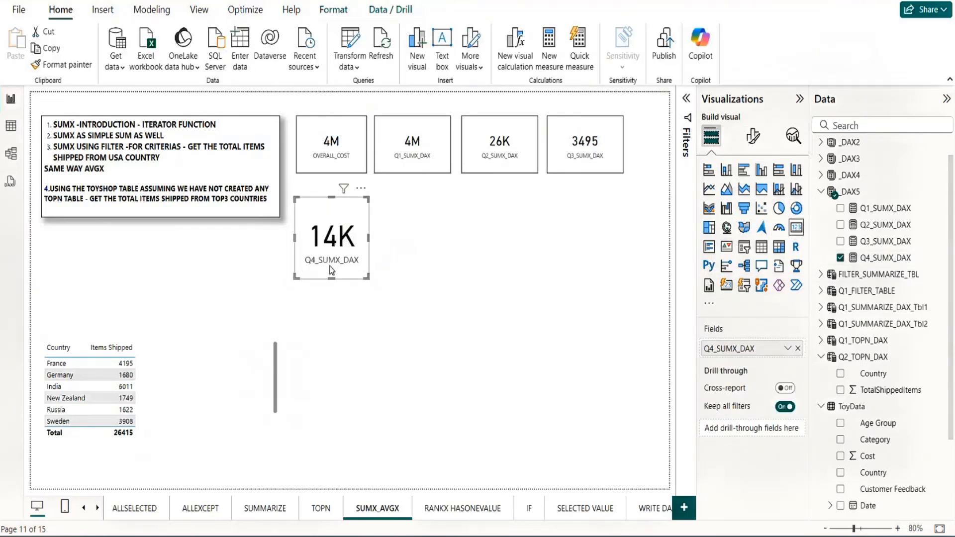
{"action": "left_click_drag", "start_coordinate": [332, 270], "coordinate": [338, 268]}
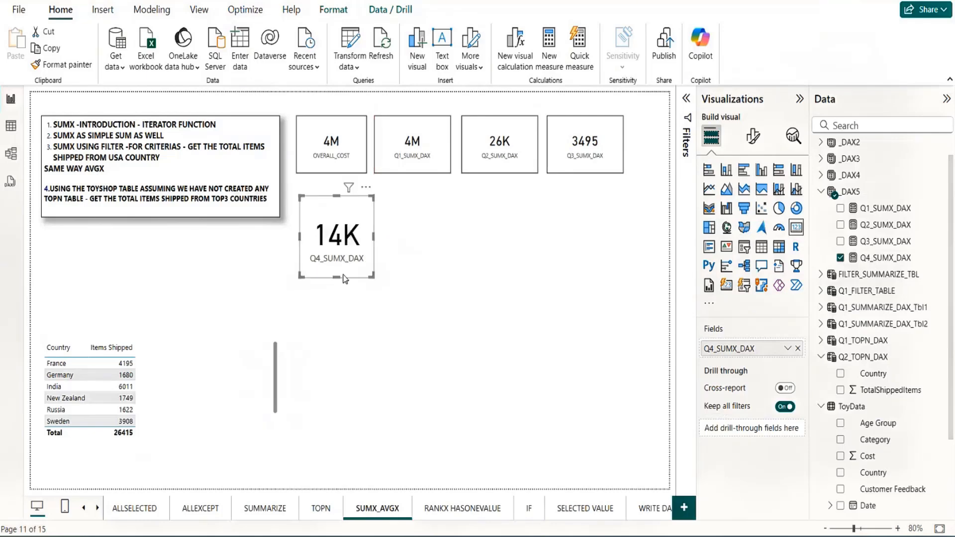
{"action": "left_click", "coordinate": [319, 165]}
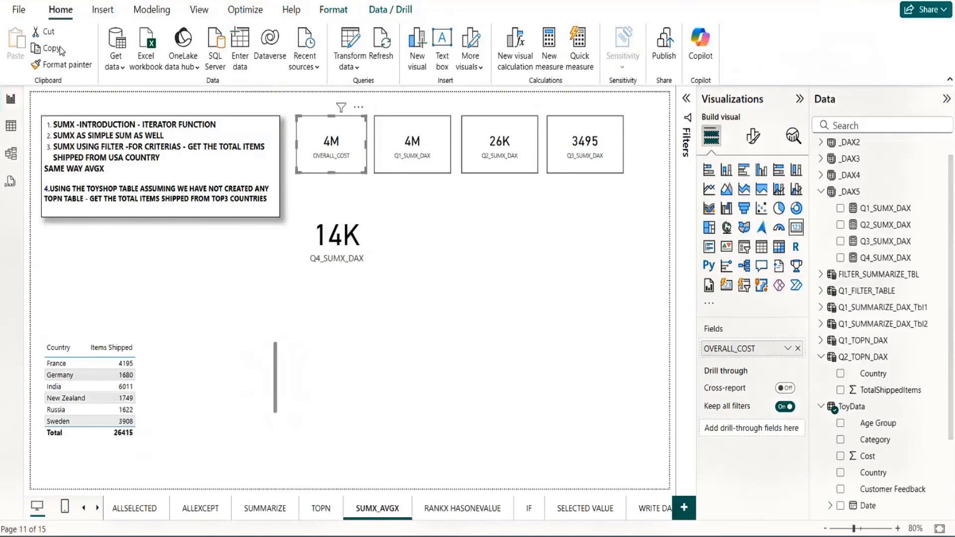
{"action": "left_click", "coordinate": [61, 64]}
{"action": "left_click", "coordinate": [319, 240]}
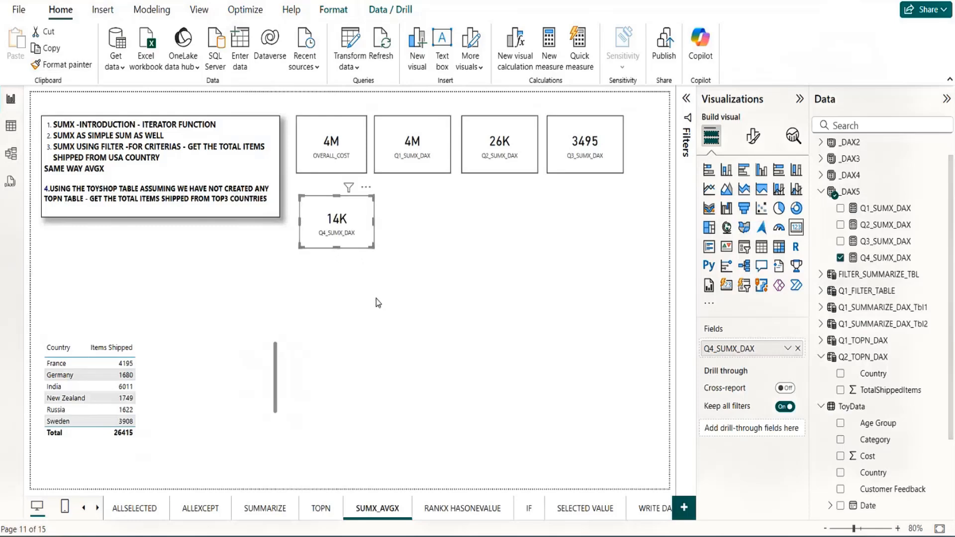
Step: Sort the country table by Items Shipped in descending order and clear the France selection
{"action": "left_click", "coordinate": [134, 376]}
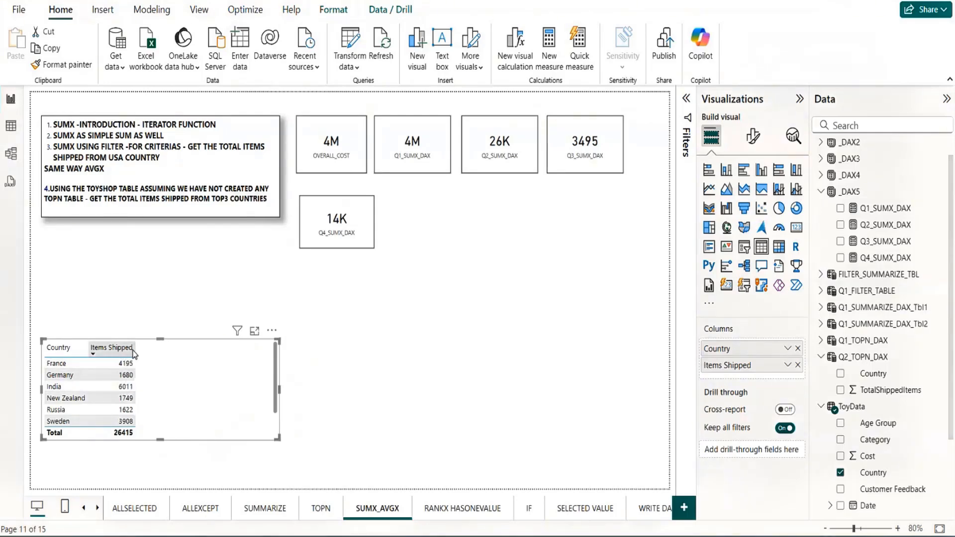
{"action": "left_click", "coordinate": [123, 363]}
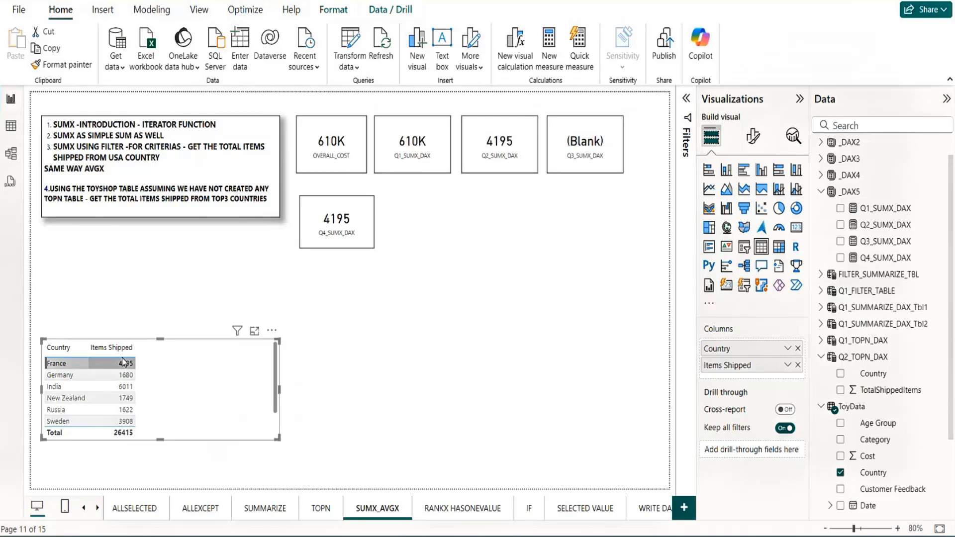
{"action": "left_click", "coordinate": [119, 354]}
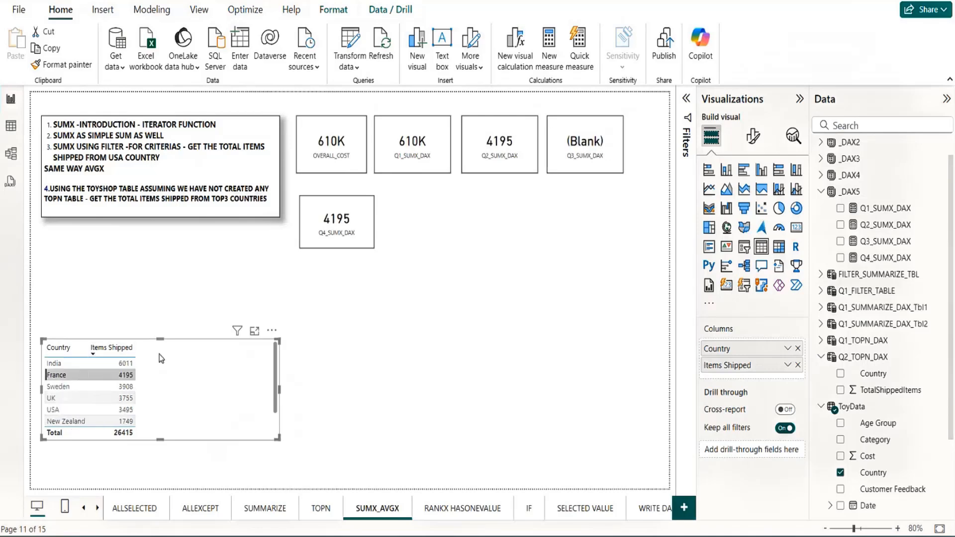
{"action": "left_click", "coordinate": [133, 376]}
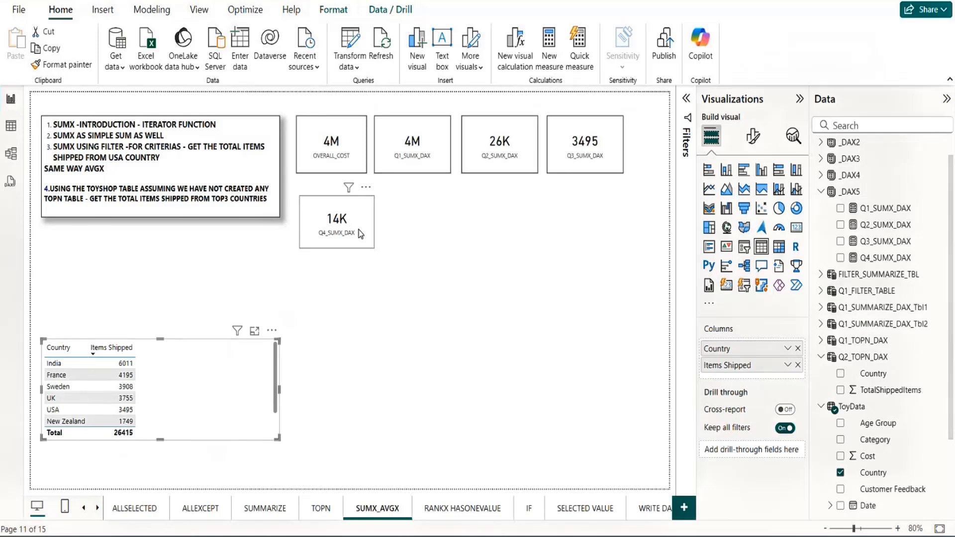
Step: Add an empty slicer to the page and move it beside the country table
{"action": "left_click", "coordinate": [382, 467]}
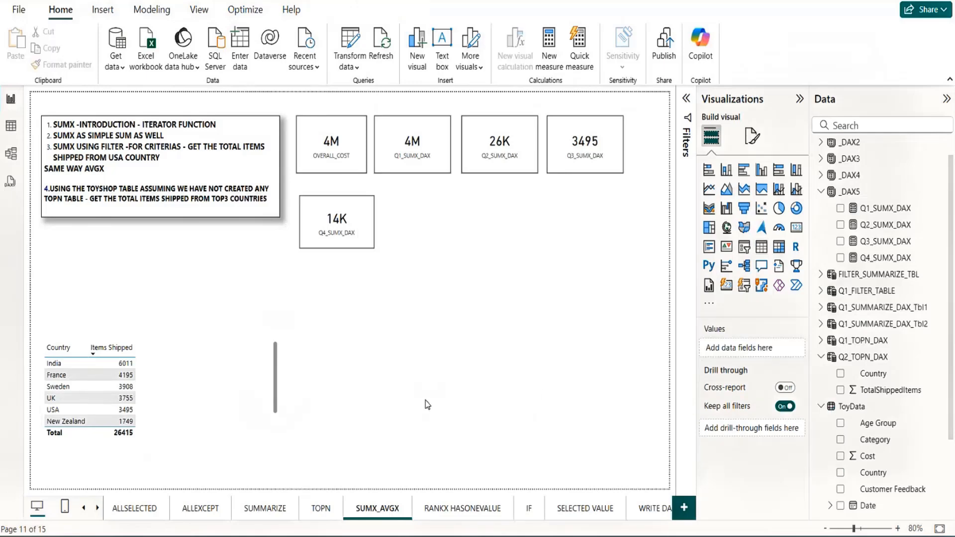
{"action": "left_click", "coordinate": [744, 249]}
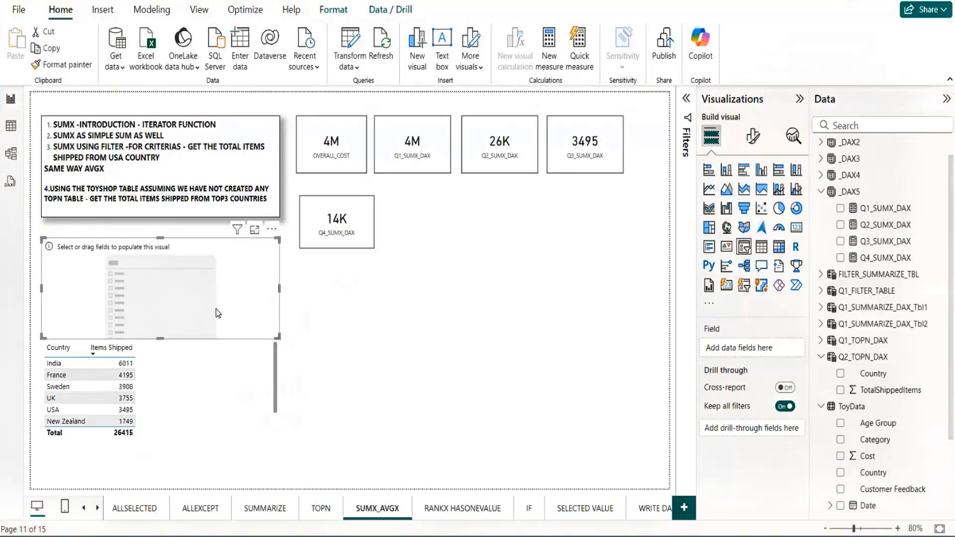
{"action": "left_click_drag", "start_coordinate": [218, 313], "coordinate": [484, 397]}
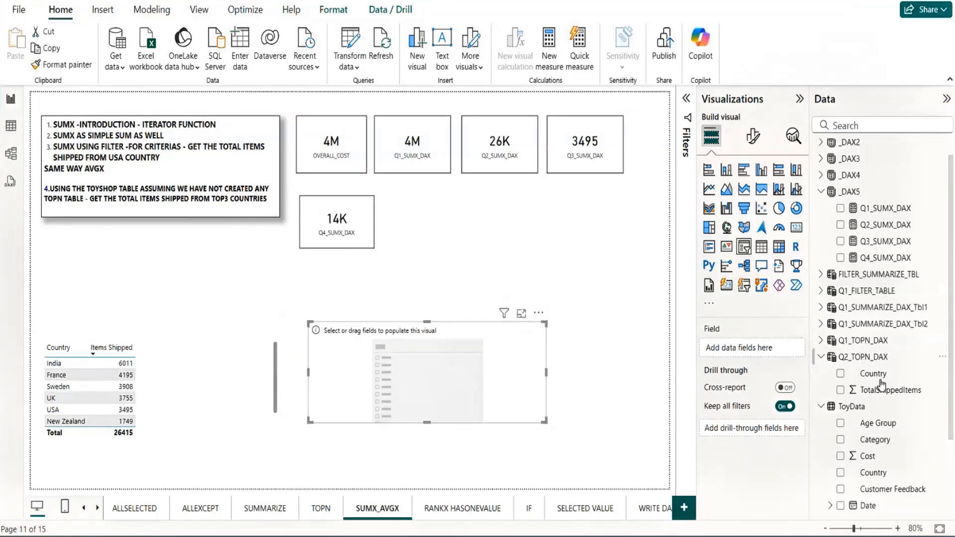
Step: Try Country from Q2_TOPN_DAX as the slicer's field, and remove it from the slicer
{"action": "left_click_drag", "start_coordinate": [868, 377], "coordinate": [475, 371]}
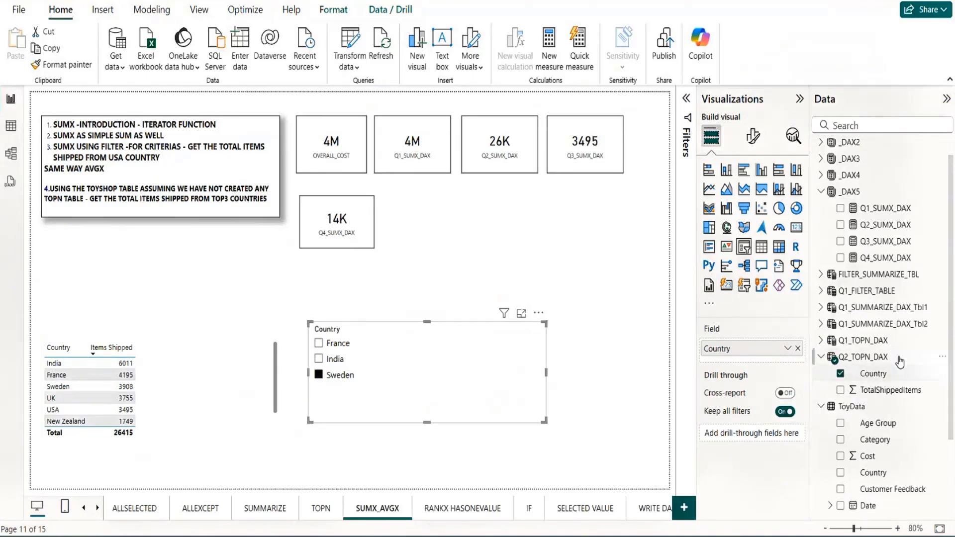
{"action": "left_click", "coordinate": [840, 375]}
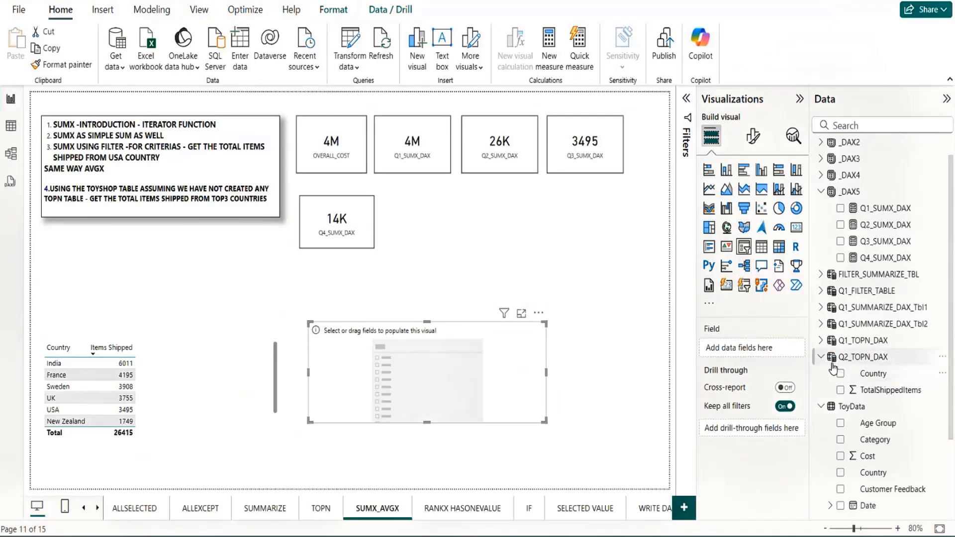
Step: Set Country from ToyData as the slicer's field and make the slicer taller to list more countries
{"action": "left_click", "coordinate": [821, 358]}
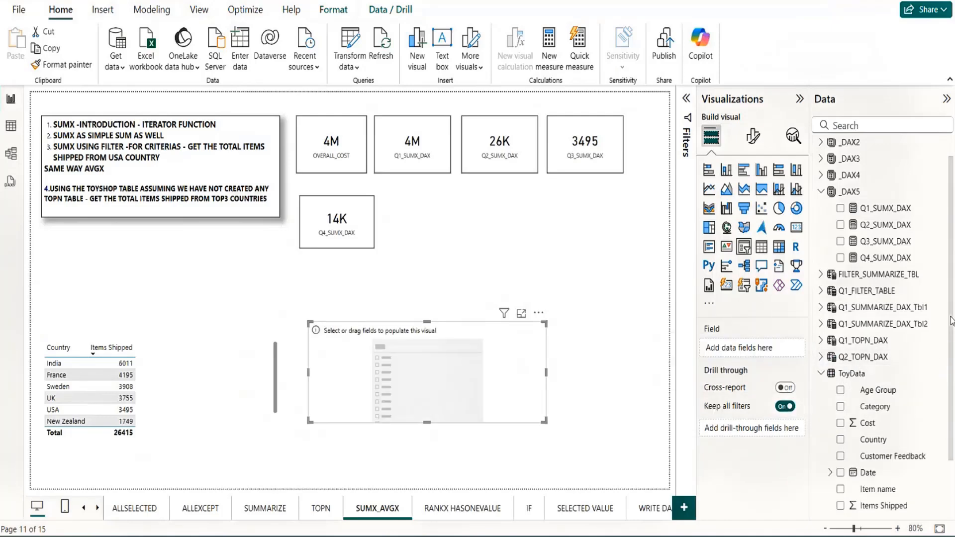
{"action": "scroll", "coordinate": [821, 363], "scroll_direction": "down", "scroll_amount": 2}
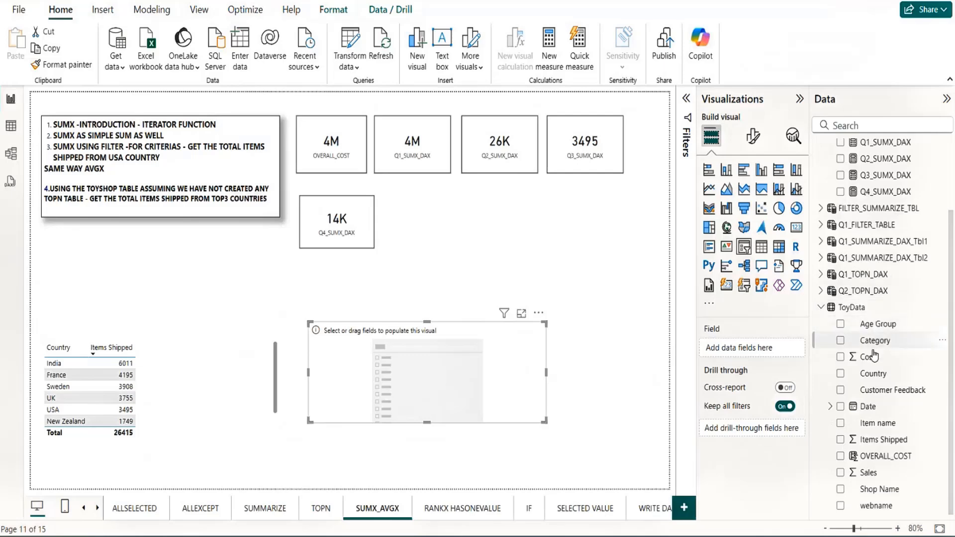
{"action": "left_click_drag", "start_coordinate": [876, 377], "coordinate": [750, 352]}
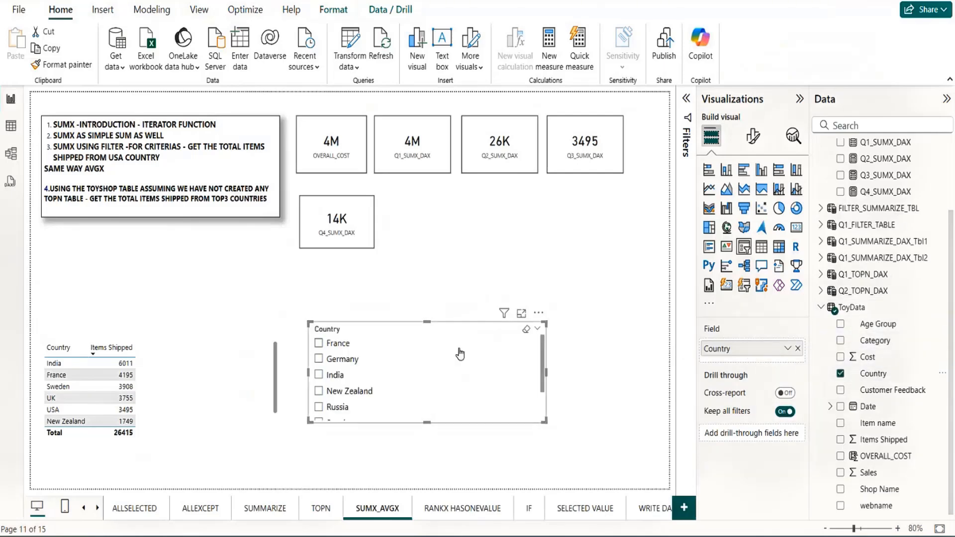
{"action": "left_click_drag", "start_coordinate": [426, 421], "coordinate": [427, 444]}
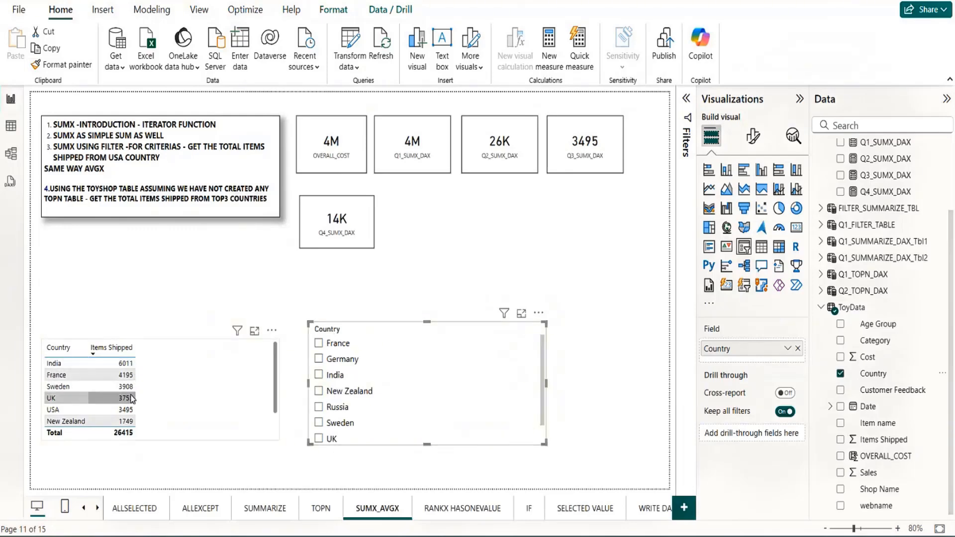
Step: Check the cards with India, France and Sweden selected in the country slicer, then clear the slicer's selections
{"action": "left_click", "coordinate": [319, 375]}
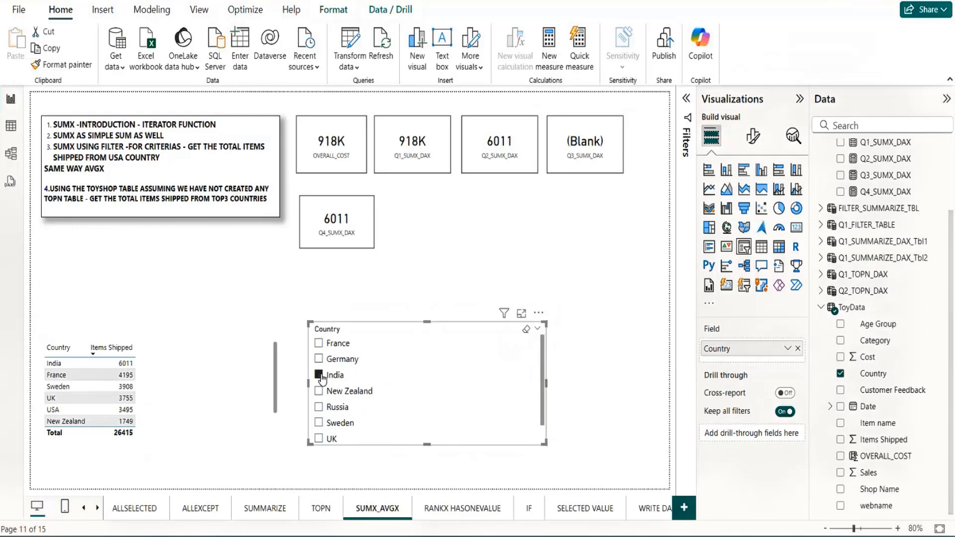
{"action": "left_click", "coordinate": [318, 344]}
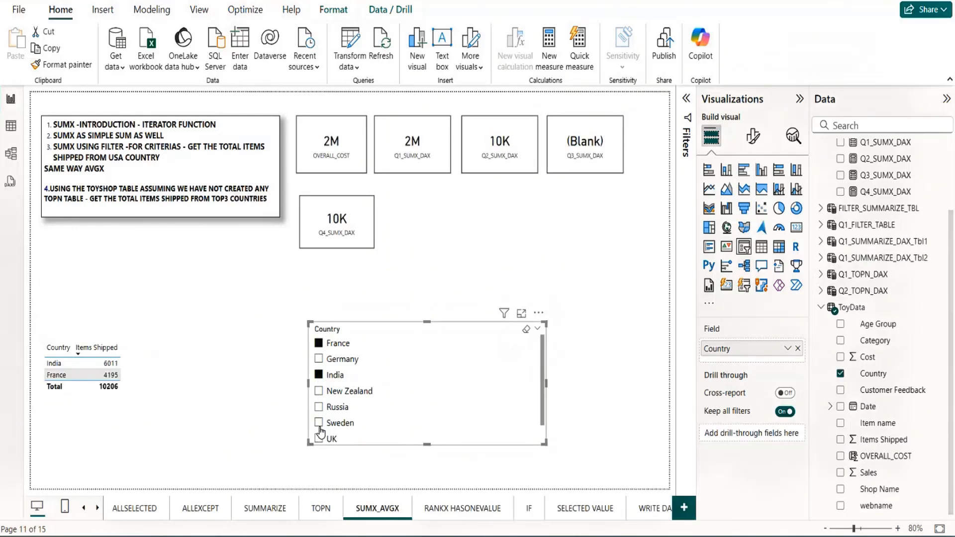
{"action": "left_click", "coordinate": [318, 423]}
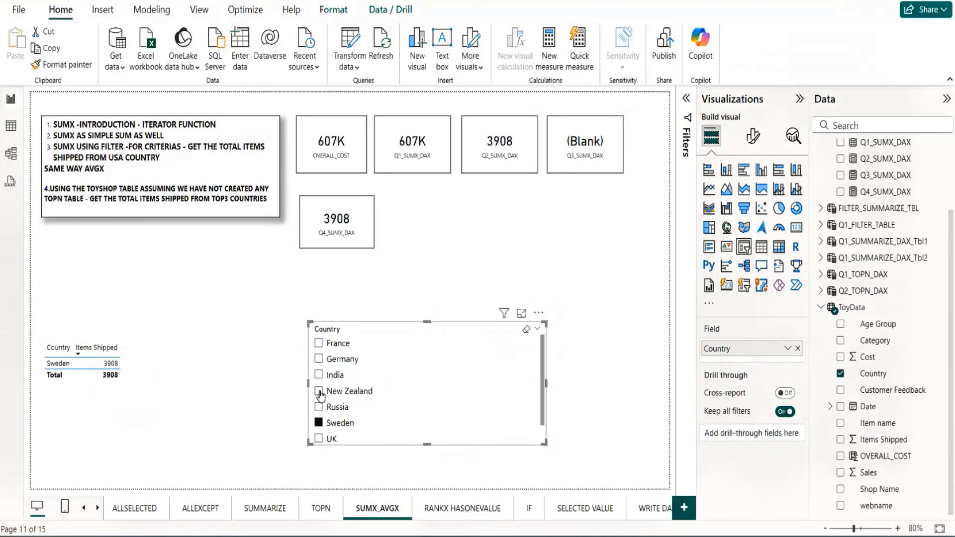
{"action": "left_click", "coordinate": [319, 375]}
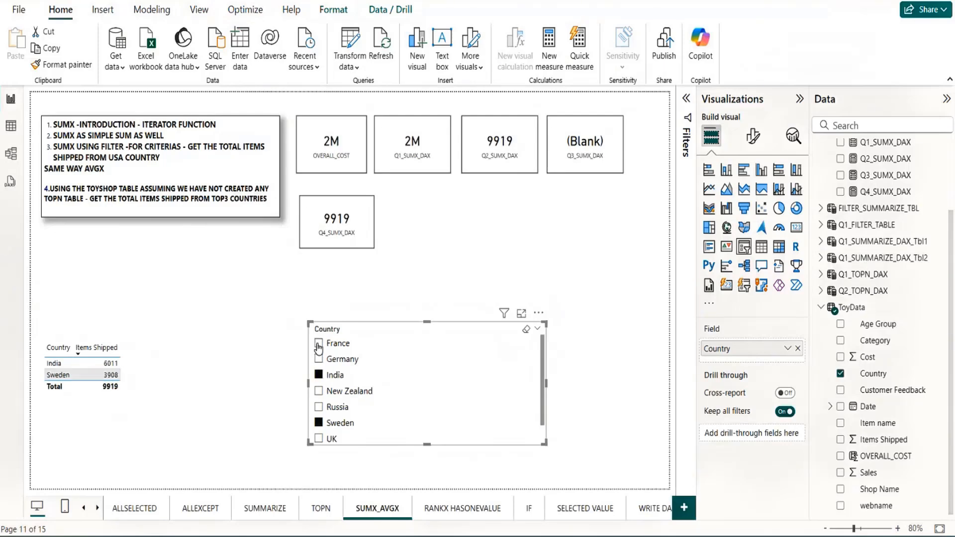
{"action": "left_click", "coordinate": [318, 344]}
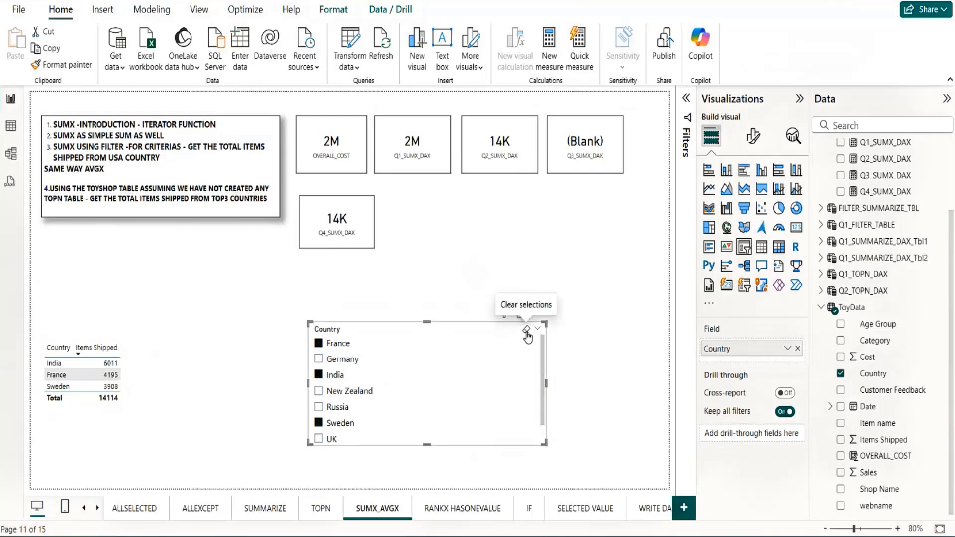
{"action": "left_click", "coordinate": [526, 332]}
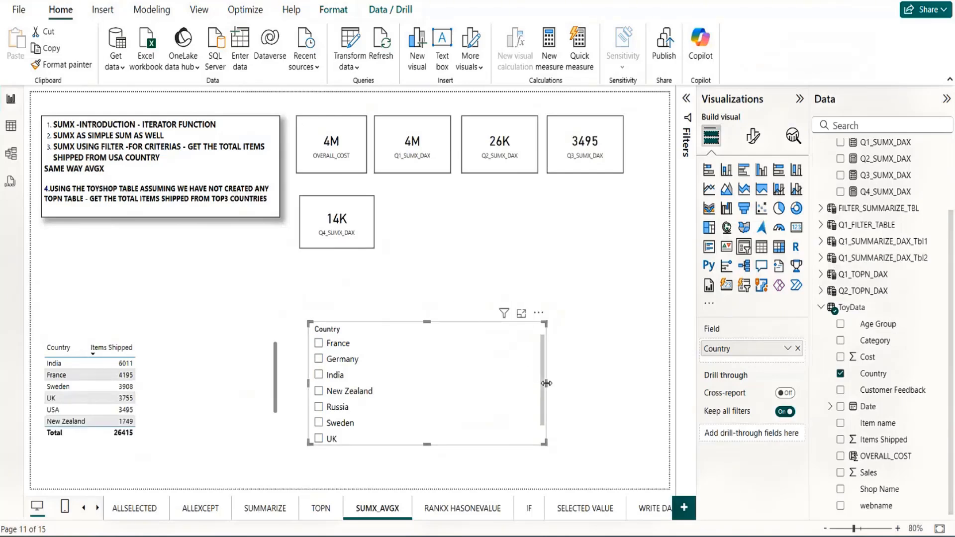
Step: Narrow the country slicer and the Items Shipped table, and place the slicer directly beside the table
{"action": "left_click_drag", "start_coordinate": [546, 383], "coordinate": [403, 382]}
{"action": "left_click_drag", "start_coordinate": [396, 310], "coordinate": [372, 317]}
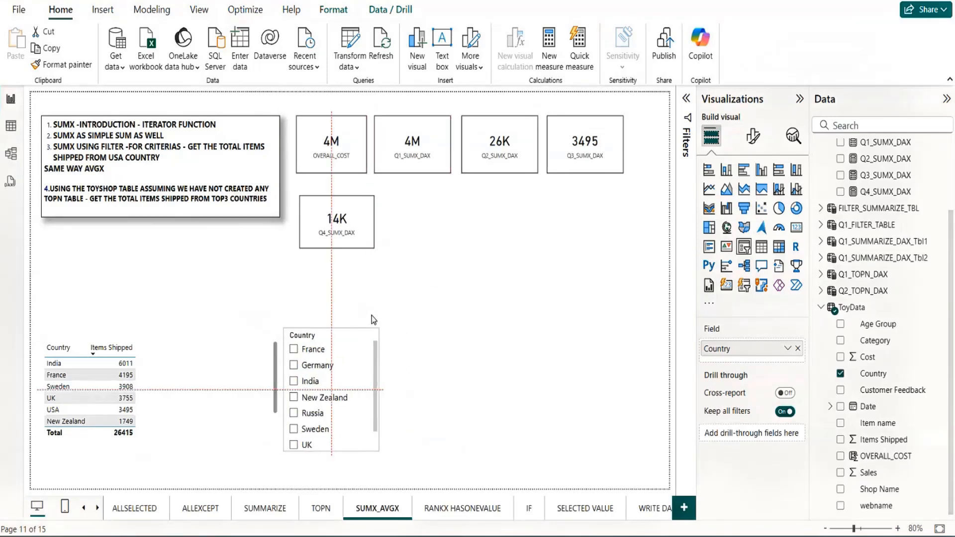
{"action": "left_click", "coordinate": [193, 411]}
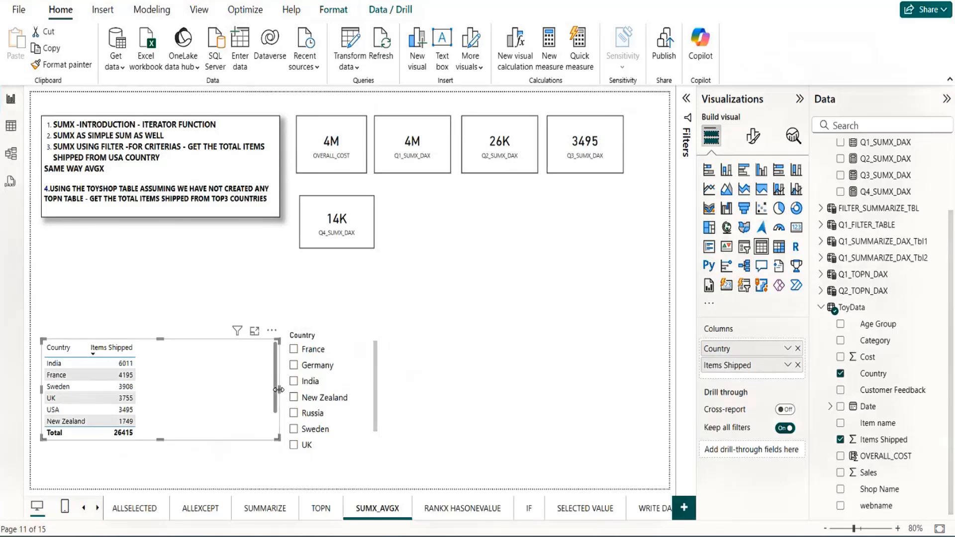
{"action": "left_click_drag", "start_coordinate": [278, 390], "coordinate": [176, 398]}
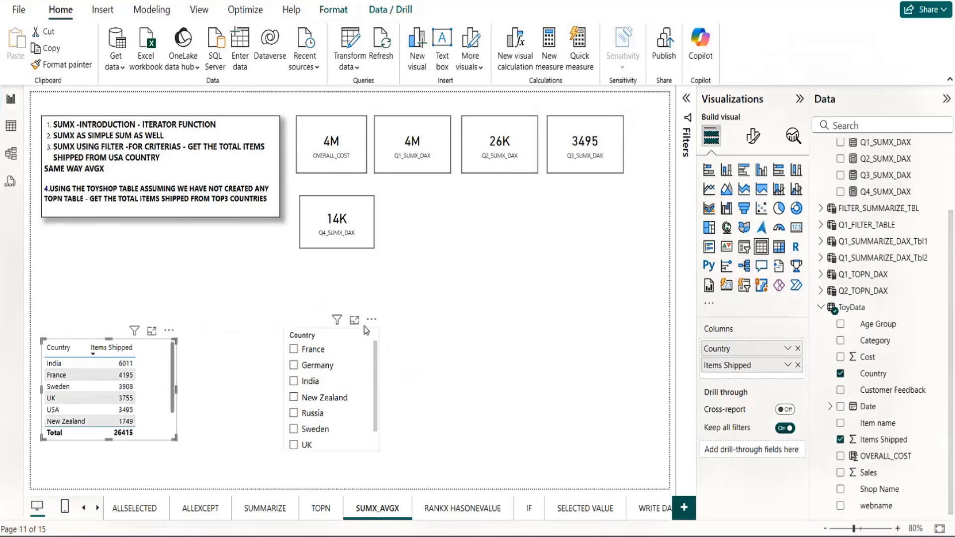
{"action": "left_click_drag", "start_coordinate": [371, 323], "coordinate": [275, 312]}
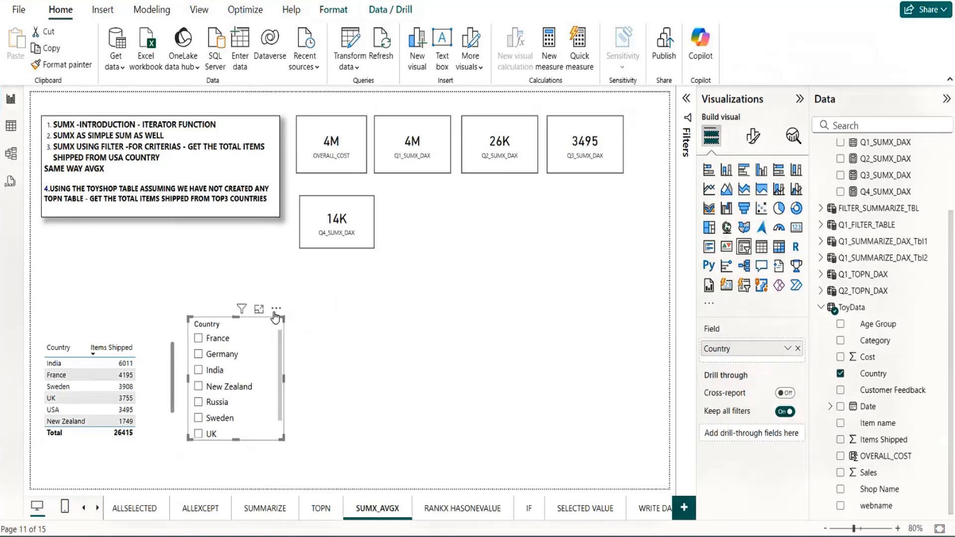
{"action": "left_click", "coordinate": [340, 326]}
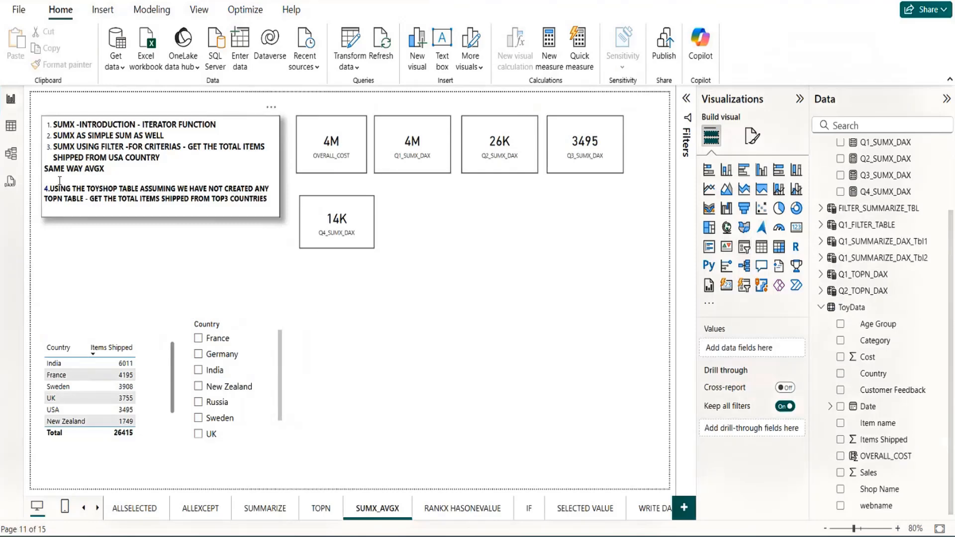
Step: Examine the rows of ToyData and the contents and formula of Q2_TOPN_DAX in Table view
{"action": "left_click", "coordinate": [11, 127]}
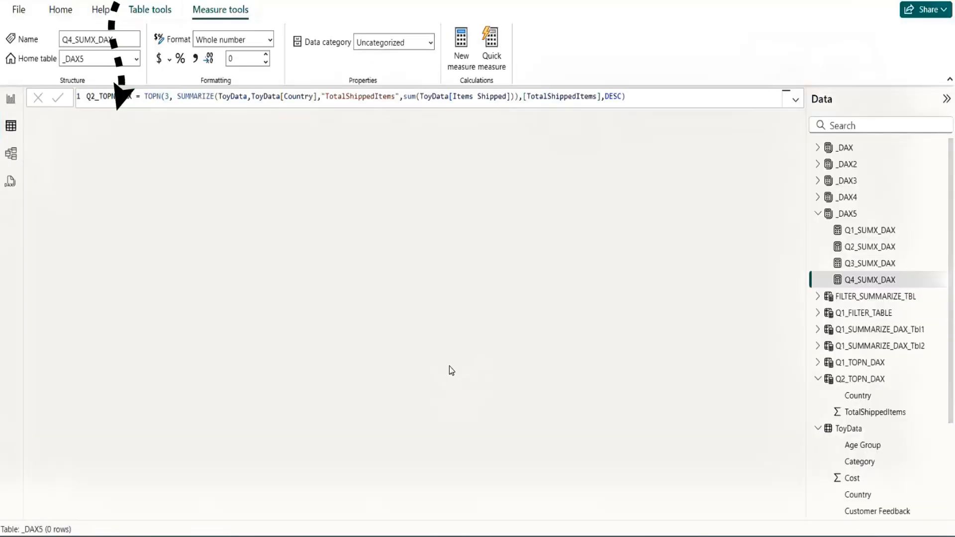
{"action": "left_click", "coordinate": [848, 428]}
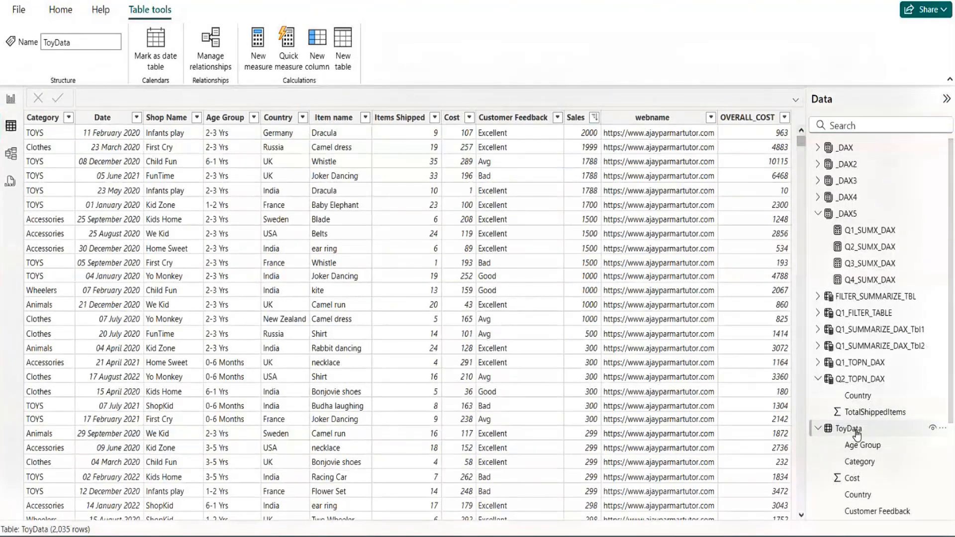
{"action": "mouse_move", "coordinate": [857, 434]}
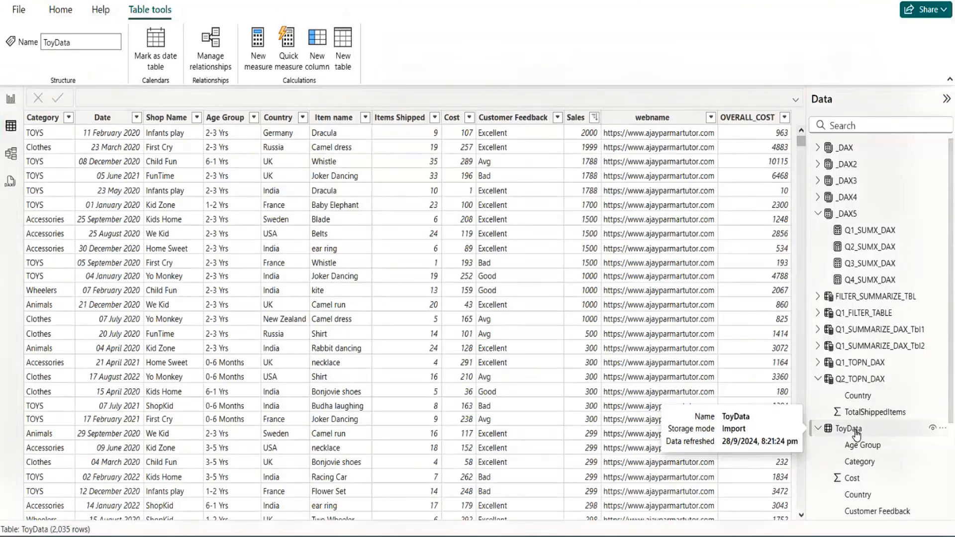
{"action": "left_click", "coordinate": [857, 434]}
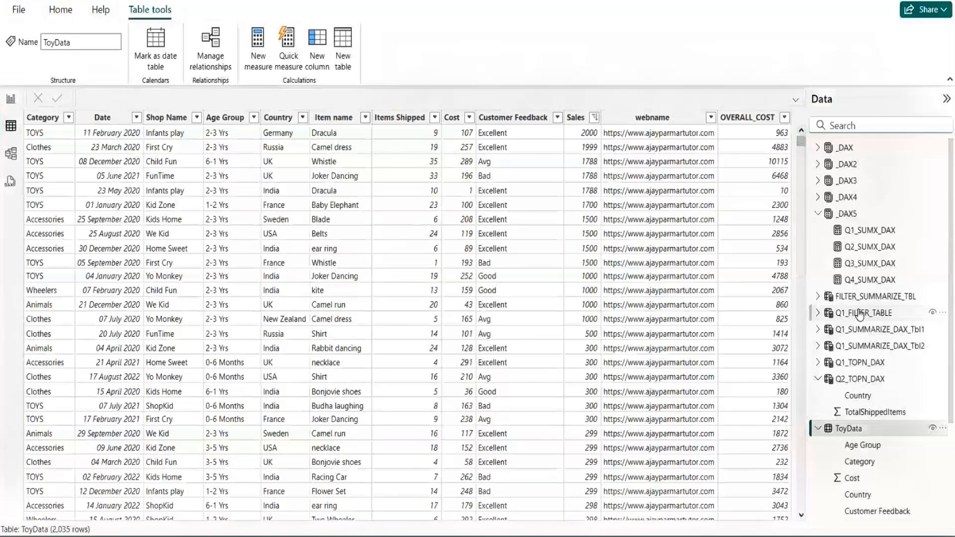
{"action": "left_click", "coordinate": [857, 379]}
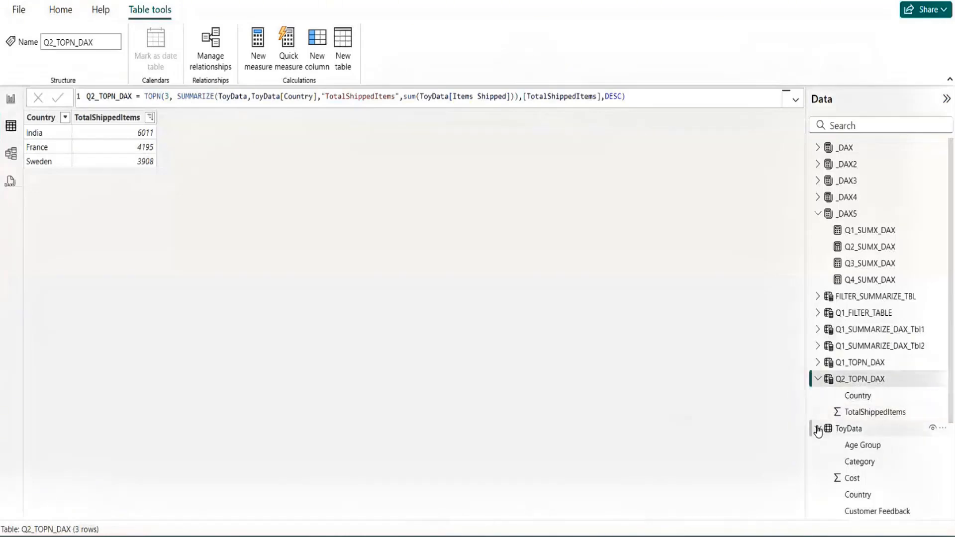
{"action": "left_click", "coordinate": [818, 429]}
{"action": "left_click", "coordinate": [818, 379]}
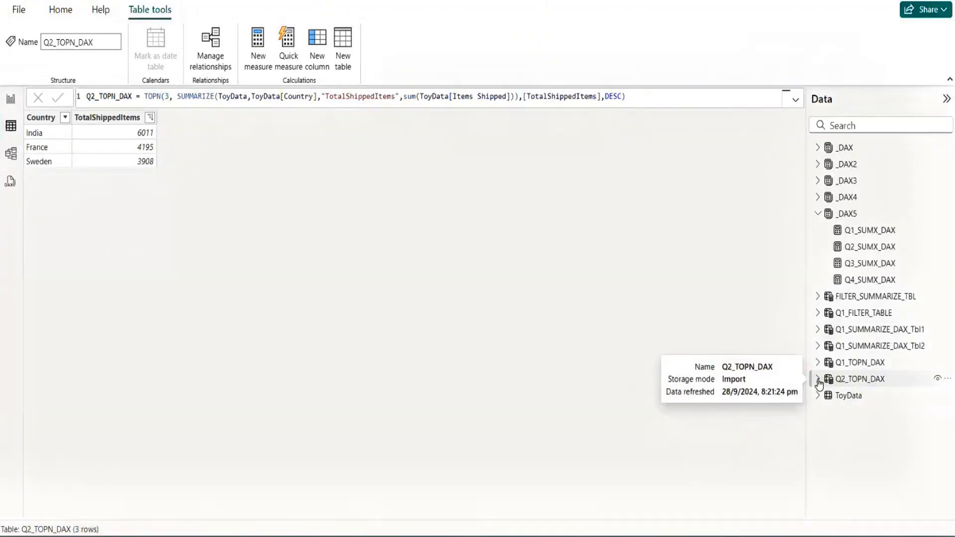
{"action": "left_click", "coordinate": [817, 398]}
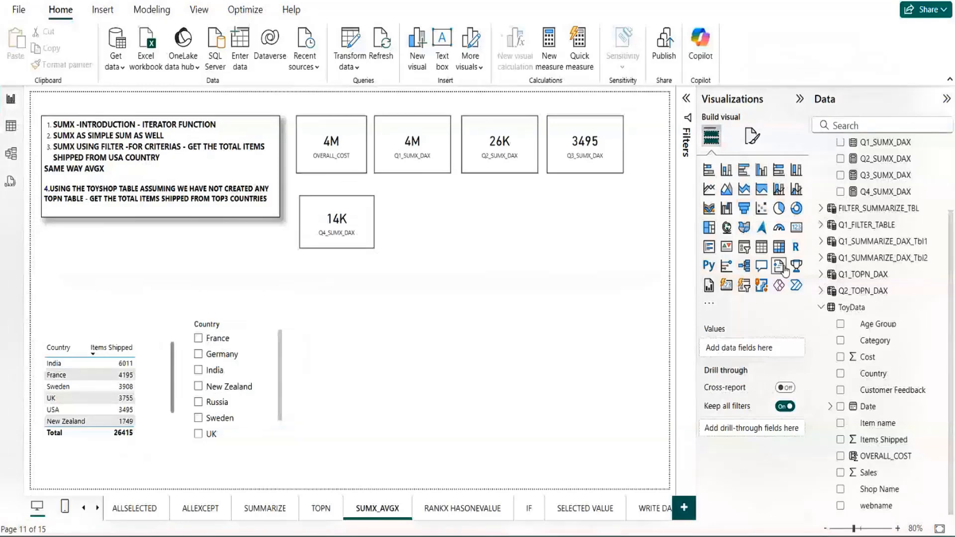
Step: Recheck the Country and TotalShippedItems columns of Q2_TOPN_DAX in Table view and return to the SUMX_AVGX report page
{"action": "left_click", "coordinate": [822, 308]}
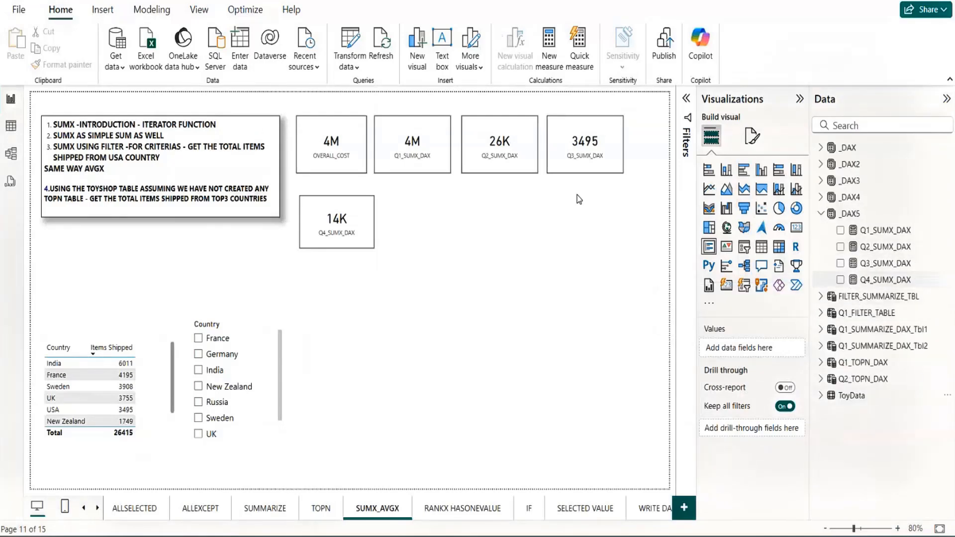
{"action": "left_click", "coordinate": [12, 126]}
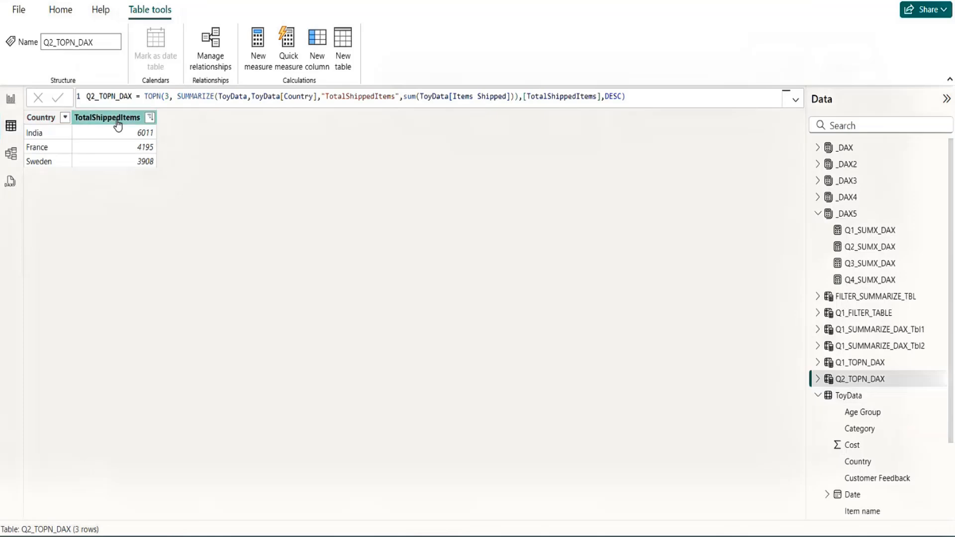
{"action": "left_click", "coordinate": [8, 101]}
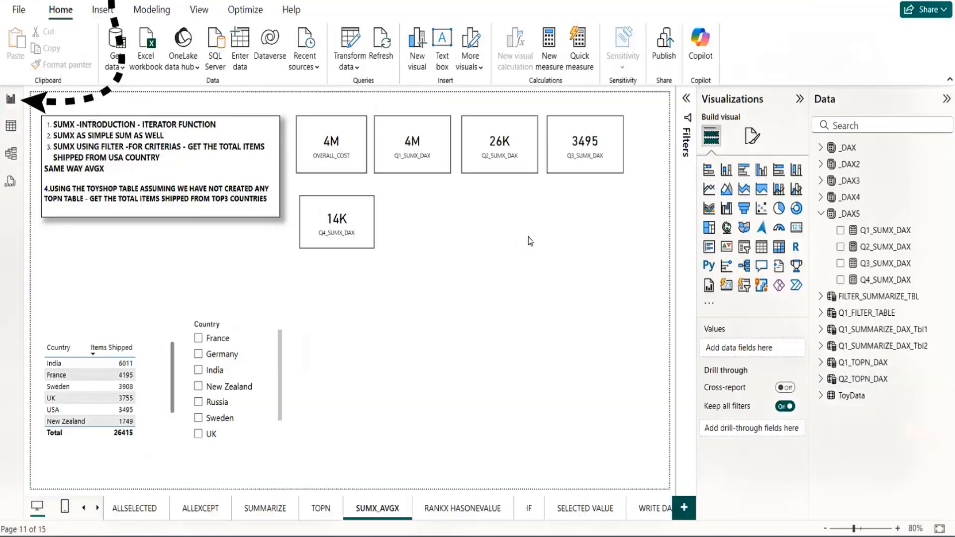
Step: Add a clustered column chart below the cards with Country on the X-axis and TotalShippedItems on the Y-axis, both from Q2_TOPN_DAX
{"action": "left_click", "coordinate": [765, 178]}
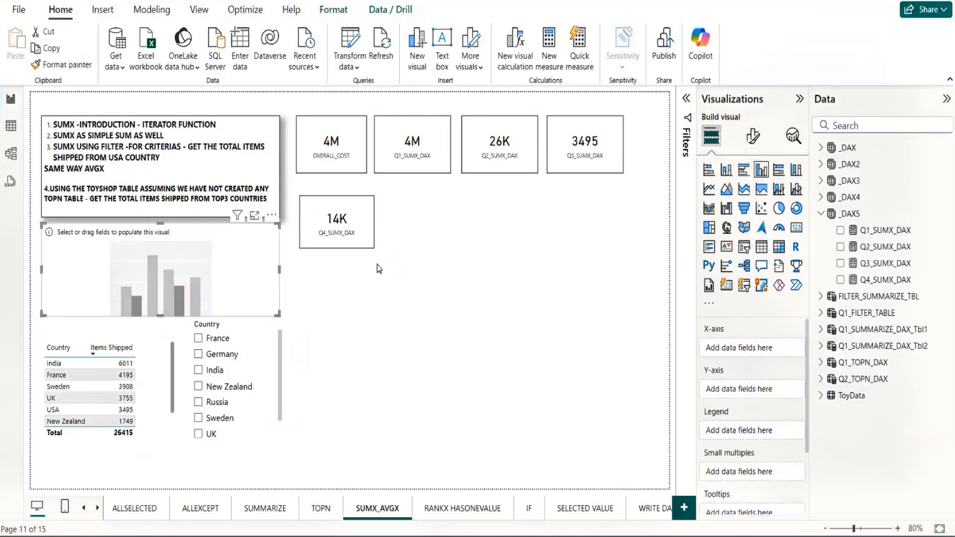
{"action": "left_click_drag", "start_coordinate": [422, 289], "coordinate": [599, 277]}
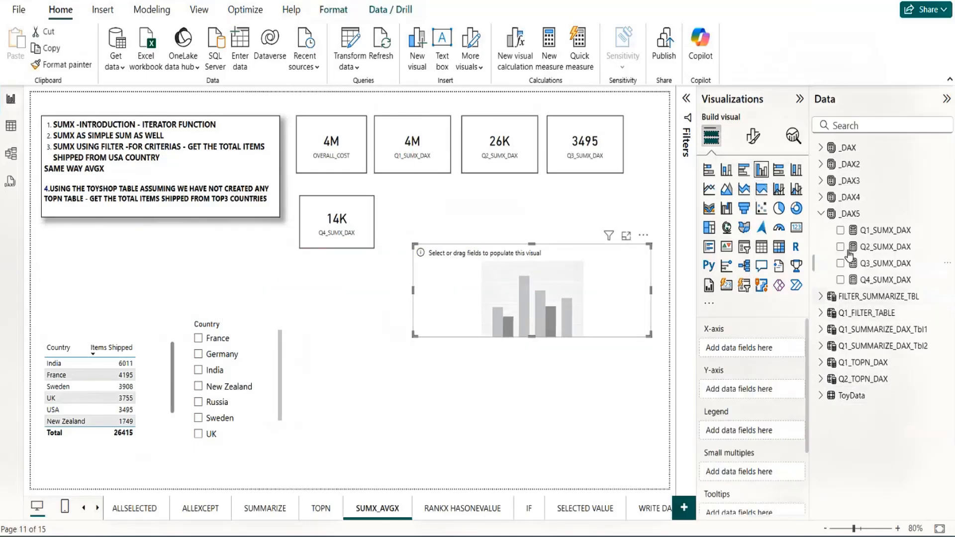
{"action": "left_click", "coordinate": [821, 215]}
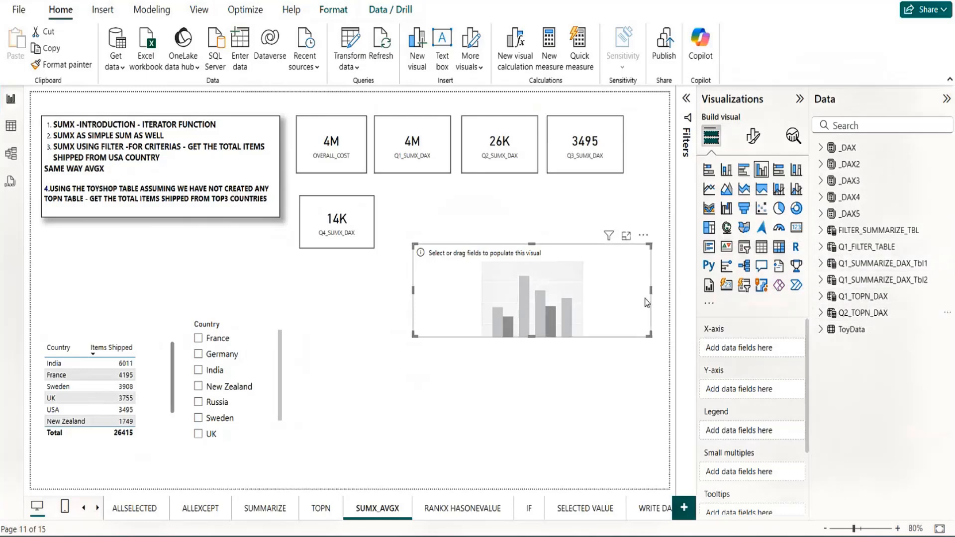
{"action": "left_click", "coordinate": [820, 312]}
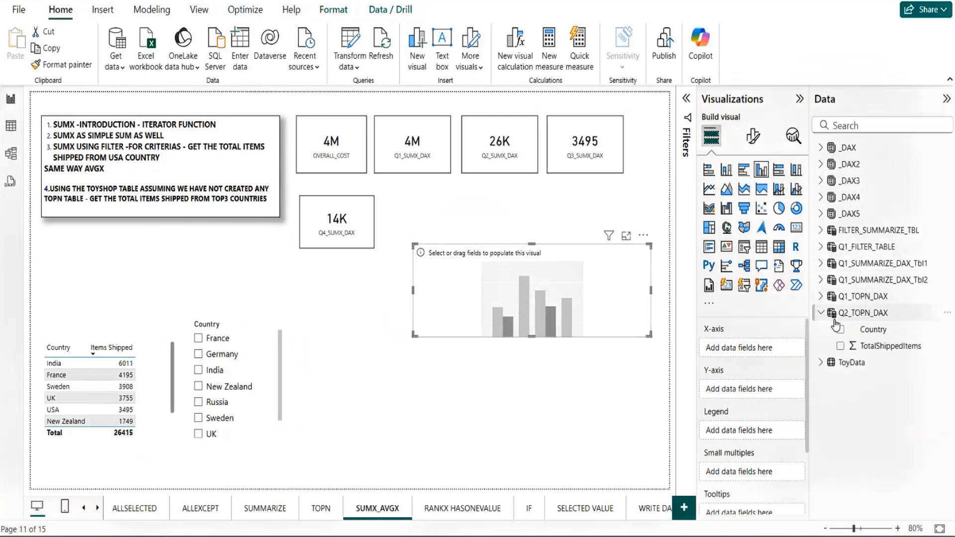
{"action": "left_click_drag", "start_coordinate": [881, 336], "coordinate": [736, 348]}
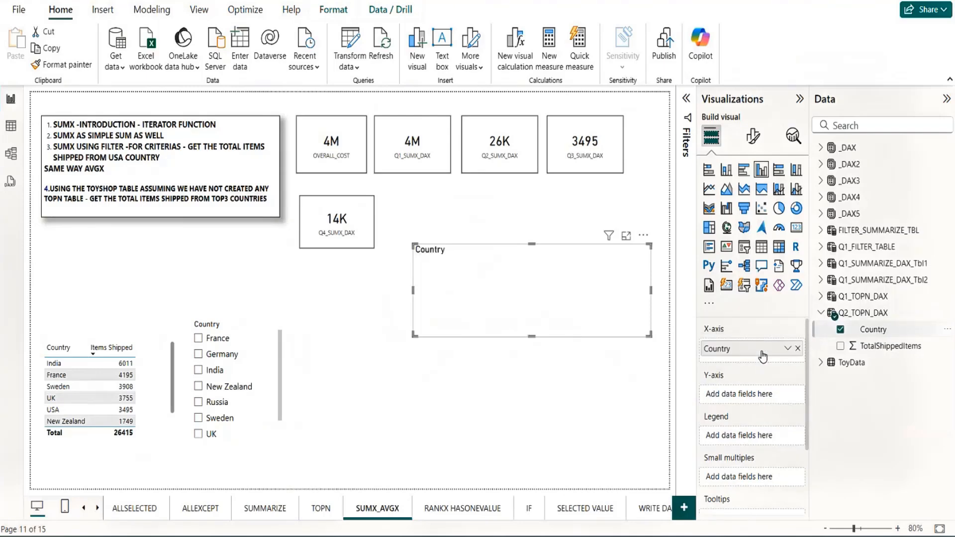
{"action": "left_click_drag", "start_coordinate": [880, 350], "coordinate": [739, 396]}
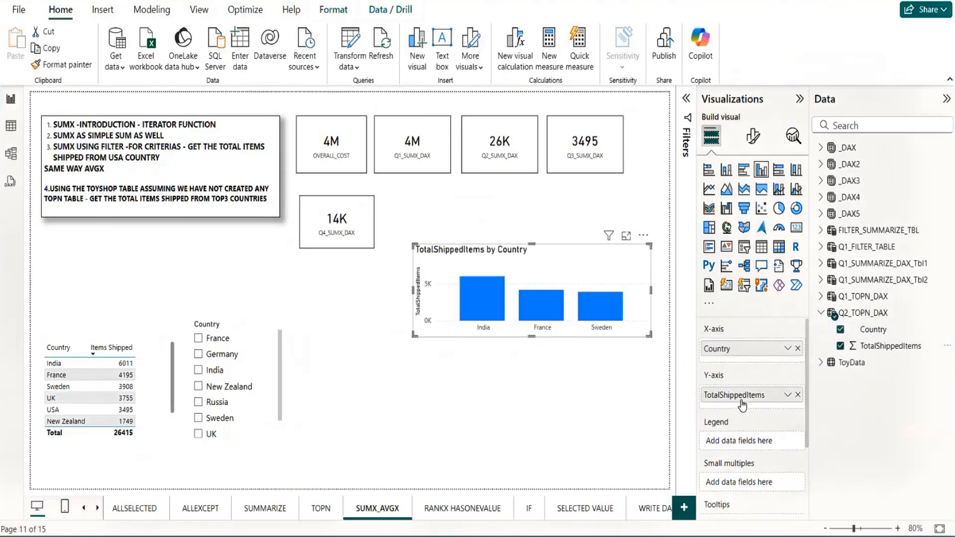
Step: Convert the TotalShippedItems chart to a stacked bar chart, narrow it to card width, and place it below the Q3_SUMX_DAX card
{"action": "left_click_drag", "start_coordinate": [589, 262], "coordinate": [562, 268]}
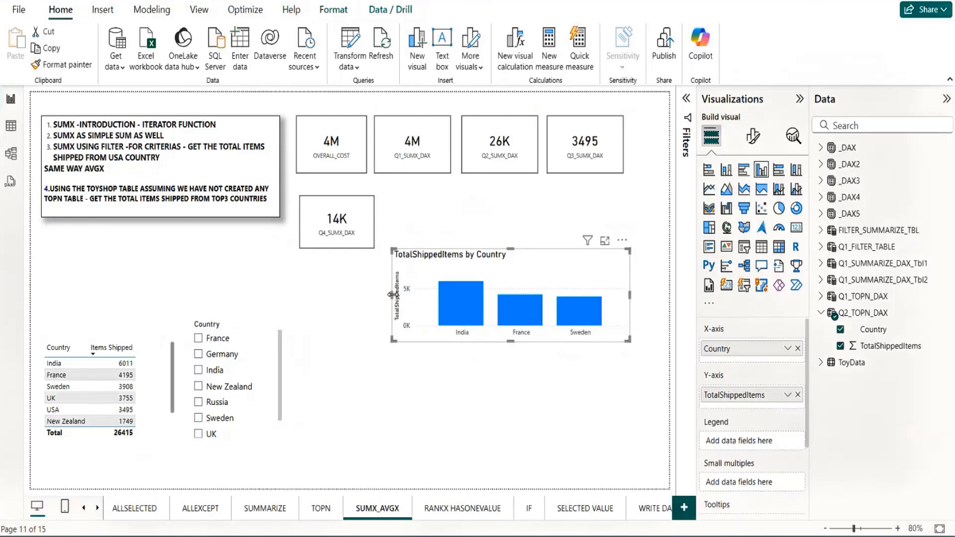
{"action": "left_click", "coordinate": [708, 170]}
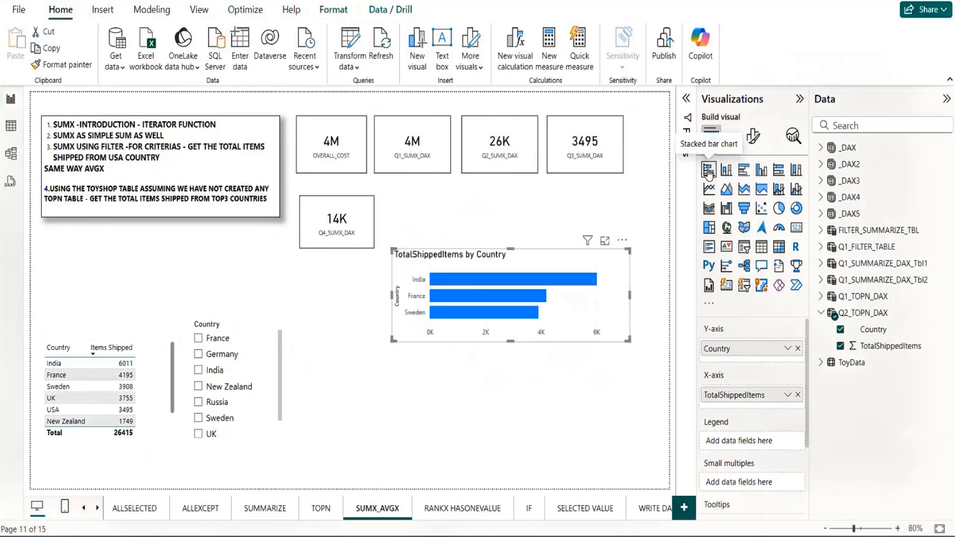
{"action": "left_click_drag", "start_coordinate": [629, 295], "coordinate": [484, 306]}
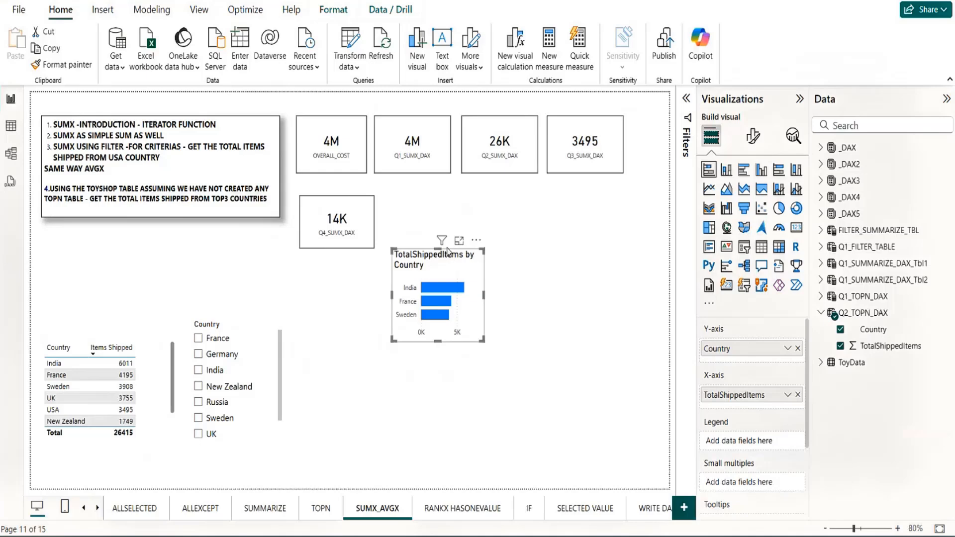
{"action": "left_click_drag", "start_coordinate": [479, 245], "coordinate": [617, 203]}
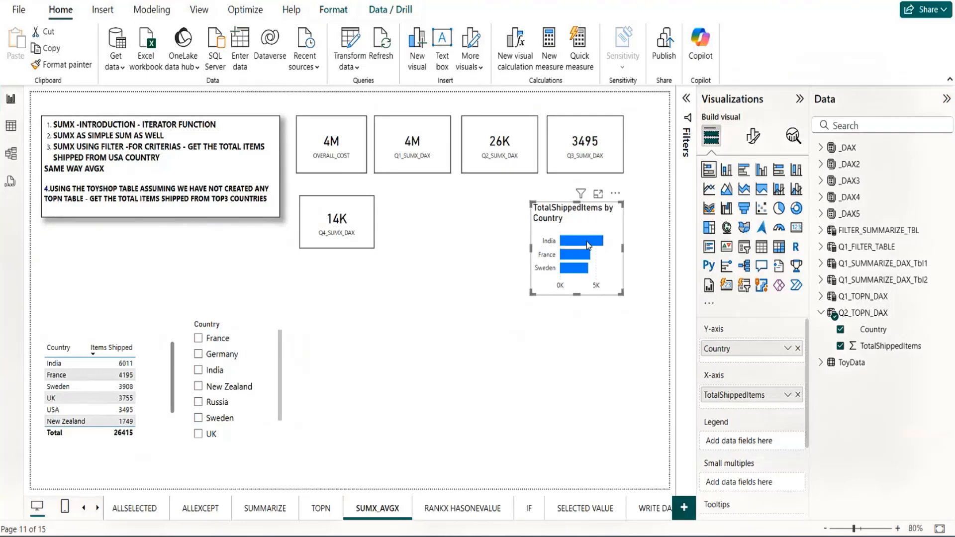
Step: Set the TotalShippedItems bar chart's X-axis range to a minimum of 0 and a maximum of 100
{"action": "mouse_move", "coordinate": [585, 245]}
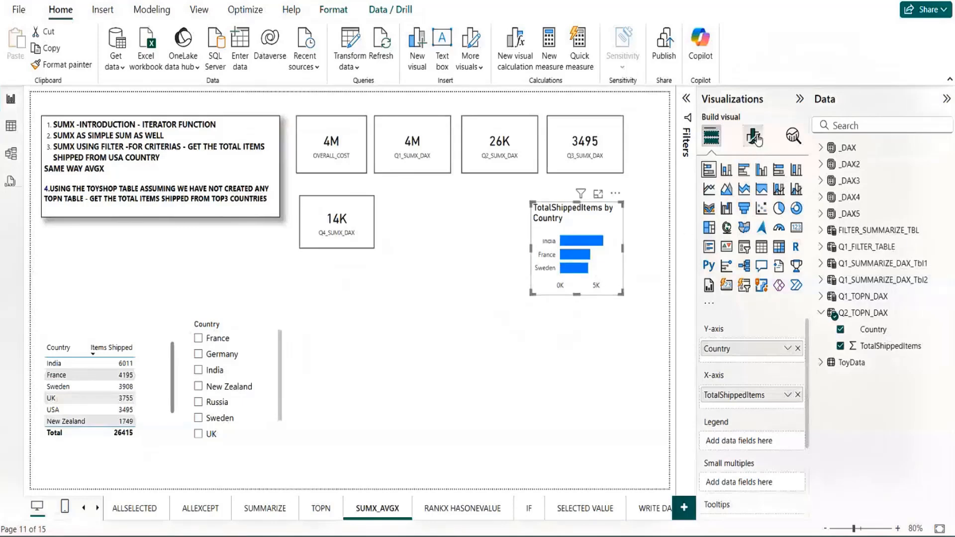
{"action": "left_click", "coordinate": [754, 141]}
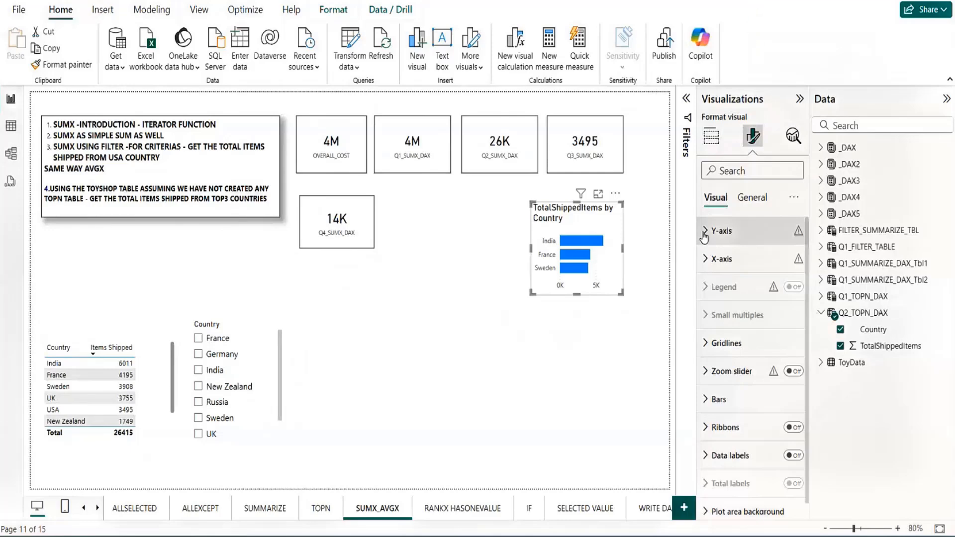
{"action": "left_click", "coordinate": [719, 258]}
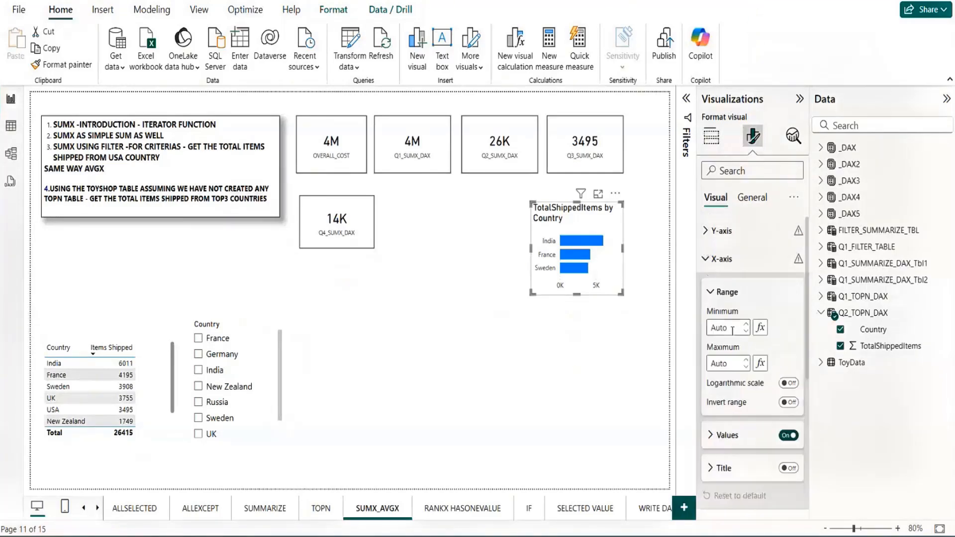
{"action": "left_click", "coordinate": [732, 329]}
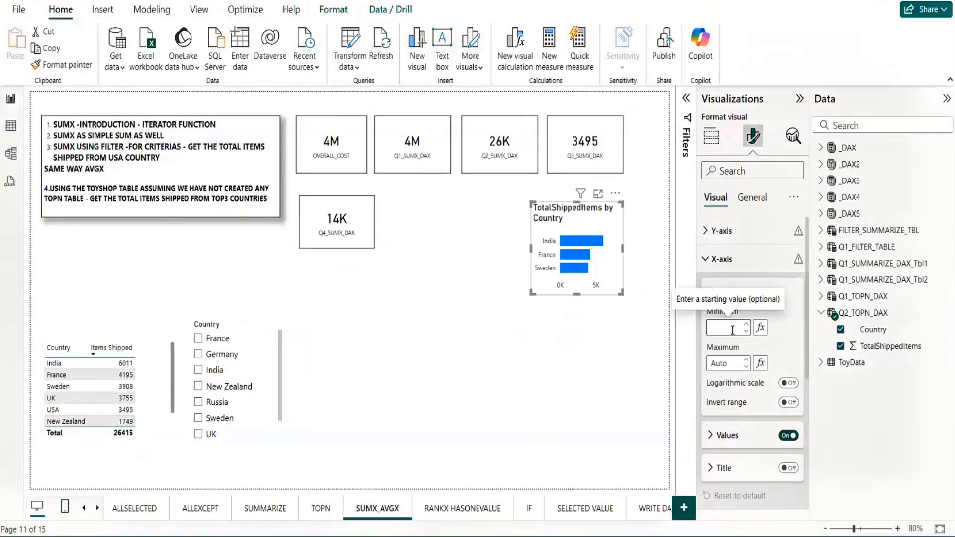
{"action": "left_click", "coordinate": [726, 359]}
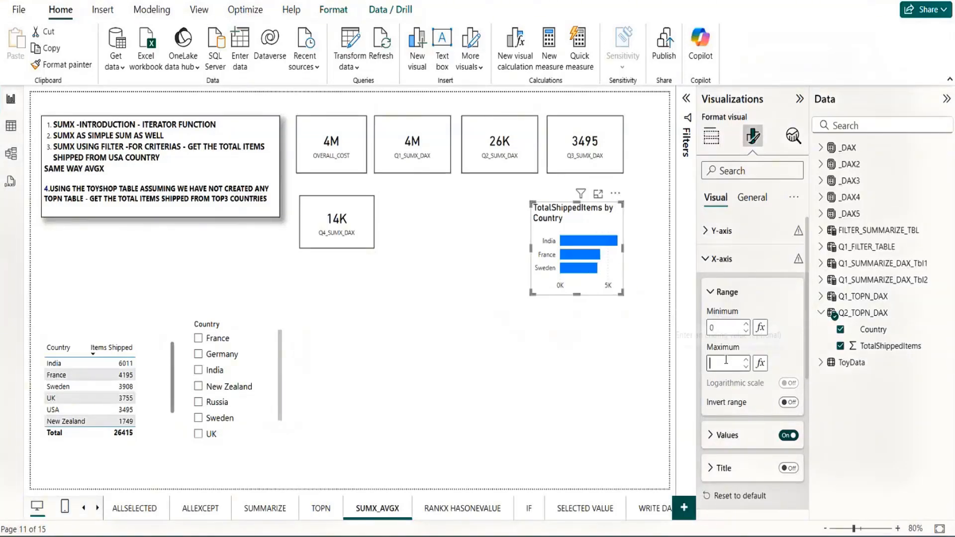
{"action": "type", "text": "100"}
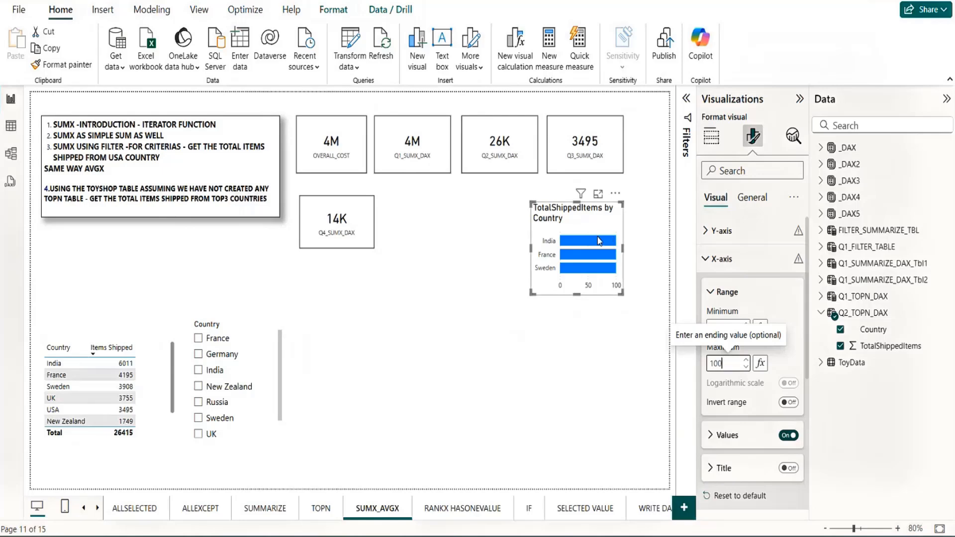
{"action": "left_click", "coordinate": [603, 320]}
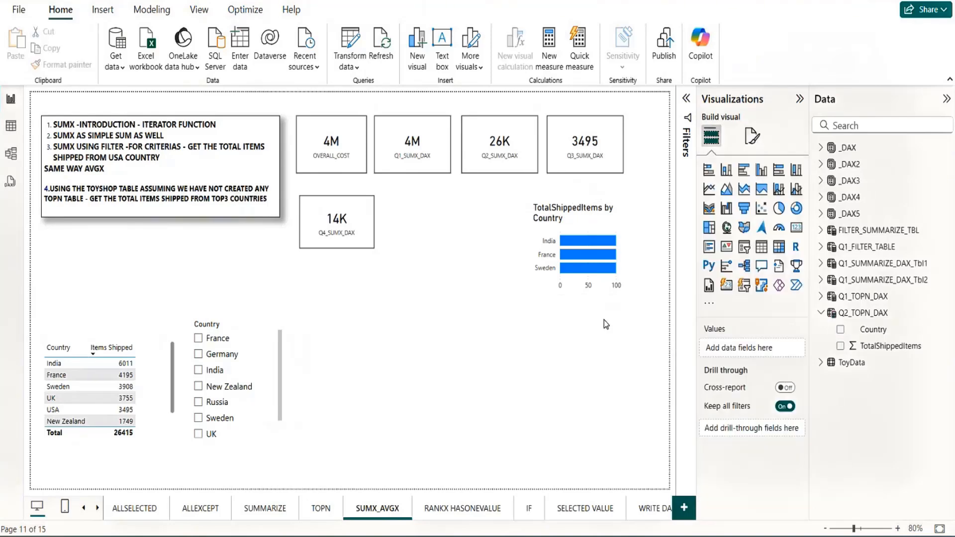
Step: Replace the bar chart's title text with "Top3", keeping the title switched on
{"action": "left_click", "coordinate": [598, 213]}
{"action": "left_click", "coordinate": [751, 144]}
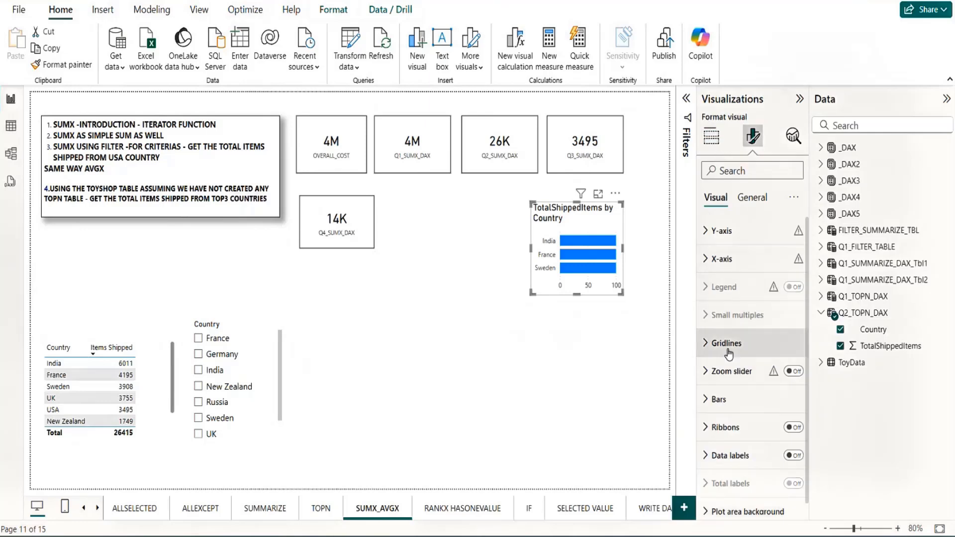
{"action": "left_click", "coordinate": [750, 206]}
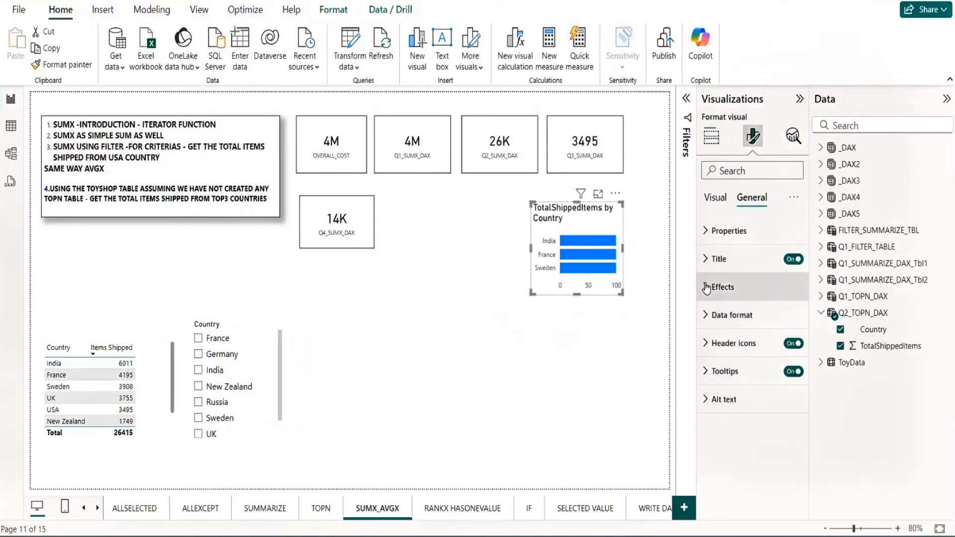
{"action": "left_click", "coordinate": [790, 260]}
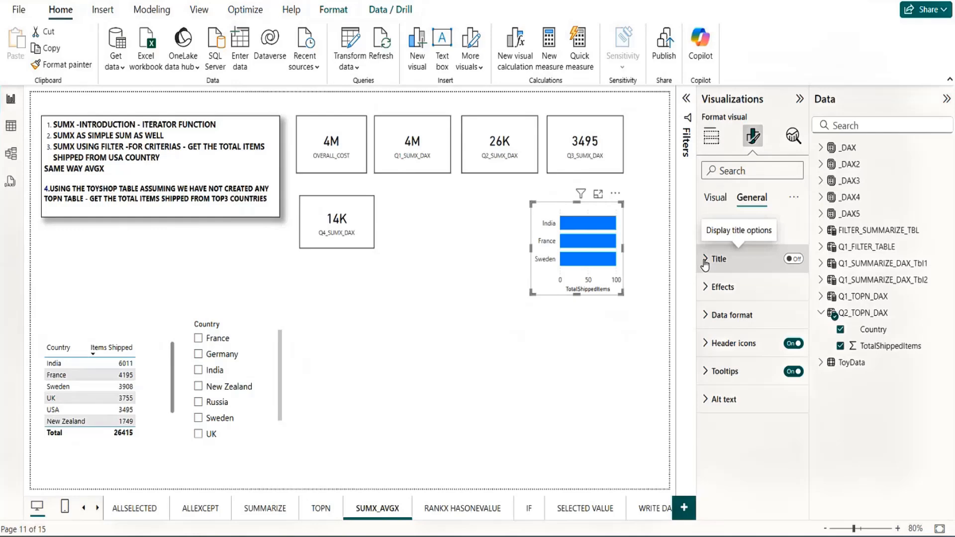
{"action": "left_click", "coordinate": [793, 259]}
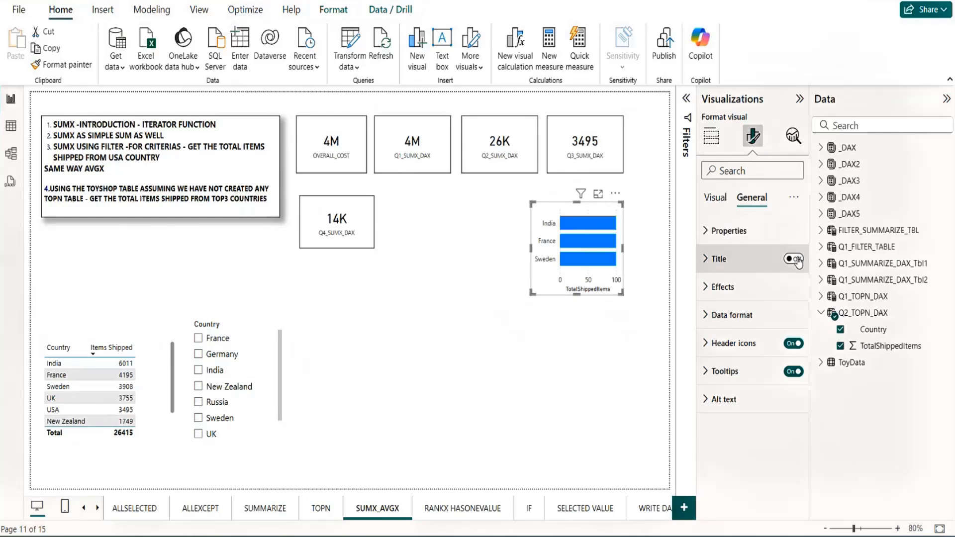
{"action": "left_click", "coordinate": [708, 264]}
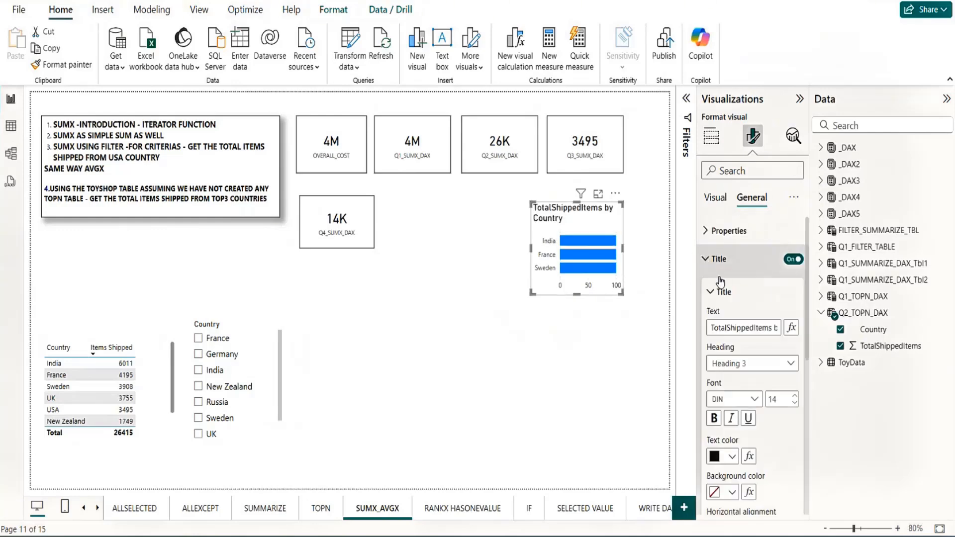
{"action": "double_click", "coordinate": [729, 329]}
{"action": "type", "text": "Top3"}
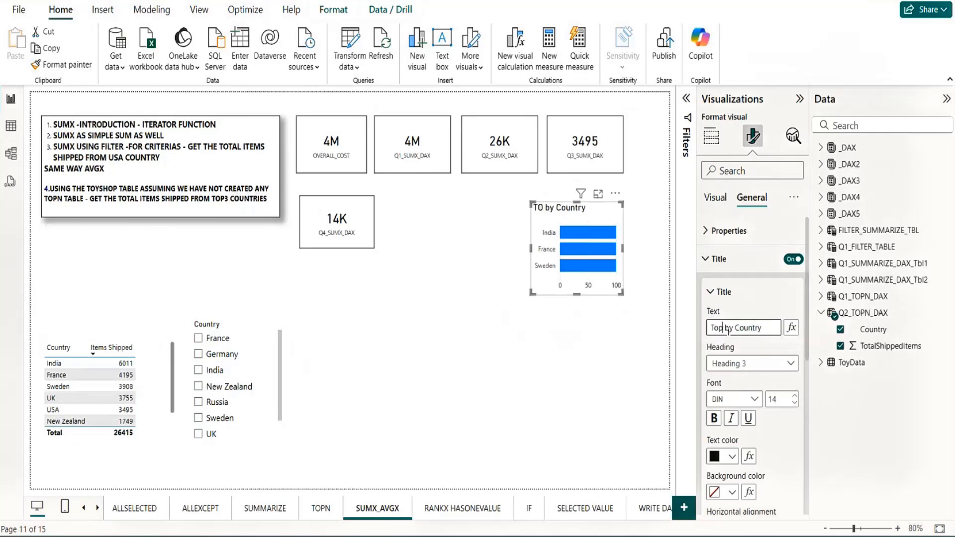
{"action": "left_click_drag", "start_coordinate": [728, 329], "coordinate": [760, 329]}
{"action": "key", "text": "BackSpace"}
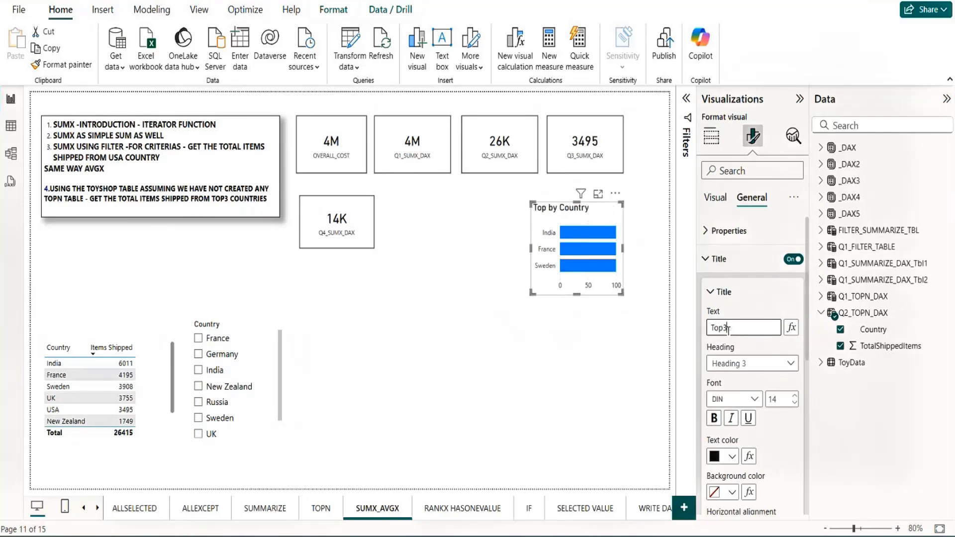
Step: Reduce the Top3 chart title's font size to 10 and center it horizontally
{"action": "left_click", "coordinate": [794, 403]}
{"action": "left_click", "coordinate": [794, 404]}
{"action": "left_click", "coordinate": [794, 403]}
{"action": "left_click", "coordinate": [794, 404]}
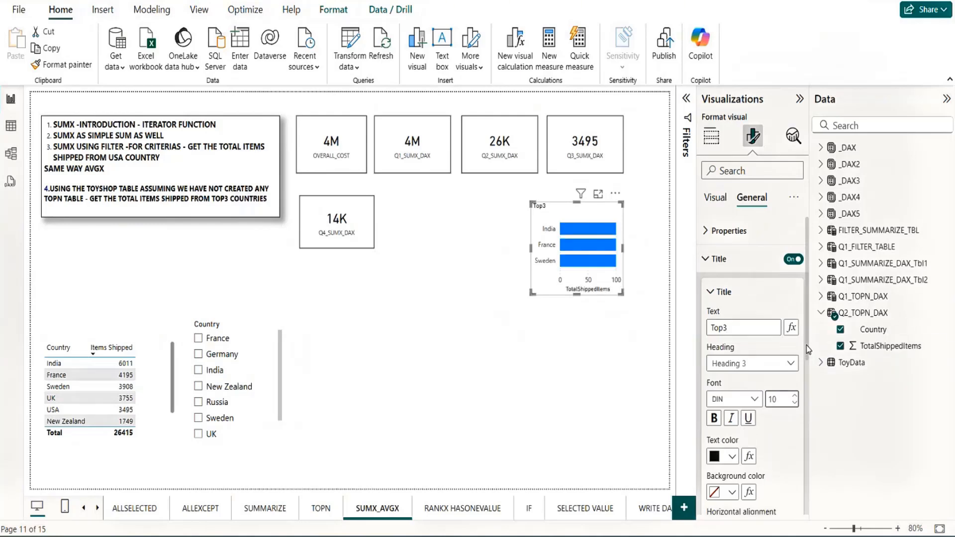
{"action": "scroll", "coordinate": [744, 435], "scroll_direction": "down", "scroll_amount": 3}
{"action": "left_click", "coordinate": [730, 438]}
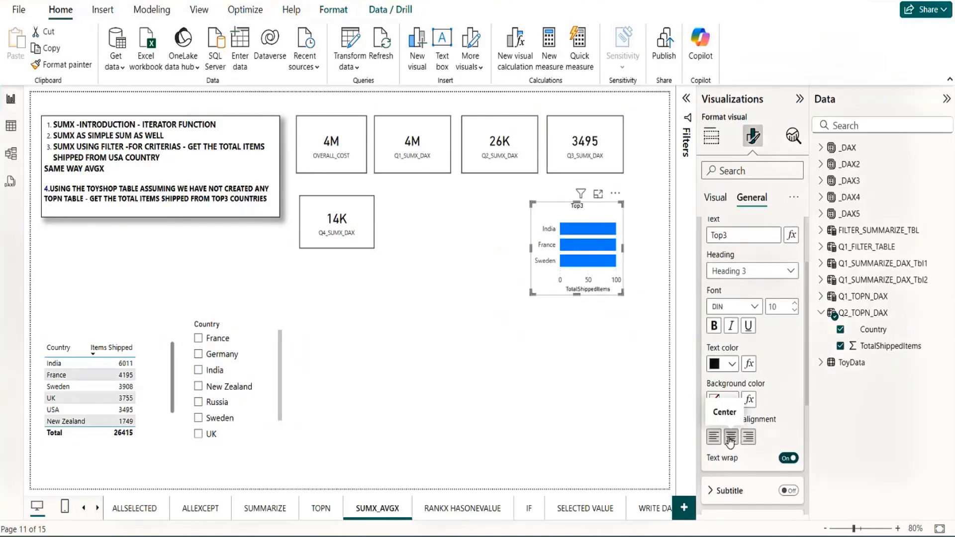
Step: Turn off the X-axis values and the X-axis title on the Top3 chart
{"action": "left_click", "coordinate": [714, 198]}
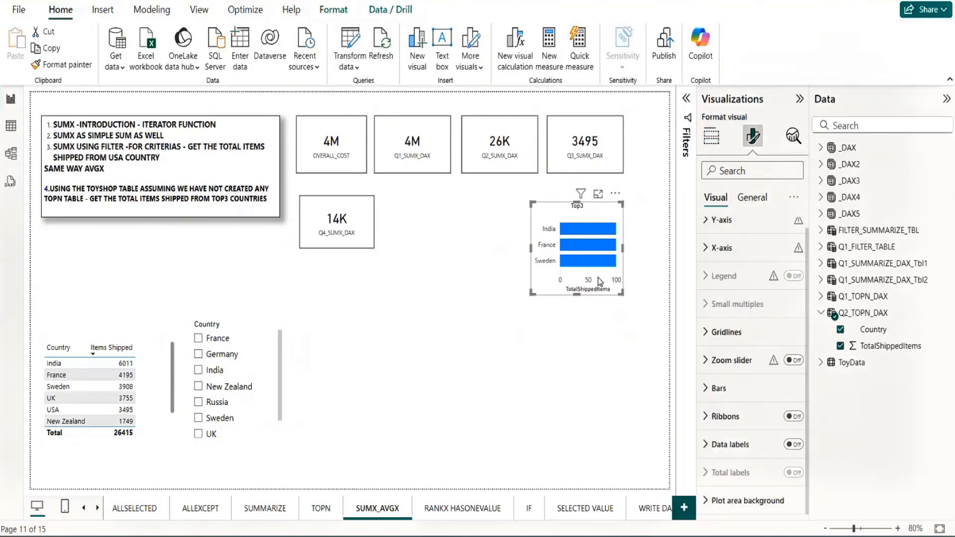
{"action": "left_click", "coordinate": [705, 247]}
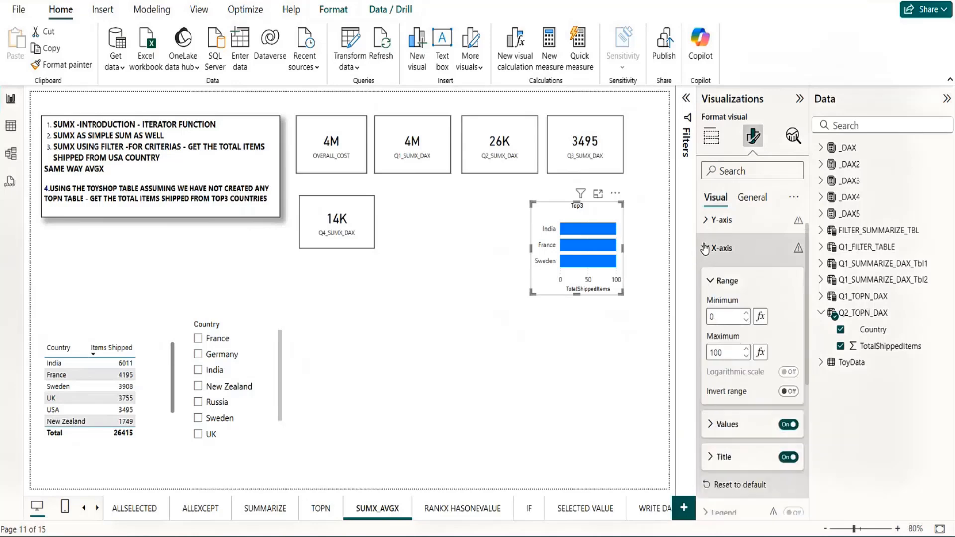
{"action": "left_click", "coordinate": [783, 424]}
{"action": "left_click", "coordinate": [785, 458]}
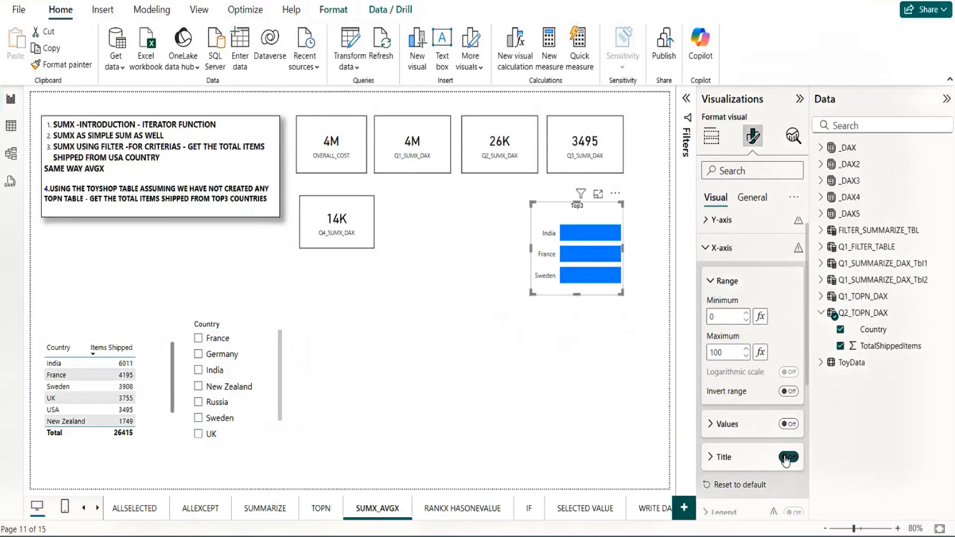
{"action": "left_click", "coordinate": [523, 390]}
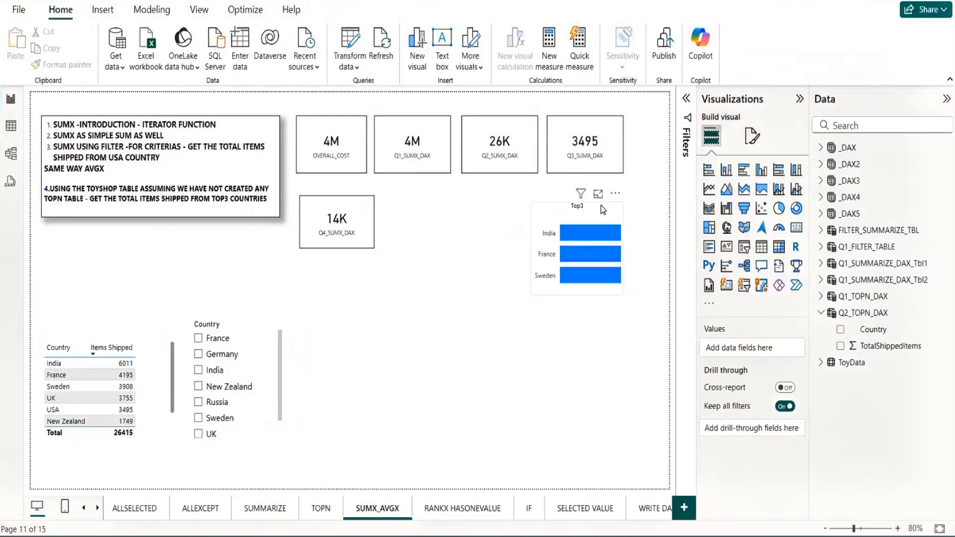
Step: Move the Top3 chart to the upper-right corner of the report page and try a narrower width
{"action": "left_click_drag", "start_coordinate": [610, 215], "coordinate": [665, 114]}
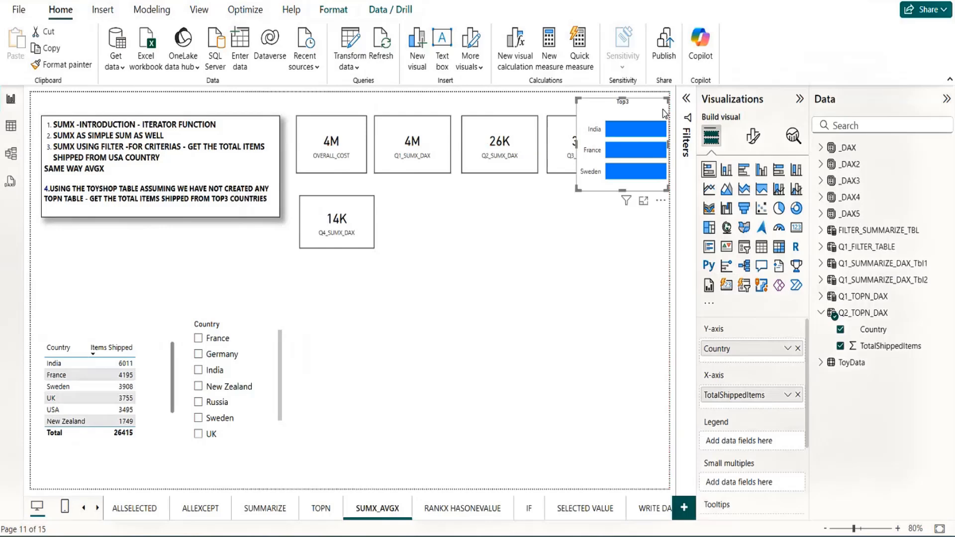
{"action": "left_click_drag", "start_coordinate": [576, 144], "coordinate": [617, 144]}
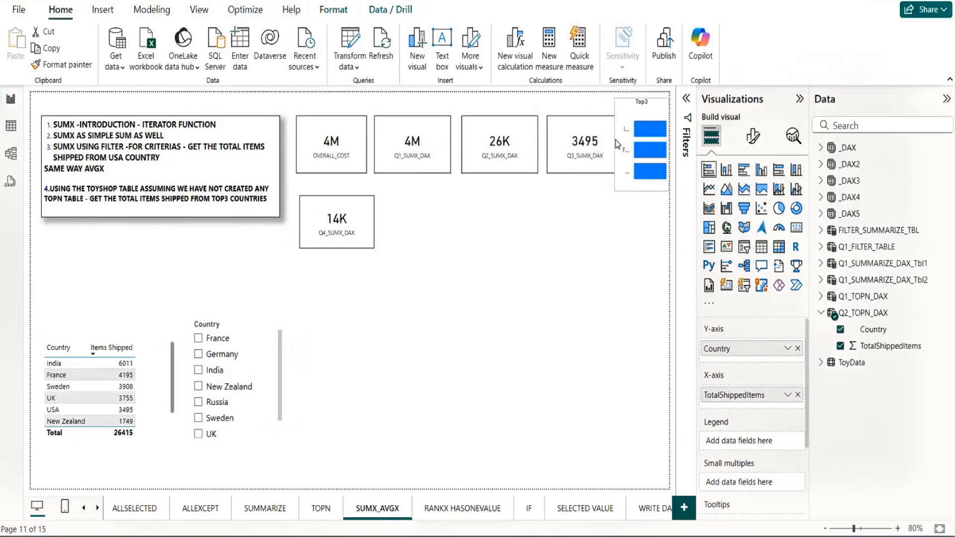
{"action": "left_click_drag", "start_coordinate": [617, 144], "coordinate": [575, 147]}
{"action": "mouse_move", "coordinate": [572, 144]}
{"action": "left_mouse_down"}
{"action": "mouse_move", "coordinate": [602, 144]}
{"action": "mouse_move", "coordinate": [576, 144]}
{"action": "left_mouse_up"}
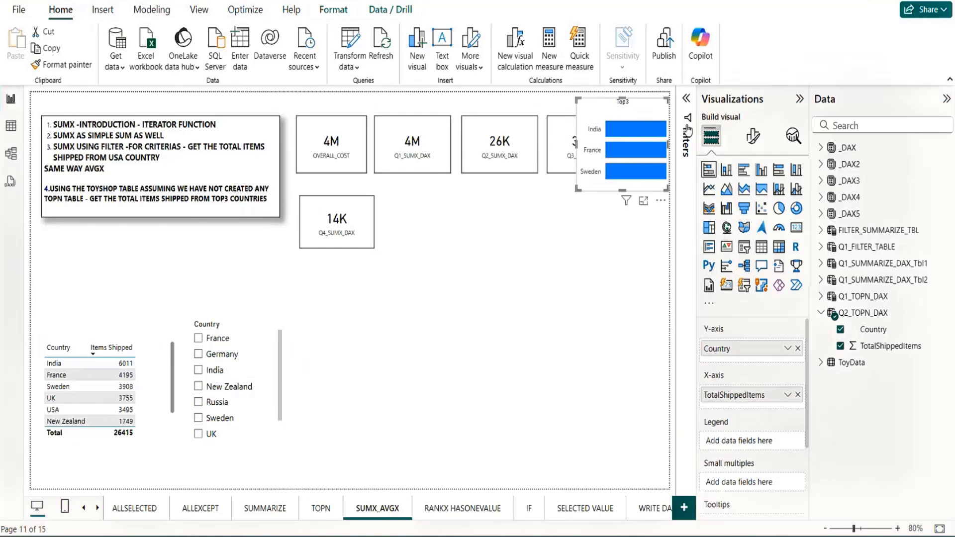
Step: Change the font of the Top3 chart's Y-axis values to DIN Light
{"action": "left_click", "coordinate": [753, 135]}
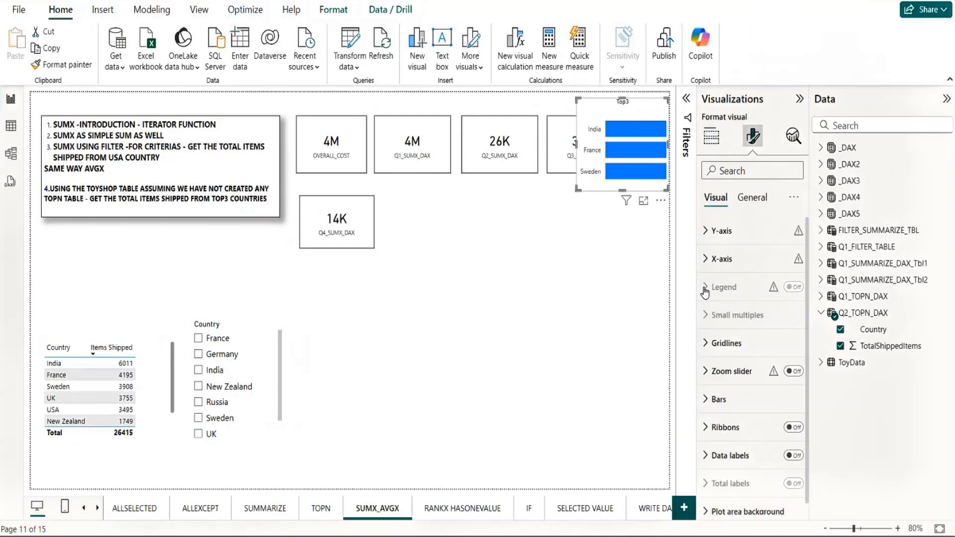
{"action": "left_click", "coordinate": [704, 231]}
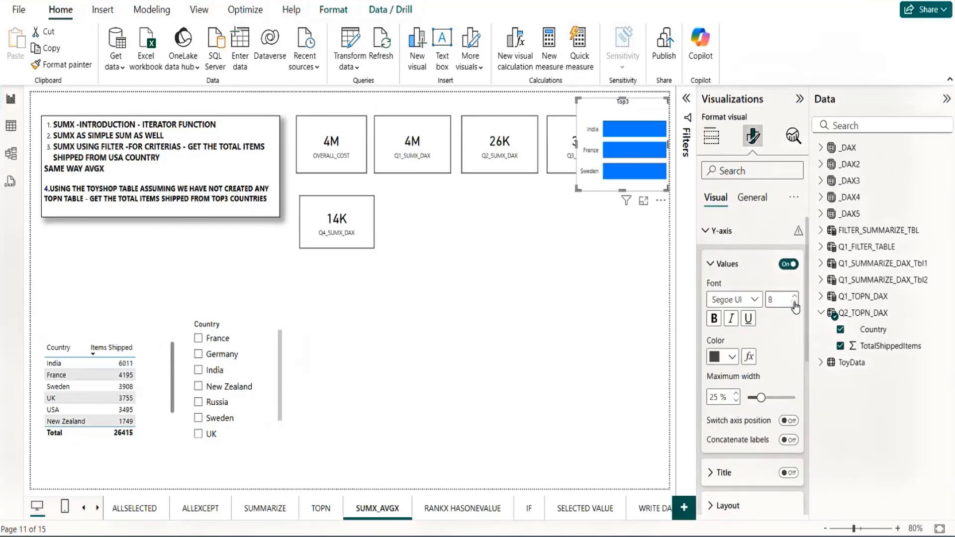
{"action": "left_click", "coordinate": [755, 300]}
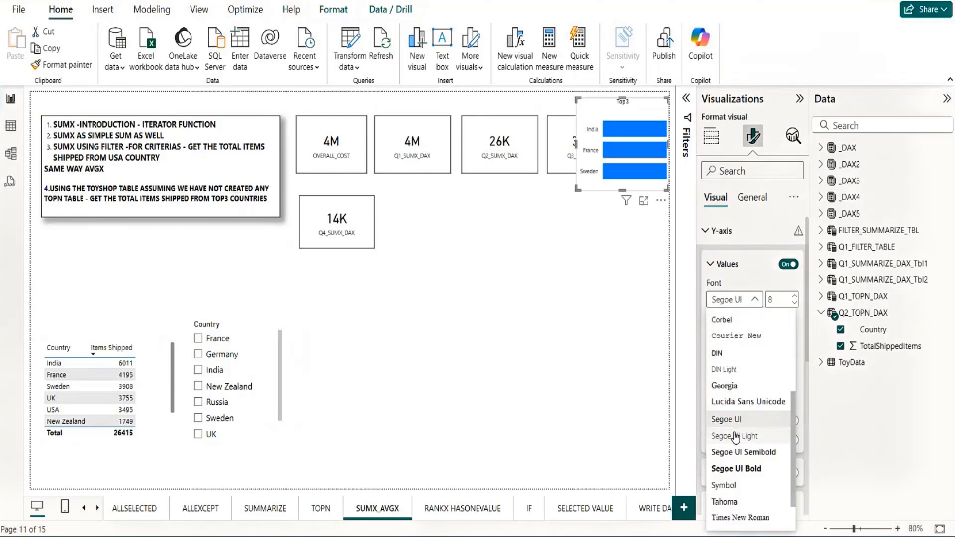
{"action": "left_click", "coordinate": [721, 369]}
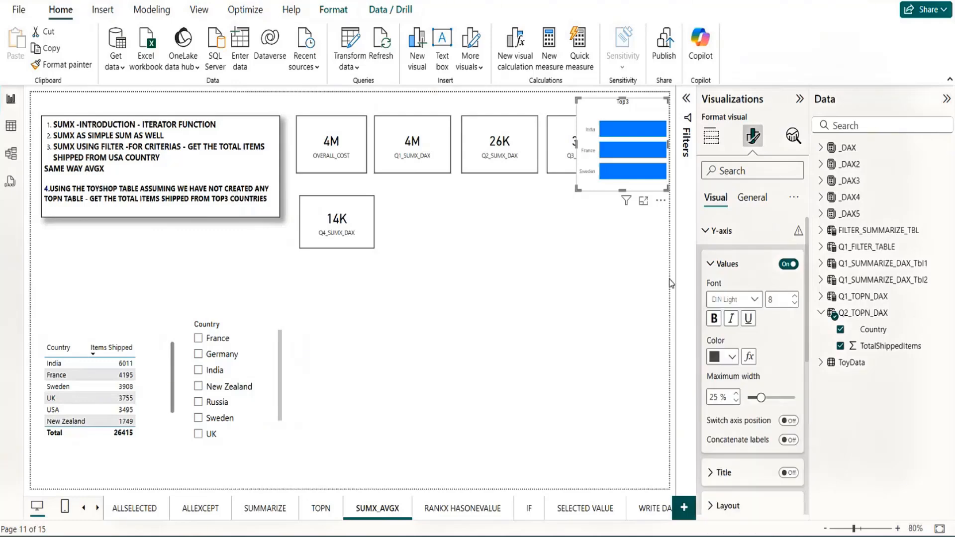
Step: Narrow the Top3 chart from its left side and move it down below the Q3_SUMX_DAX card along the page's right edge
{"action": "left_click_drag", "start_coordinate": [575, 144], "coordinate": [598, 145]}
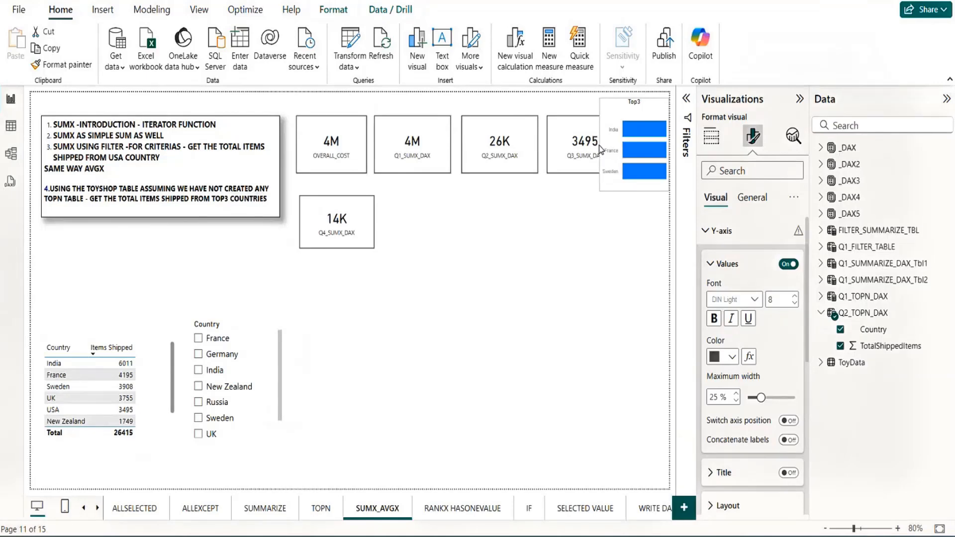
{"action": "mouse_move", "coordinate": [640, 171]}
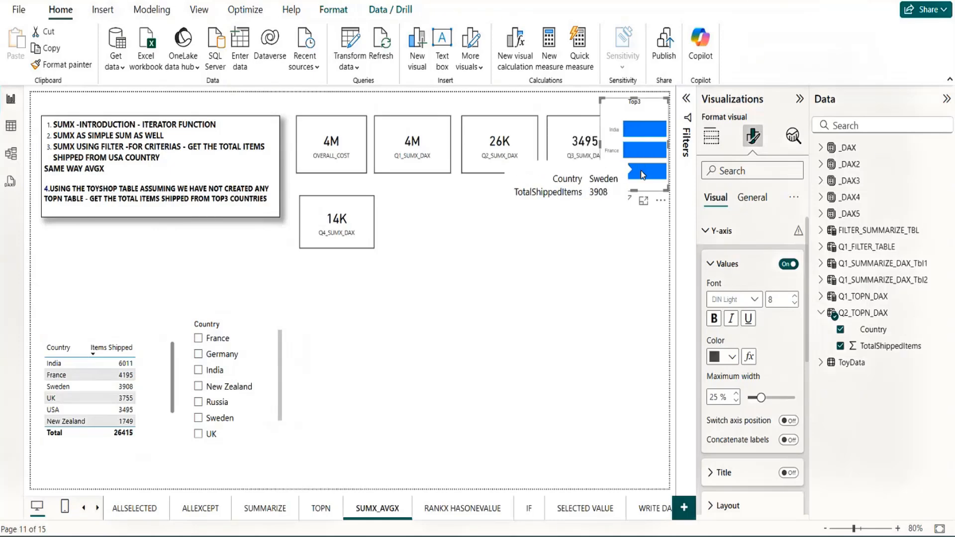
{"action": "left_click_drag", "start_coordinate": [646, 106], "coordinate": [644, 190]}
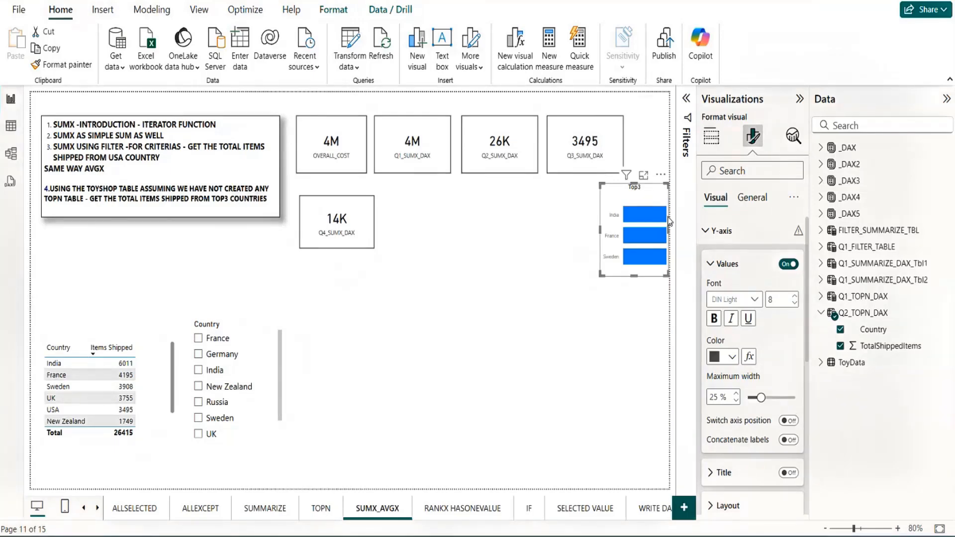
Step: Color the Top3 chart's Y-axis country labels green
{"action": "left_click", "coordinate": [733, 357]}
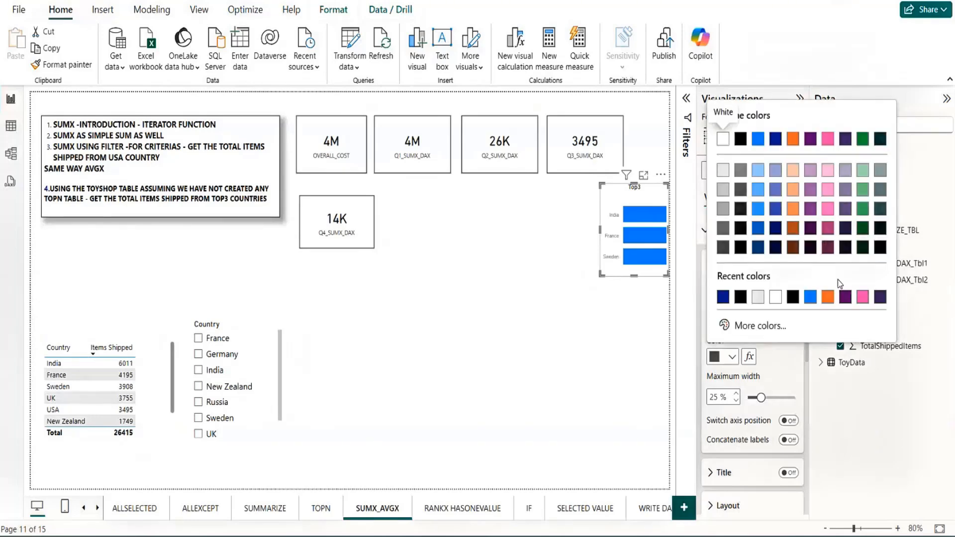
{"action": "left_click", "coordinate": [862, 213]}
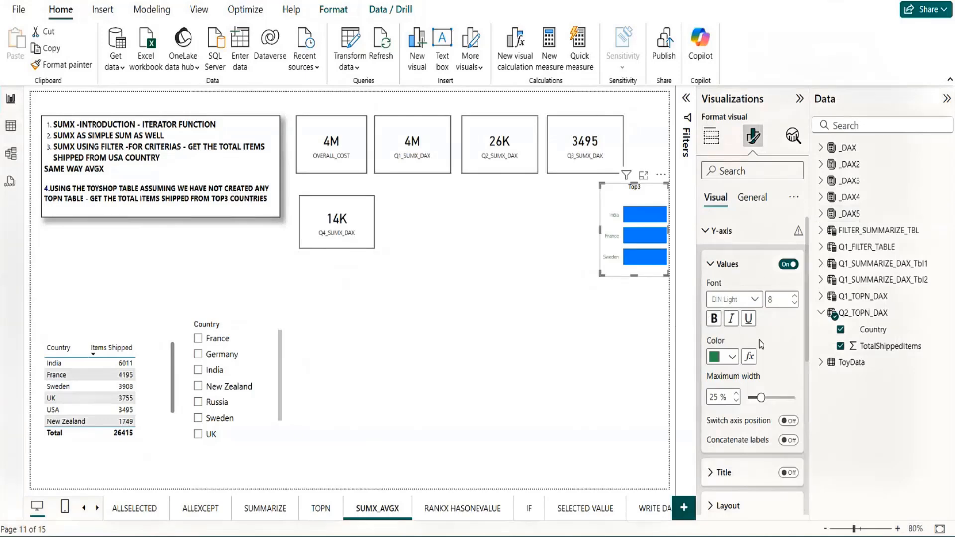
{"action": "left_click", "coordinate": [719, 266]}
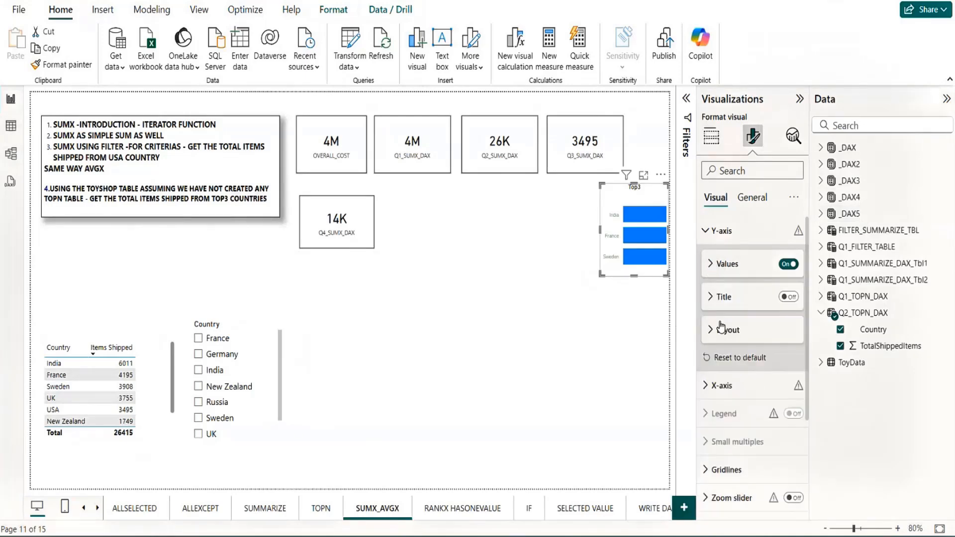
{"action": "left_click", "coordinate": [750, 198]}
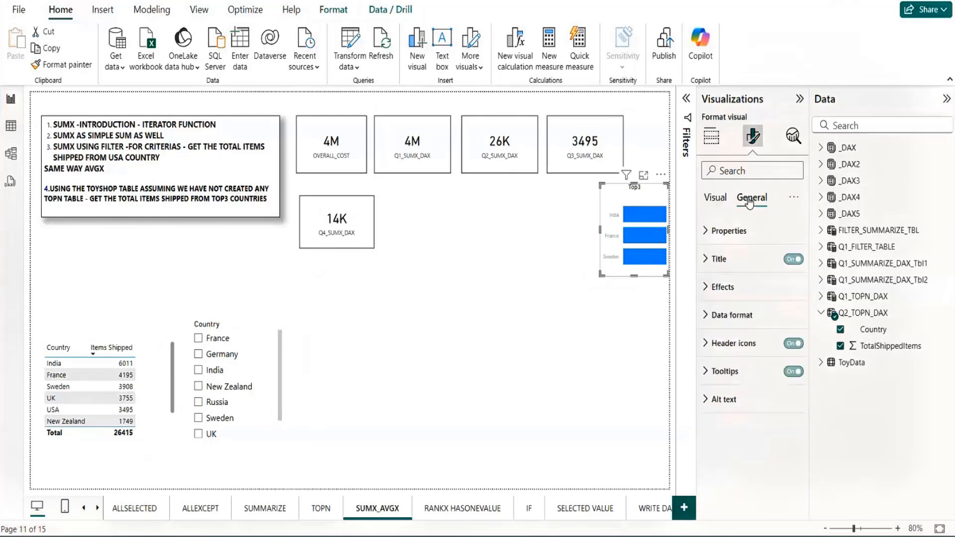
{"action": "left_click", "coordinate": [719, 199]}
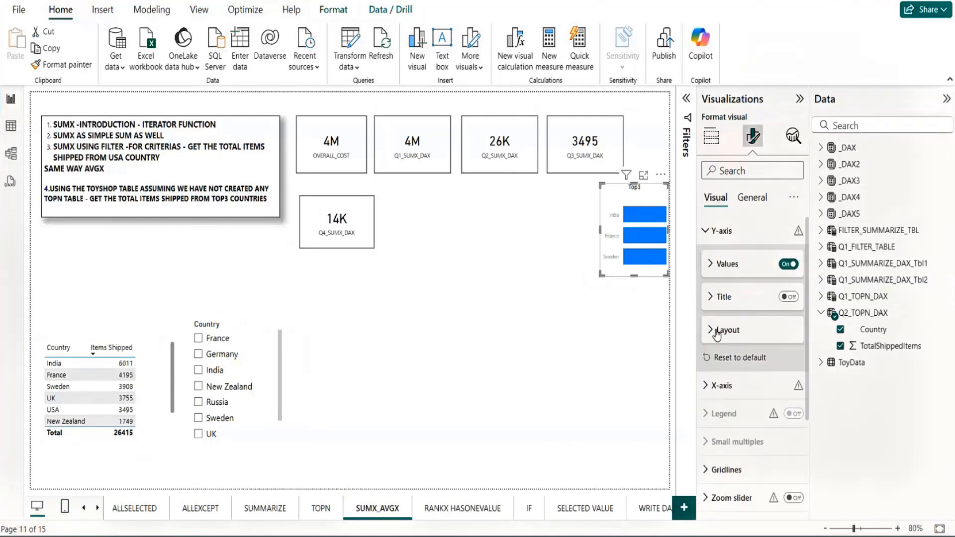
Step: Shift the OVERALL_COST, Q1_SUMX_DAX, Q2_SUMX_DAX and Q3_SUMX_DAX cards left so they sit closer together in the first row
{"action": "left_click_drag", "start_coordinate": [805, 356], "coordinate": [808, 451]}
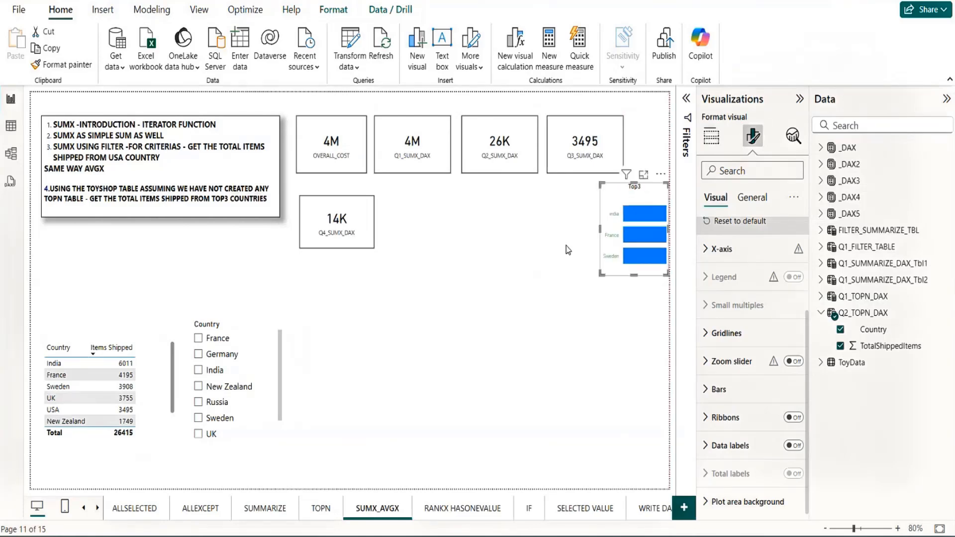
{"action": "left_click", "coordinate": [602, 284]}
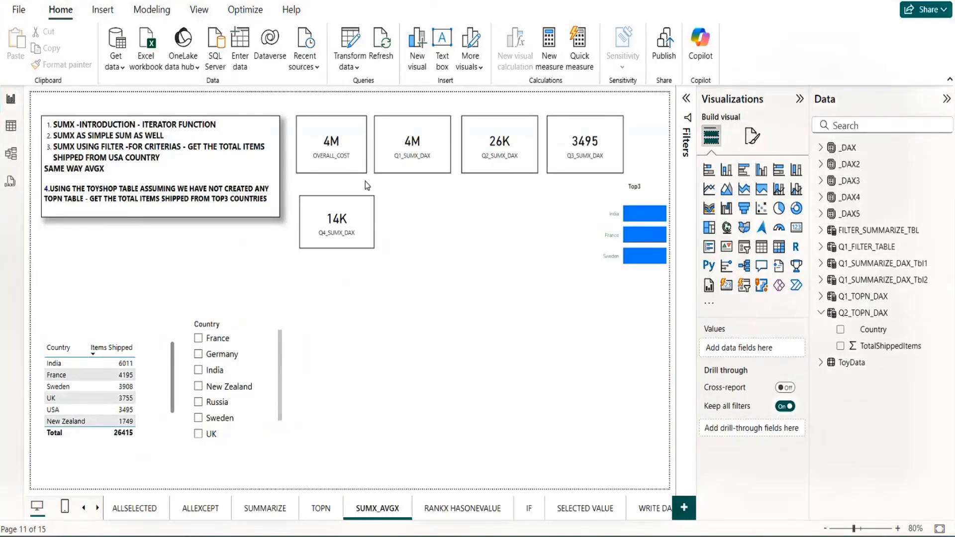
{"action": "left_click_drag", "start_coordinate": [361, 171], "coordinate": [391, 169]}
{"action": "left_click_drag", "start_coordinate": [496, 157], "coordinate": [481, 159]}
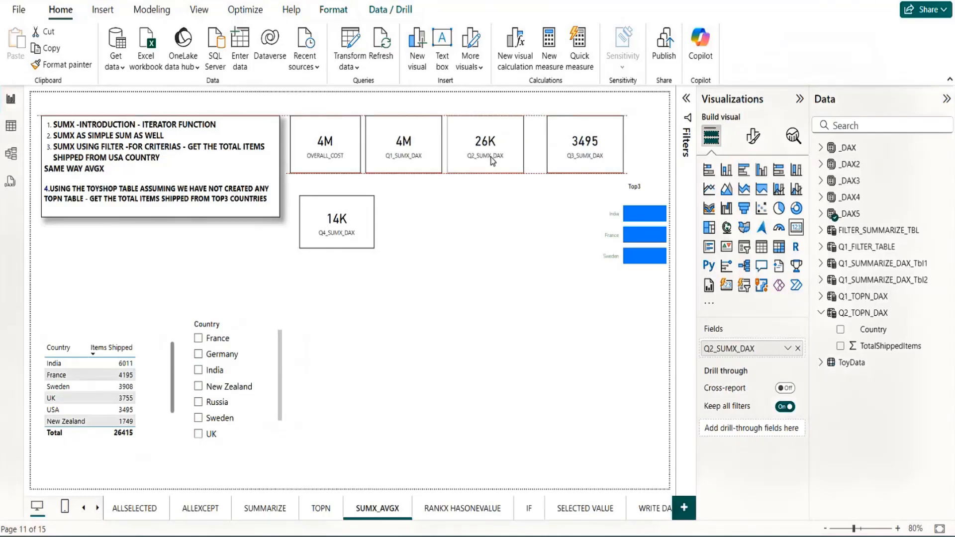
{"action": "left_click_drag", "start_coordinate": [570, 163], "coordinate": [553, 169]}
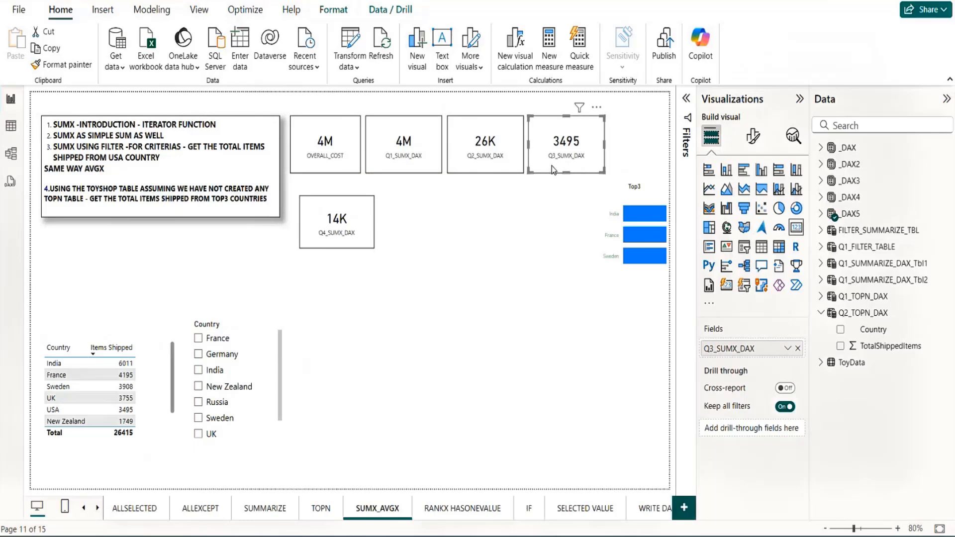
{"action": "left_click", "coordinate": [444, 359]}
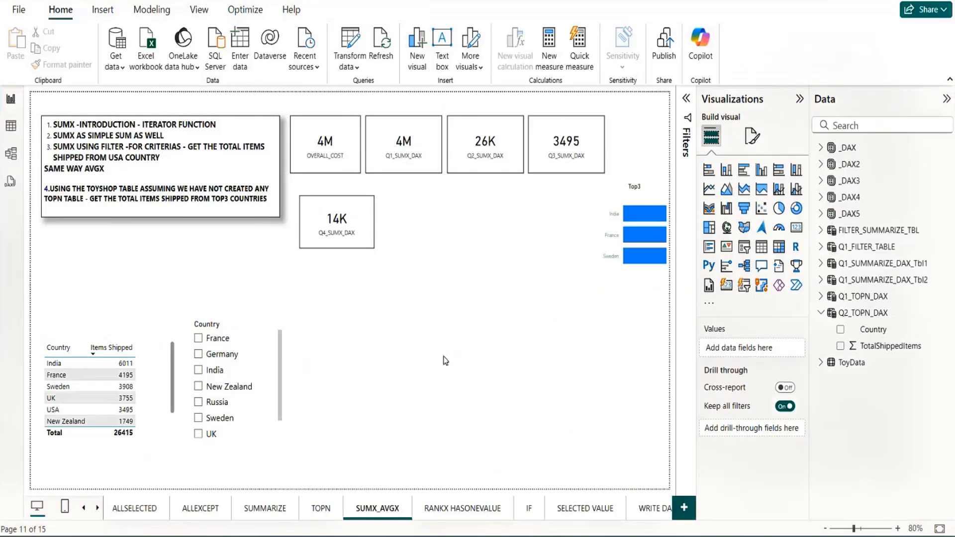
Step: Duplicate the Top3 bar chart, place the copy in the empty area below the cards and convert it to a slicer
{"action": "left_click", "coordinate": [625, 265]}
{"action": "left_click_drag", "start_coordinate": [625, 266], "coordinate": [472, 356]}
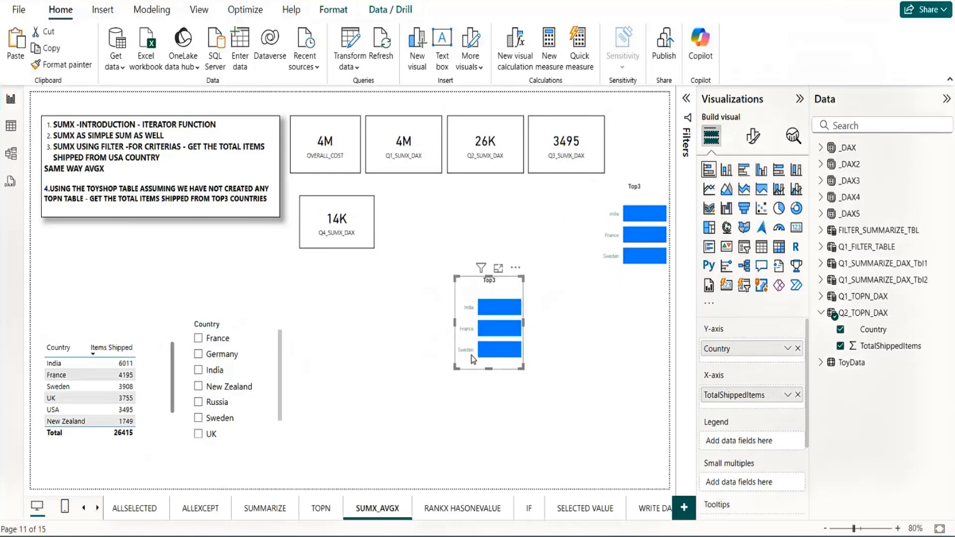
{"action": "left_click", "coordinate": [744, 247]}
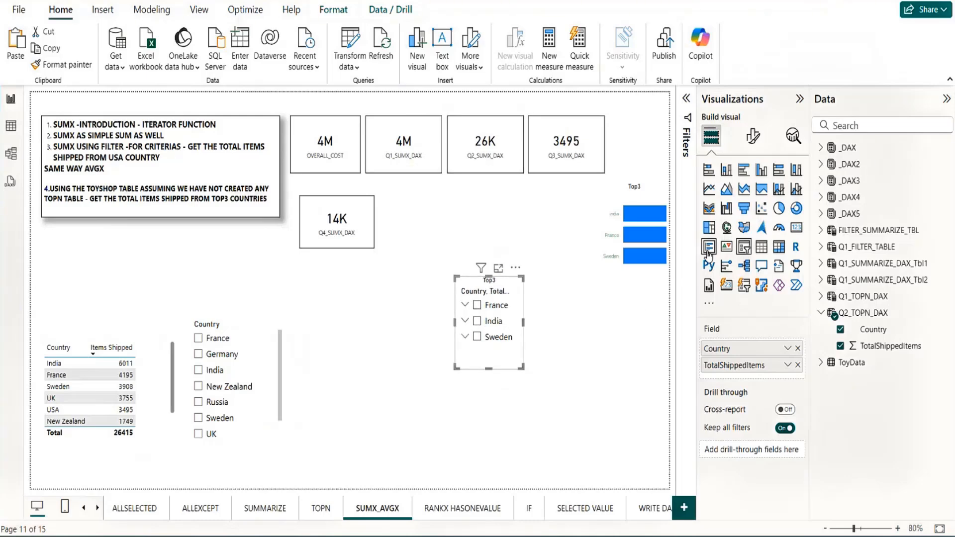
Step: Check the new slicer's available style options and the value nested under France
{"action": "left_click", "coordinate": [753, 134]}
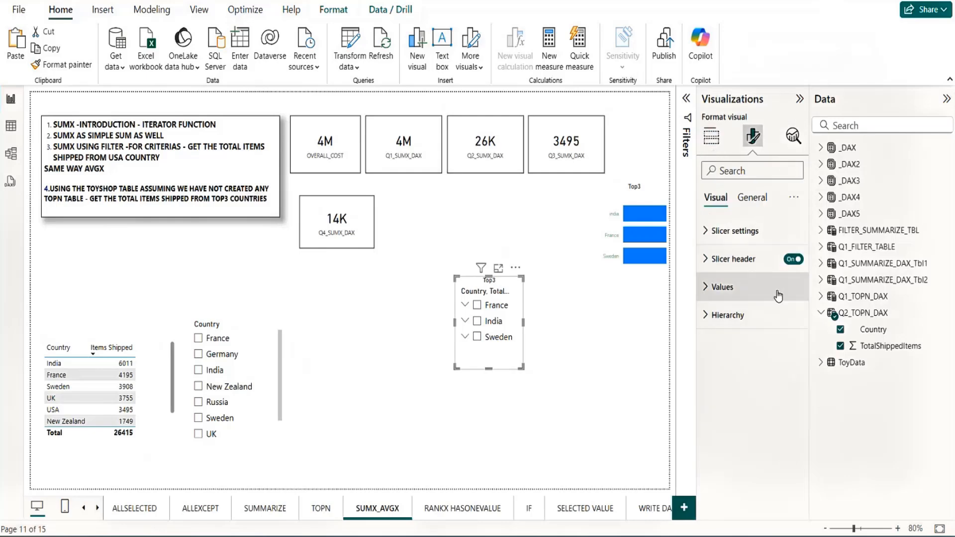
{"action": "left_click", "coordinate": [735, 231]}
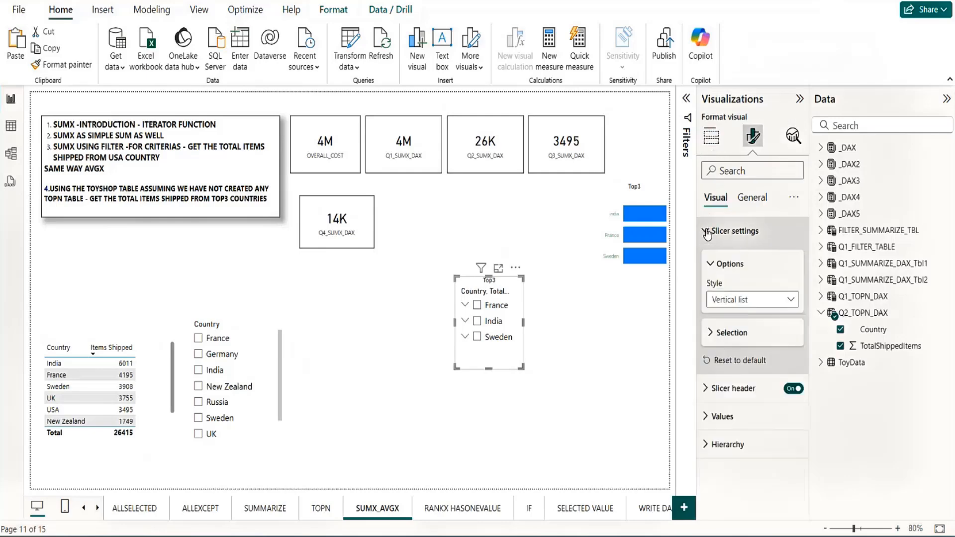
{"action": "left_click", "coordinate": [769, 304]}
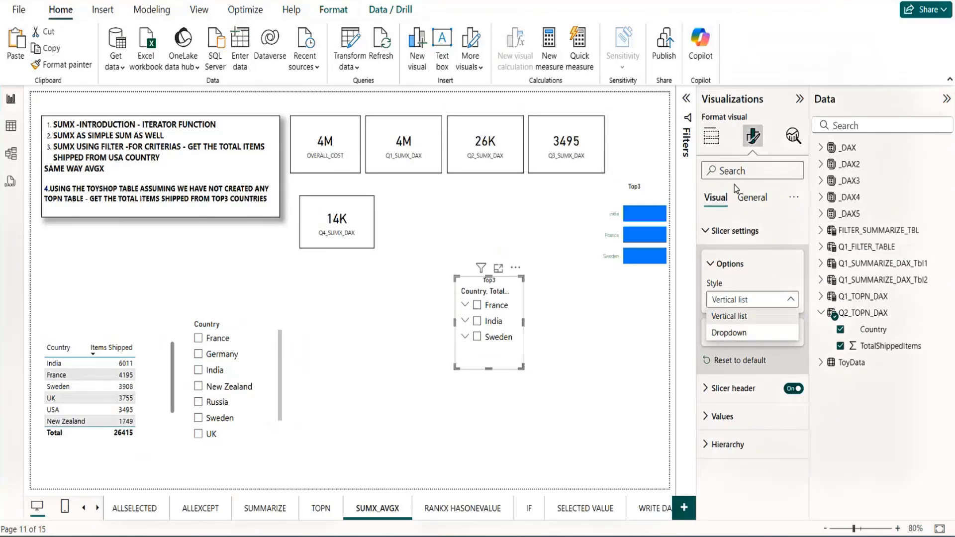
{"action": "left_click", "coordinate": [717, 144]}
{"action": "left_click", "coordinate": [716, 143]}
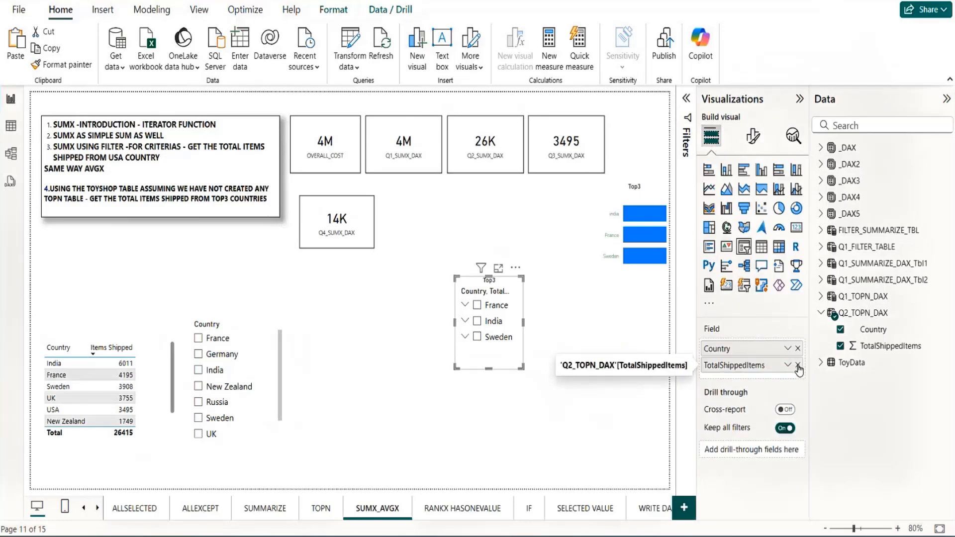
{"action": "left_click", "coordinate": [464, 306]}
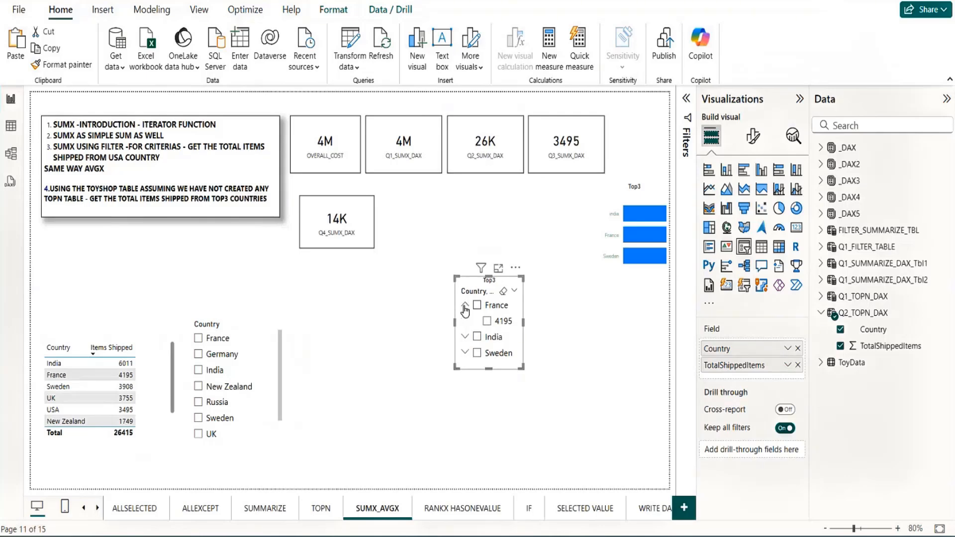
{"action": "left_click", "coordinate": [464, 307]}
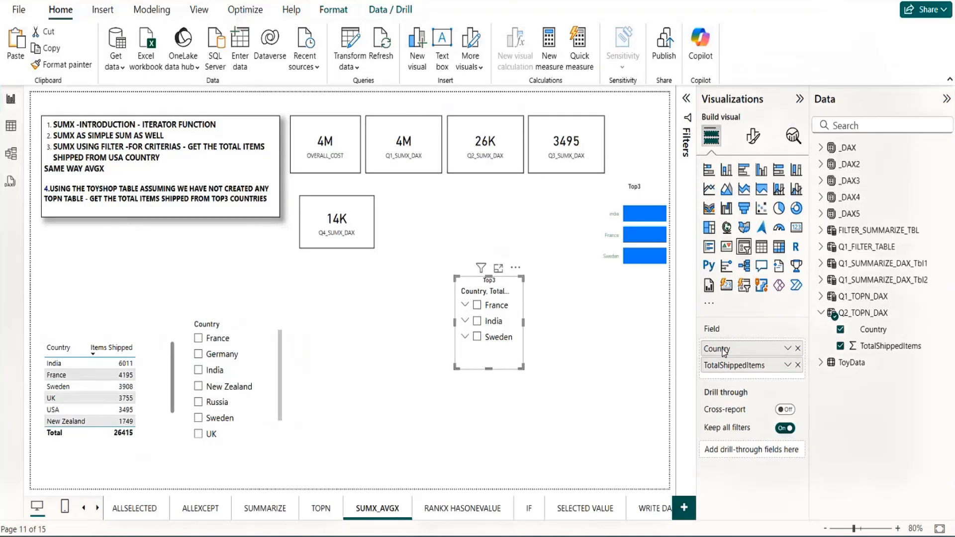
Step: Remove TotalShippedItems from the slicer so only Country remains, and set the slicer style to Tile
{"action": "left_click", "coordinate": [799, 366]}
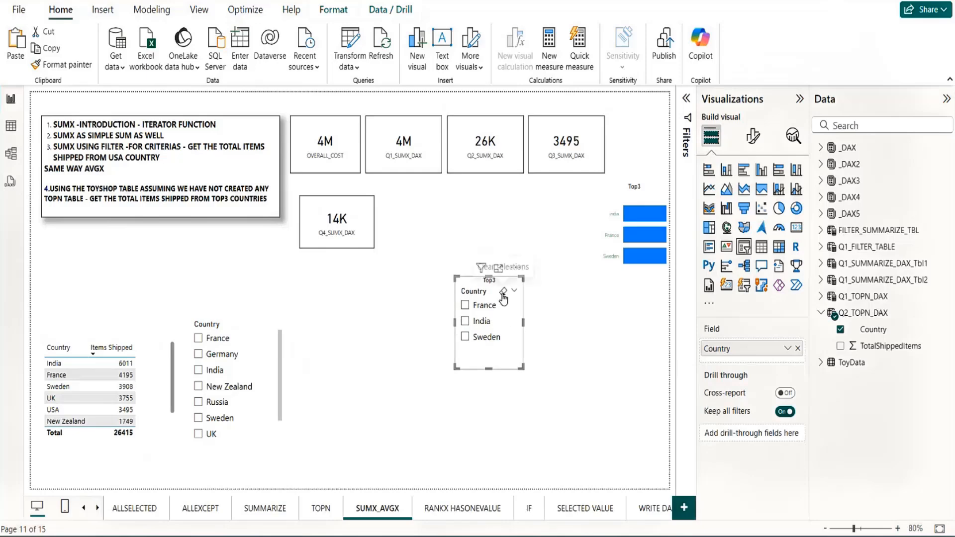
{"action": "left_click", "coordinate": [753, 136]}
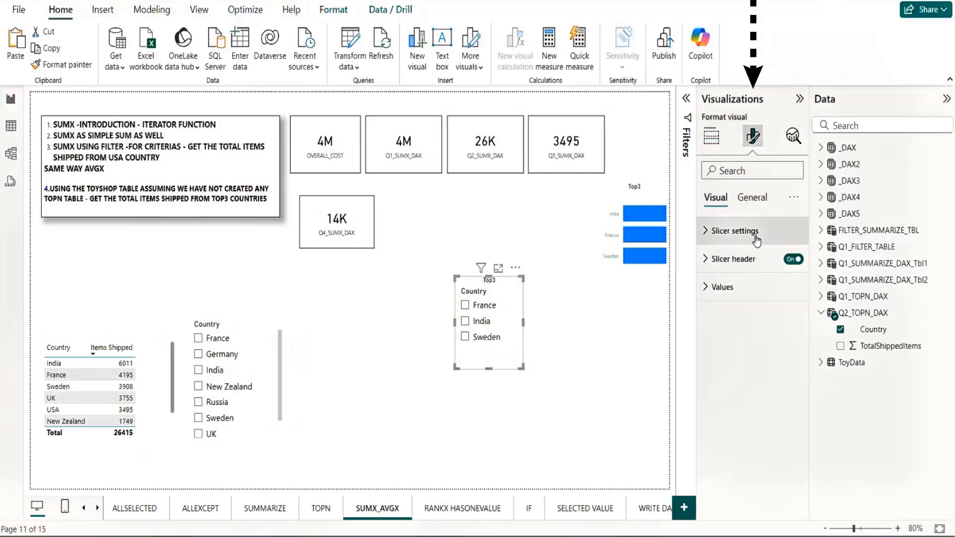
{"action": "left_click", "coordinate": [707, 240]}
{"action": "left_click", "coordinate": [780, 300]}
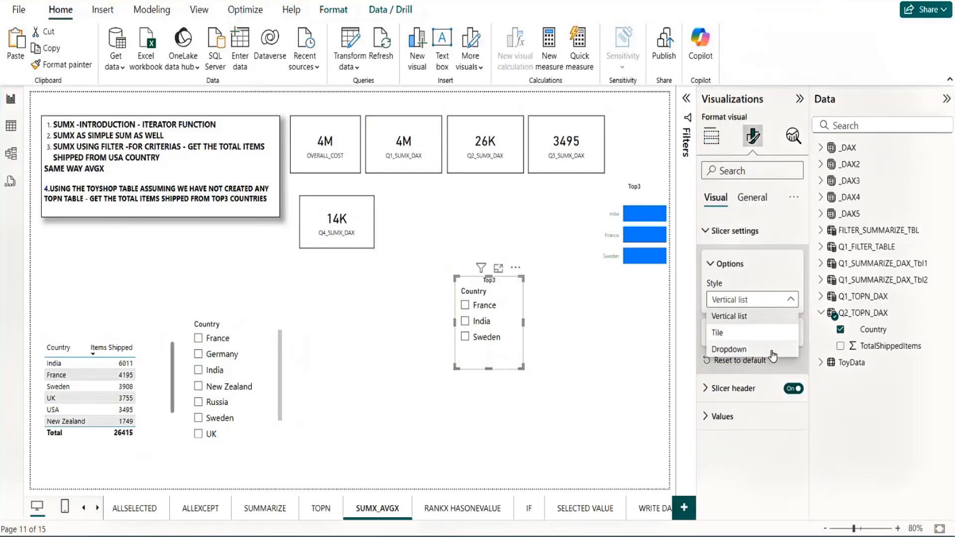
{"action": "left_click", "coordinate": [737, 332]}
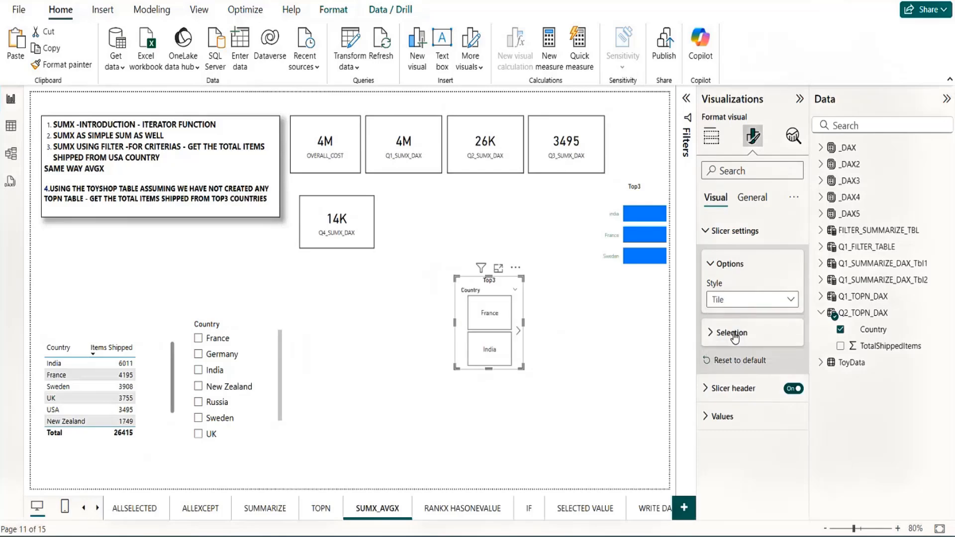
Step: Widen the Top3 slicer and reduce its height so the France, India and Sweden tiles fit in one row
{"action": "left_click_drag", "start_coordinate": [524, 324], "coordinate": [567, 329]}
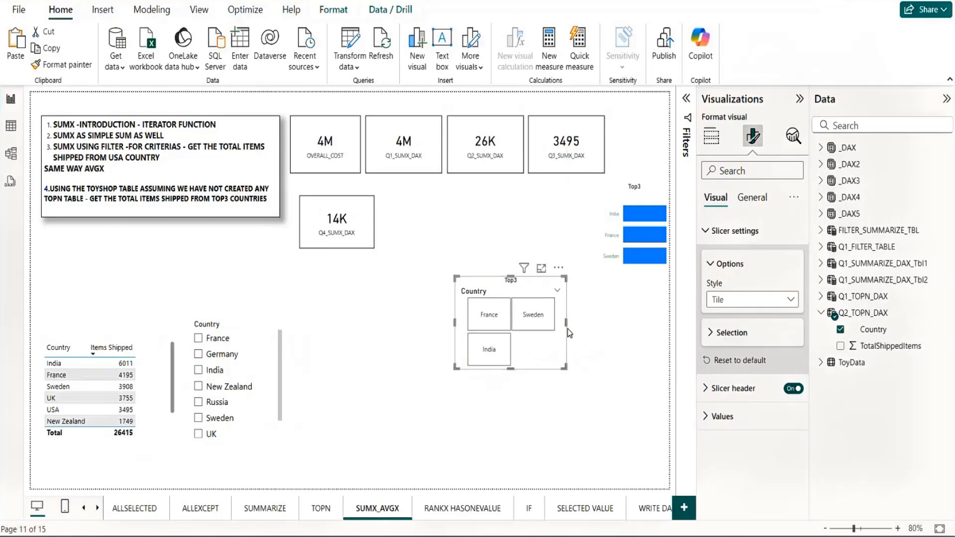
{"action": "left_click_drag", "start_coordinate": [510, 369], "coordinate": [502, 316]}
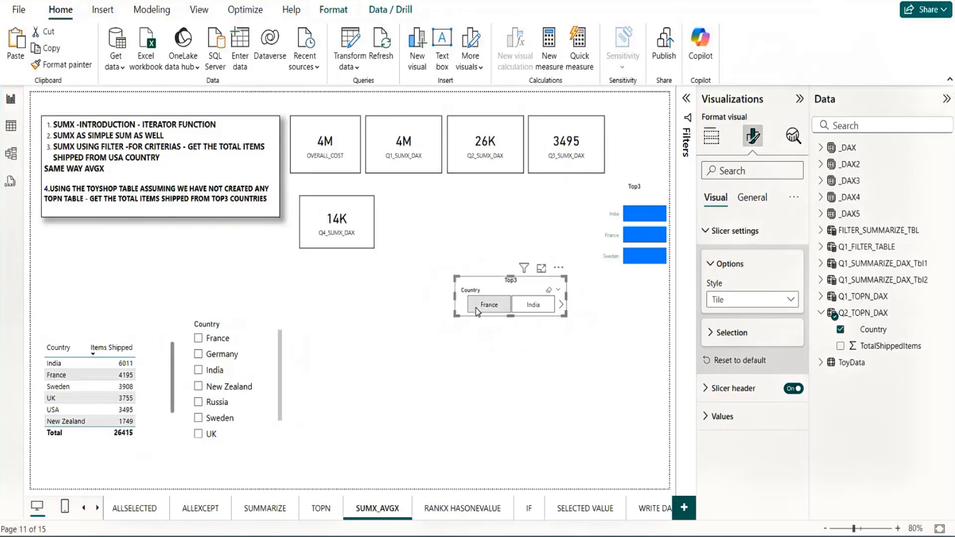
{"action": "left_click_drag", "start_coordinate": [452, 297], "coordinate": [438, 298]}
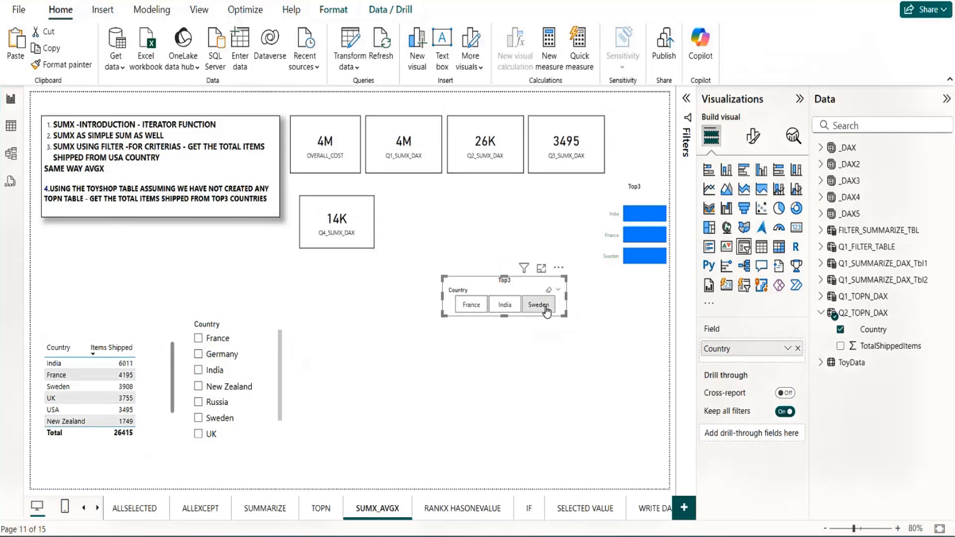
{"action": "left_click", "coordinate": [556, 347]}
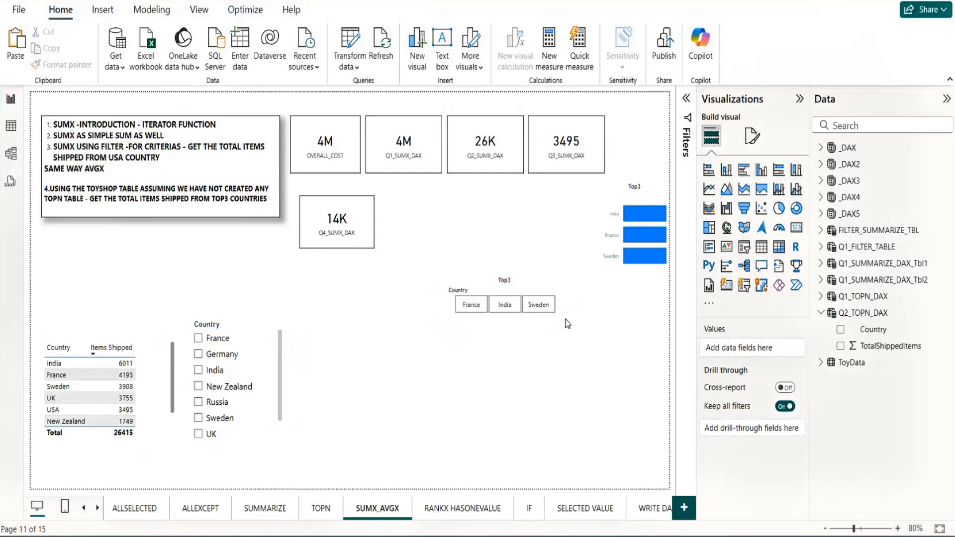
Step: Move the Top3 slicer into the space between the Q4_SUMX_DAX card and the Top3 bar chart
{"action": "left_click", "coordinate": [521, 278]}
{"action": "left_click_drag", "start_coordinate": [521, 276], "coordinate": [643, 94]}
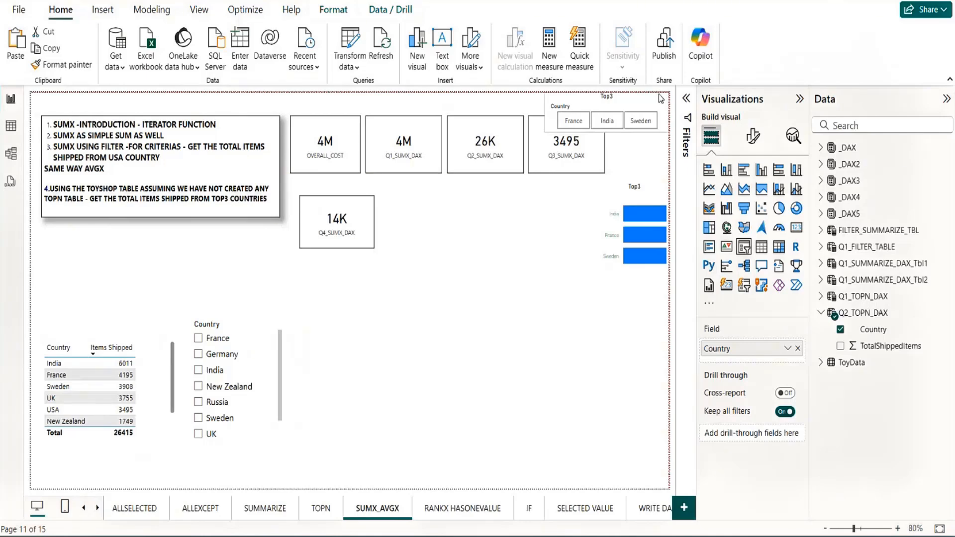
{"action": "left_click_drag", "start_coordinate": [660, 98], "coordinate": [536, 284]}
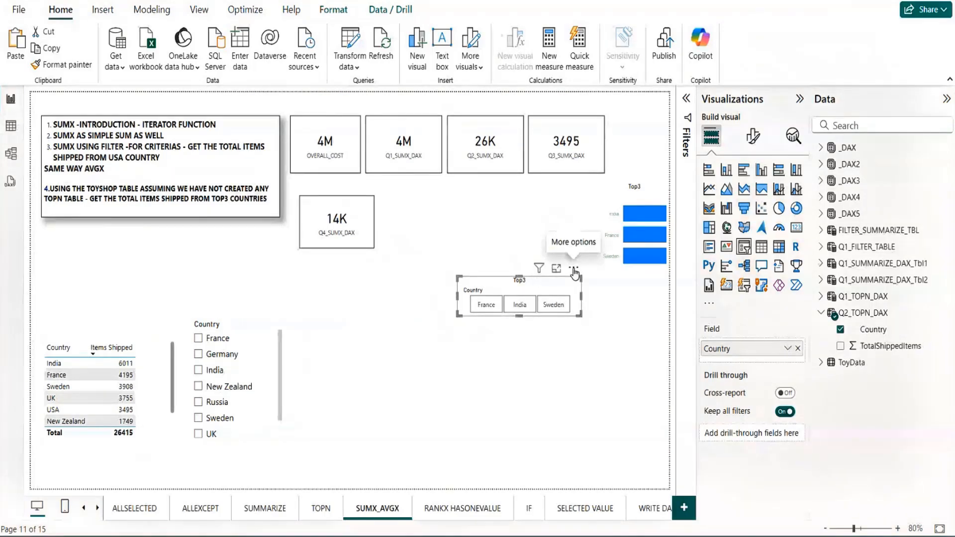
{"action": "left_click_drag", "start_coordinate": [575, 271], "coordinate": [551, 210]}
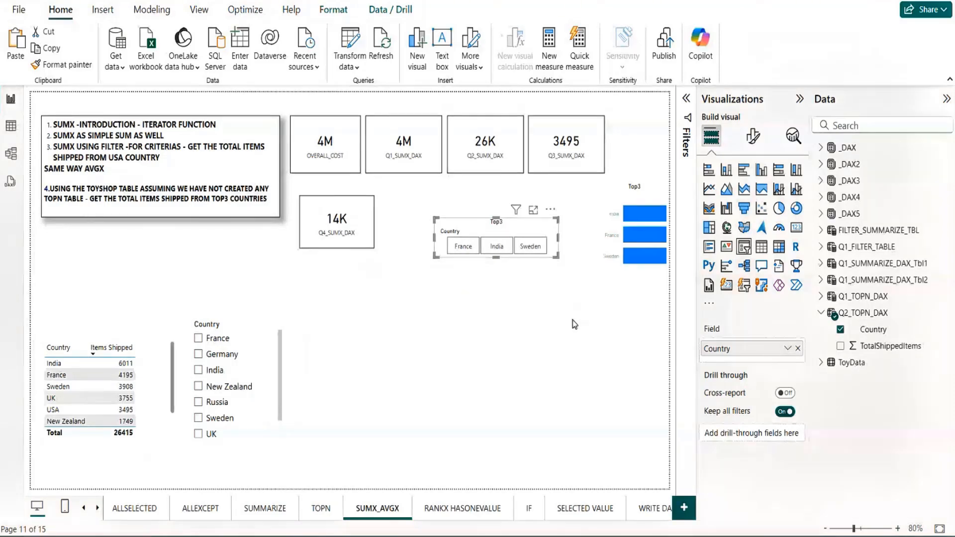
Step: Review the formula of the Q2_TOPN_DAX table
{"action": "left_click", "coordinate": [861, 315]}
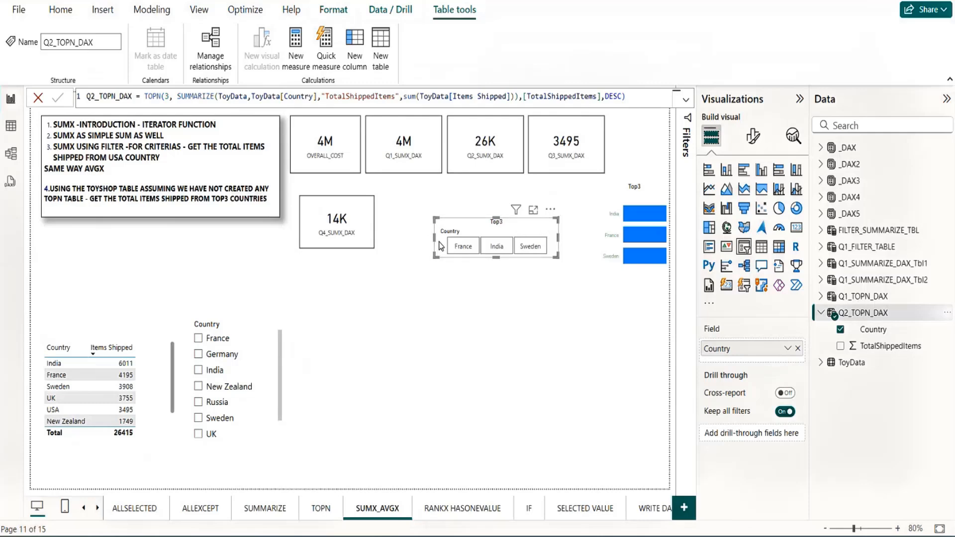
{"action": "left_click", "coordinate": [507, 313]}
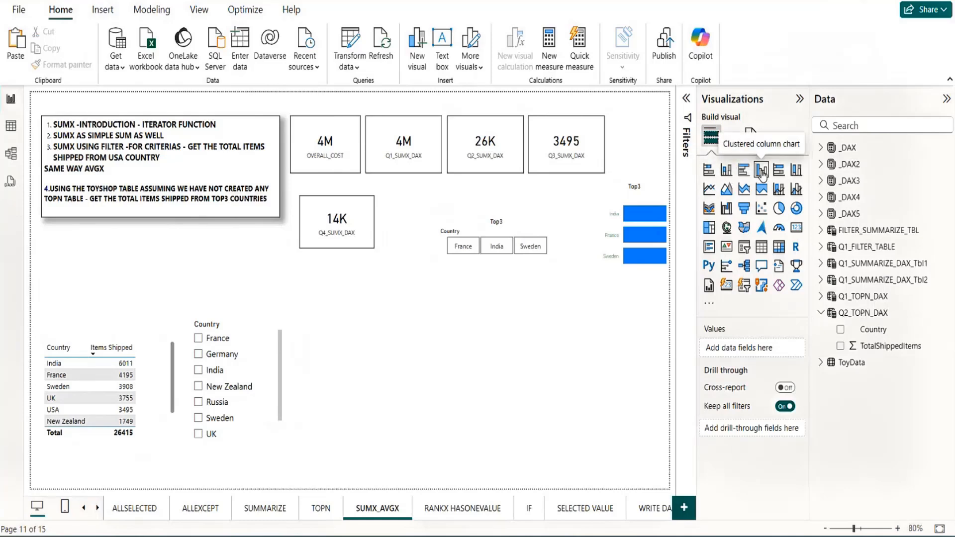
Step: Add an empty stacked bar chart, narrow it to about half its default width and place it below the Top3 slicer
{"action": "left_click", "coordinate": [743, 170]}
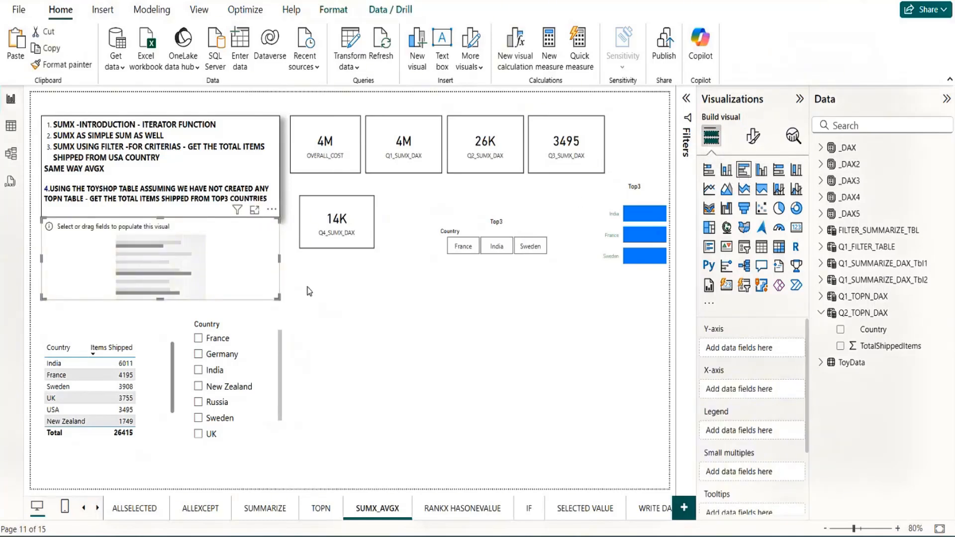
{"action": "left_click_drag", "start_coordinate": [263, 281], "coordinate": [603, 379]}
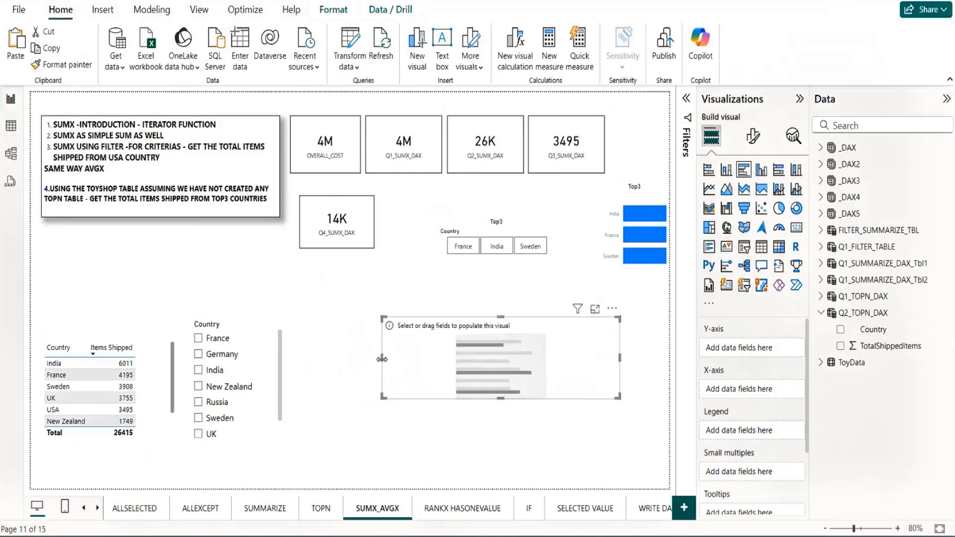
{"action": "left_click_drag", "start_coordinate": [381, 359], "coordinate": [506, 360]}
{"action": "left_click_drag", "start_coordinate": [610, 368], "coordinate": [590, 368]}
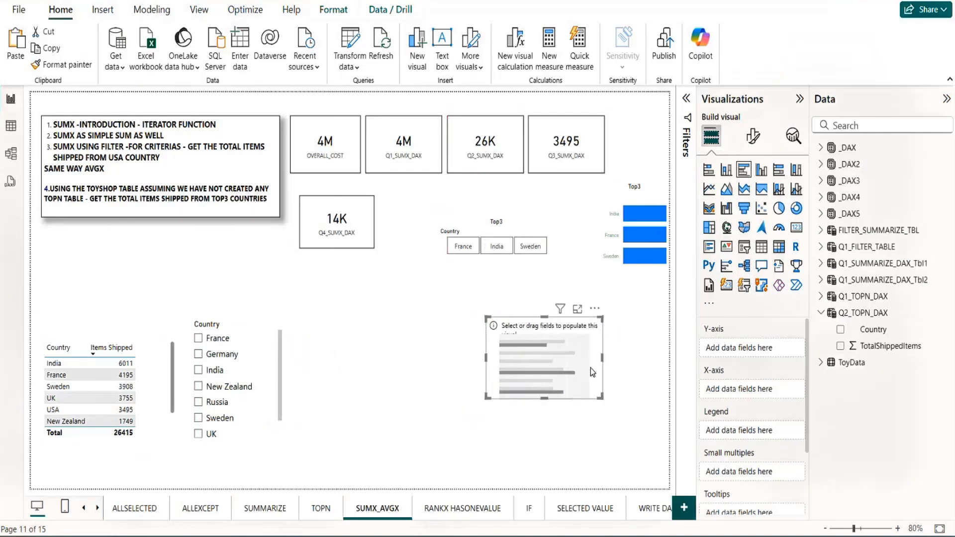
{"action": "left_click", "coordinate": [709, 171]}
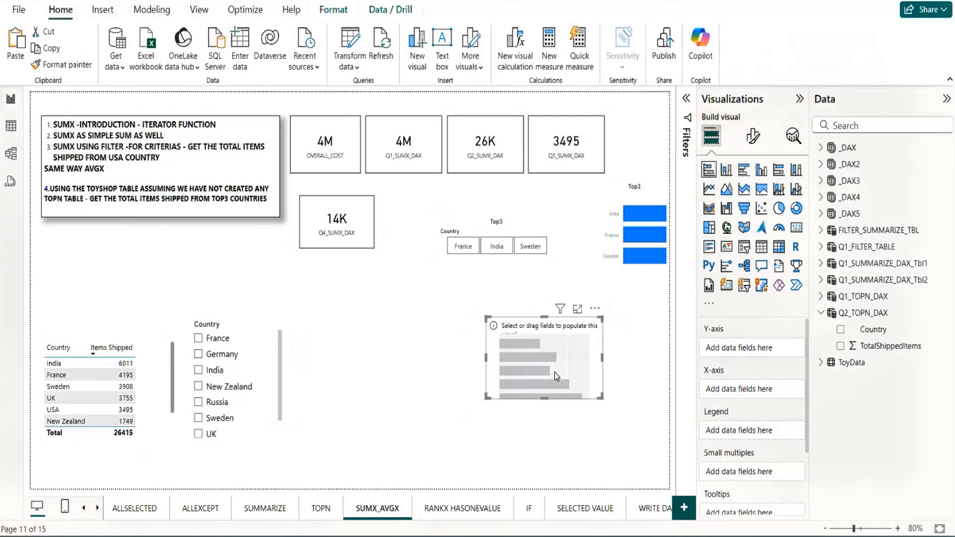
{"action": "left_click_drag", "start_coordinate": [545, 338], "coordinate": [524, 328]}
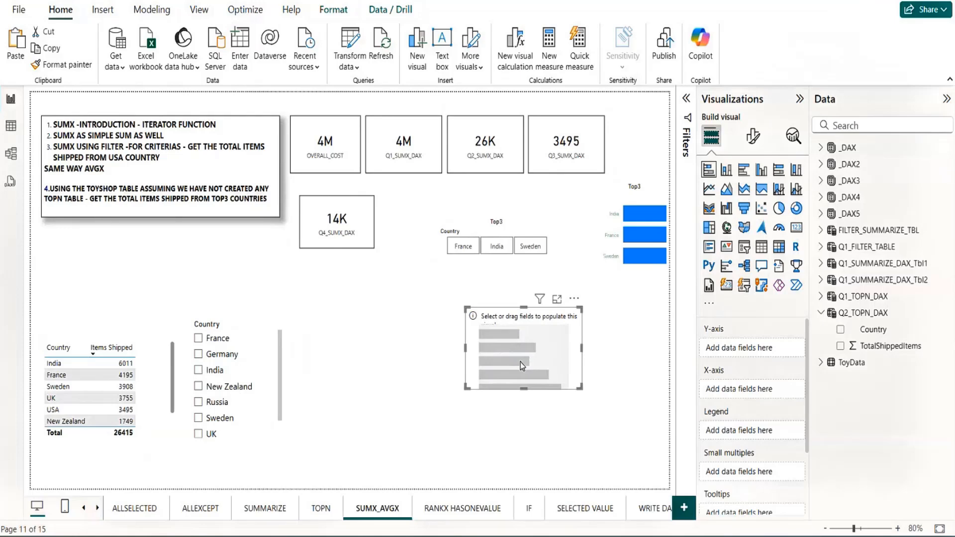
Step: Convert the empty chart below the Top3 slicer to a stacked column chart and plot Q4_SUMX_DAX from _DAX5 on its Y-axis
{"action": "scroll", "coordinate": [507, 352], "scroll_direction": "up", "scroll_amount": 2}
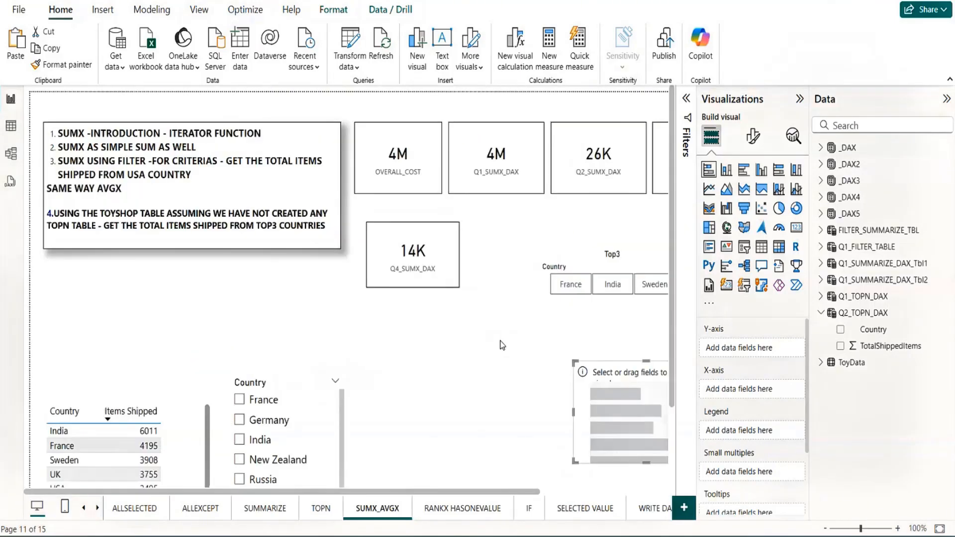
{"action": "left_click", "coordinate": [825, 528]}
{"action": "left_click", "coordinate": [825, 528]}
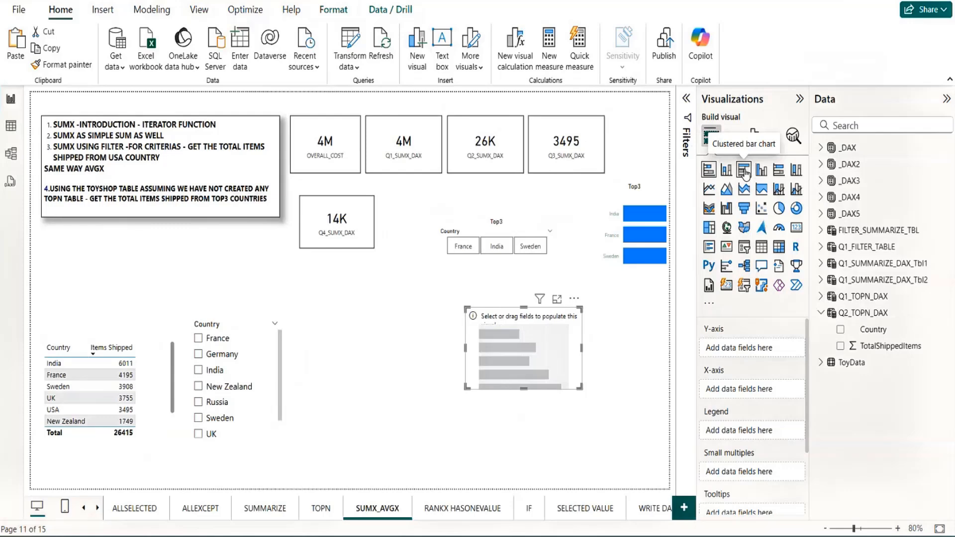
{"action": "left_click", "coordinate": [727, 171]}
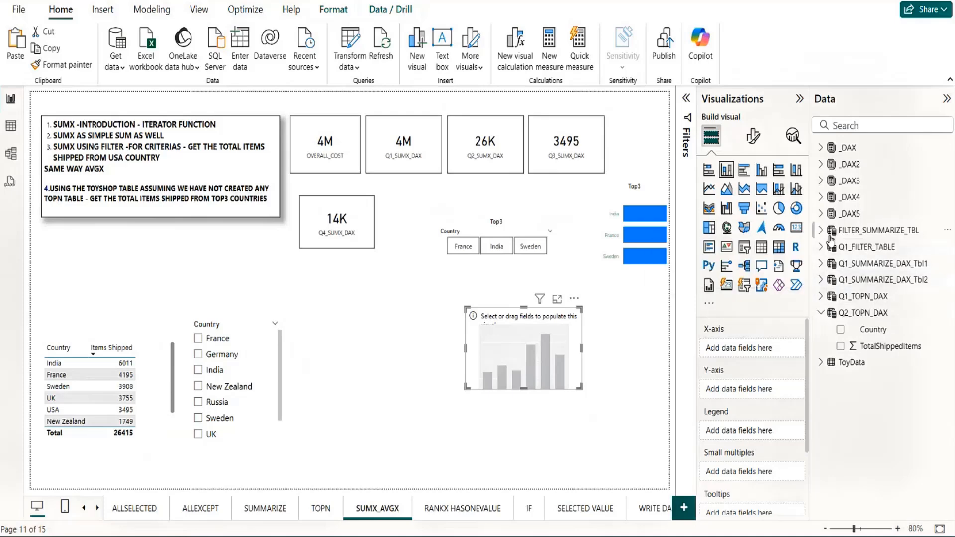
{"action": "left_click", "coordinate": [824, 214]}
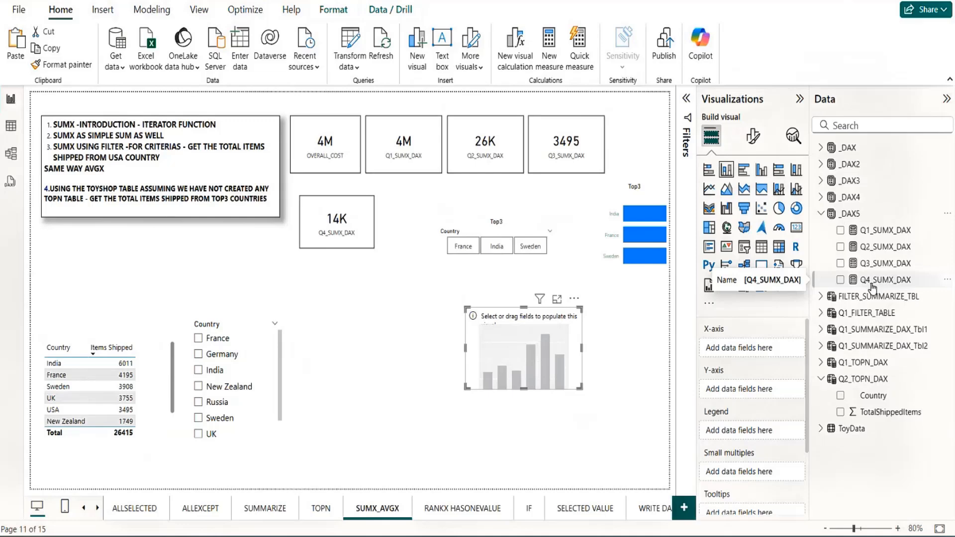
{"action": "left_click_drag", "start_coordinate": [876, 287], "coordinate": [530, 348]}
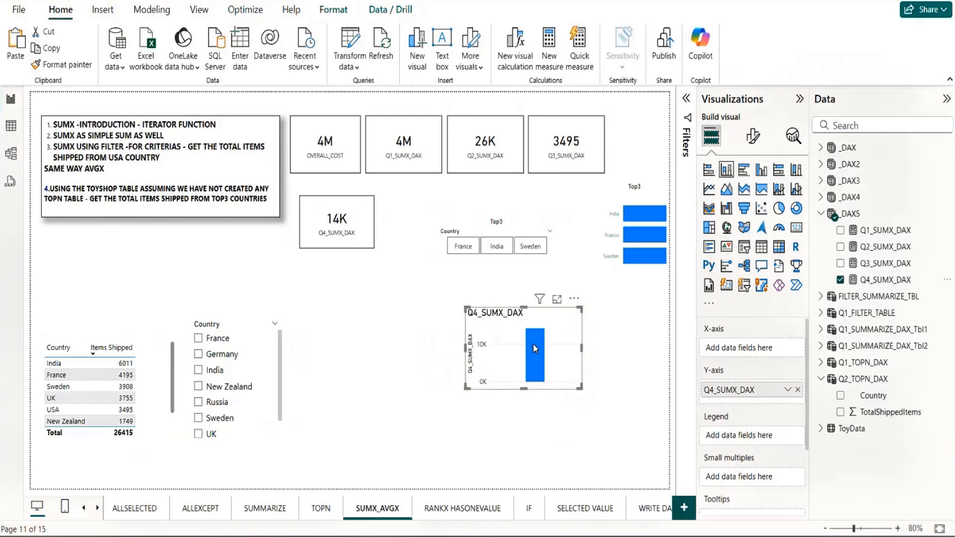
{"action": "mouse_move", "coordinate": [533, 353]}
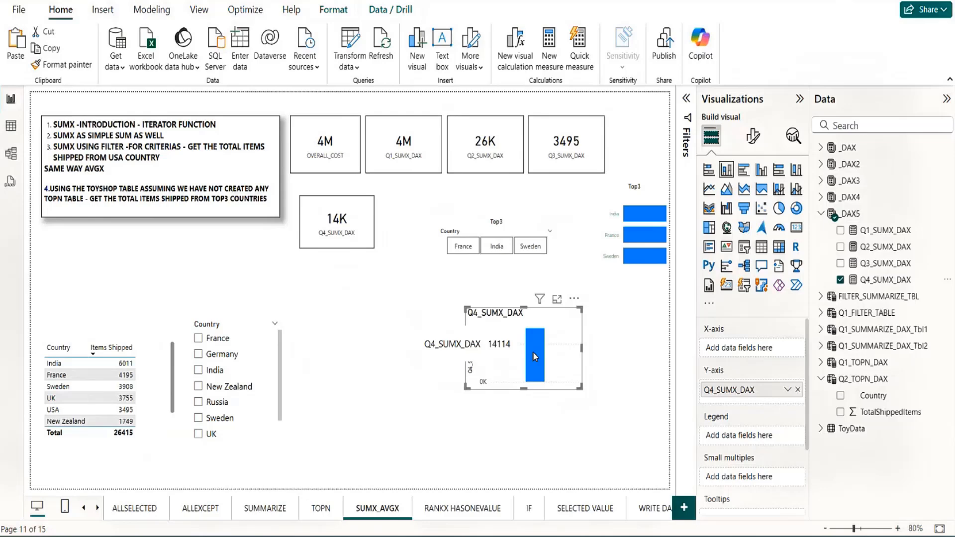
Step: Replace Q4_SUMX_DAX in the column chart with Country on the X-axis and TotalShippedItems on the Y-axis, both from Q2_TOPN_DAX
{"action": "left_click", "coordinate": [840, 280]}
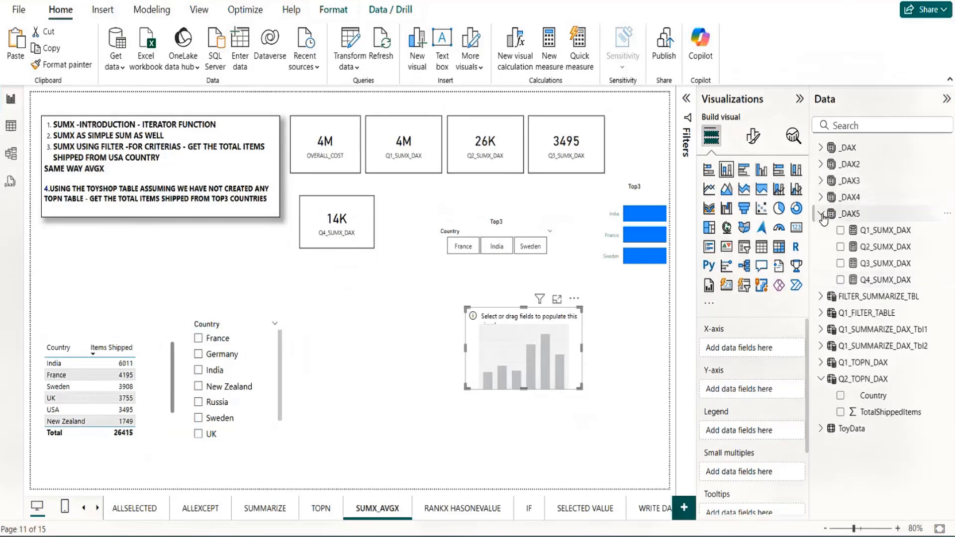
{"action": "left_click", "coordinate": [820, 214]}
{"action": "left_click_drag", "start_coordinate": [872, 329], "coordinate": [741, 353]}
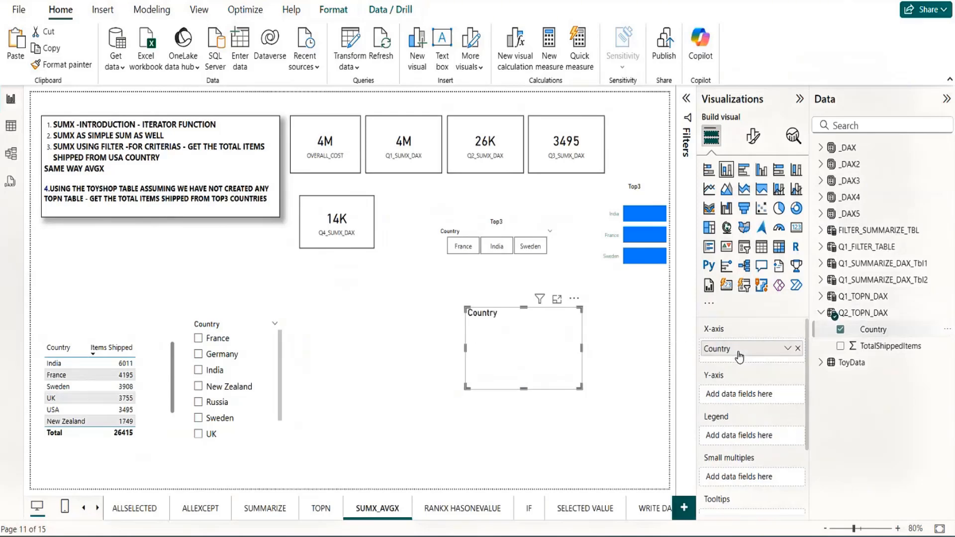
{"action": "left_click_drag", "start_coordinate": [878, 346], "coordinate": [742, 398]}
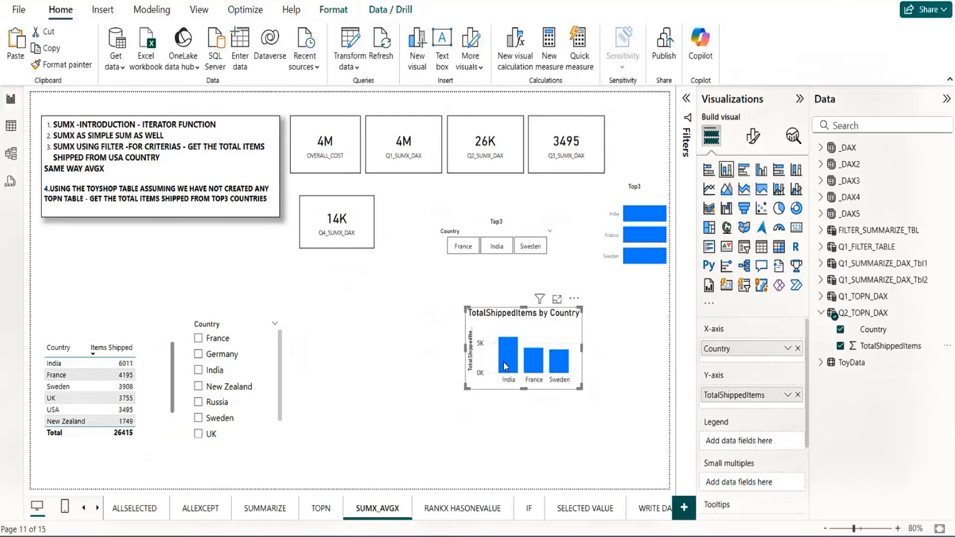
{"action": "mouse_move", "coordinate": [504, 356]}
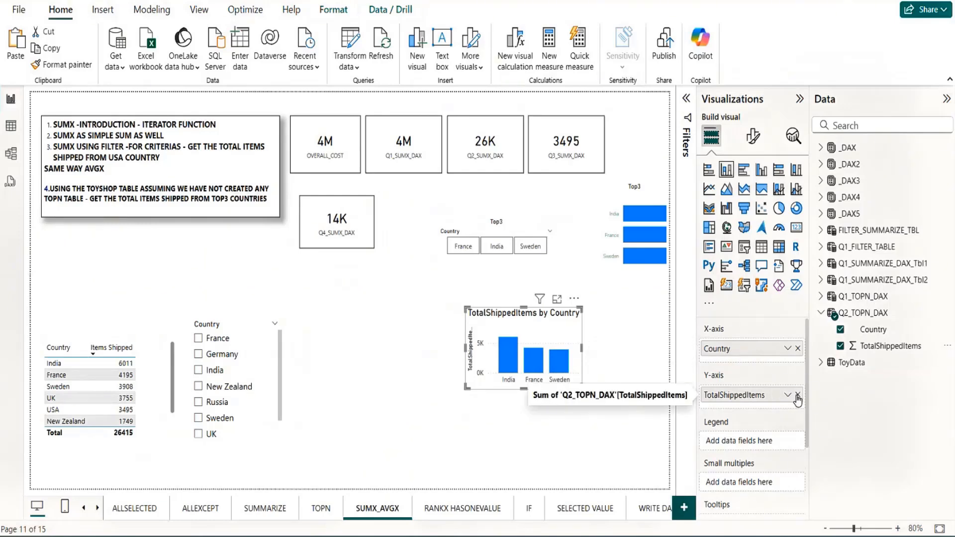
Step: Clear the TotalShippedItems and Country fields from the column chart and delete the chart from the SUMX_AVGX page
{"action": "left_click", "coordinate": [798, 395]}
{"action": "left_click", "coordinate": [798, 348]}
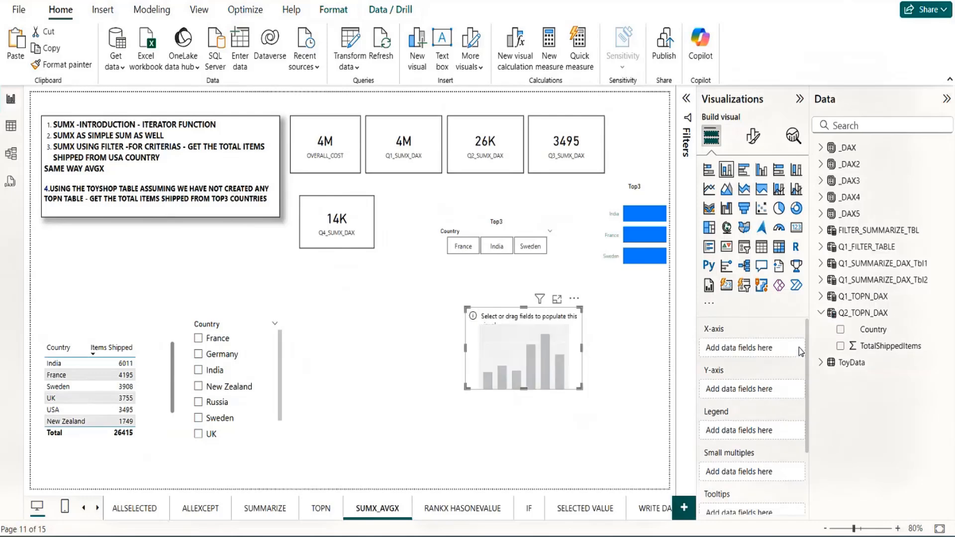
{"action": "key", "text": "Delete"}
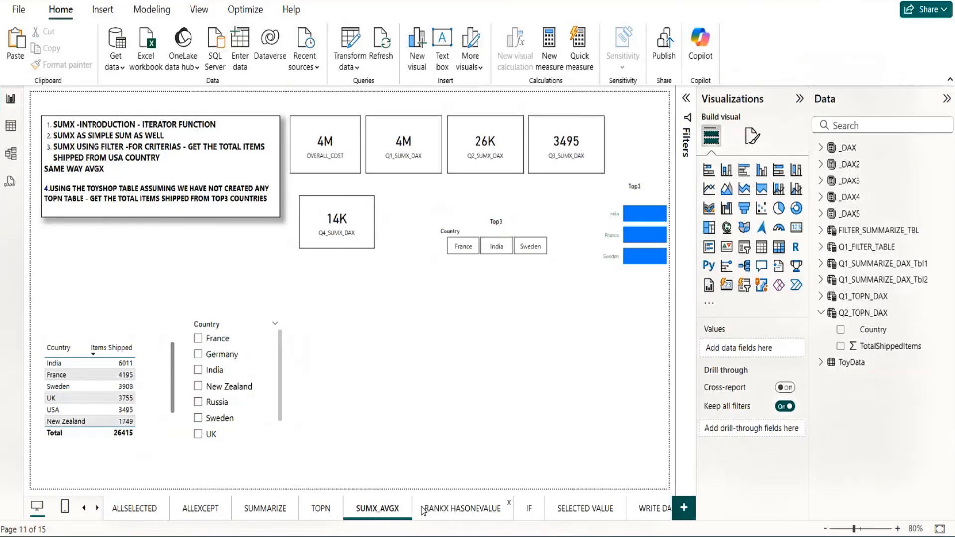
Step: On the RANKX HASONEVALUE page, add an empty table visual, make it about twice as tall and place it below the text box
{"action": "left_click", "coordinate": [477, 508]}
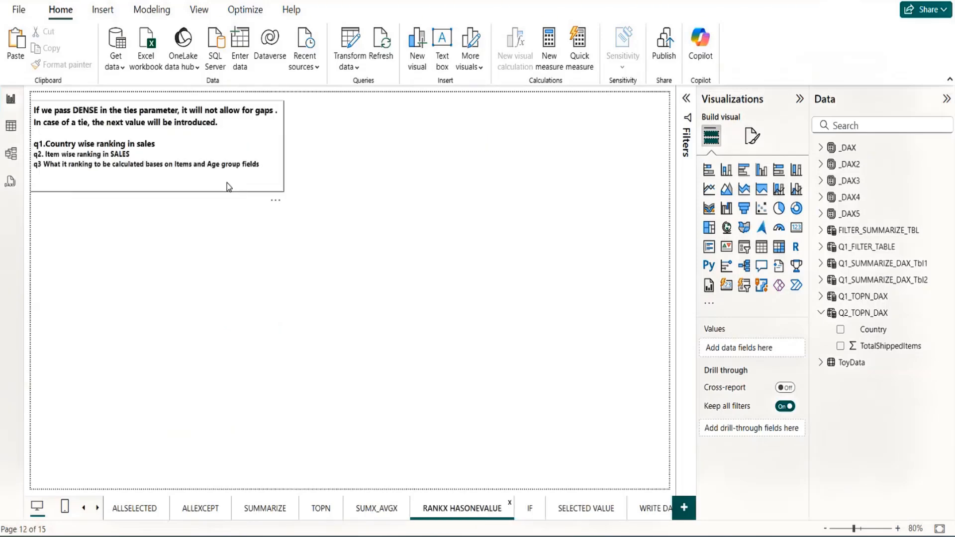
{"action": "left_click_drag", "start_coordinate": [223, 190], "coordinate": [238, 187]}
{"action": "left_click", "coordinate": [277, 324]}
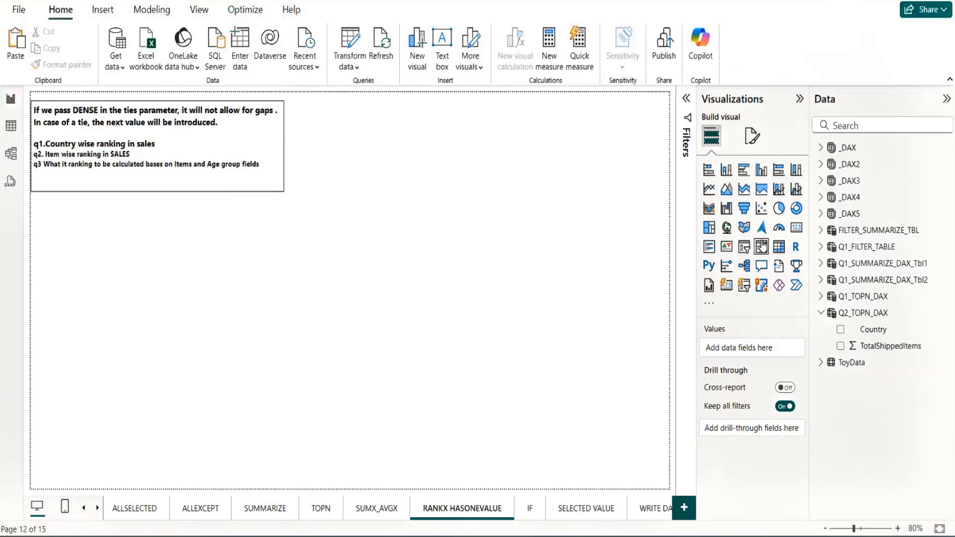
{"action": "left_click", "coordinate": [761, 247]}
{"action": "left_click_drag", "start_coordinate": [201, 283], "coordinate": [276, 290]}
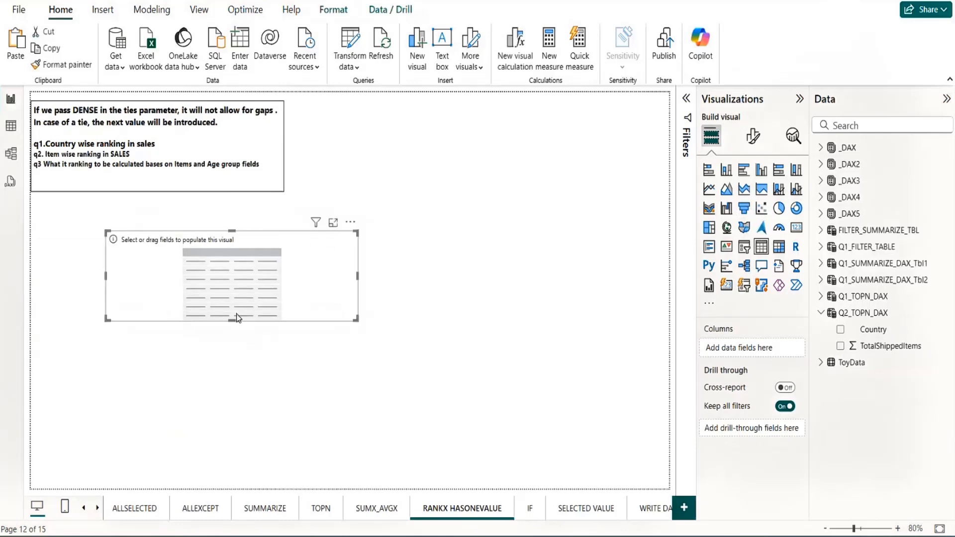
{"action": "left_click_drag", "start_coordinate": [234, 323], "coordinate": [233, 426]}
{"action": "left_click_drag", "start_coordinate": [321, 362], "coordinate": [272, 370]}
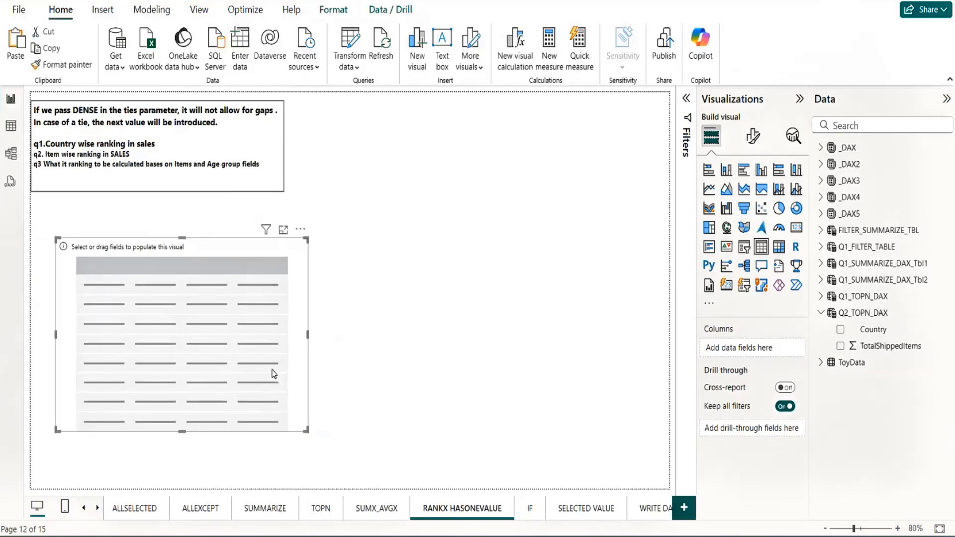
Step: Add Country and Items Shipped from ToyData as the table's columns and shift the table slightly away from the page edge
{"action": "left_click", "coordinate": [821, 313]}
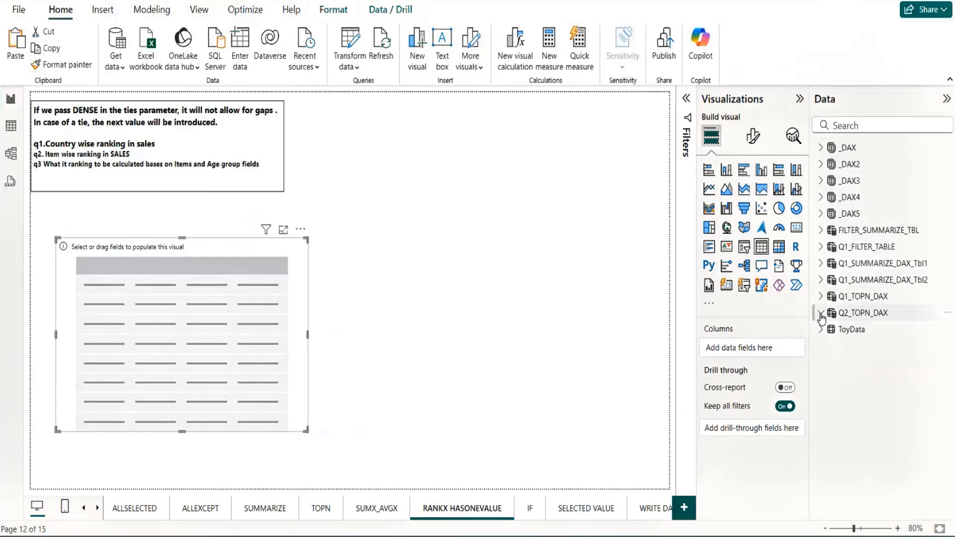
{"action": "left_click", "coordinate": [820, 329]}
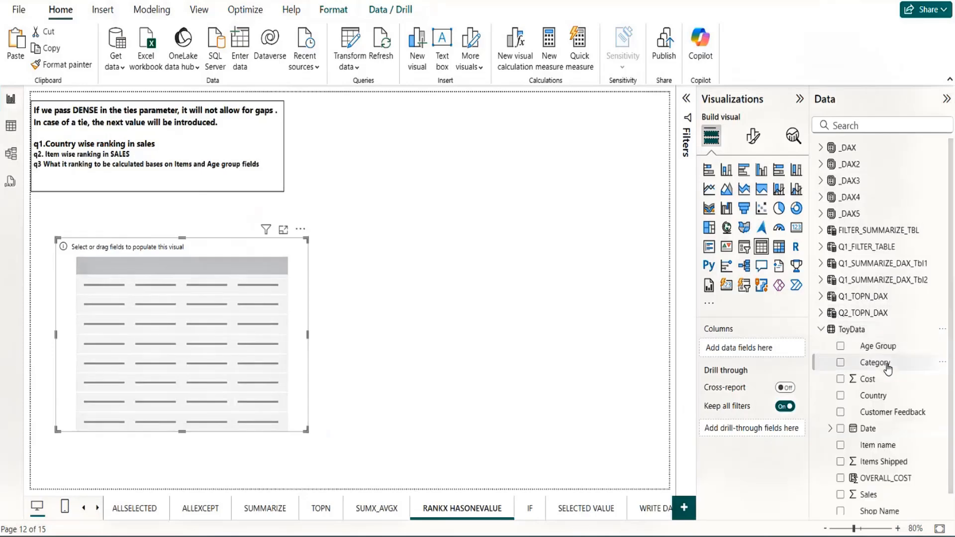
{"action": "left_click", "coordinate": [873, 395]}
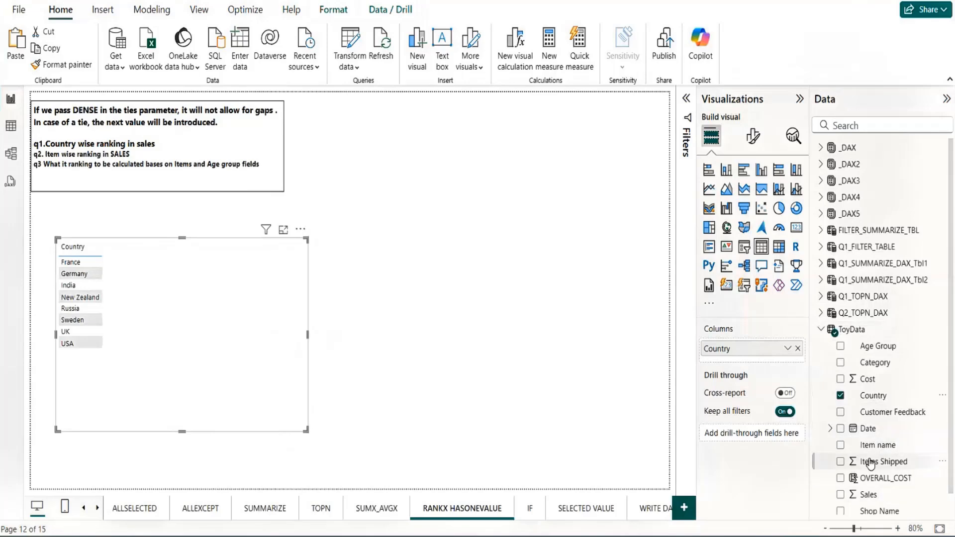
{"action": "left_click_drag", "start_coordinate": [875, 461], "coordinate": [750, 365]}
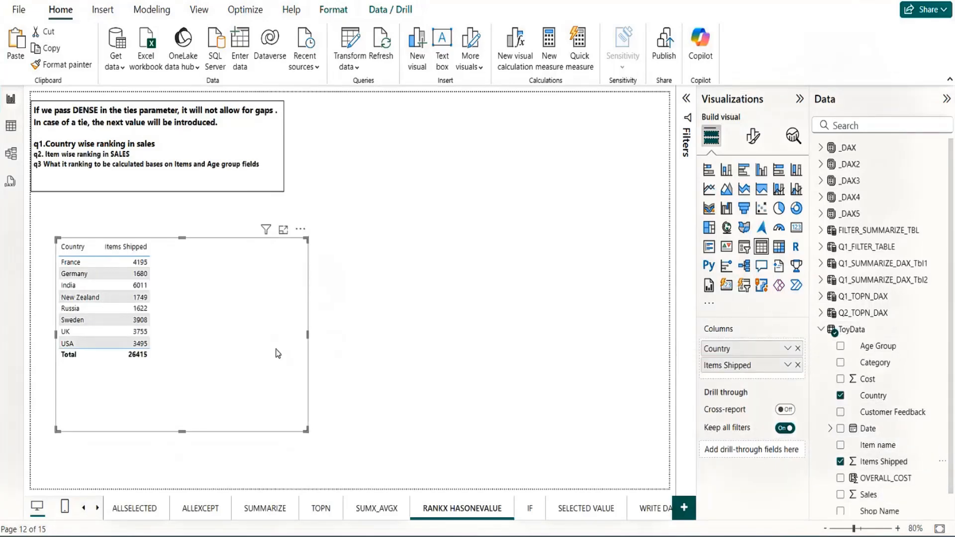
{"action": "left_click_drag", "start_coordinate": [277, 352], "coordinate": [292, 362]}
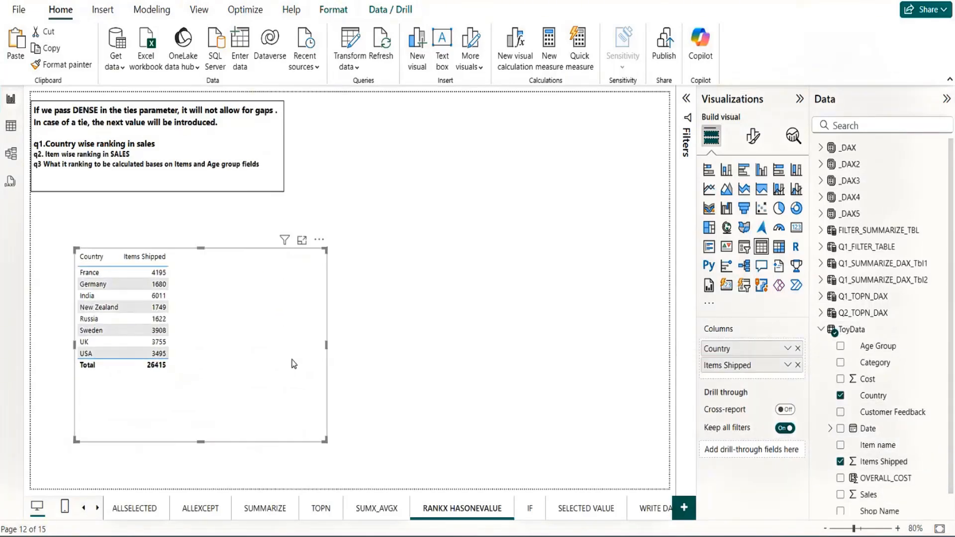
Step: Apply the Bold header style preset to the table and set its values' font size to 12
{"action": "left_click", "coordinate": [751, 138]}
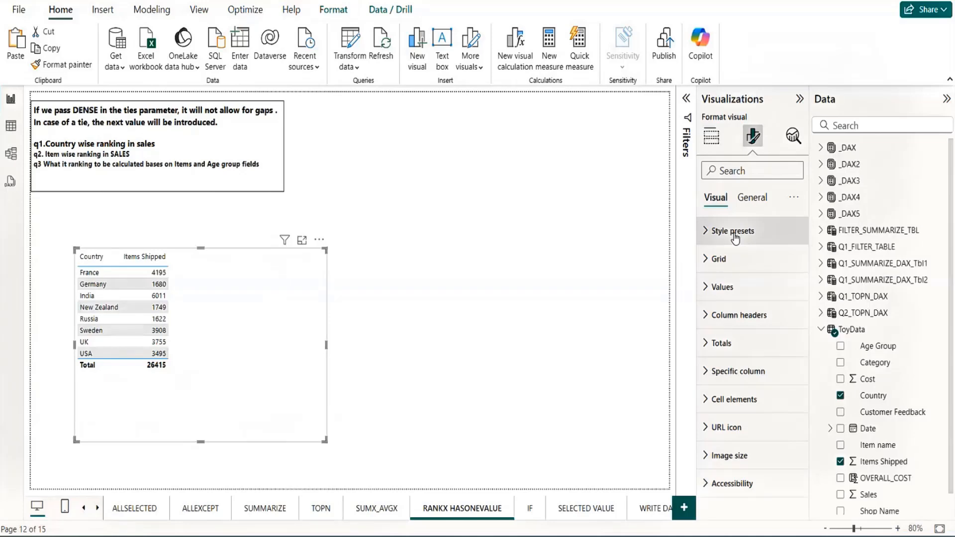
{"action": "left_click", "coordinate": [706, 231]}
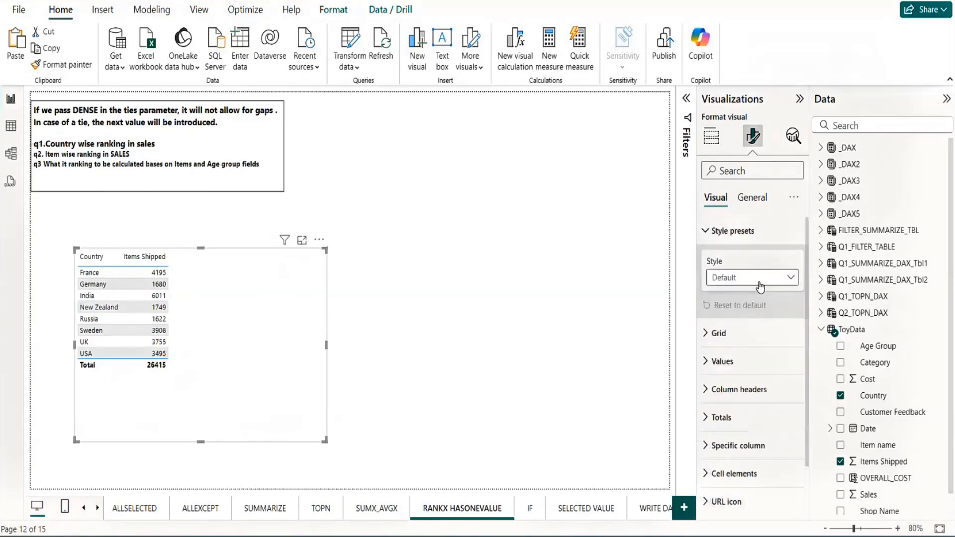
{"action": "left_click", "coordinate": [762, 287]}
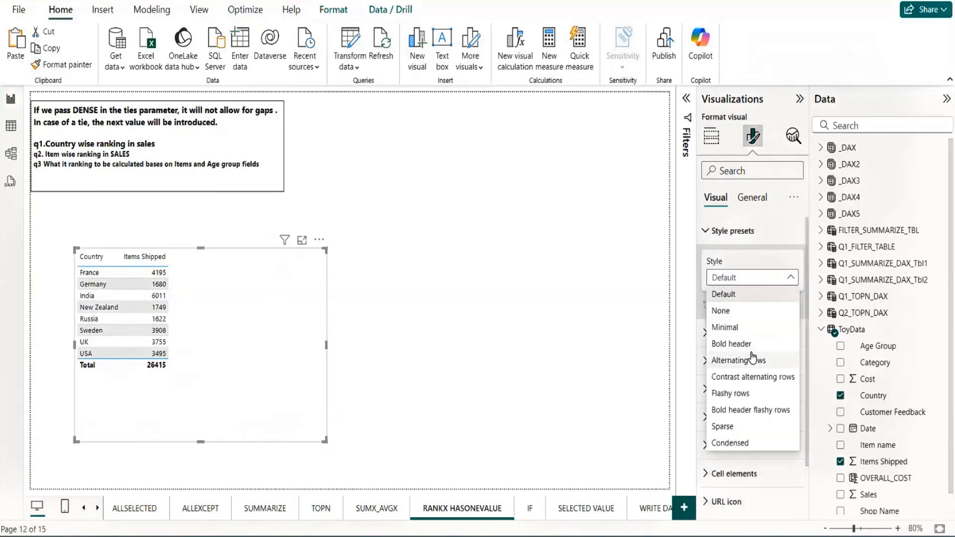
{"action": "left_click", "coordinate": [750, 344]}
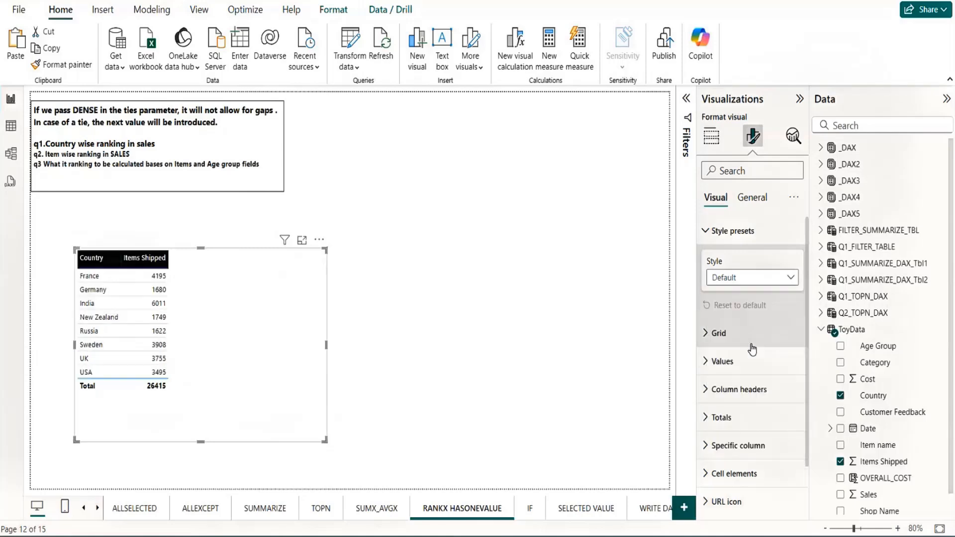
{"action": "left_click", "coordinate": [715, 368]}
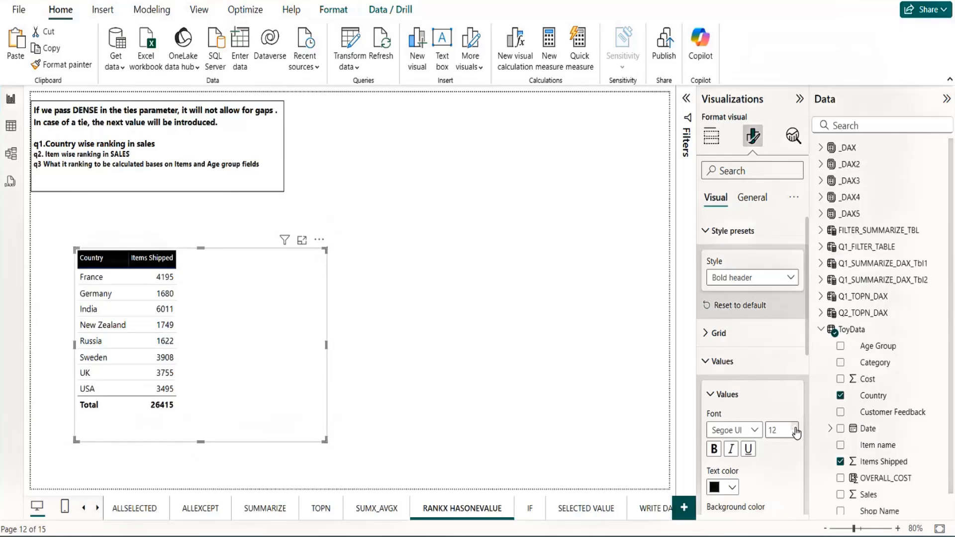
{"action": "left_click", "coordinate": [425, 324]}
Step: Move the country table to the right half of the page and turn on its visual border
{"action": "left_click_drag", "start_coordinate": [255, 337], "coordinate": [576, 326]}
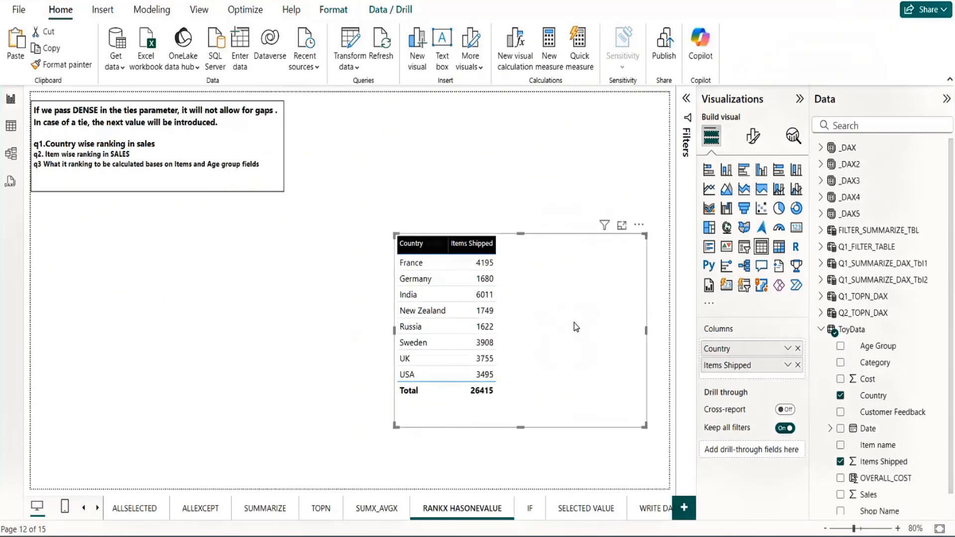
{"action": "left_click", "coordinate": [754, 138]}
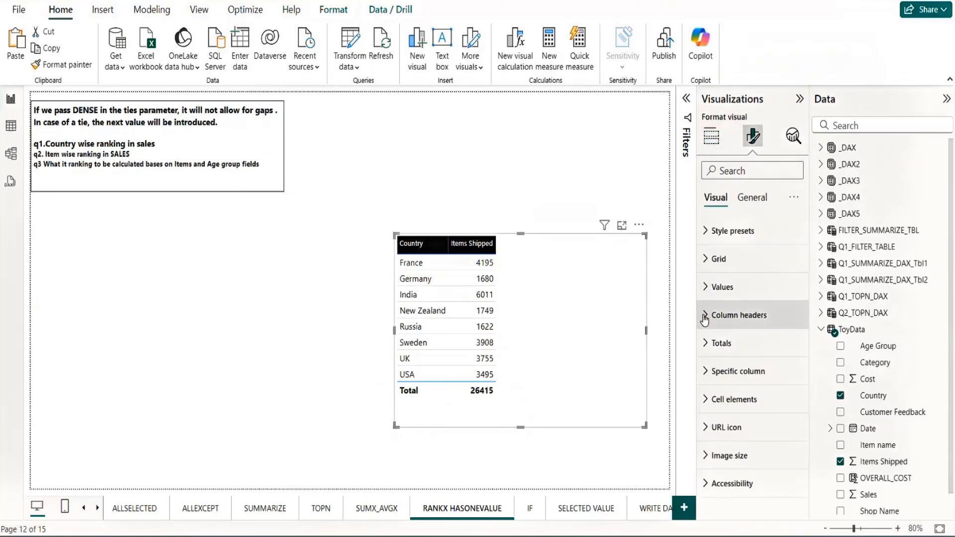
{"action": "left_click", "coordinate": [750, 206]}
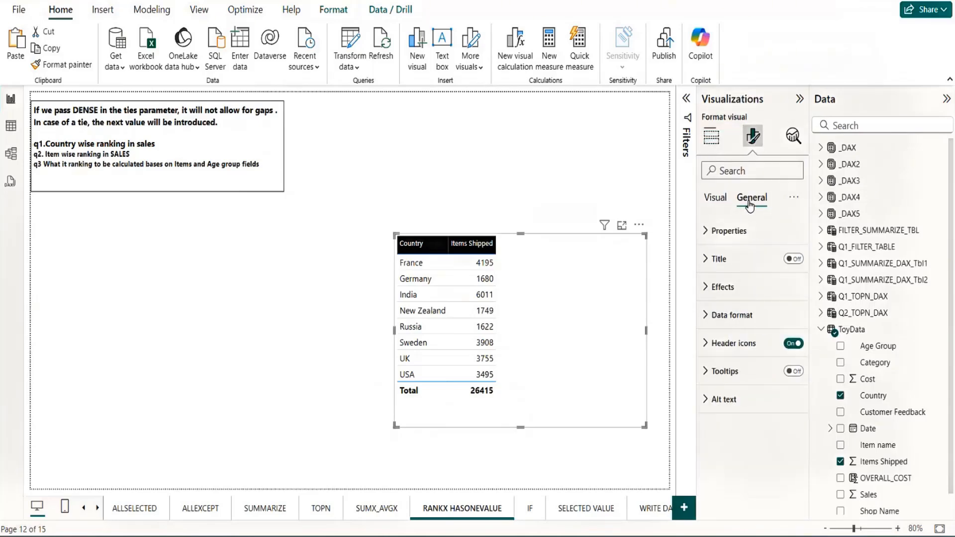
{"action": "left_click", "coordinate": [707, 287]}
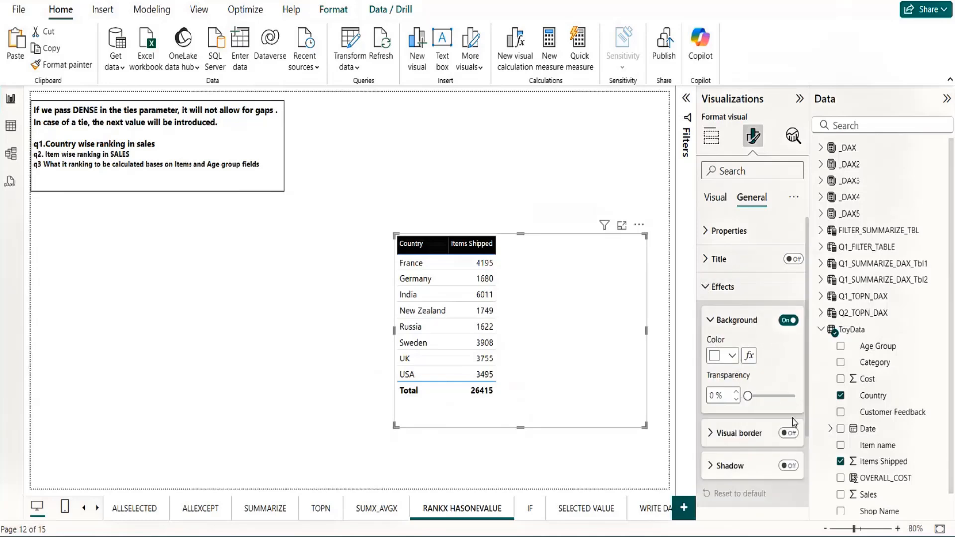
{"action": "left_click", "coordinate": [788, 433]}
{"action": "left_click", "coordinate": [502, 198]}
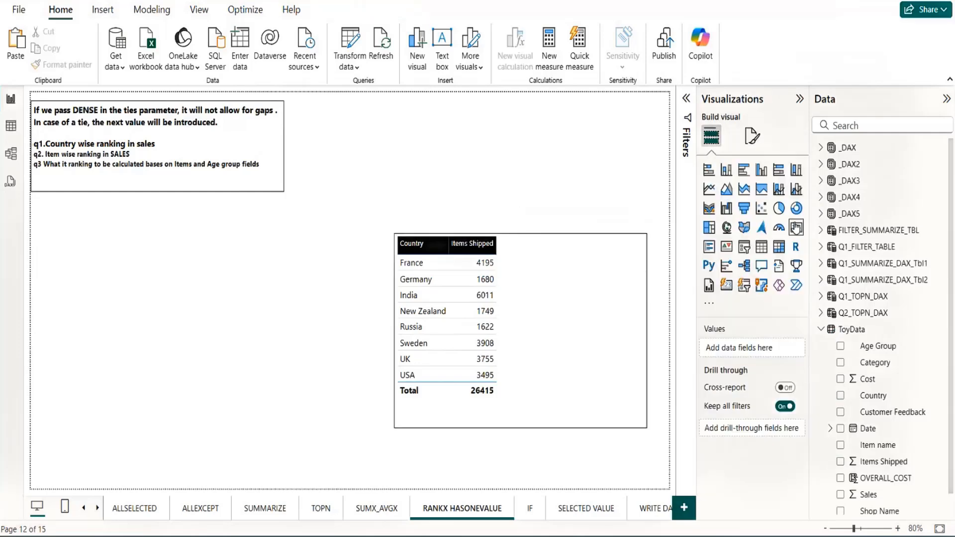
Step: Create a measure named Q1_RANKX in the _DAX5 table and start a RANKX function with ToyData as its table argument
{"action": "left_click", "coordinate": [821, 215]}
{"action": "left_click", "coordinate": [942, 219]}
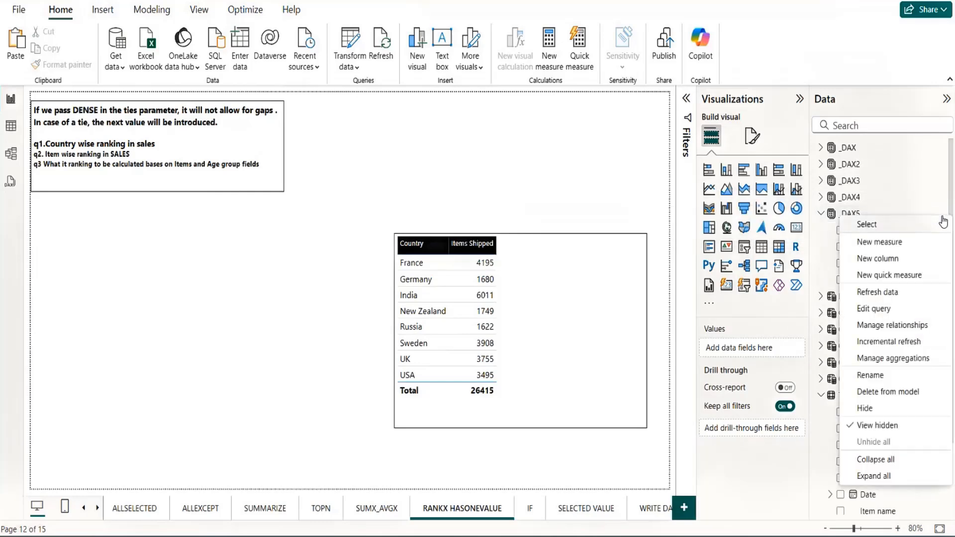
{"action": "left_click", "coordinate": [897, 243]}
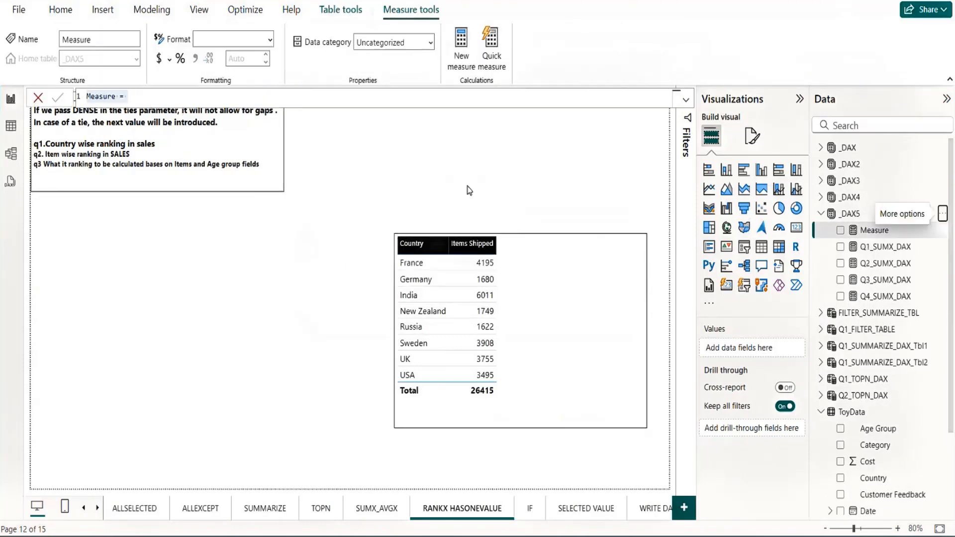
{"action": "double_click", "coordinate": [102, 96]}
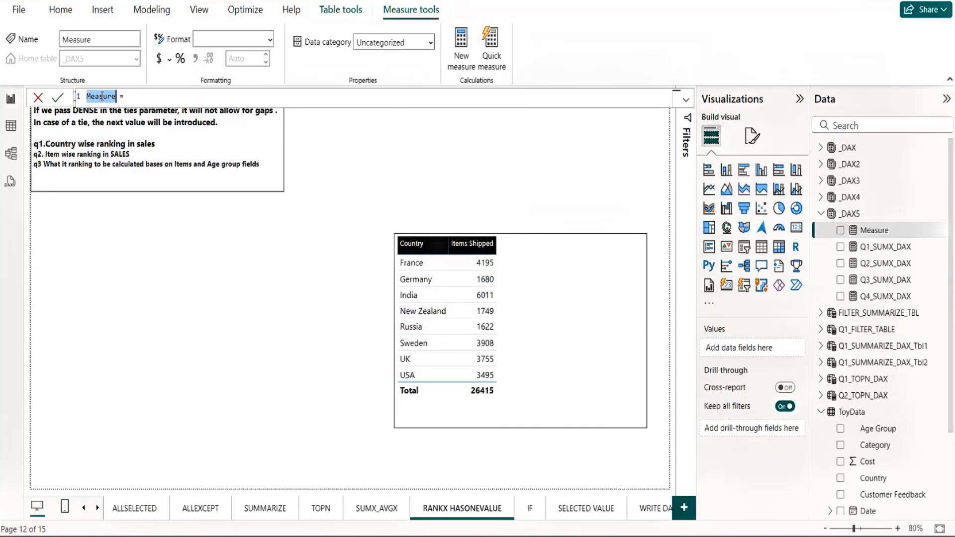
{"action": "type", "text": "Q1_RANKX = RANK"}
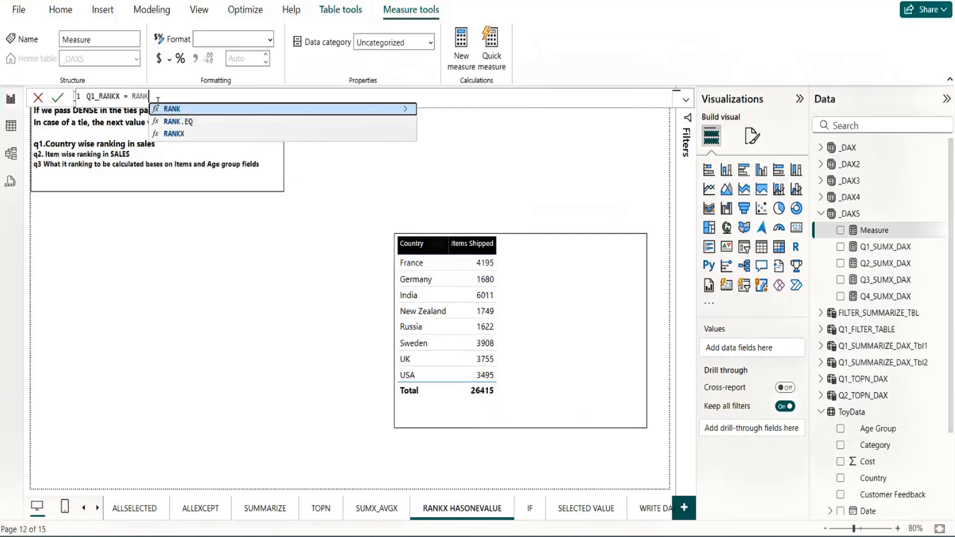
{"action": "key", "text": "Down"}
{"action": "key", "text": "Down"}
{"action": "key", "text": "Tab"}
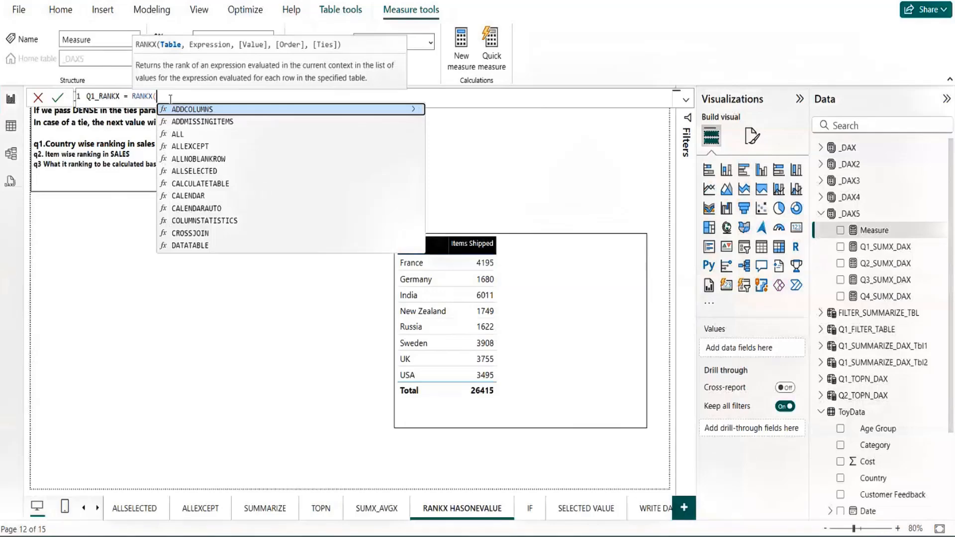
{"action": "type", "text": "TOY"}
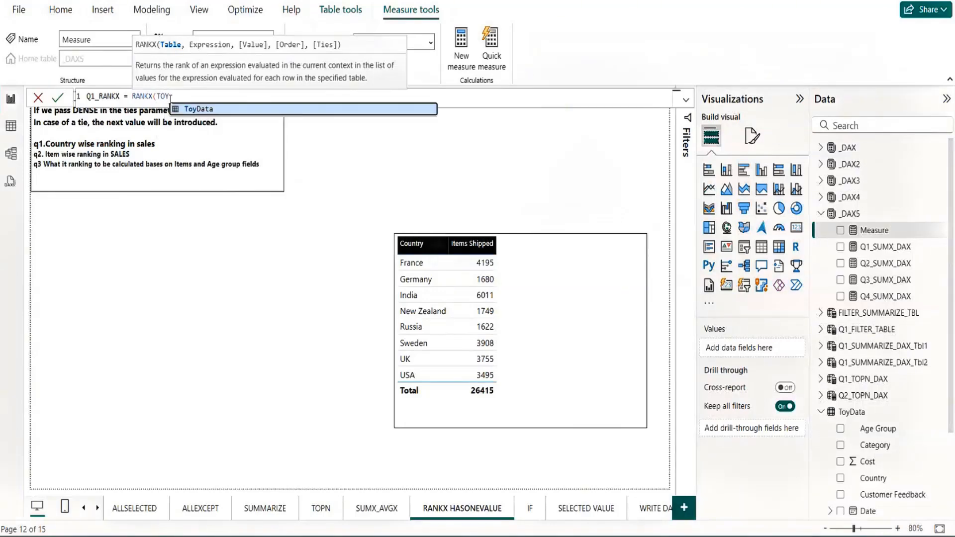
{"action": "key", "text": "Tab"}
{"action": "type", "text": ","}
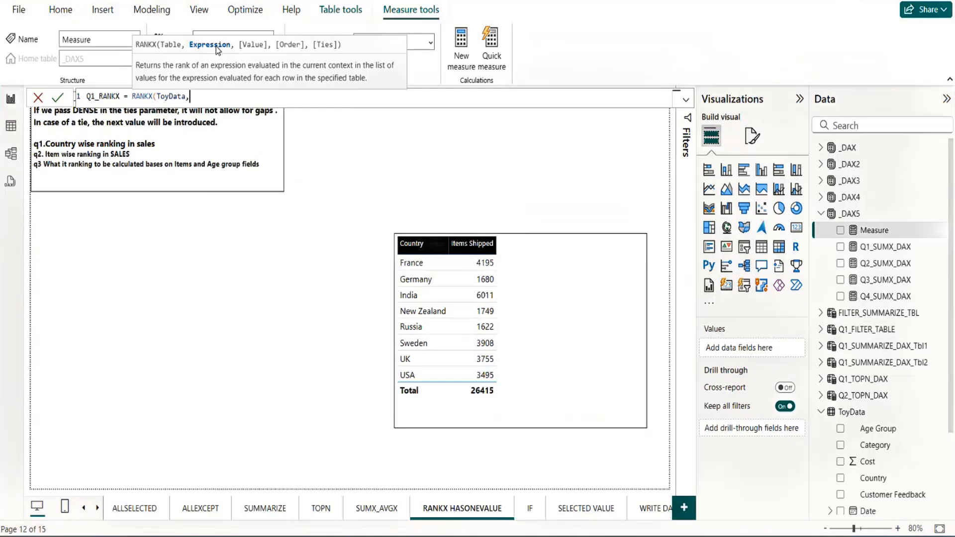
Step: Enter SUM(Q1_FILTER_TABLE[Items Shipped]) as the ranking expression, leave the value argument empty and set the order to DESC
{"action": "type", "text": "SUM("}
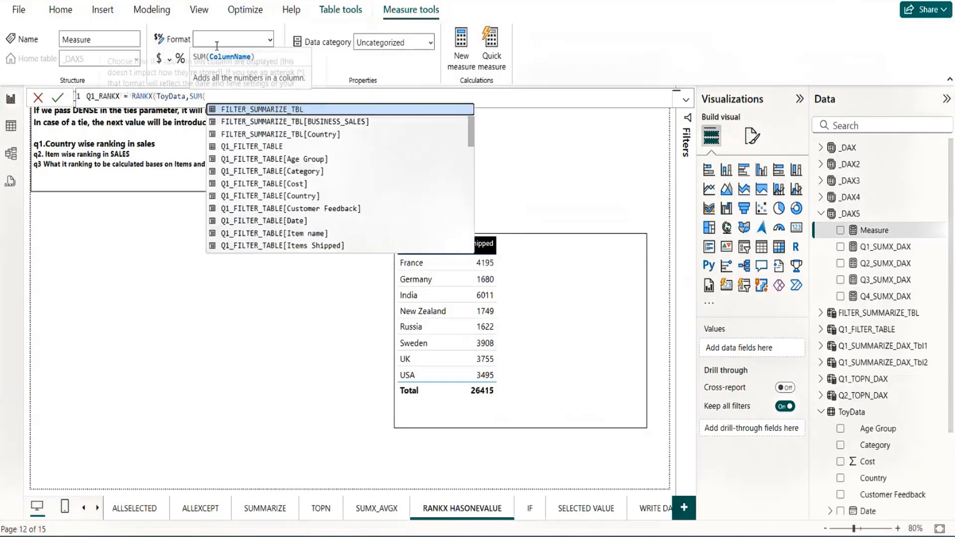
{"action": "type", "text": "Item"}
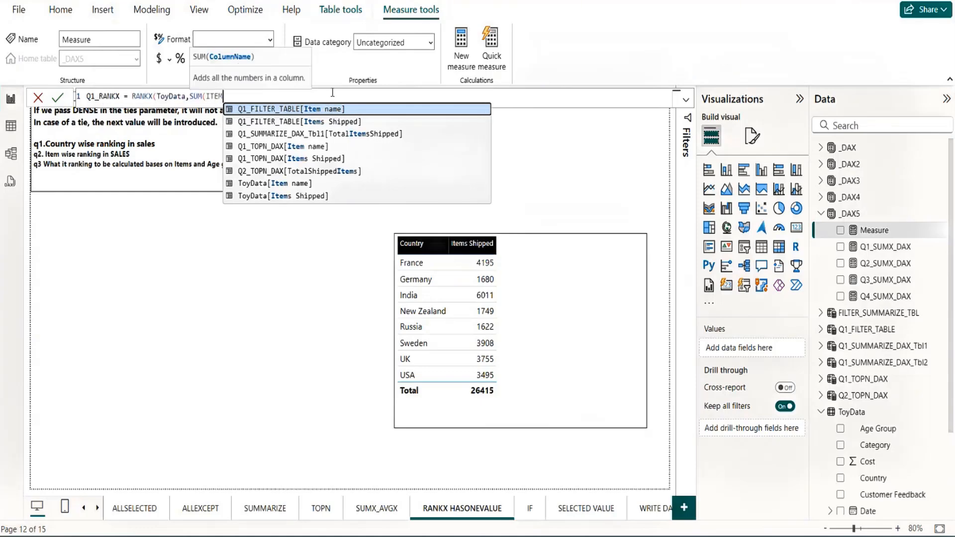
{"action": "type", "text": "S SHI"}
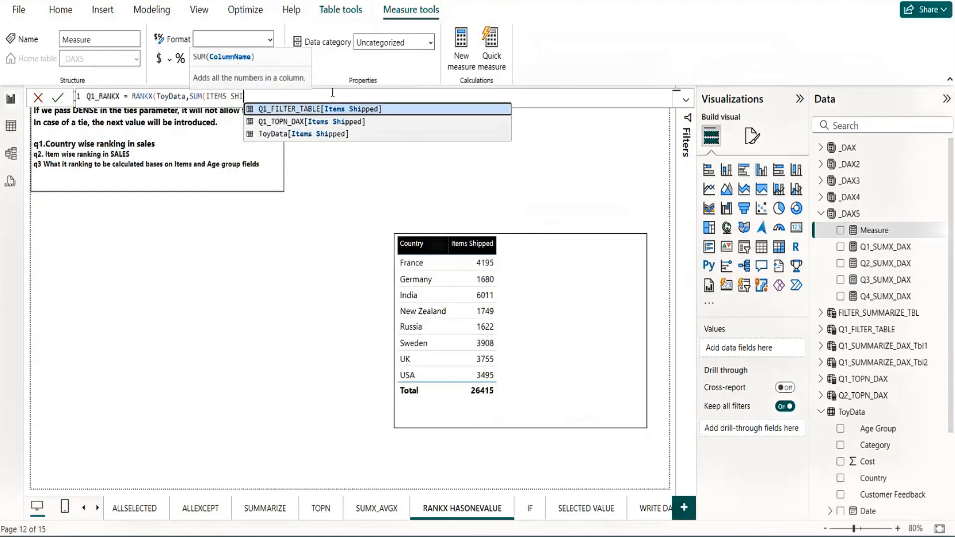
{"action": "key", "text": "Tab"}
{"action": "type", "text": "),"}
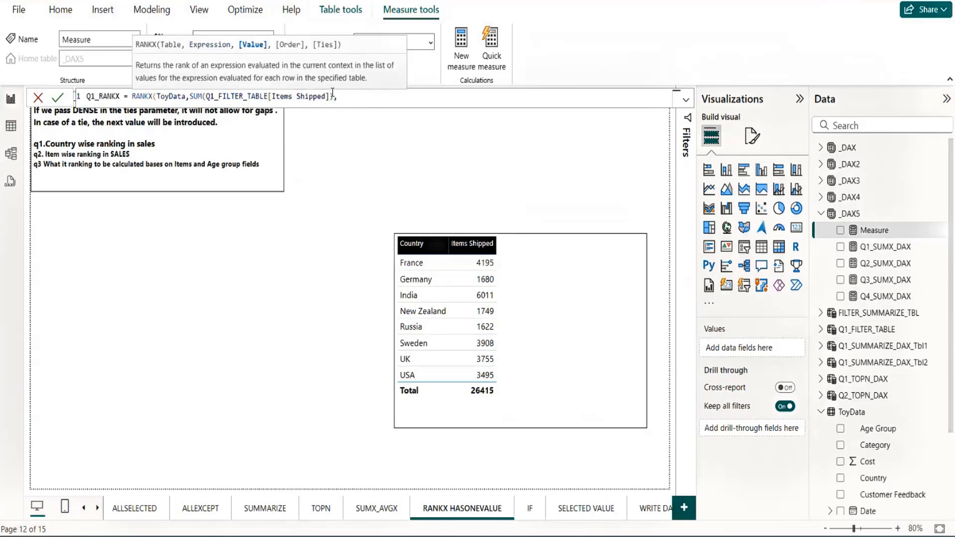
{"action": "type", "text": ","}
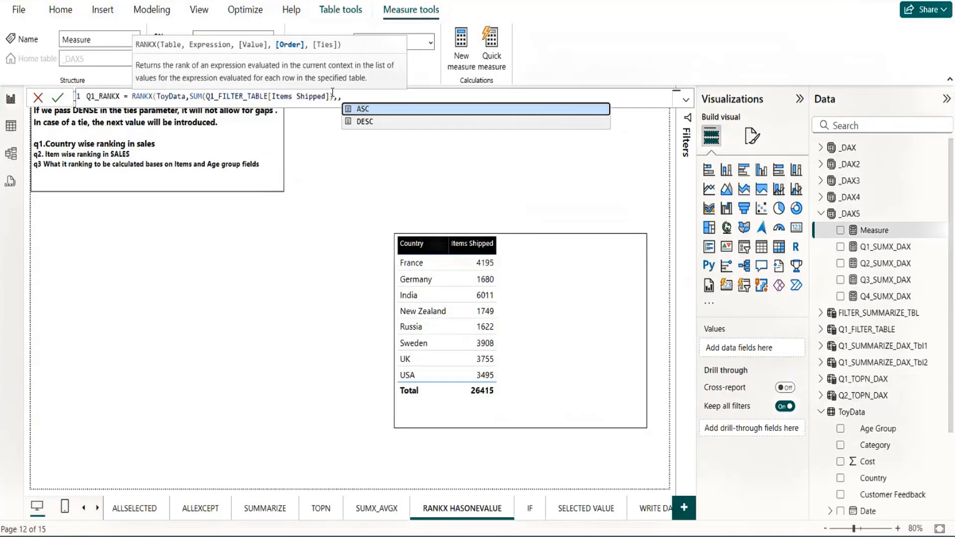
{"action": "left_click", "coordinate": [364, 127]}
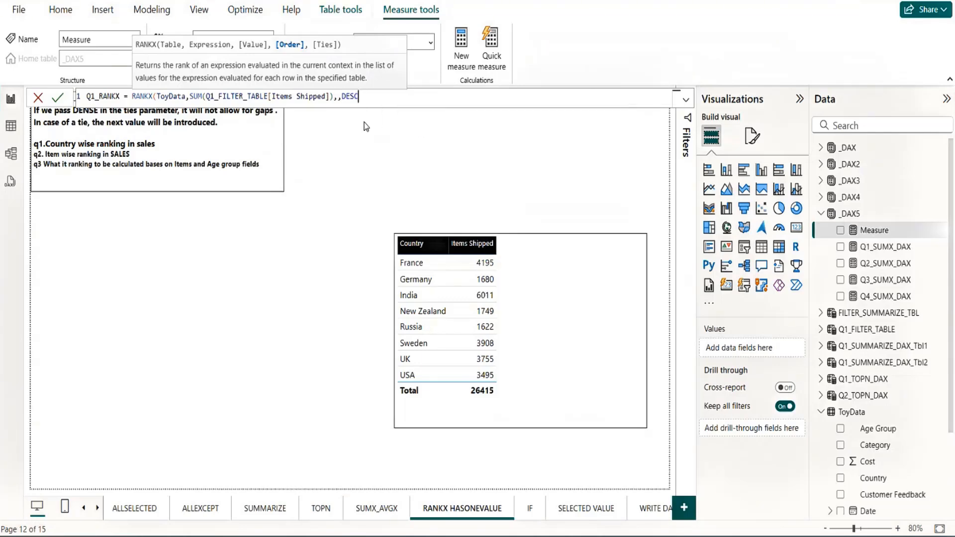
{"action": "type", "text": ","}
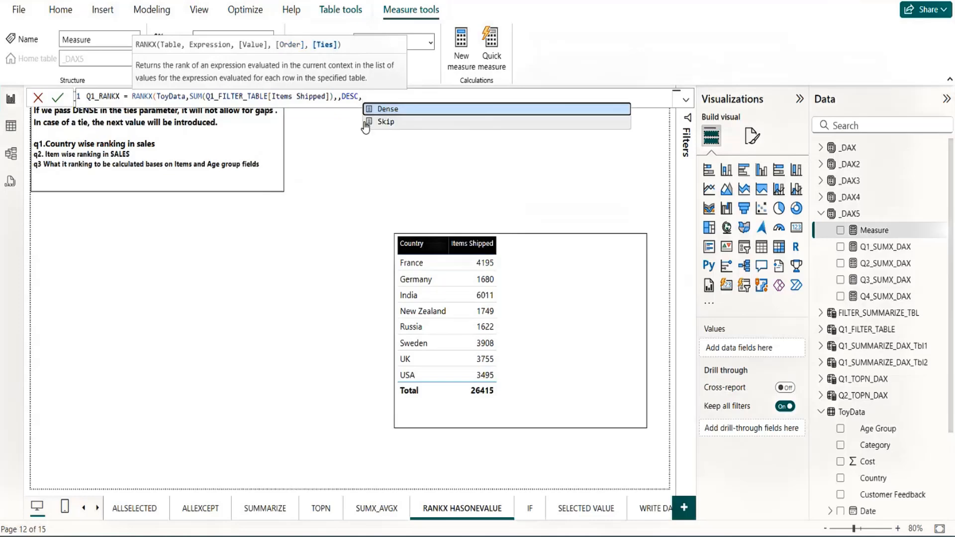
Step: Set the ties argument to Dense, commit the Q1_RANKX measure and move the country table up and slightly left on the page
{"action": "left_click", "coordinate": [390, 109]}
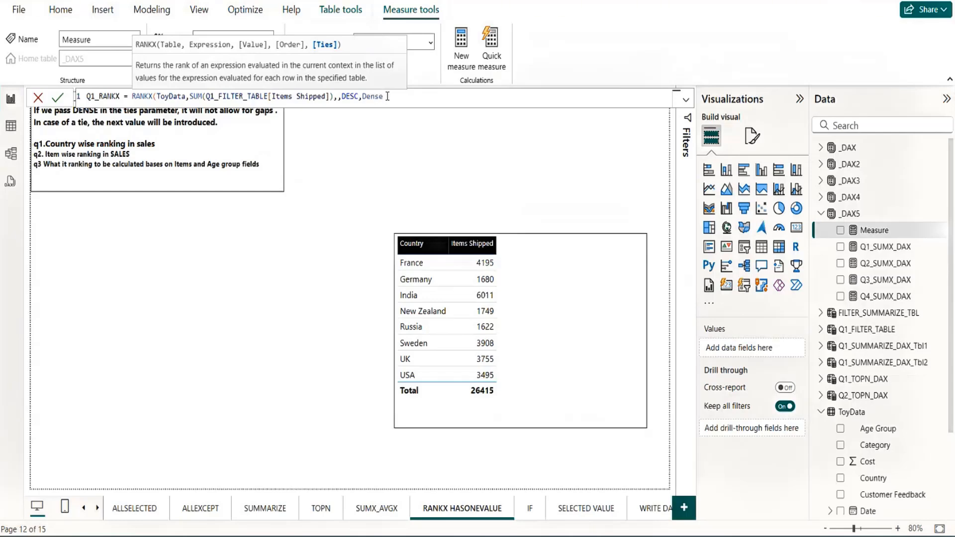
{"action": "key", "text": "BackSpace"}
{"action": "key", "text": "BackSpace"}
{"action": "key", "text": "BackSpace"}
{"action": "key", "text": "BackSpace"}
{"action": "key", "text": "BackSpace"}
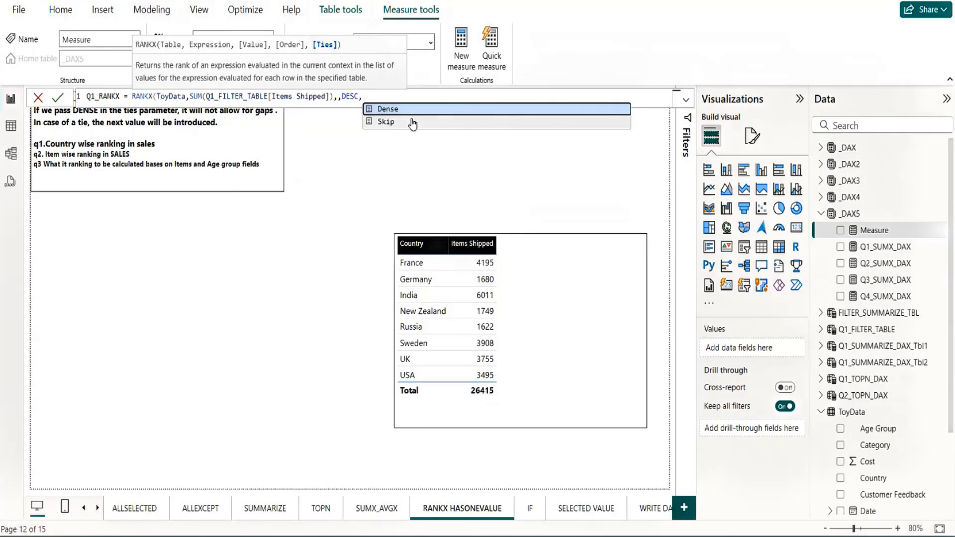
{"action": "left_click", "coordinate": [388, 109]}
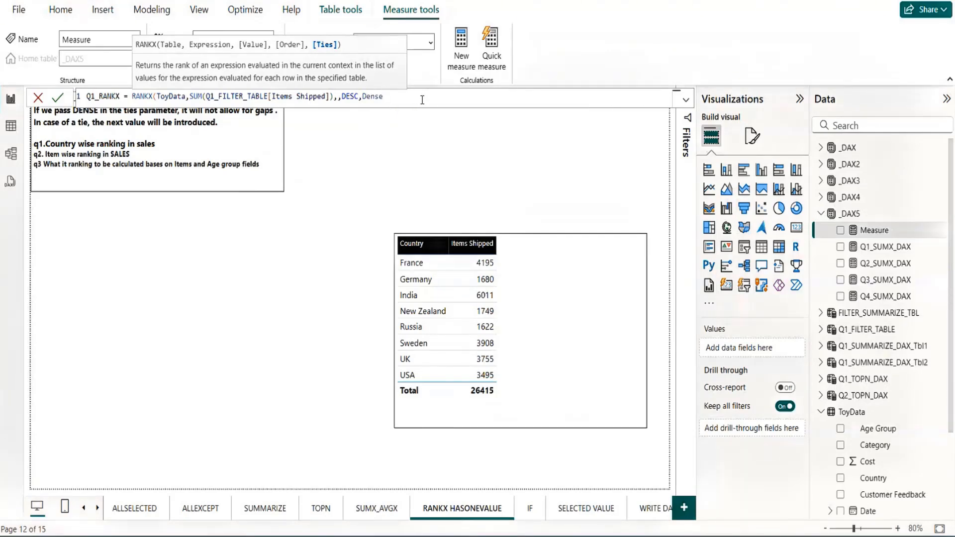
{"action": "type", "text": ")"}
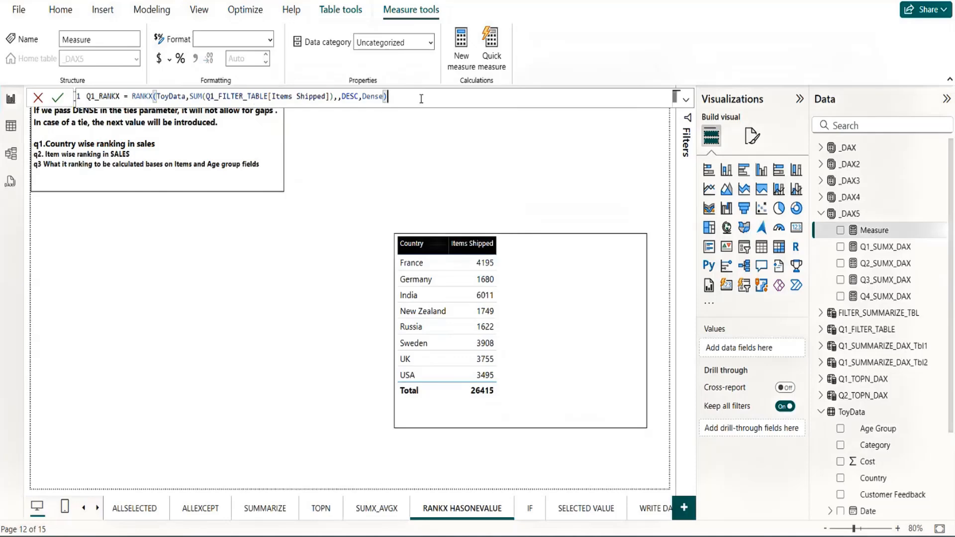
{"action": "key", "text": "Return"}
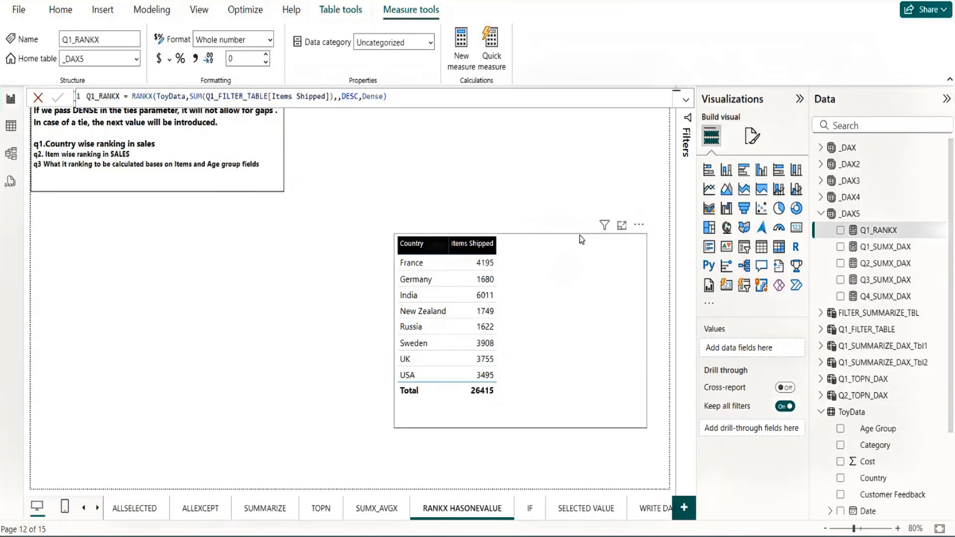
{"action": "left_click_drag", "start_coordinate": [638, 227], "coordinate": [594, 180]}
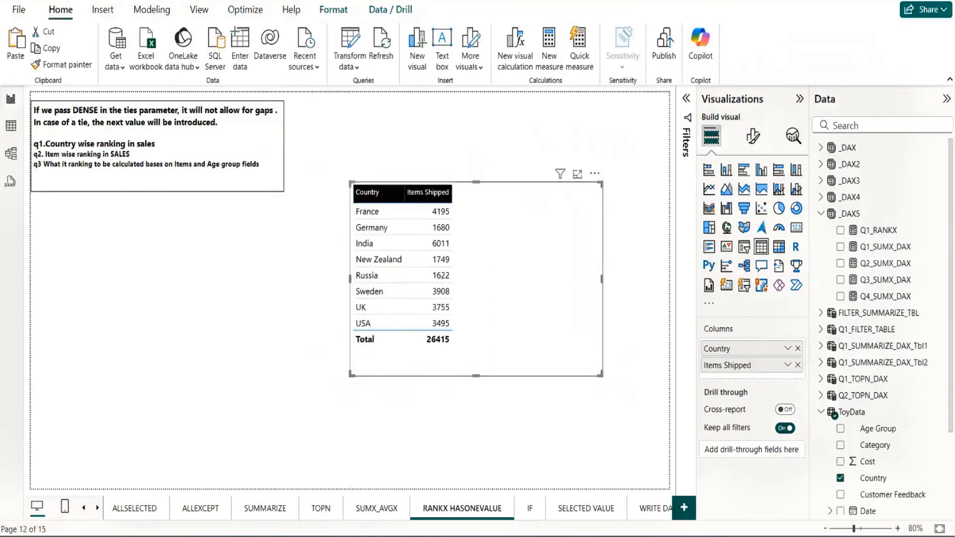
Step: Switch to the copy Day7 report, search its fields for RANK on the RANKX page and clear the search
{"action": "mouse_move", "coordinate": [560, 536]}
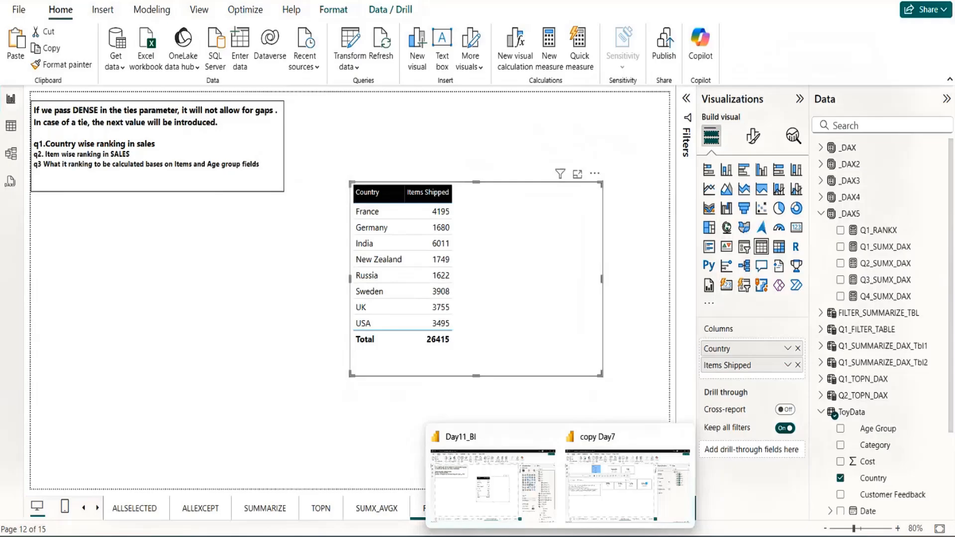
{"action": "left_click", "coordinate": [605, 510]}
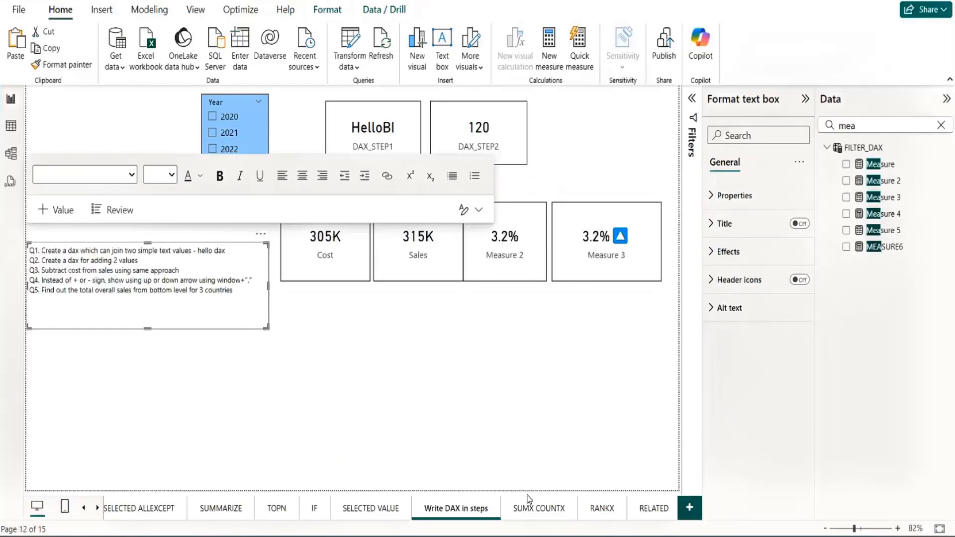
{"action": "left_click", "coordinate": [592, 507]}
{"action": "left_click", "coordinate": [940, 126]}
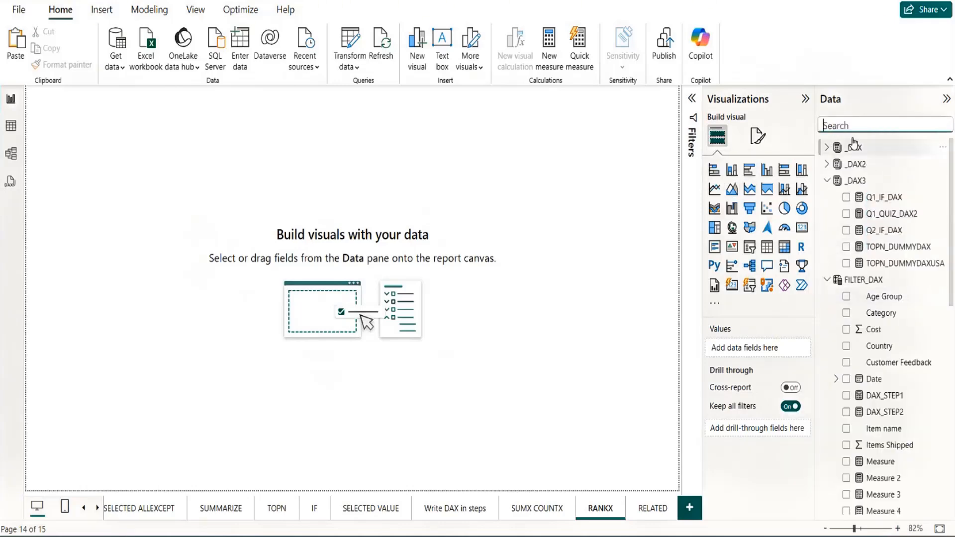
{"action": "type", "text": "RANK"}
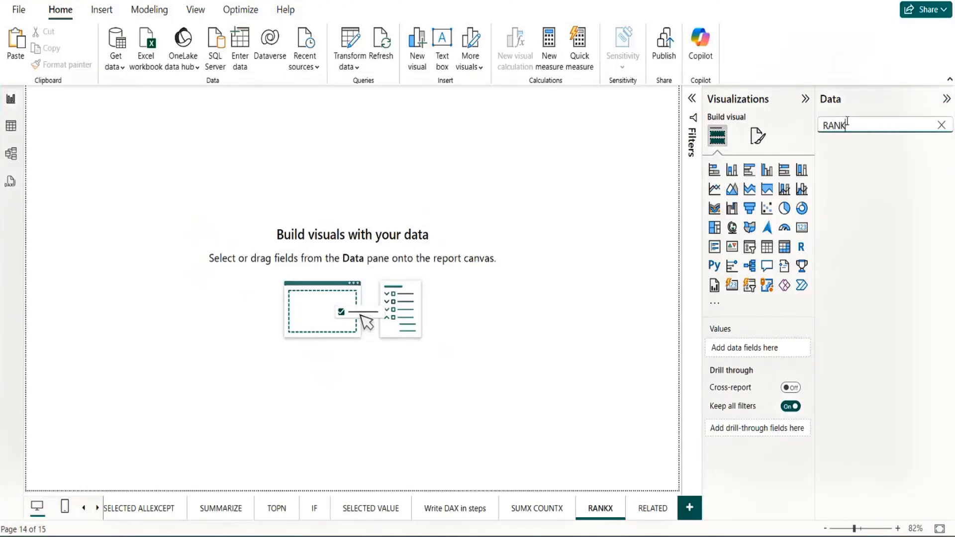
{"action": "key", "text": "BackSpace"}
{"action": "key", "text": "BackSpace"}
{"action": "key", "text": "BackSpace"}
{"action": "key", "text": "BackSpace"}
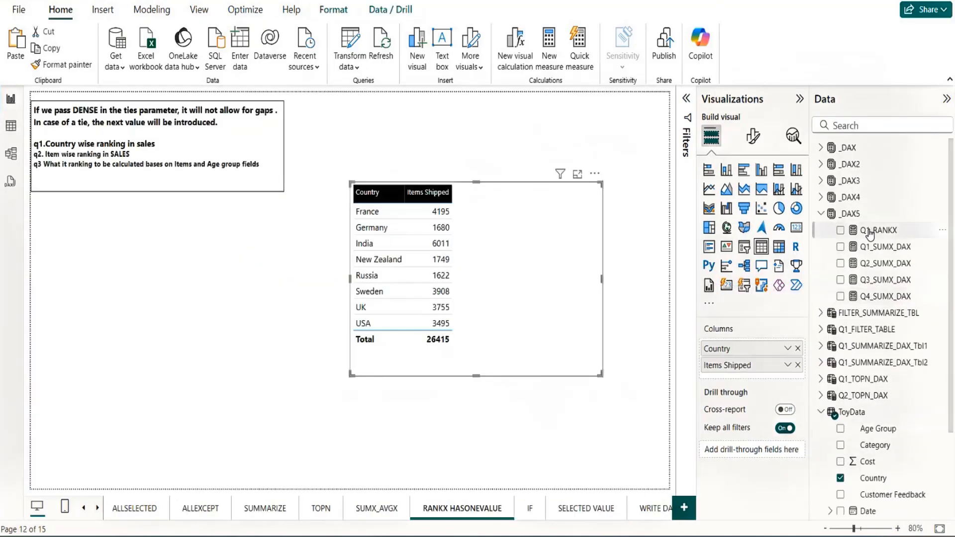
Step: Add Q1_RANKX as a third column of the country table in the Day11_BI report and move the table lower on the page
{"action": "left_click", "coordinate": [869, 231]}
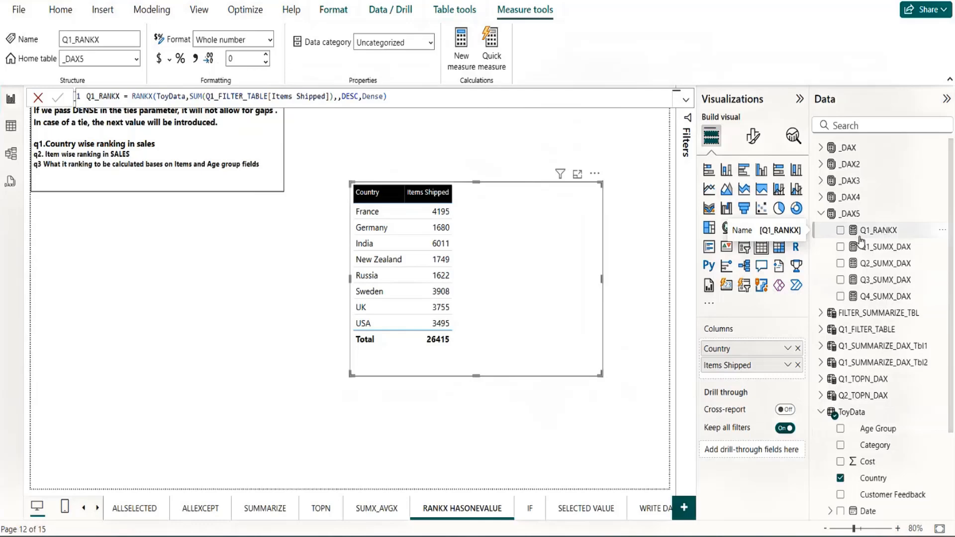
{"action": "left_click_drag", "start_coordinate": [861, 240], "coordinate": [530, 262]}
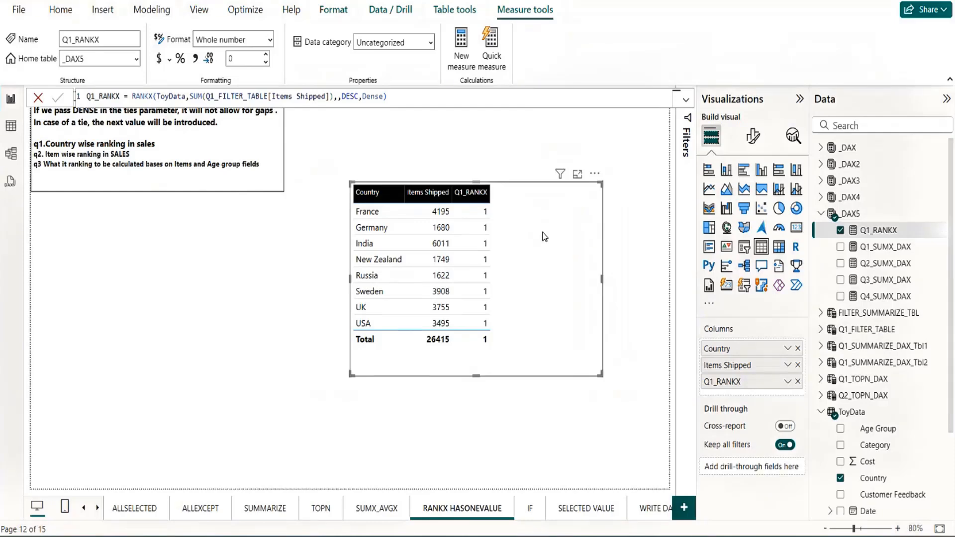
{"action": "left_click_drag", "start_coordinate": [543, 238], "coordinate": [547, 287]}
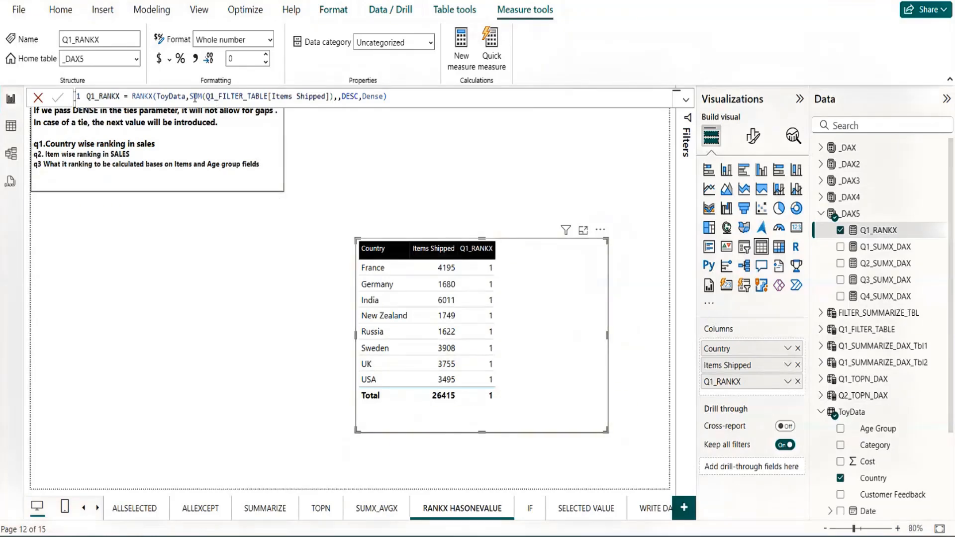
Step: Wrap the ToyData argument of the Q1_RANKX formula in ALL(ToyData) and commit the measure
{"action": "left_click", "coordinate": [159, 96]}
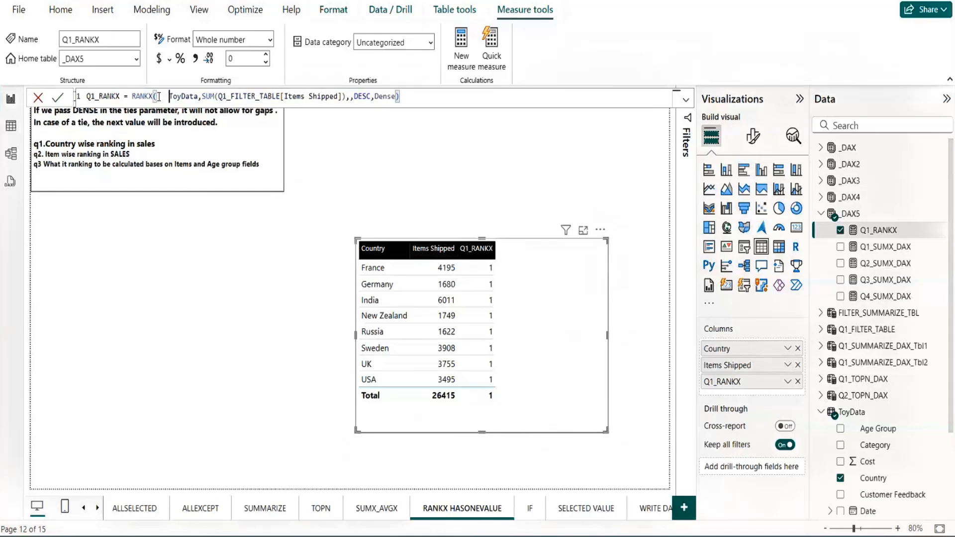
{"action": "type", "text": "ALL"}
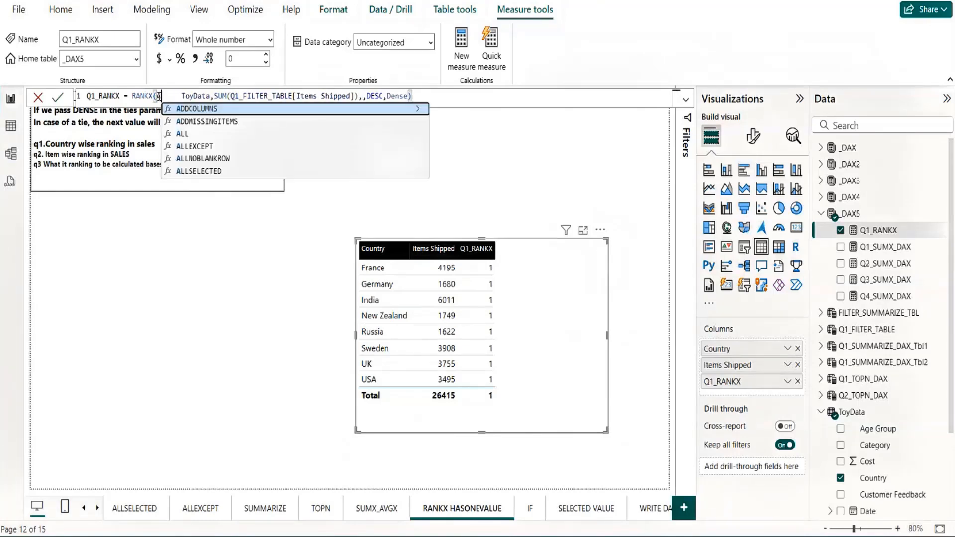
{"action": "type", "text": "("}
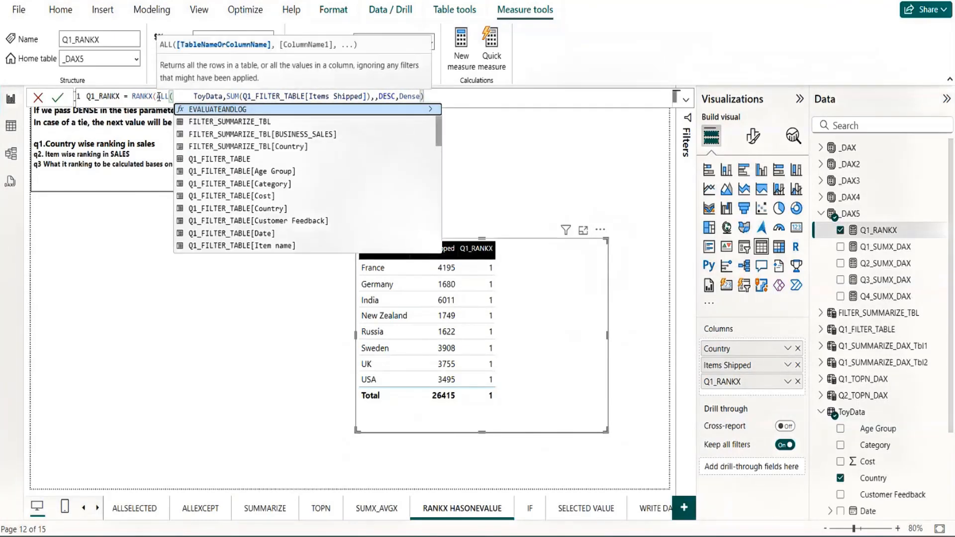
{"action": "left_click", "coordinate": [194, 97]}
{"action": "key", "text": "BackSpace"}
{"action": "key", "text": "BackSpace"}
{"action": "key", "text": "BackSpace"}
{"action": "key", "text": "BackSpace"}
{"action": "key", "text": "BackSpace"}
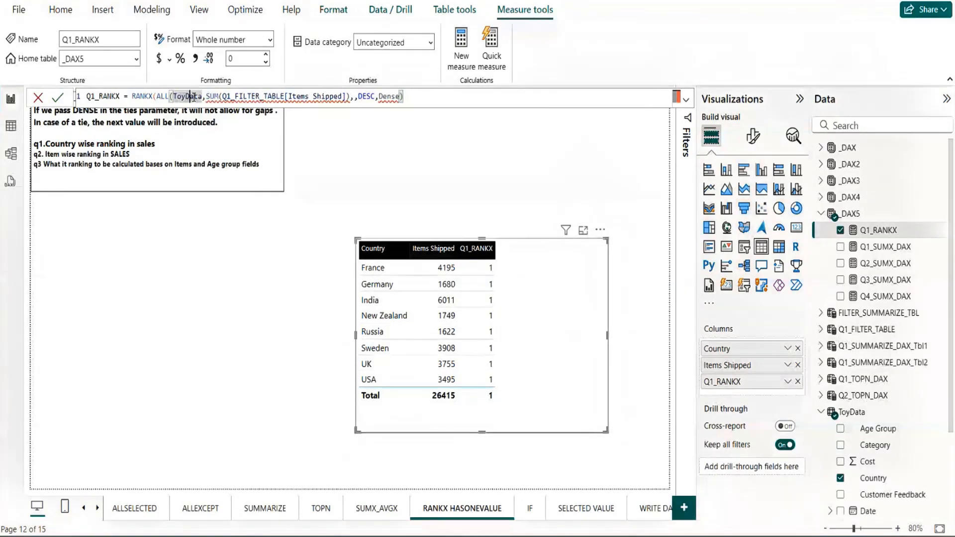
{"action": "type", "text": ")"}
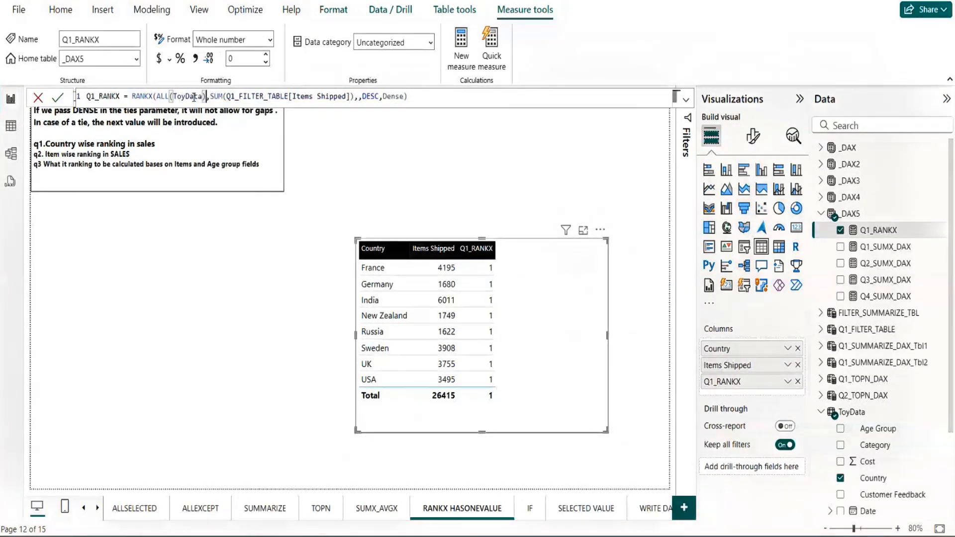
{"action": "left_click", "coordinate": [452, 94]}
{"action": "key", "text": "Return"}
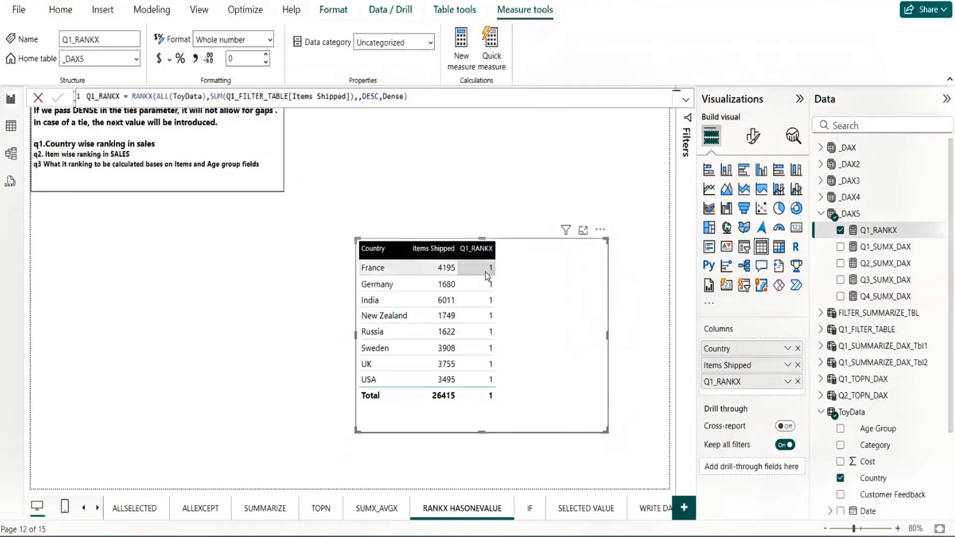
Step: Change the ALL argument in the Q1_RANKX formula to the ToyData[Country] column and commit the measure
{"action": "double_click", "coordinate": [204, 96]}
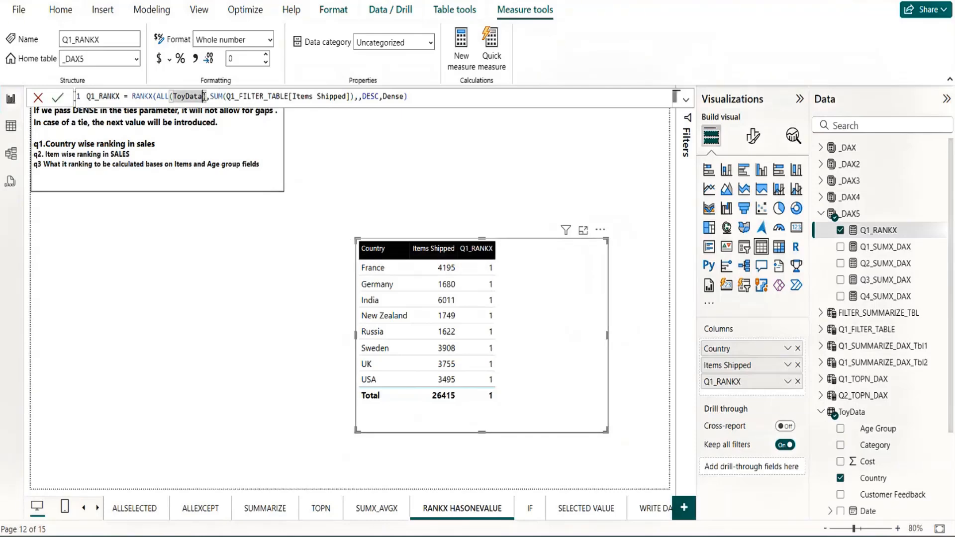
{"action": "type", "text": "ToyDat"}
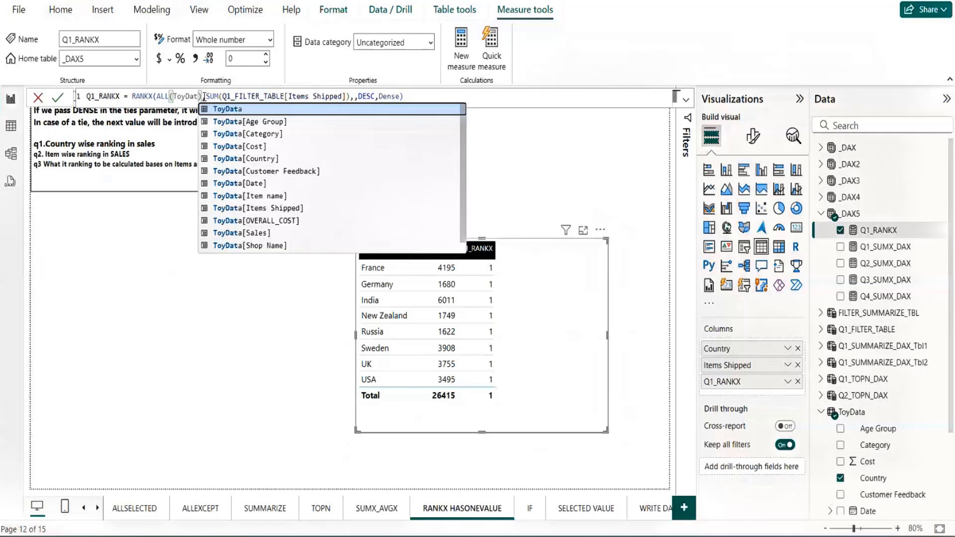
{"action": "key", "text": "BackSpace"}
{"action": "key", "text": "BackSpace"}
{"action": "key", "text": "BackSpace"}
{"action": "key", "text": "BackSpace"}
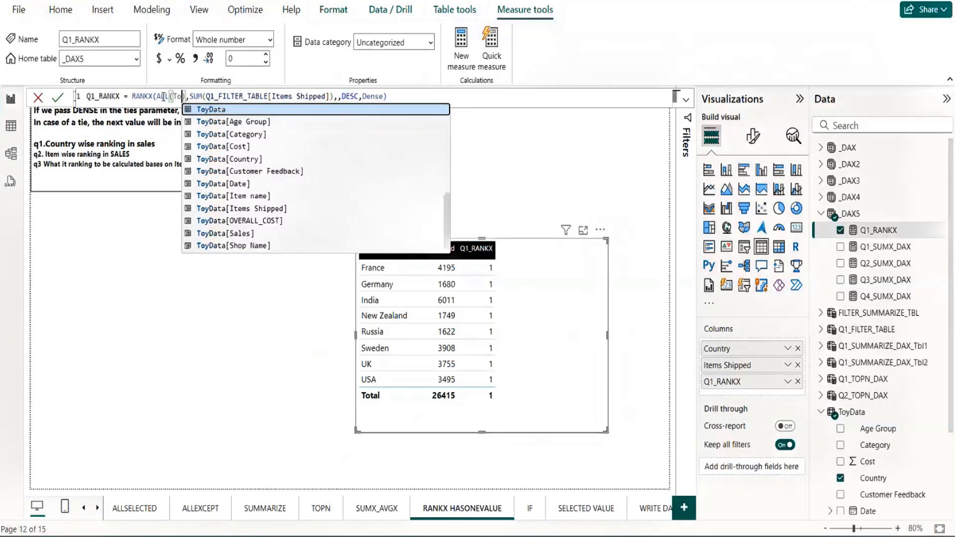
{"action": "key", "text": "BackSpace"}
{"action": "key", "text": "BackSpace"}
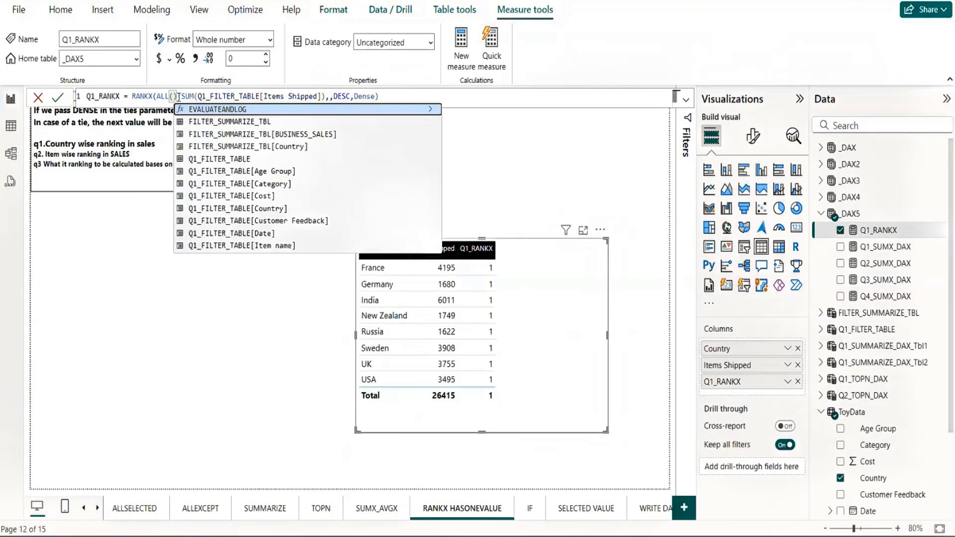
{"action": "key", "text": "BackSpace"}
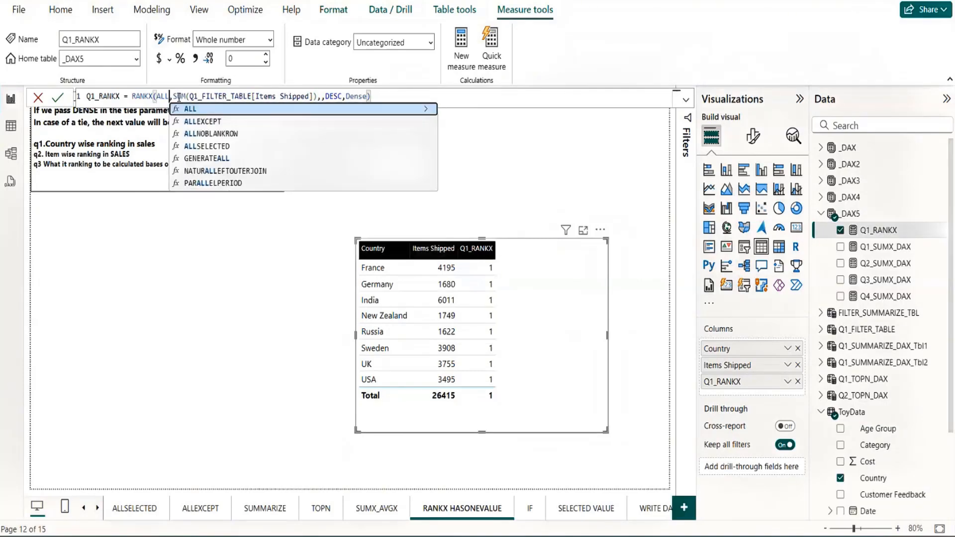
{"action": "type", "text": "("}
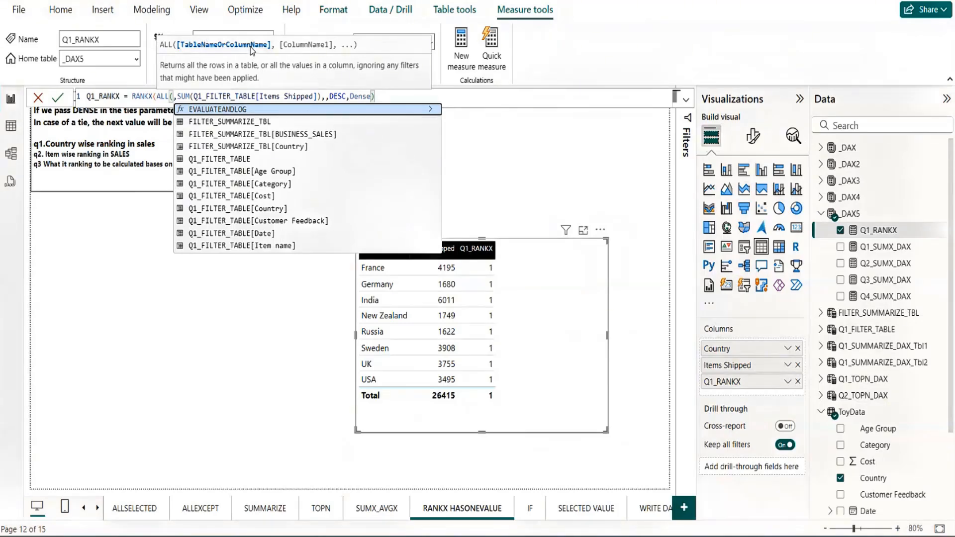
{"action": "type", "text": "COUNTRY"}
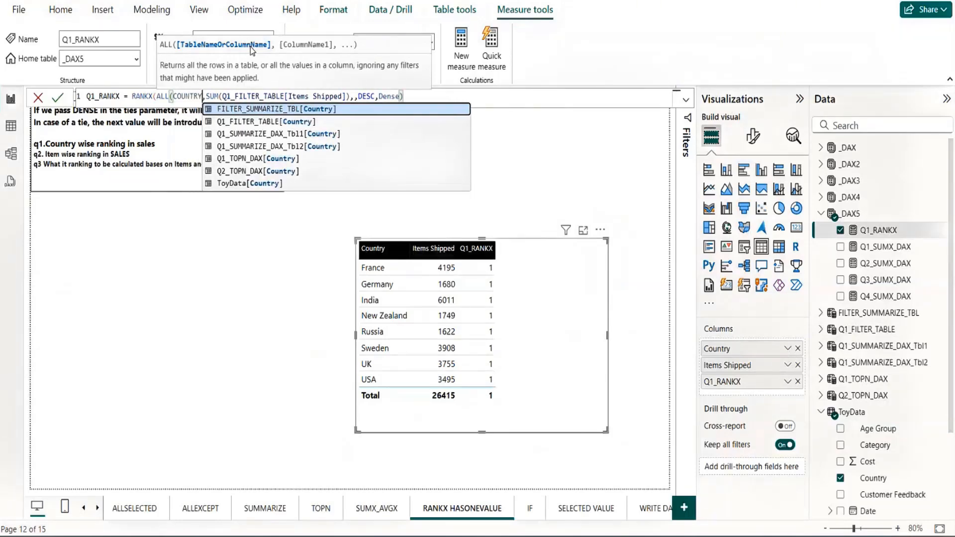
{"action": "key", "text": "Down"}
{"action": "key", "text": "Down"}
{"action": "key", "text": "Down"}
{"action": "key", "text": "Down"}
{"action": "key", "text": "Down"}
{"action": "key", "text": "Down"}
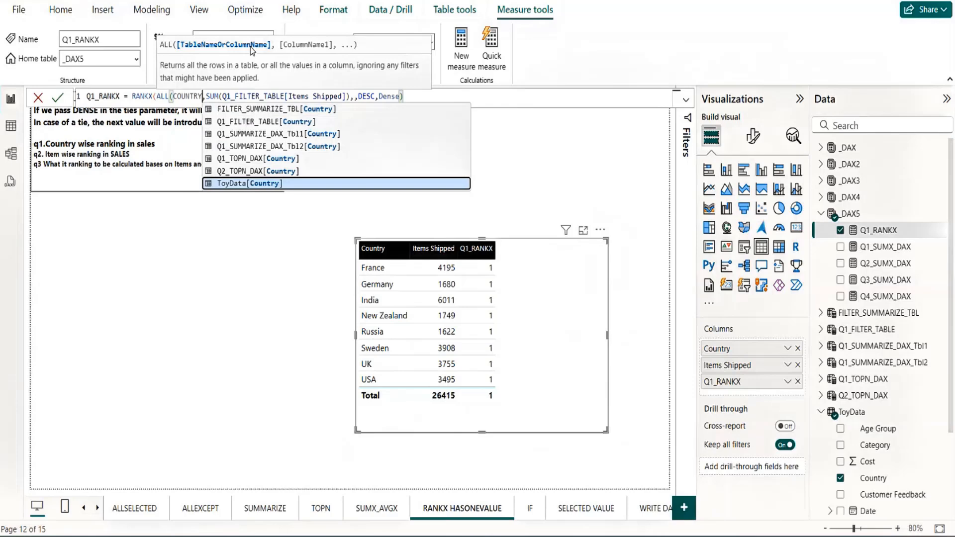
{"action": "key", "text": "Tab"}
{"action": "type", "text": ")"}
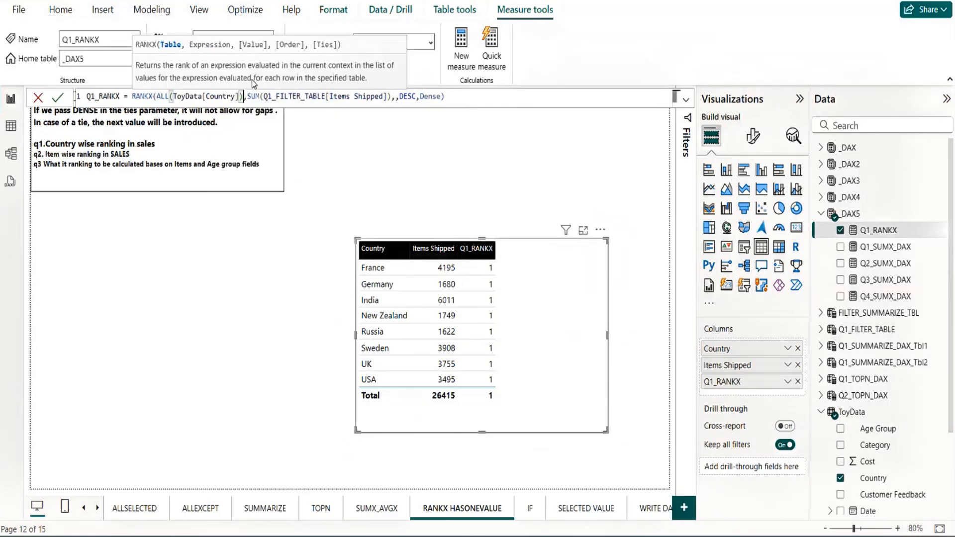
{"action": "key", "text": "Return"}
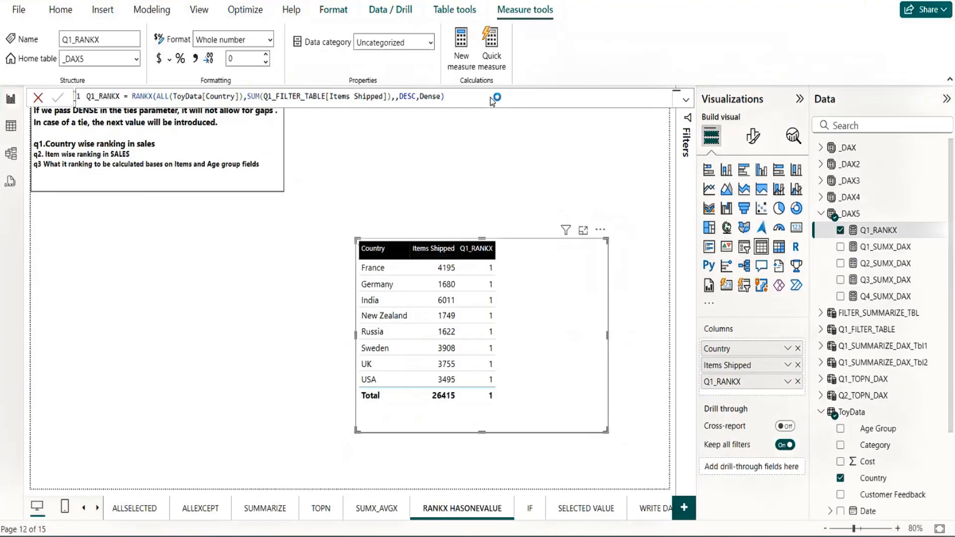
Step: Delete the SUM(Q1_FILTER_TABLE[Items Shipped]) expression from the Q1_RANKX formula
{"action": "double_click", "coordinate": [260, 96]}
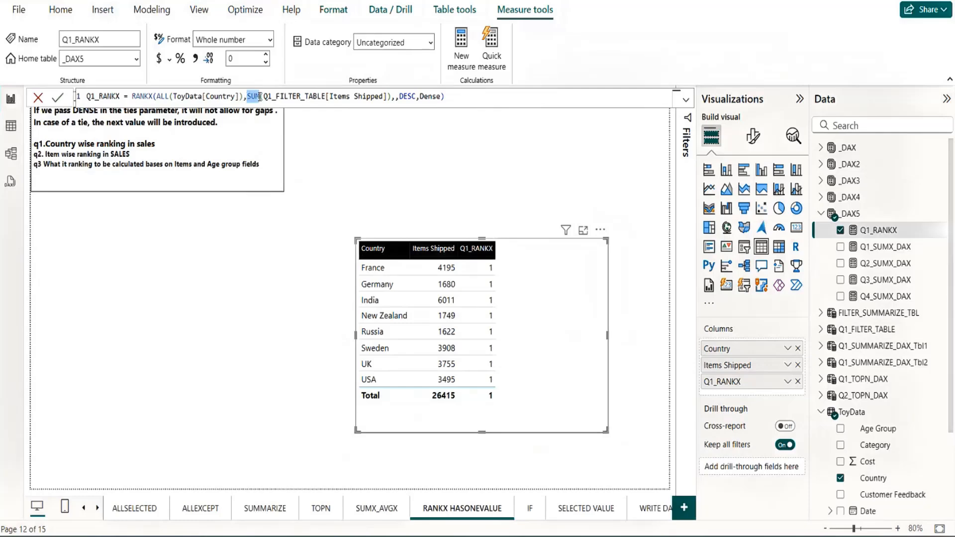
{"action": "left_click", "coordinate": [322, 99], "text": "shift"}
{"action": "key", "text": "BackSpace"}
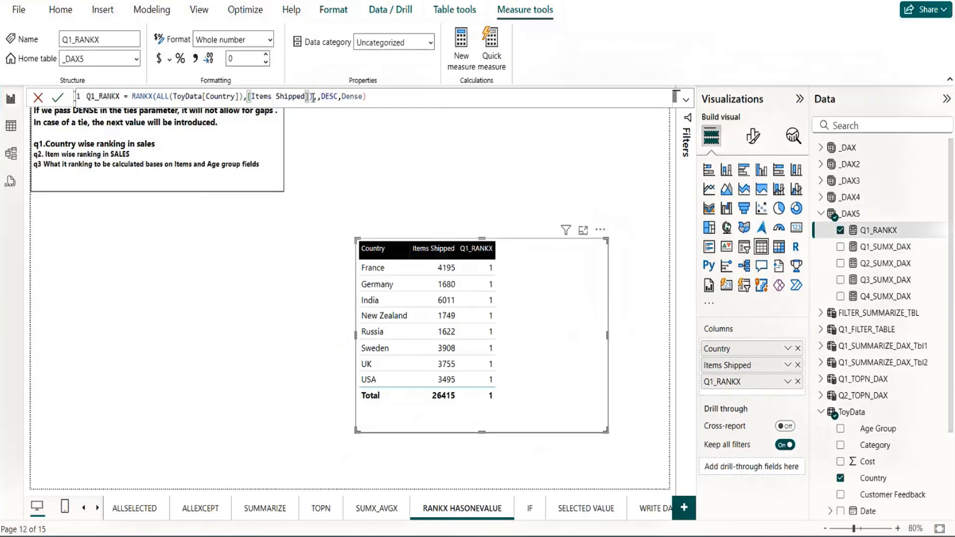
{"action": "left_click", "coordinate": [308, 96]}
{"action": "key", "text": "BackSpace"}
{"action": "key", "text": "BackSpace"}
{"action": "key", "text": "BackSpace"}
{"action": "key", "text": "BackSpace"}
{"action": "key", "text": "BackSpace"}
{"action": "key", "text": "BackSpace"}
{"action": "key", "text": "BackSpace"}
{"action": "key", "text": "BackSpace"}
{"action": "key", "text": "BackSpace"}
{"action": "key", "text": "BackSpace"}
{"action": "key", "text": "BackSpace"}
{"action": "key", "text": "BackSpace"}
{"action": "key", "text": "BackSpace"}
{"action": "key", "text": "BackSpace"}
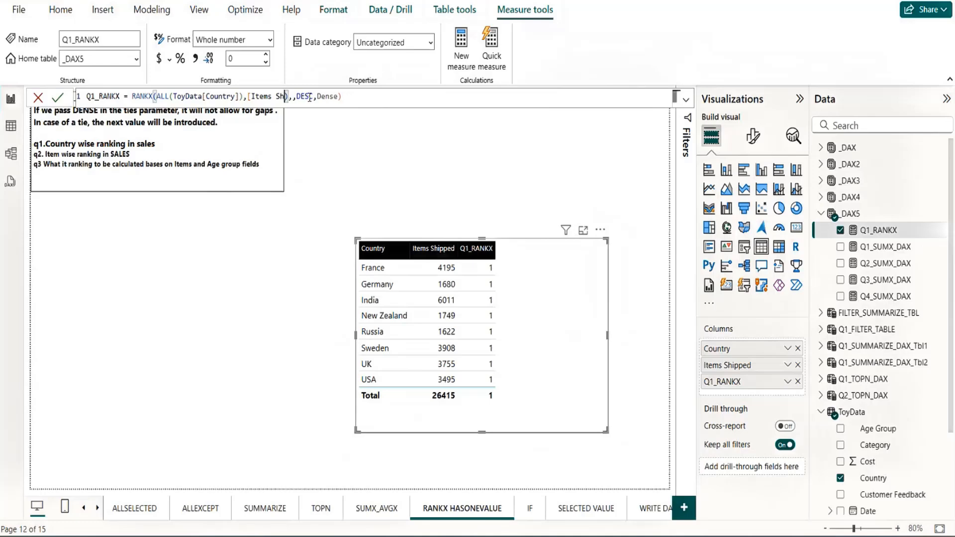
{"action": "key", "text": "BackSpace"}
{"action": "key", "text": "BackSpace"}
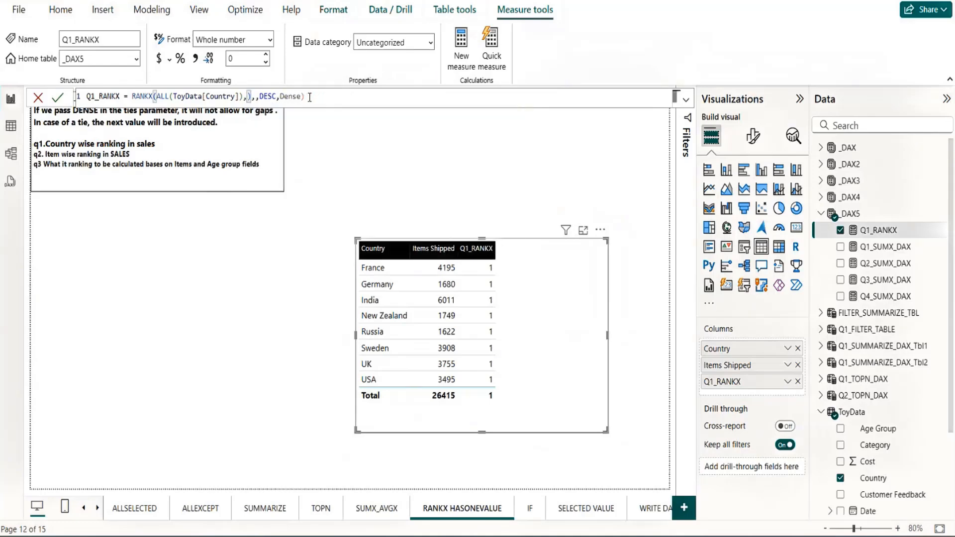
Step: Insert the [TOTAL_ITEMSHIPPED_DAX] measure as the RANKX expression, directly followed by DESC and Dense, and commit Q1_RANKX
{"action": "type", "text": "ITEM"}
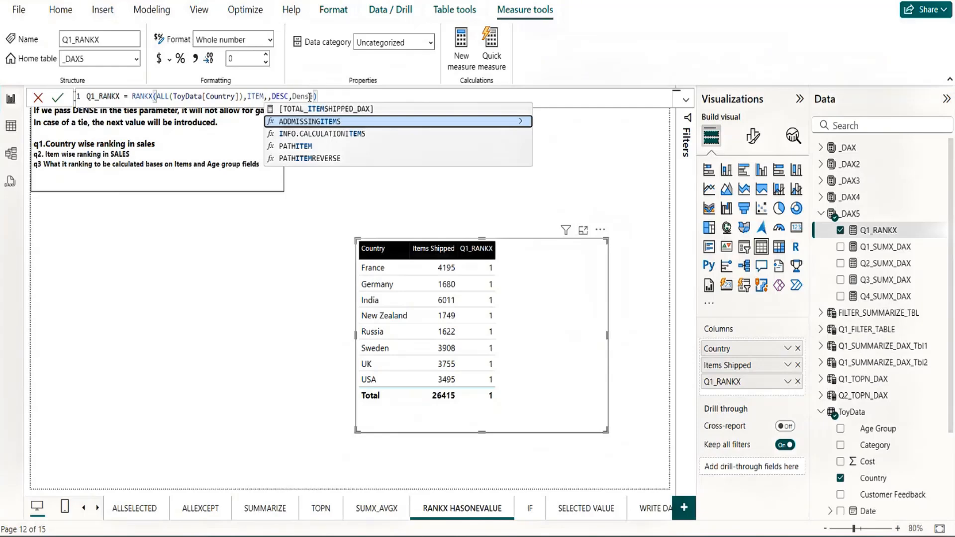
{"action": "key", "text": "BackSpace"}
{"action": "key", "text": "BackSpace"}
{"action": "key", "text": "BackSpace"}
{"action": "key", "text": "BackSpace"}
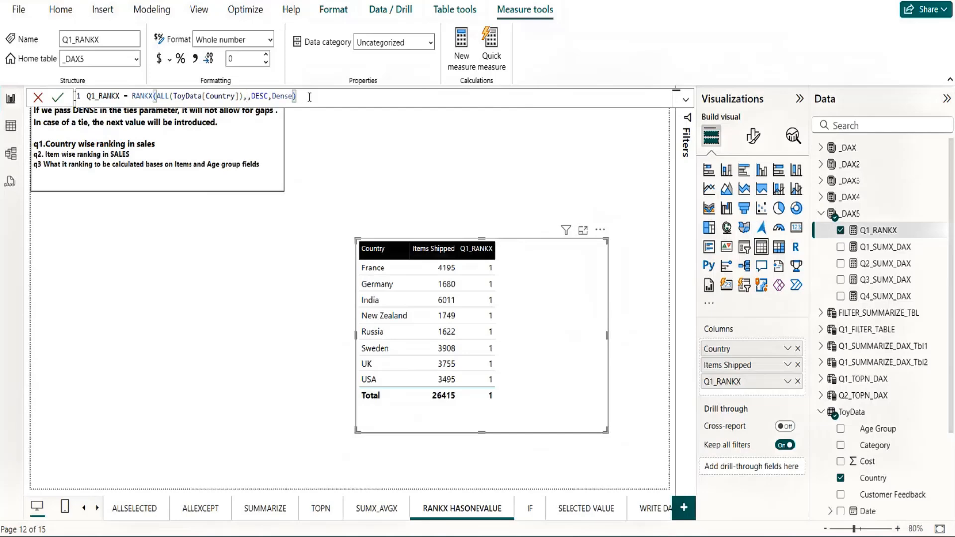
{"action": "type", "text": "ITEM"}
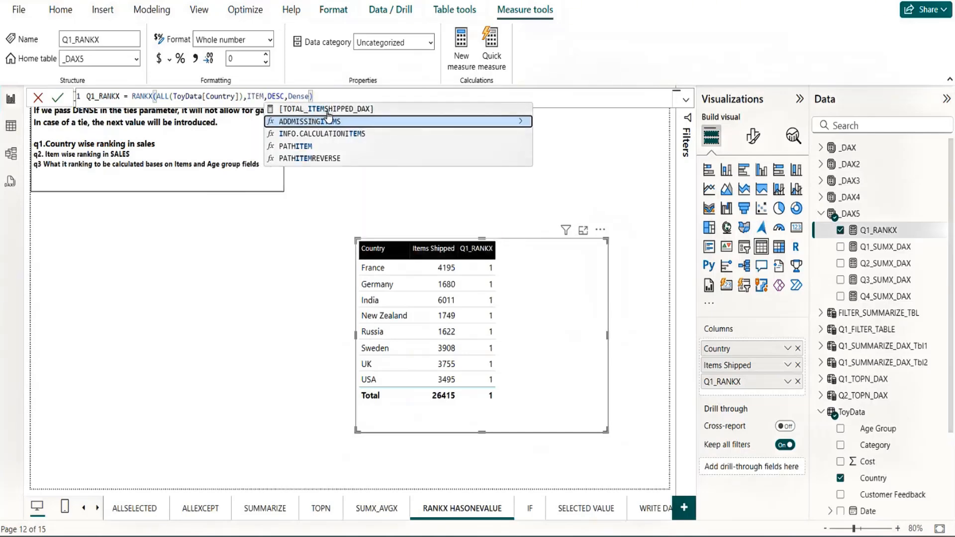
{"action": "left_click", "coordinate": [326, 111]}
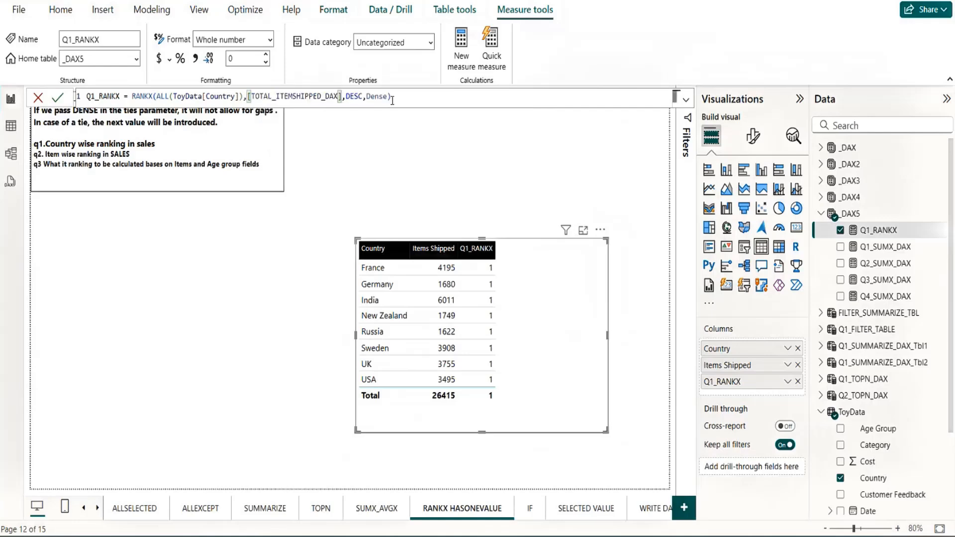
{"action": "left_click", "coordinate": [413, 95]}
{"action": "key", "text": "Return"}
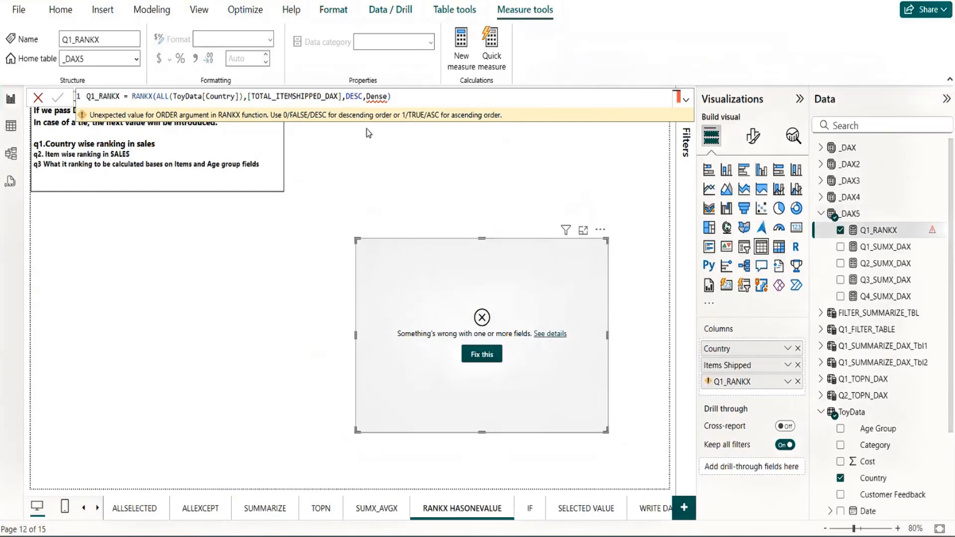
Step: Search the fields for ITEM and open the formula of the TOTAL_ITEMSHIPPED_DAX measure
{"action": "left_click", "coordinate": [845, 125]}
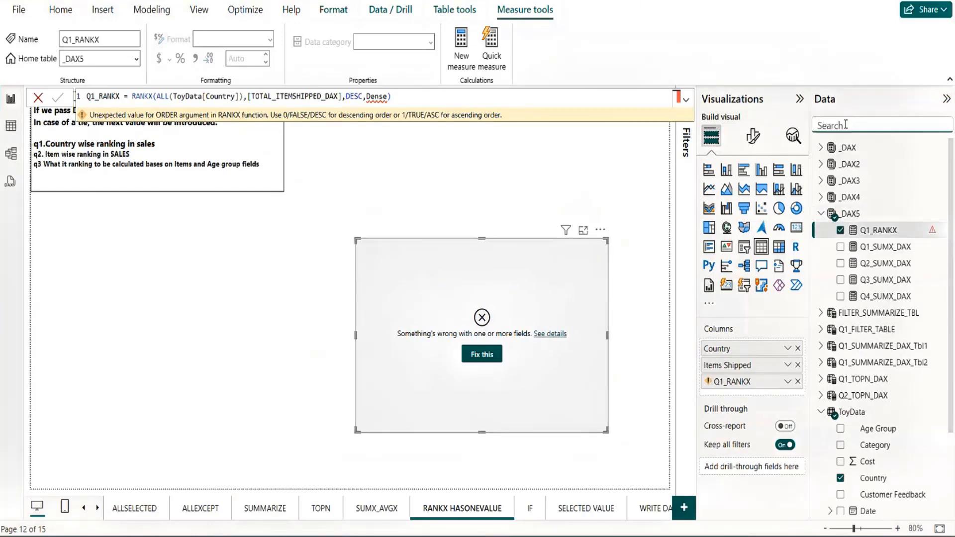
{"action": "type", "text": "ITEM"}
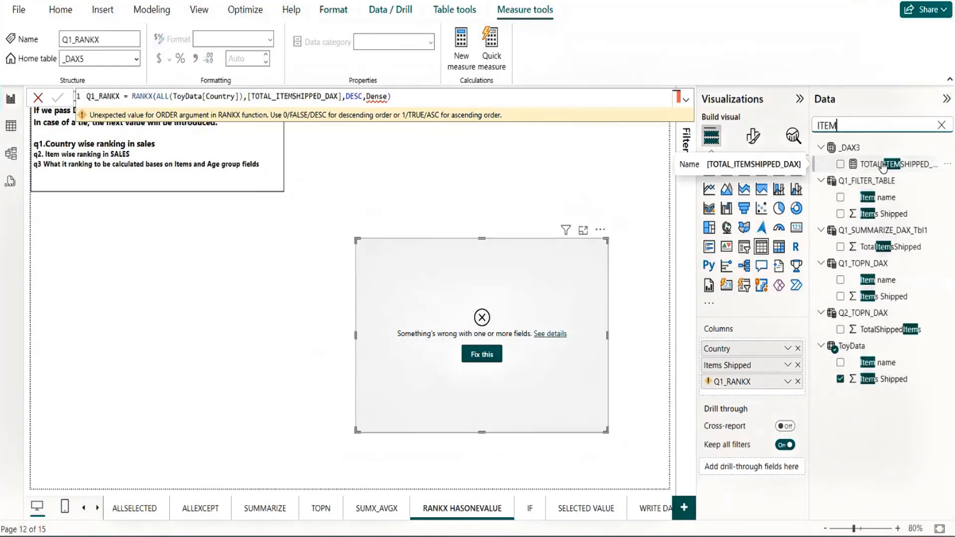
{"action": "left_click", "coordinate": [883, 166]}
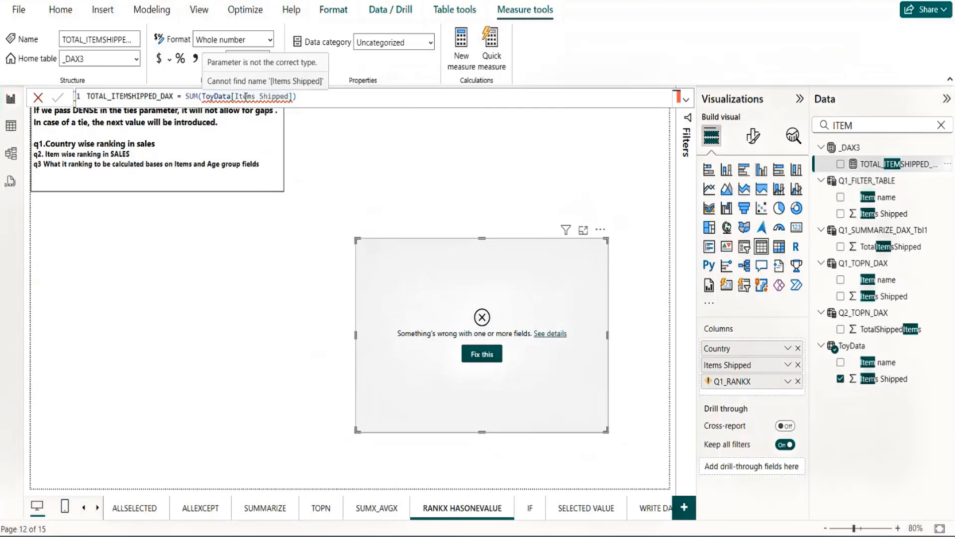
Step: Re-enter the Items Shipped column of ToyData inside the SUM of TOTAL_ITEMSHIPPED_DAX and commit the measure
{"action": "left_click", "coordinate": [290, 96]}
{"action": "key", "text": "BackSpace"}
{"action": "key", "text": "BackSpace"}
{"action": "key", "text": "BackSpace"}
{"action": "key", "text": "BackSpace"}
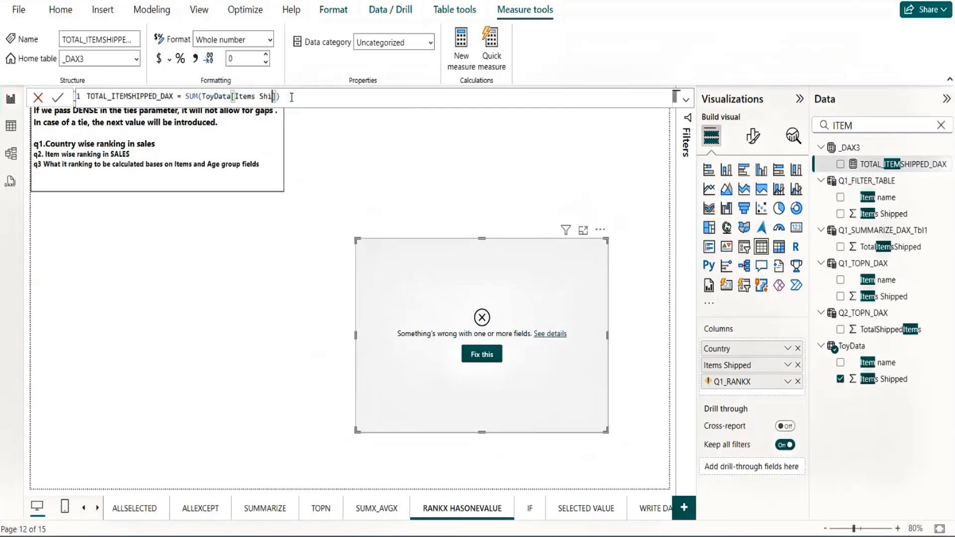
{"action": "key", "text": "BackSpace"}
{"action": "key", "text": "BackSpace"}
{"action": "key", "text": "BackSpace"}
{"action": "key", "text": "BackSpace"}
{"action": "key", "text": "BackSpace"}
{"action": "key", "text": "BackSpace"}
{"action": "key", "text": "BackSpace"}
{"action": "key", "text": "BackSpace"}
{"action": "key", "text": "BackSpace"}
{"action": "key", "text": "BackSpace"}
{"action": "type", "text": "(I"}
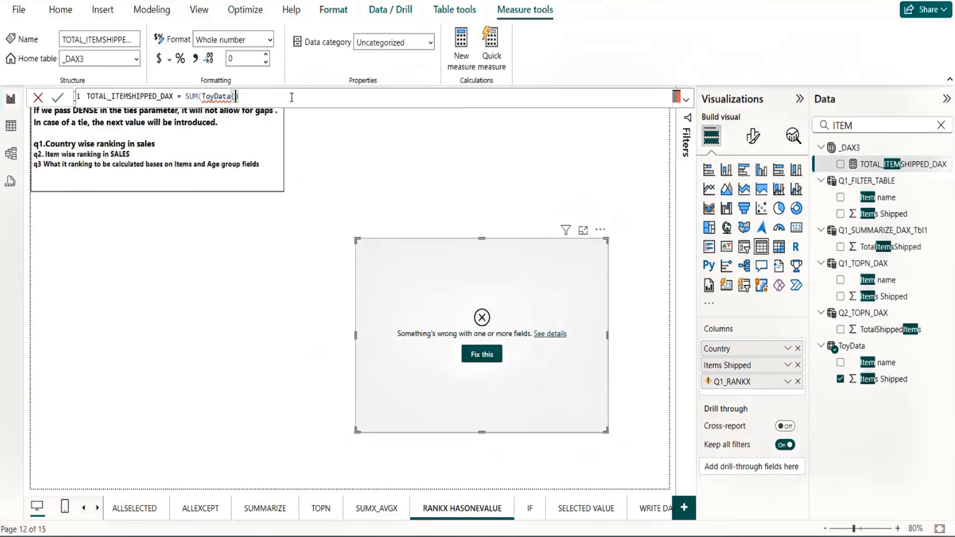
{"action": "key", "text": "BackSpace"}
{"action": "key", "text": "BackSpace"}
{"action": "type", "text": "[ITE"}
{"action": "key", "text": "BackSpace"}
{"action": "key", "text": "BackSpace"}
{"action": "key", "text": "BackSpace"}
{"action": "type", "text": "ITEM"}
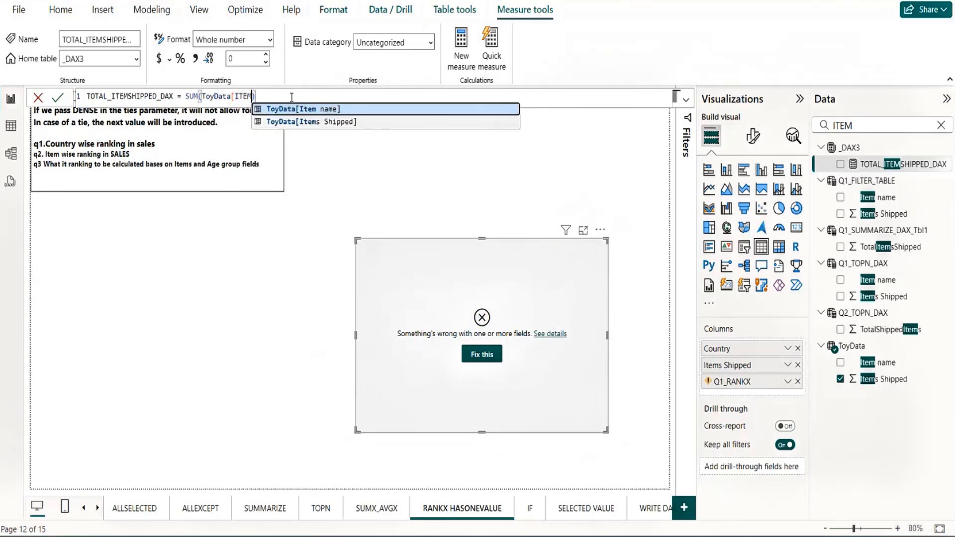
{"action": "key", "text": "Down"}
{"action": "key", "text": "Tab"}
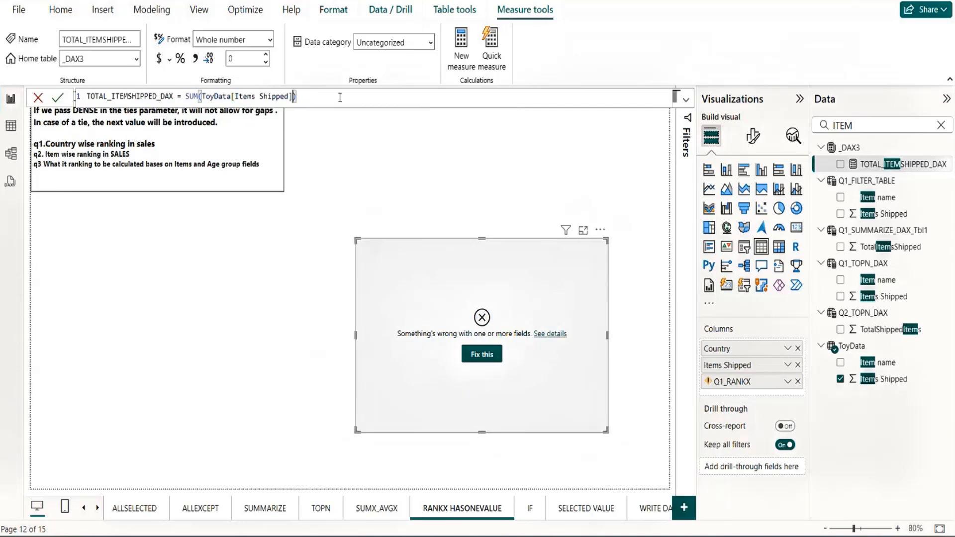
{"action": "key", "text": "Return"}
{"action": "left_click", "coordinate": [333, 97]}
Step: Add TOTAL_ITEMSHIPPED_DAX to the page as a card above the country table and reselect the table
{"action": "left_click_drag", "start_coordinate": [871, 168], "coordinate": [543, 155]}
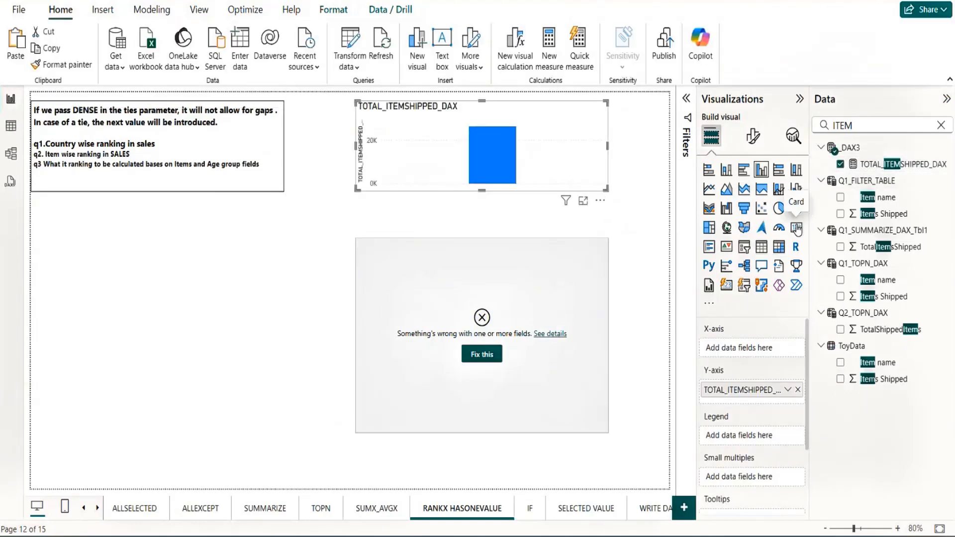
{"action": "left_click", "coordinate": [796, 227]}
{"action": "left_click", "coordinate": [520, 260]}
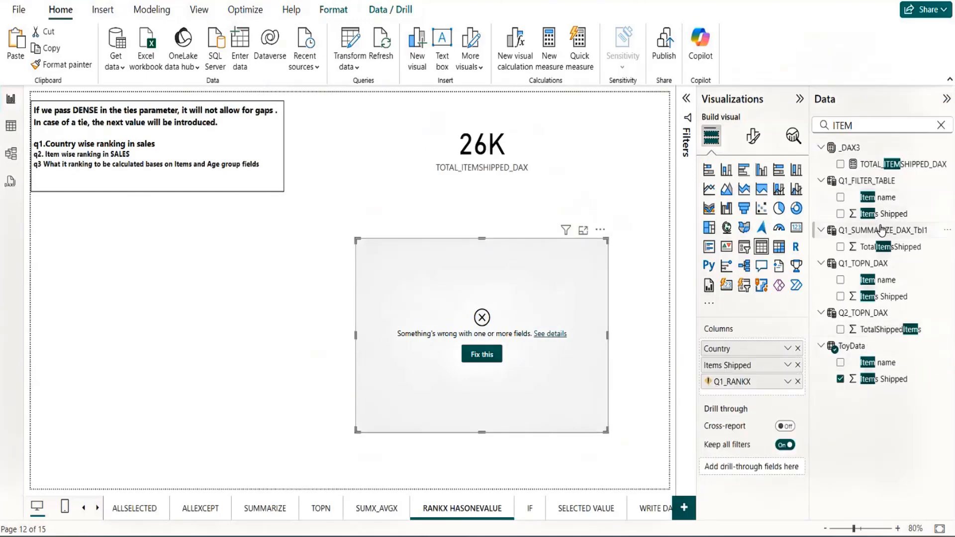
Step: Search the fields for RAN and open the formula of the Q1_RANKX measure
{"action": "mouse_move", "coordinate": [718, 386]}
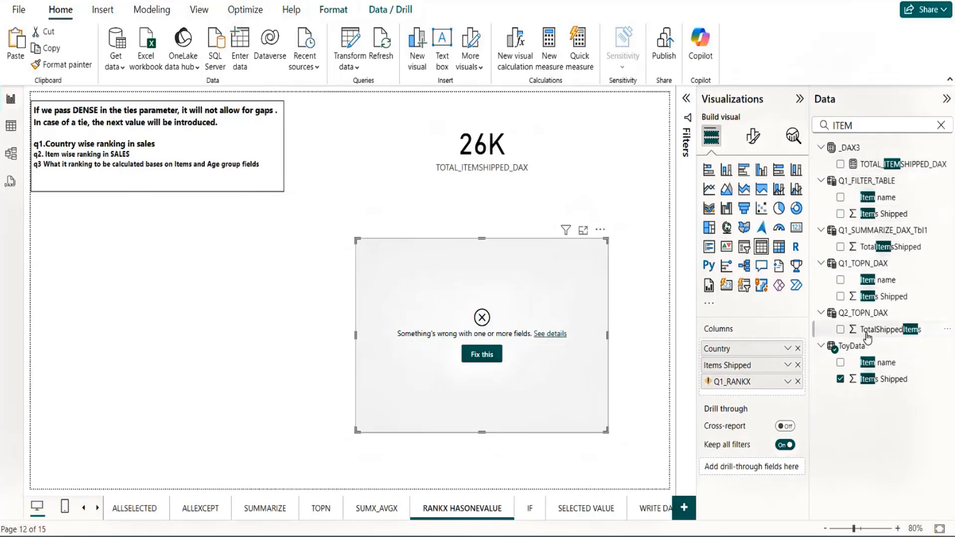
{"action": "double_click", "coordinate": [859, 125]}
{"action": "type", "text": "Q"}
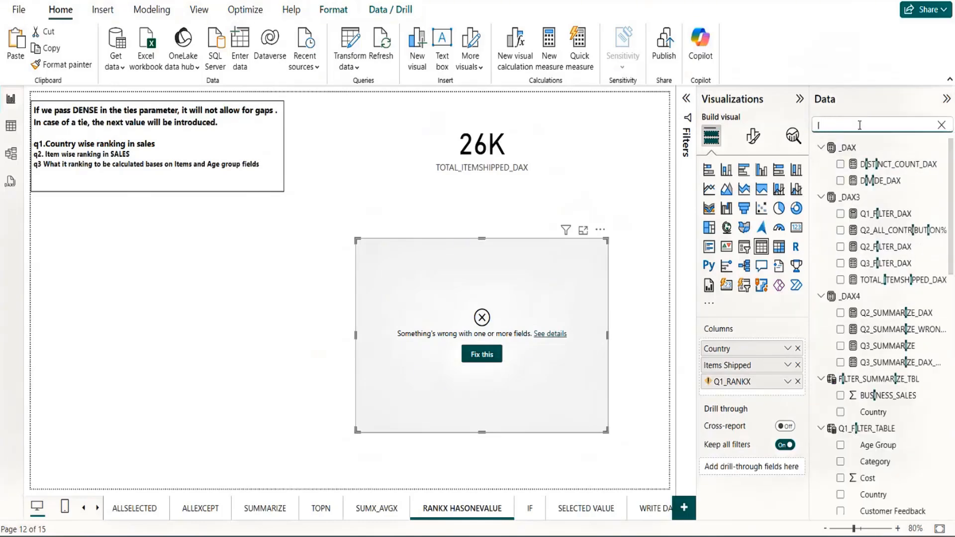
{"action": "type", "text": "Q"}
{"action": "key", "text": "BackSpace"}
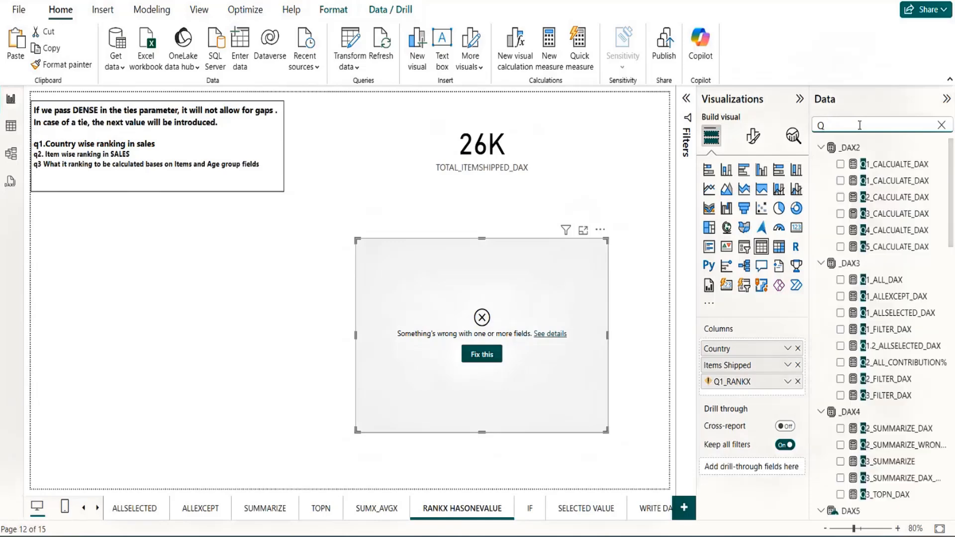
{"action": "key", "text": "BackSpace"}
{"action": "type", "text": "RAN"}
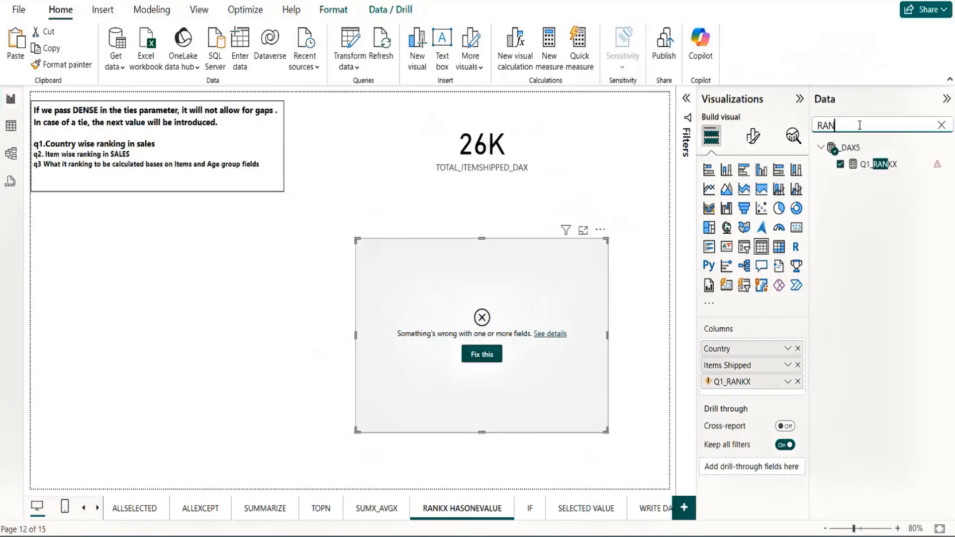
{"action": "left_click", "coordinate": [878, 164]}
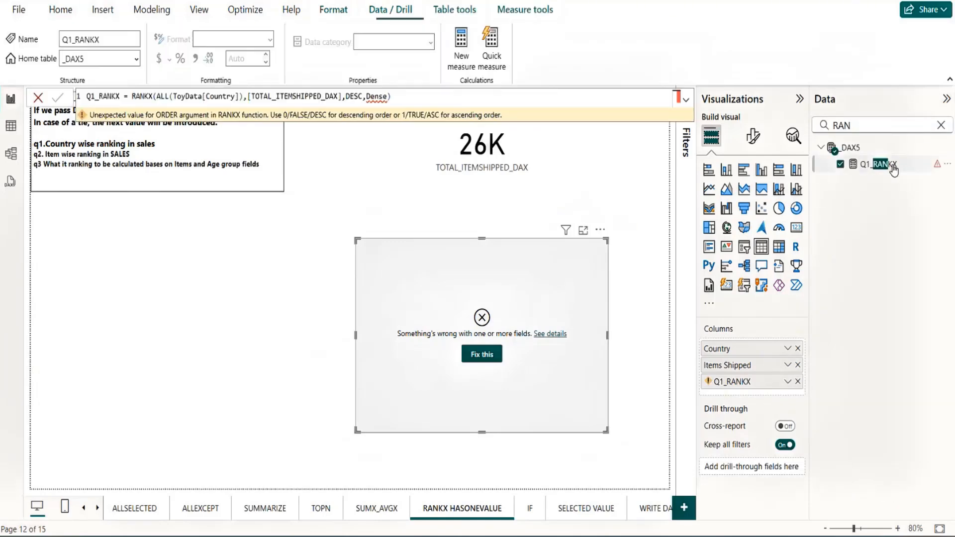
Step: Delete all the arguments that follow ALL(ToyData[Country]) in the Q1_RANKX formula, keeping the comma after it
{"action": "left_click", "coordinate": [406, 96]}
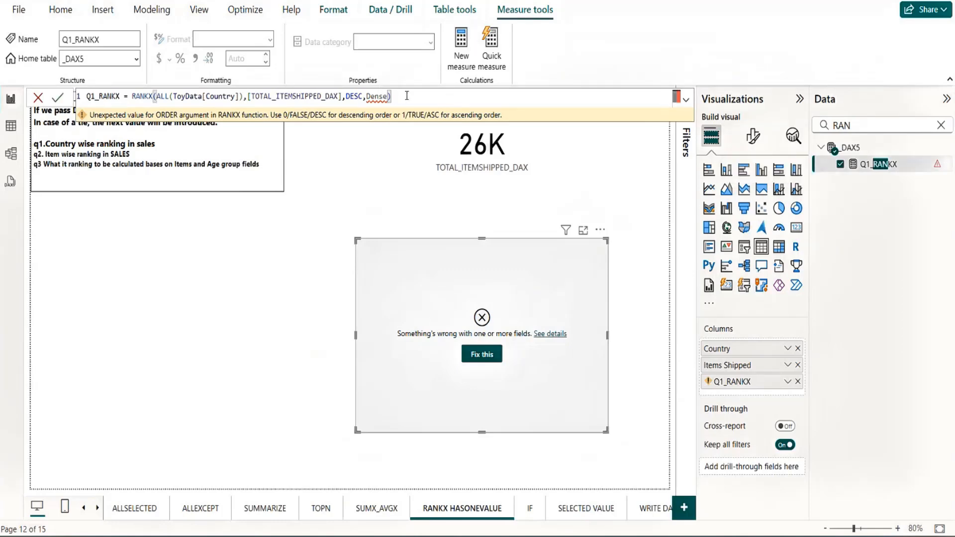
{"action": "type", "text": ")"}
{"action": "key", "text": "BackSpace"}
{"action": "key", "text": "BackSpace"}
{"action": "key", "text": "BackSpace"}
{"action": "key", "text": "BackSpace"}
{"action": "key", "text": "BackSpace"}
{"action": "key", "text": "BackSpace"}
{"action": "key", "text": "BackSpace"}
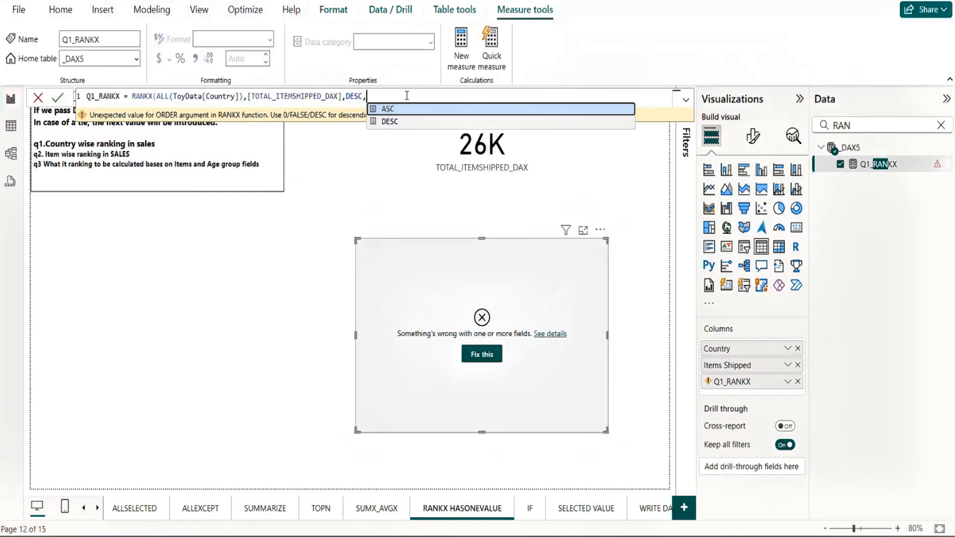
{"action": "key", "text": "BackSpace"}
{"action": "key", "text": "BackSpace"}
{"action": "key", "text": "BackSpace"}
{"action": "key", "text": "BackSpace"}
{"action": "key", "text": "BackSpace"}
{"action": "key", "text": "BackSpace"}
{"action": "key", "text": "BackSpace"}
{"action": "key", "text": "BackSpace"}
{"action": "key", "text": "BackSpace"}
{"action": "key", "text": "BackSpace"}
{"action": "key", "text": "BackSpace"}
{"action": "key", "text": "BackSpace"}
{"action": "key", "text": "BackSpace"}
{"action": "key", "text": "BackSpace"}
{"action": "key", "text": "BackSpace"}
{"action": "key", "text": "BackSpace"}
{"action": "key", "text": "BackSpace"}
{"action": "key", "text": "BackSpace"}
{"action": "key", "text": "BackSpace"}
{"action": "key", "text": "BackSpace"}
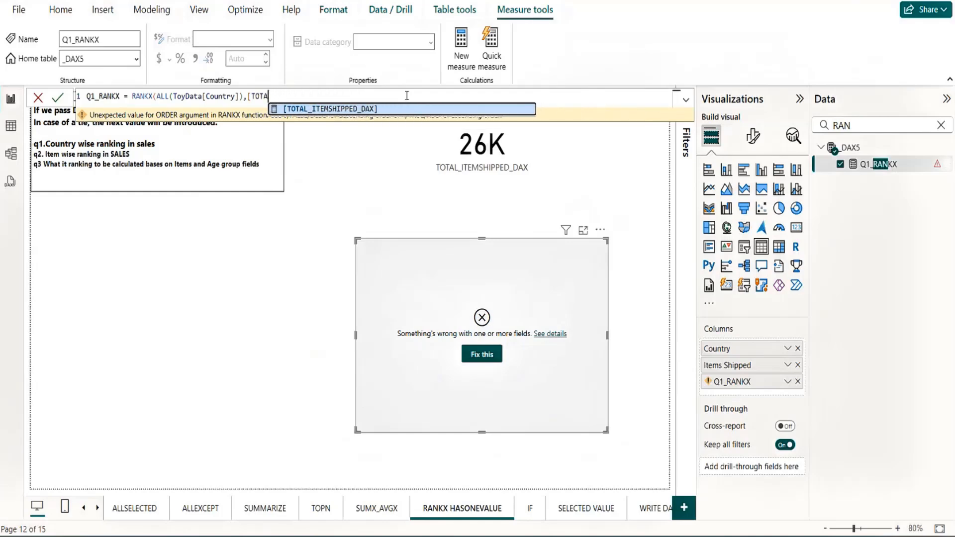
{"action": "key", "text": "BackSpace"}
{"action": "key", "text": "BackSpace"}
{"action": "key", "text": "BackSpace"}
{"action": "key", "text": "BackSpace"}
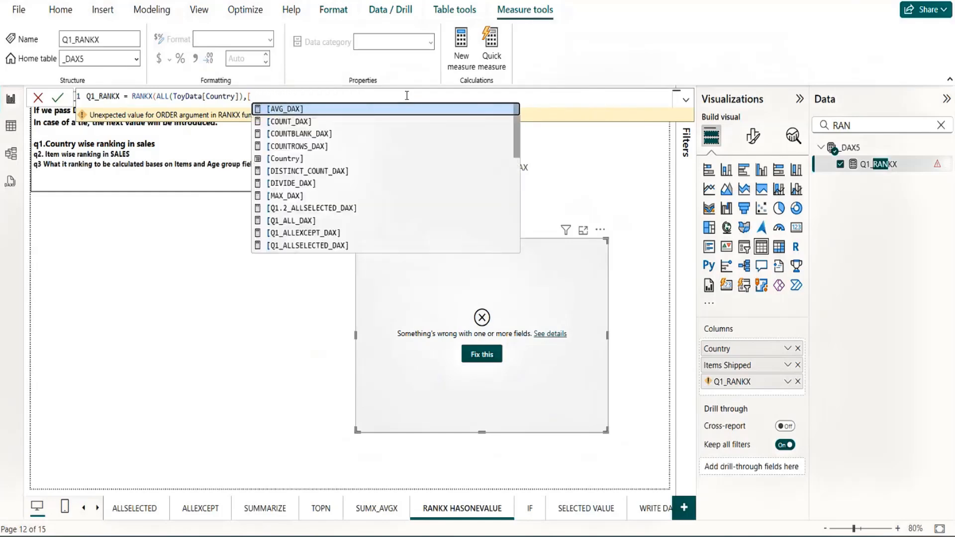
{"action": "key", "text": "BackSpace"}
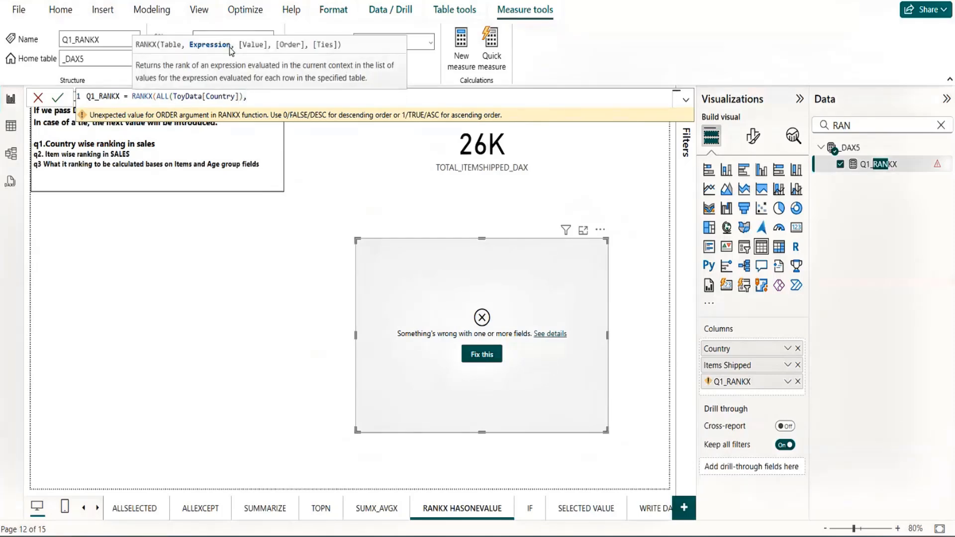
Step: Complete Q1_RANKX with [TOTAL_ITEMSHIPPED_DAX], an empty Value argument, DESC order and Dense ties, and commit the measure
{"action": "type", "text": "ITEM"}
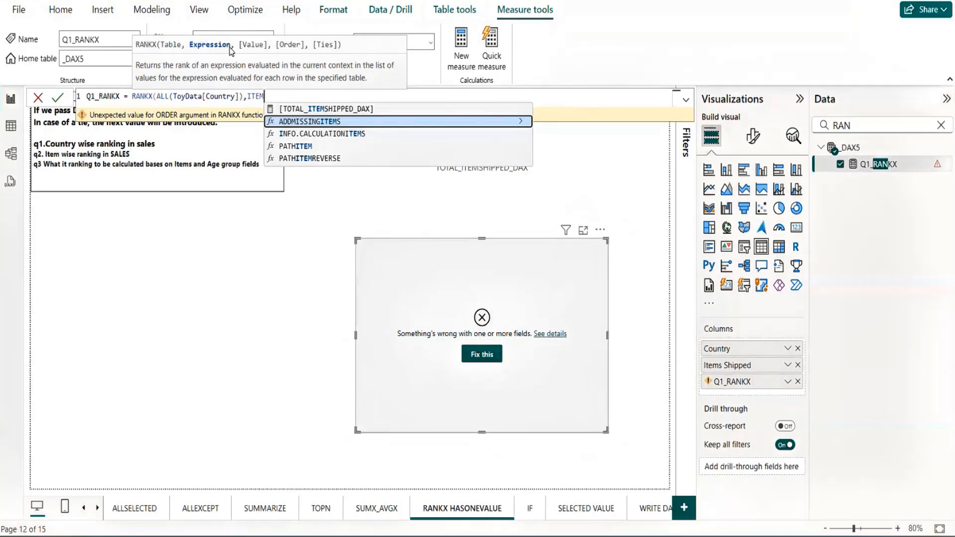
{"action": "key", "text": "Up"}
{"action": "key", "text": "Tab"}
{"action": "type", "text": ","}
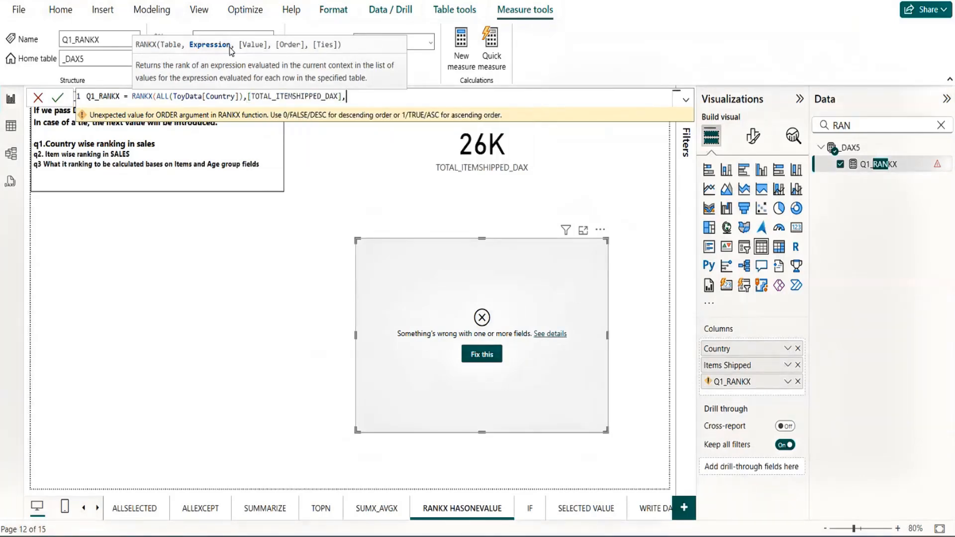
{"action": "type", "text": ","}
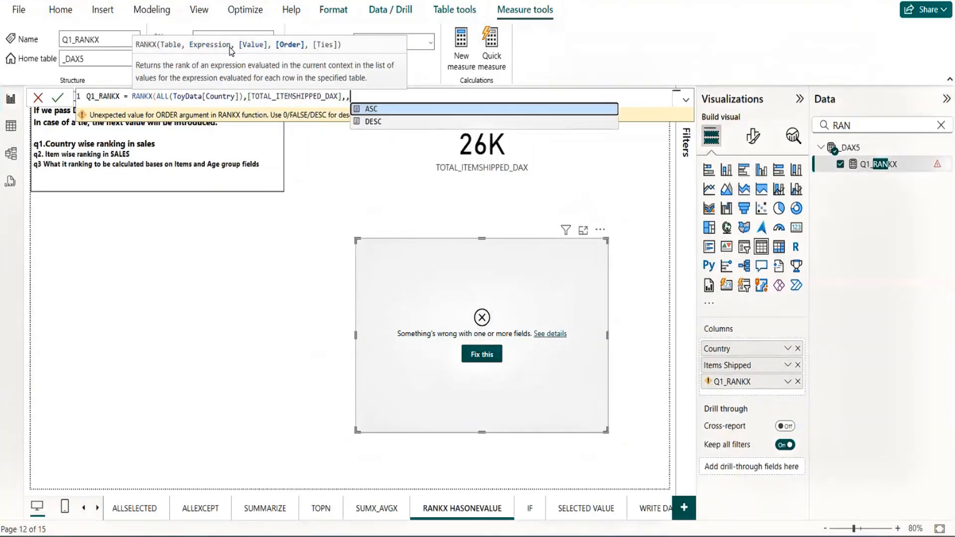
{"action": "key", "text": "Down"}
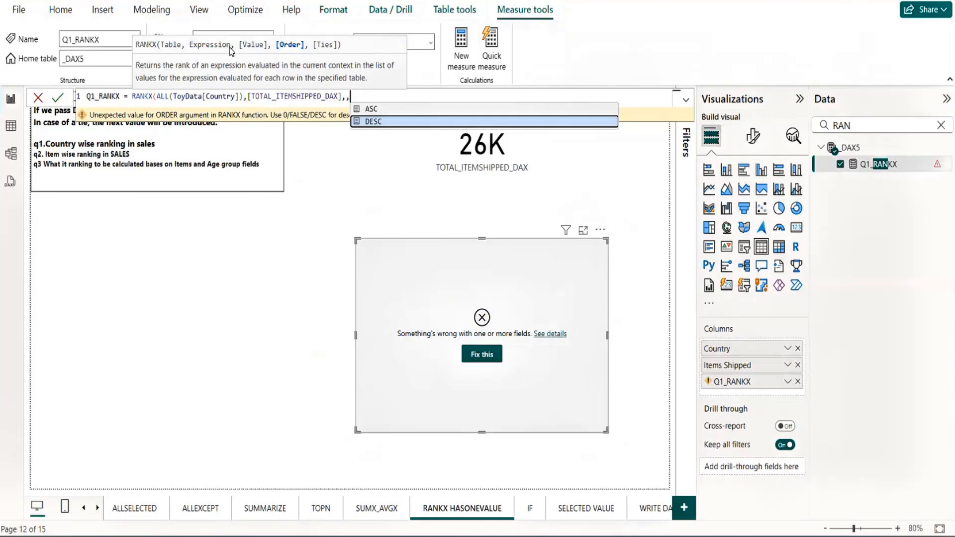
{"action": "key", "text": "Tab"}
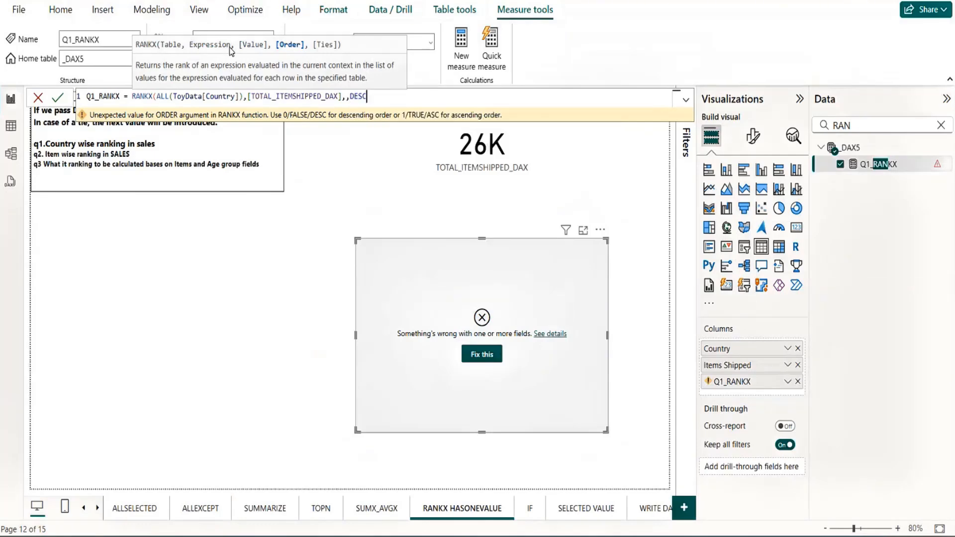
{"action": "type", "text": ","}
{"action": "key", "text": "Down"}
{"action": "key", "text": "Tab"}
{"action": "type", "text": ")"}
{"action": "key", "text": "Return"}
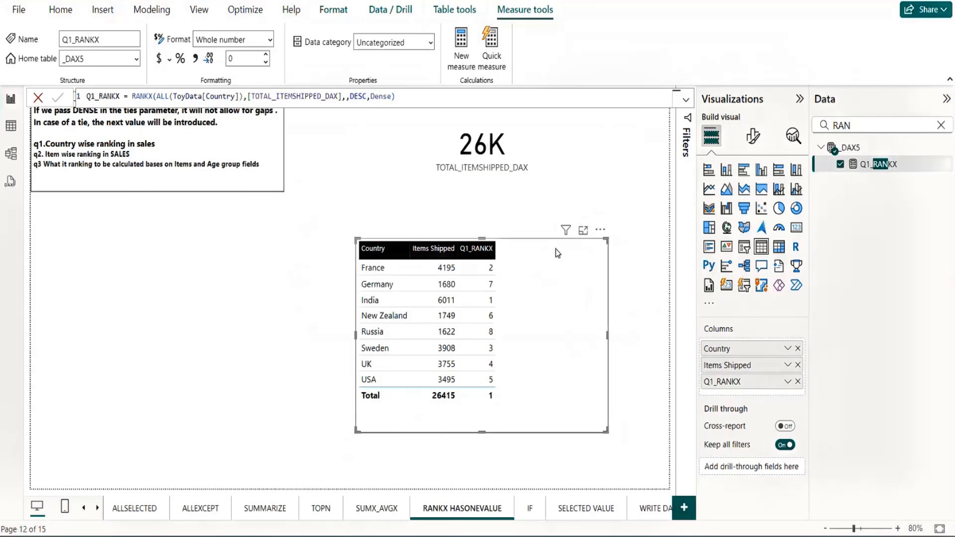
Step: Check the skipped Value argument against the RANKX syntax hint by re-entering its comma, and recommit Q1_RANKX
{"action": "left_click", "coordinate": [347, 97]}
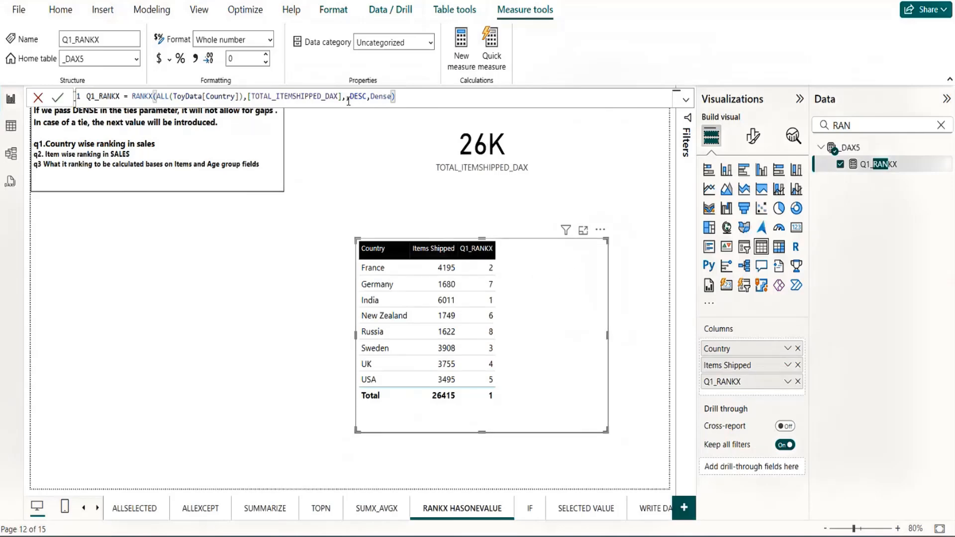
{"action": "key", "text": "BackSpace"}
{"action": "type", "text": ","}
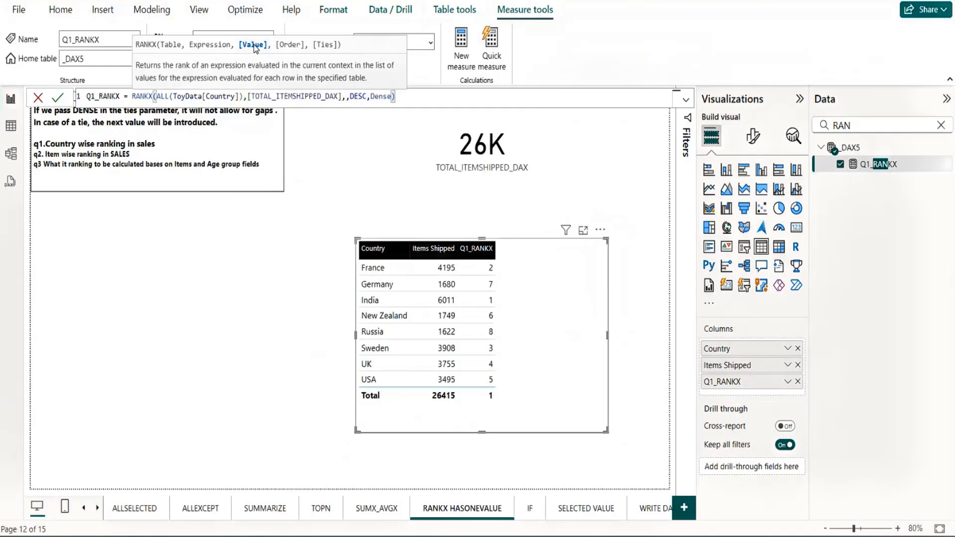
{"action": "left_click", "coordinate": [422, 102]}
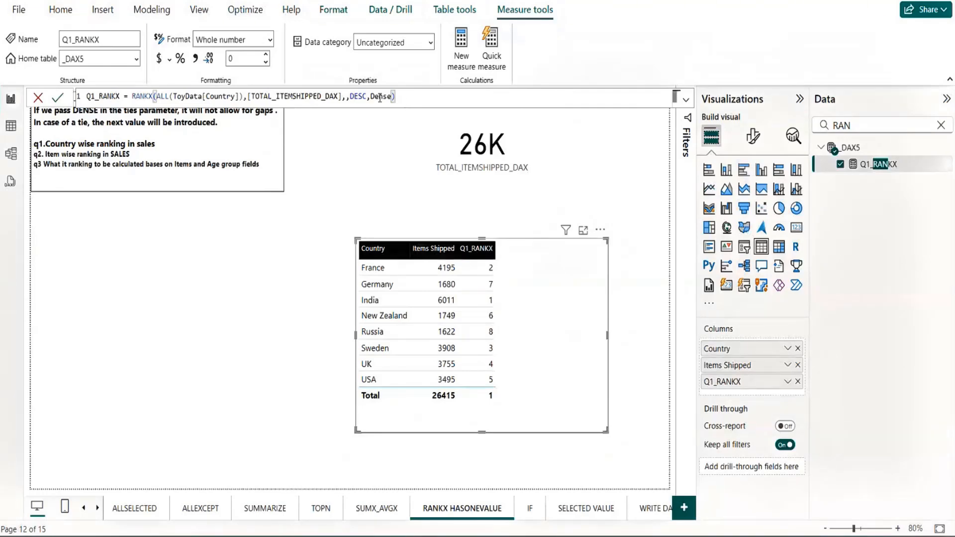
{"action": "key", "text": "Return"}
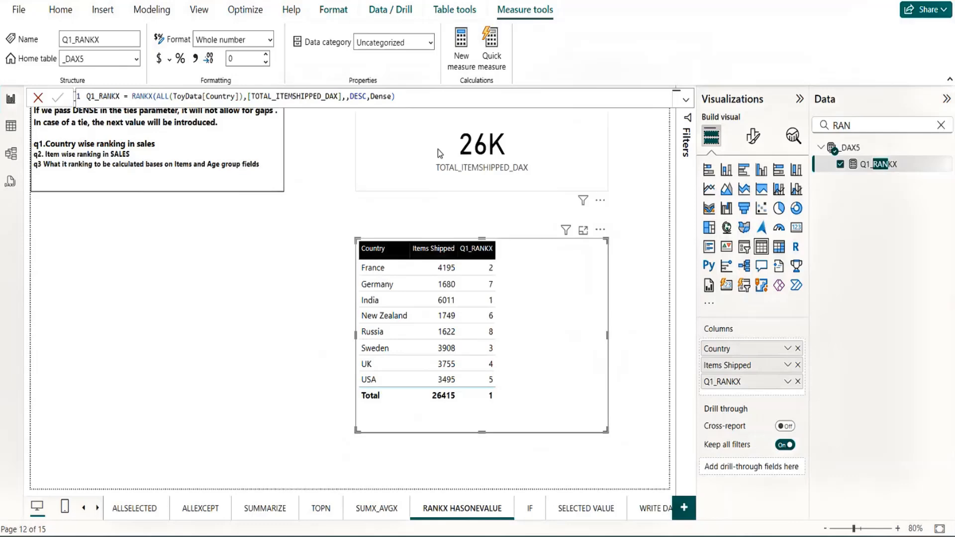
Step: Highlight TOTAL_ITEMSHIPPED_DAX in the formula, clear the field search and collapse the _DAX5 table
{"action": "left_click", "coordinate": [280, 98]}
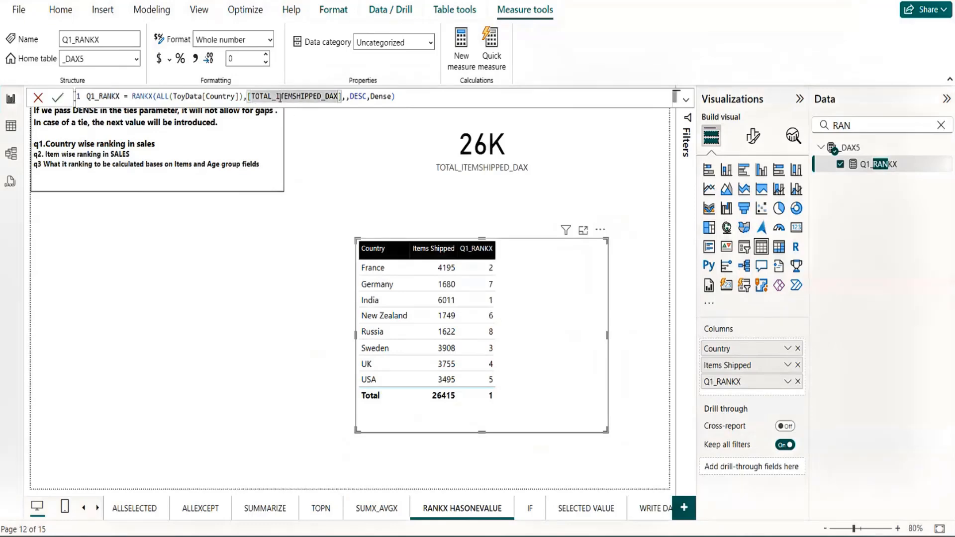
{"action": "left_click", "coordinate": [940, 125]}
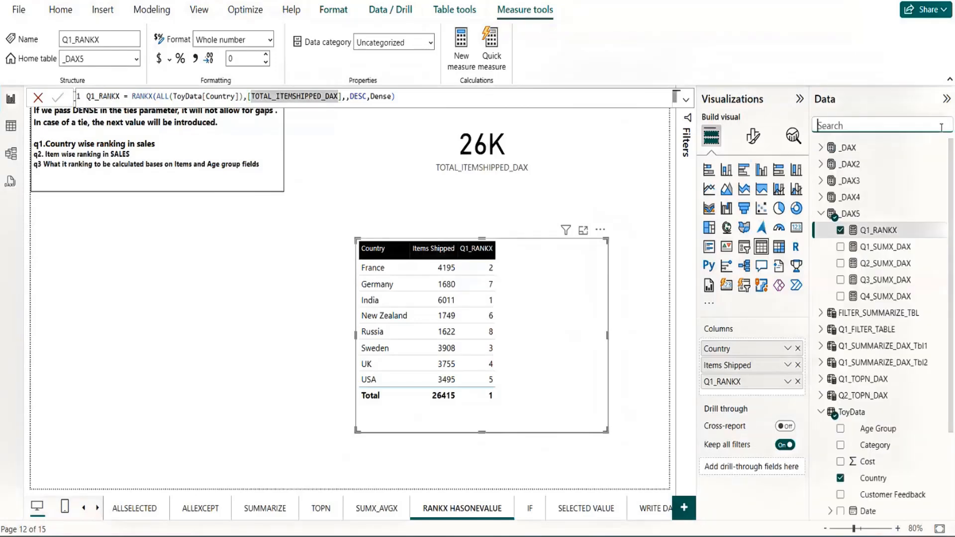
{"action": "left_click", "coordinate": [820, 213]}
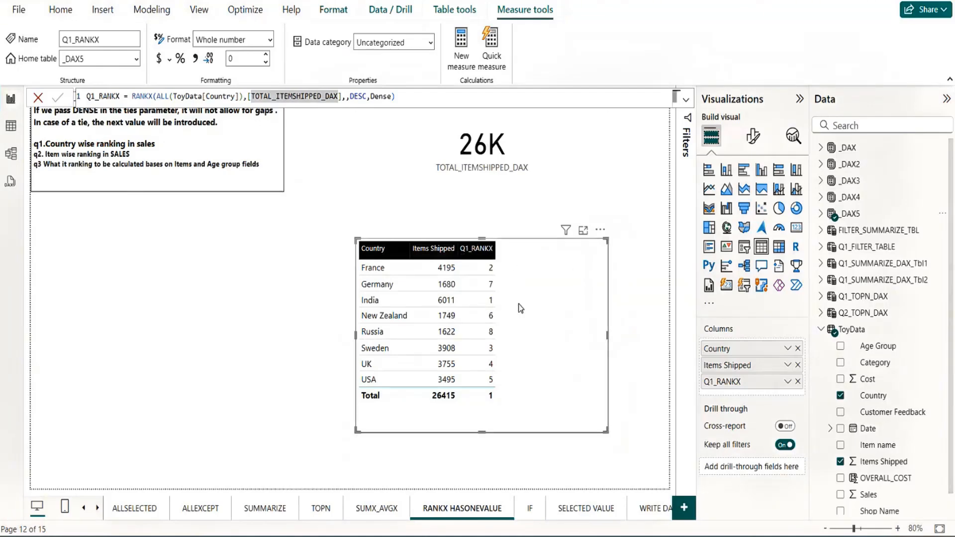
Step: Sort the country table by Items Shipped in descending order and move the table slightly lower on the page
{"action": "left_click_drag", "start_coordinate": [564, 314], "coordinate": [548, 298]}
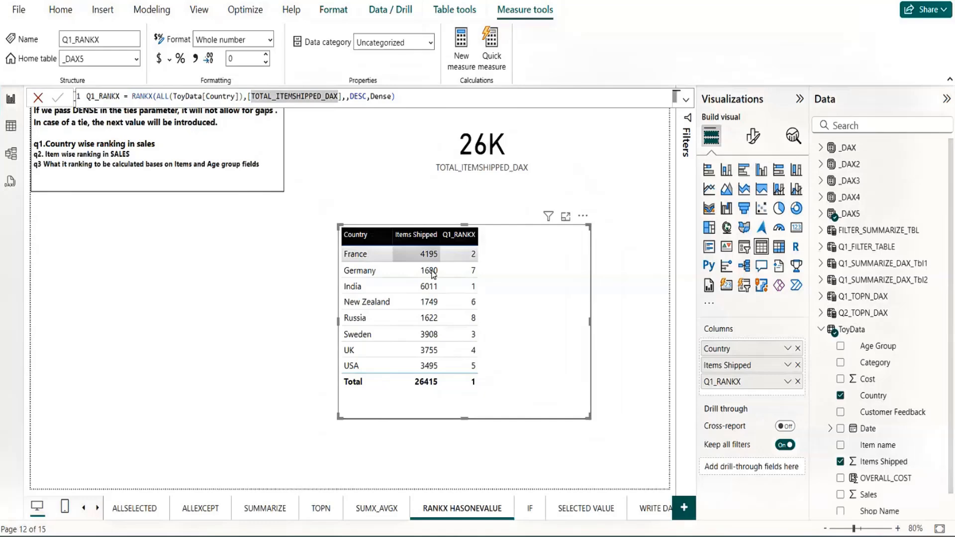
{"action": "left_click", "coordinate": [421, 238]}
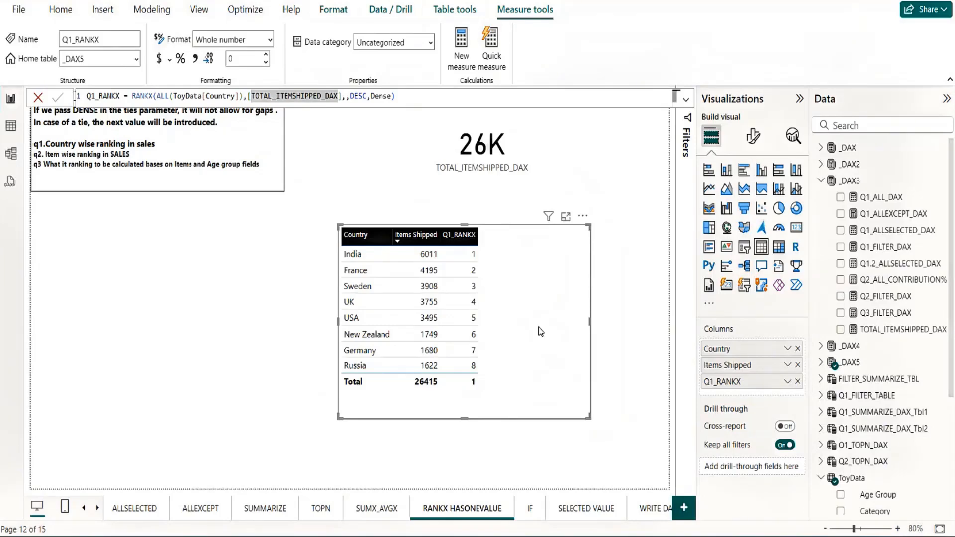
{"action": "left_click_drag", "start_coordinate": [540, 331], "coordinate": [549, 366]}
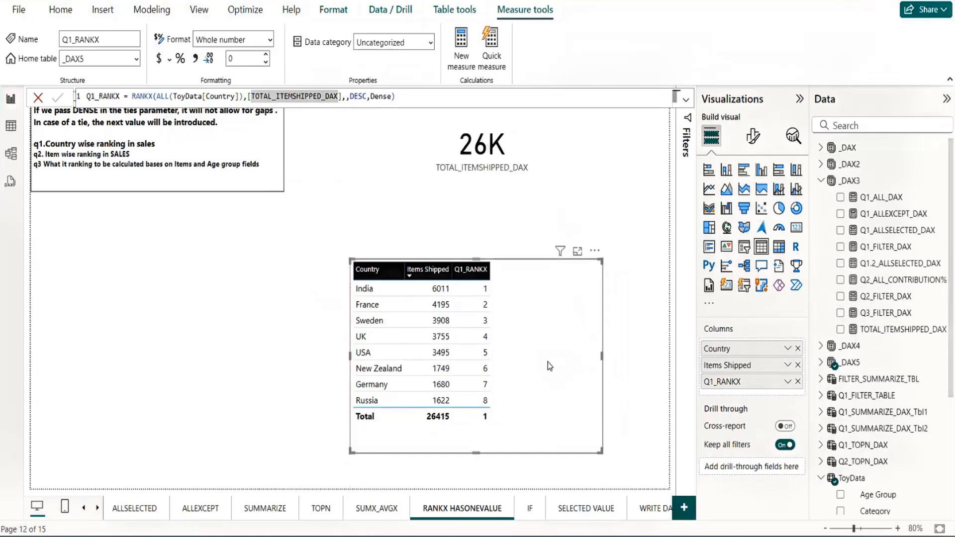
Step: Move the question notes text box slightly down and enlarge its height to make room for more text
{"action": "left_click", "coordinate": [171, 263]}
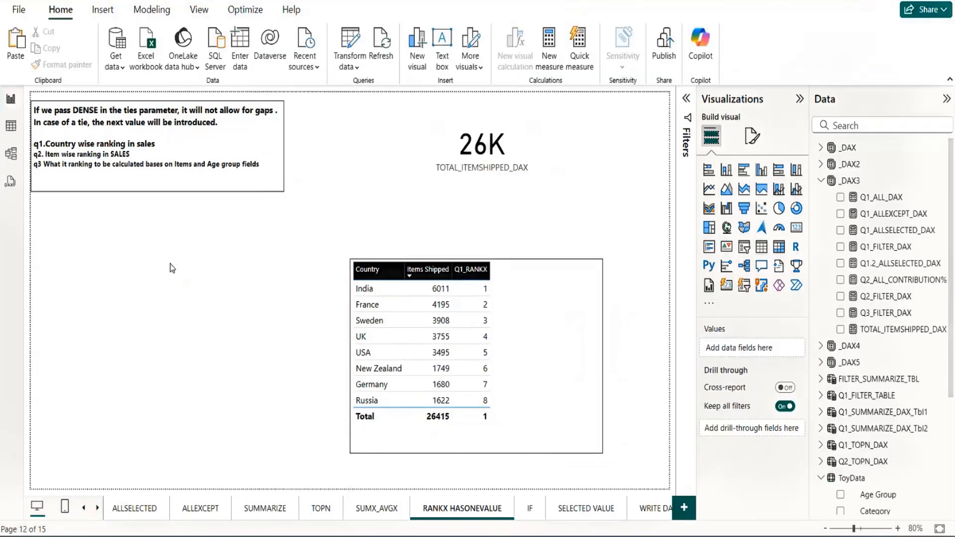
{"action": "left_click", "coordinate": [258, 194]}
{"action": "left_click_drag", "start_coordinate": [258, 193], "coordinate": [258, 216]}
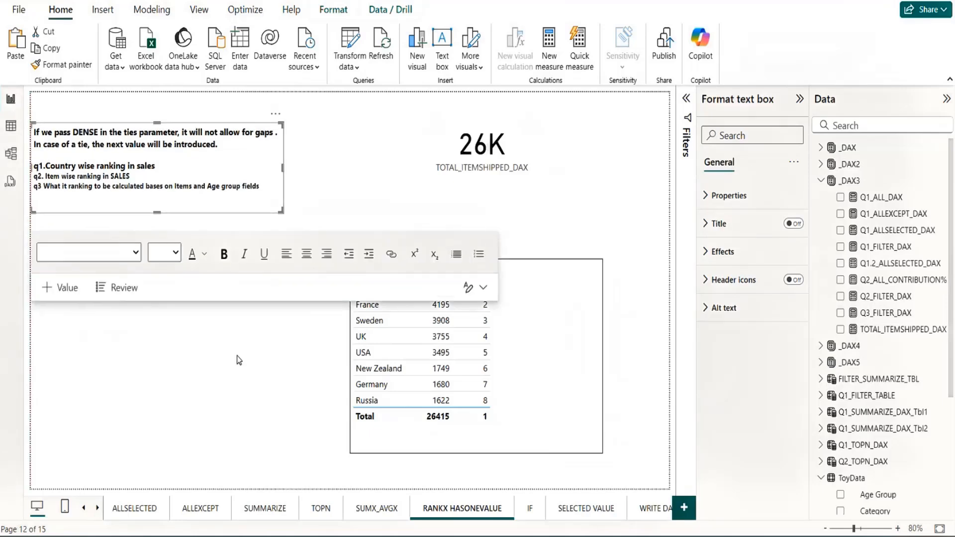
{"action": "left_click", "coordinate": [216, 201]}
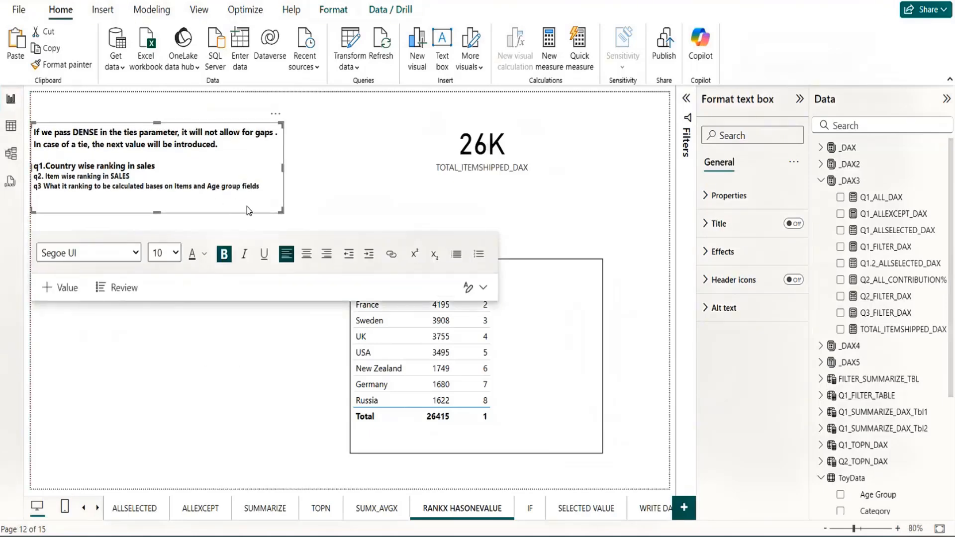
{"action": "left_click_drag", "start_coordinate": [155, 220], "coordinate": [150, 270]}
{"action": "key", "text": "Return"}
{"action": "key", "text": "Return"}
{"action": "type", "text": "RA"}
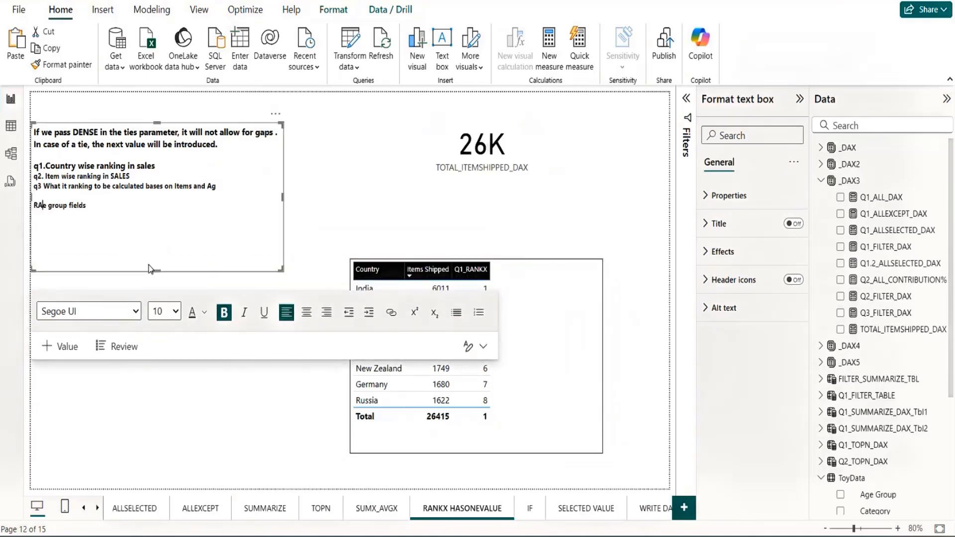
{"action": "key", "text": "BackSpace"}
{"action": "key", "text": "BackSpace"}
{"action": "key", "text": "BackSpace"}
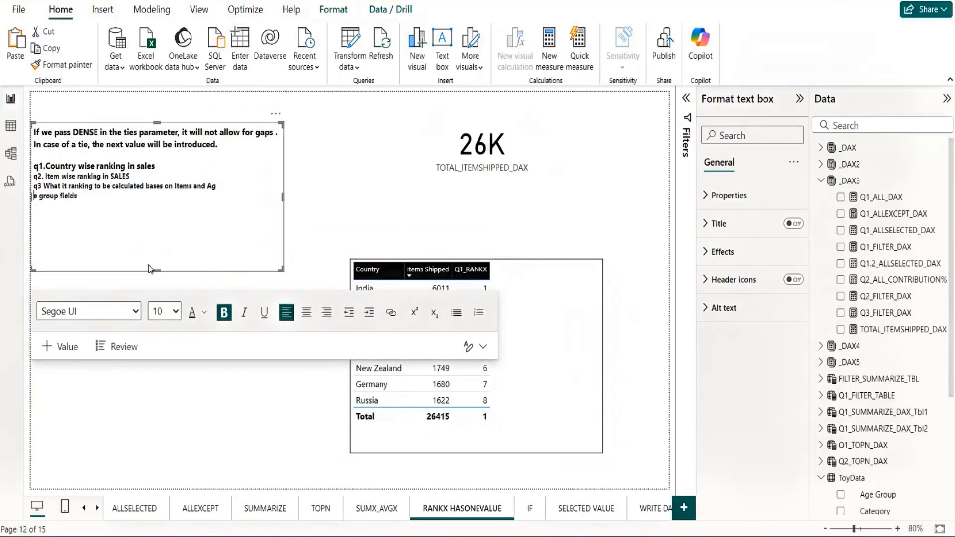
{"action": "key", "text": "BackSpace"}
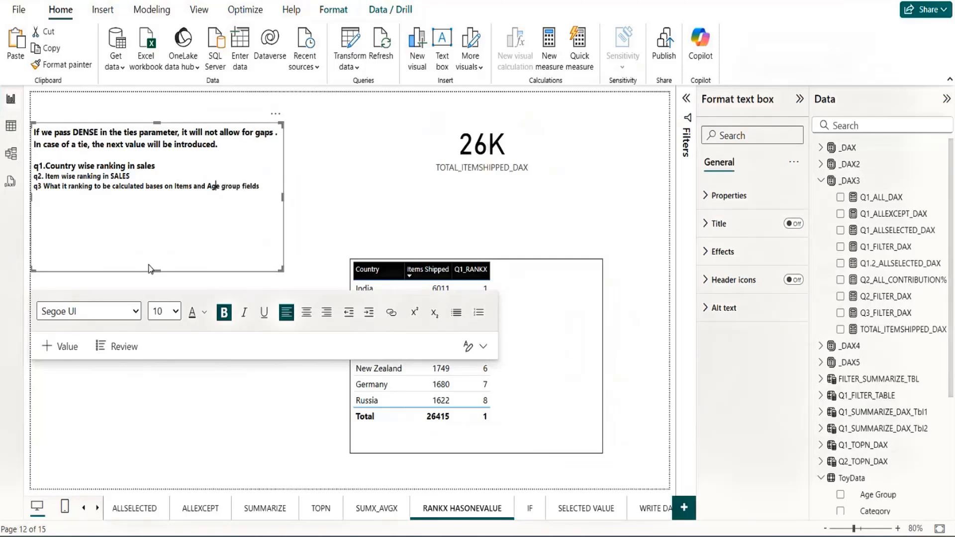
Step: Below the q3 line, write "RULE: RANKX USES THE ALL DAX TO MAKE SURE THE CALCUALTION SHOULD NOT HAPPEN ON FILTER CONTEXT"
{"action": "type", "text": "RULE: RANKX USES THE"}
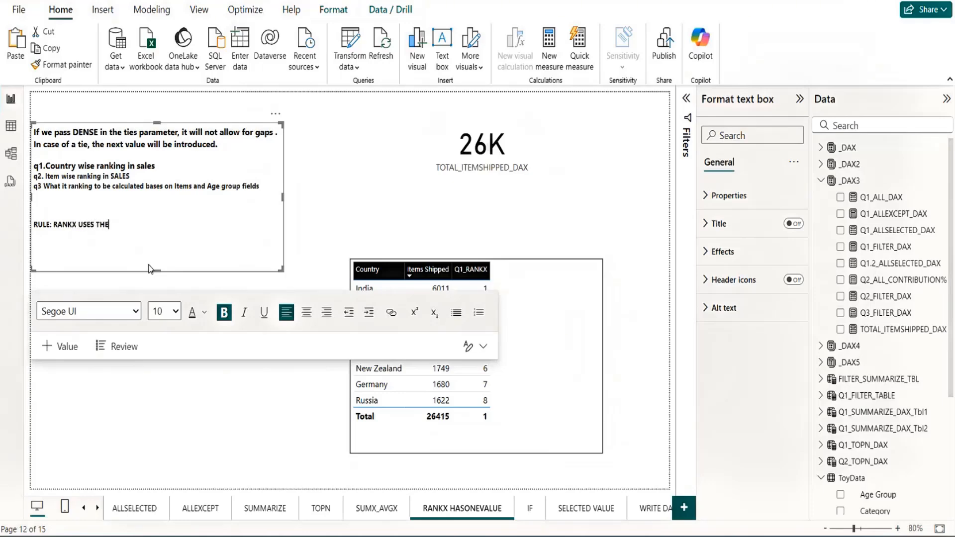
{"action": "type", "text": " ALL DAX EEEEEE"}
{"action": "key", "text": "BackSpace"}
{"action": "key", "text": "BackSpace"}
{"action": "key", "text": "BackSpace"}
{"action": "key", "text": "BackSpace"}
{"action": "key", "text": "BackSpace"}
{"action": "key", "text": "BackSpace"}
{"action": "type", "text": "TO IAKE SURE THE CA"}
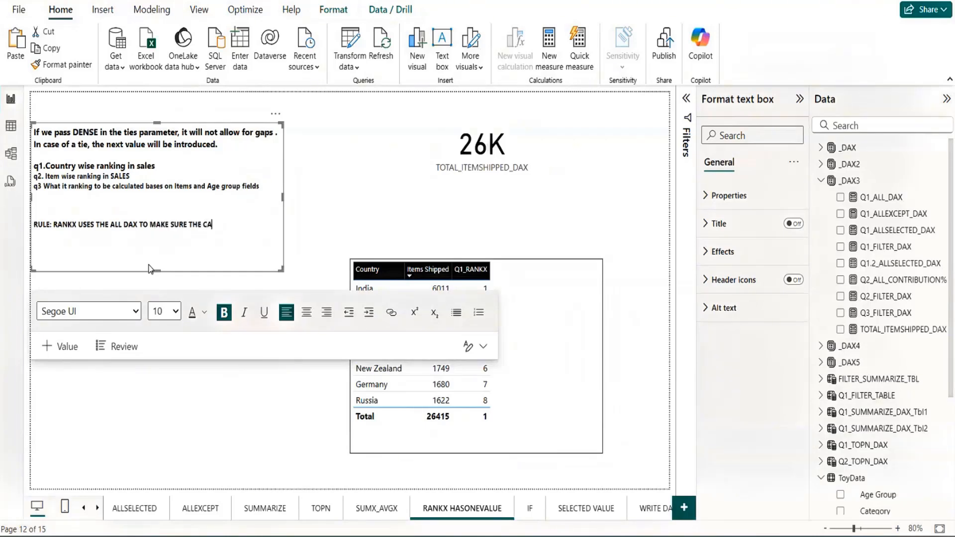
{"action": "type", "text": "LCUALTION SHOULD NOT HAPPE"}
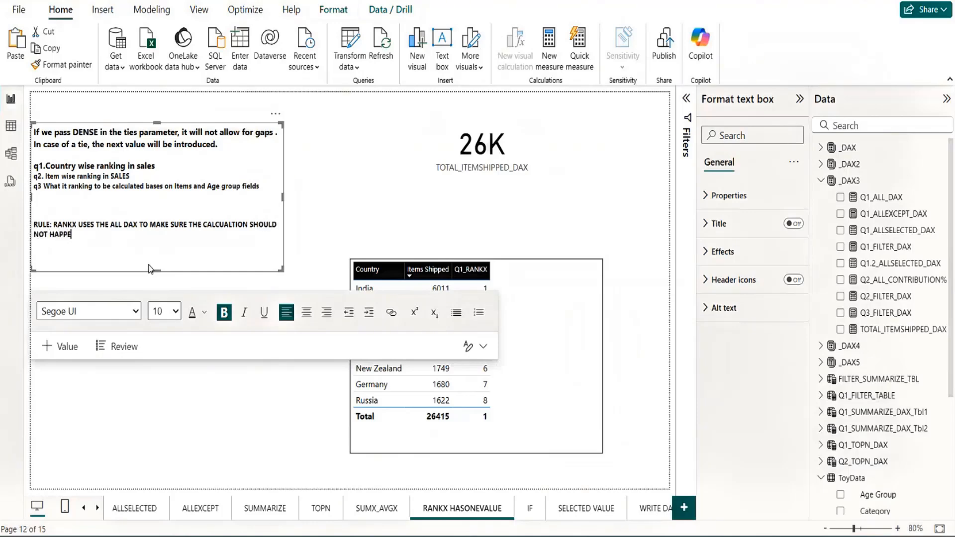
{"action": "type", "text": "N ON ROWB"}
{"action": "key", "text": "BackSpace"}
{"action": "key", "text": "BackSpace"}
{"action": "type", "text": "FILTER CONTEXT BECA"}
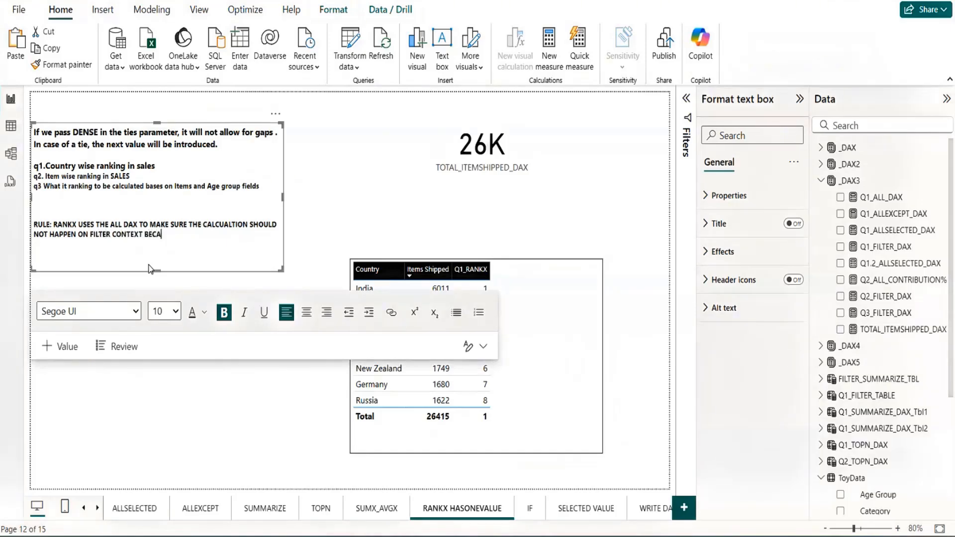
Step: Continue the rule with "BECAUSE IN THAT WAY RANK Function will have only 1 category (country) to do the comparsion"
{"action": "type", "text": "USE IN THAT WAY RANK"}
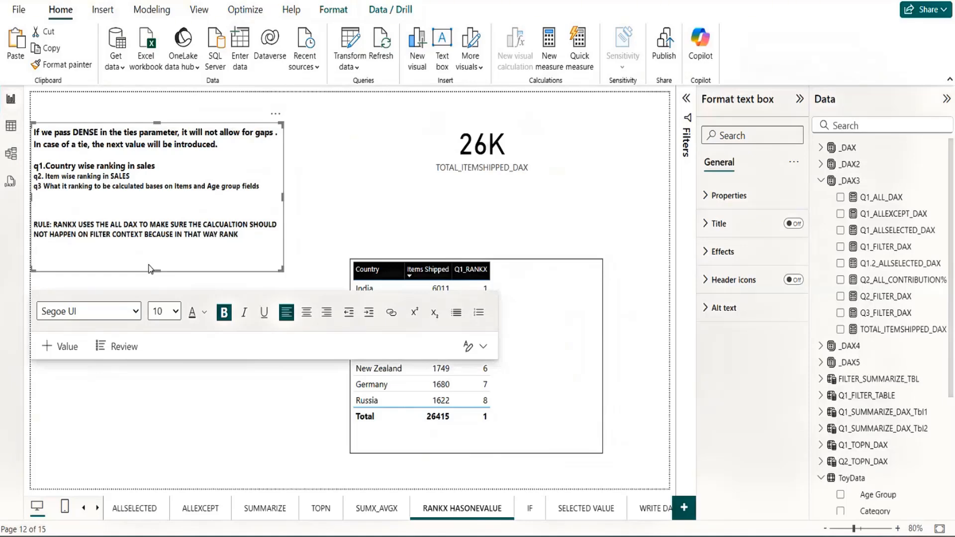
{"action": "type", "text": " Function wi"}
{"action": "type", "text": "ll have only 1 coun"}
{"action": "key", "text": "BackSpace"}
{"action": "key", "text": "BackSpace"}
{"action": "key", "text": "BackSpace"}
{"action": "type", "text": "gory "}
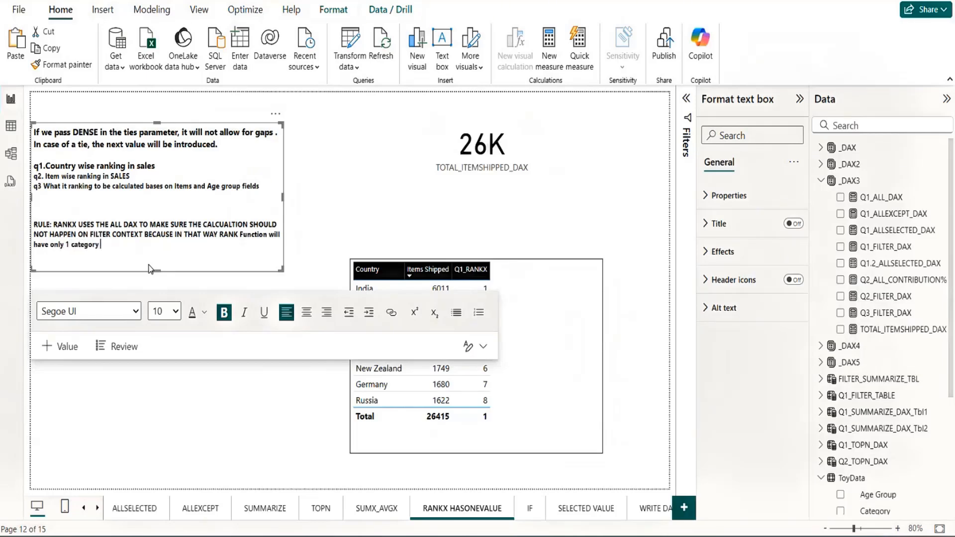
{"action": "type", "text": "(country) to do the comparsion"}
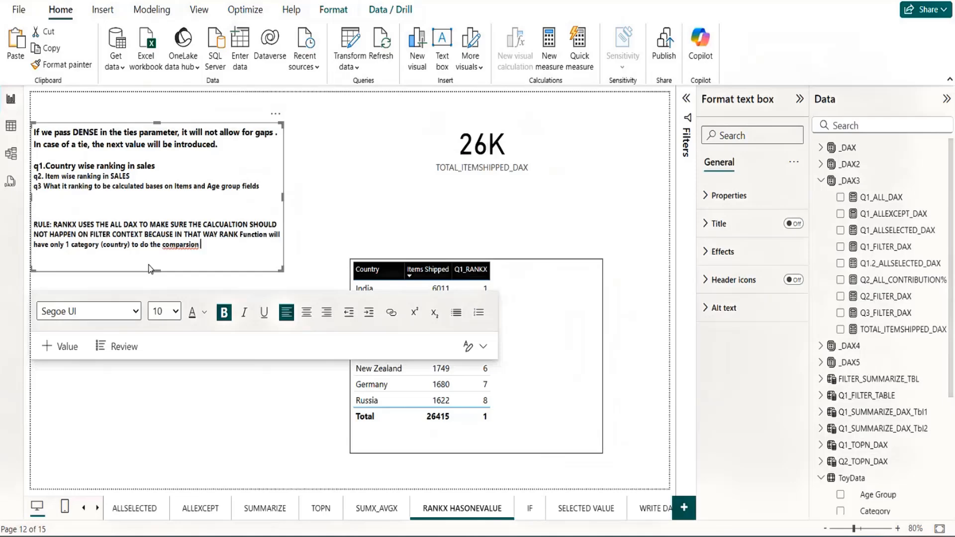
Step: Continue the rule text after "comparsion" with the sentence "We will always get 1 as our answer."
{"action": "type", "text": " . W"}
{"action": "type", "text": "ill alwas"}
{"action": "type", "text": "y"}
{"action": "type", "text": "s get"}
{"action": "type", "text": " 1 as"}
{"action": "type", "text": " our answewr."}
{"action": "key", "text": "BackSpace"}
{"action": "type", "text": "w"}
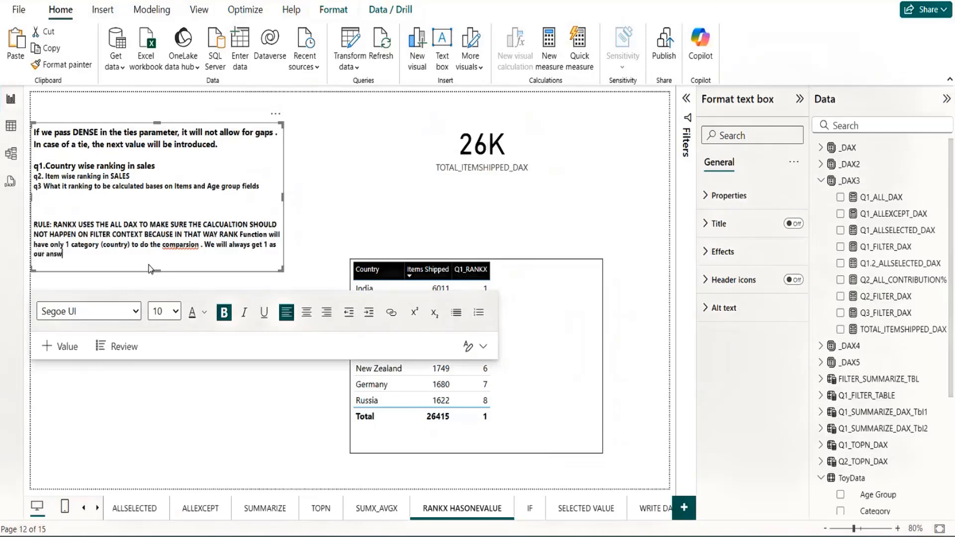
Step: Extend the rule with "So , IN ALL DAX TOO, Remeber to use the column name of that category being used in the visual."
{"action": "type", "text": "er. So , IN ALL DAX TOO, Remeberto use the c"}
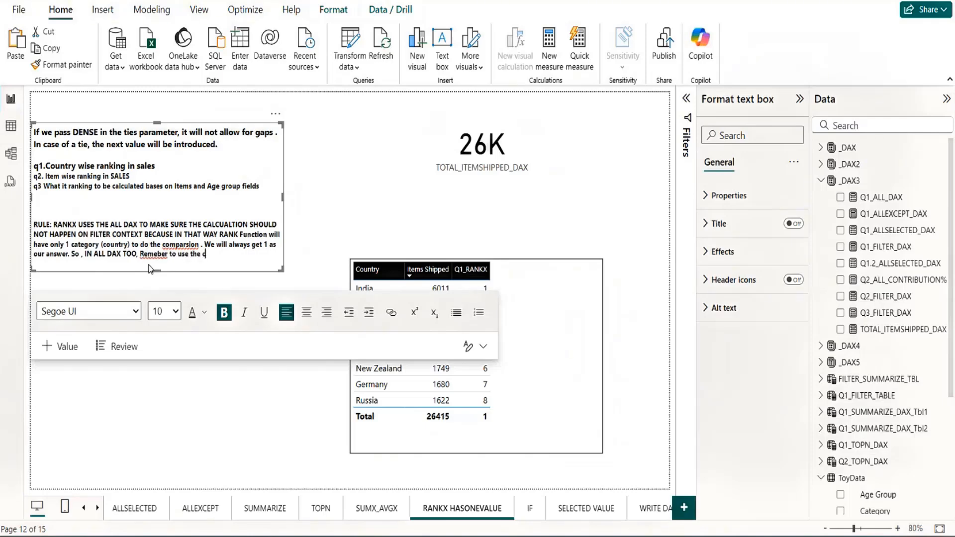
{"action": "type", "text": "olumn name"}
{"action": "type", "text": " of the"}
{"action": "type", "text": "t ce"}
{"action": "type", "text": "tegory beig"}
{"action": "key", "text": "BackSpace"}
{"action": "type", "text": "ng"}
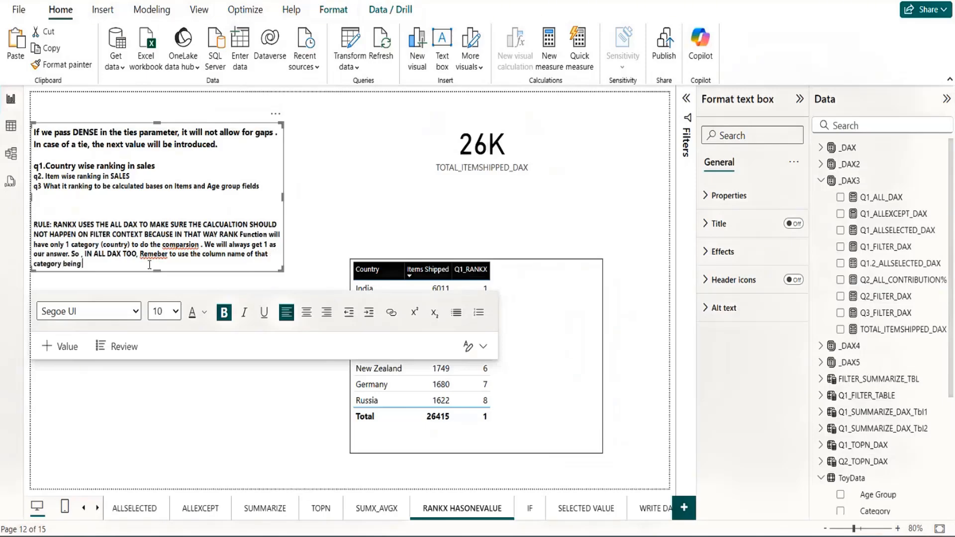
{"action": "type", "text": " used in the visual."}
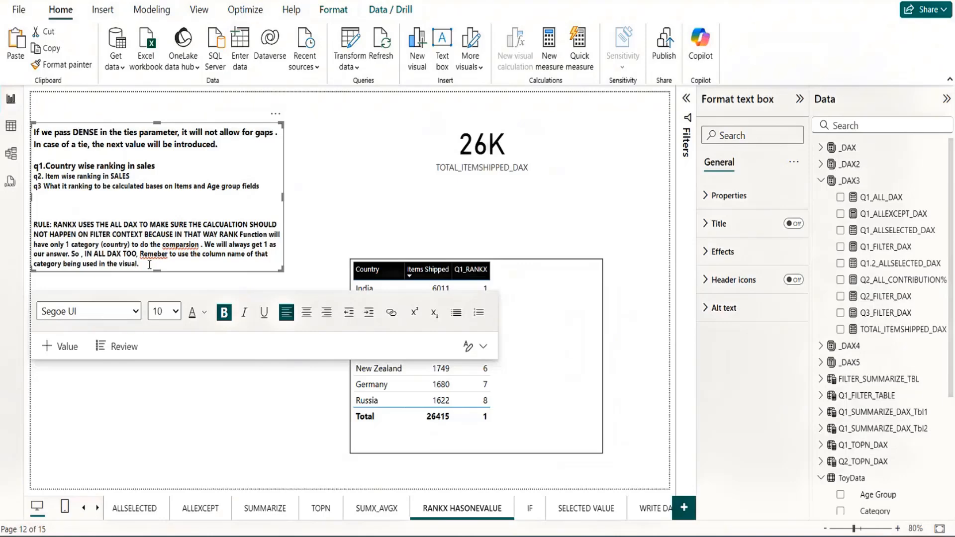
Step: Leave the text box and move the country ranking table slightly up on the page
{"action": "left_click", "coordinate": [350, 214]}
{"action": "left_click", "coordinate": [557, 300]}
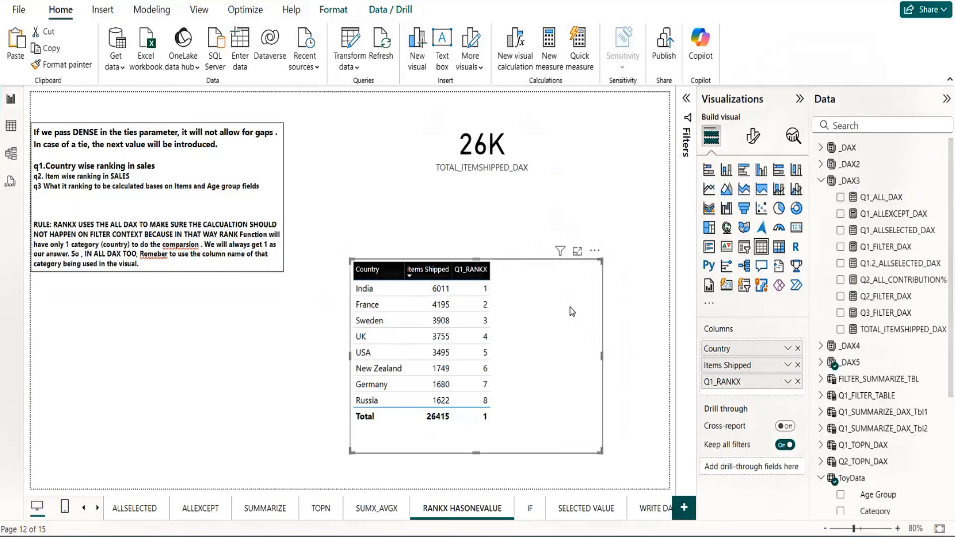
{"action": "left_click_drag", "start_coordinate": [559, 306], "coordinate": [556, 285]}
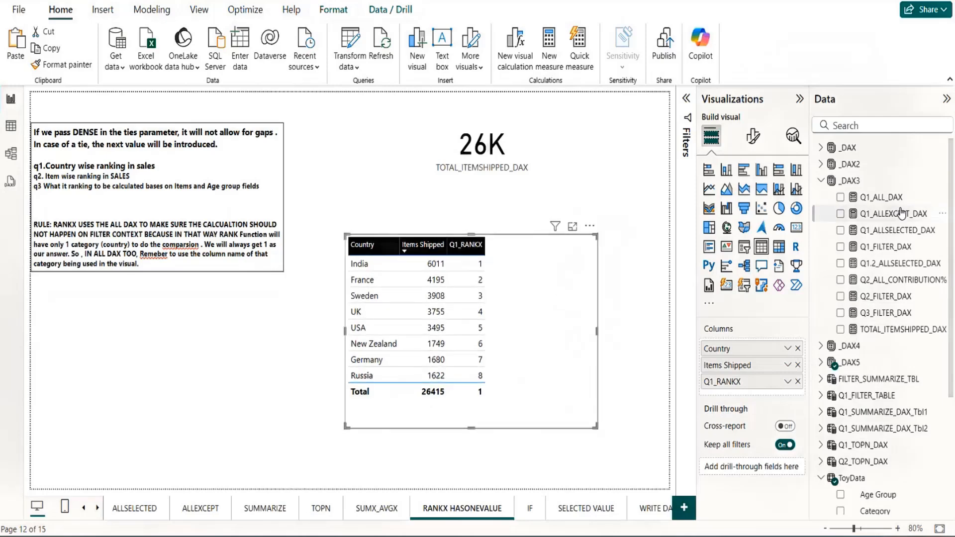
Step: In the Q1_RANKX measure under _DAX5, replace the [TOTAL_ITEMSHIPPED_DAX] expression with sum(ToyData[Items Shipped]) and commit the formula
{"action": "mouse_move", "coordinate": [825, 186]}
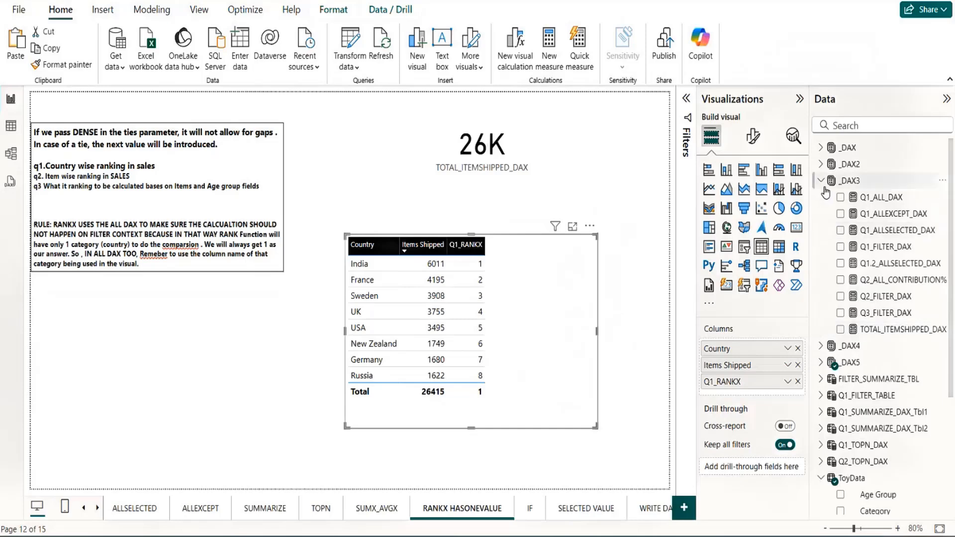
{"action": "left_click", "coordinate": [822, 181]}
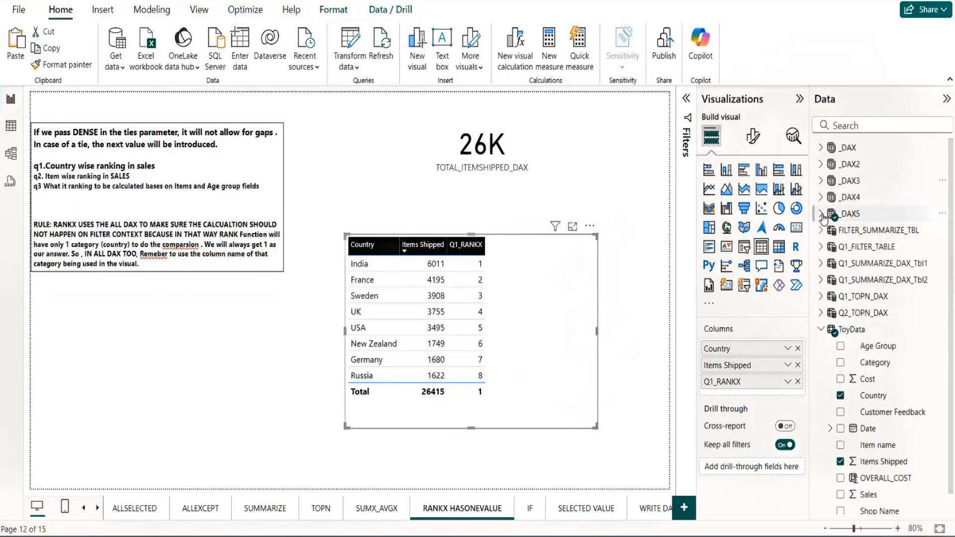
{"action": "left_click", "coordinate": [821, 214]}
{"action": "left_click", "coordinate": [883, 232]}
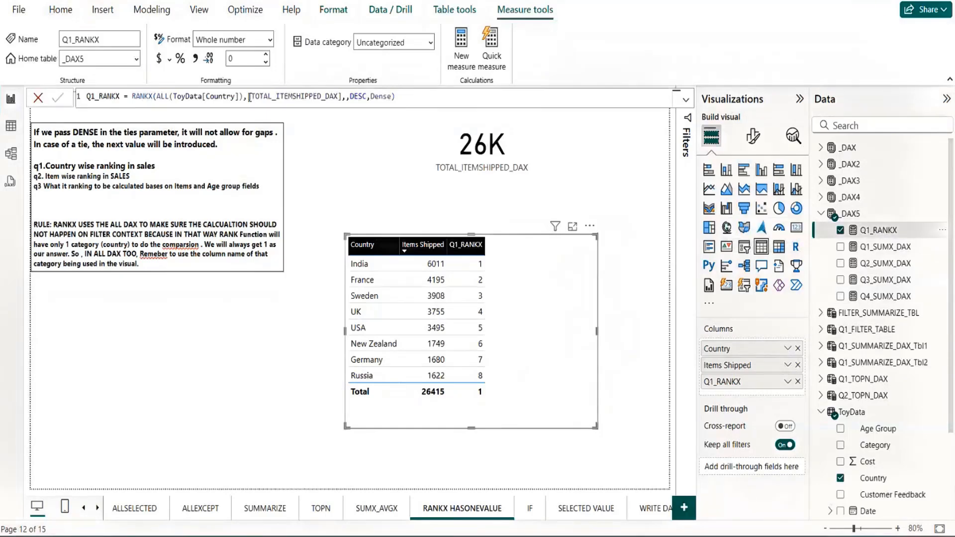
{"action": "left_click_drag", "start_coordinate": [250, 96], "coordinate": [342, 96]}
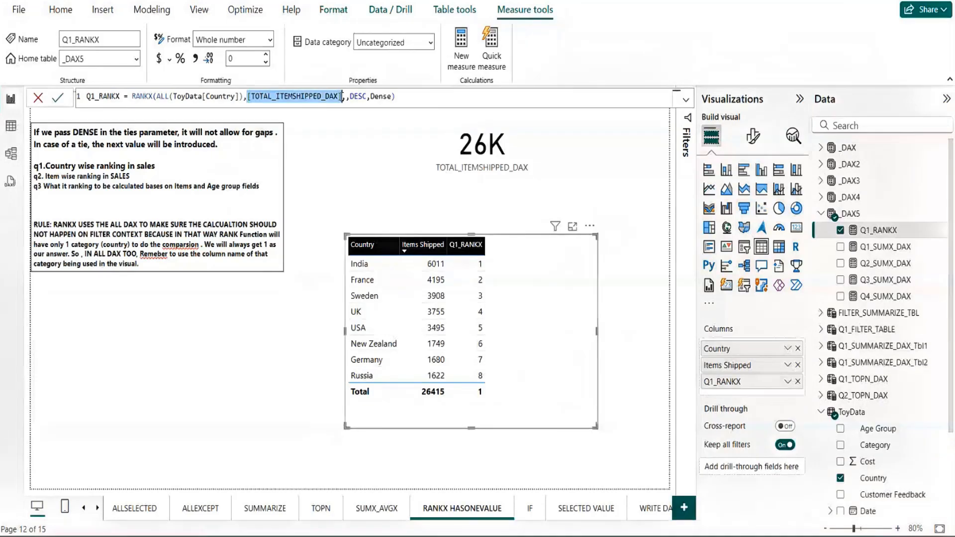
{"action": "type", "text": "sum(it"}
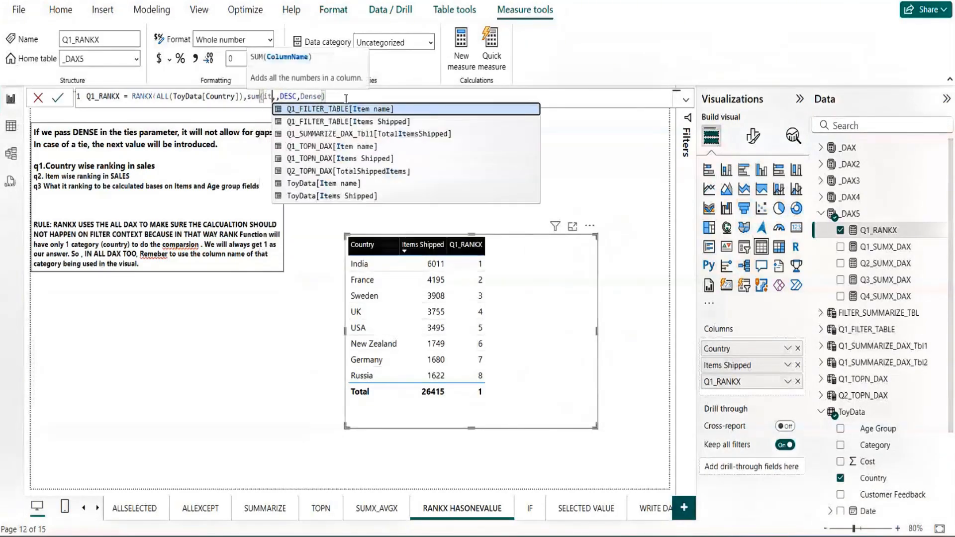
{"action": "type", "text": "em"}
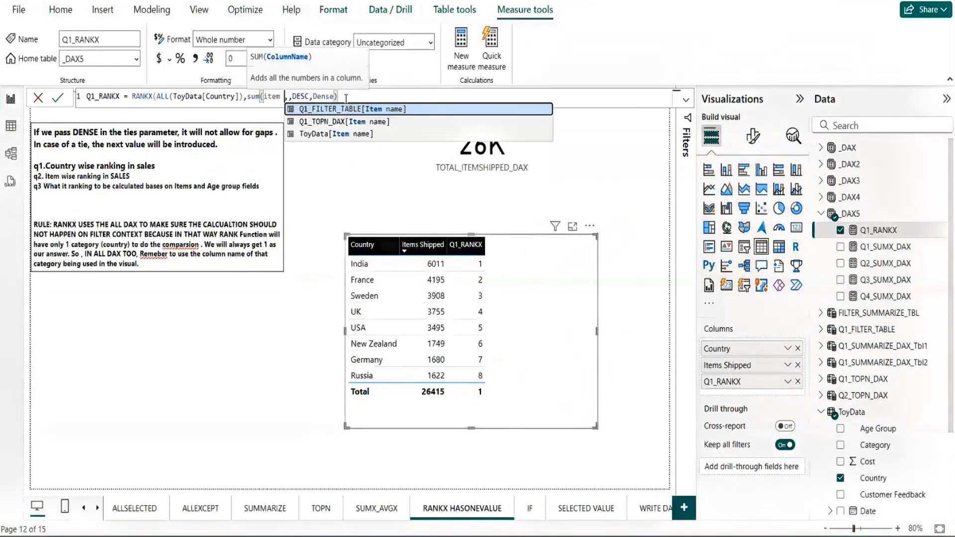
{"action": "key", "text": "BackSpace"}
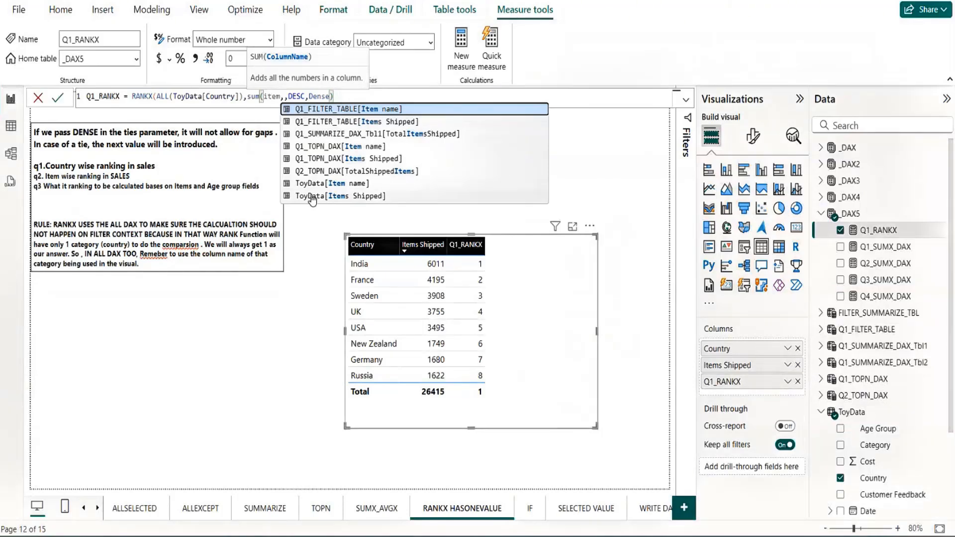
{"action": "left_click", "coordinate": [313, 196]}
{"action": "type", "text": ")"}
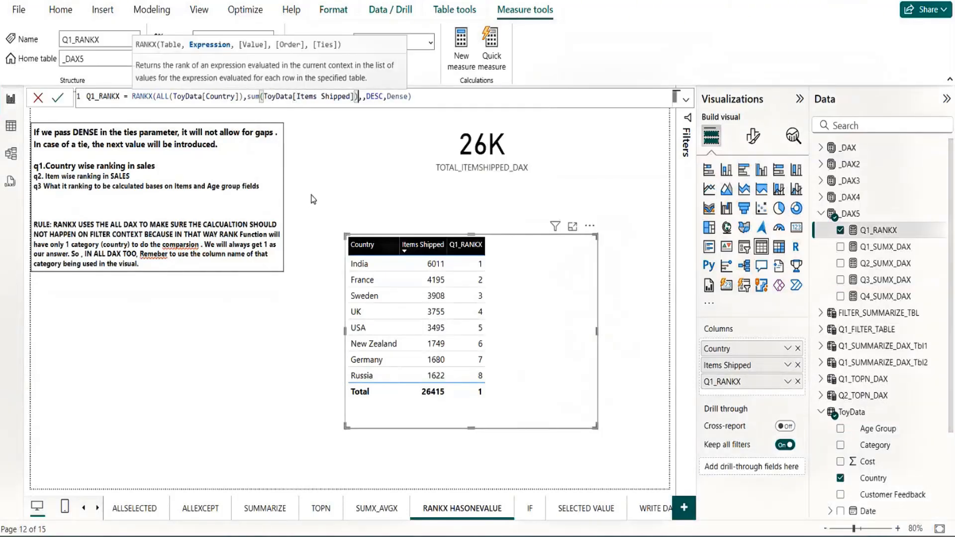
{"action": "left_click", "coordinate": [424, 97]}
{"action": "key", "text": "Return"}
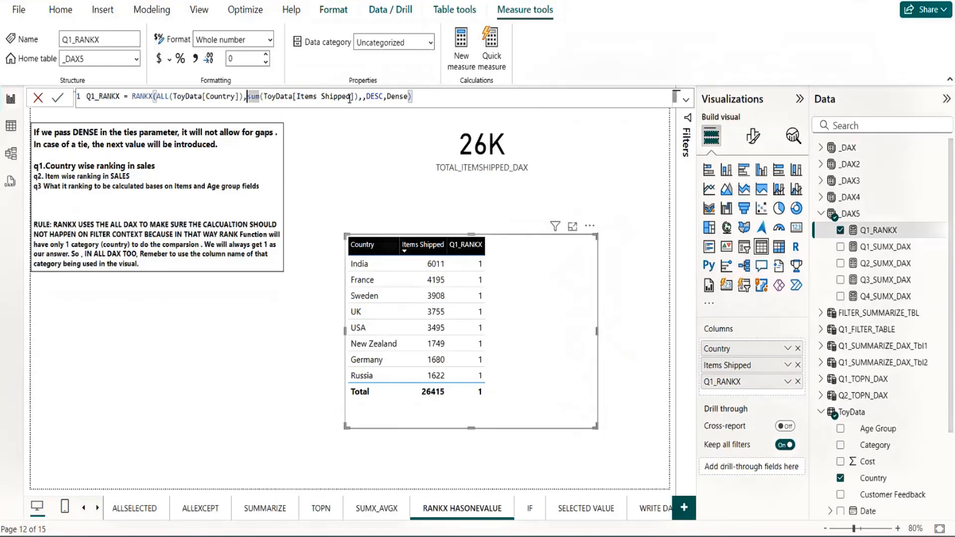
Step: Replace the SUM expression in Q1_RANKX with the [TOTAL_ITEMSHIPPED_DAX] measure, remove the extra closing parenthesis and commit the formula
{"action": "left_click", "coordinate": [354, 97], "text": "shift"}
{"action": "key", "text": "BackSpace"}
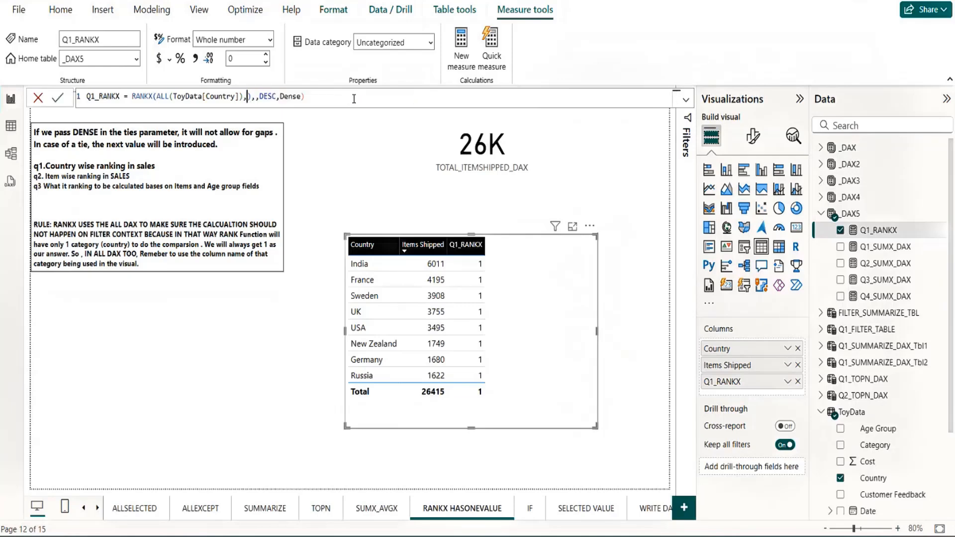
{"action": "type", "text": "[TOTAL_ITEMSHIPPED_DAX]"}
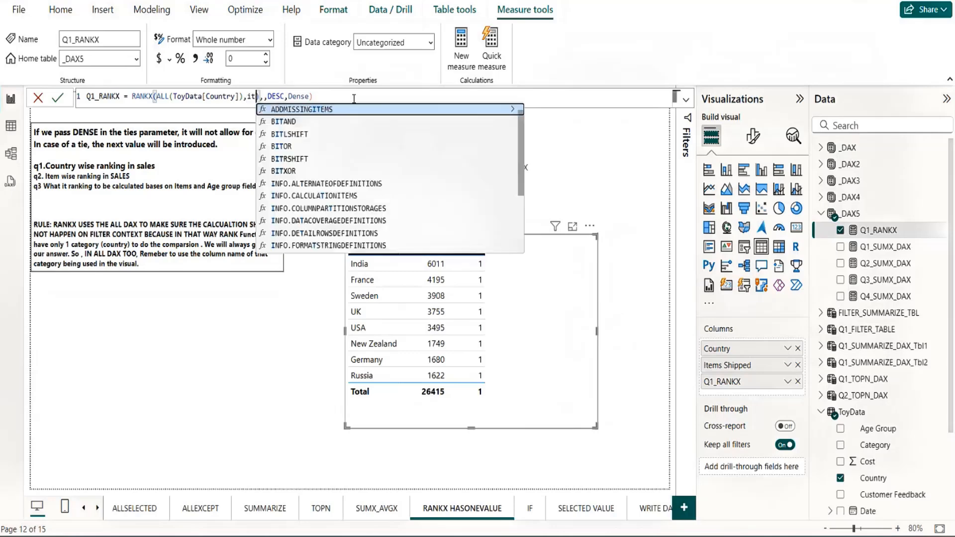
{"action": "key", "text": "Tab"}
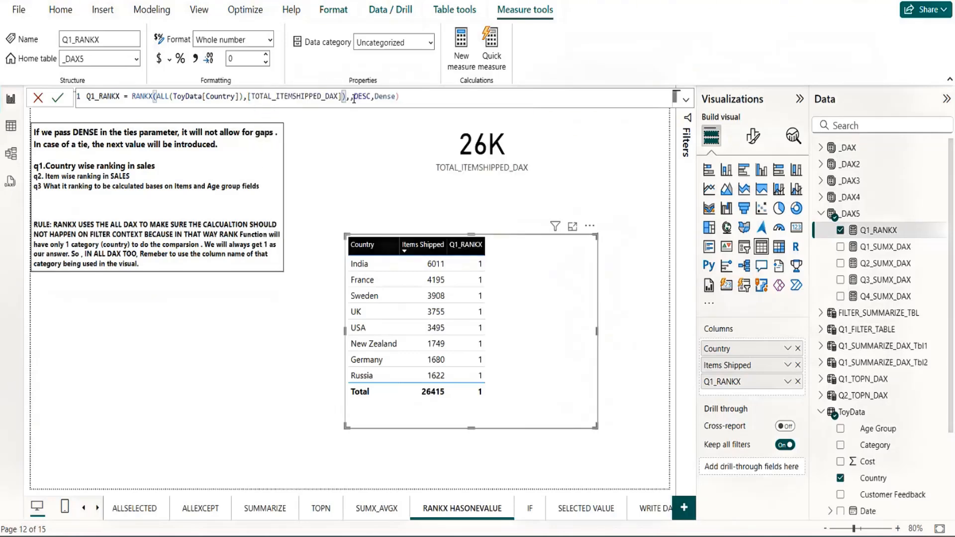
{"action": "key", "text": "BackSpace"}
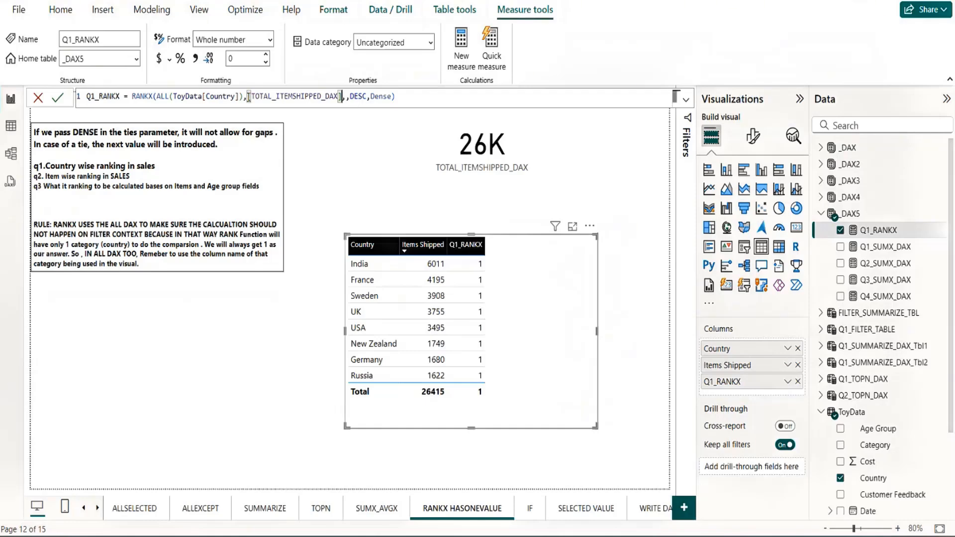
{"action": "left_click", "coordinate": [249, 96]}
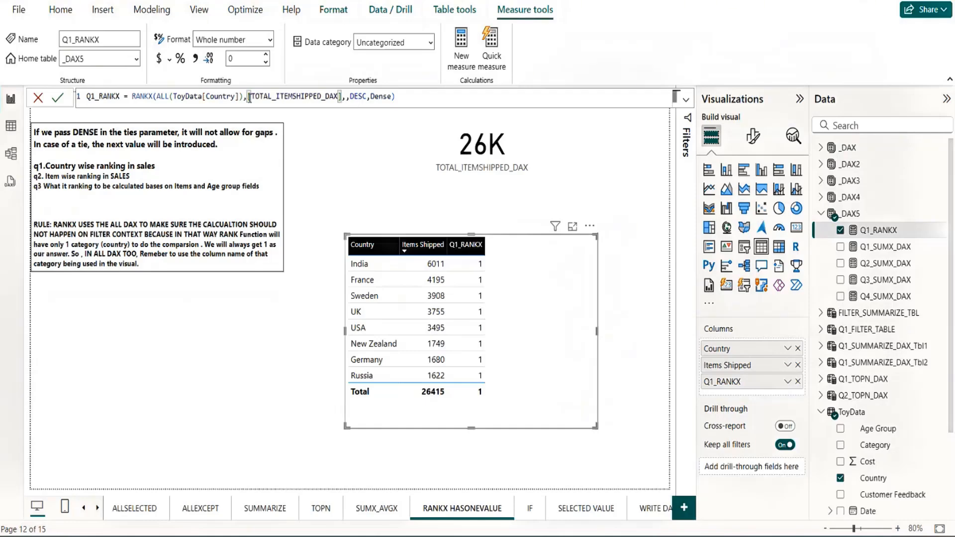
{"action": "key", "text": "BackSpace"}
{"action": "type", "text": ","}
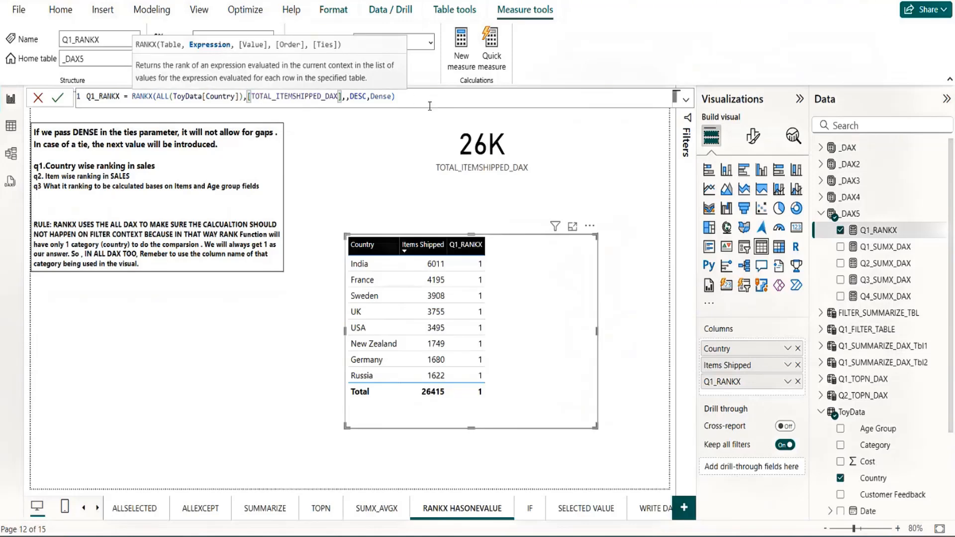
{"action": "key", "text": "Return"}
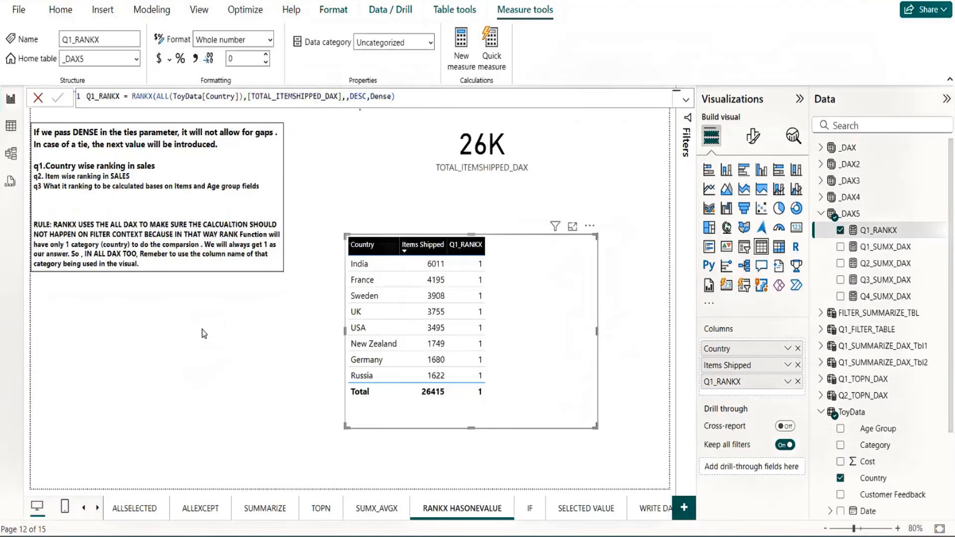
Step: Enlarge the notes text box downward and correct the misspelled word "Remeber" to "Remember" in the rule
{"action": "left_click", "coordinate": [177, 271]}
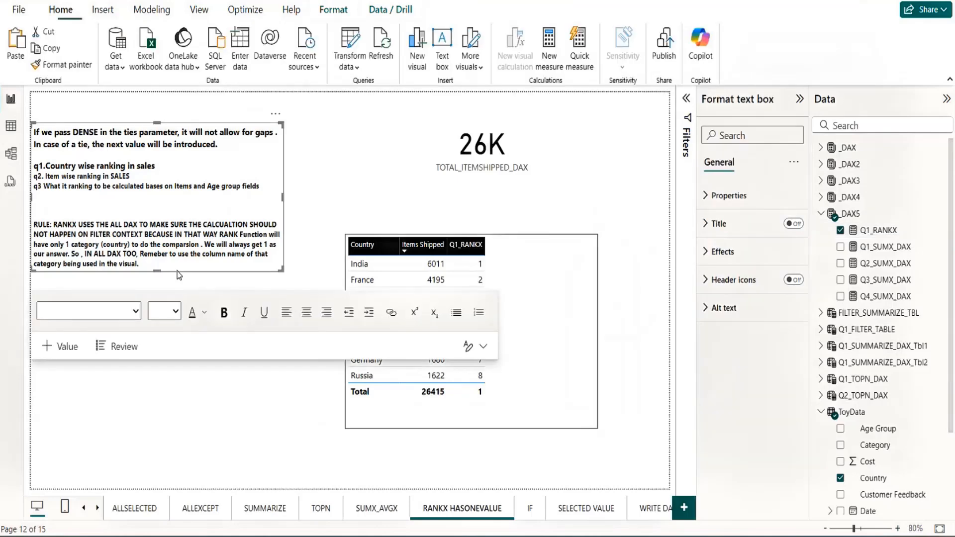
{"action": "left_click_drag", "start_coordinate": [179, 272], "coordinate": [165, 313]}
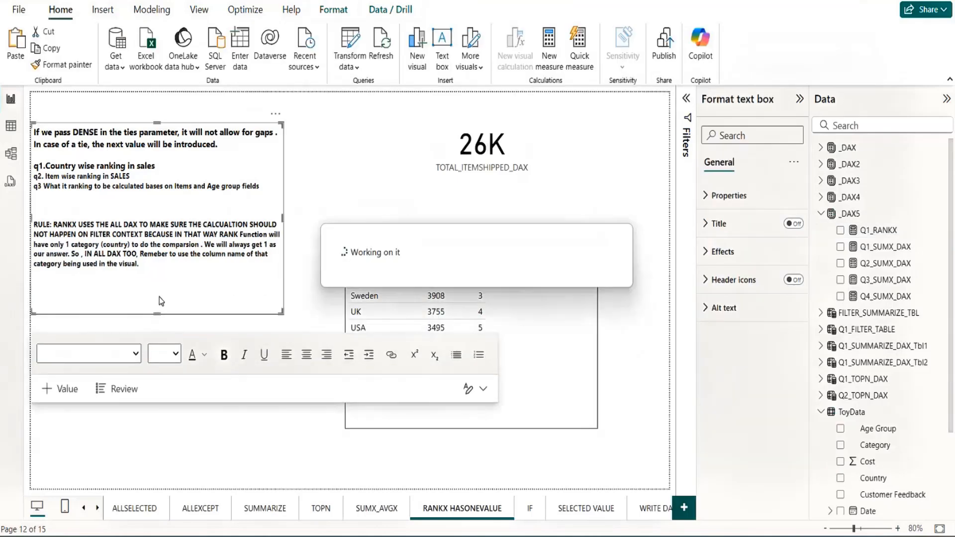
{"action": "left_click", "coordinate": [169, 266]}
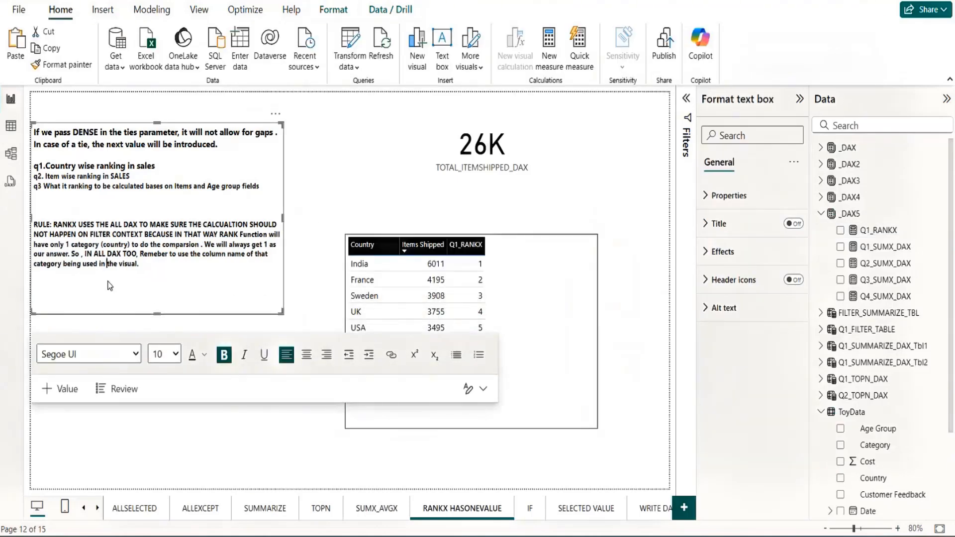
{"action": "right_click", "coordinate": [157, 254]}
{"action": "left_click", "coordinate": [204, 274]}
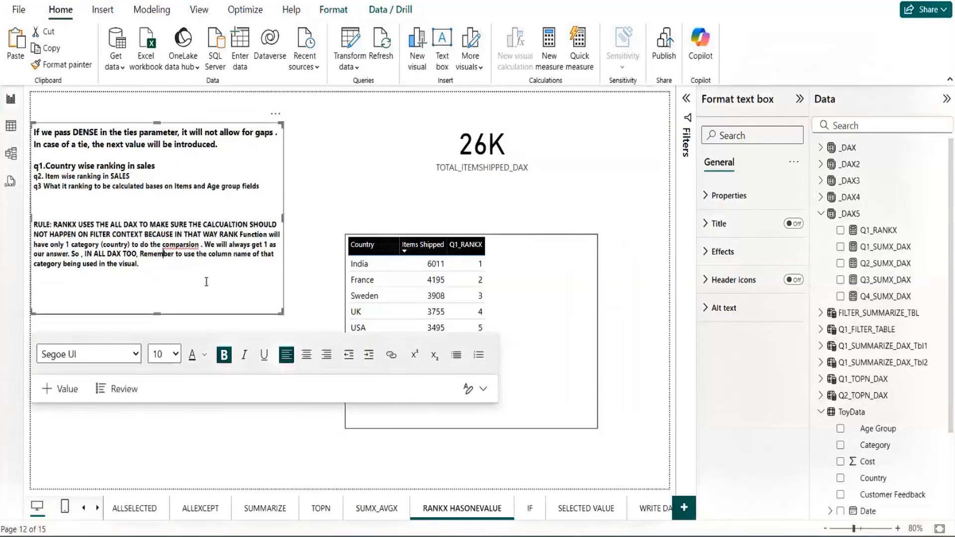
Step: Below the rule, add the line "also, in expression use the DAX which is already created by you."
{"action": "left_click", "coordinate": [108, 283]}
{"action": "type", "text": "also, in"}
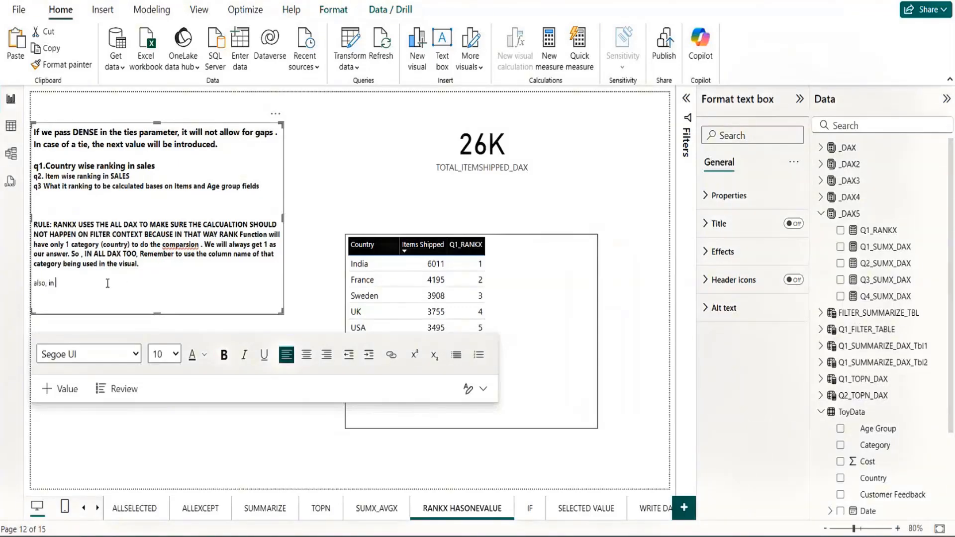
{"action": "type", "text": " expression use the DAX which is already created"}
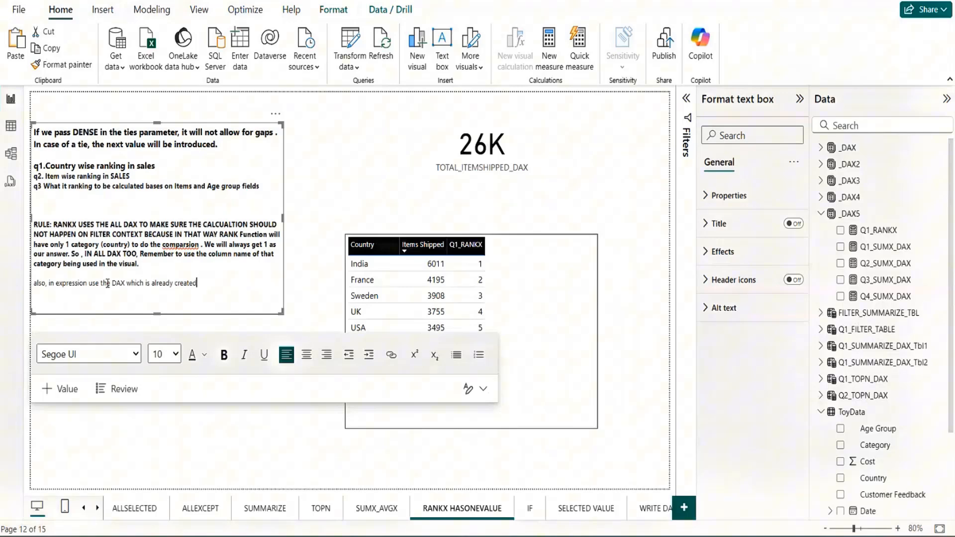
{"action": "type", "text": " by you."}
Step: Make the line about using an already created DAX bold and open its font size choices
{"action": "triple_click", "coordinate": [37, 283]}
{"action": "key", "text": "ctrl+b"}
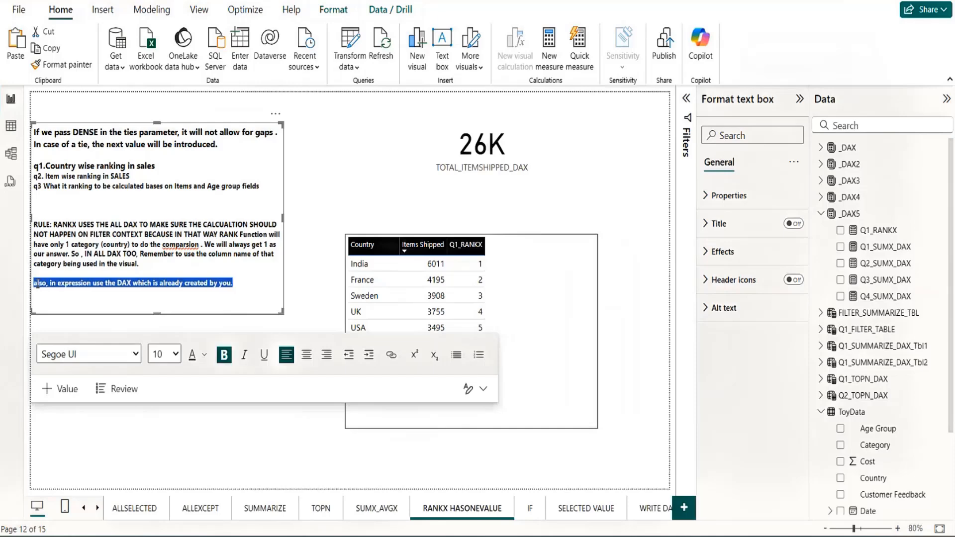
{"action": "left_click", "coordinate": [177, 359]}
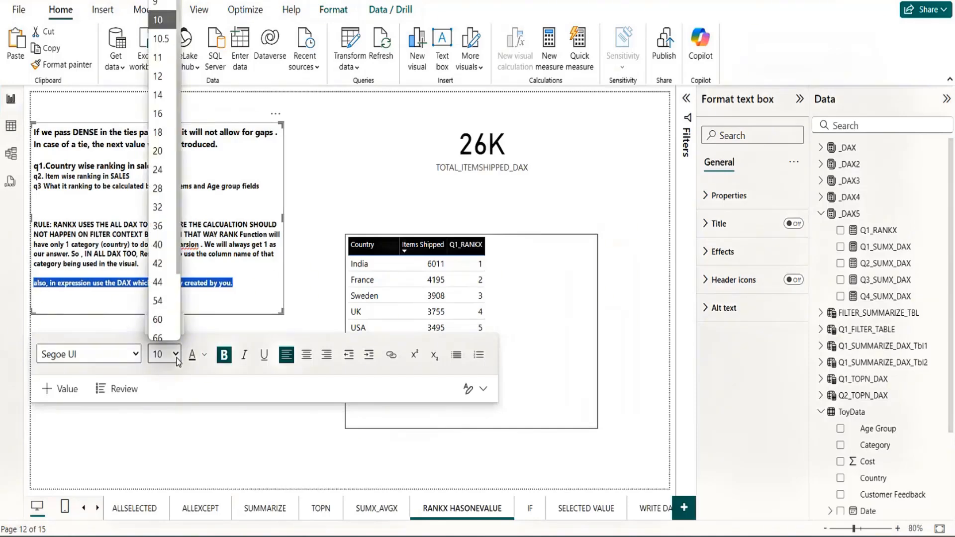
Step: Set the note's last sentence to font size 11 and narrow the TOTAL_ITEMSHIPPED_DAX card
{"action": "left_click", "coordinate": [158, 57]}
{"action": "left_click", "coordinate": [377, 149]}
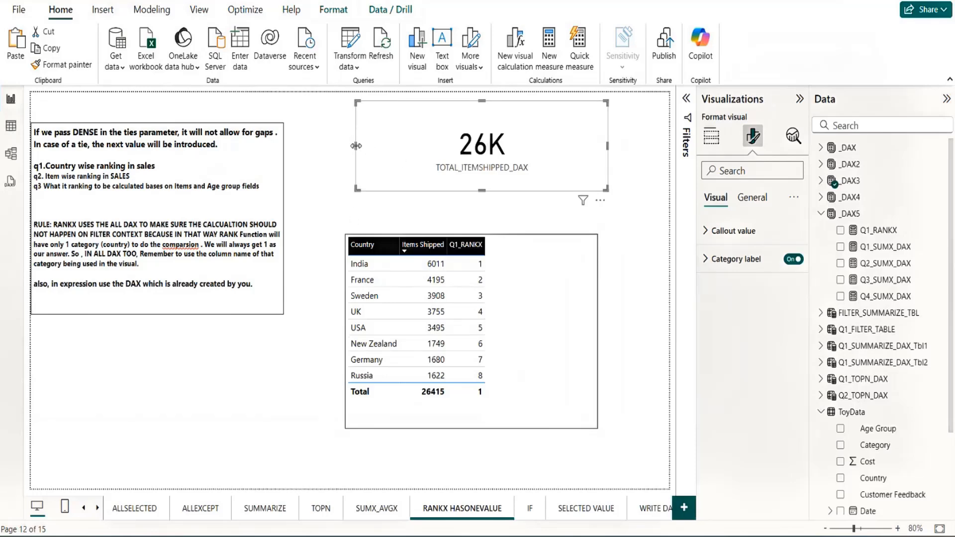
{"action": "left_click_drag", "start_coordinate": [355, 146], "coordinate": [501, 157]}
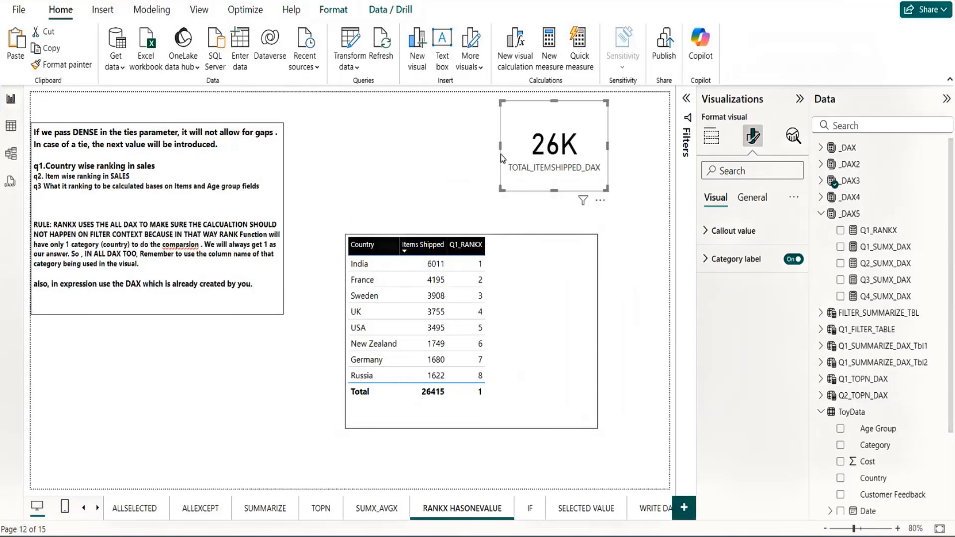
Step: Move the notes text box up to the page's top edge and place the country ranking table directly beneath it
{"action": "left_click", "coordinate": [564, 289]}
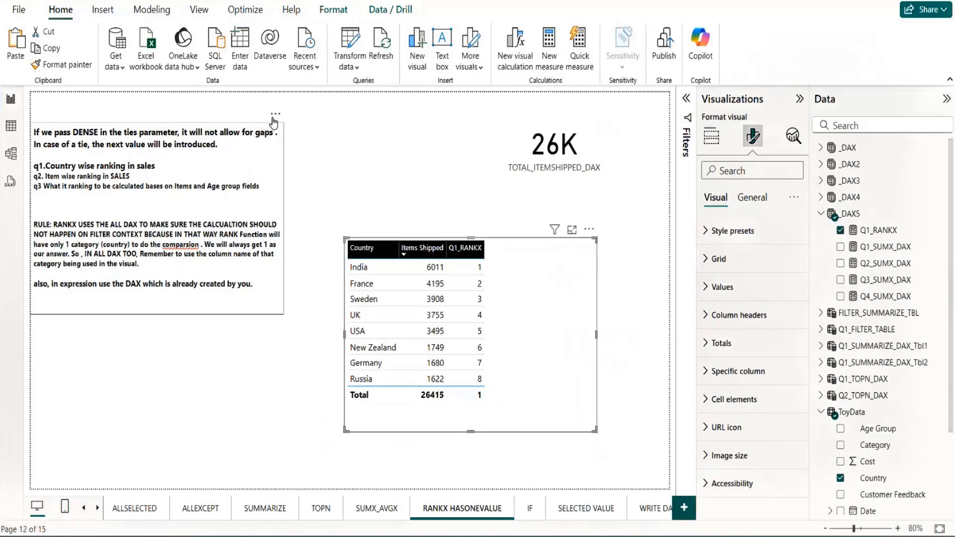
{"action": "left_click_drag", "start_coordinate": [272, 116], "coordinate": [268, 81]}
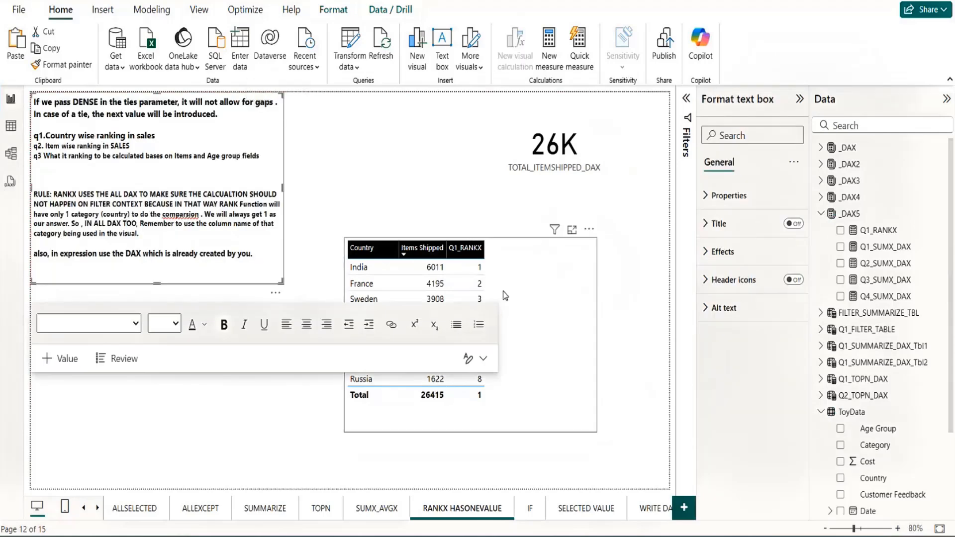
{"action": "left_click_drag", "start_coordinate": [512, 291], "coordinate": [223, 352]}
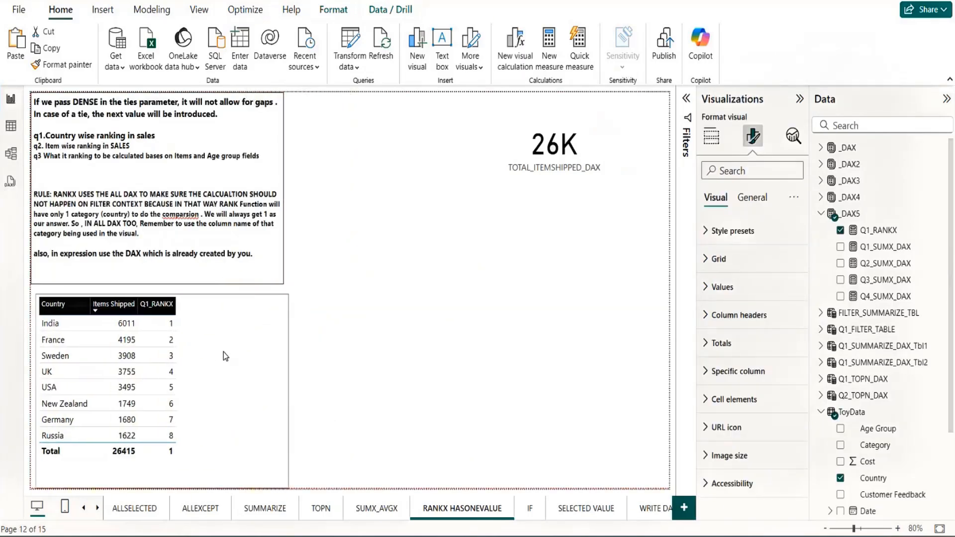
{"action": "left_click", "coordinate": [512, 323]}
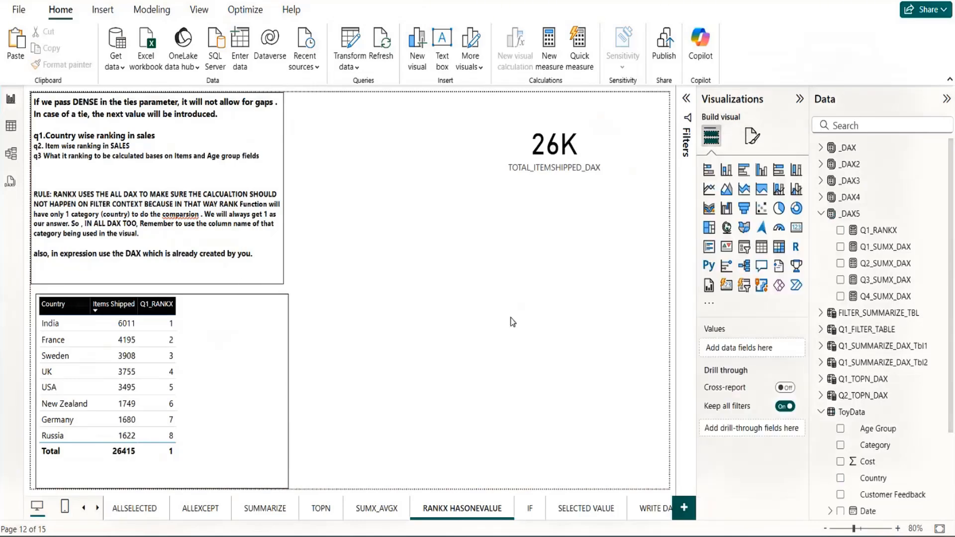
Step: Duplicate the country ranking table and place the copy in the empty area below the TOTAL_ITEMSHIPPED_DAX card
{"action": "left_click", "coordinate": [259, 301]}
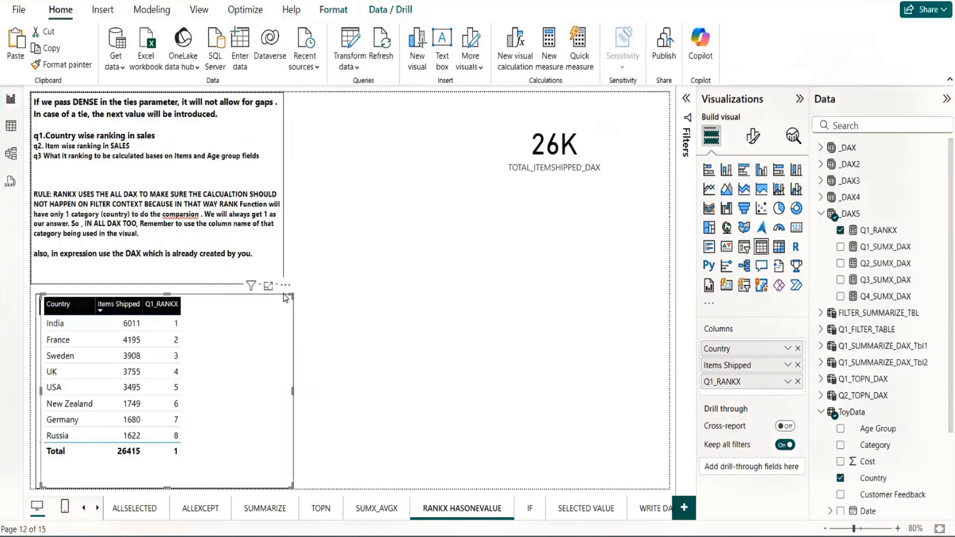
{"action": "left_click_drag", "start_coordinate": [285, 286], "coordinate": [607, 242]}
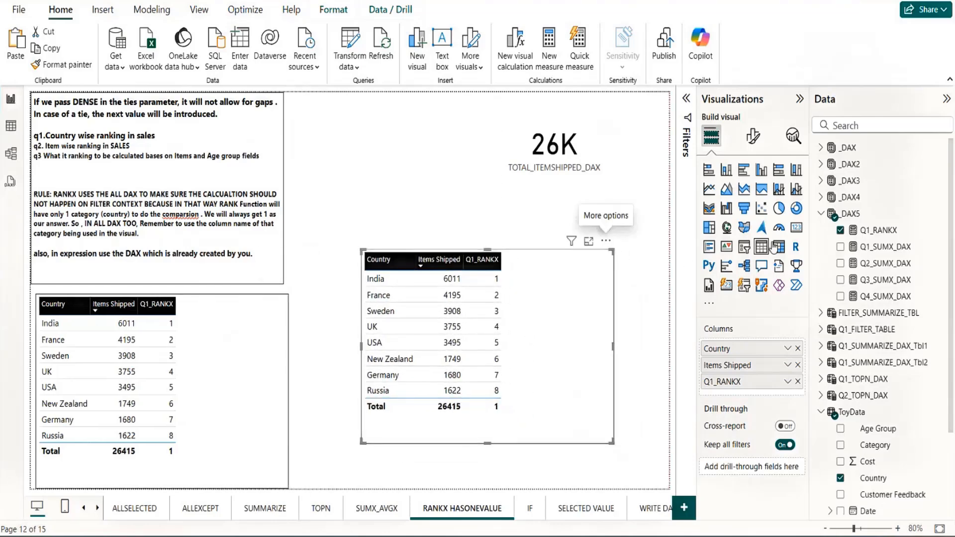
Step: Add Age Group from ToyData between Country and Items Shipped in the copied table and make the table taller
{"action": "left_click", "coordinate": [820, 214]}
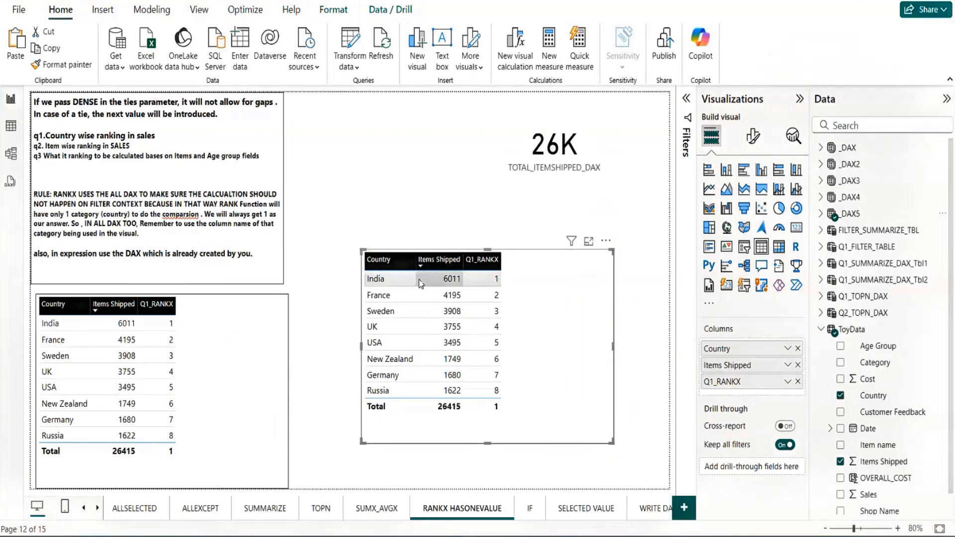
{"action": "left_click_drag", "start_coordinate": [881, 351], "coordinate": [744, 363]}
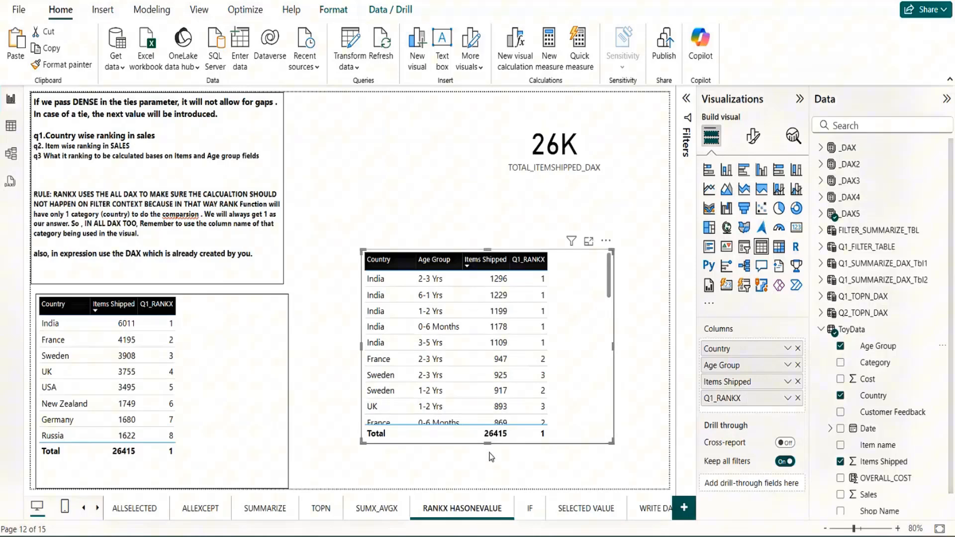
{"action": "left_click_drag", "start_coordinate": [488, 444], "coordinate": [487, 466]}
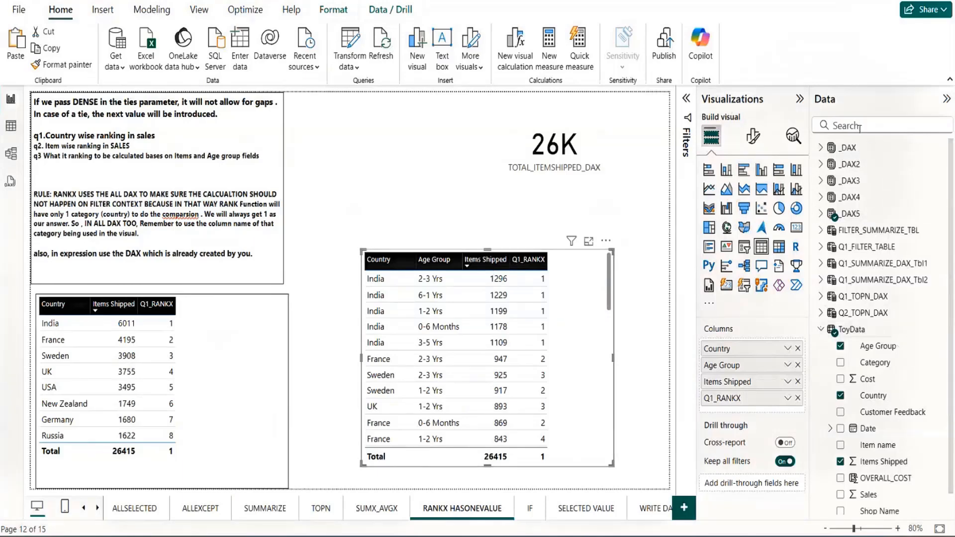
Step: Add ToyData[Age Group] as a second column in the ALL function of the Q1_RANKX measure
{"action": "left_click", "coordinate": [820, 214]}
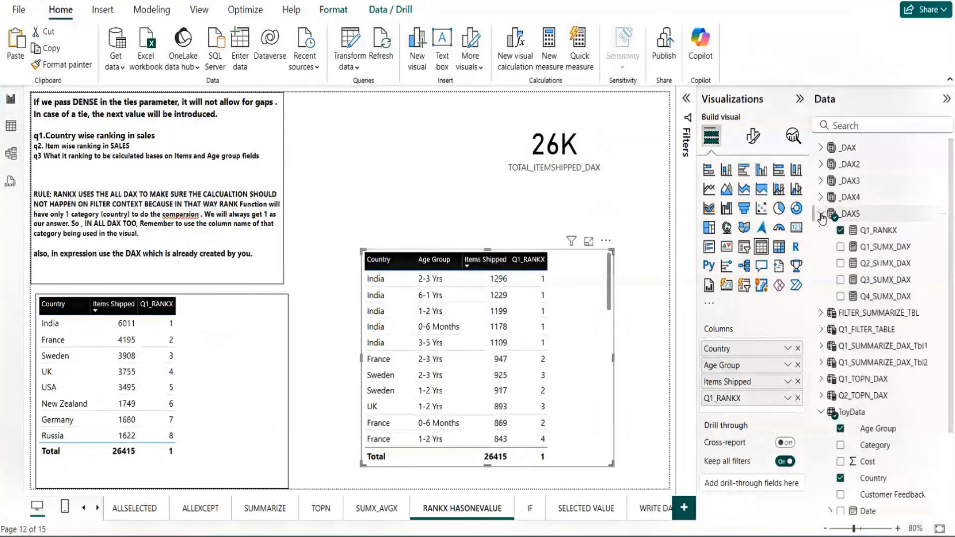
{"action": "left_click", "coordinate": [876, 230]}
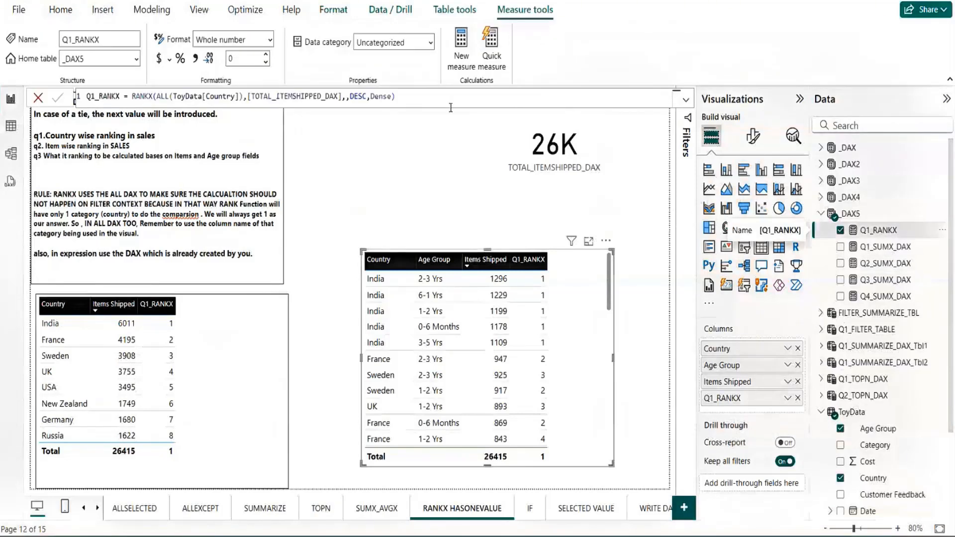
{"action": "left_click", "coordinate": [243, 97]}
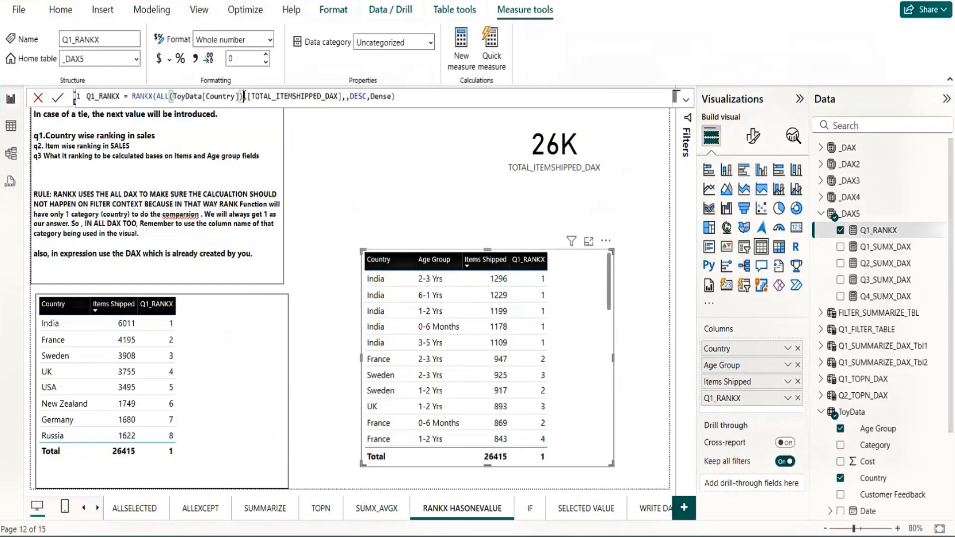
{"action": "type", "text": ","}
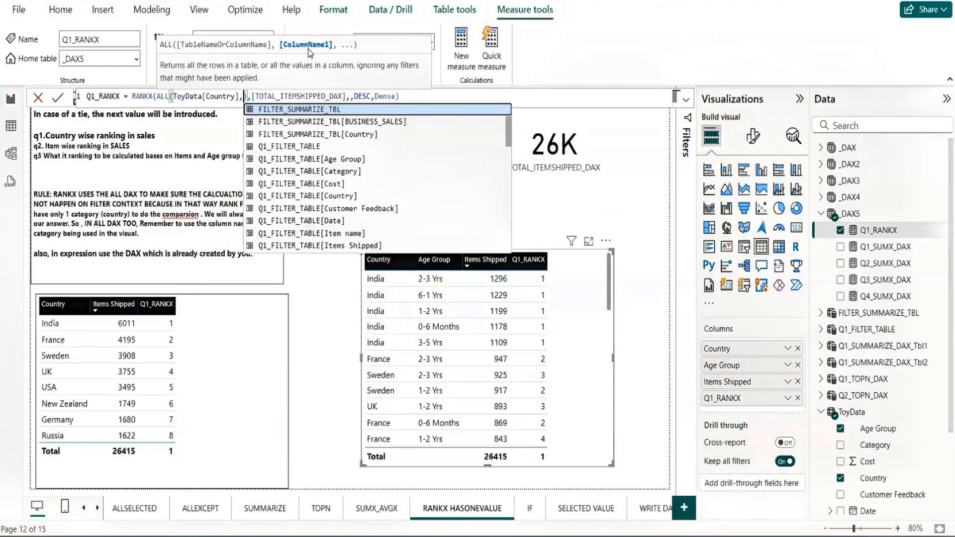
{"action": "type", "text": "toy"}
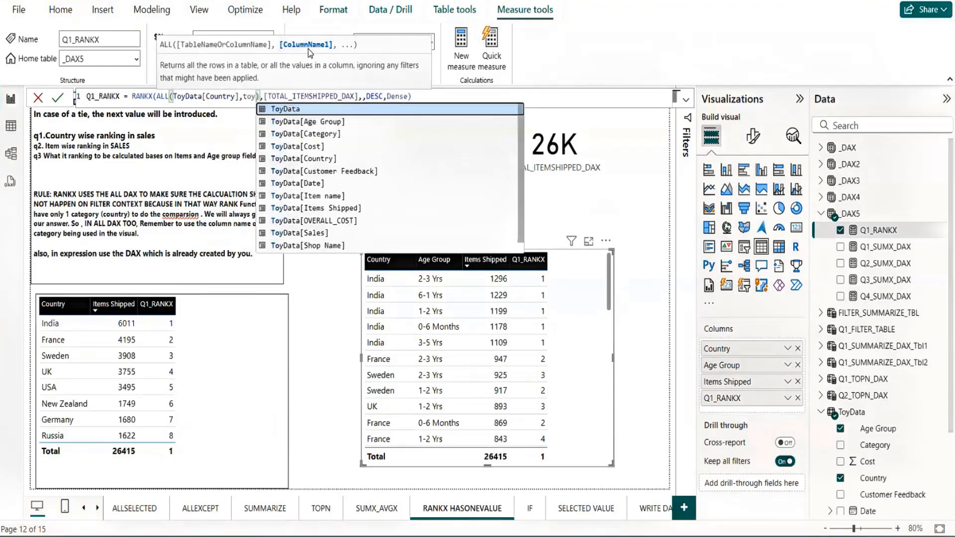
{"action": "key", "text": "Down"}
{"action": "key", "text": "Down"}
{"action": "key", "text": "Down"}
{"action": "key", "text": "Down"}
{"action": "key", "text": "Up"}
{"action": "key", "text": "Up"}
{"action": "key", "text": "Up"}
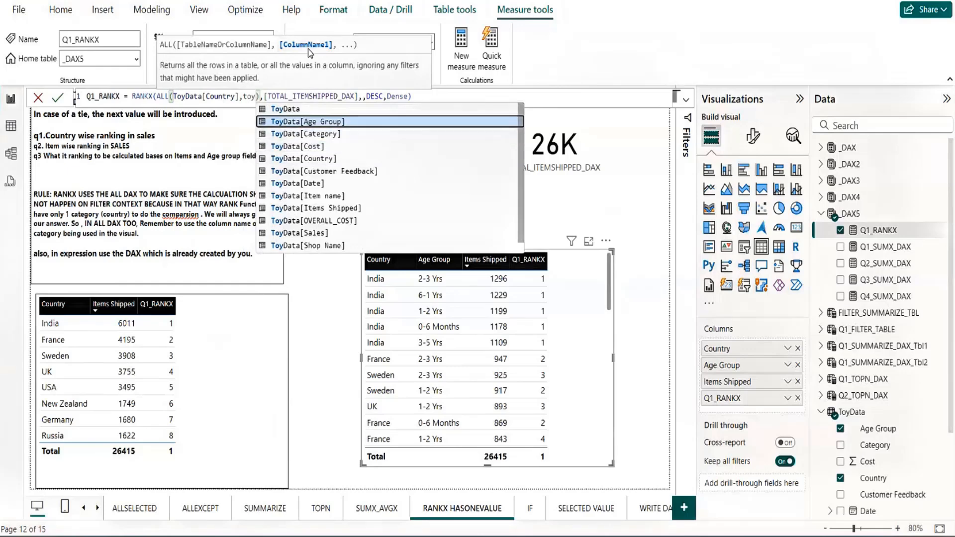
{"action": "key", "text": "Tab"}
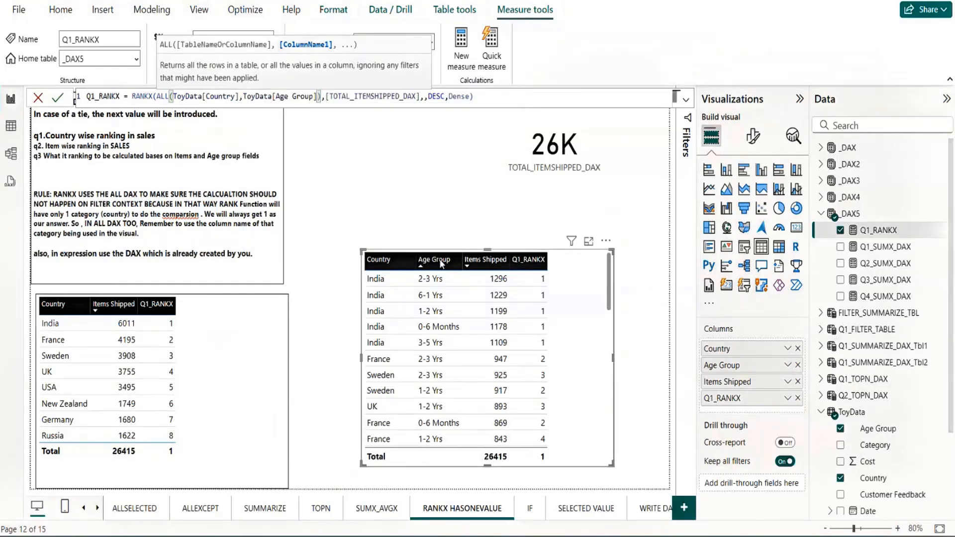
{"action": "key", "text": "Return"}
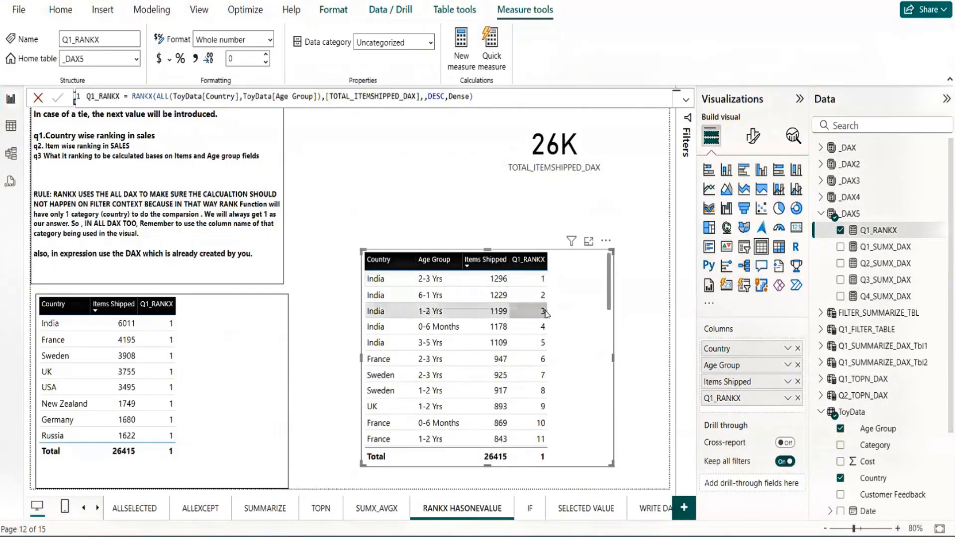
{"action": "mouse_move", "coordinate": [608, 291]}
{"action": "left_mouse_down"}
{"action": "mouse_move", "coordinate": [609, 445]}
{"action": "mouse_move", "coordinate": [608, 275]}
{"action": "left_mouse_up"}
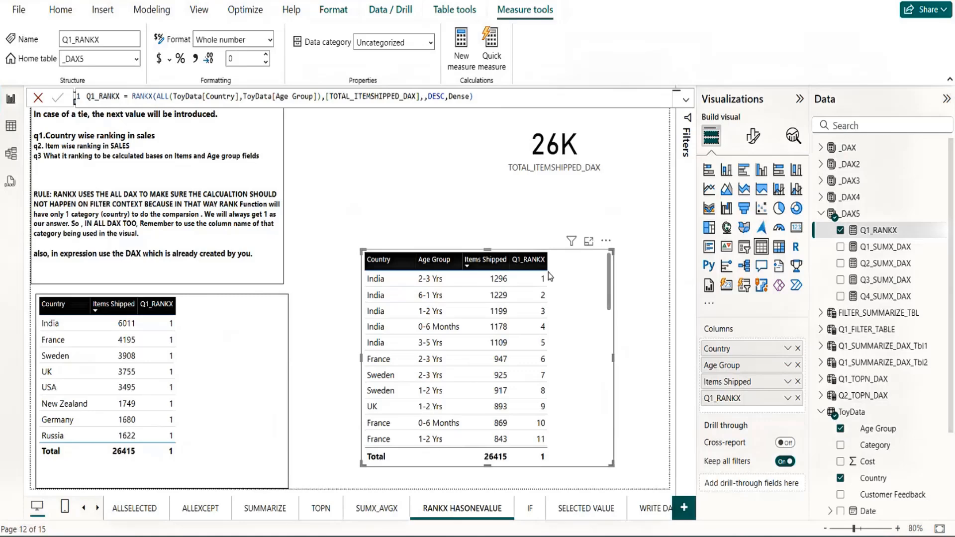
Step: Create a new measure in _DAX5 from a copy of the Q1_RANKX formula and name it Q1_RANKX_DAX
{"action": "double_click", "coordinate": [88, 98]}
{"action": "key", "text": "ctrl+a"}
{"action": "key", "text": "ctrl+c"}
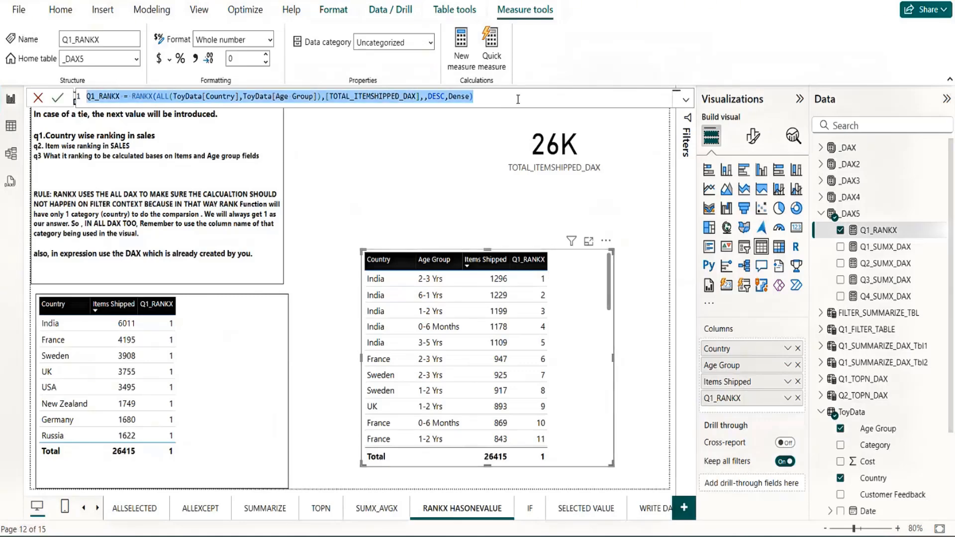
{"action": "left_click", "coordinate": [450, 48]}
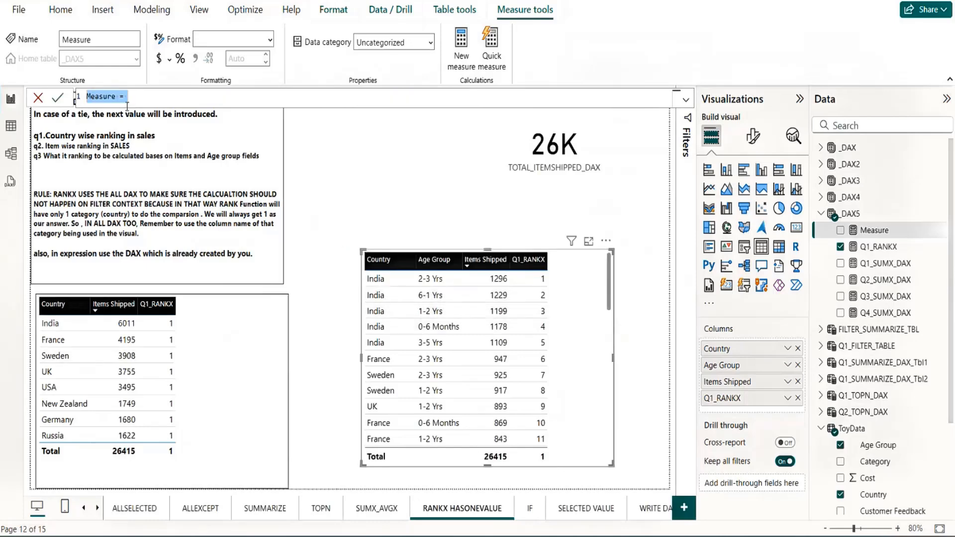
{"action": "key", "text": "ctrl+v"}
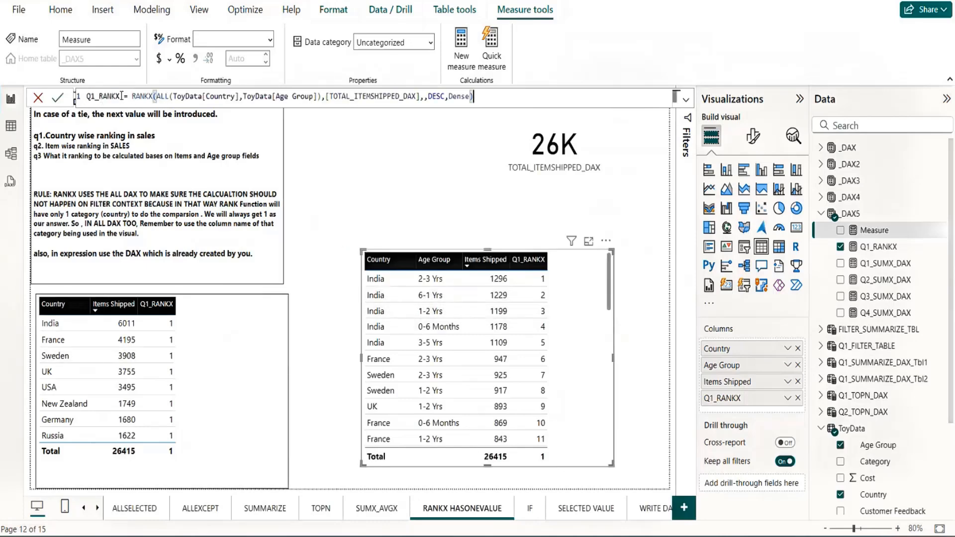
{"action": "left_click", "coordinate": [121, 96]}
{"action": "type", "text": "_Da "}
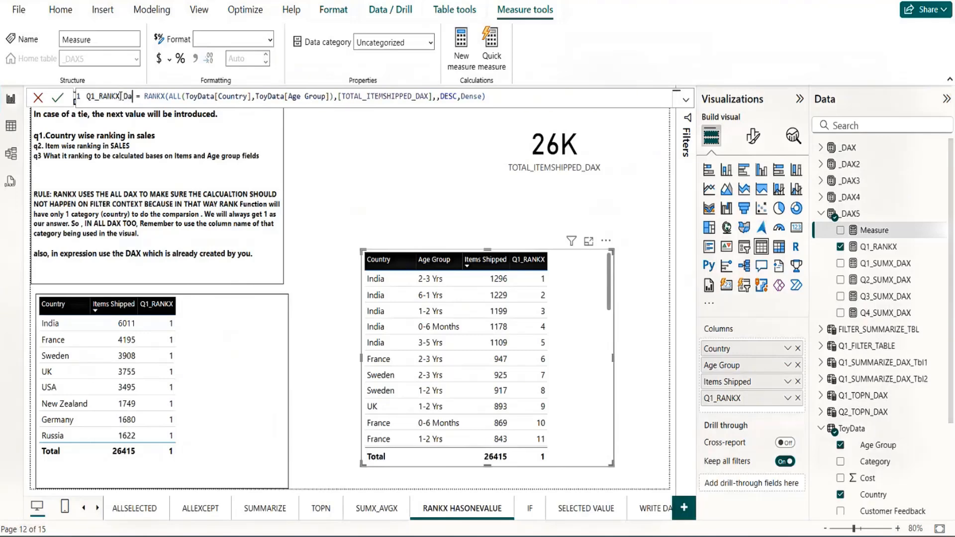
{"action": "type", "text": "X"}
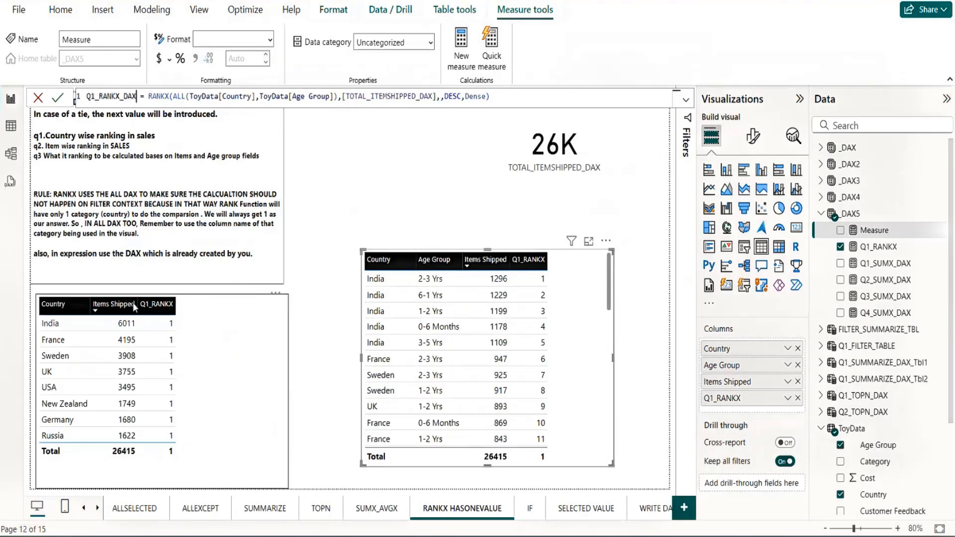
Step: Remove ToyData[Age Group] from the ALL function of Q1_RANKX_DAX and commit the measure
{"action": "double_click", "coordinate": [274, 96]}
{"action": "key", "text": "Delete"}
{"action": "key", "text": "Delete"}
{"action": "key", "text": "Delete"}
{"action": "key", "text": "Delete"}
{"action": "key", "text": "Delete"}
{"action": "key", "text": "Delete"}
{"action": "key", "text": "Delete"}
{"action": "key", "text": "Delete"}
{"action": "key", "text": "Delete"}
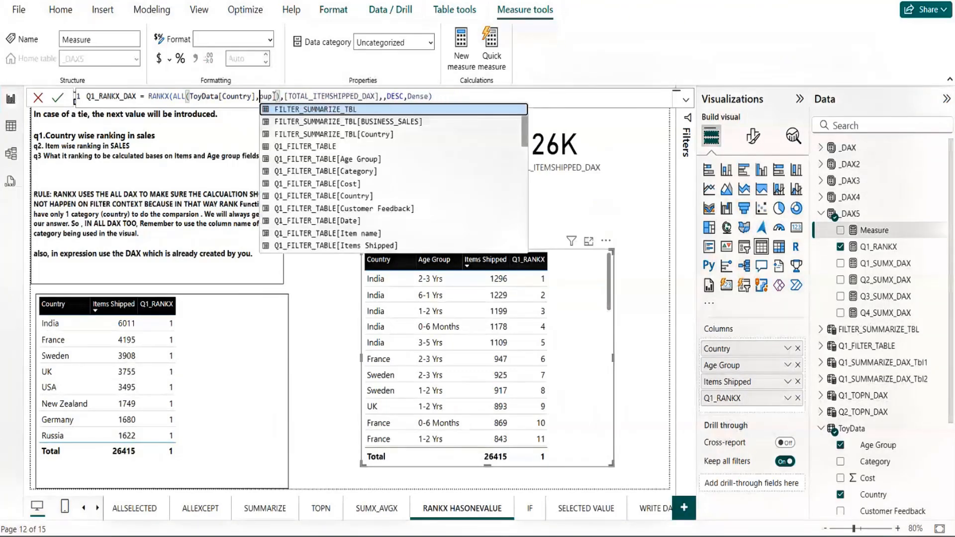
{"action": "key", "text": "Delete"}
{"action": "key", "text": "Delete"}
{"action": "key", "text": "Delete"}
{"action": "key", "text": "BackSpace"}
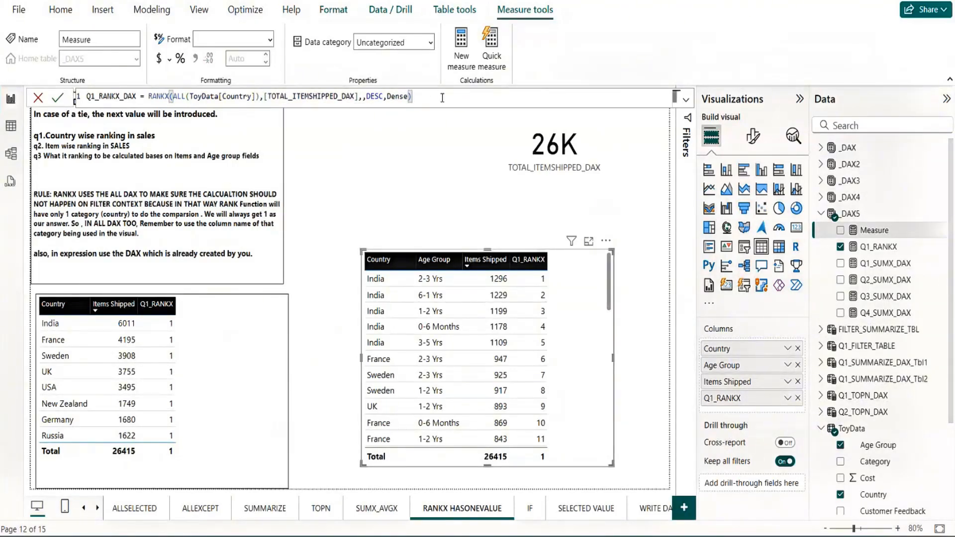
{"action": "key", "text": "Return"}
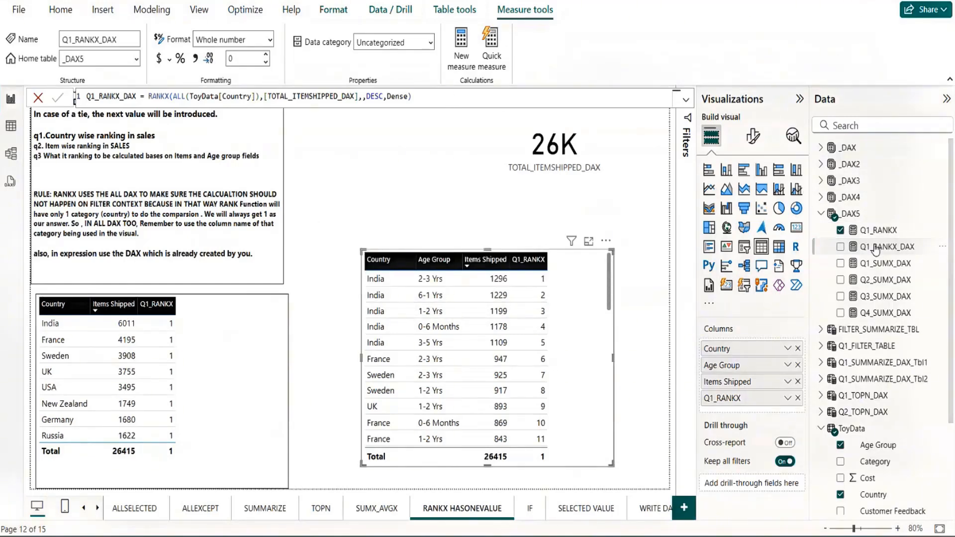
Step: Replace Q1_RANKX with Q1_RANKX_DAX in the country table beneath the notes
{"action": "left_click_drag", "start_coordinate": [875, 249], "coordinate": [226, 350]}
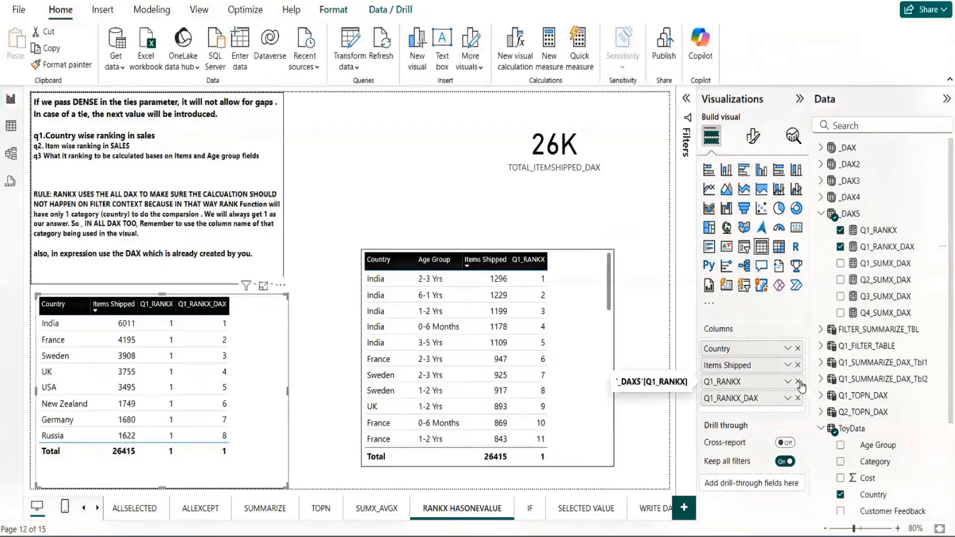
{"action": "left_click", "coordinate": [798, 381]}
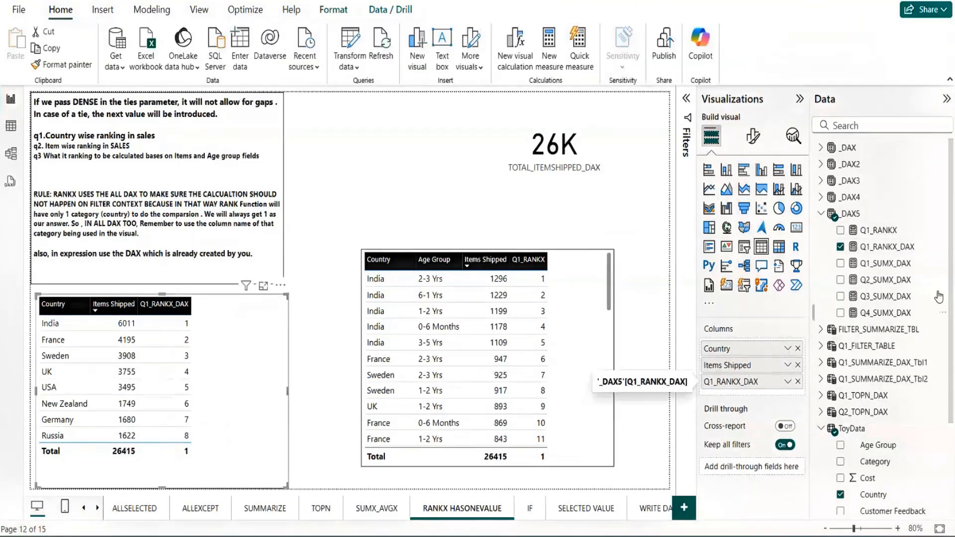
Step: Rename the Q1_RANKX measure as Q2_RANKX_DAX in its formula and commit it
{"action": "left_click", "coordinate": [871, 233]}
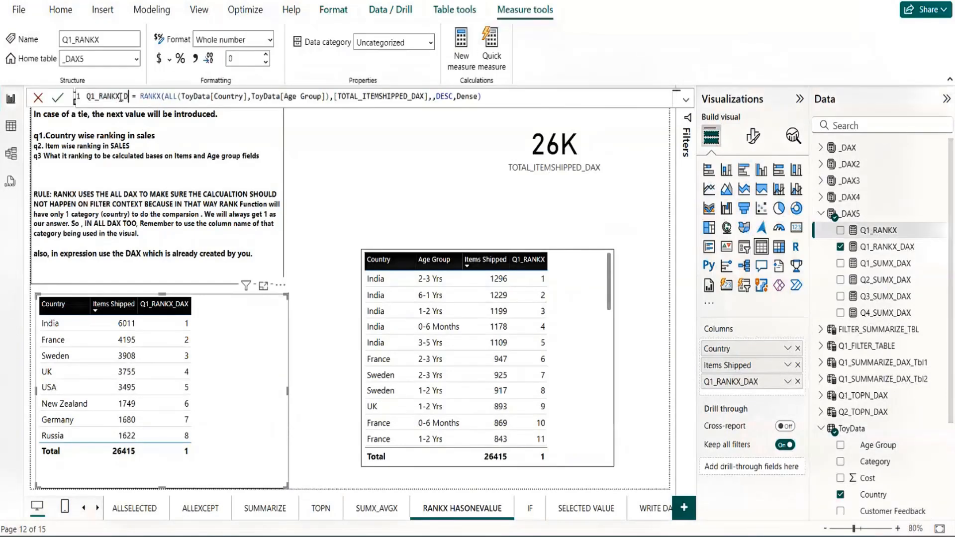
{"action": "left_click", "coordinate": [97, 96]}
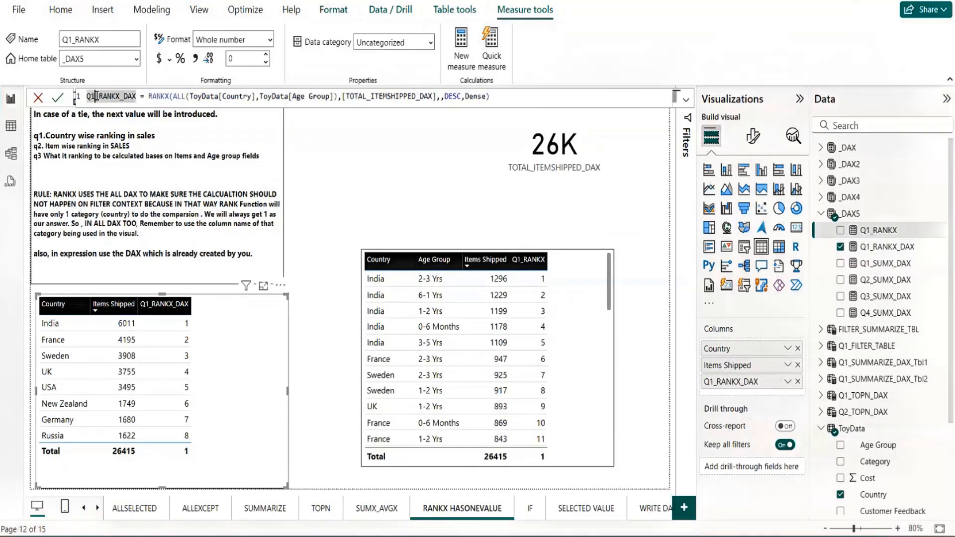
{"action": "key", "text": "BackSpace"}
{"action": "type", "text": "2"}
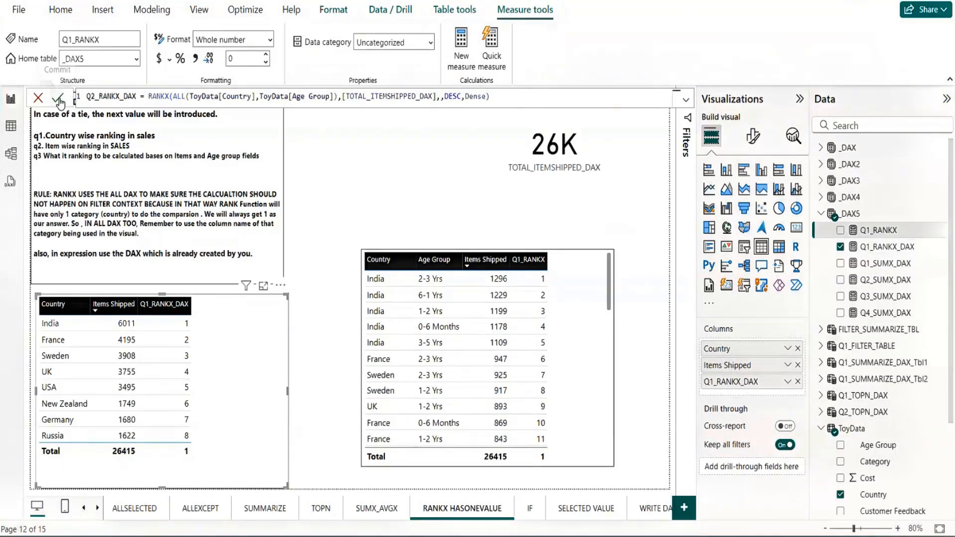
{"action": "left_click", "coordinate": [57, 97]}
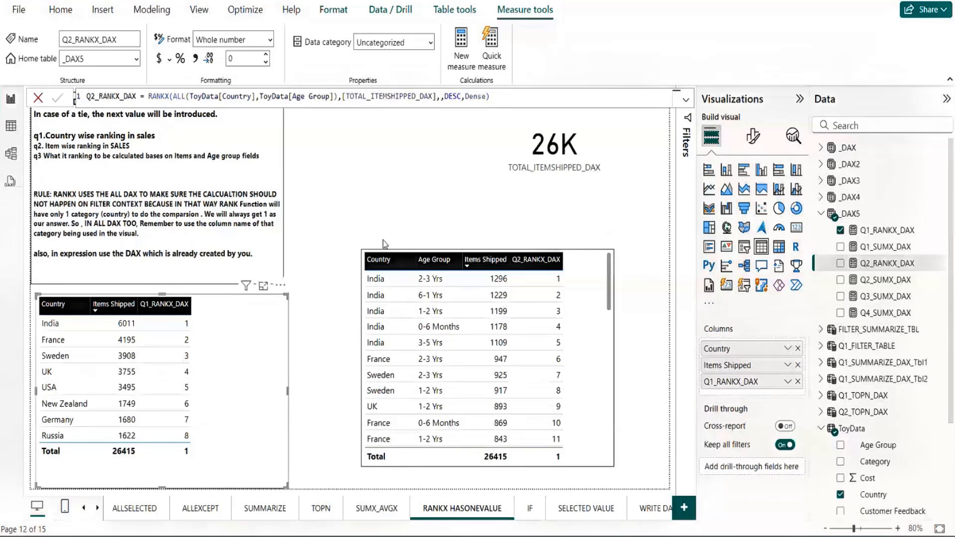
Step: Remove Items Shipped from the country table that uses Q1_RANKX_DAX
{"action": "left_click", "coordinate": [798, 367]}
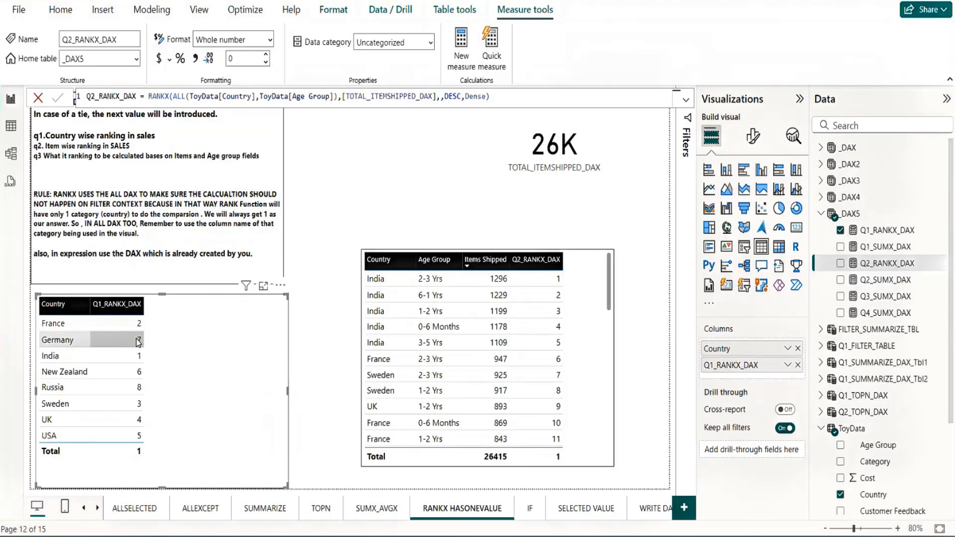
Step: Undo the removal of Items Shipped from the country table and display the Q1_RANKX_DAX formula
{"action": "key", "text": "ctrl+z"}
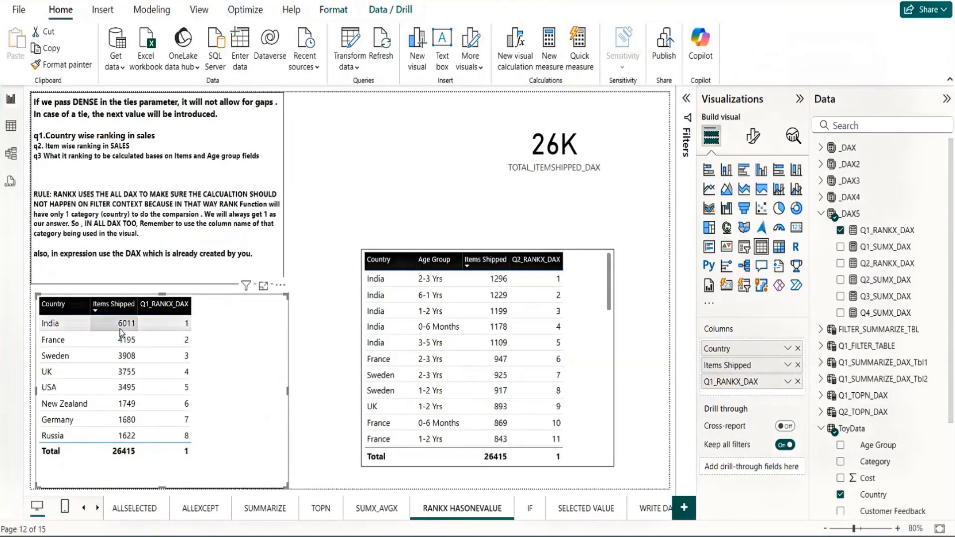
{"action": "left_click", "coordinate": [888, 231]}
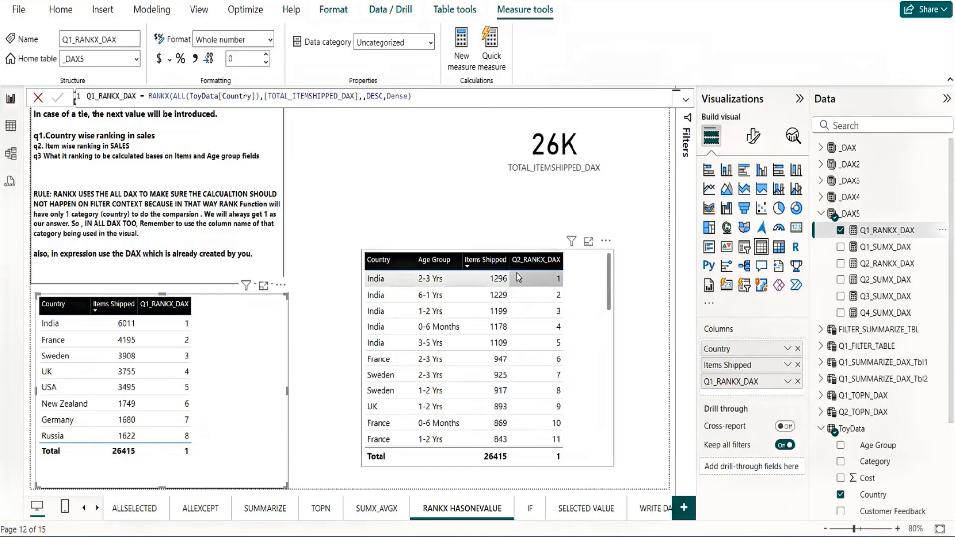
Step: Shorten the country and age group table and move it toward the page's lower right corner, then move the TOTAL_ITEMSHIPPED_DAX card to the upper right
{"action": "left_click", "coordinate": [601, 264]}
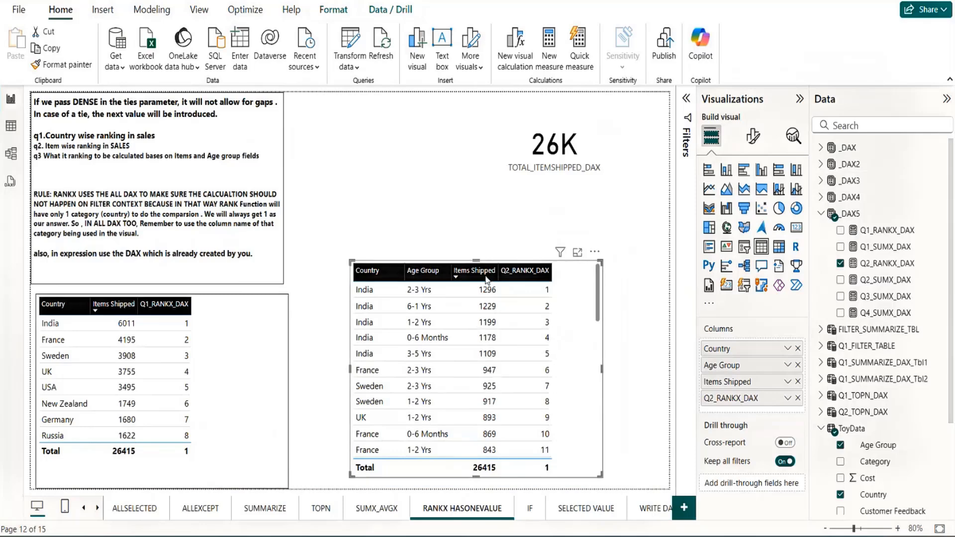
{"action": "mouse_move", "coordinate": [476, 260]}
{"action": "left_mouse_down"}
{"action": "mouse_move", "coordinate": [478, 288]}
{"action": "mouse_move", "coordinate": [477, 271]}
{"action": "left_mouse_up"}
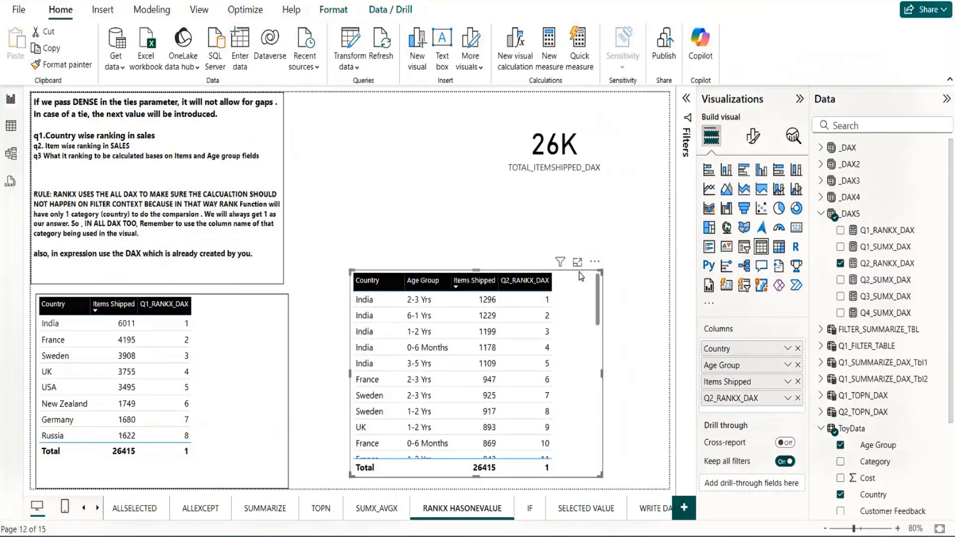
{"action": "left_click_drag", "start_coordinate": [577, 273], "coordinate": [623, 278]}
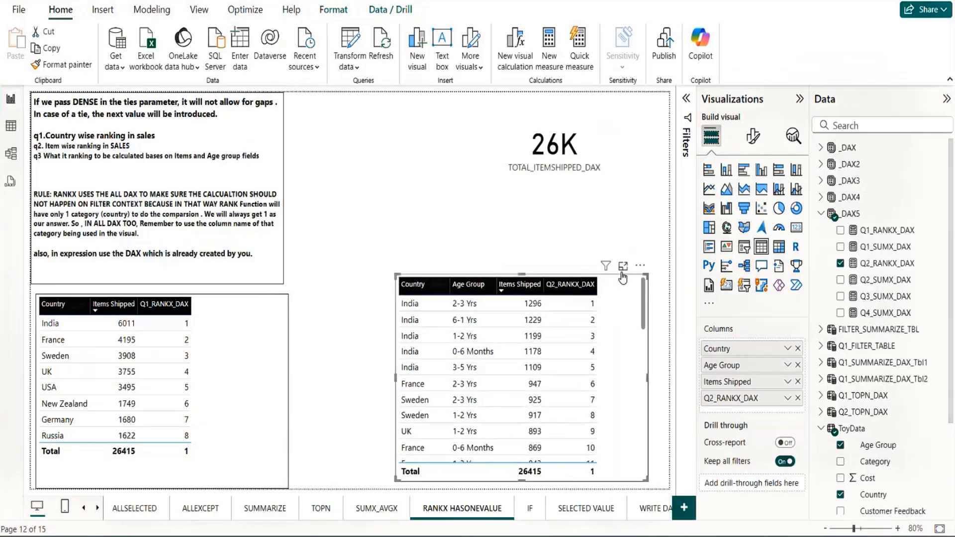
{"action": "left_click", "coordinate": [508, 183]}
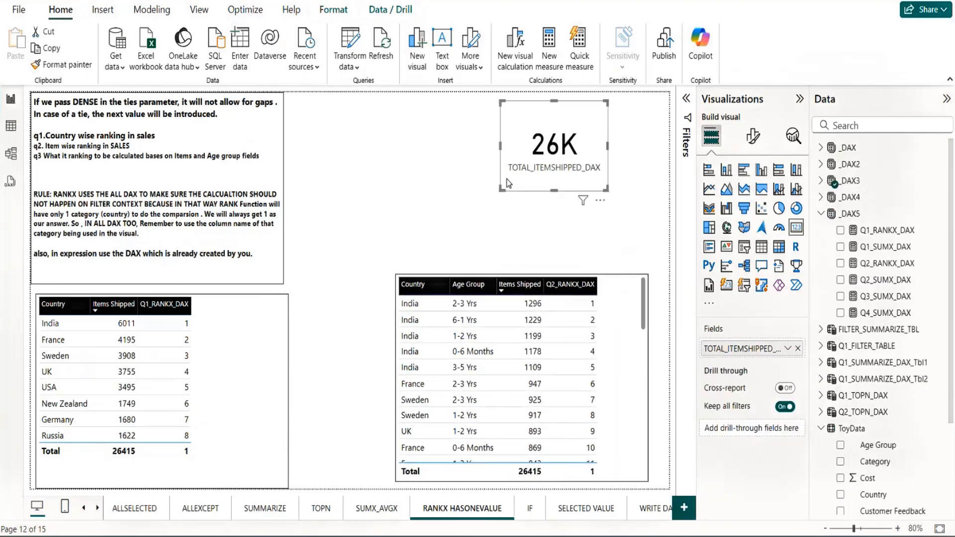
{"action": "left_click_drag", "start_coordinate": [522, 187], "coordinate": [535, 169]}
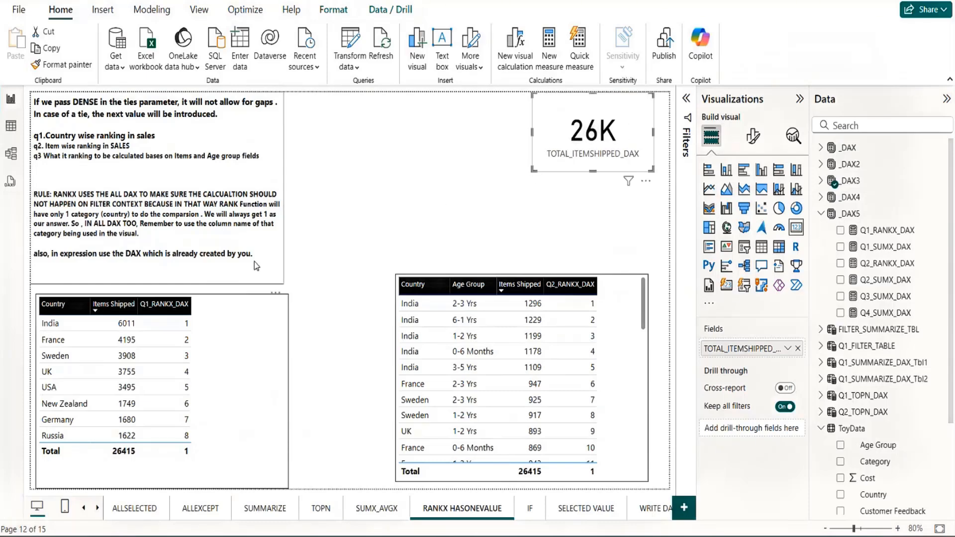
Step: Reduce the height of the country table with Q1_RANKX_DAX and place it just below the notes text box
{"action": "left_click", "coordinate": [239, 274]}
{"action": "left_click", "coordinate": [357, 251]}
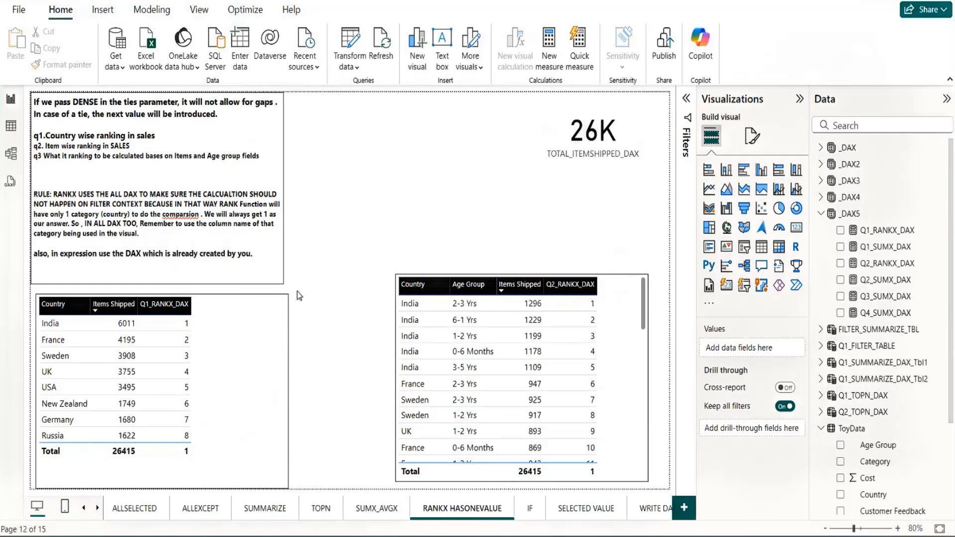
{"action": "left_click", "coordinate": [225, 298]}
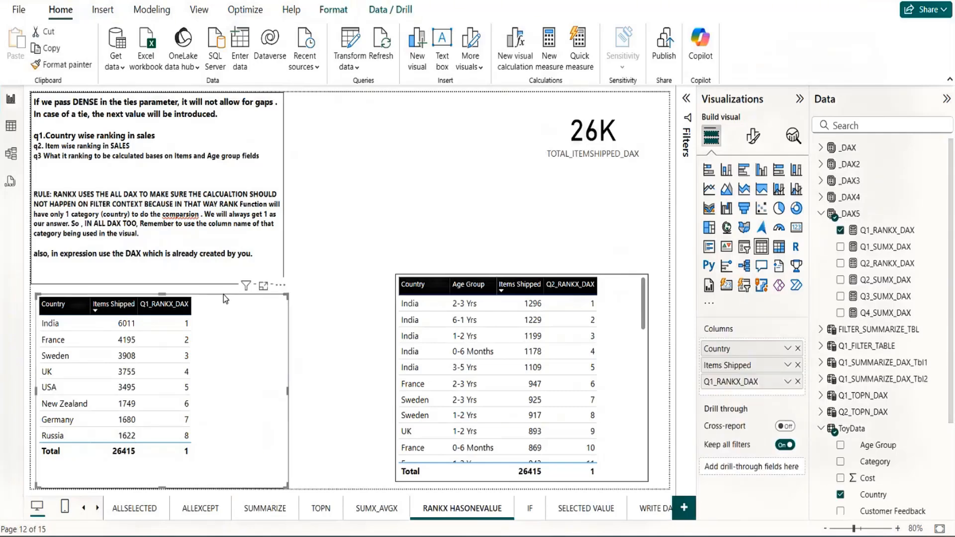
{"action": "mouse_move", "coordinate": [222, 294]}
{"action": "left_mouse_down"}
{"action": "mouse_move", "coordinate": [251, 284]}
{"action": "mouse_move", "coordinate": [278, 298]}
{"action": "mouse_move", "coordinate": [473, 150]}
{"action": "mouse_move", "coordinate": [345, 320]}
{"action": "mouse_move", "coordinate": [219, 306]}
{"action": "mouse_move", "coordinate": [231, 303]}
{"action": "mouse_move", "coordinate": [223, 300]}
{"action": "left_mouse_up"}
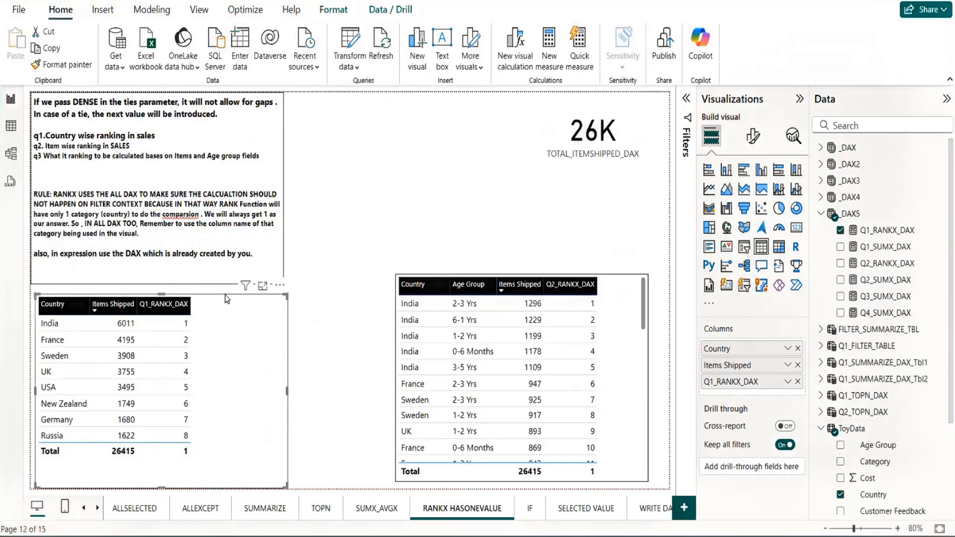
{"action": "left_click_drag", "start_coordinate": [225, 296], "coordinate": [222, 321]}
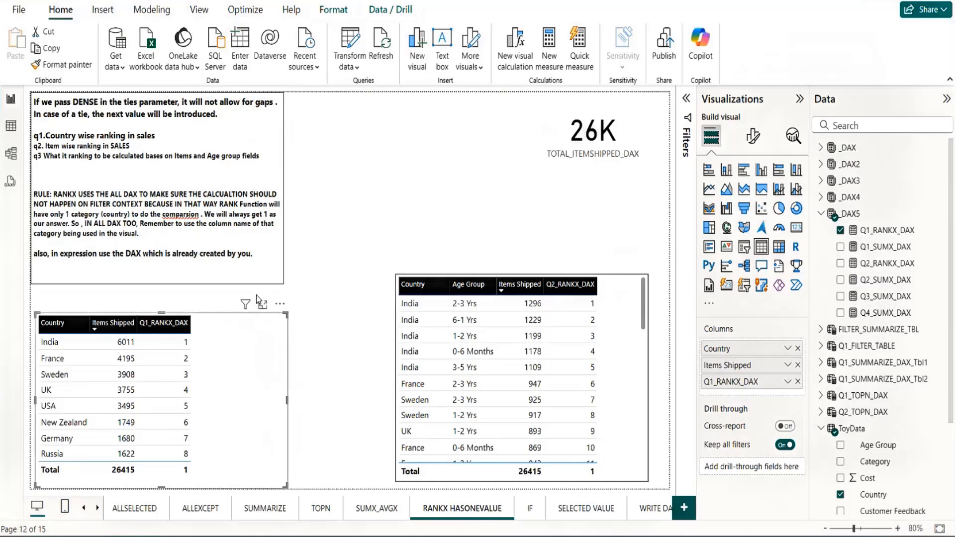
{"action": "left_click_drag", "start_coordinate": [281, 311], "coordinate": [284, 291]}
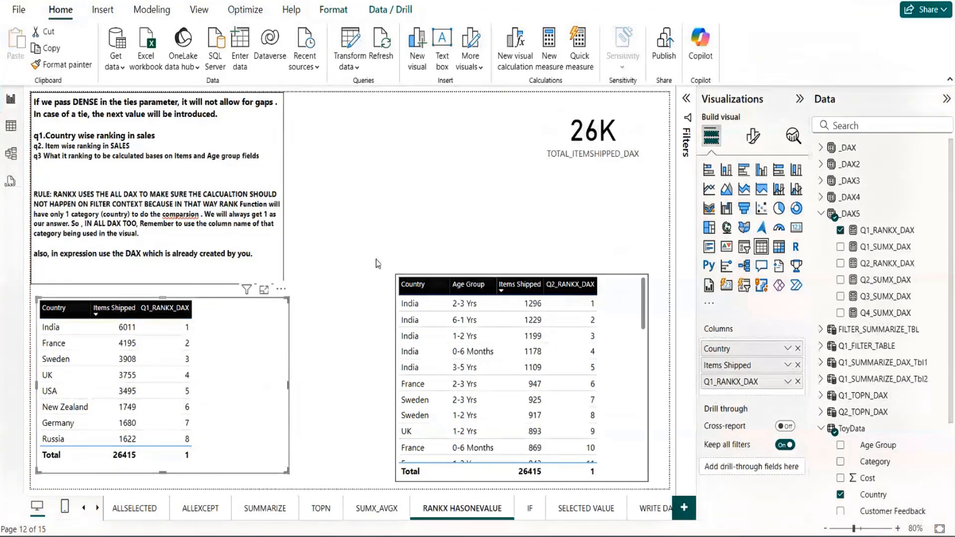
{"action": "right_click", "coordinate": [175, 223]}
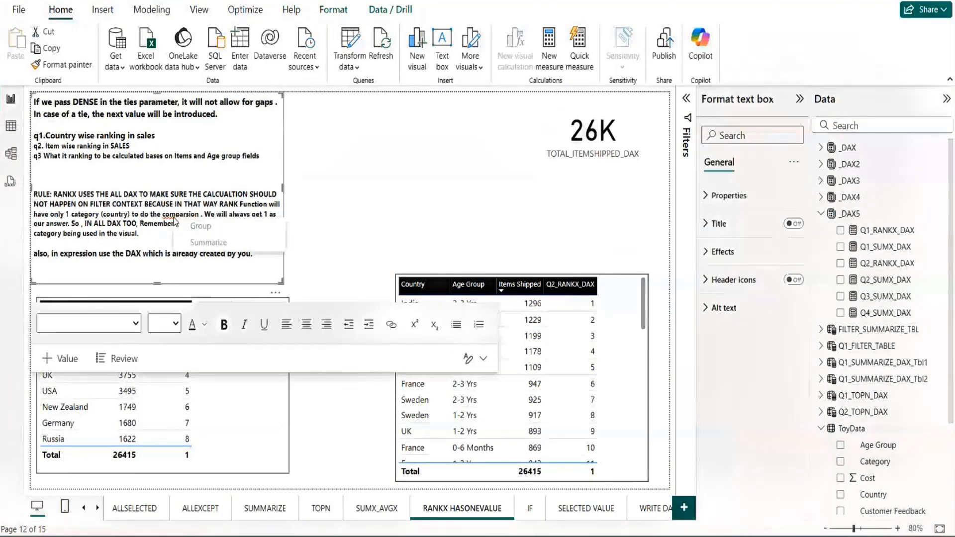
{"action": "left_click", "coordinate": [406, 202]}
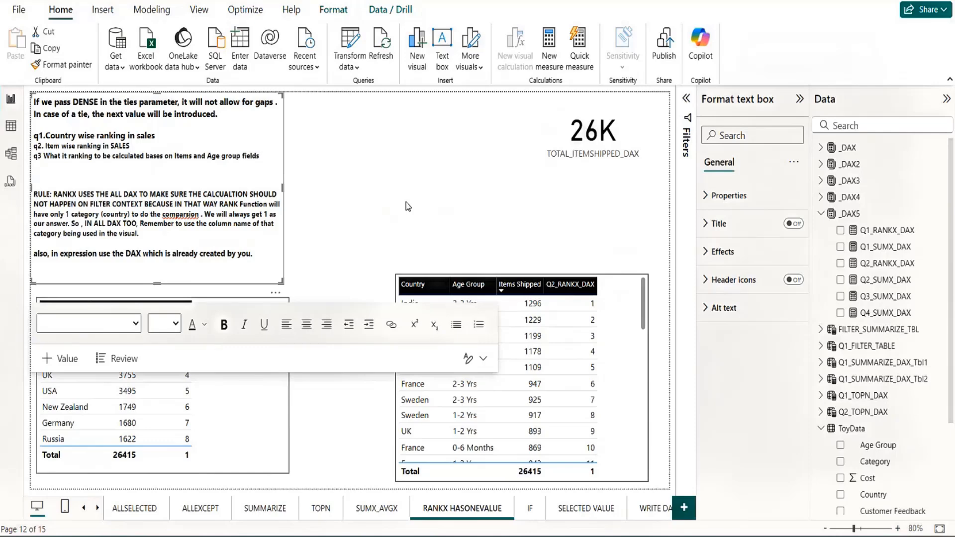
{"action": "left_click", "coordinate": [328, 419]}
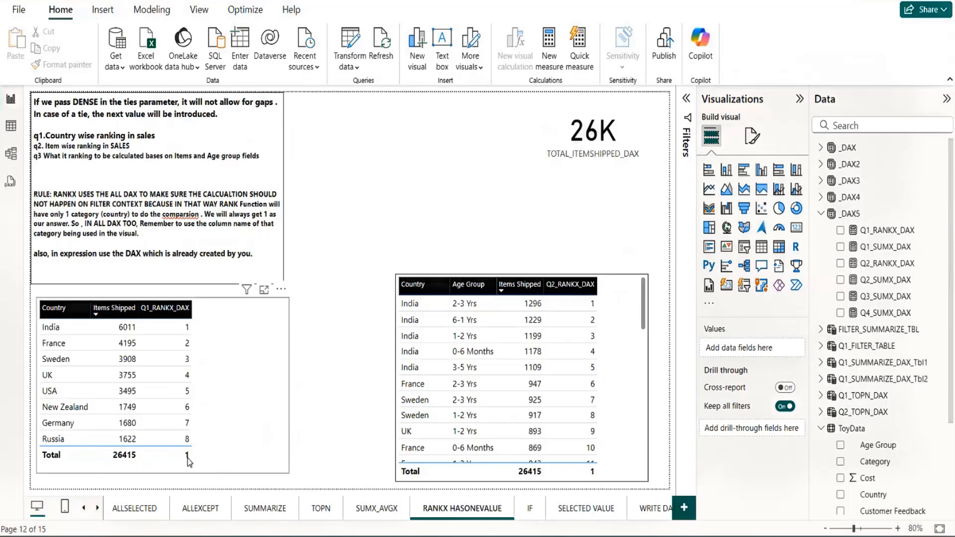
{"action": "left_click", "coordinate": [243, 440]}
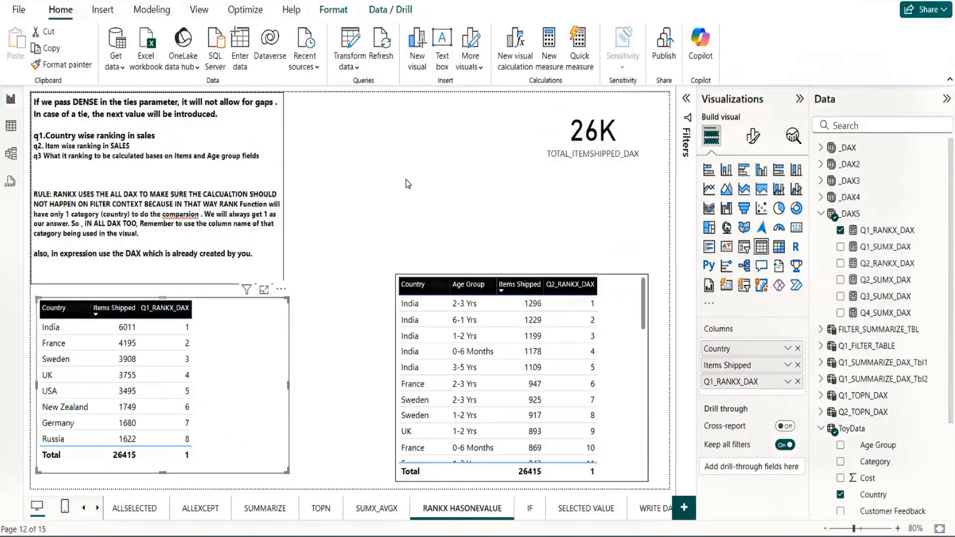
{"action": "left_click", "coordinate": [419, 165]}
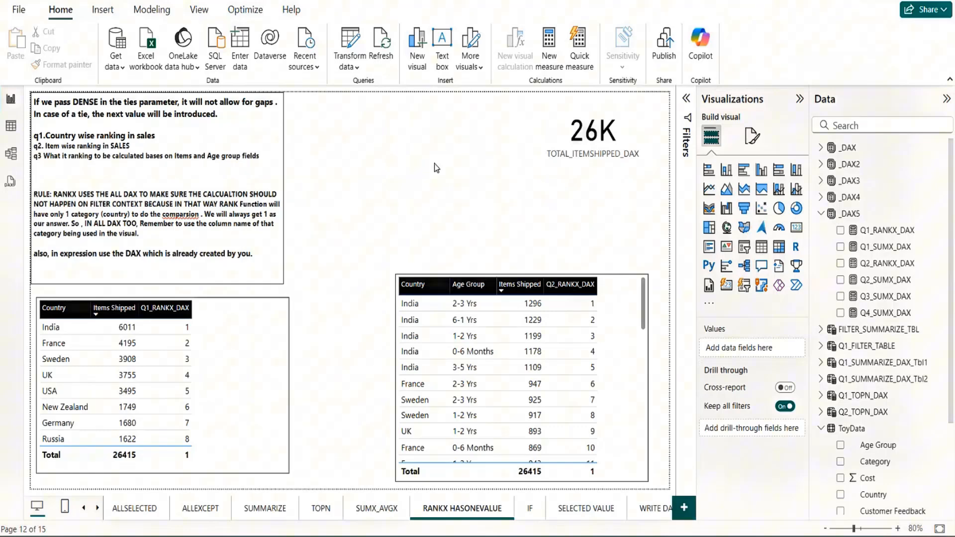
{"action": "left_click", "coordinate": [878, 232]}
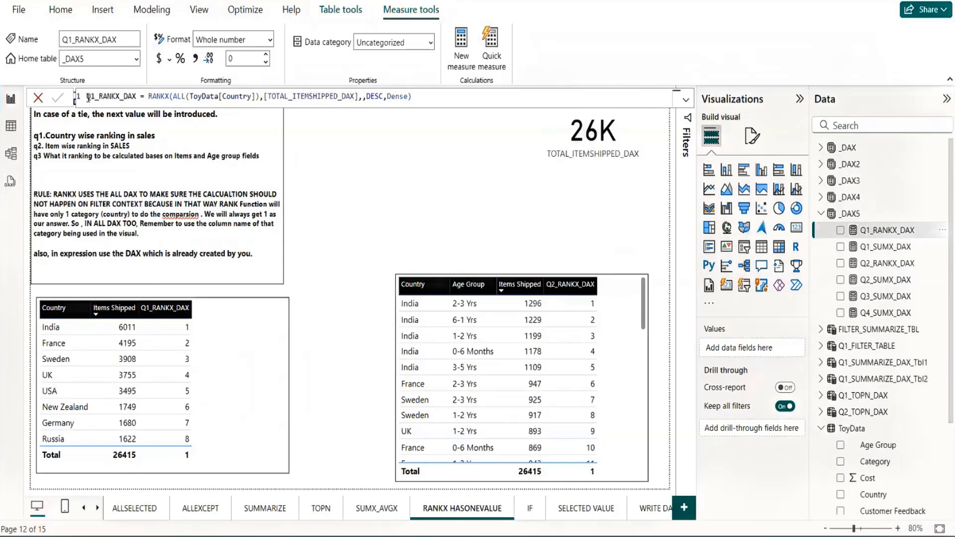
Step: Add the line "q4. How to avoid grand total ranking because it is misleading" below q3 in the notes text box
{"action": "left_click", "coordinate": [264, 156]}
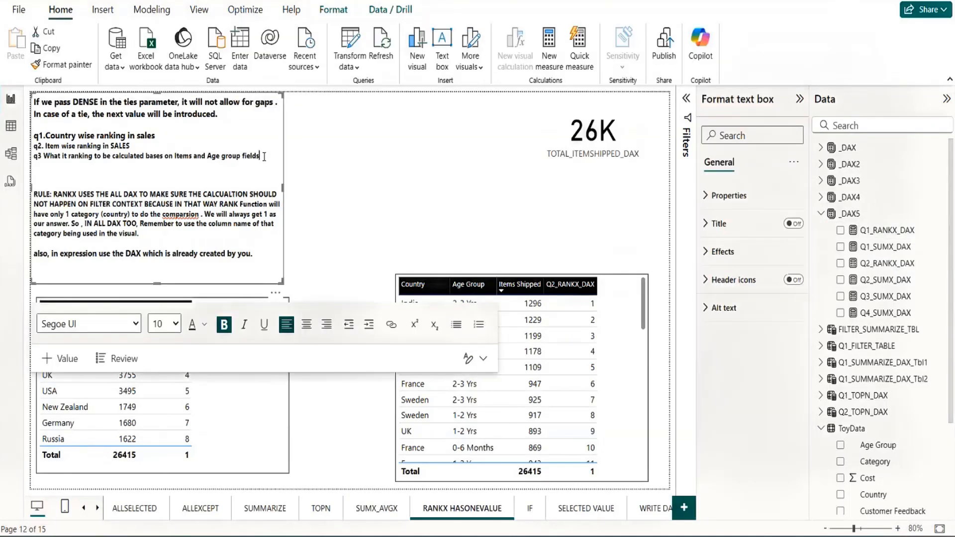
{"action": "key", "text": "Return"}
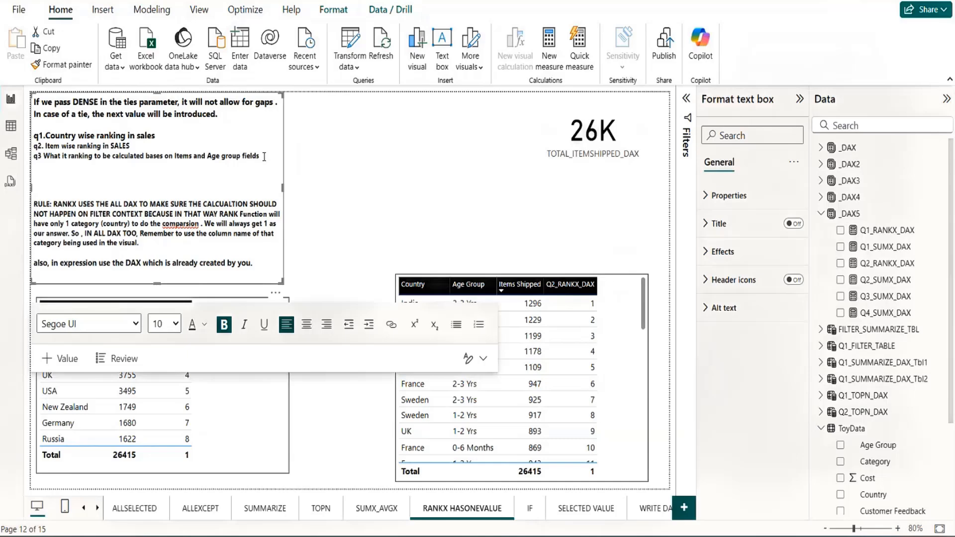
{"action": "type", "text": "Q4"}
{"action": "key", "text": "BackSpace"}
{"action": "key", "text": "BackSpace"}
{"action": "key", "text": "ctrl+b"}
{"action": "type", "text": "q4. How to avoid"}
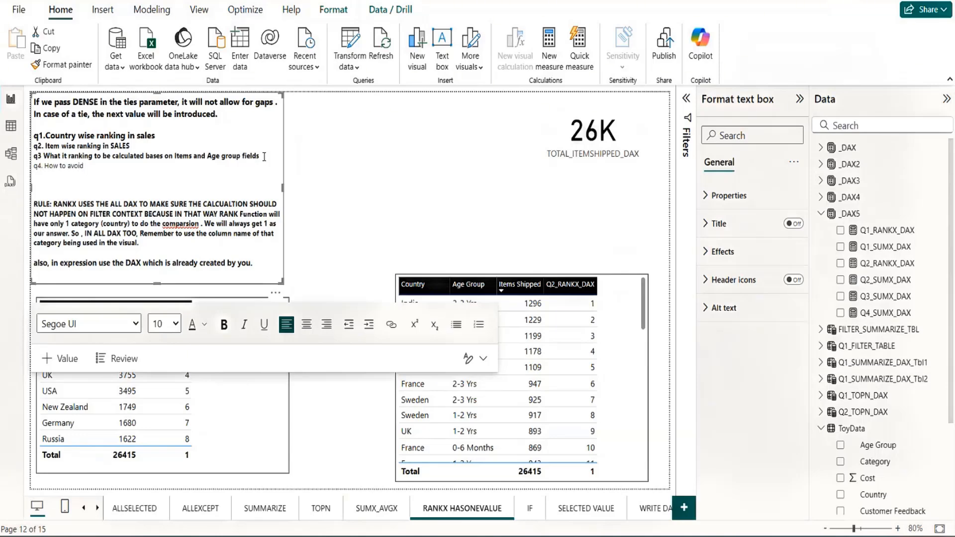
{"action": "type", "text": " total labl"}
{"action": "key", "text": "BackSpace"}
{"action": "key", "text": "BackSpace"}
{"action": "key", "text": "BackSpace"}
{"action": "key", "text": "BackSpace"}
{"action": "key", "text": "BackSpace"}
{"action": "key", "text": "BackSpace"}
{"action": "key", "text": "BackSpace"}
{"action": "key", "text": "BackSpace"}
{"action": "key", "text": "BackSpace"}
{"action": "type", "text": "grand total ranking because it is misleading"}
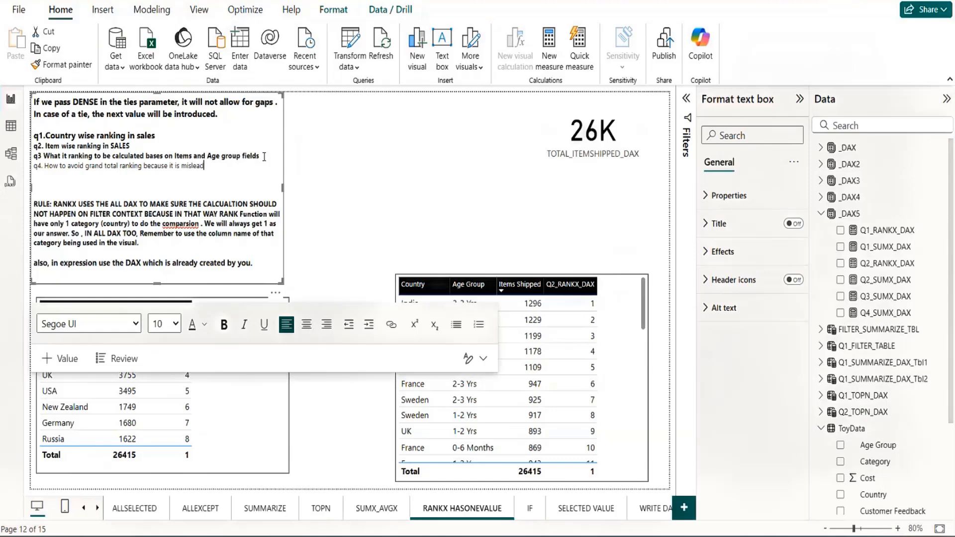
Step: Make the q4 line in the notes bold and end it with a period
{"action": "left_click", "coordinate": [36, 167], "text": "shift"}
{"action": "key", "text": "ctrl+b"}
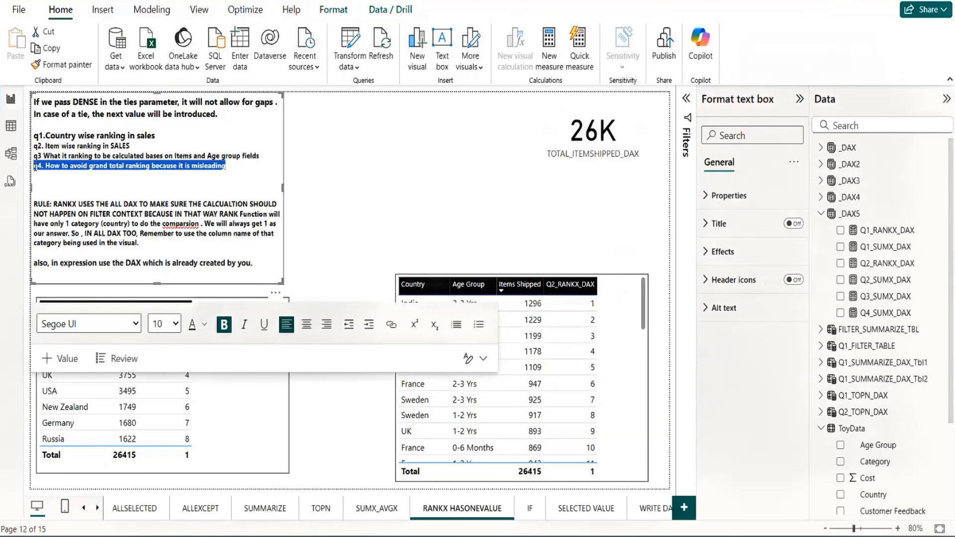
{"action": "left_click", "coordinate": [233, 171]}
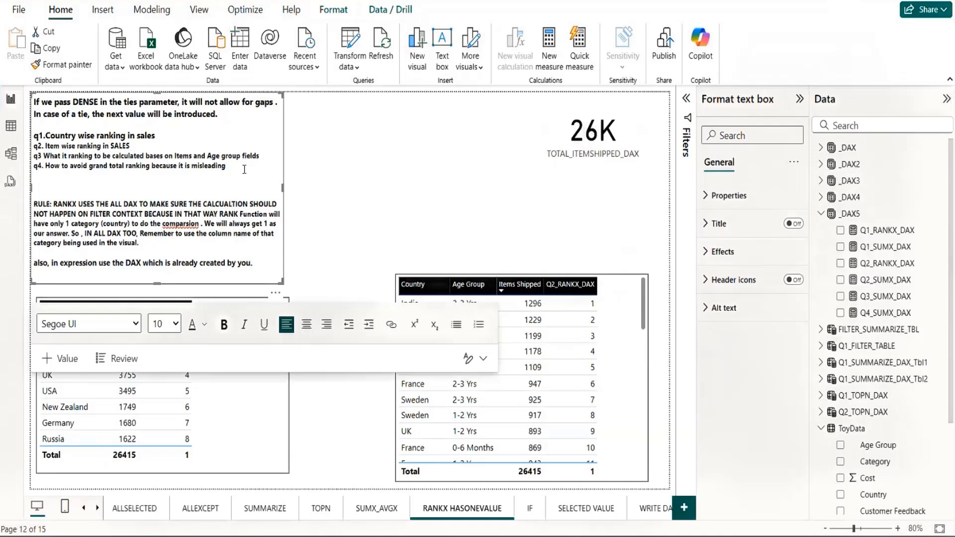
{"action": "left_click", "coordinate": [238, 165]}
Step: Create a new measure in _DAX5 from a copy of the Q1_RANKX_DAX formula and name it Q4_RANKX_DAX in the formula
{"action": "left_click", "coordinate": [872, 234]}
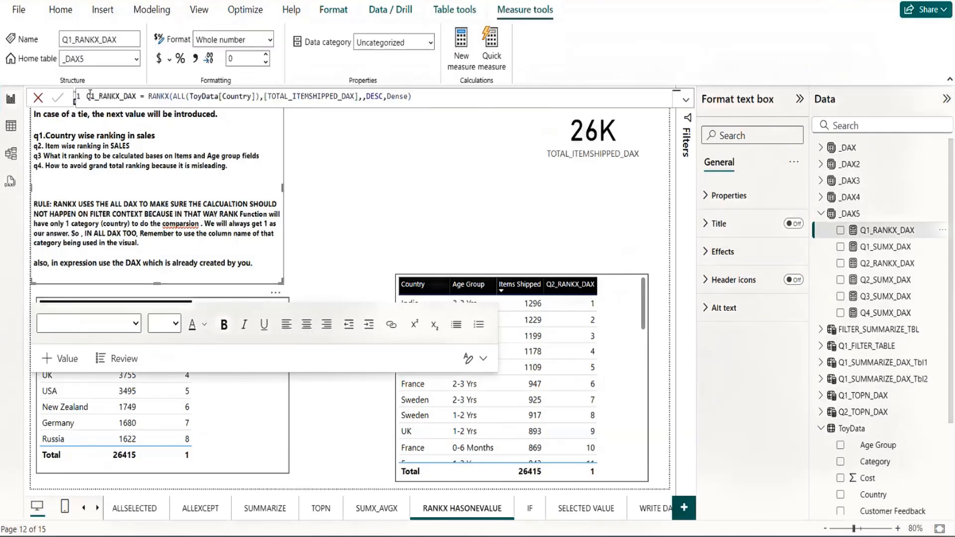
{"action": "double_click", "coordinate": [91, 96]}
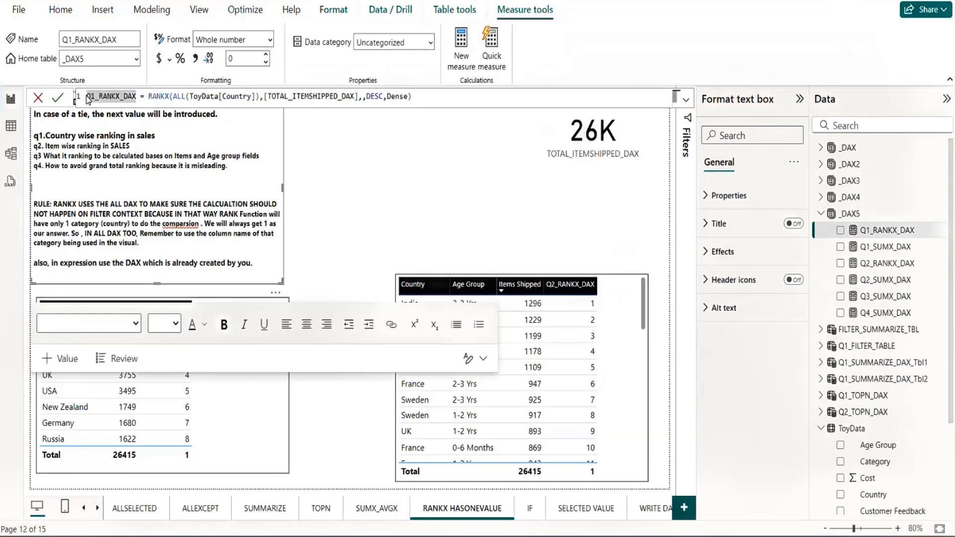
{"action": "key", "text": "ctrl+a"}
{"action": "key", "text": "ctrl+c"}
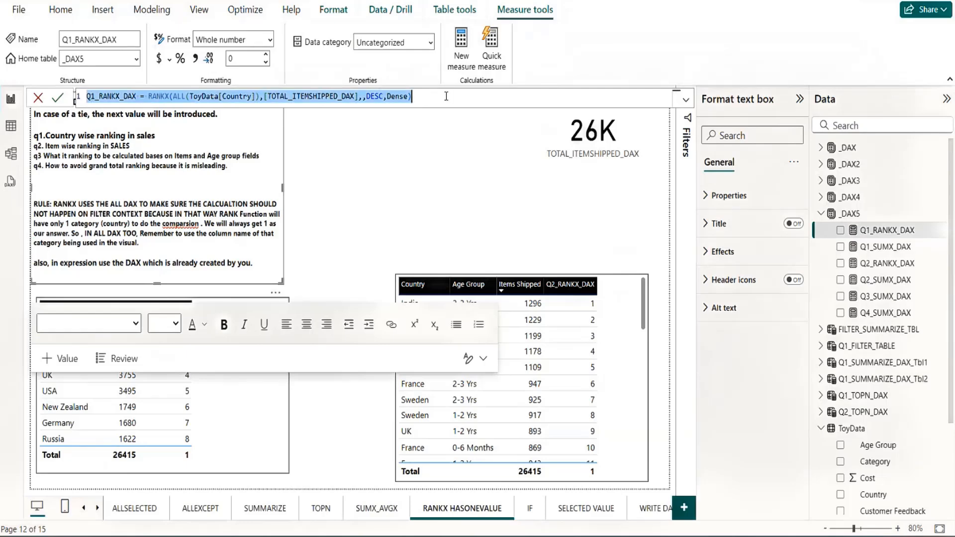
{"action": "left_click", "coordinate": [461, 46]}
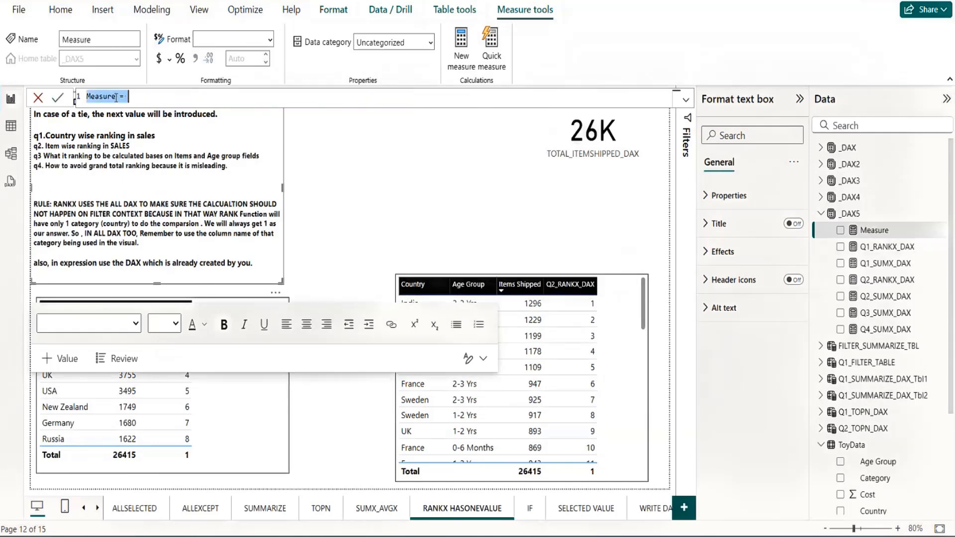
{"action": "key", "text": "ctrl+v"}
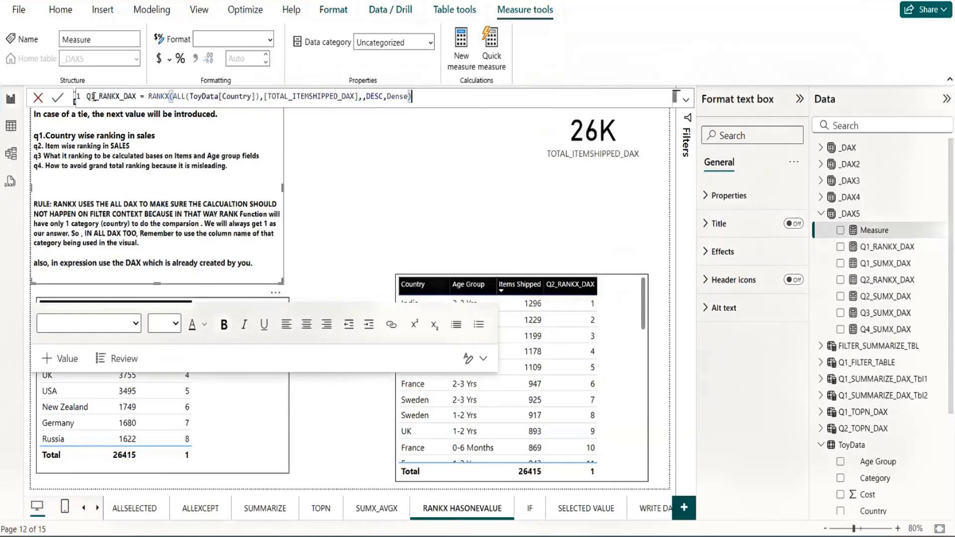
{"action": "double_click", "coordinate": [95, 96]}
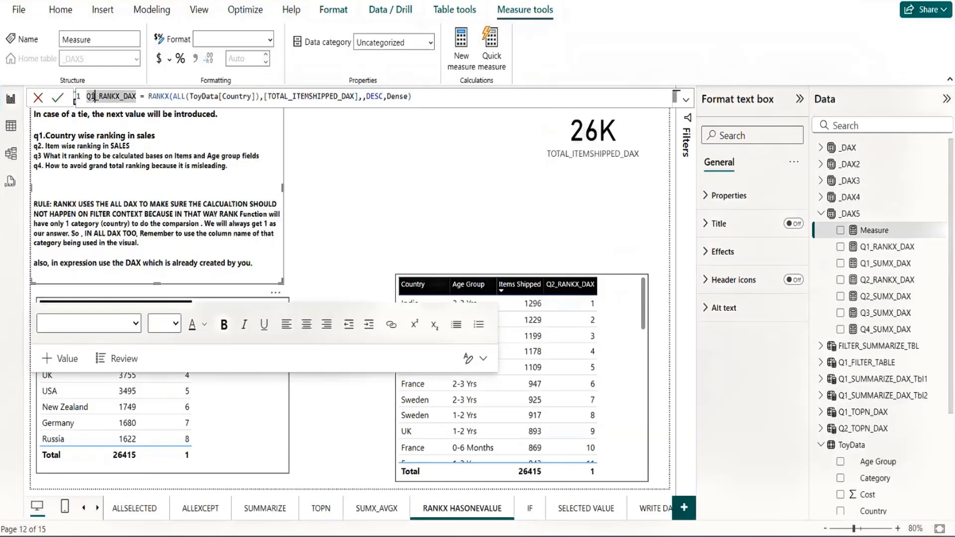
{"action": "type", "text": "Q4_RANKX_DAX"}
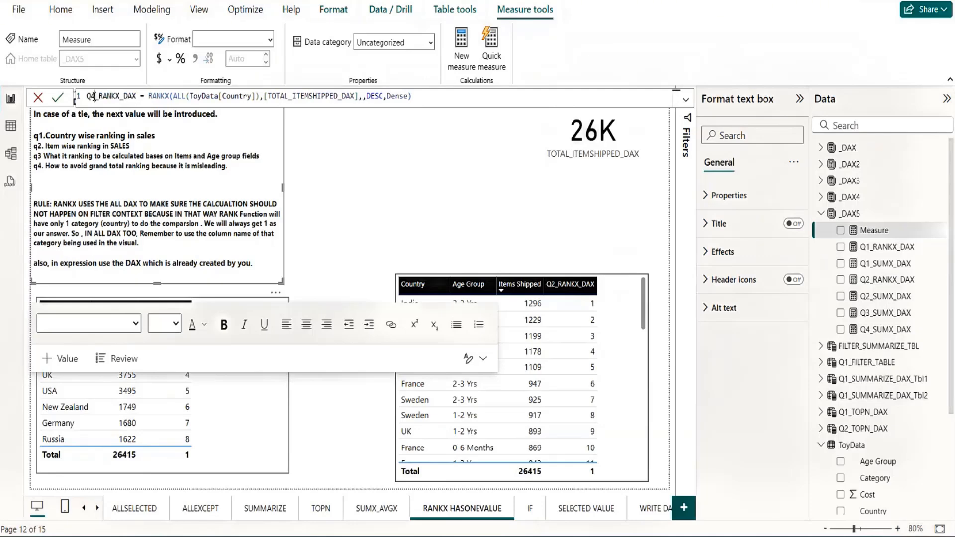
Step: Insert an IF function with a HASONEVALUE test before RANKX in the Q4_RANKX_DAX formula
{"action": "left_click", "coordinate": [150, 96]}
{"action": "key", "text": "Left"}
{"action": "key", "text": "Left"}
{"action": "key", "text": "Left"}
{"action": "key", "text": "Left"}
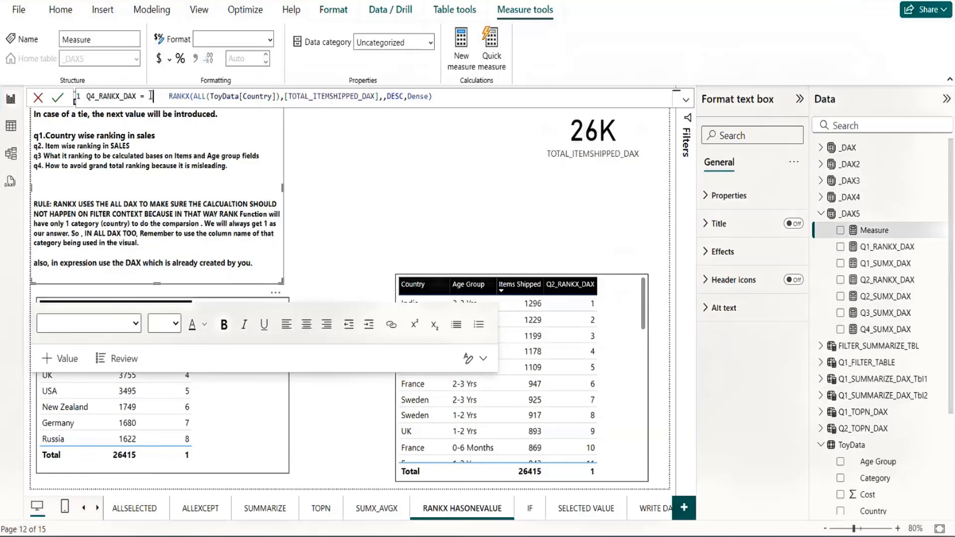
{"action": "type", "text": "if"}
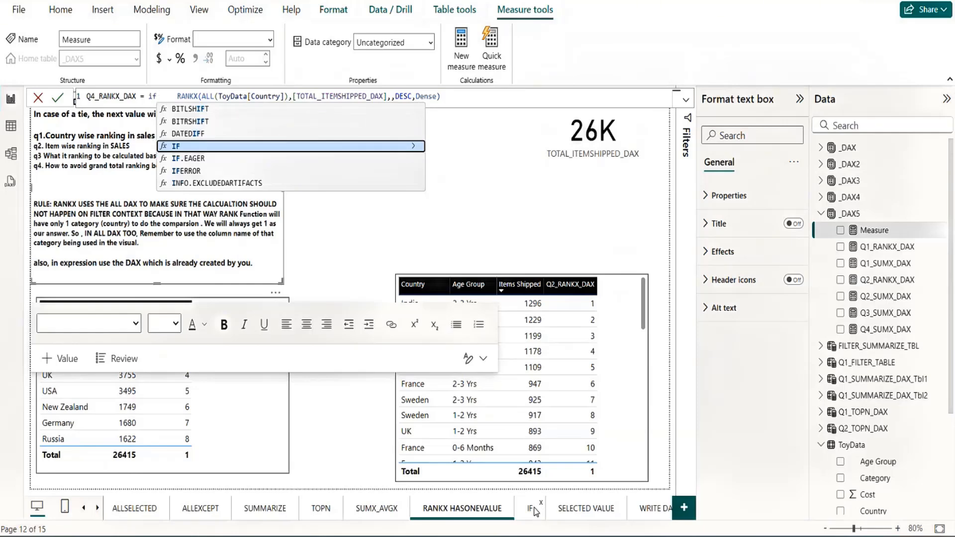
{"action": "key", "text": "Tab"}
{"action": "type", "text": "haso"}
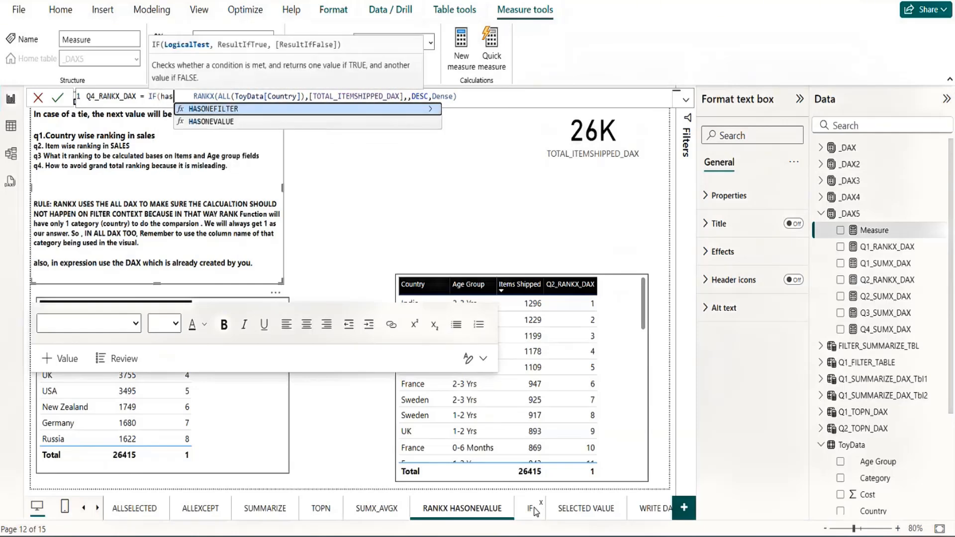
{"action": "type", "text": "nevalue"}
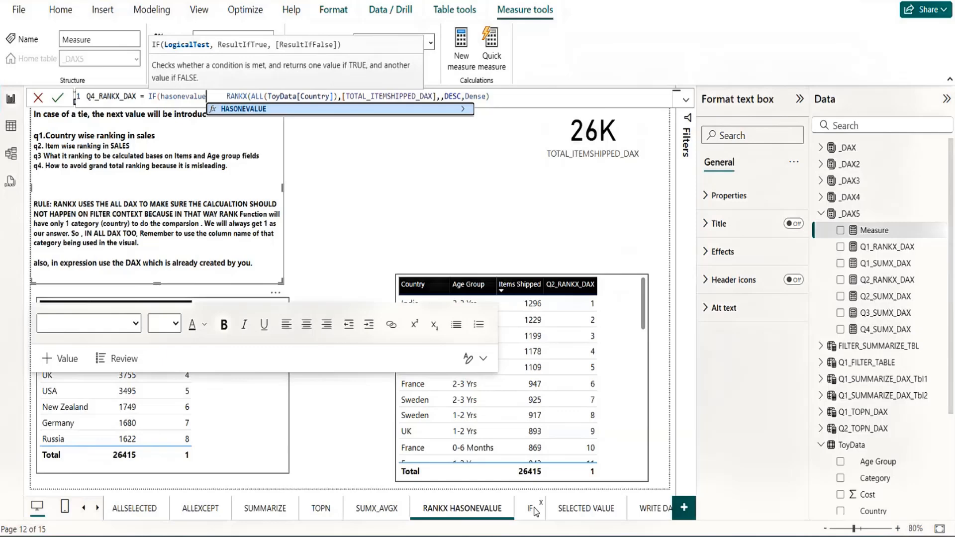
{"action": "type", "text": "("}
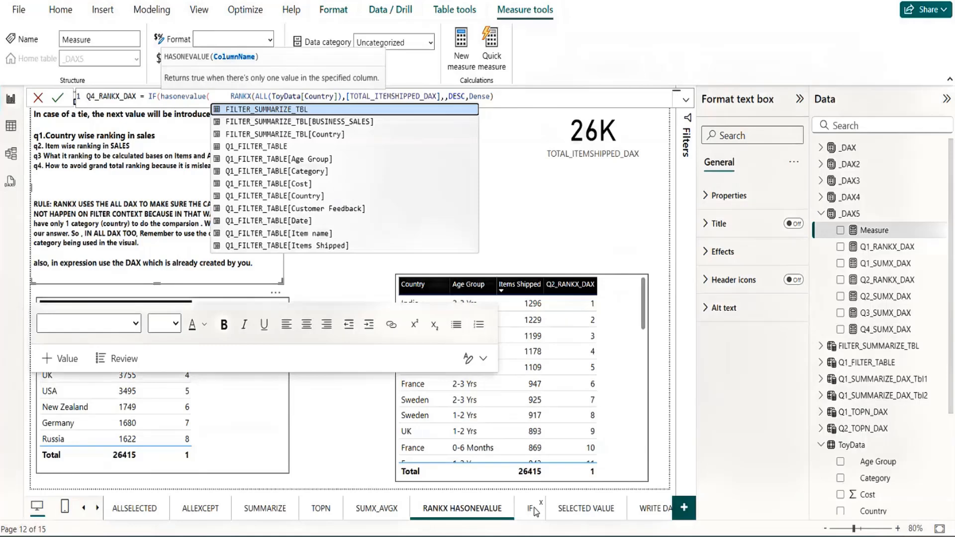
Step: Use ToyData[Country] as the HASONEVALUE column and make the existing RANKX expression the IF's true result, without extra spaces
{"action": "type", "text": "country"}
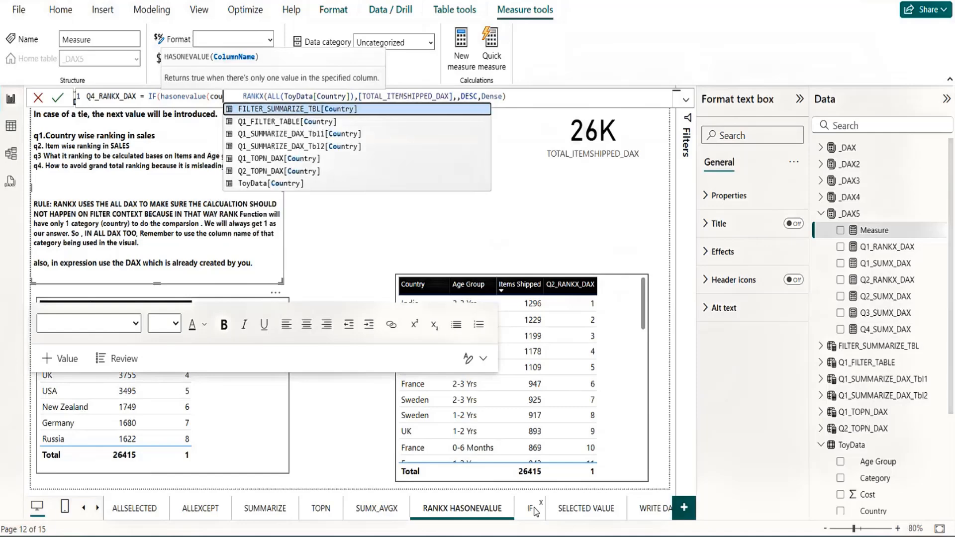
{"action": "key", "text": "Down"}
{"action": "key", "text": "Down"}
{"action": "key", "text": "Down"}
{"action": "key", "text": "Down"}
{"action": "key", "text": "Down"}
{"action": "key", "text": "Down"}
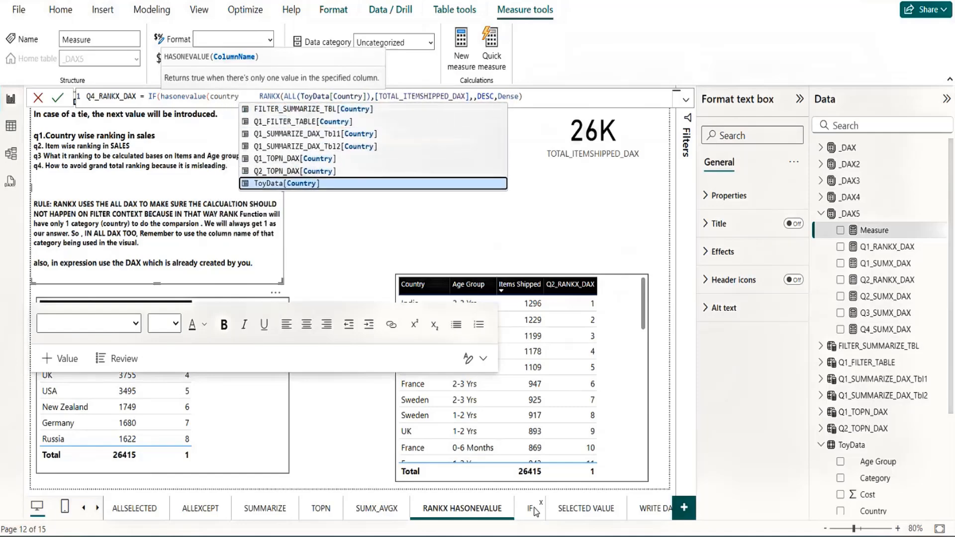
{"action": "key", "text": "Tab"}
{"action": "type", "text": ")"}
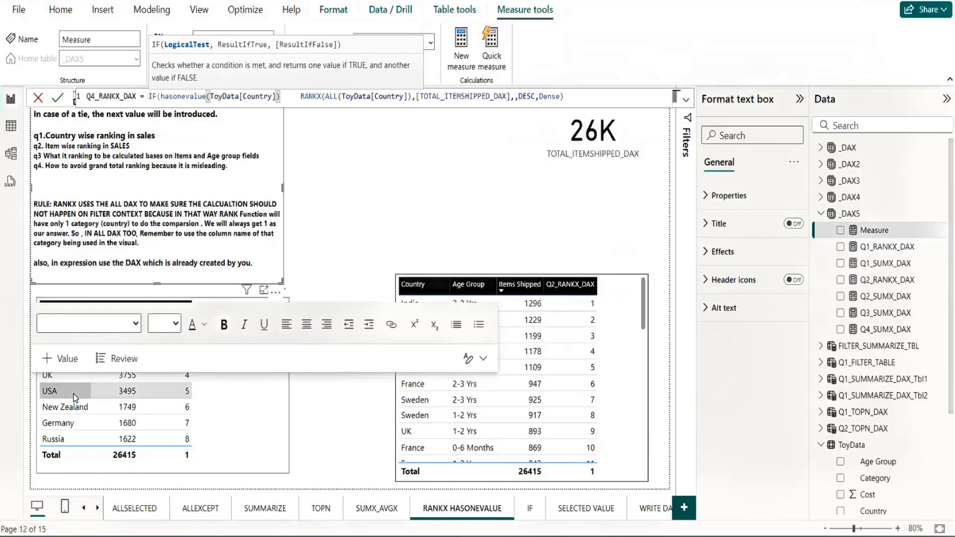
{"action": "type", "text": ","}
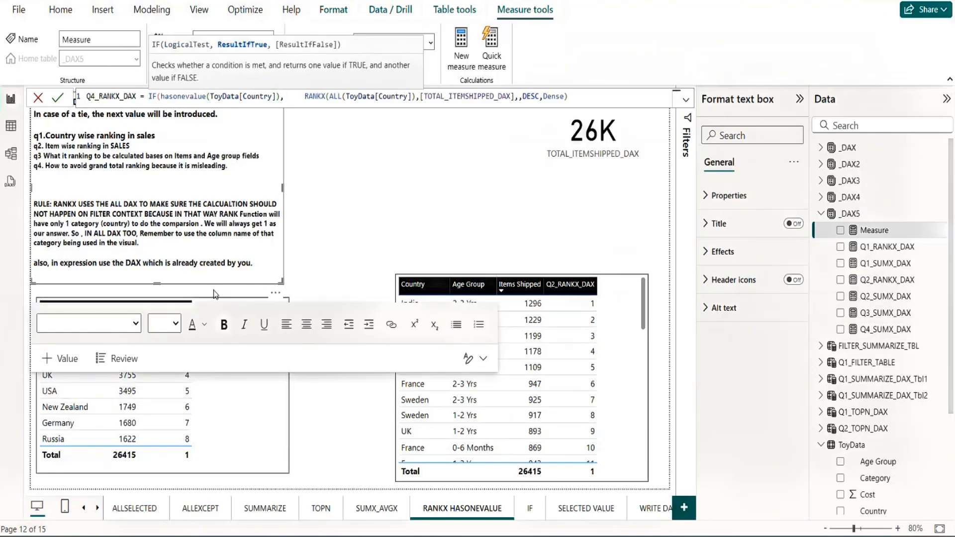
{"action": "key", "text": "Delete"}
{"action": "key", "text": "Delete"}
{"action": "key", "text": "Delete"}
{"action": "key", "text": "Delete"}
{"action": "key", "text": "Delete"}
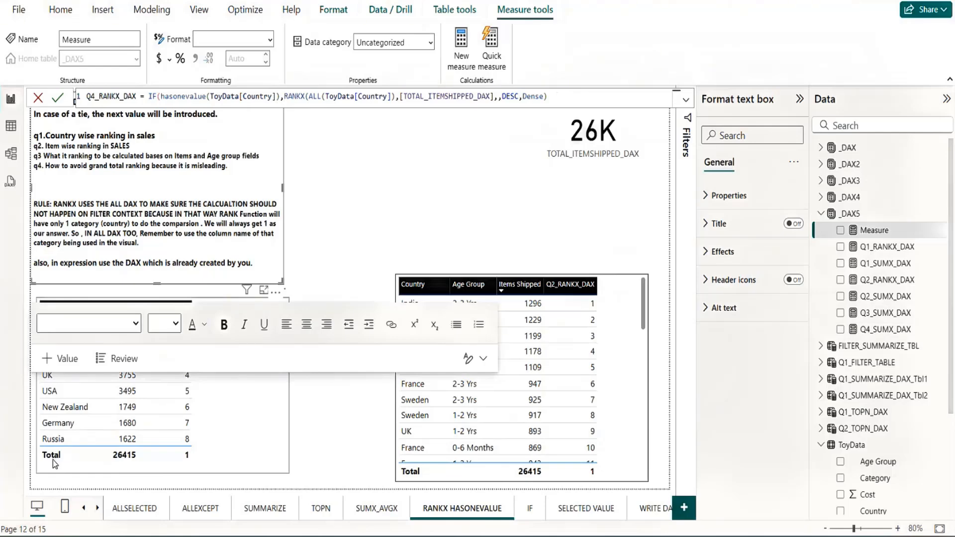
Step: Add BLANK() as the IF's false result, close the formula and commit the measure
{"action": "left_click", "coordinate": [575, 91]}
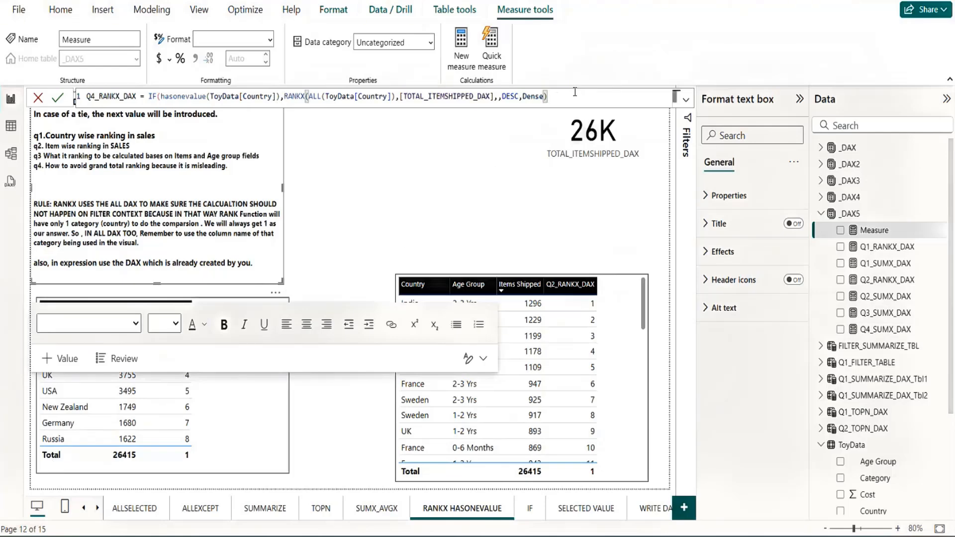
{"action": "type", "text": ","}
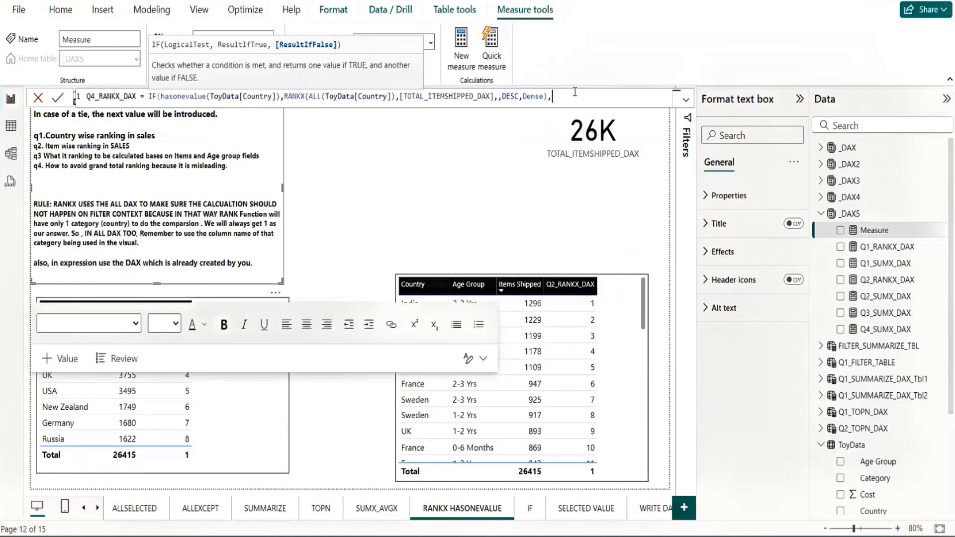
{"action": "type", "text": "\"\""}
{"action": "key", "text": "BackSpace"}
{"action": "type", "text": "BLANK()"}
{"action": "type", "text": ")"}
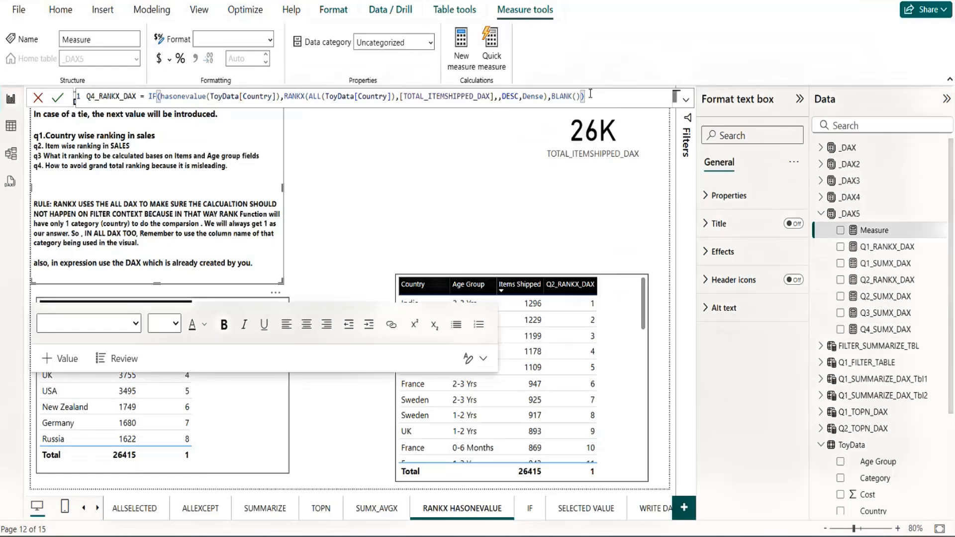
{"action": "key", "text": "Return"}
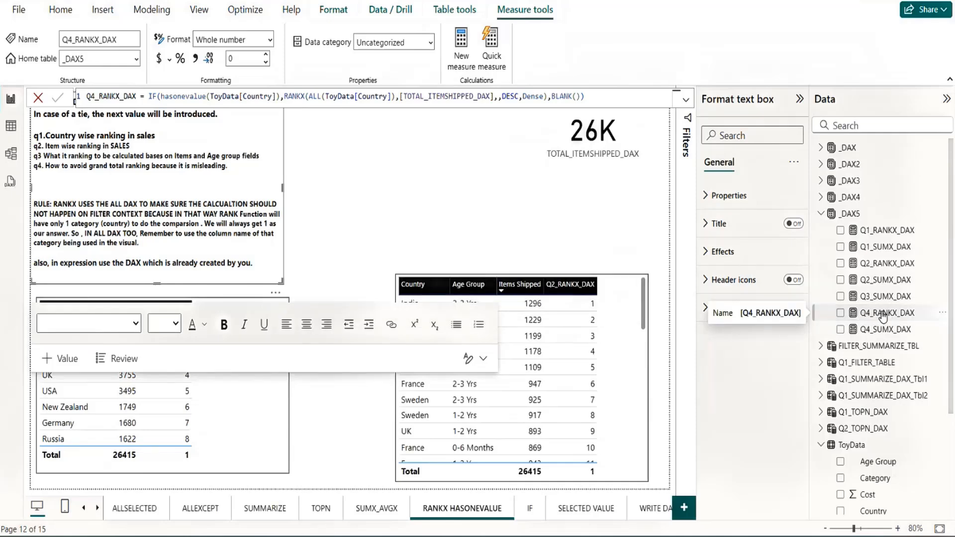
Step: Add the Q4_RANKX_DAX measure as a column to the country table that shows Q1_RANKX_DAX
{"action": "left_click", "coordinate": [537, 220]}
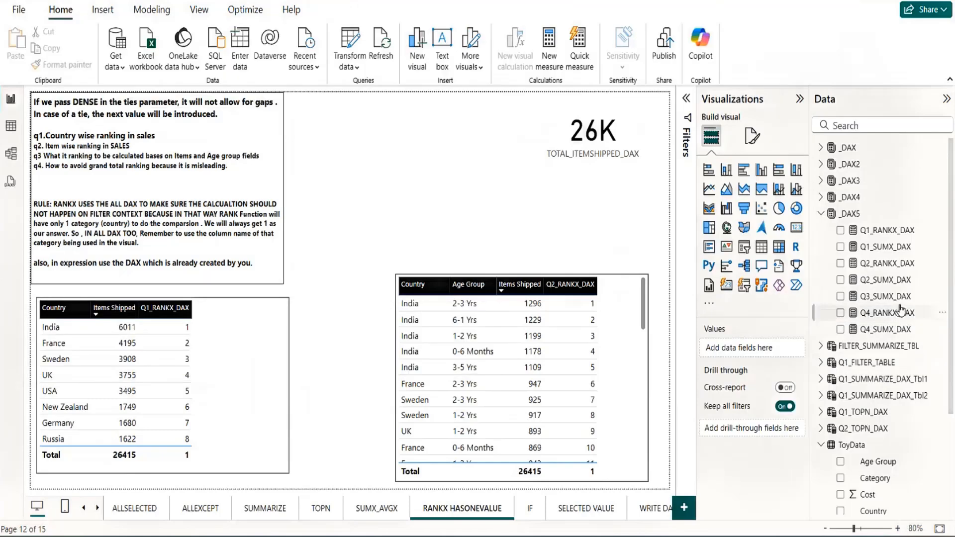
{"action": "left_click", "coordinate": [888, 314]}
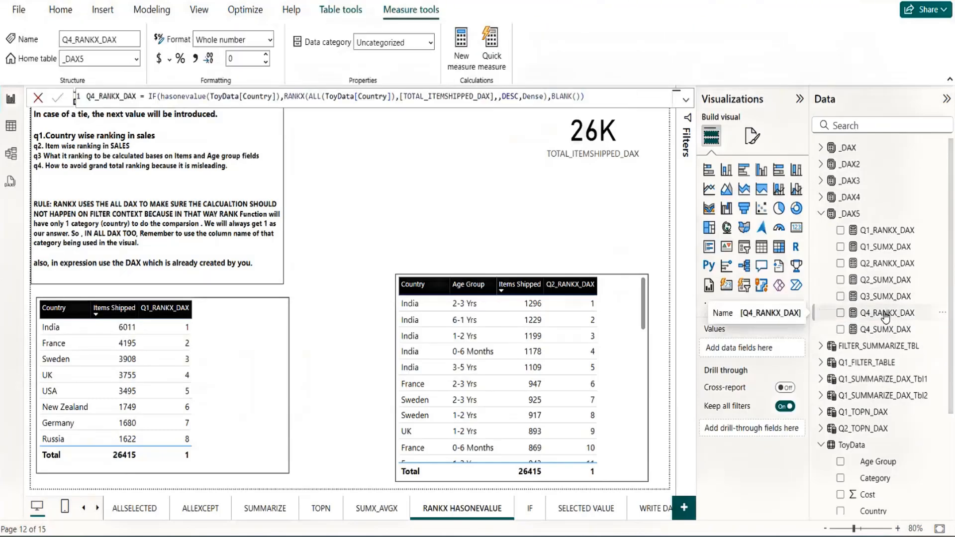
{"action": "left_click_drag", "start_coordinate": [886, 316], "coordinate": [243, 359]}
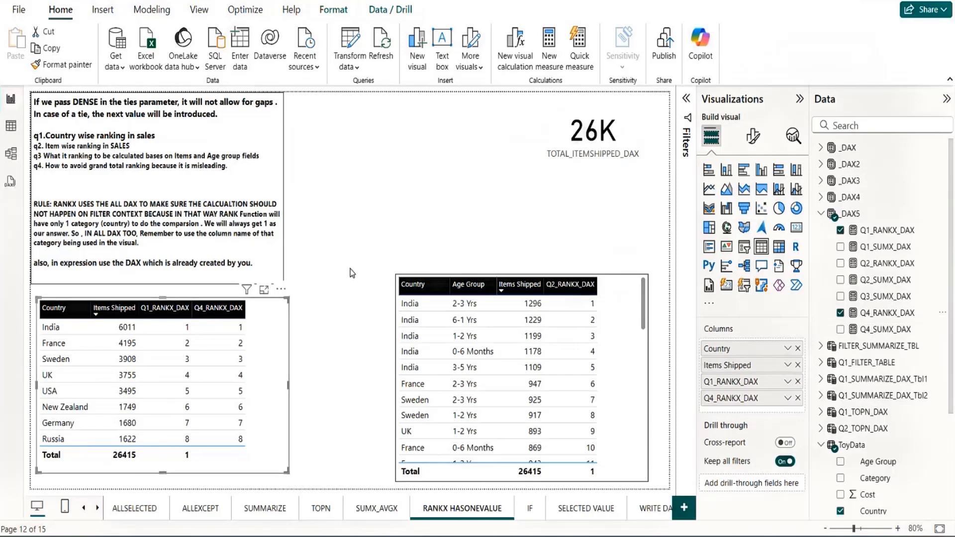
{"action": "left_click", "coordinate": [491, 211]}
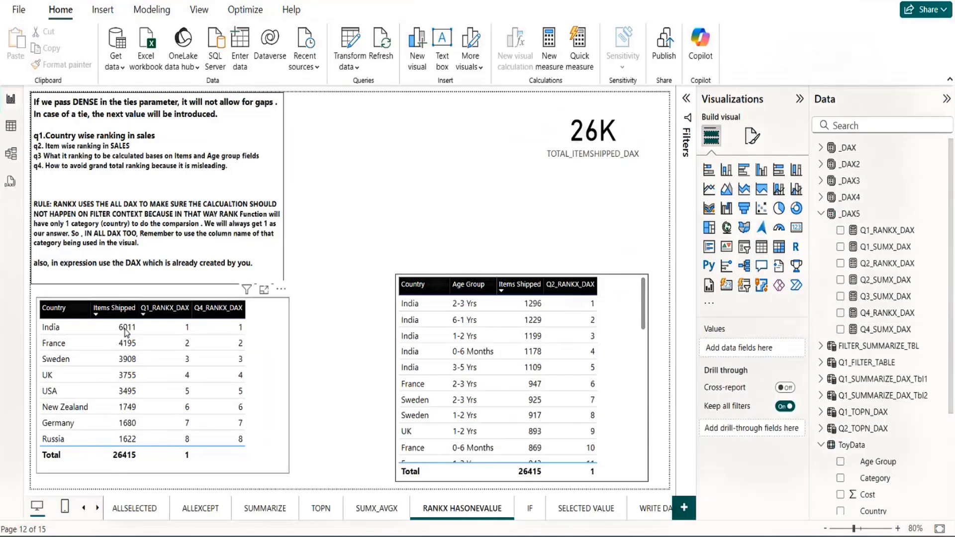
Step: Align the country table with the notes text box's side edges and extend its upper edge slightly toward the notes
{"action": "left_click", "coordinate": [279, 301]}
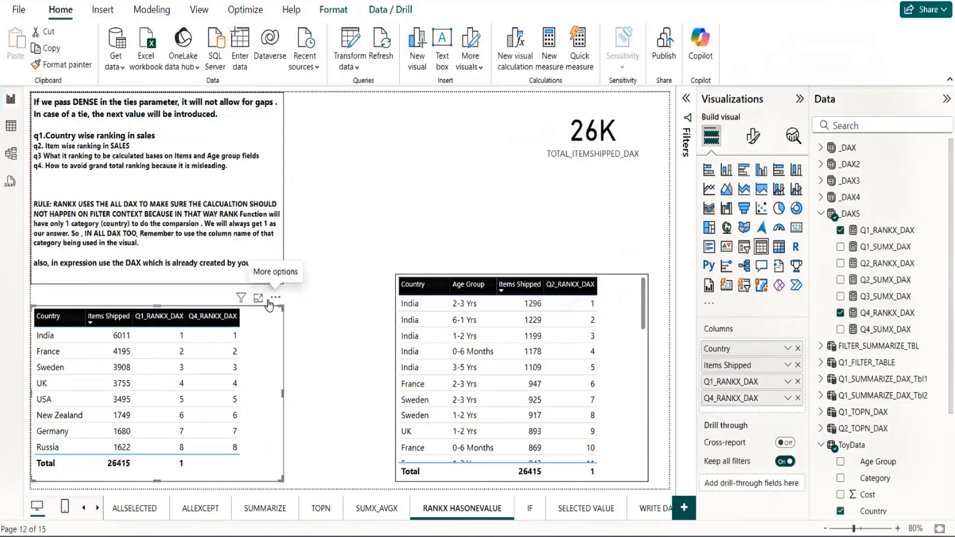
{"action": "left_click_drag", "start_coordinate": [157, 306], "coordinate": [158, 301]}
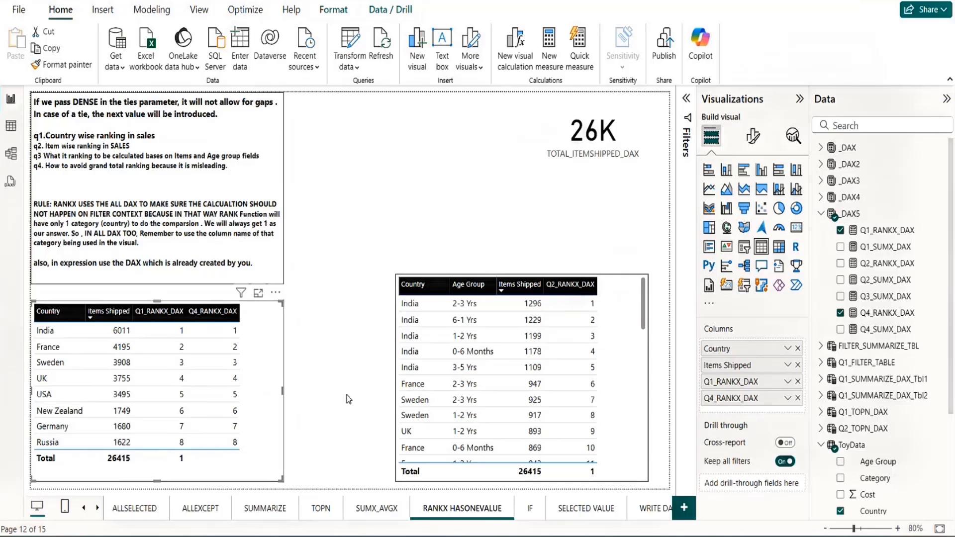
{"action": "left_click", "coordinate": [326, 390]}
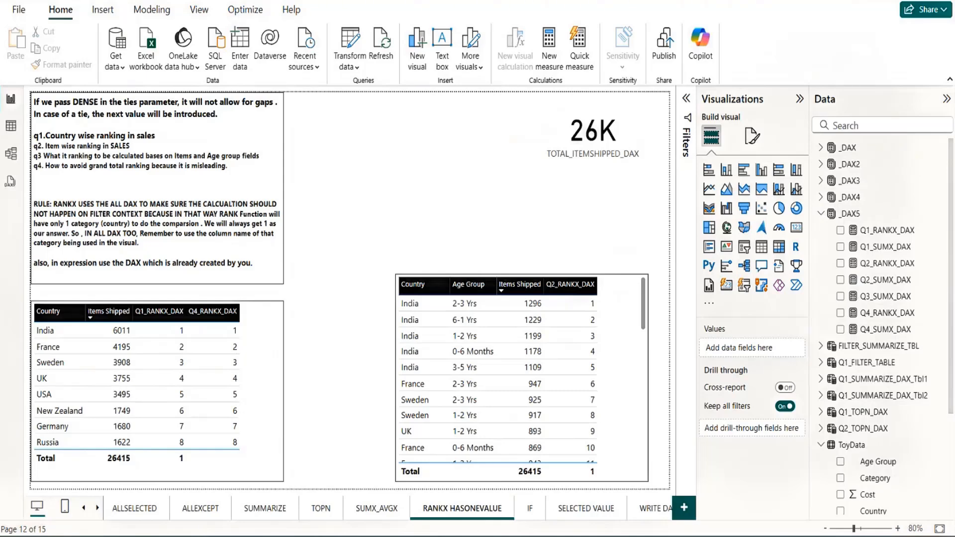
Step: On the TOPN page, move the Items Shipped card up beside the Q3_TOPN_DAX card
{"action": "left_click", "coordinate": [320, 509]}
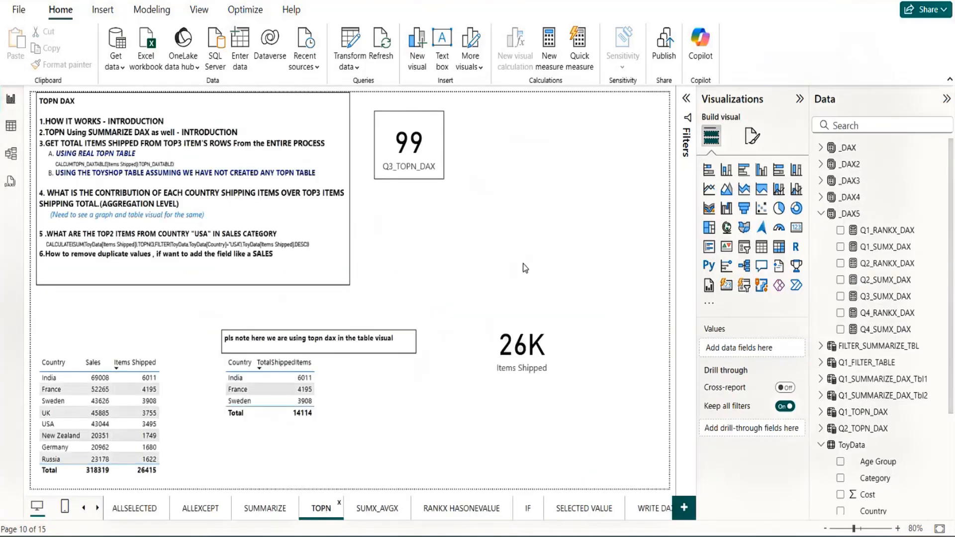
{"action": "left_click_drag", "start_coordinate": [545, 380], "coordinate": [569, 187]}
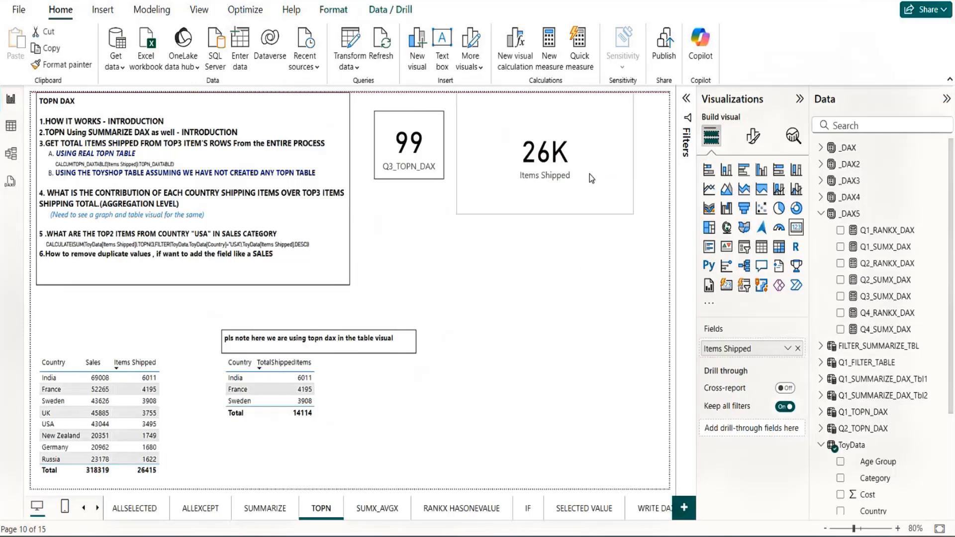
{"action": "left_click", "coordinate": [457, 217]}
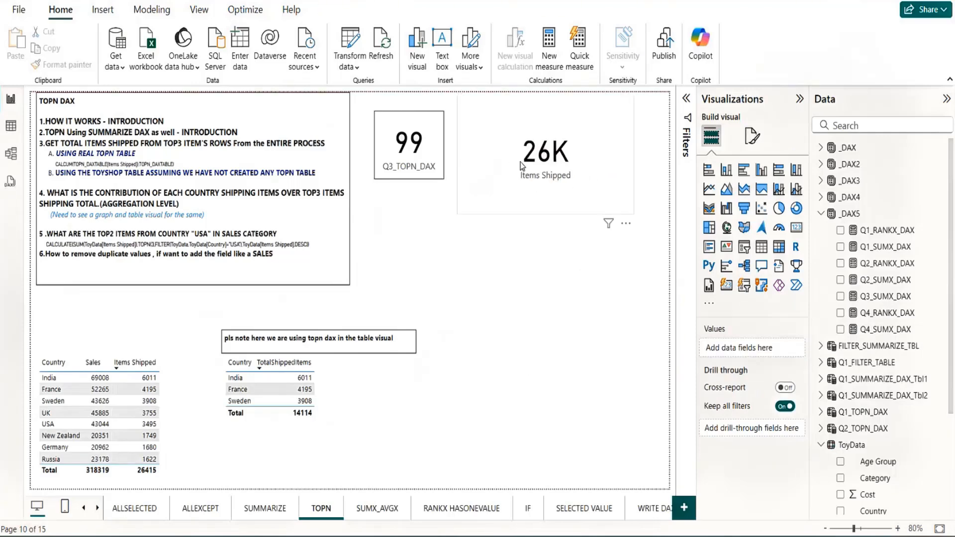
{"action": "left_click", "coordinate": [520, 164]}
Step: Move the Q3_TOPN_DAX card next to the notes text box and copy its formatting to the Items Shipped card
{"action": "left_click_drag", "start_coordinate": [437, 154], "coordinate": [420, 139]}
{"action": "left_click", "coordinate": [68, 65]}
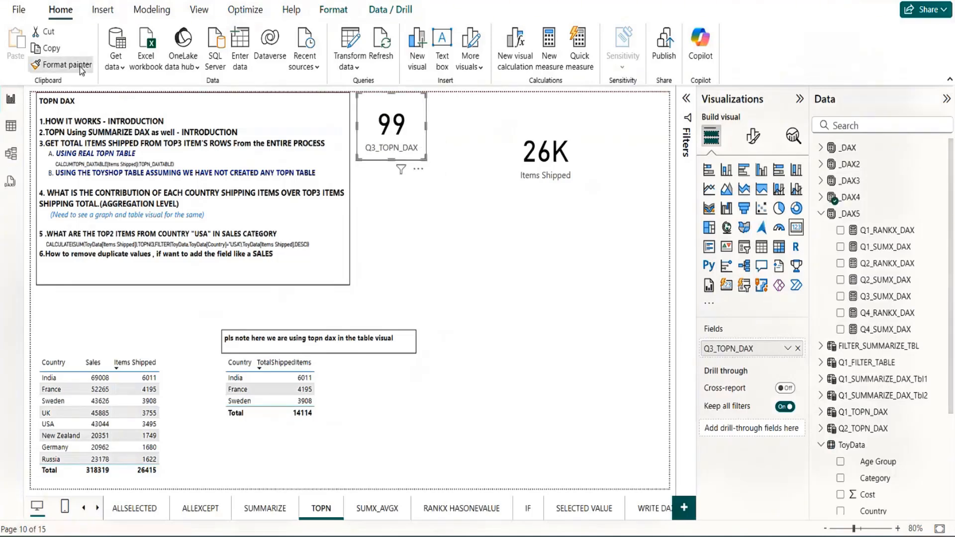
{"action": "left_click", "coordinate": [506, 165]}
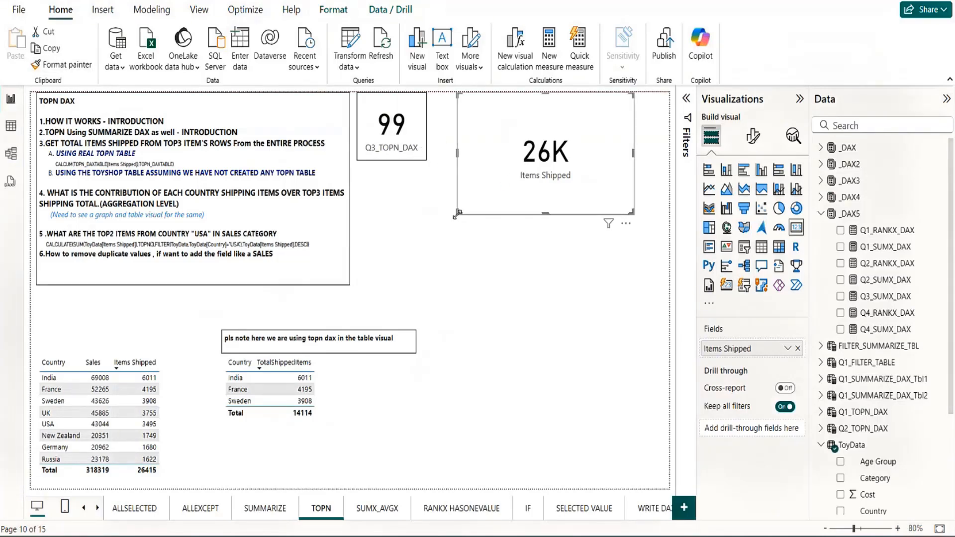
Step: Shrink the Items Shipped card to about the Q3_TOPN_DAX card's height and place it directly beside that card
{"action": "left_click_drag", "start_coordinate": [464, 210], "coordinate": [441, 160]}
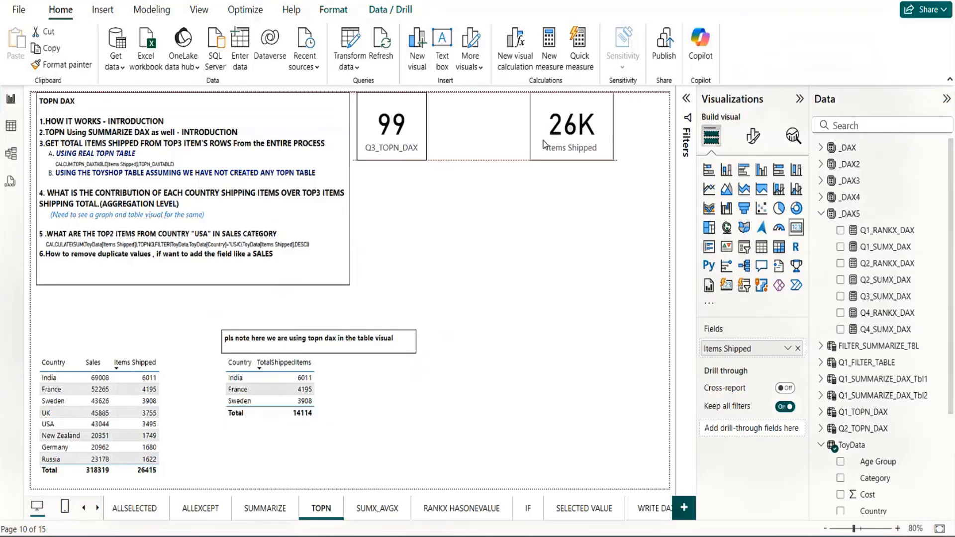
{"action": "left_click", "coordinate": [524, 241]}
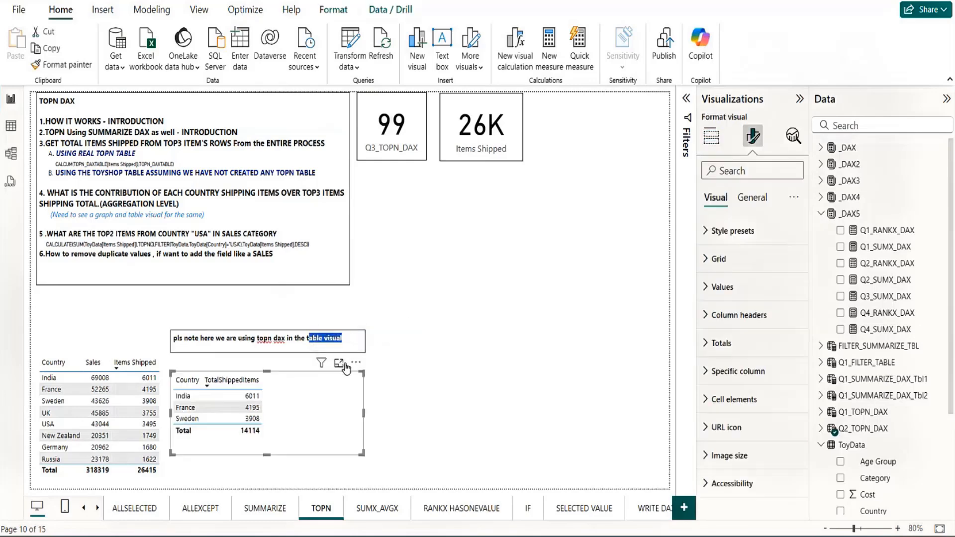
Step: Move the "pls note here we are using topn dax in the table visual" text box down to just above the TotalShippedItems table
{"action": "left_click", "coordinate": [408, 318]}
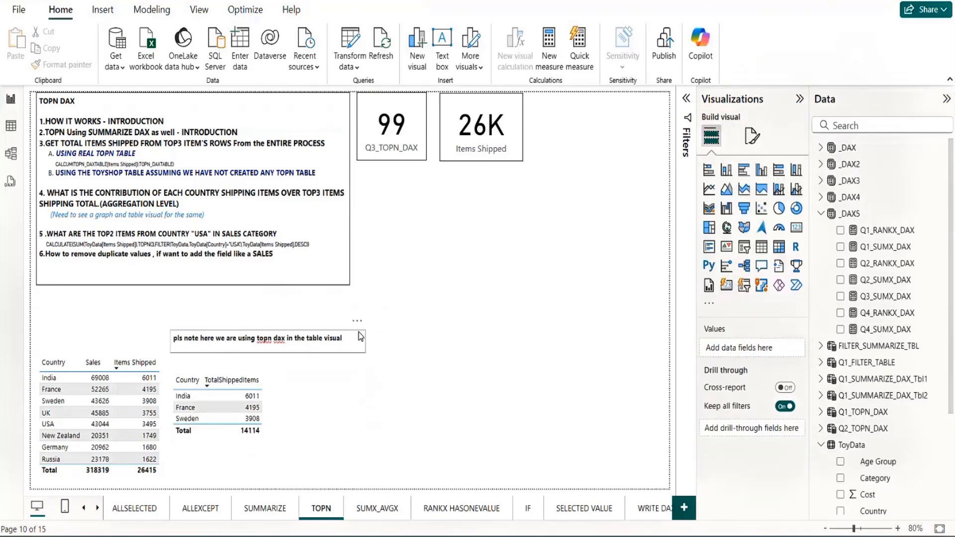
{"action": "left_click_drag", "start_coordinate": [359, 332], "coordinate": [358, 350]}
{"action": "left_click", "coordinate": [522, 360]}
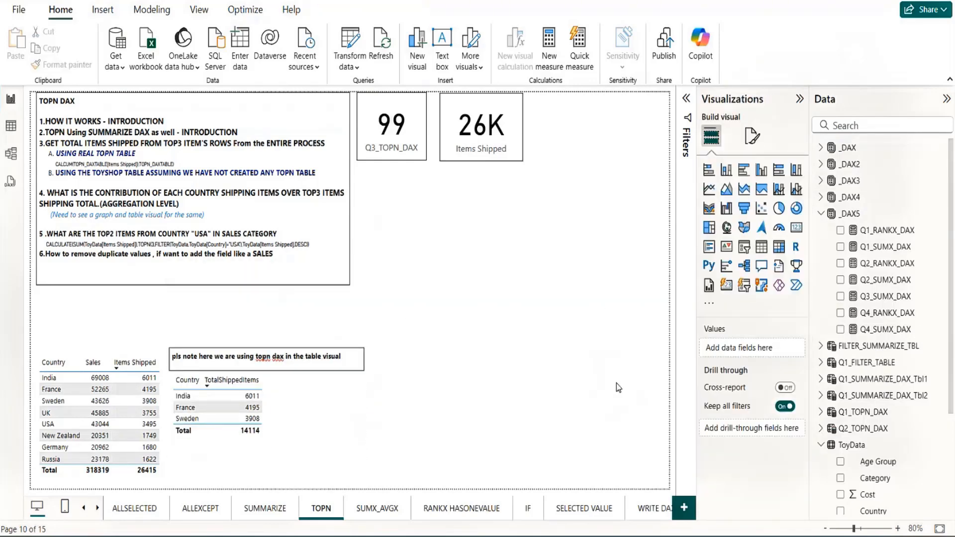
Step: Create a table visual with ToyData's Country and Items Shipped in the empty area beside the TotalShippedItems table
{"action": "left_click", "coordinate": [821, 213]}
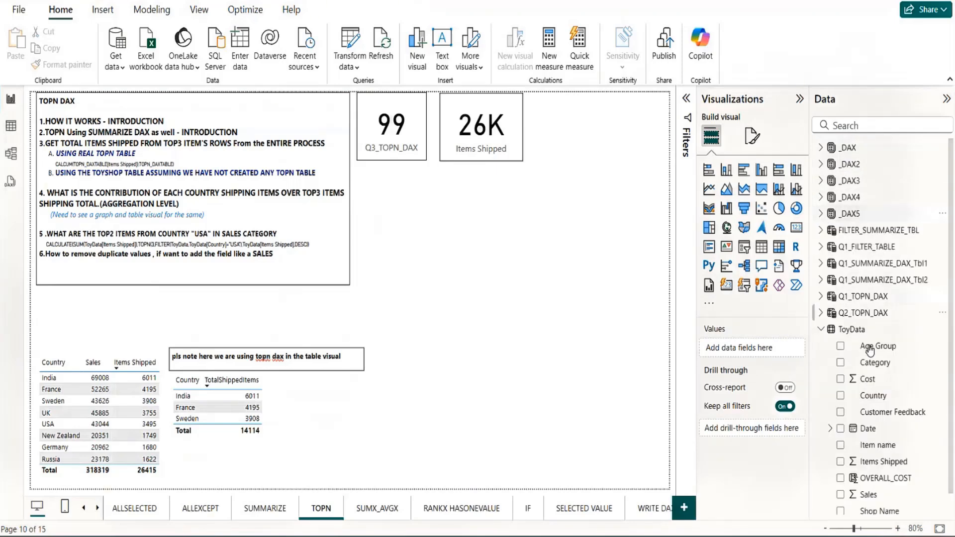
{"action": "left_click", "coordinate": [761, 247]}
{"action": "left_click_drag", "start_coordinate": [479, 262], "coordinate": [499, 432]}
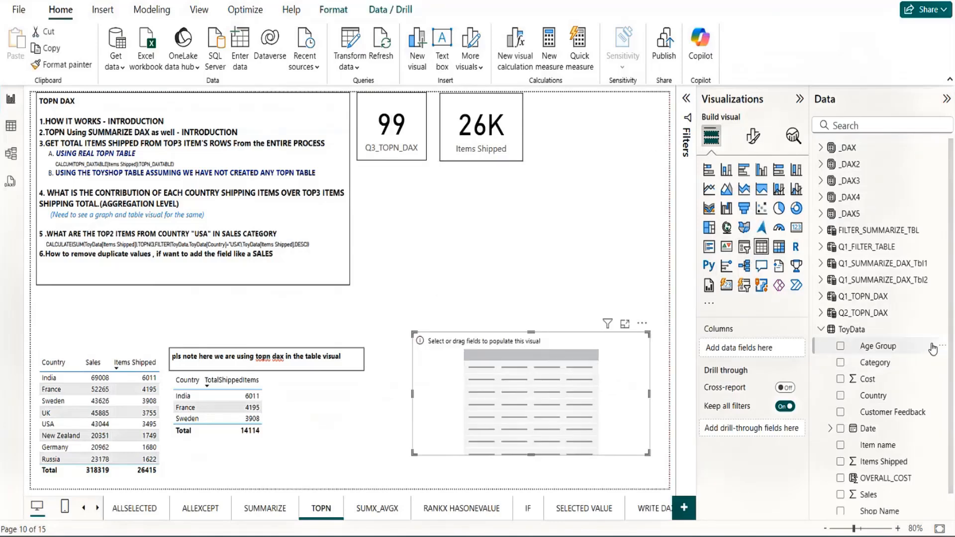
{"action": "left_click_drag", "start_coordinate": [873, 395], "coordinate": [741, 349]}
{"action": "left_click_drag", "start_coordinate": [880, 461], "coordinate": [537, 405]}
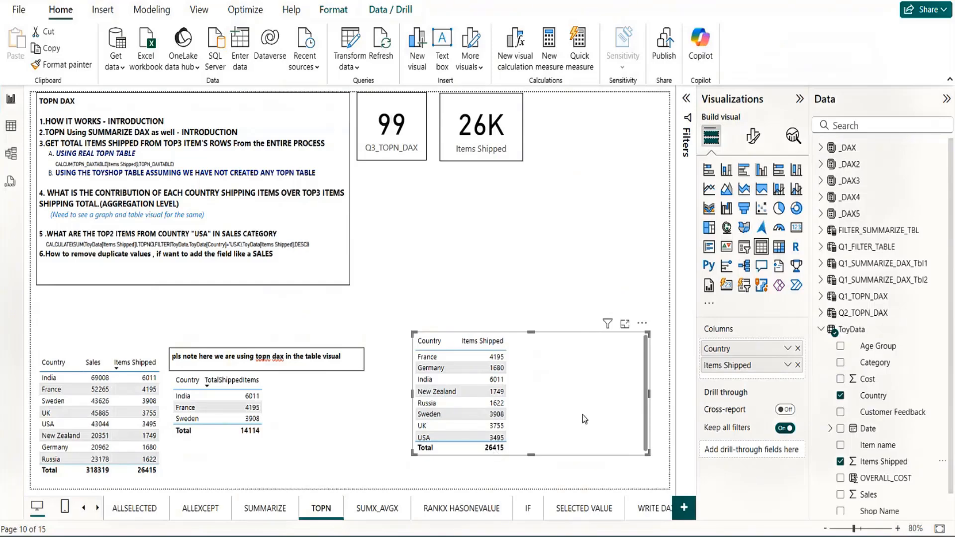
{"action": "left_click_drag", "start_coordinate": [583, 414], "coordinate": [582, 416]}
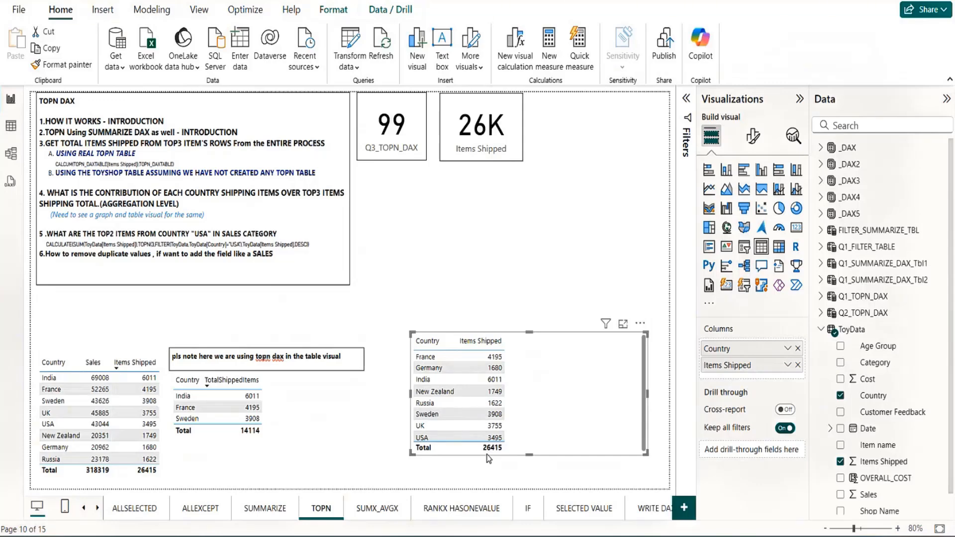
Step: Turn on the visual border for the new Country and Items Shipped table
{"action": "left_click", "coordinate": [753, 136]}
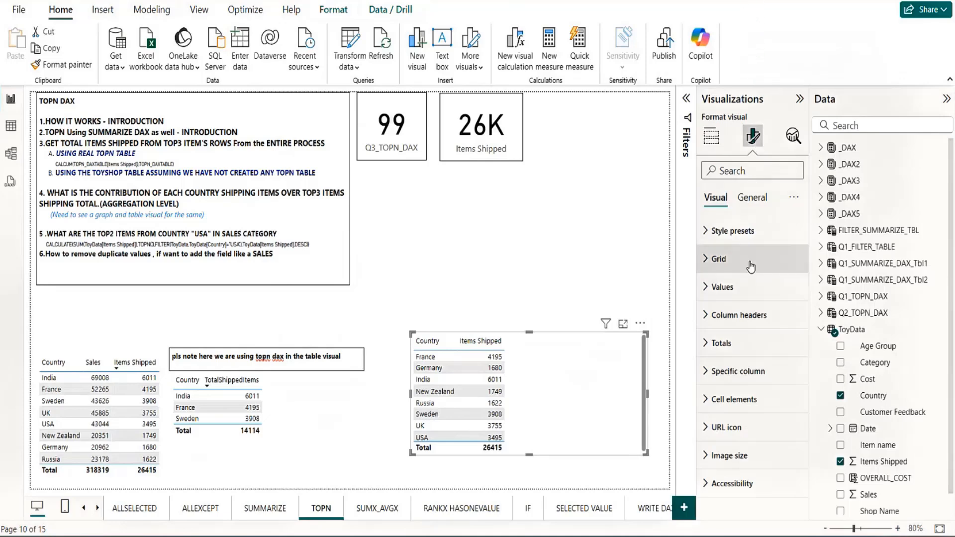
{"action": "left_click", "coordinate": [752, 198]}
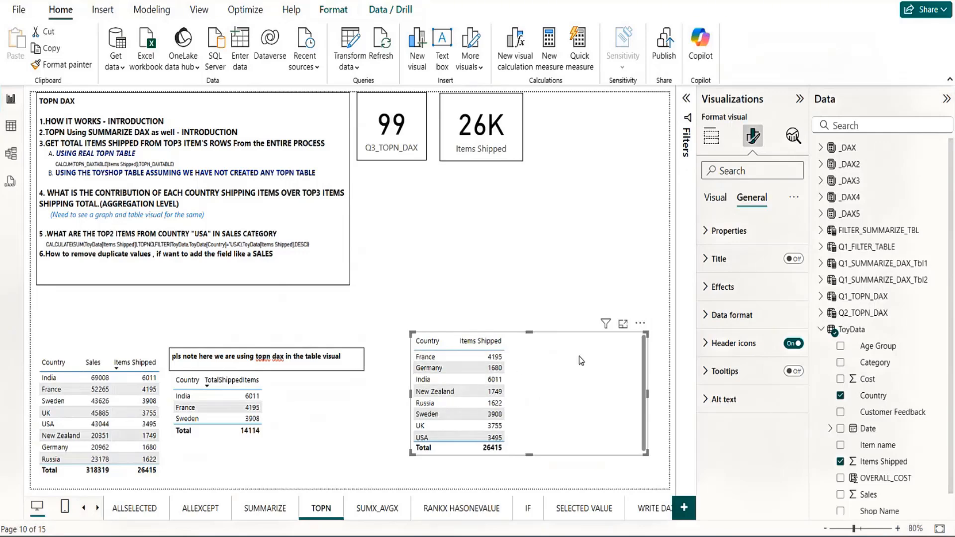
{"action": "left_click", "coordinate": [708, 290]}
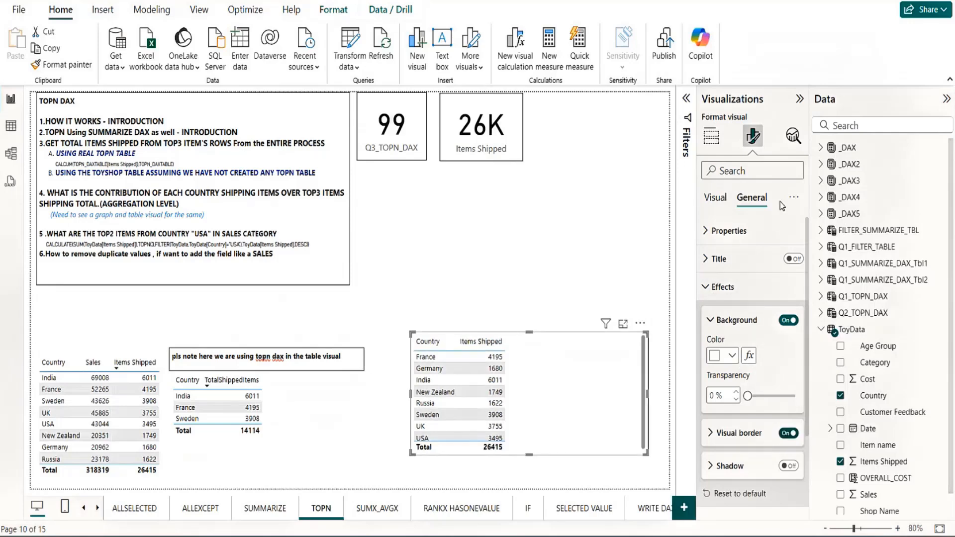
{"action": "left_click", "coordinate": [799, 99]}
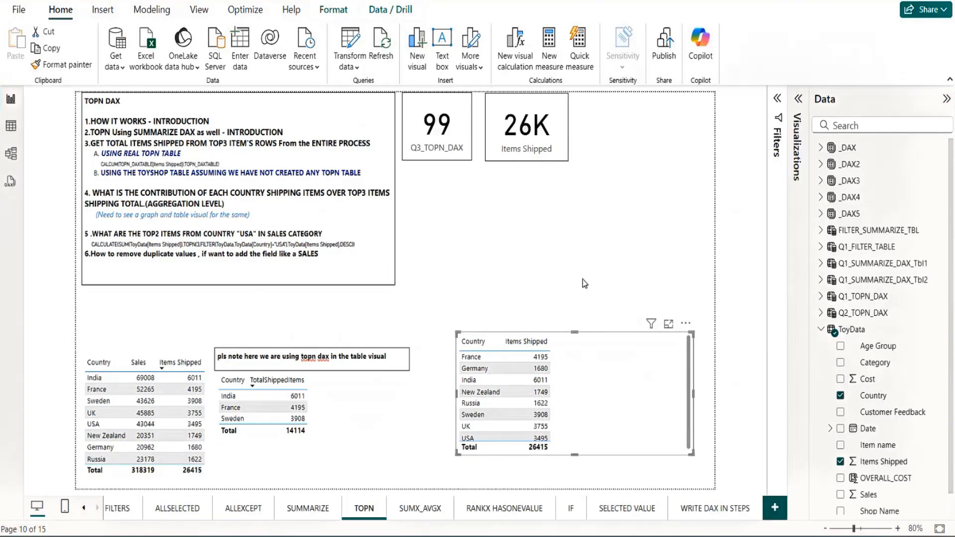
{"action": "left_click", "coordinate": [582, 279]}
{"action": "left_click", "coordinate": [620, 368]}
Step: Create a card visual showing Q4_SUMX_DAX from _DAX5 in the empty area above the bordered Country and Items Shipped table
{"action": "left_click", "coordinate": [819, 333]}
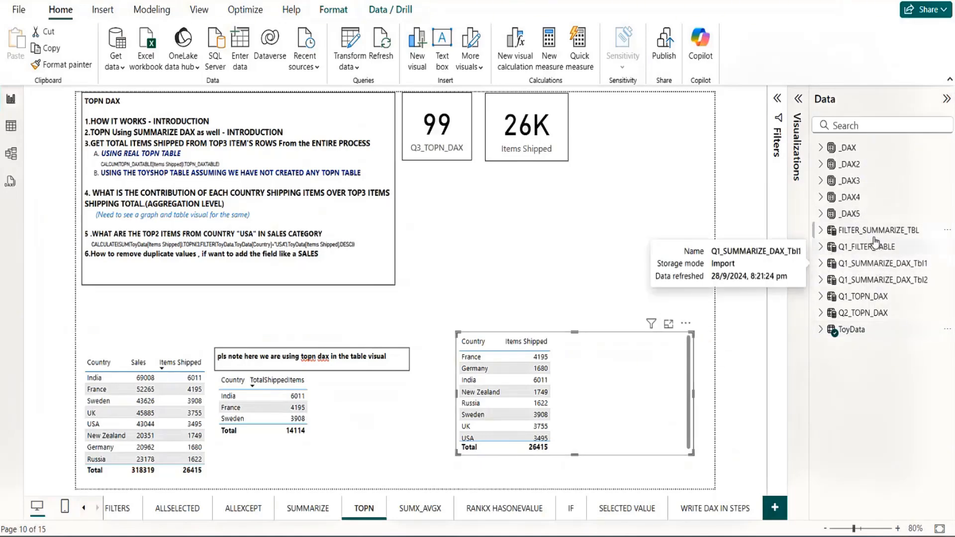
{"action": "left_click", "coordinate": [822, 215]}
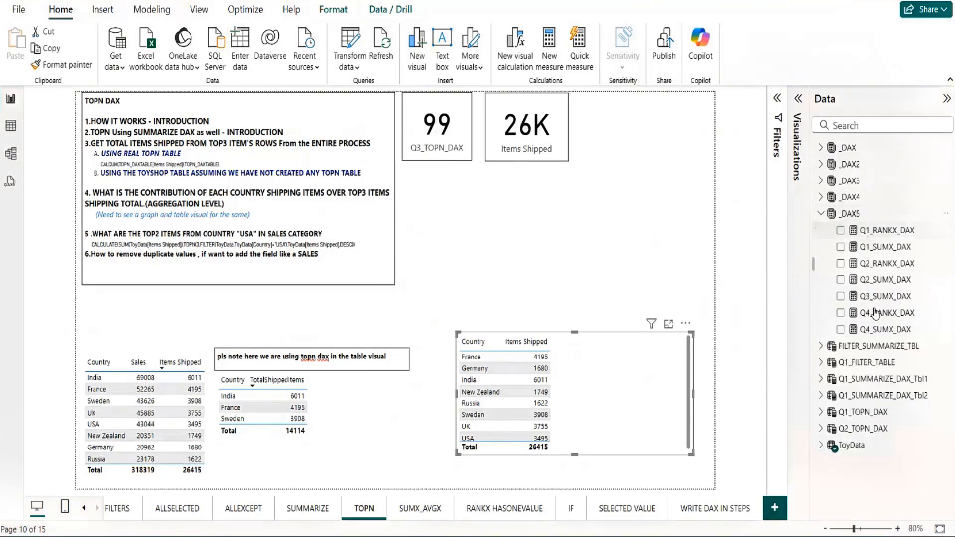
{"action": "left_click", "coordinate": [888, 330]}
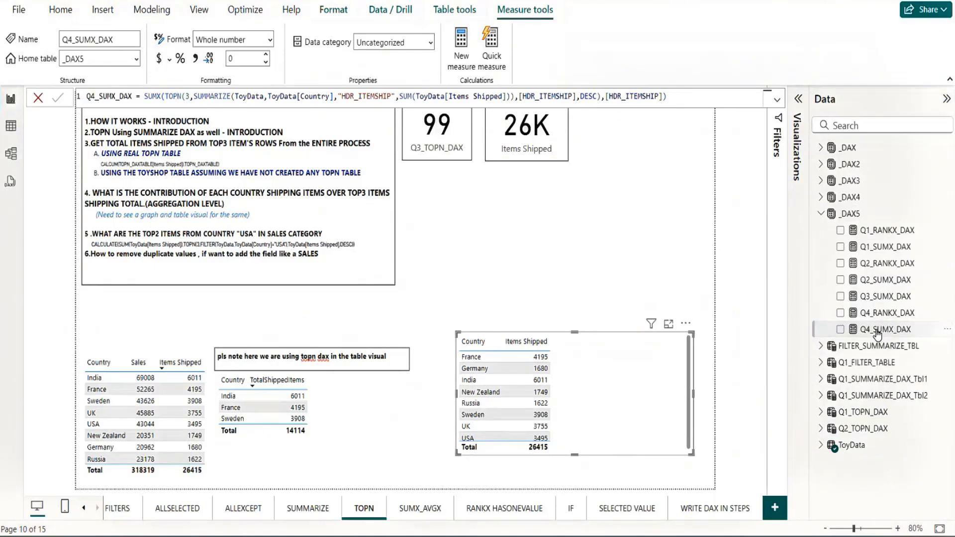
{"action": "left_click_drag", "start_coordinate": [881, 330], "coordinate": [608, 222]}
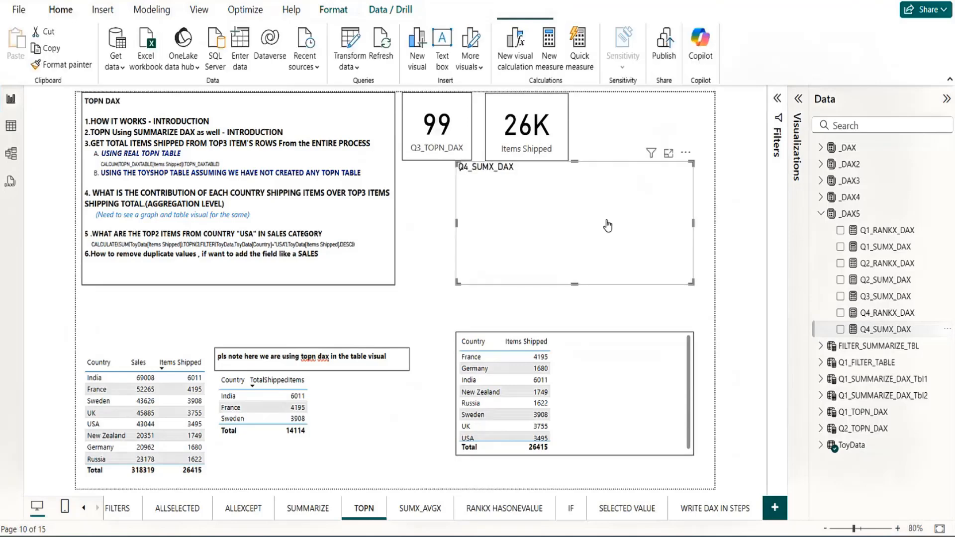
{"action": "left_click", "coordinate": [797, 100]}
{"action": "left_click", "coordinate": [796, 227]}
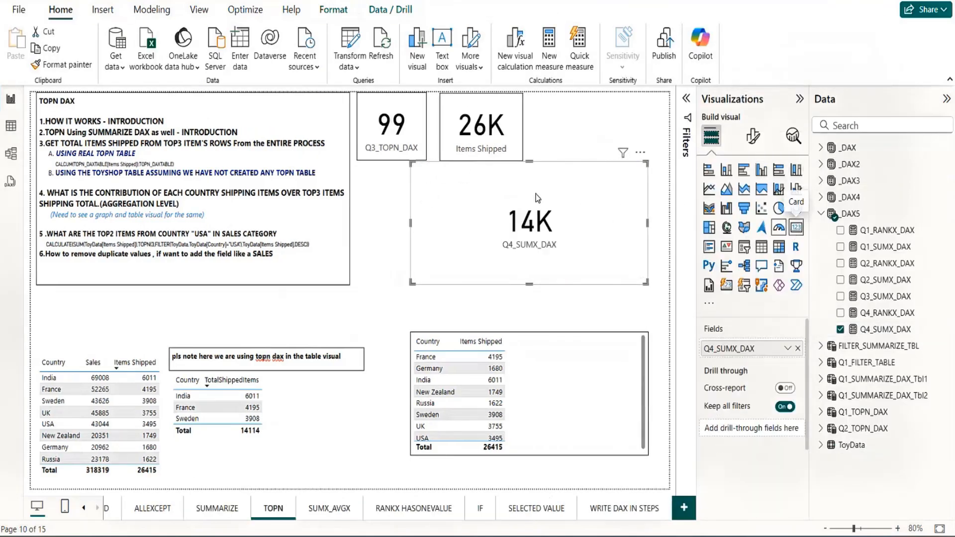
Step: Shrink and reposition the Q4_SUMX_DAX card above the bordered table, and sort that table by Items Shipped in descending order
{"action": "left_click_drag", "start_coordinate": [412, 165], "coordinate": [516, 217]}
{"action": "left_click_drag", "start_coordinate": [600, 252], "coordinate": [610, 238]}
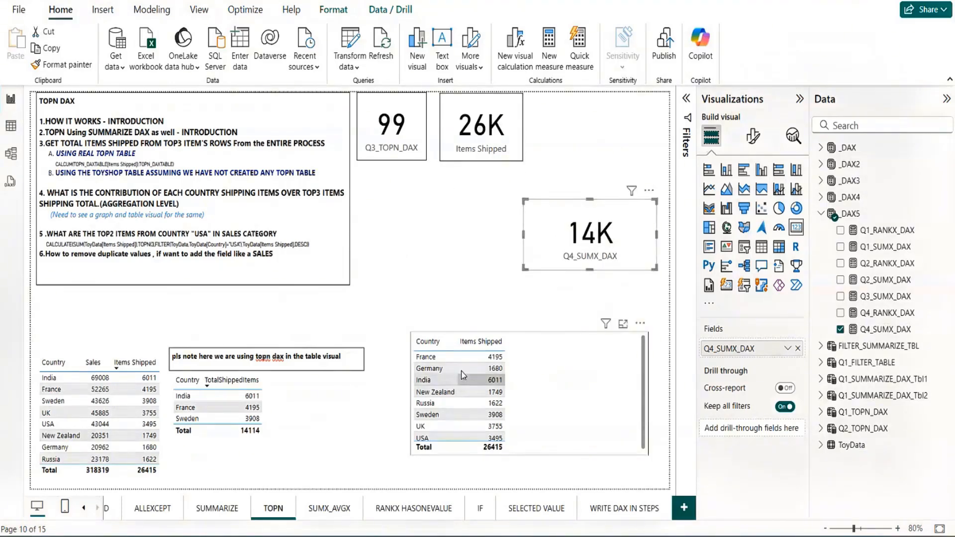
{"action": "left_click", "coordinate": [482, 344]}
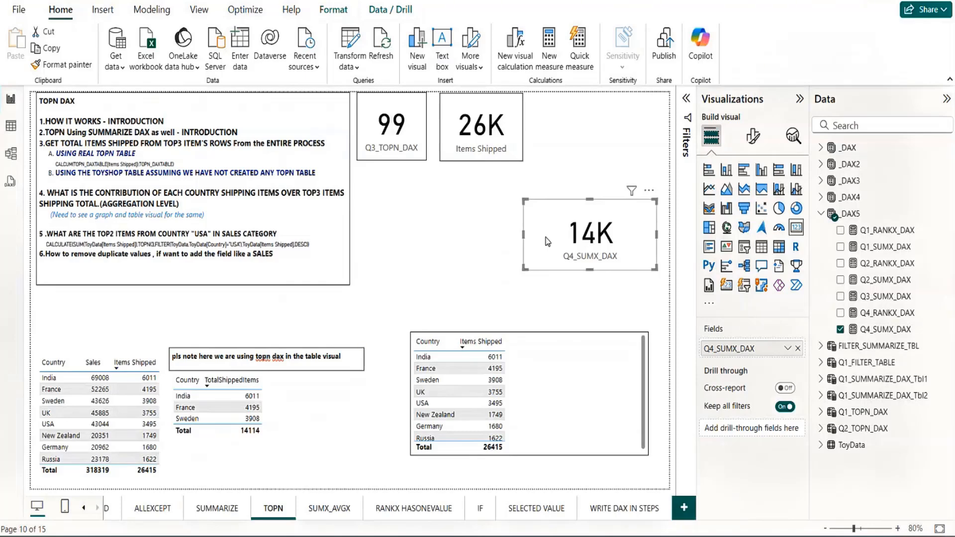
{"action": "left_click_drag", "start_coordinate": [524, 199], "coordinate": [553, 209]}
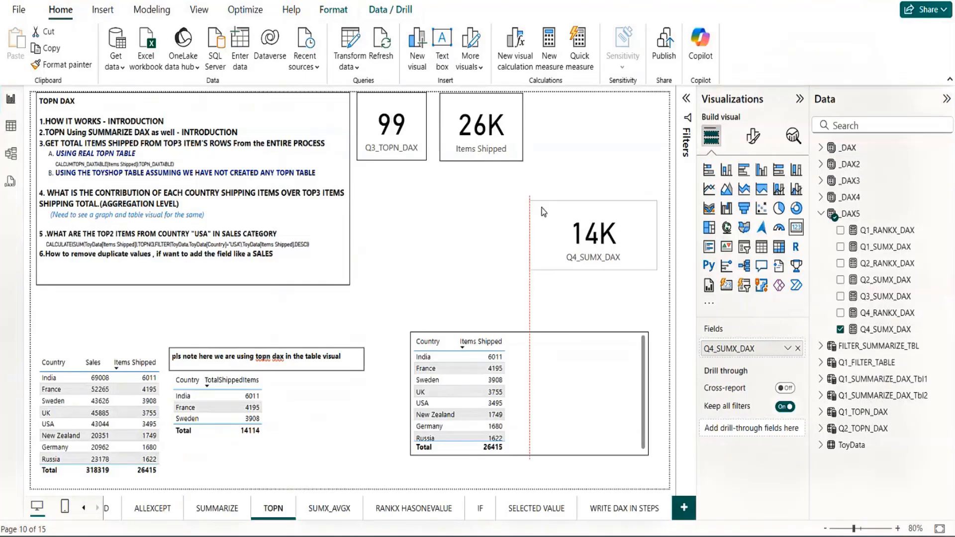
Step: Add the Q4_SUMX_DAX measure as a third column in the bordered Country and Items Shipped table
{"action": "left_click", "coordinate": [572, 417]}
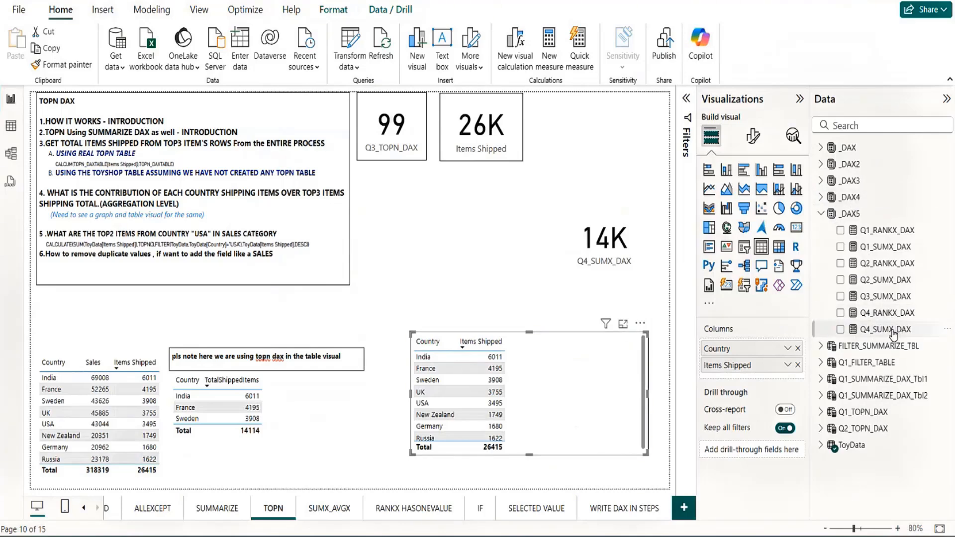
{"action": "mouse_move", "coordinate": [888, 330]}
{"action": "left_mouse_down"}
{"action": "mouse_move", "coordinate": [662, 361]}
{"action": "mouse_move", "coordinate": [607, 393]}
{"action": "mouse_move", "coordinate": [839, 336]}
{"action": "mouse_move", "coordinate": [880, 337]}
{"action": "left_mouse_up"}
{"action": "left_click", "coordinate": [878, 332]}
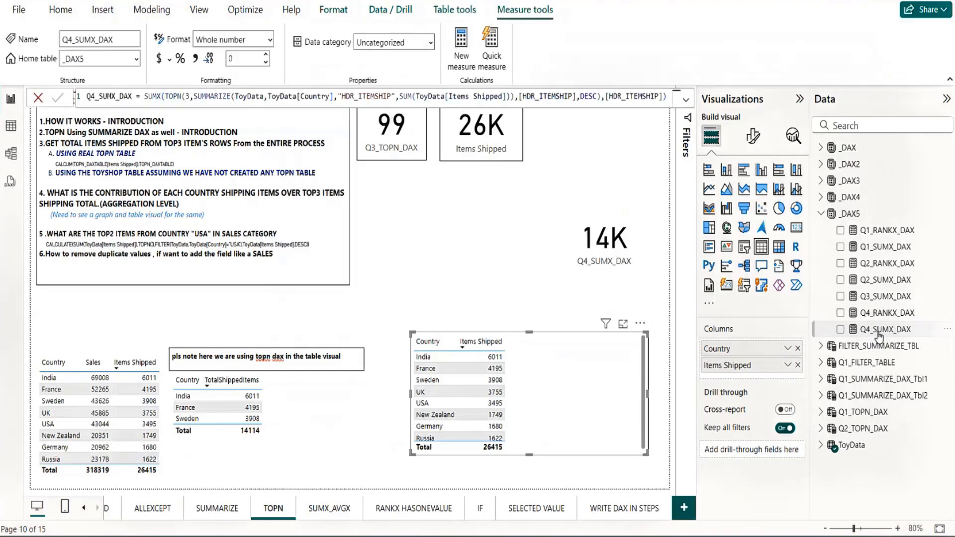
{"action": "left_click_drag", "start_coordinate": [893, 335], "coordinate": [592, 398]}
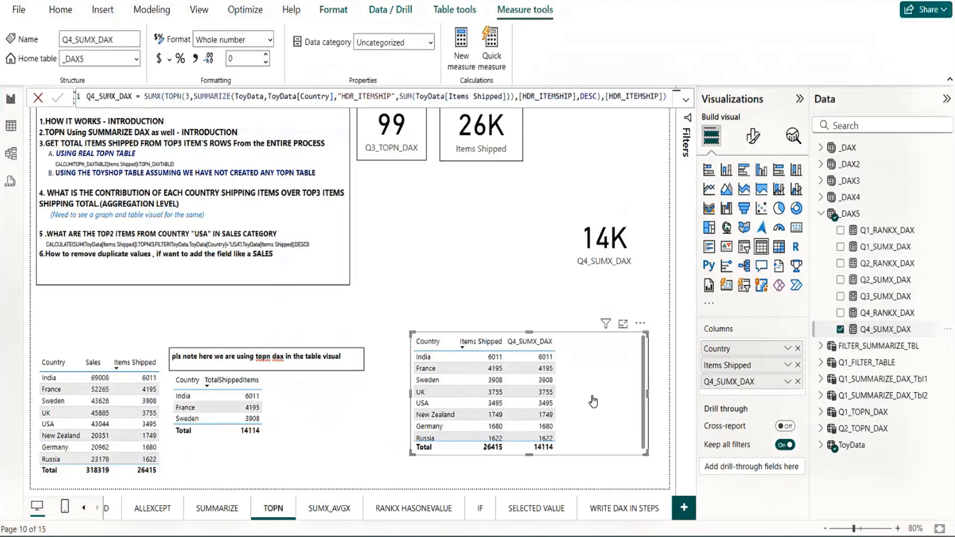
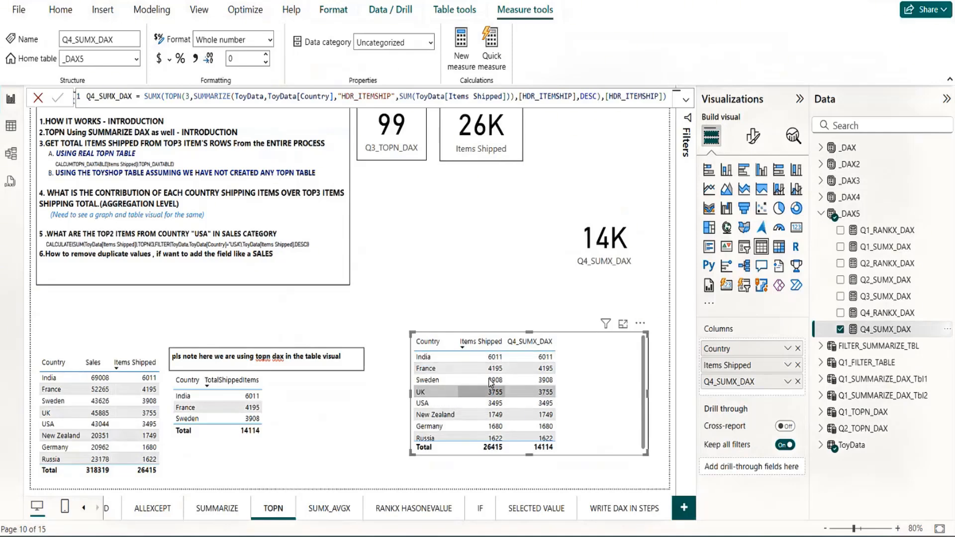
{"action": "left_click", "coordinate": [606, 251]}
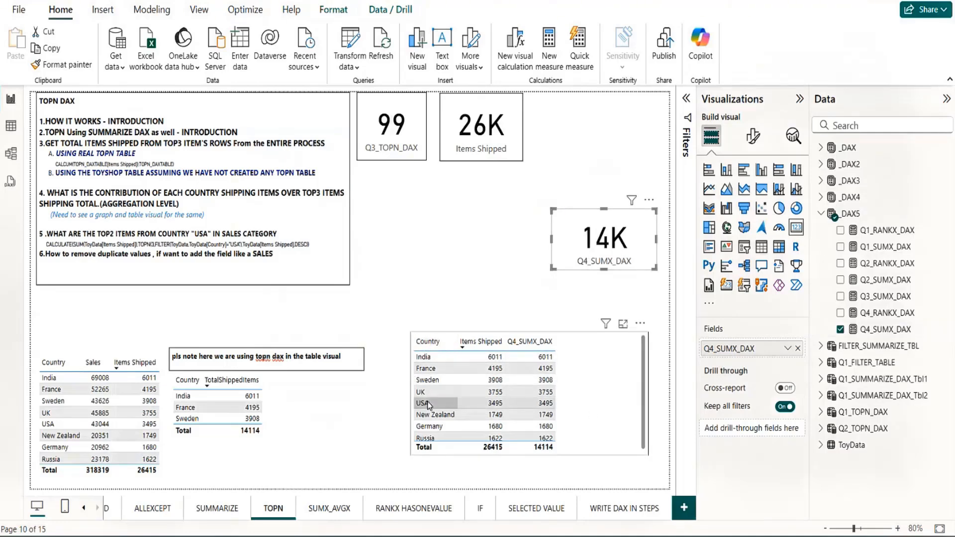
{"action": "left_click", "coordinate": [598, 368]}
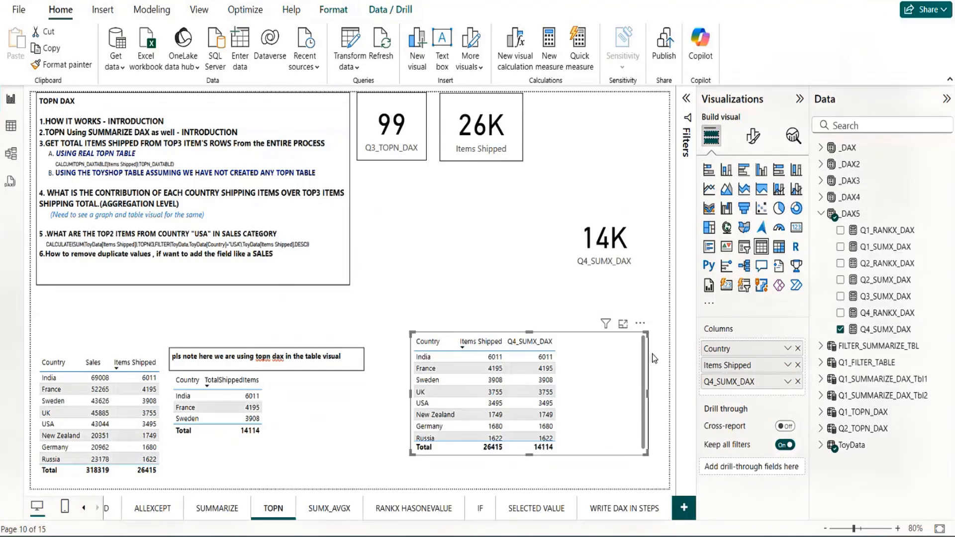
Step: Create the measure Q5_SUMX_DAX in _DAX5 from a copy of Q4_SUMX_DAX's formula and use it in the table instead of Q4_SUMX_DAX
{"action": "left_click", "coordinate": [883, 330]}
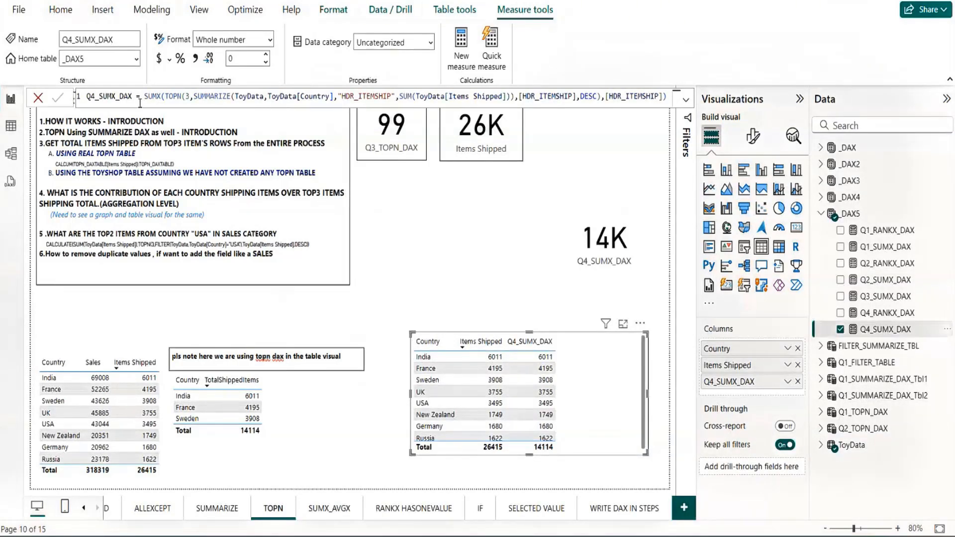
{"action": "triple_click", "coordinate": [90, 99]}
{"action": "key", "text": "ctrl+c"}
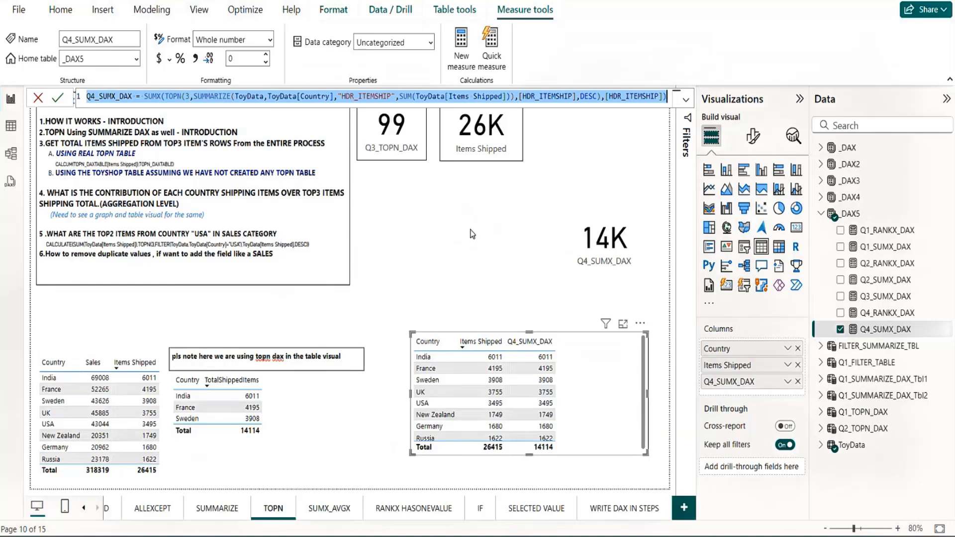
{"action": "left_click", "coordinate": [462, 52]}
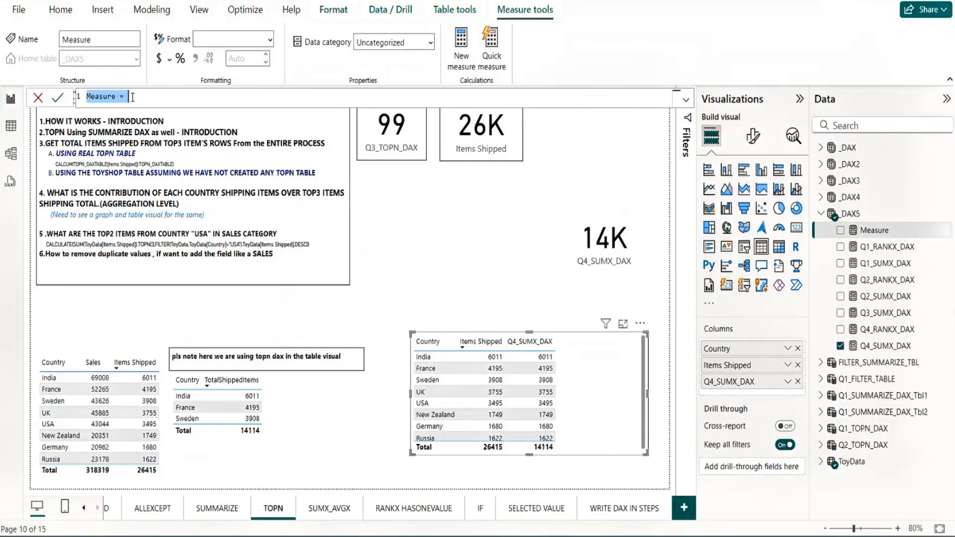
{"action": "key", "text": "ctrl+v"}
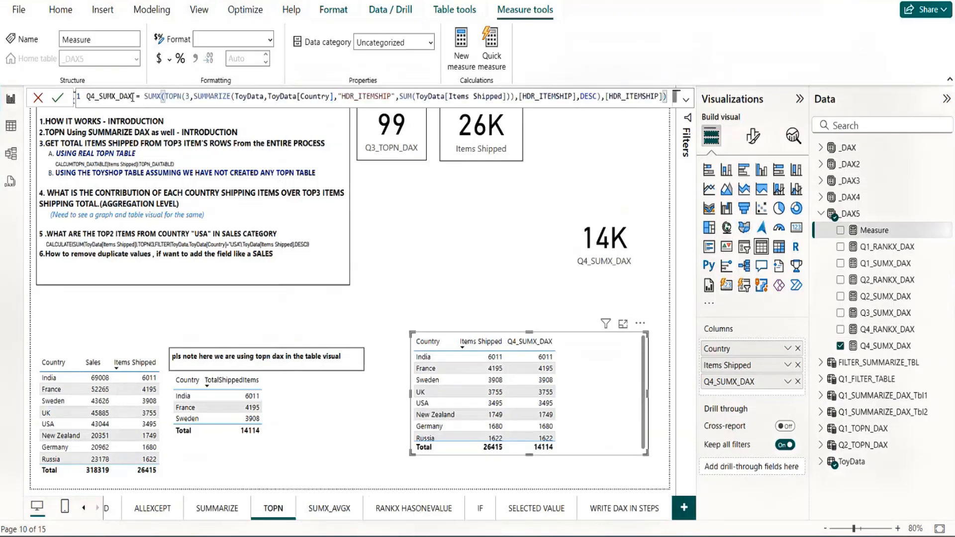
{"action": "left_click", "coordinate": [96, 97]}
{"action": "key", "text": "BackSpace"}
{"action": "type", "text": "5"}
{"action": "key", "text": "Return"}
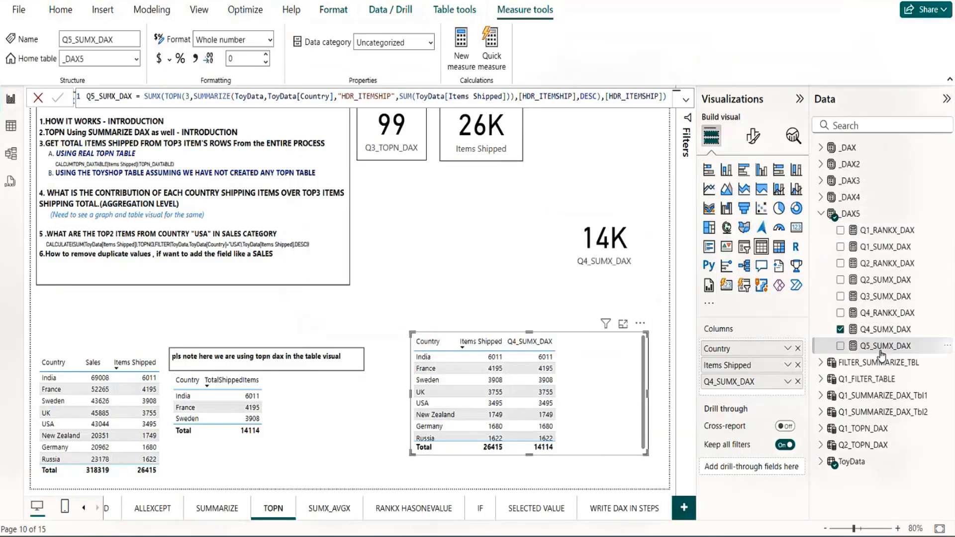
{"action": "left_click_drag", "start_coordinate": [875, 347], "coordinate": [612, 382]}
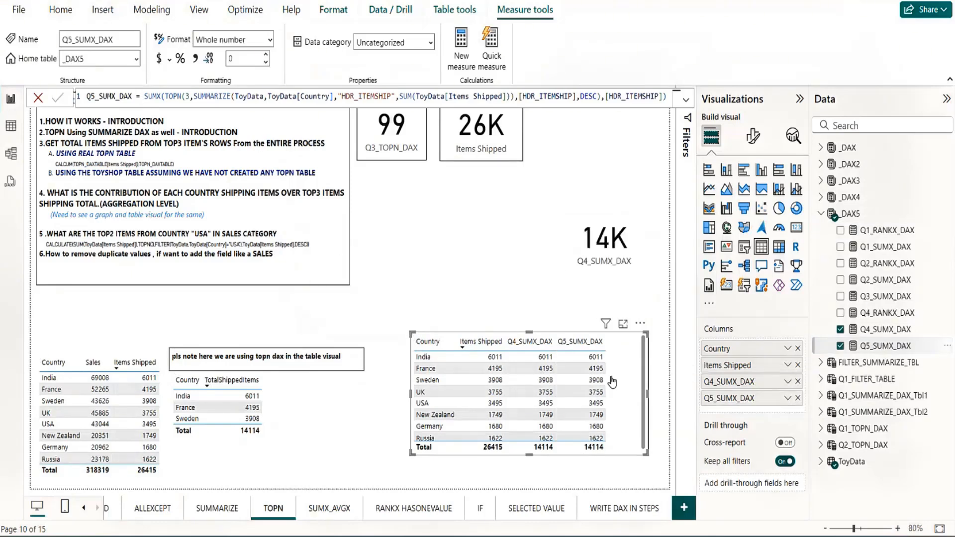
{"action": "left_click", "coordinate": [840, 329]}
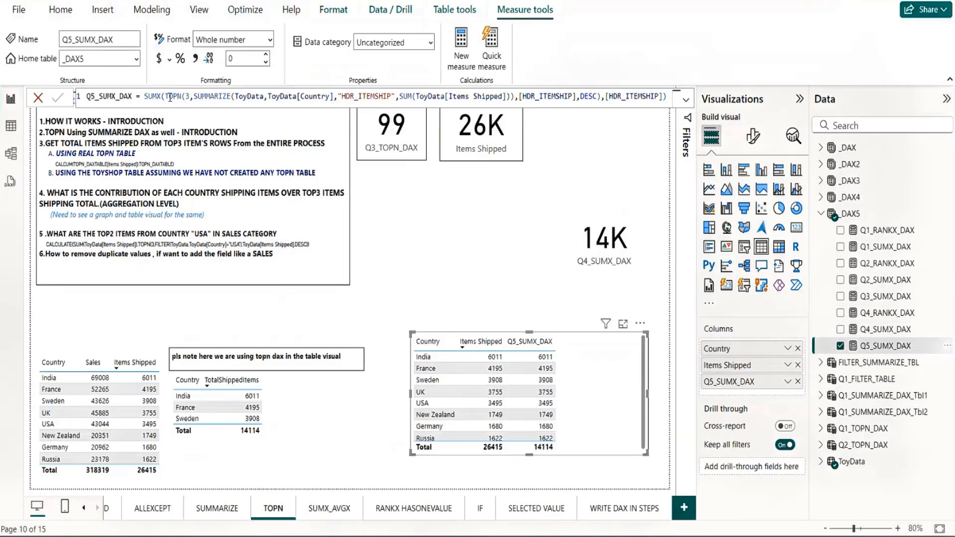
Step: Try to wrap the whole TOPN expression inside SUMX with ALL in the Q5_SUMX_DAX formula and commit the measure
{"action": "left_click", "coordinate": [194, 97]}
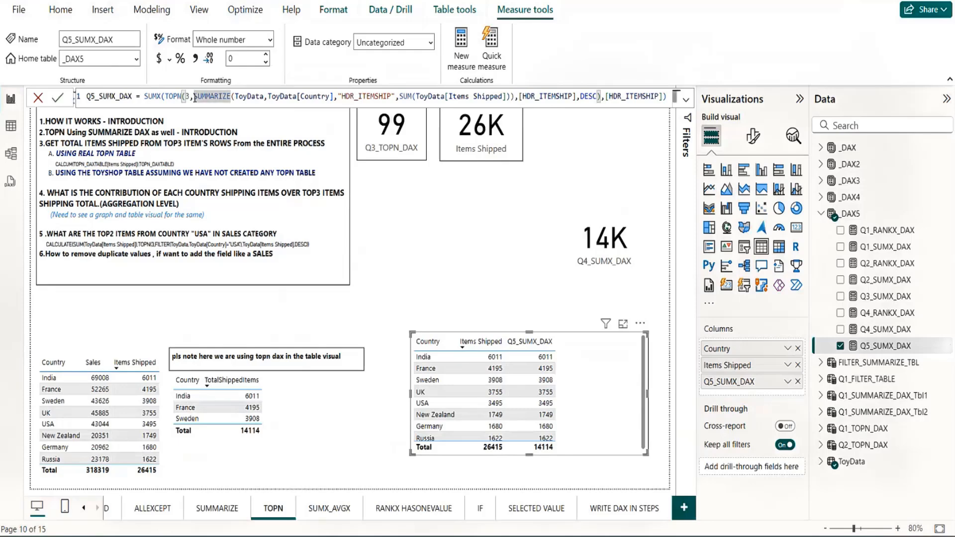
{"action": "left_click", "coordinate": [164, 96]}
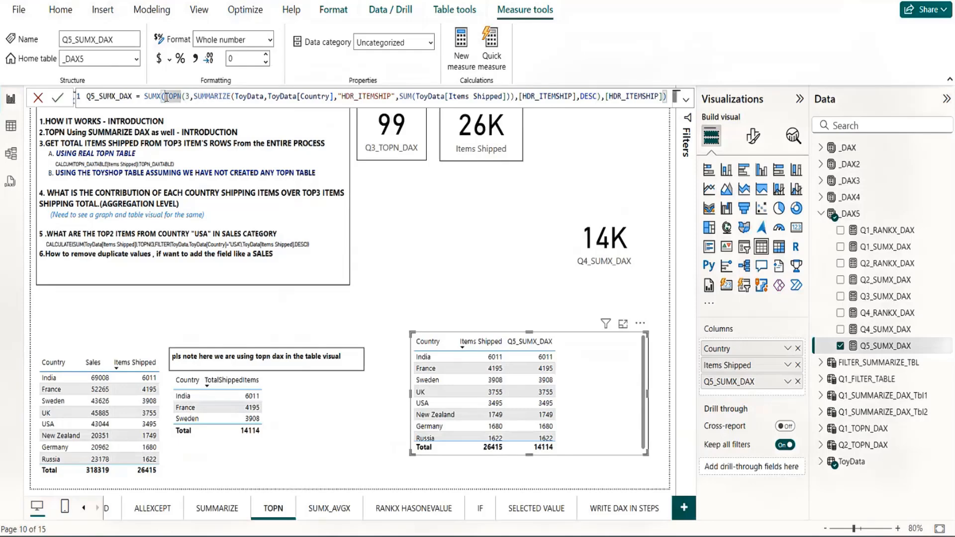
{"action": "left_click", "coordinate": [194, 97]}
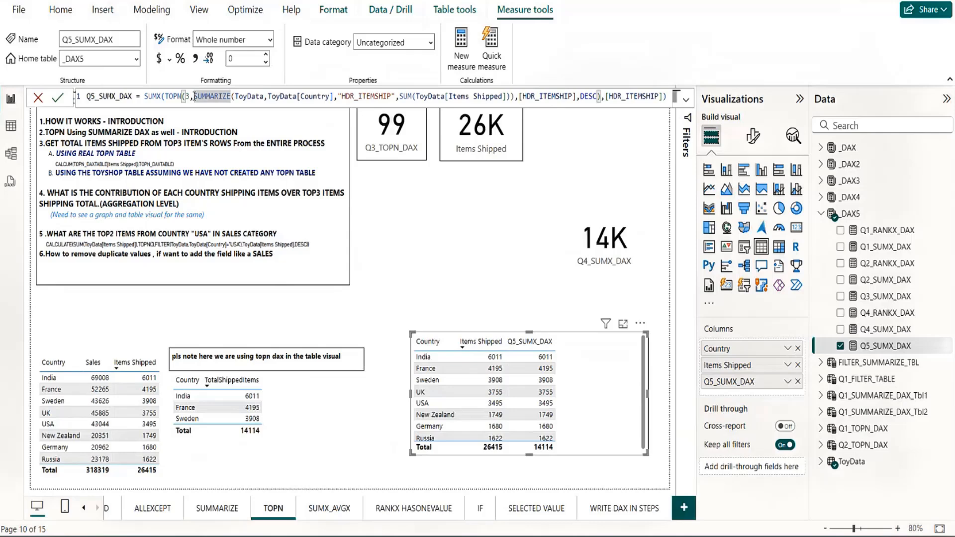
{"action": "left_click", "coordinate": [165, 96]}
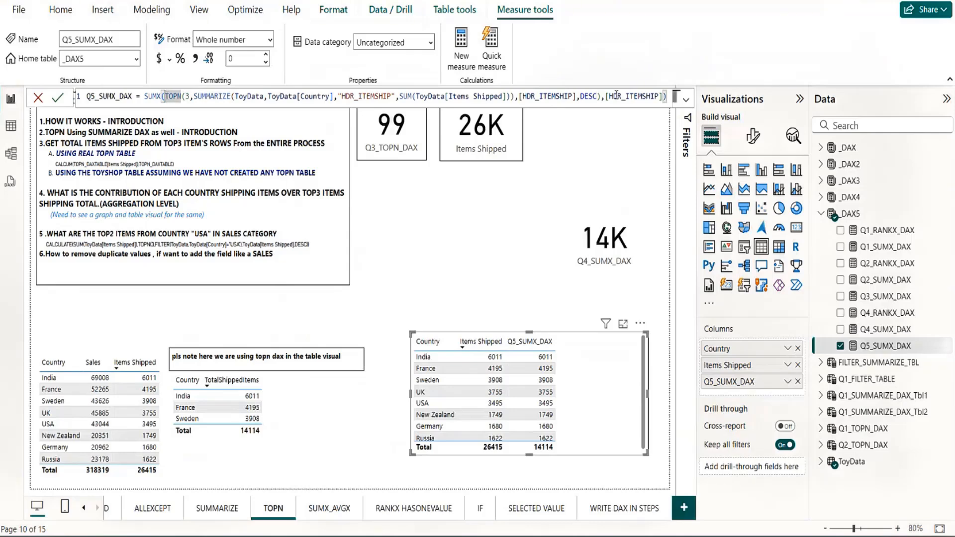
{"action": "left_click", "coordinate": [686, 100]}
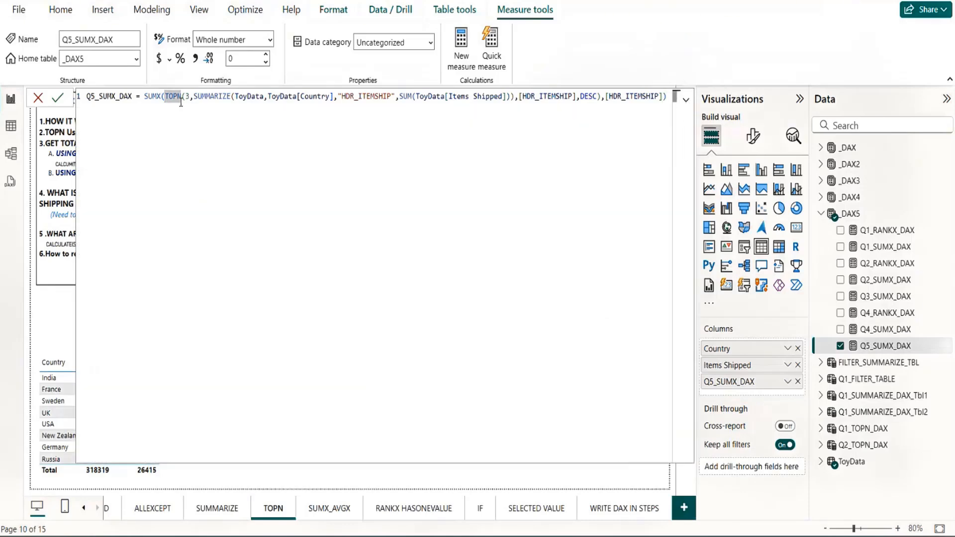
{"action": "left_click", "coordinate": [162, 97]}
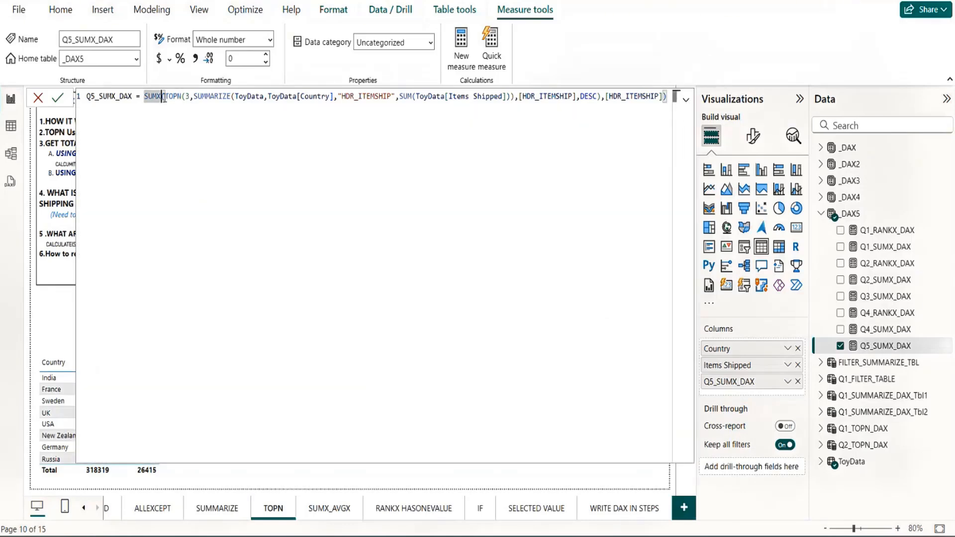
{"action": "left_click", "coordinate": [164, 97]}
{"action": "type", "text": "all"}
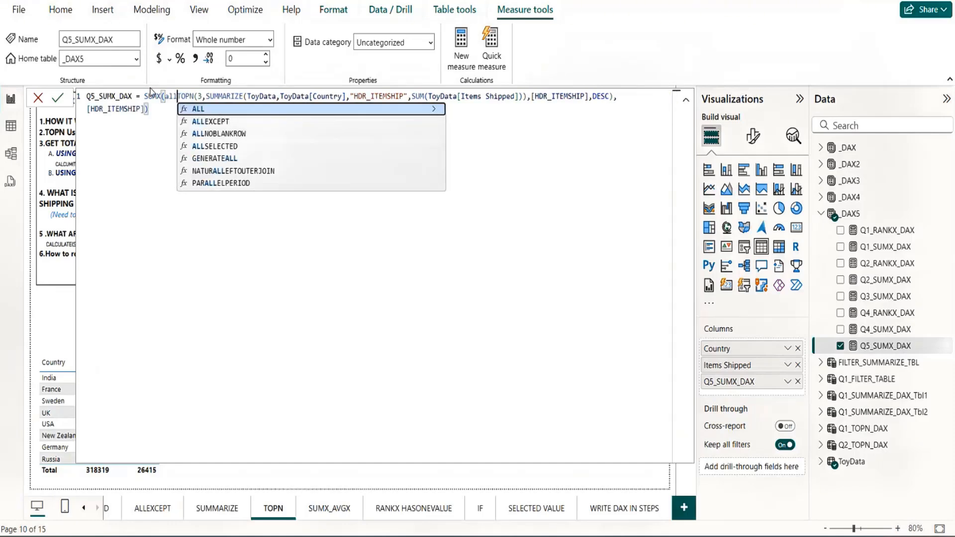
{"action": "type", "text": "("}
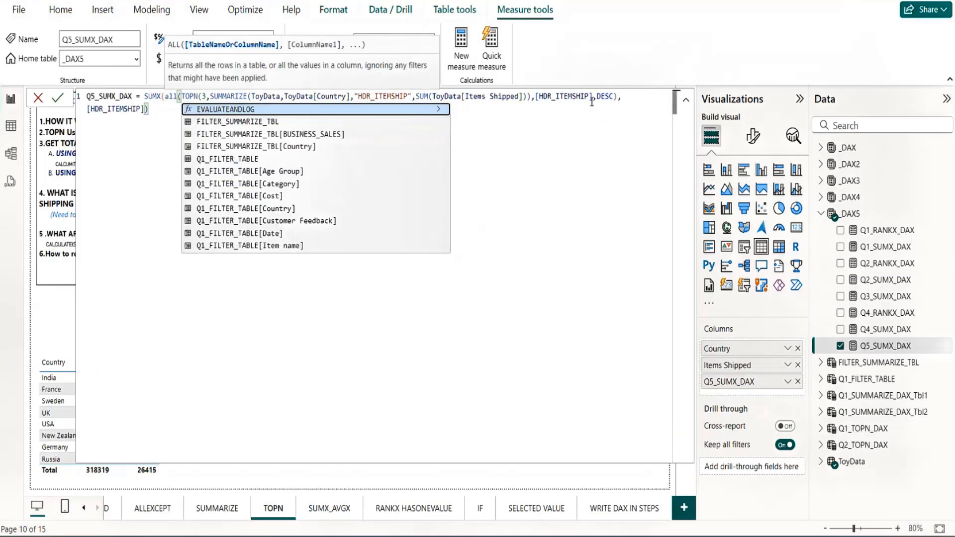
{"action": "left_click", "coordinate": [621, 97]}
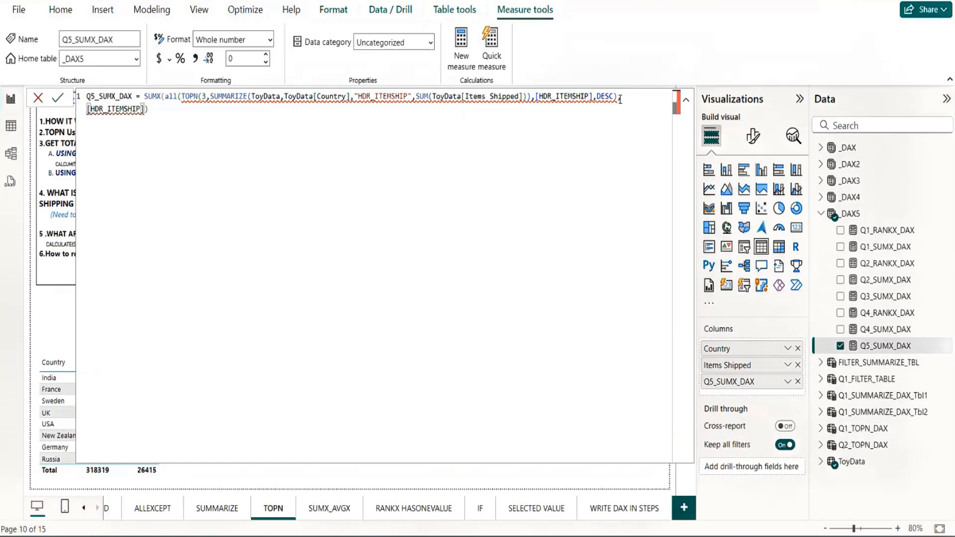
{"action": "type", "text": "),"}
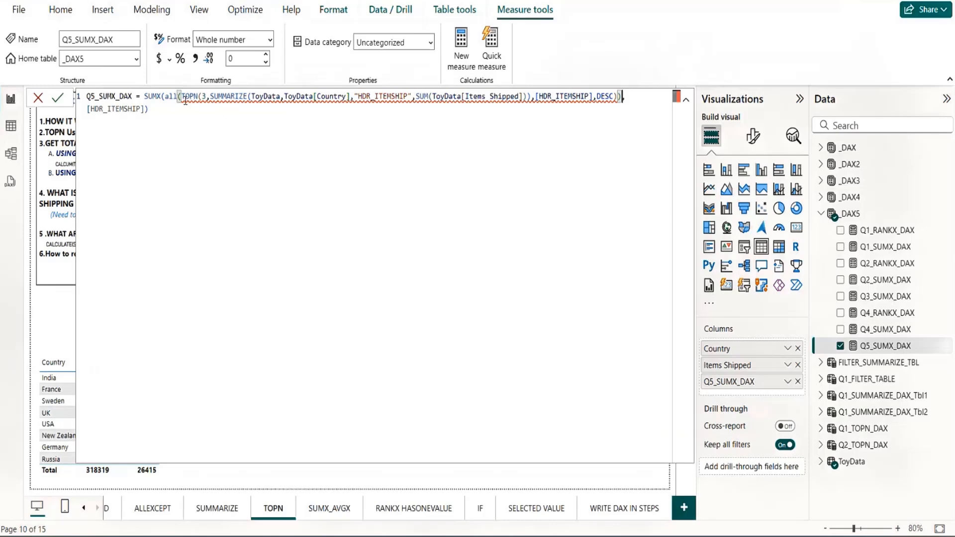
{"action": "left_click", "coordinate": [159, 112]}
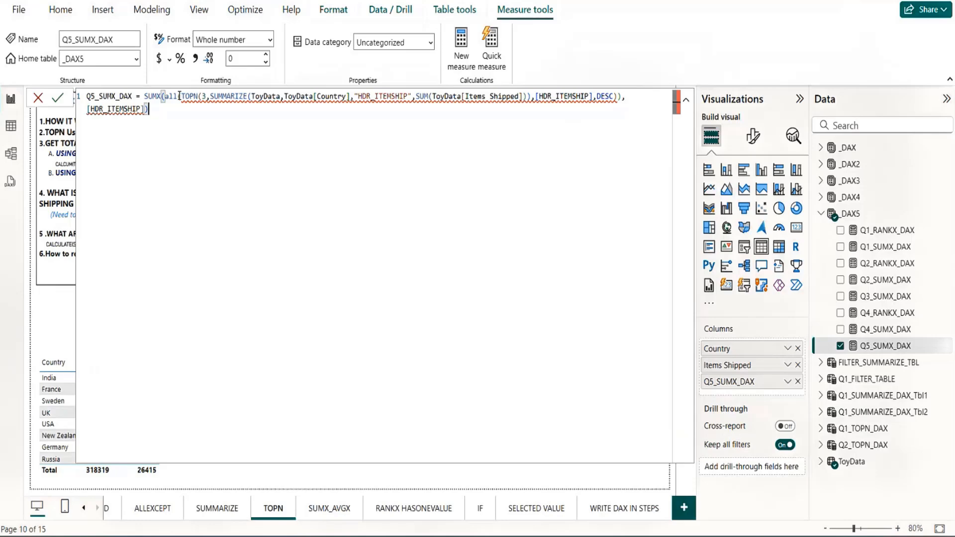
{"action": "left_click", "coordinate": [179, 96]}
{"action": "type", "text": "("}
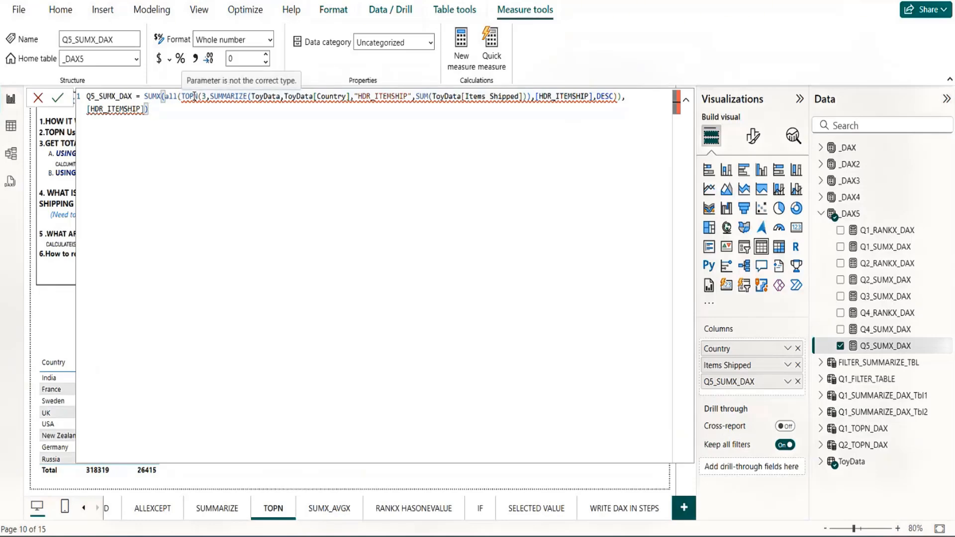
{"action": "left_click", "coordinate": [530, 96]}
{"action": "type", "text": ","}
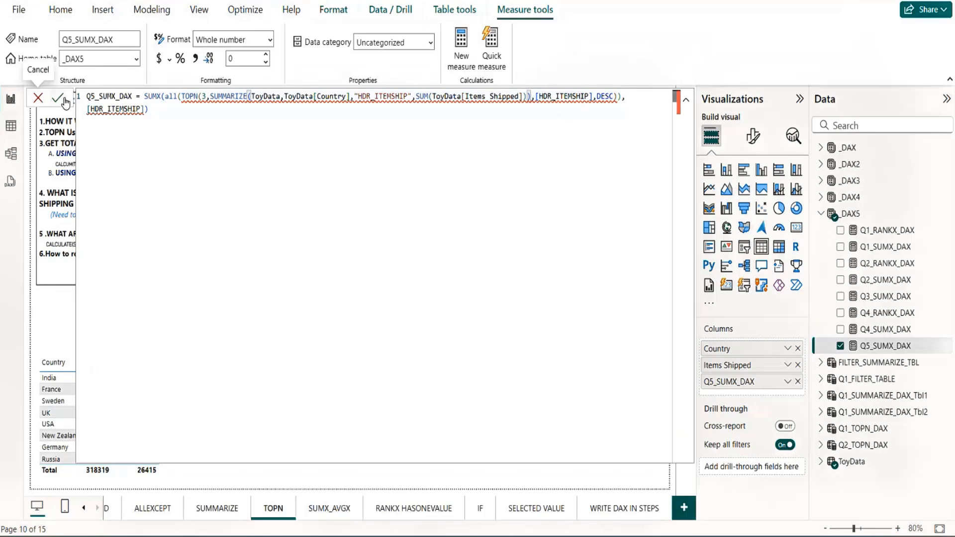
{"action": "left_click", "coordinate": [57, 98]}
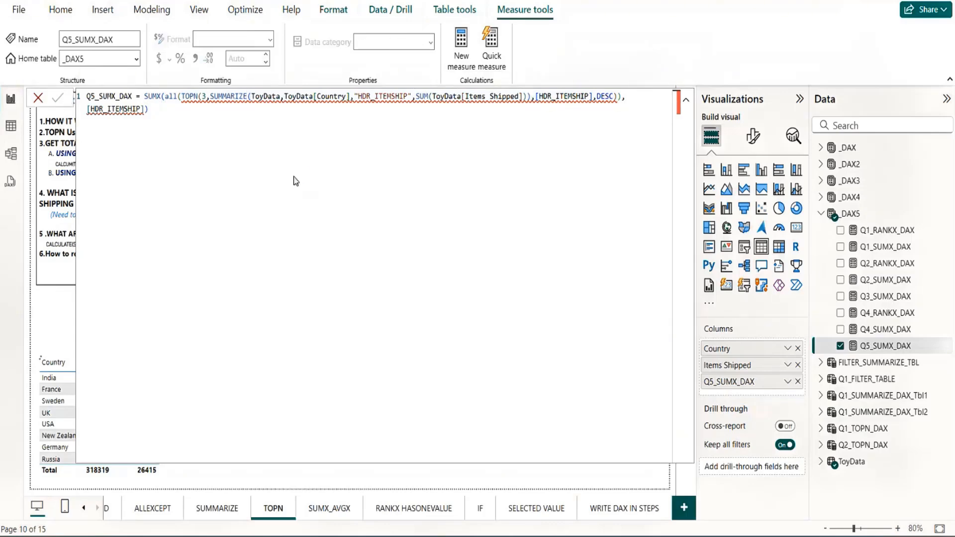
{"action": "left_click", "coordinate": [687, 104]}
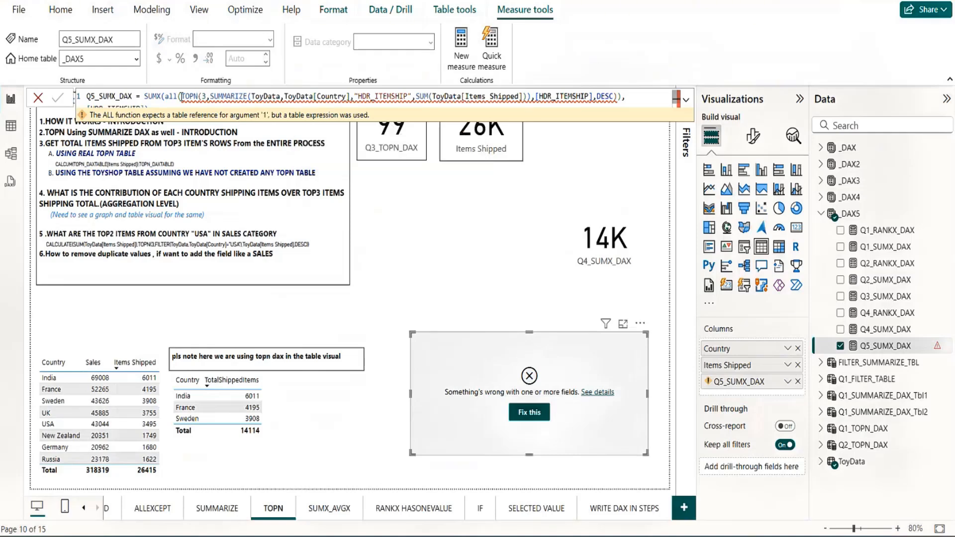
Step: Remove the ALL wrapper and its extra closing parenthesis from around TOPN in Q5_SUMX_DAX, and commit the formula
{"action": "left_click", "coordinate": [183, 96]}
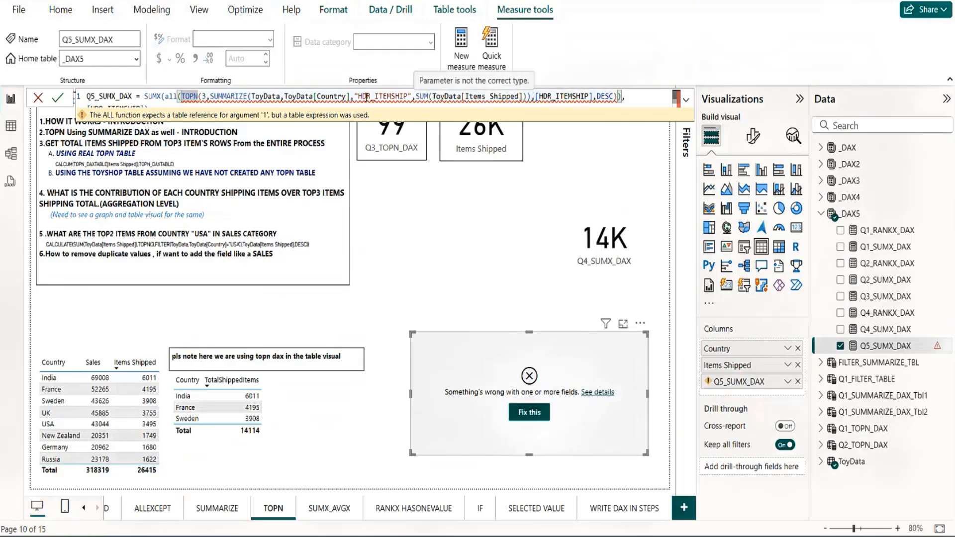
{"action": "left_click", "coordinate": [527, 96]}
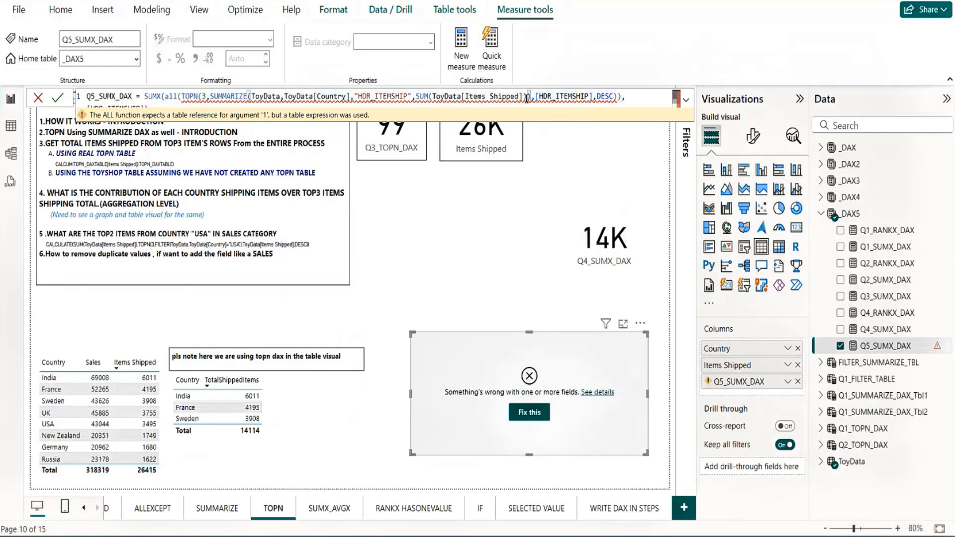
{"action": "left_click", "coordinate": [180, 97]}
{"action": "key", "text": "BackSpace"}
{"action": "key", "text": "BackSpace"}
{"action": "key", "text": "BackSpace"}
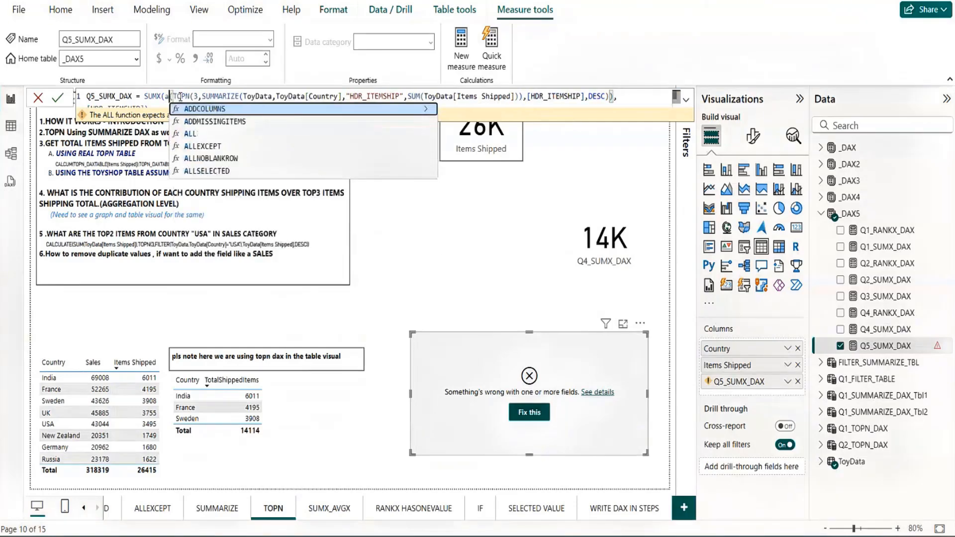
{"action": "key", "text": "BackSpace"}
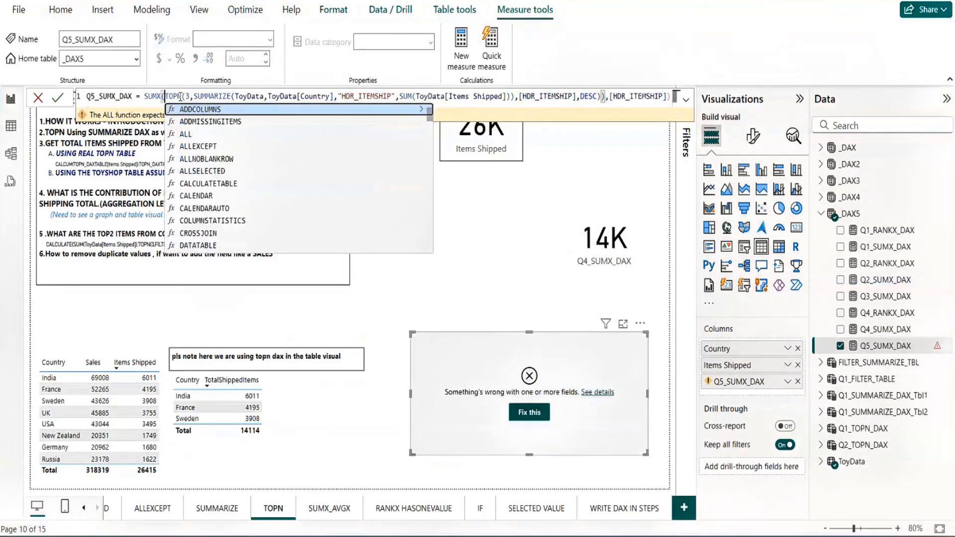
{"action": "left_click", "coordinate": [603, 97]}
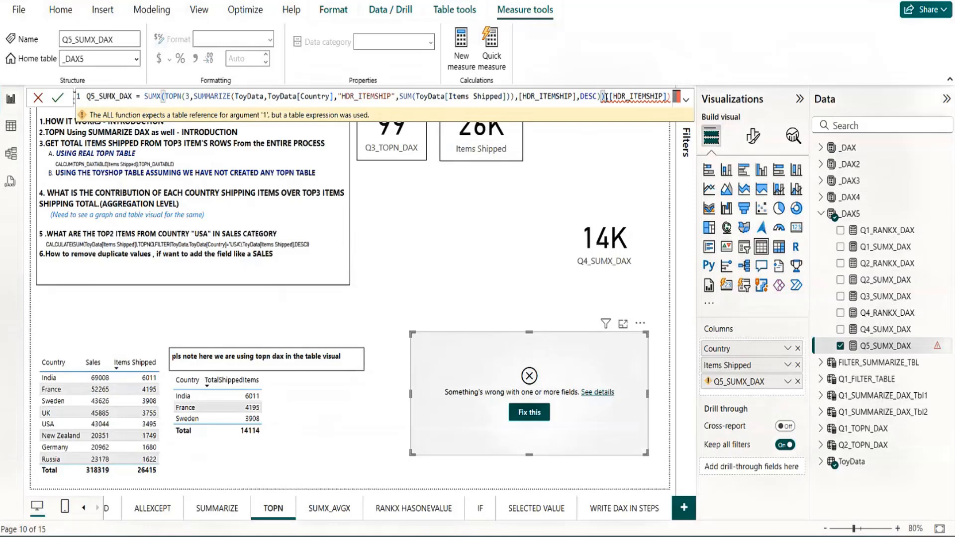
{"action": "type", "text": ","}
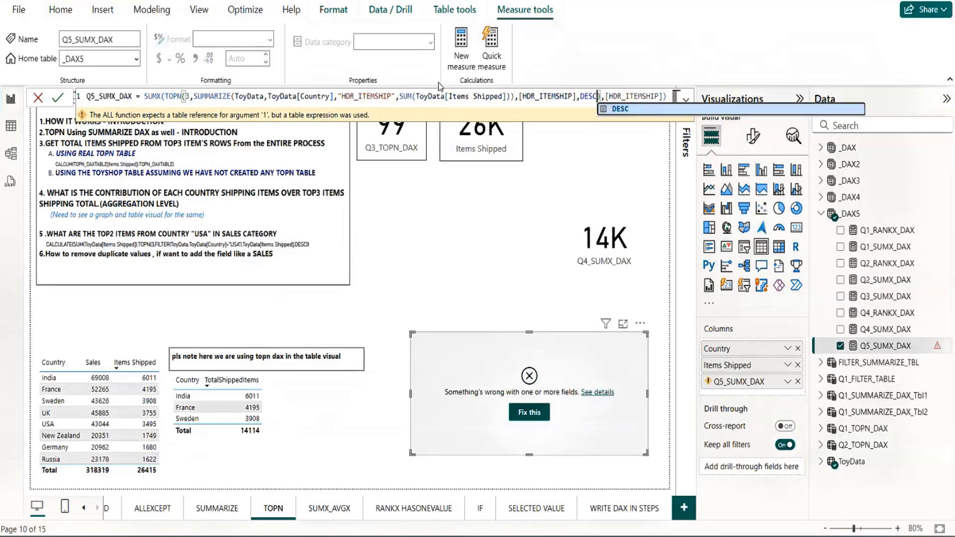
{"action": "left_click", "coordinate": [59, 98]}
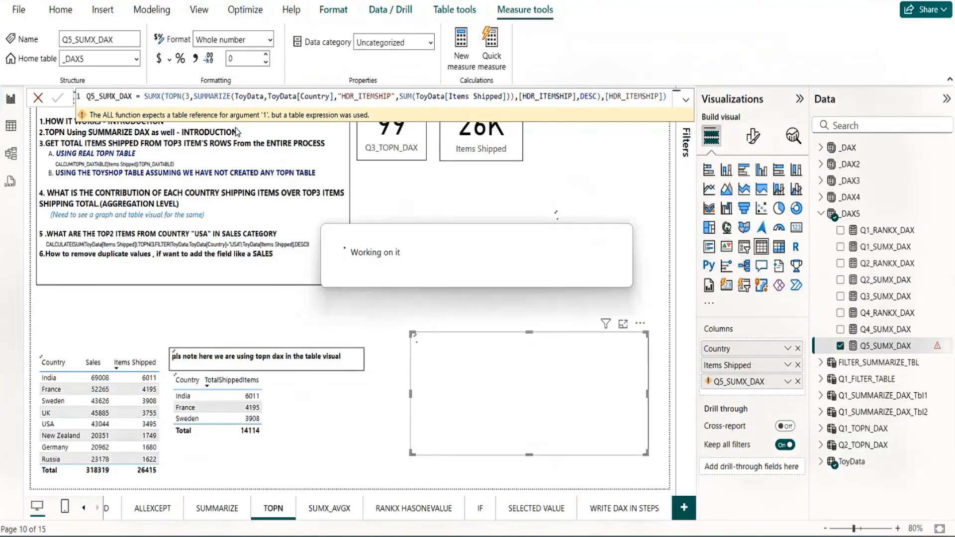
Step: Wrap the ToyData table argument of SUMMARIZE in ALL within the Q5_SUMX_DAX formula and commit the measure
{"action": "left_click", "coordinate": [236, 98]}
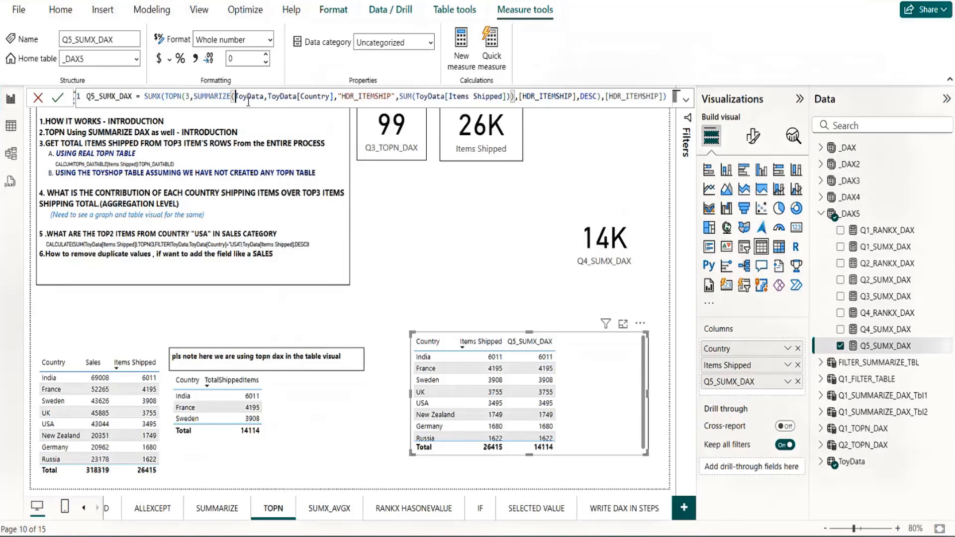
{"action": "key", "text": "BackSpace"}
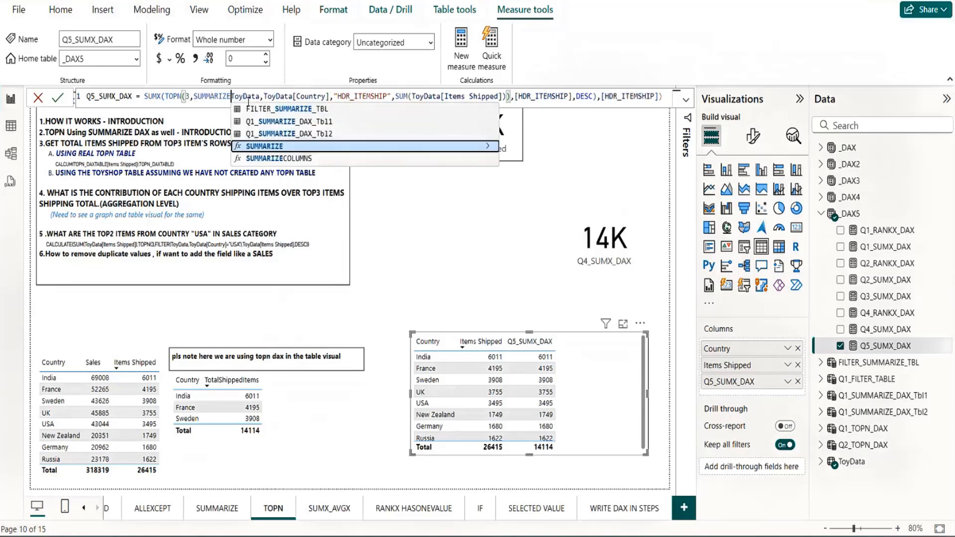
{"action": "type", "text": "("}
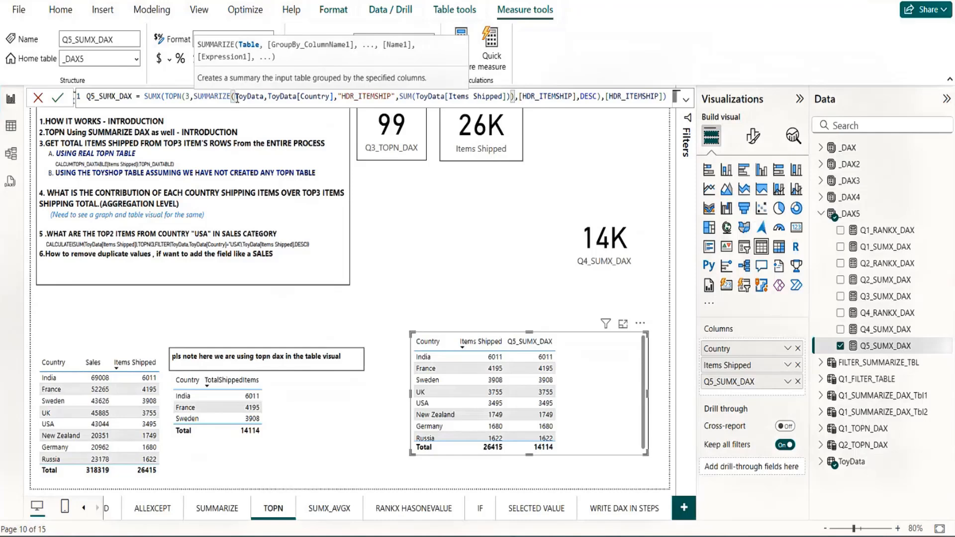
{"action": "type", "text": "ALL("}
{"action": "key", "text": "Escape"}
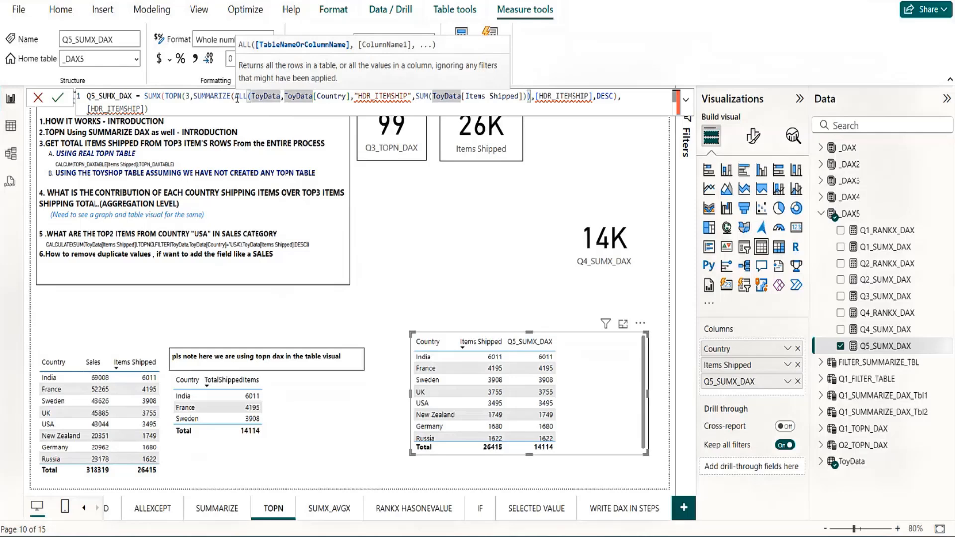
{"action": "type", "text": ")"}
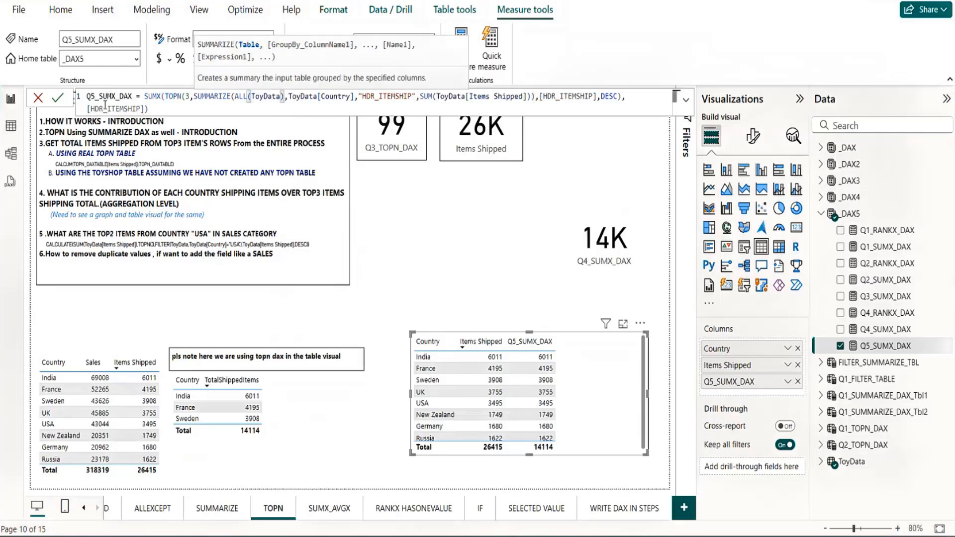
{"action": "left_click", "coordinate": [56, 100]}
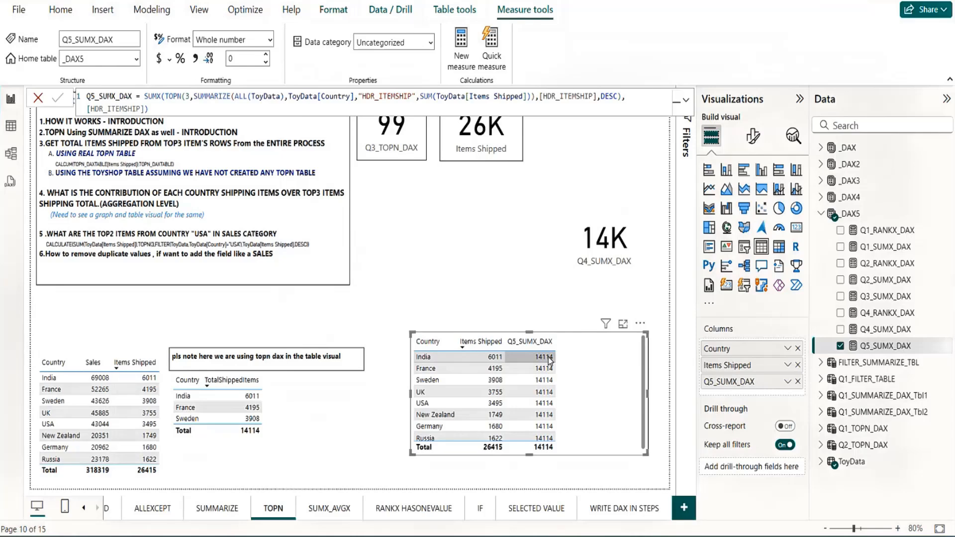
Step: Examine the ALL(ToyData) argument and the SUMMARIZE expression in the Q5_SUMX_DAX formula, and leave the measure with nothing selected
{"action": "left_click", "coordinate": [878, 349]}
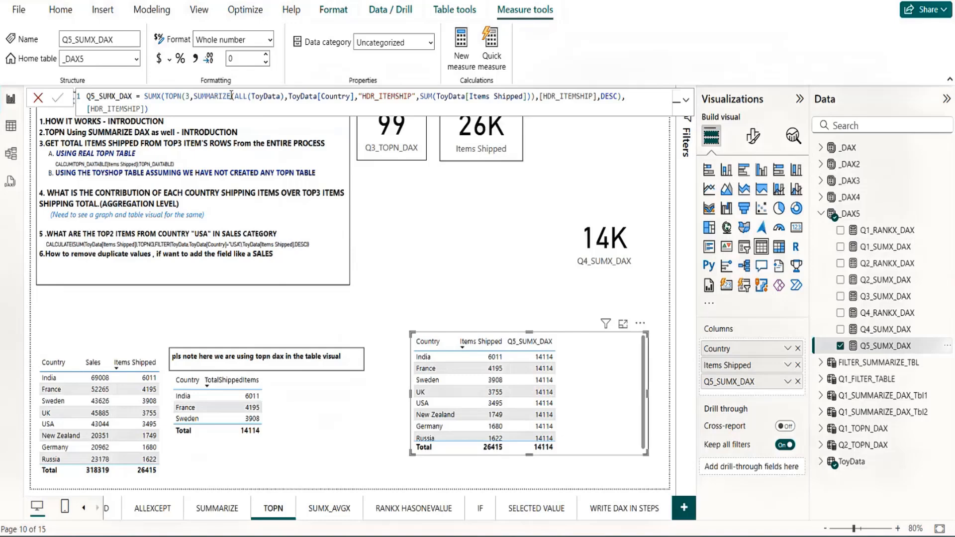
{"action": "left_click", "coordinate": [241, 100]}
{"action": "double_click", "coordinate": [242, 100]}
{"action": "left_click", "coordinate": [536, 94], "text": "shift"}
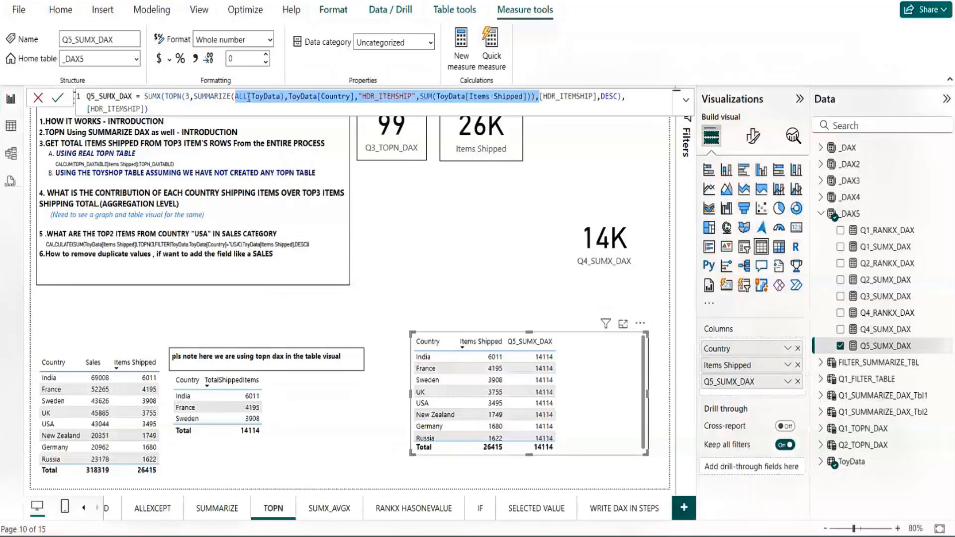
{"action": "left_click", "coordinate": [249, 97]}
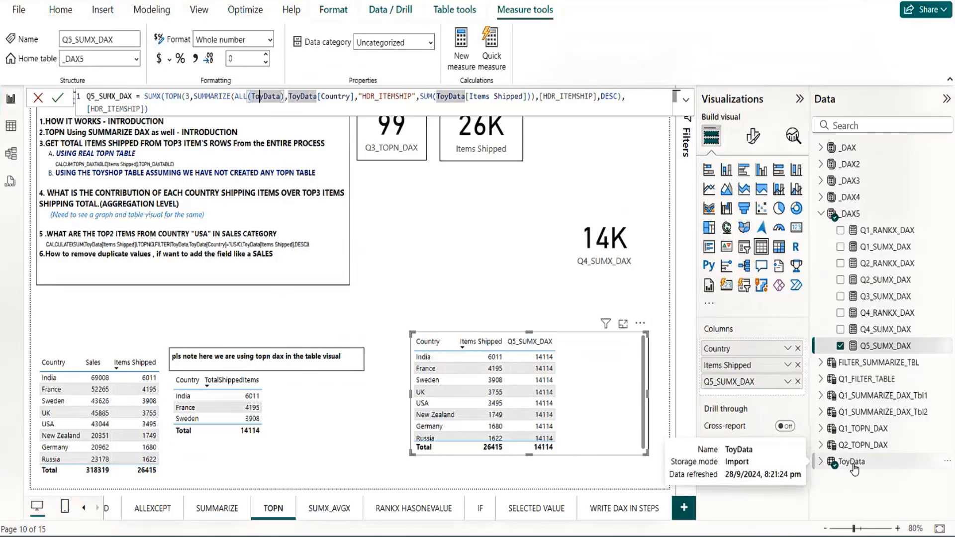
{"action": "left_click", "coordinate": [195, 98]}
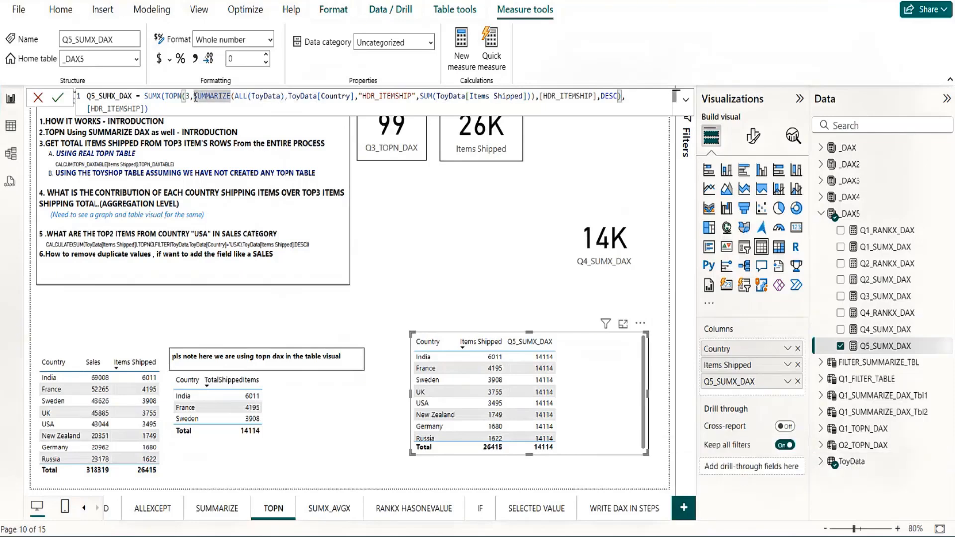
{"action": "left_click_drag", "start_coordinate": [196, 97], "coordinate": [536, 96]}
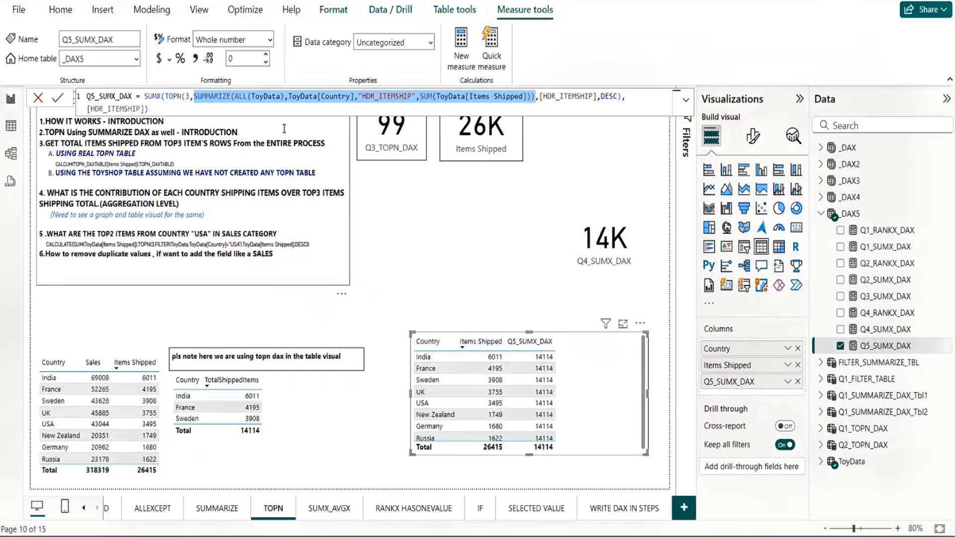
{"action": "left_click", "coordinate": [248, 96]}
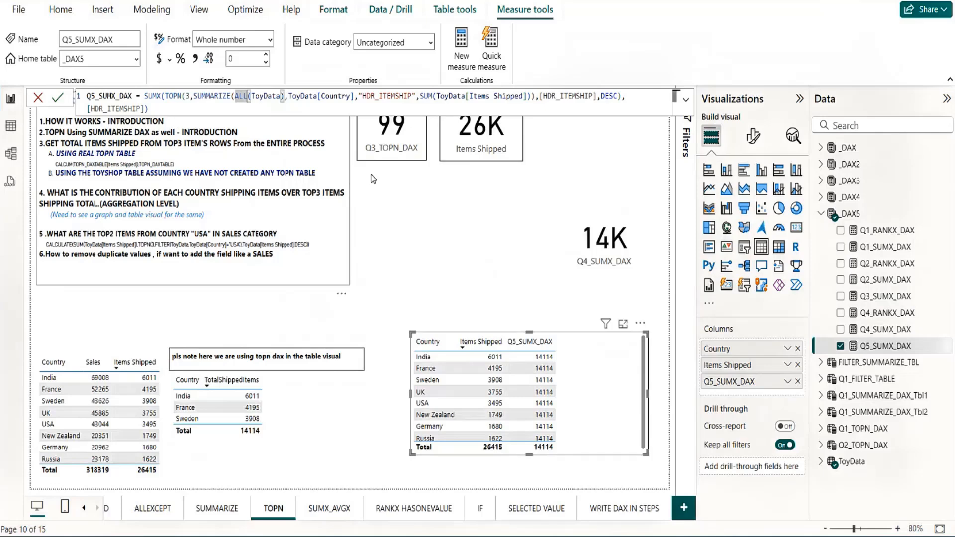
{"action": "left_click", "coordinate": [473, 241]}
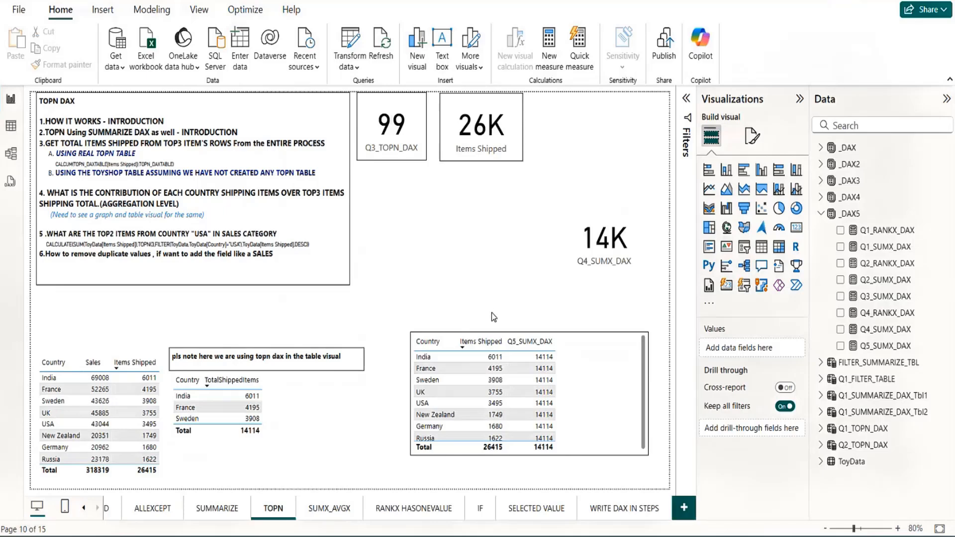
Step: Insert a text box and shape it into a wide strip directly above the table that shows Q5_SUMX_DAX
{"action": "left_click", "coordinate": [445, 56]}
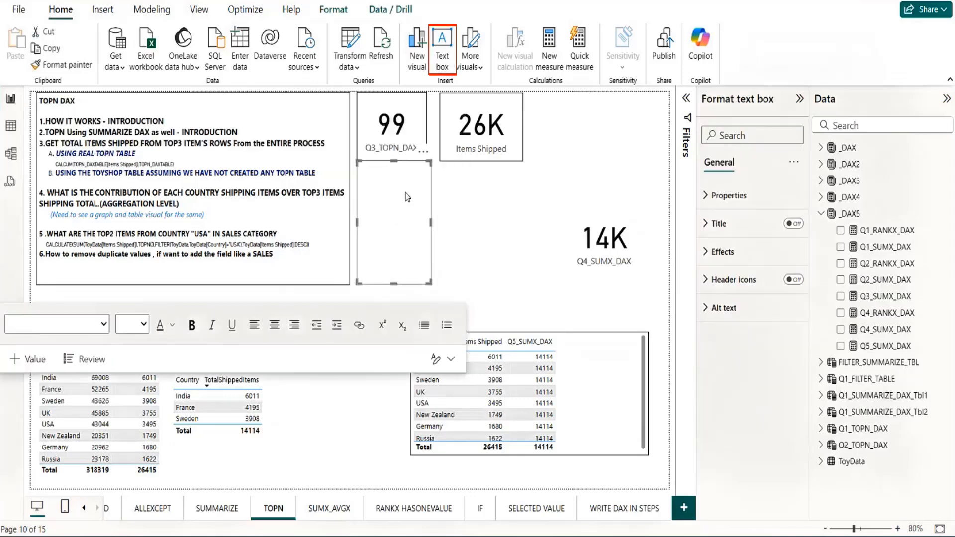
{"action": "left_click_drag", "start_coordinate": [394, 161], "coordinate": [474, 272]}
{"action": "left_click_drag", "start_coordinate": [479, 307], "coordinate": [615, 307]}
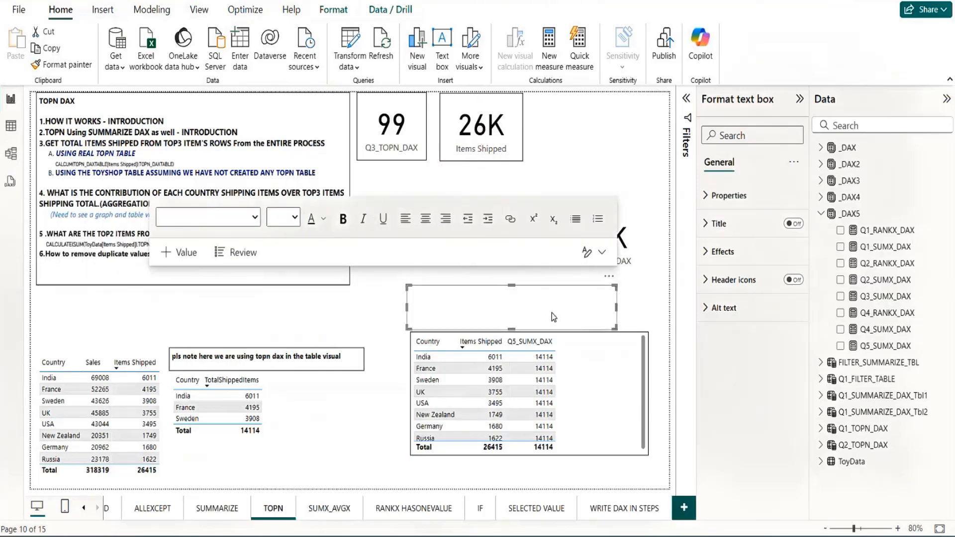
Step: Write in the box: "Below visual is learnt after learning the sumx and rankx lectures....so you can first go and see those lectures and come back here."
{"action": "left_click", "coordinate": [513, 306]}
{"action": "type", "text": "Below"}
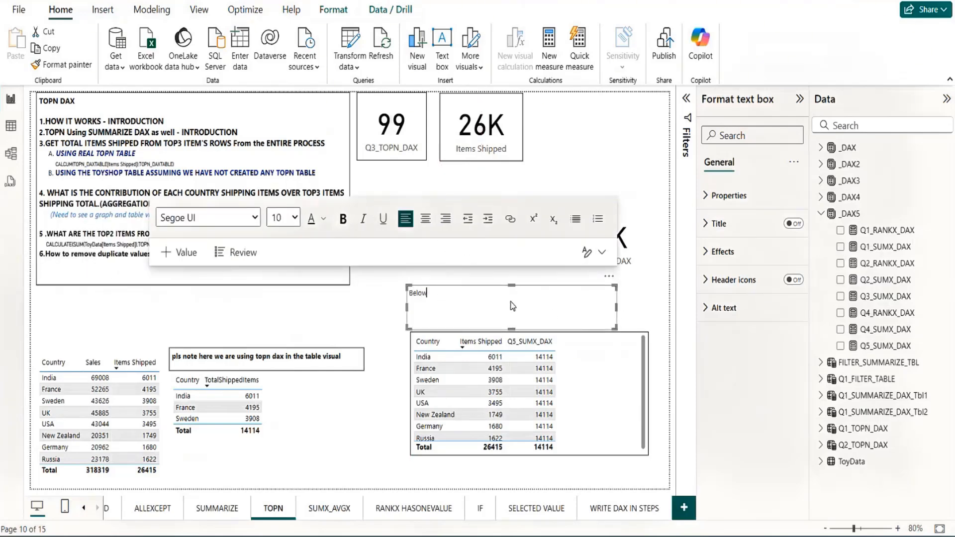
{"action": "type", "text": " visual is learnt after learning the sumx"}
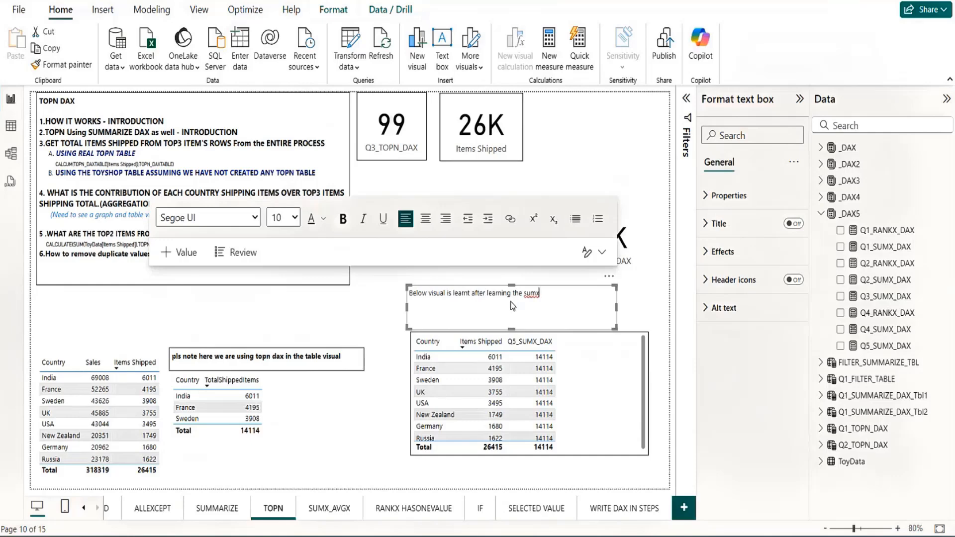
{"action": "type", "text": " and rand"}
{"action": "key", "text": "BackSpace"}
{"action": "type", "text": "kx lectures.....so you can fi"}
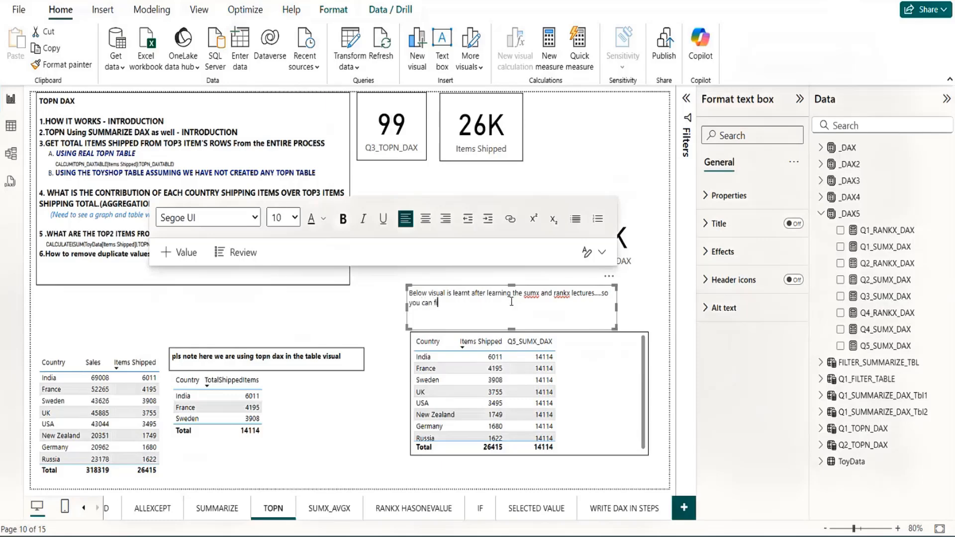
{"action": "type", "text": "rst go and see those lectures and come back he"}
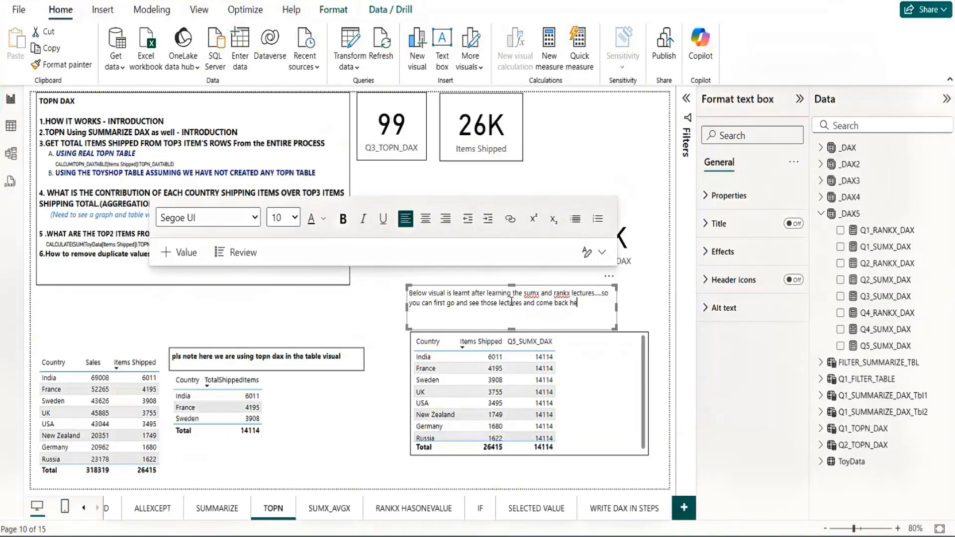
{"action": "type", "text": "re."}
Step: Add a first line above the note reading "question: how to eveualte the country wise shipped on top3 items shipped.?"
{"action": "left_click", "coordinate": [412, 292]}
{"action": "key", "text": "Return"}
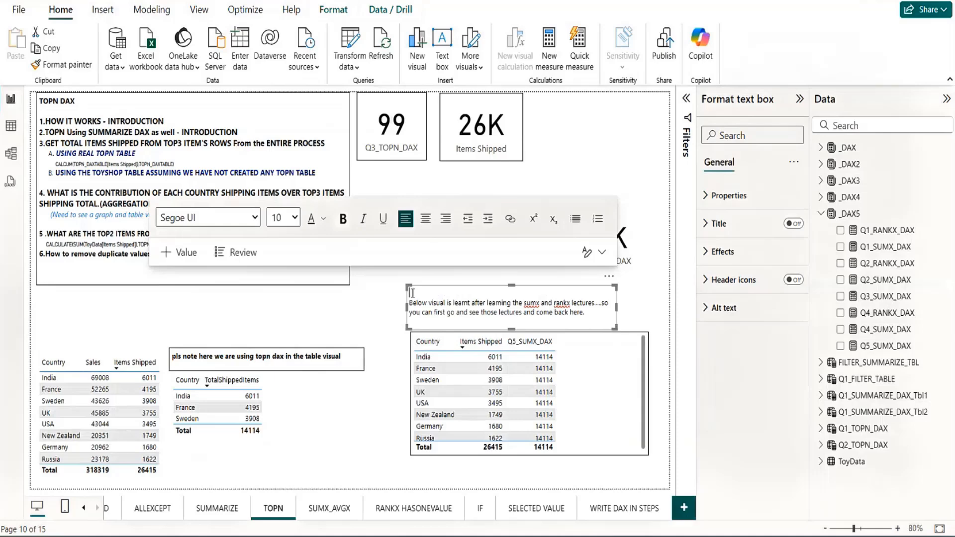
{"action": "type", "text": "questin"}
{"action": "type", "text": "n: how to"}
{"action": "type", "text": " fin"}
{"action": "type", "text": "d o"}
{"action": "key", "text": "BackSpace"}
{"action": "key", "text": "BackSpace"}
{"action": "key", "text": "BackSpace"}
{"action": "key", "text": "BackSpace"}
{"action": "key", "text": "BackSpace"}
{"action": "key", "text": "BackSpace"}
{"action": "type", "text": "eveualte the total"}
{"action": "key", "text": "BackSpace"}
{"action": "key", "text": "BackSpace"}
{"action": "key", "text": "BackSpace"}
{"action": "key", "text": "BackSpace"}
{"action": "key", "text": "BackSpace"}
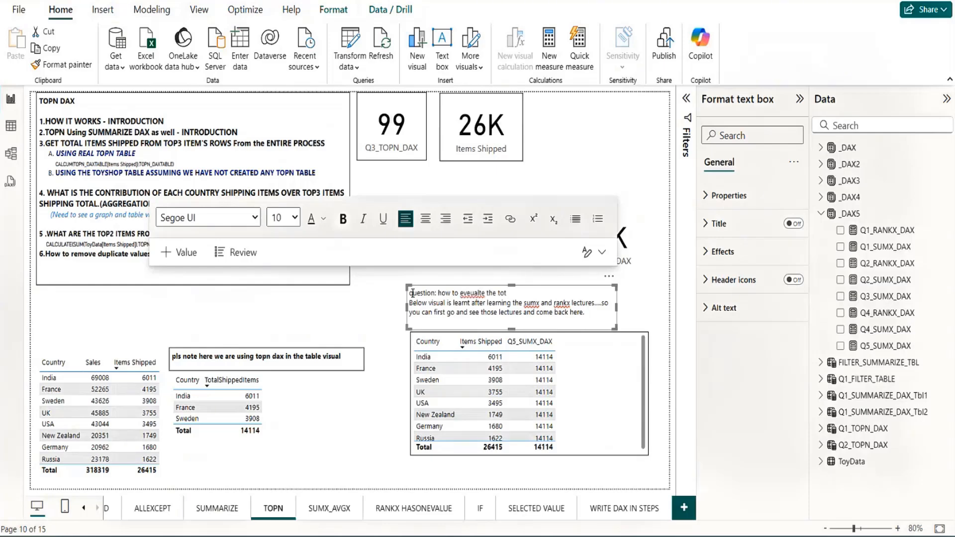
{"action": "type", "text": "country wise shipped on top3"}
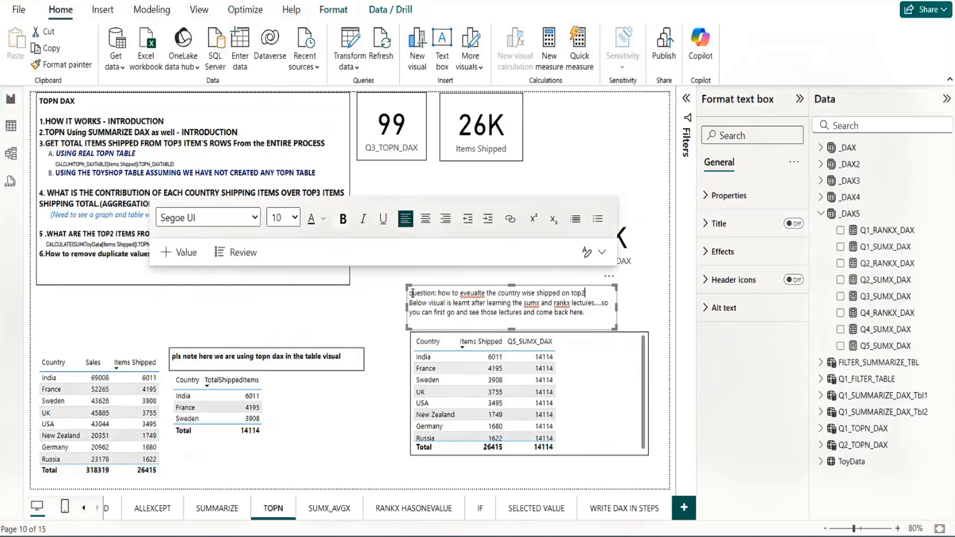
{"action": "type", "text": " items shipped.?"}
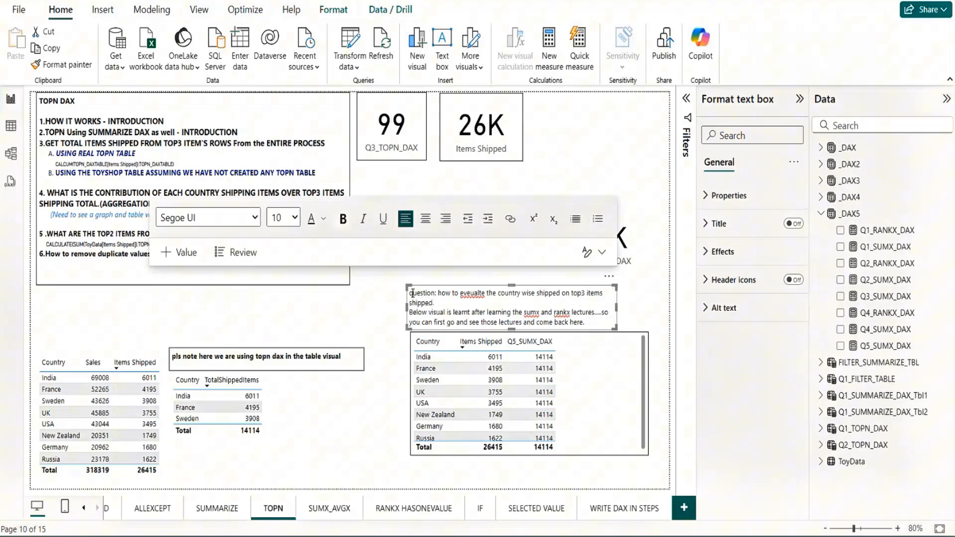
Step: Correct the misspelled word after "how to" in the question line to "evaluate"
{"action": "right_click", "coordinate": [468, 295]}
{"action": "left_click", "coordinate": [468, 294]}
{"action": "key", "text": "BackSpace"}
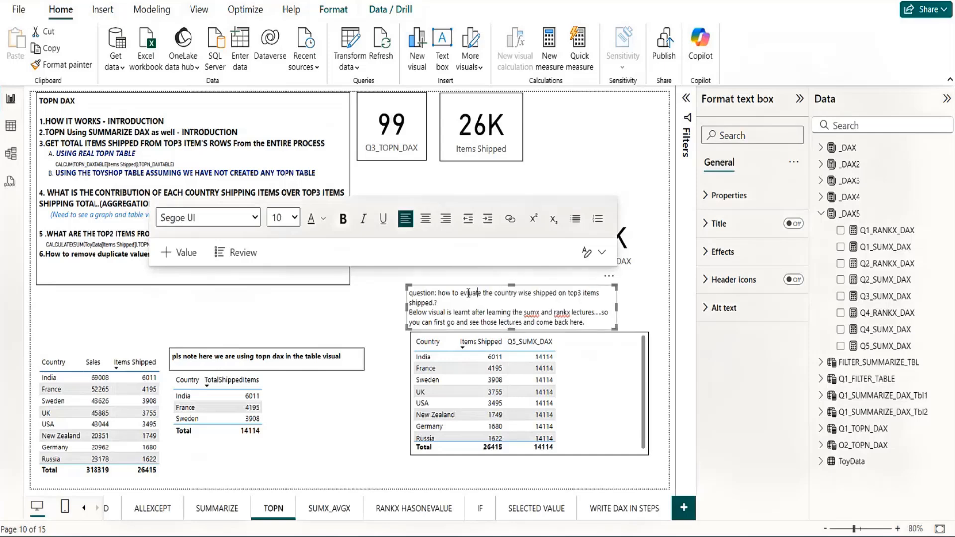
{"action": "left_click", "coordinate": [467, 296]}
{"action": "type", "text": "a"}
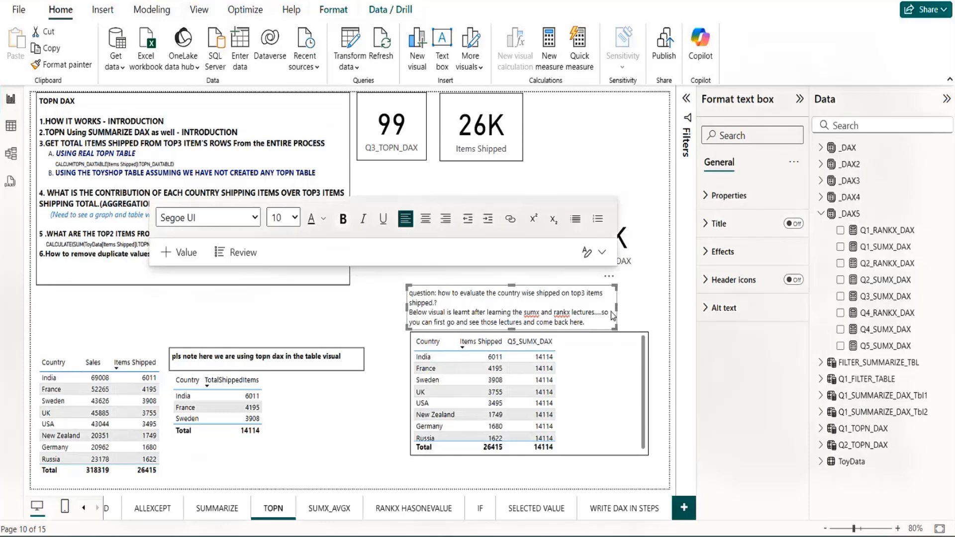
Step: Widen the text box to about the table's width and turn on its visual border
{"action": "left_click_drag", "start_coordinate": [615, 309], "coordinate": [655, 307]}
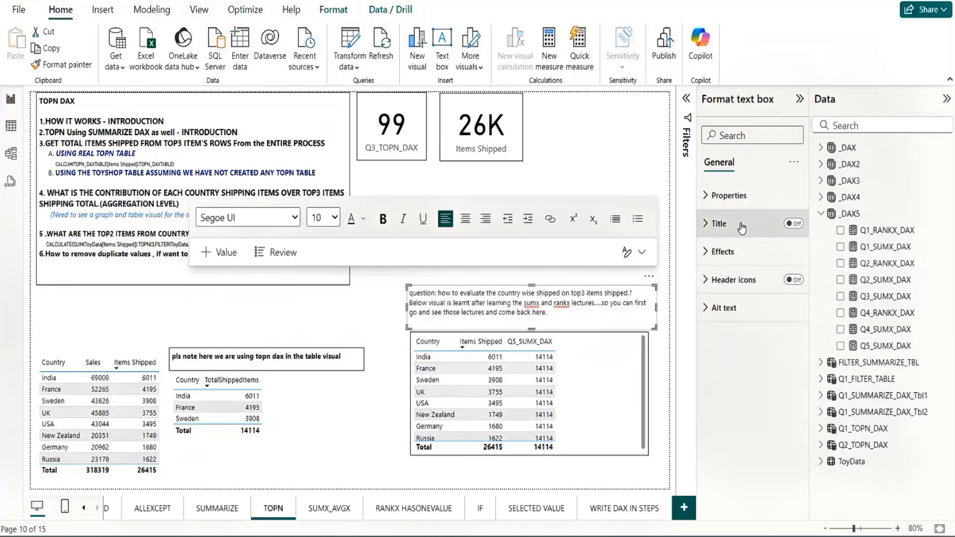
{"action": "left_click", "coordinate": [706, 252]}
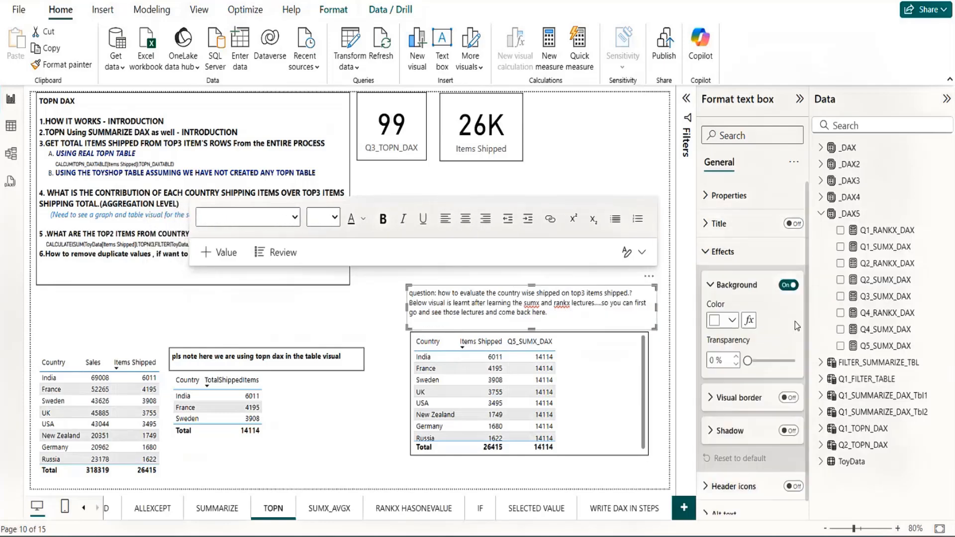
{"action": "left_click", "coordinate": [789, 398]}
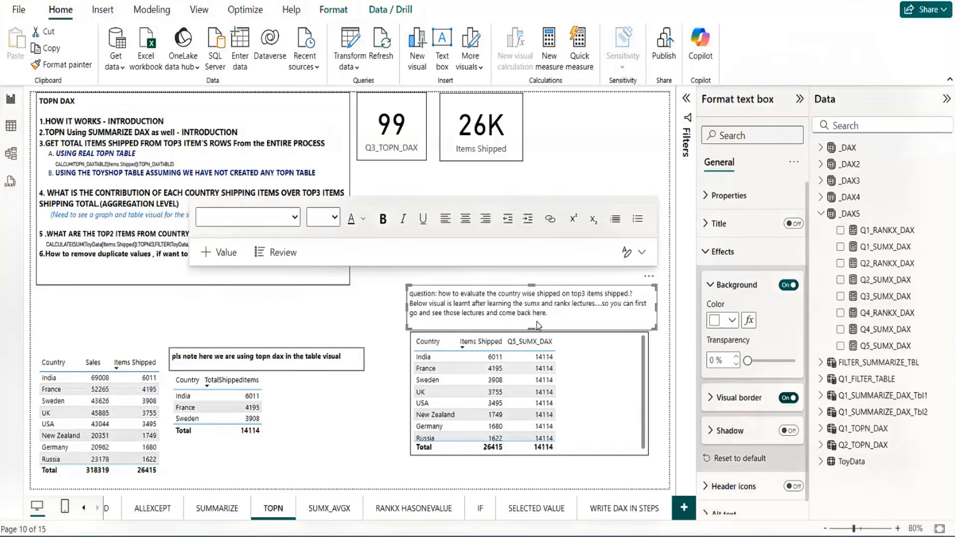
Step: Put a bold "Note:" label on its own line above the "Below visual" sentence and deselect the text box
{"action": "left_click", "coordinate": [416, 305]}
{"action": "type", "text": "Note"}
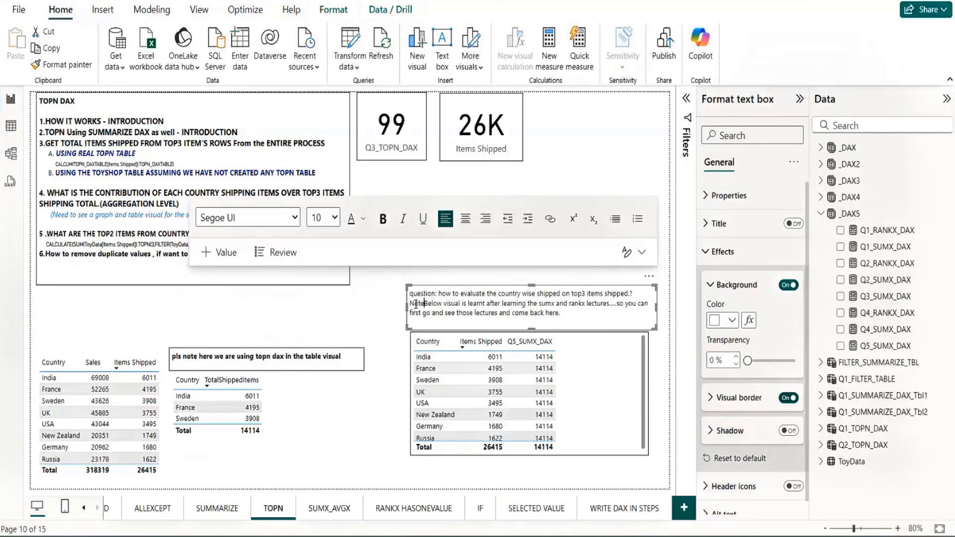
{"action": "type", "text": ":"}
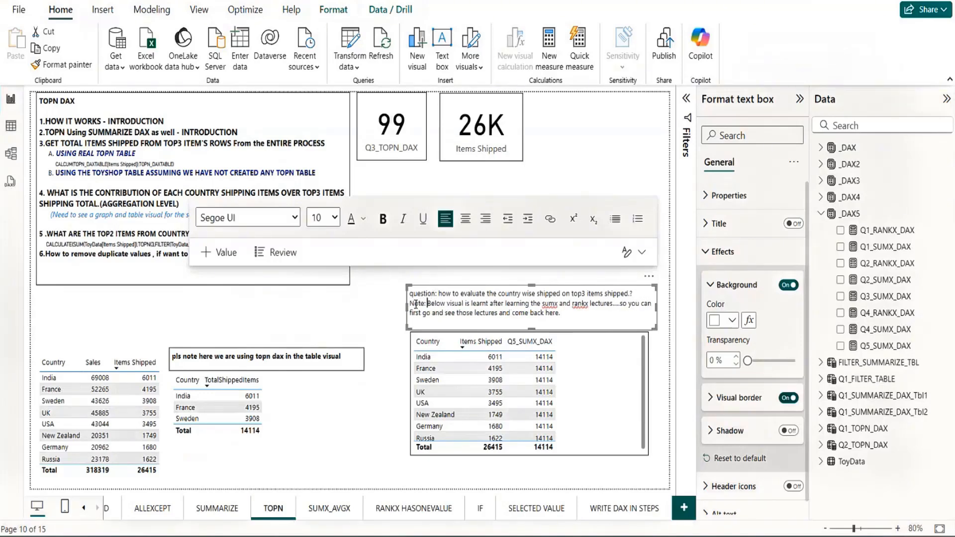
{"action": "key", "text": "Return"}
{"action": "double_click", "coordinate": [415, 303]}
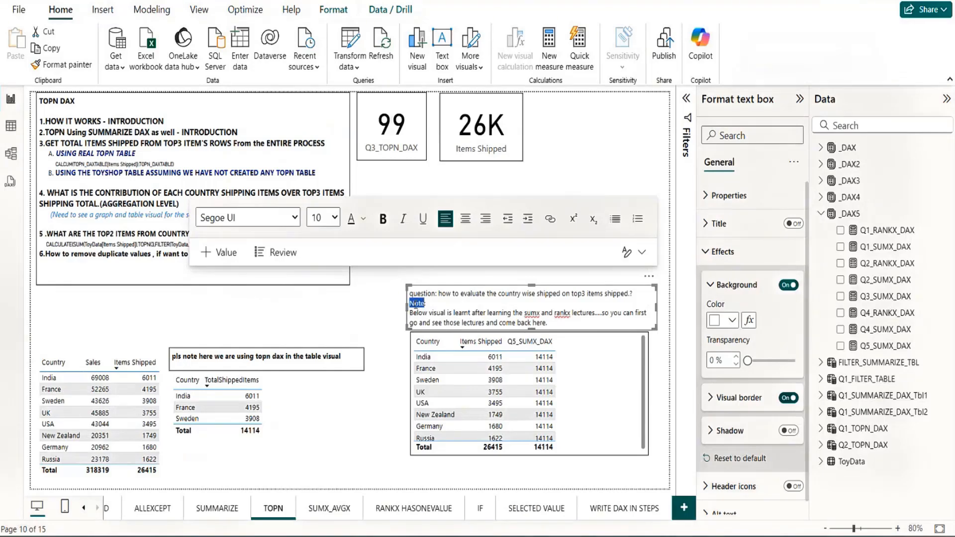
{"action": "key", "text": "ctrl+b"}
{"action": "left_click", "coordinate": [353, 300]}
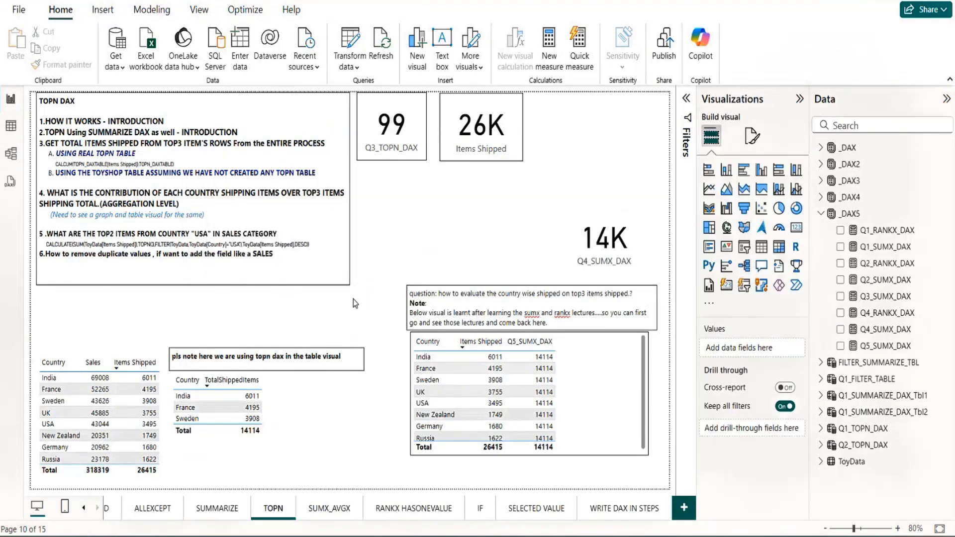
Step: Start a new measure in the _DAX5 table and name it quiz_dax
{"action": "left_click", "coordinate": [598, 380]}
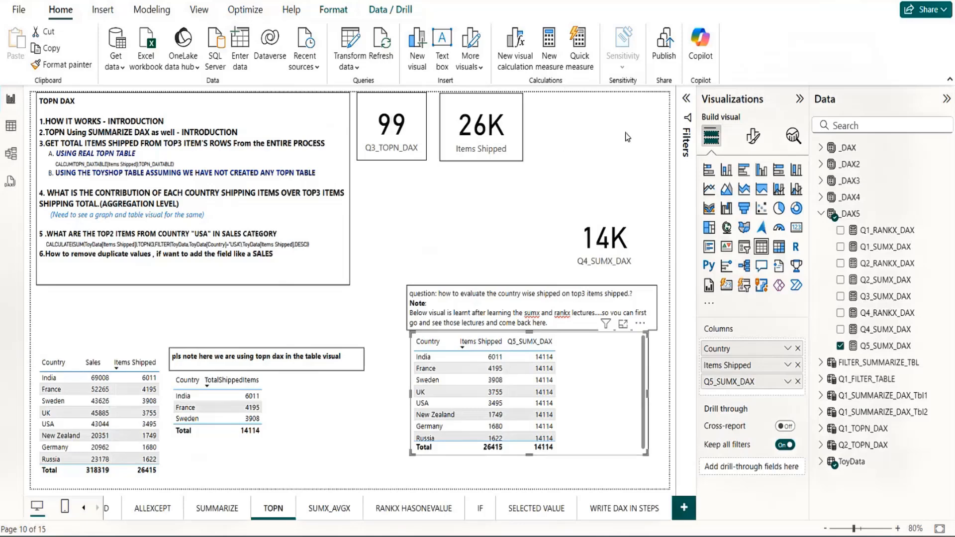
{"action": "left_click", "coordinate": [549, 53]}
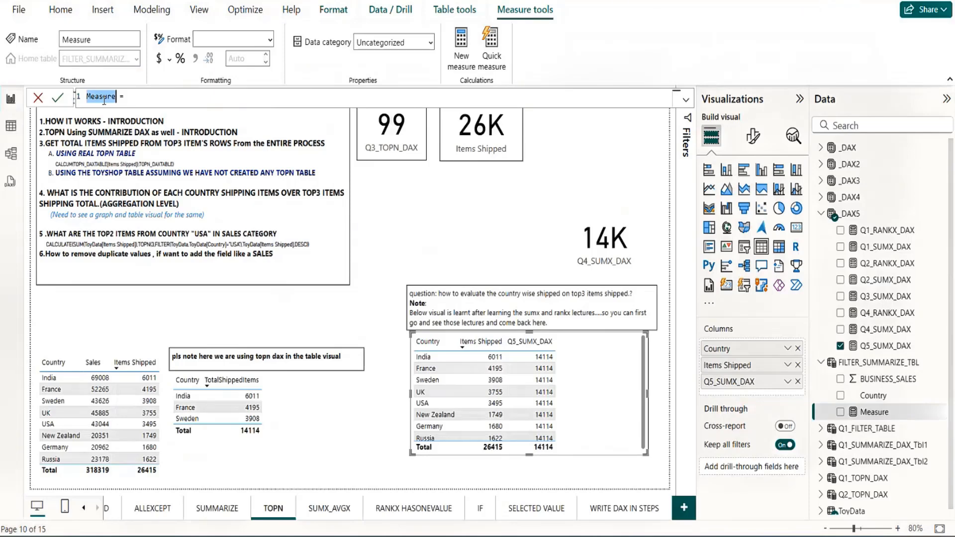
{"action": "type", "text": "c"}
{"action": "key", "text": "BackSpace"}
{"action": "type", "text": "Quiz_"}
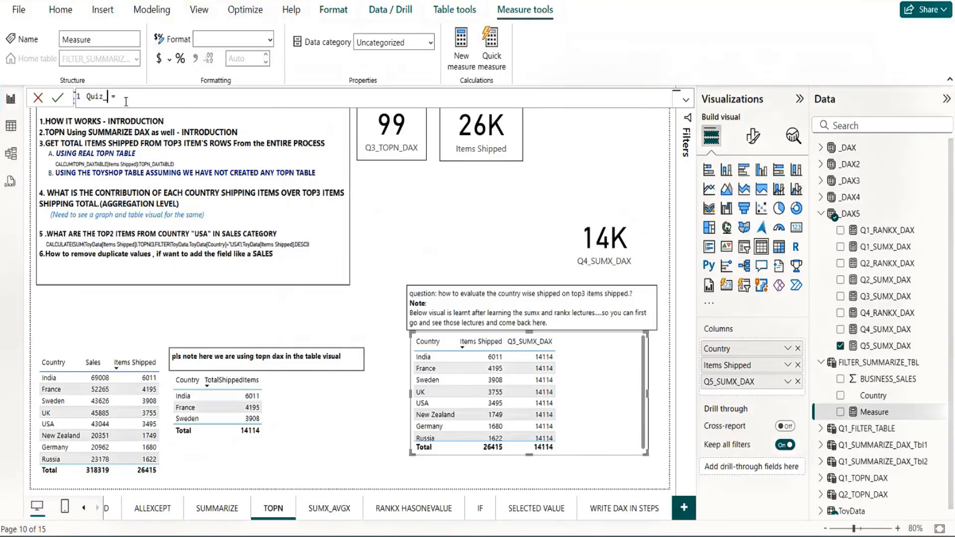
{"action": "type", "text": "Calculate"}
{"action": "key", "text": "BackSpace"}
{"action": "key", "text": "BackSpace"}
{"action": "key", "text": "BackSpace"}
{"action": "key", "text": "BackSpace"}
{"action": "key", "text": "BackSpace"}
{"action": "key", "text": "BackSpace"}
{"action": "key", "text": "BackSpace"}
{"action": "key", "text": "BackSpace"}
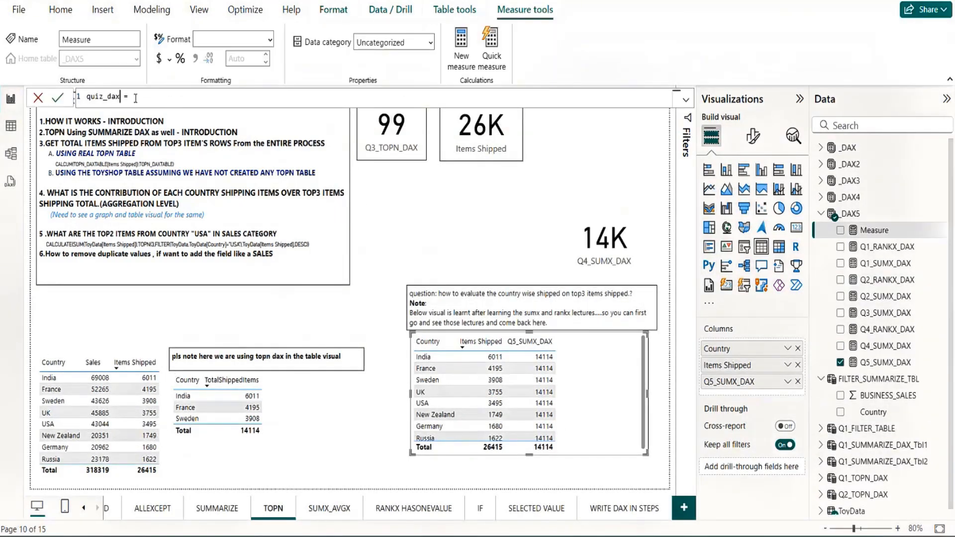
Step: Define the quiz_dax measure as DIVIDE([TOTAL_ITEMSHIPPED_DAX],[Q5_SUMX_DAX])
{"action": "type", "text": "DIVIDE("}
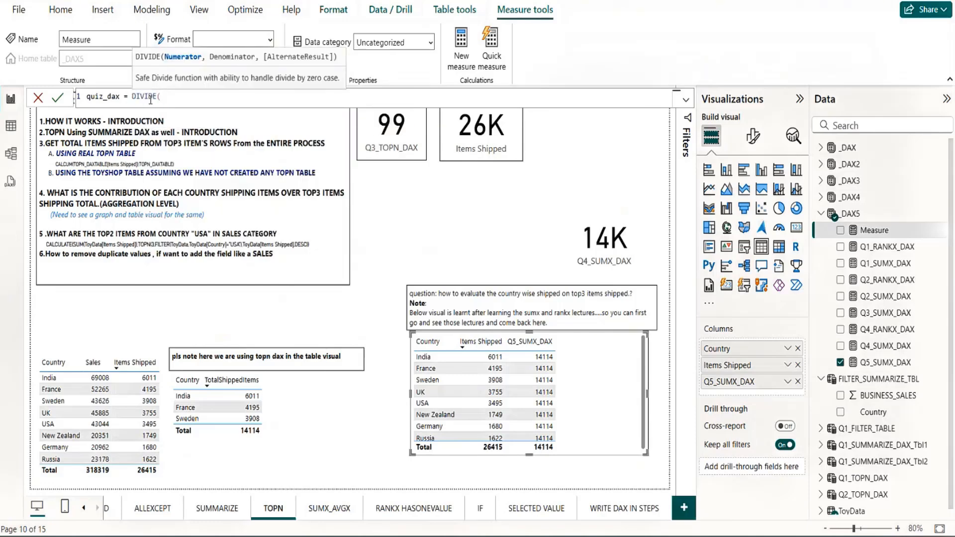
{"action": "type", "text": "item"}
{"action": "key", "text": "Up"}
{"action": "key", "text": "Up"}
{"action": "key", "text": "Up"}
{"action": "key", "text": "Up"}
{"action": "key", "text": "Up"}
{"action": "key", "text": "Up"}
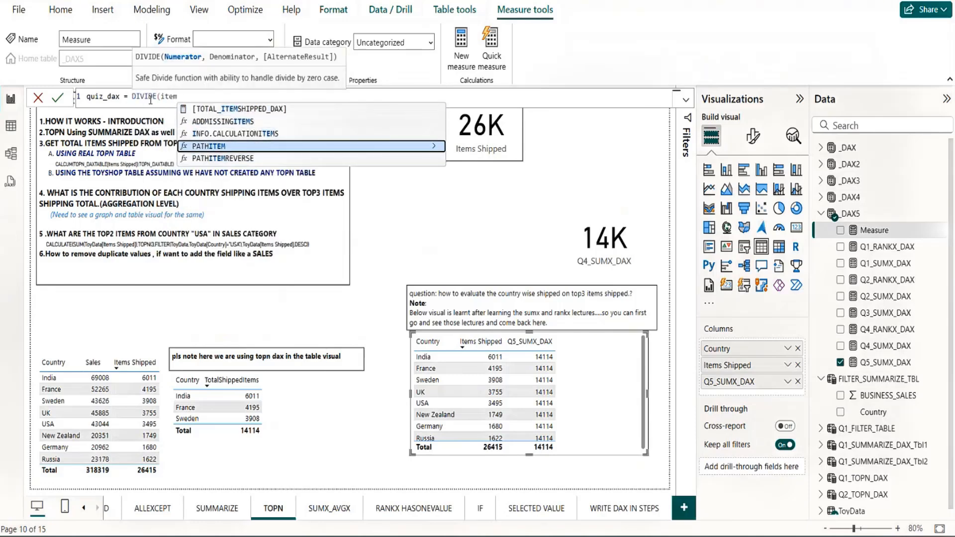
{"action": "key", "text": "Tab"}
{"action": "type", "text": ","}
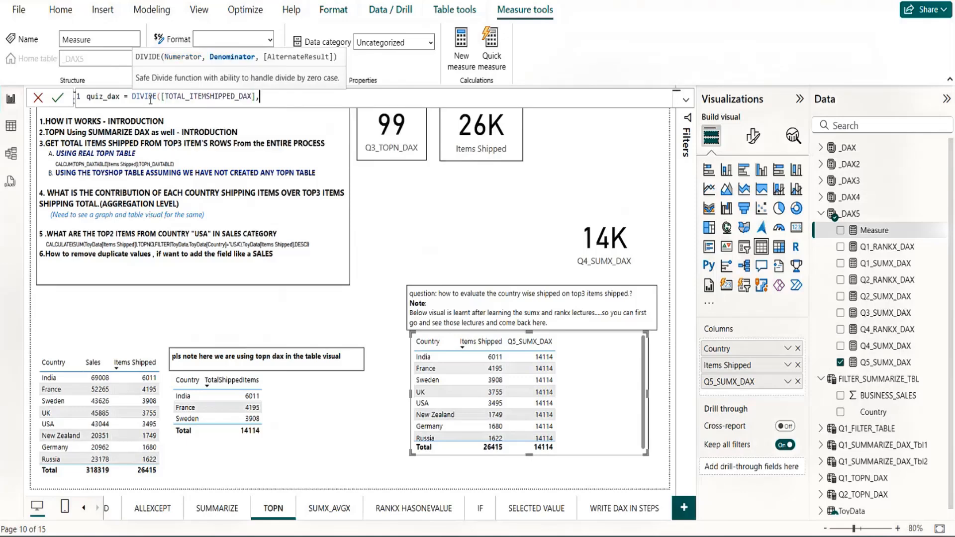
{"action": "type", "text": "q5"}
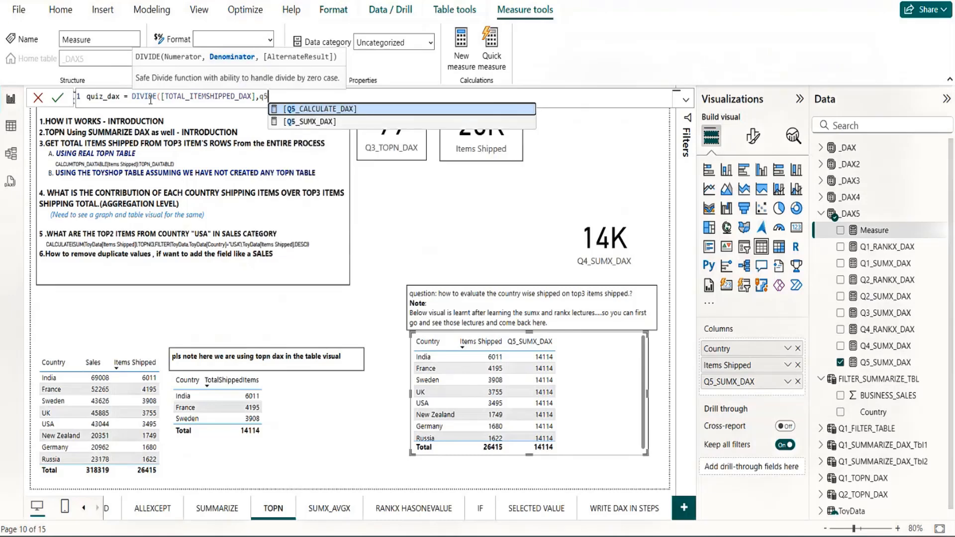
{"action": "key", "text": "Down"}
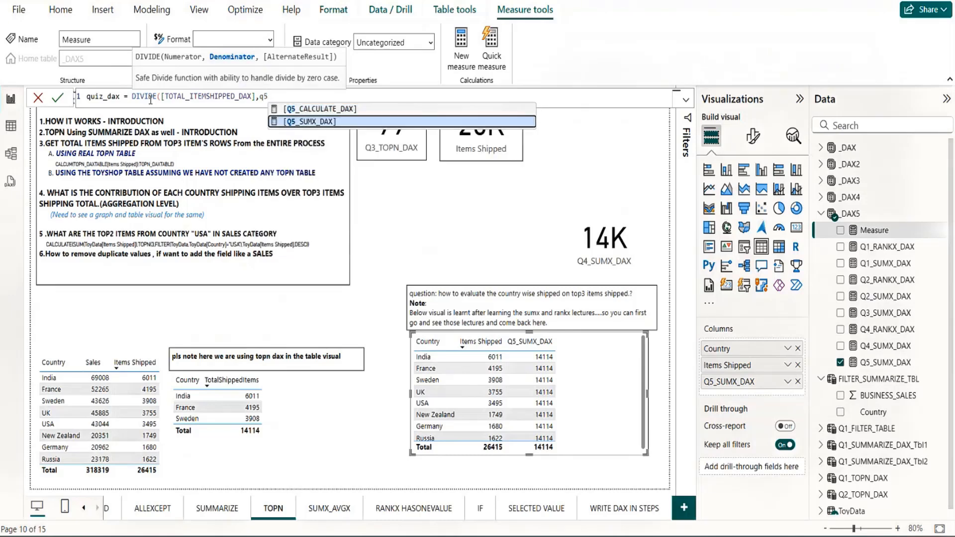
{"action": "key", "text": "Tab"}
{"action": "type", "text": ")"}
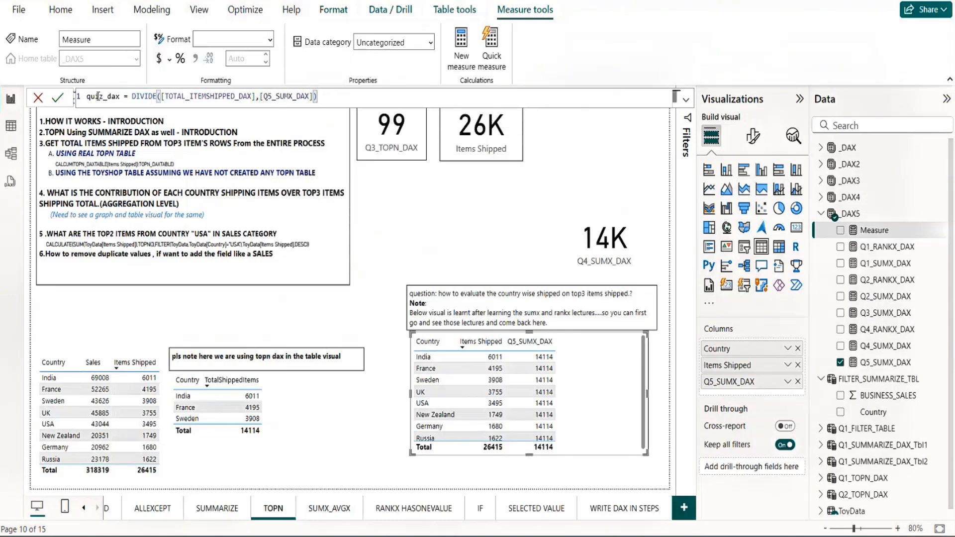
Step: Extend the name of the quiz_dax measure to quiz_Contribution_top3_shippeditems_dax
{"action": "double_click", "coordinate": [101, 97]}
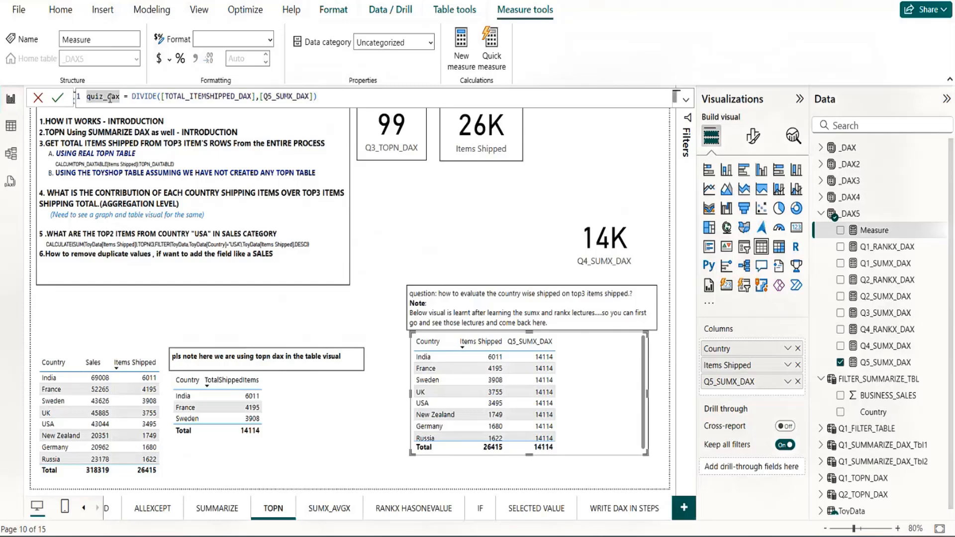
{"action": "left_click", "coordinate": [109, 97]}
{"action": "type", "text": "Contribution"}
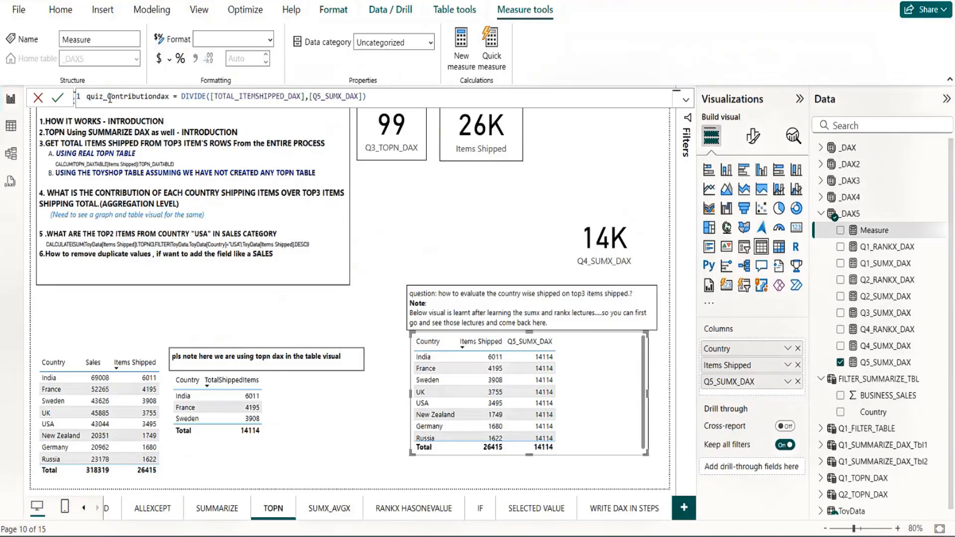
{"action": "type", "text": "_top3"}
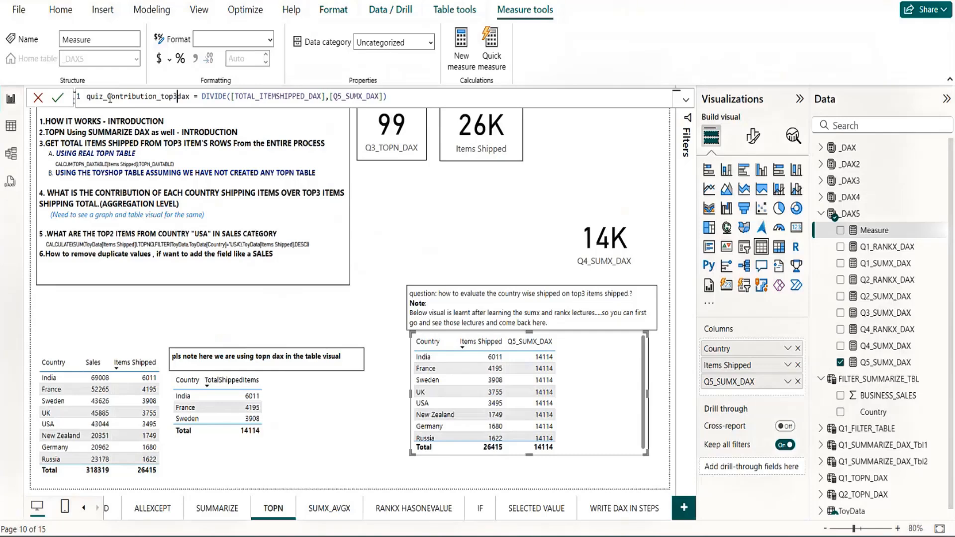
{"action": "type", "text": "_"}
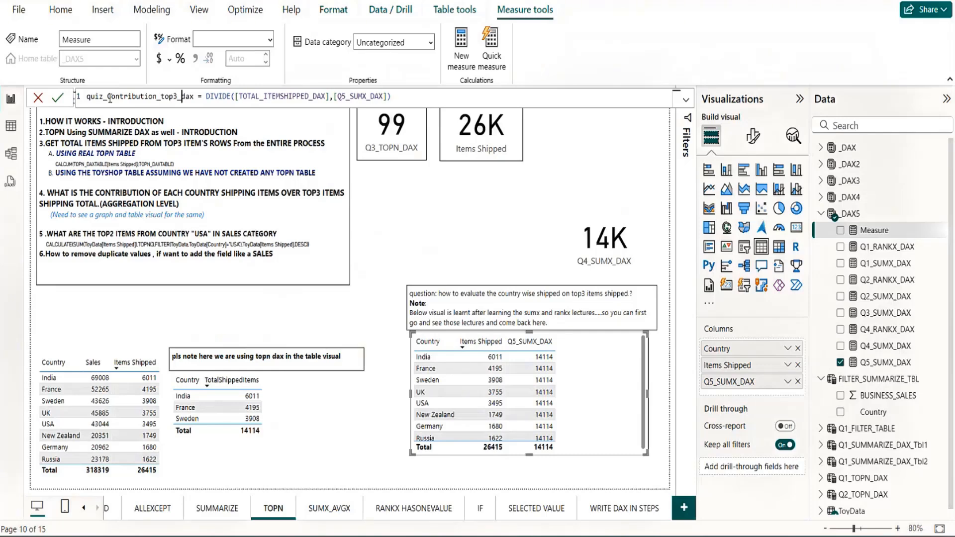
{"action": "type", "text": "items"}
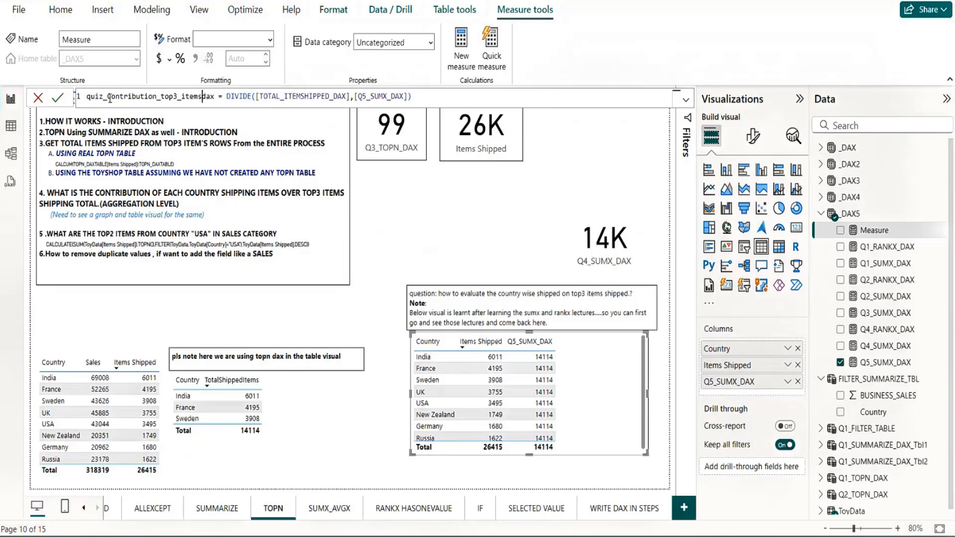
{"action": "key", "text": "BackSpace"}
{"action": "key", "text": "BackSpace"}
{"action": "key", "text": "BackSpace"}
{"action": "key", "text": "BackSpace"}
{"action": "key", "text": "BackSpace"}
{"action": "type", "text": "shippeditems"}
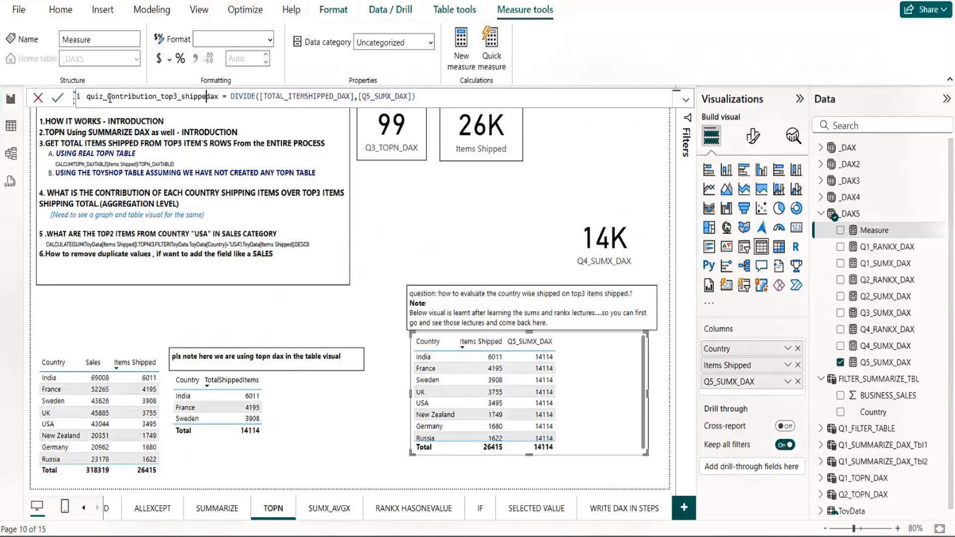
{"action": "type", "text": "_"}
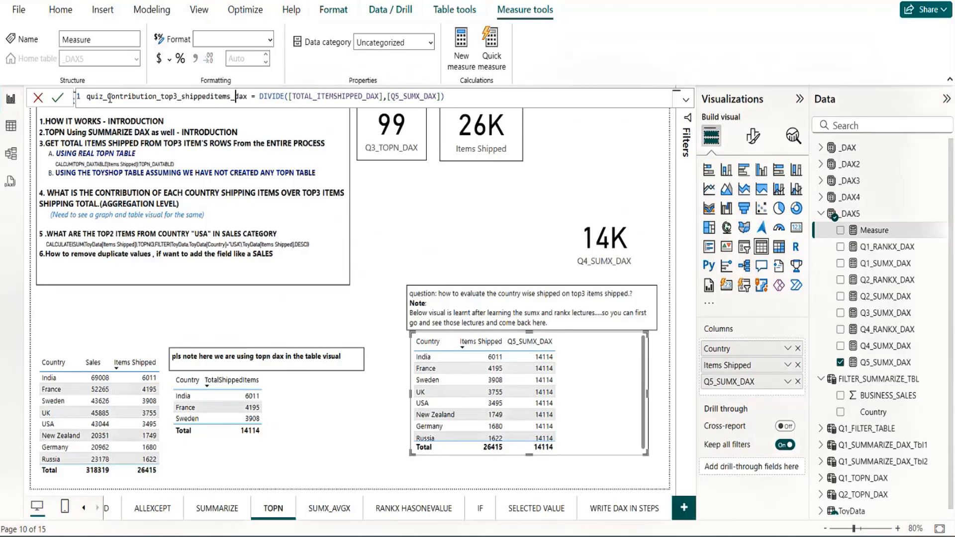
Step: Capitalize the measure name's first letter to read Quiz_Contribution_top3_shippeditems_dax and commit the measure
{"action": "left_click", "coordinate": [91, 97]}
{"action": "key", "text": "BackSpace"}
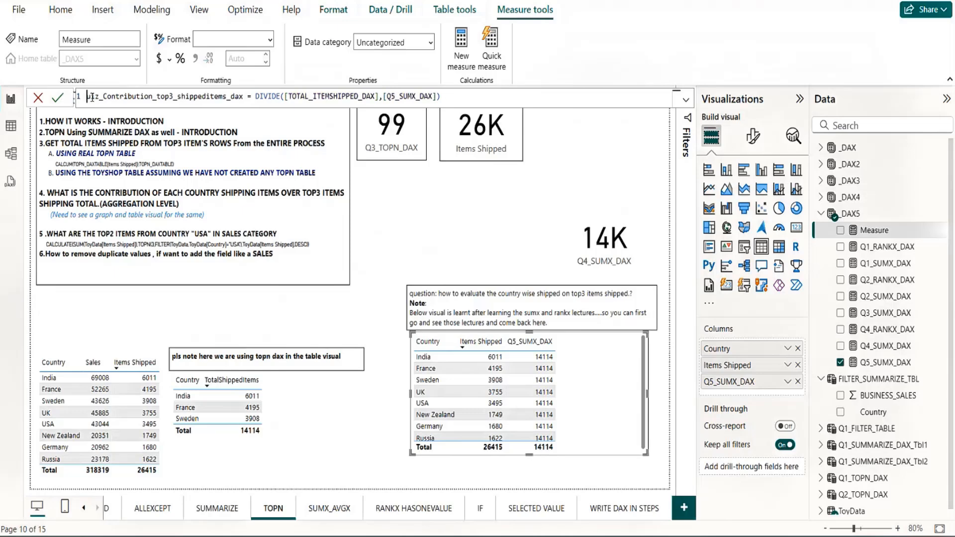
{"action": "type", "text": "Q"}
{"action": "key", "text": "End"}
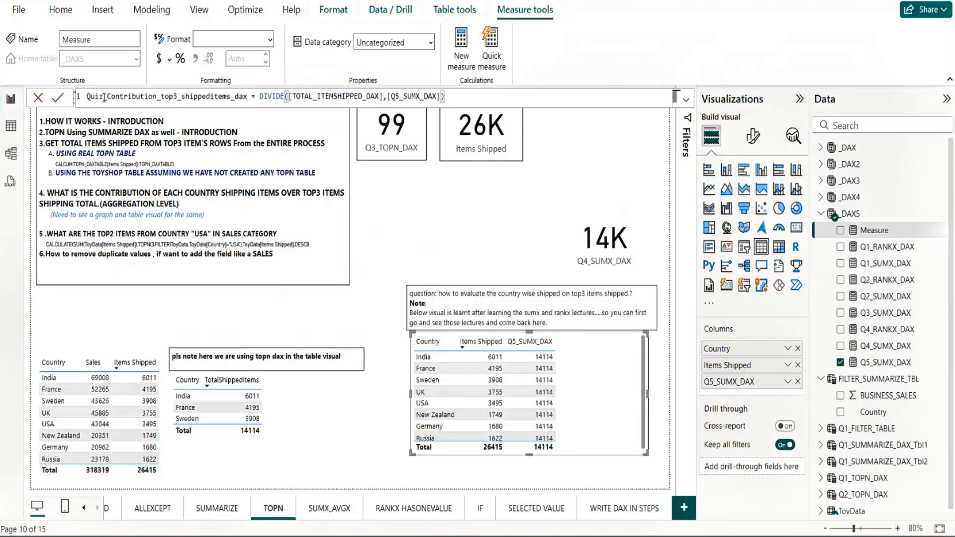
{"action": "double_click", "coordinate": [102, 97]}
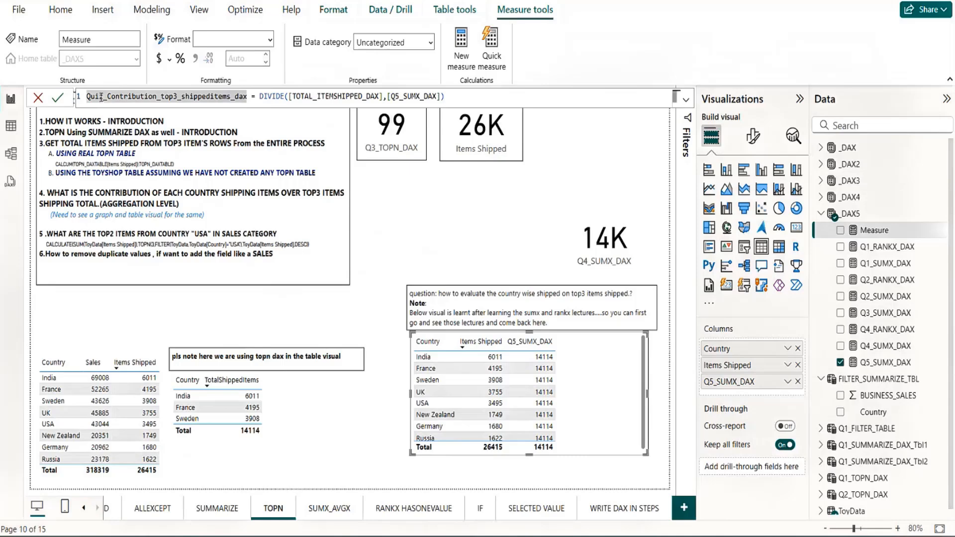
{"action": "left_click", "coordinate": [102, 97]}
{"action": "key", "text": "BackSpace"}
{"action": "key", "text": "BackSpace"}
{"action": "key", "text": "BackSpace"}
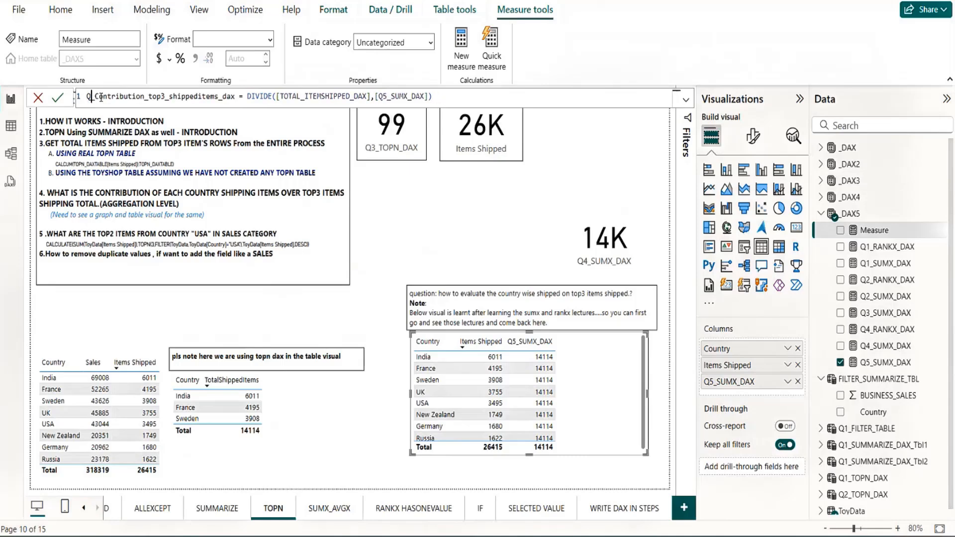
{"action": "type", "text": "7"}
{"action": "key", "text": "BackSpace"}
{"action": "type", "text": "uiz_"}
{"action": "key", "text": "Return"}
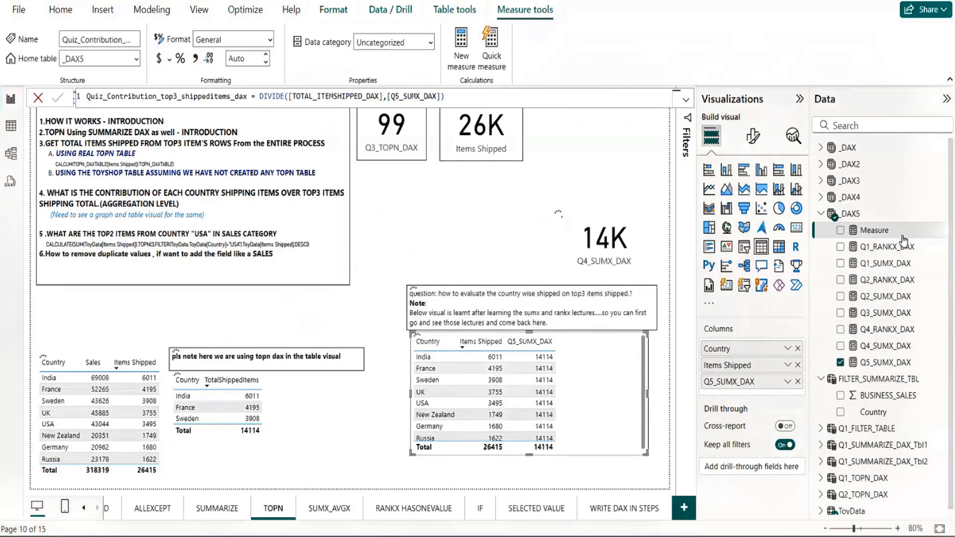
Step: Replace the word "question" in the text box above the table with "quiz", in bold at font size 10.5
{"action": "double_click", "coordinate": [421, 294]}
{"action": "type", "text": "quiz"}
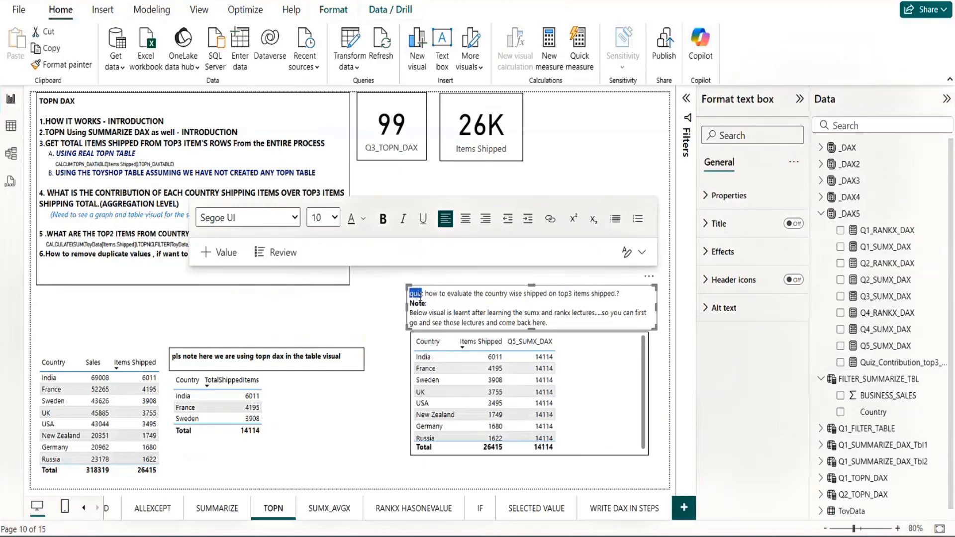
{"action": "key", "text": "ctrl+b"}
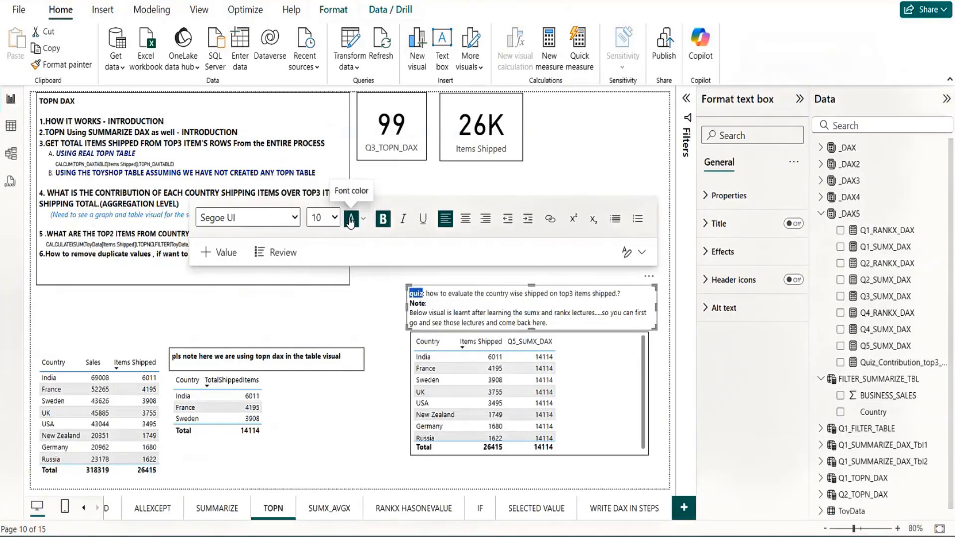
{"action": "left_click", "coordinate": [335, 219]}
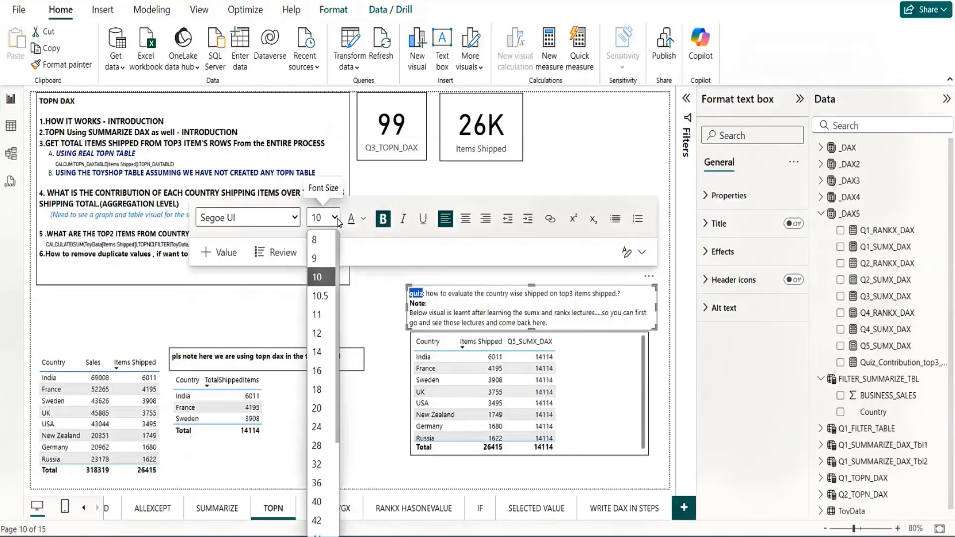
{"action": "left_click", "coordinate": [323, 297]}
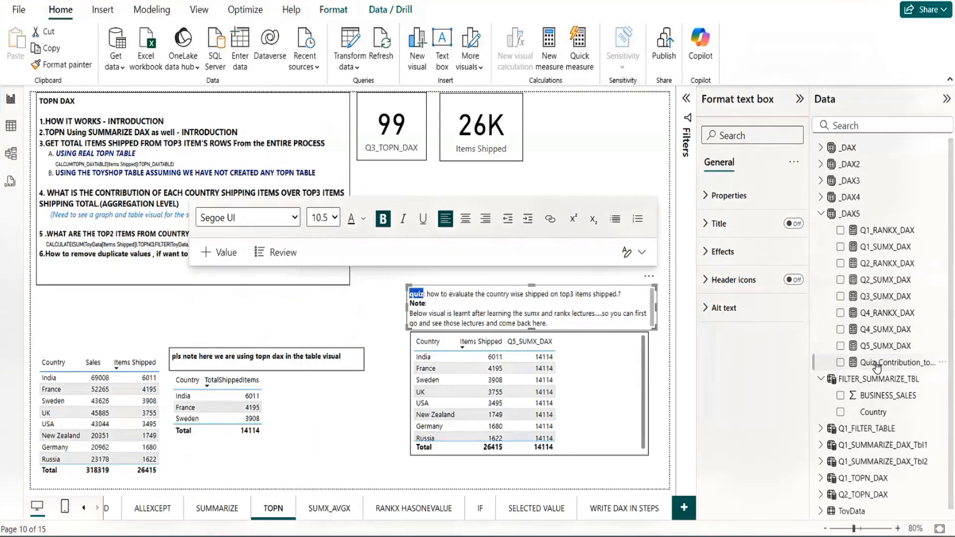
Step: Add the Quiz_Contribution_top3_shippeditems_dax measure to the table below the quiz note and format it as a percentage
{"action": "left_click_drag", "start_coordinate": [876, 367], "coordinate": [592, 380]}
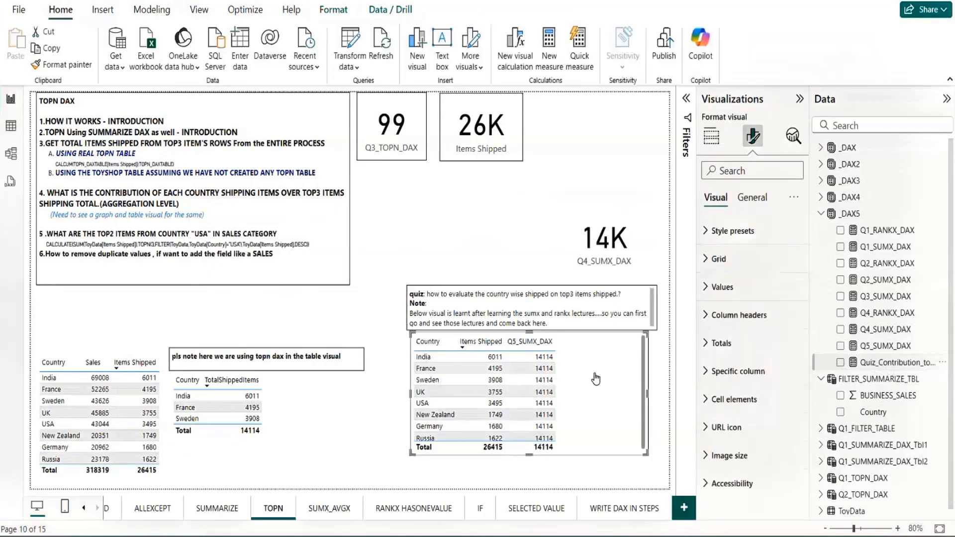
{"action": "left_click_drag", "start_coordinate": [573, 450], "coordinate": [632, 447]}
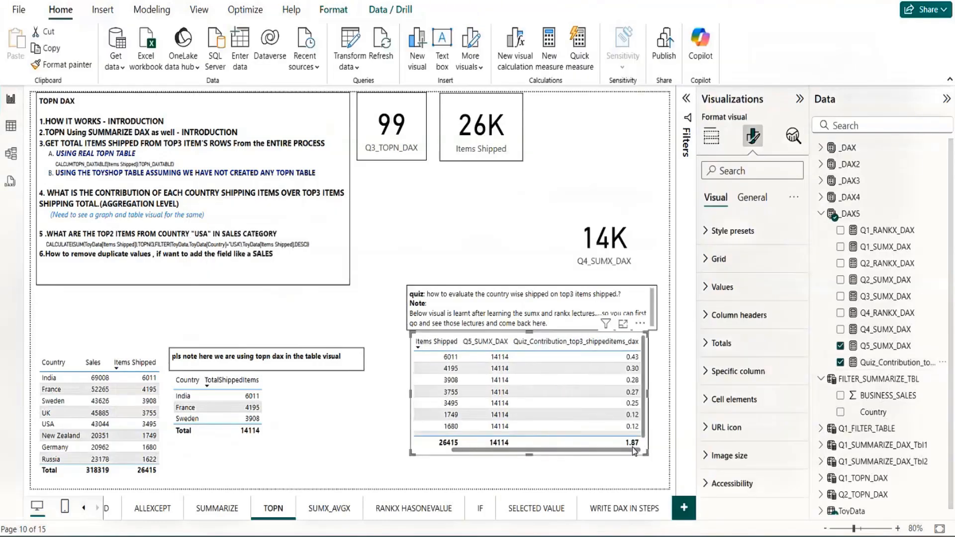
{"action": "left_click", "coordinate": [901, 366]}
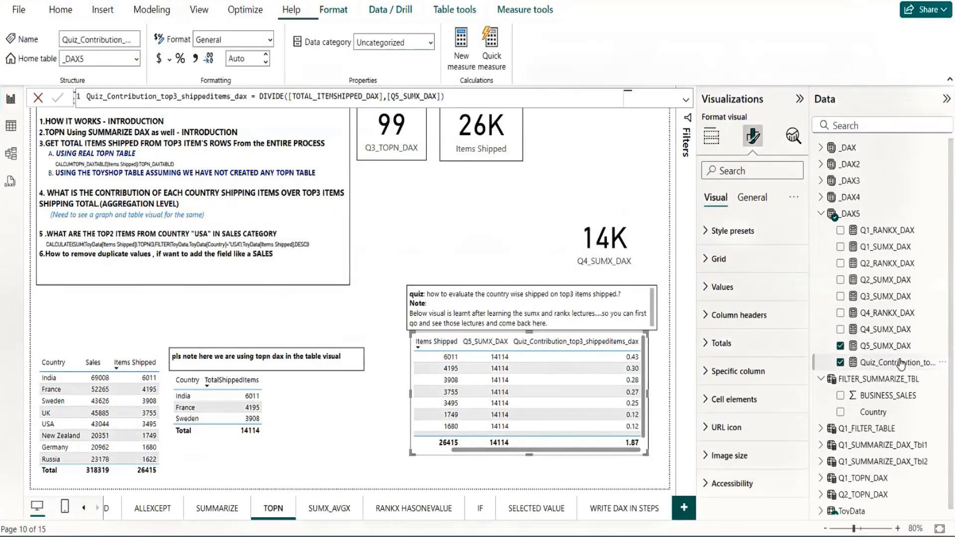
{"action": "left_click", "coordinate": [180, 61]}
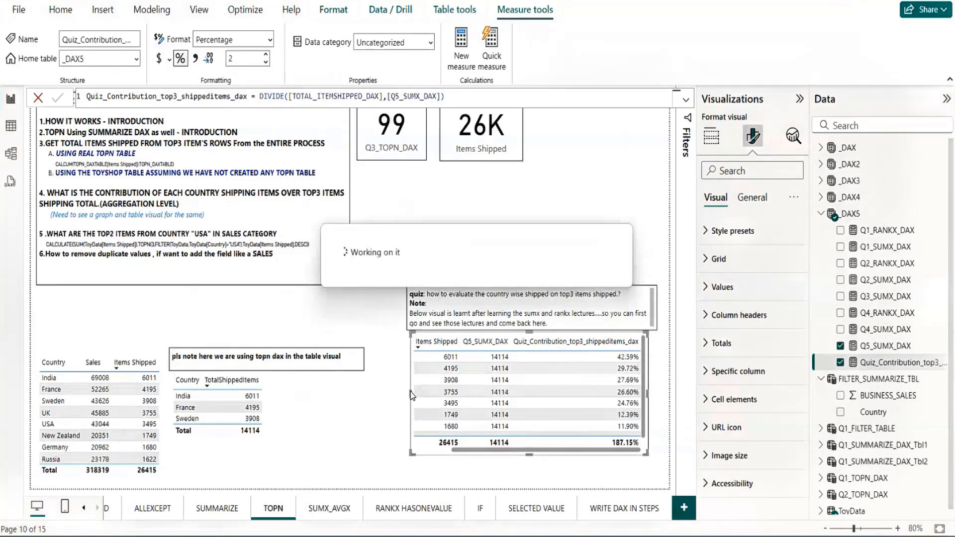
Step: Extend the contribution table leftward and shift the quiz text box to line up with the table's left edge
{"action": "left_click_drag", "start_coordinate": [409, 394], "coordinate": [383, 391]}
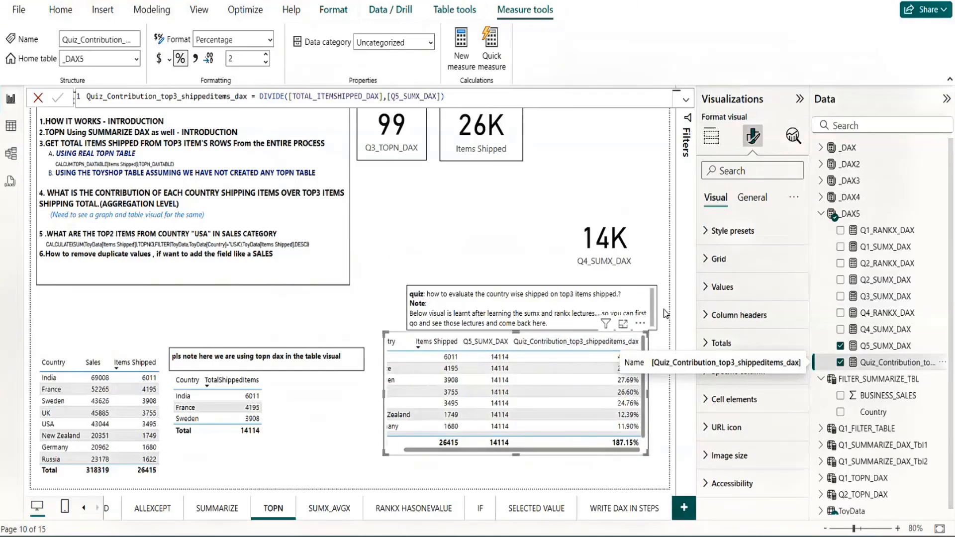
{"action": "left_click", "coordinate": [650, 277]}
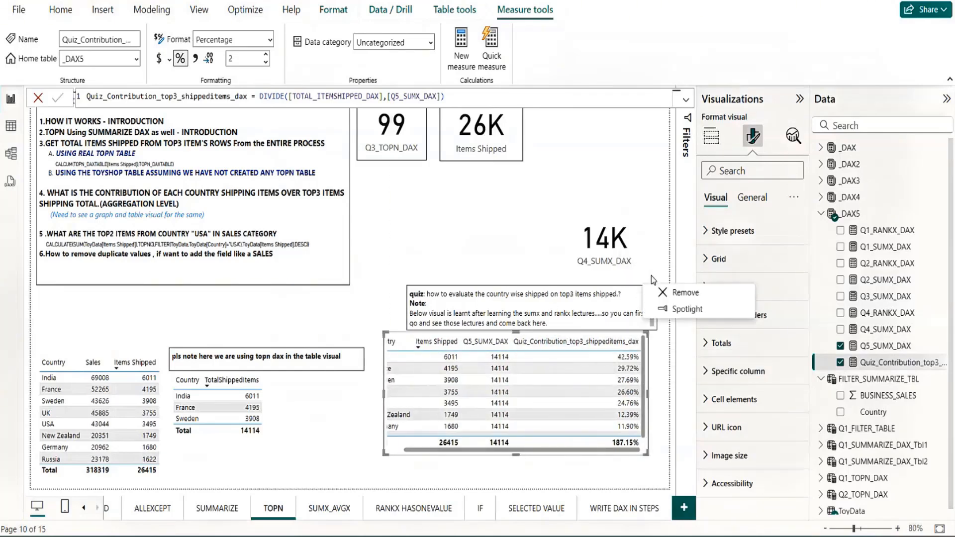
{"action": "left_click", "coordinate": [616, 290]}
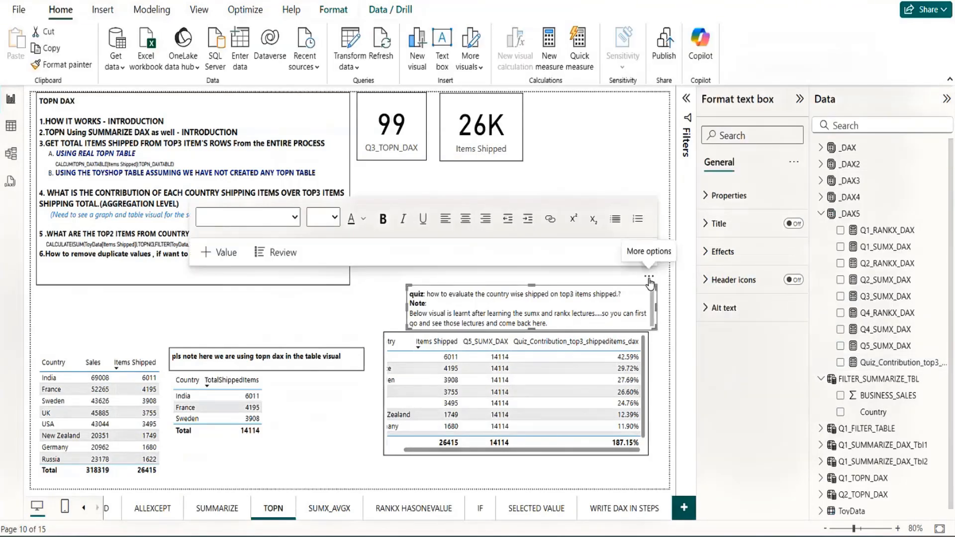
{"action": "left_click_drag", "start_coordinate": [650, 279], "coordinate": [625, 275]}
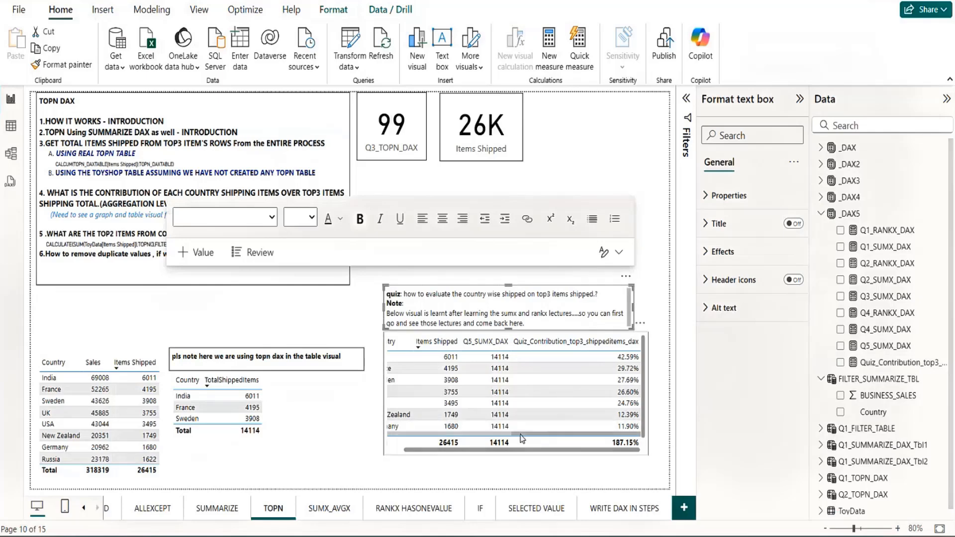
Step: Extend the contribution table to the page's right edge and narrow its Quiz_Contribution column so the header wraps onto two lines
{"action": "left_click_drag", "start_coordinate": [504, 451], "coordinate": [456, 458]}
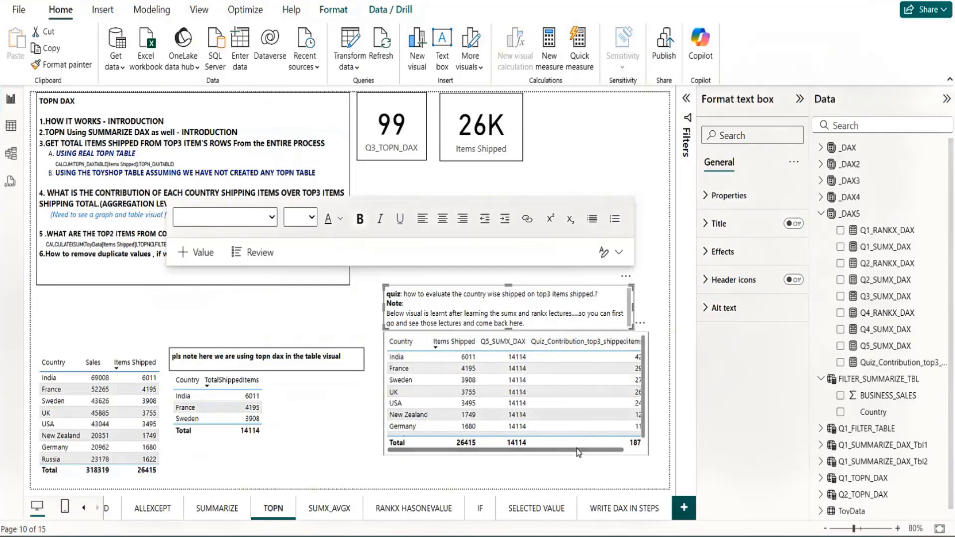
{"action": "mouse_move", "coordinate": [578, 450]}
{"action": "left_mouse_down"}
{"action": "mouse_move", "coordinate": [614, 452]}
{"action": "mouse_move", "coordinate": [577, 450]}
{"action": "mouse_move", "coordinate": [595, 451]}
{"action": "left_mouse_up"}
{"action": "left_click", "coordinate": [628, 429]}
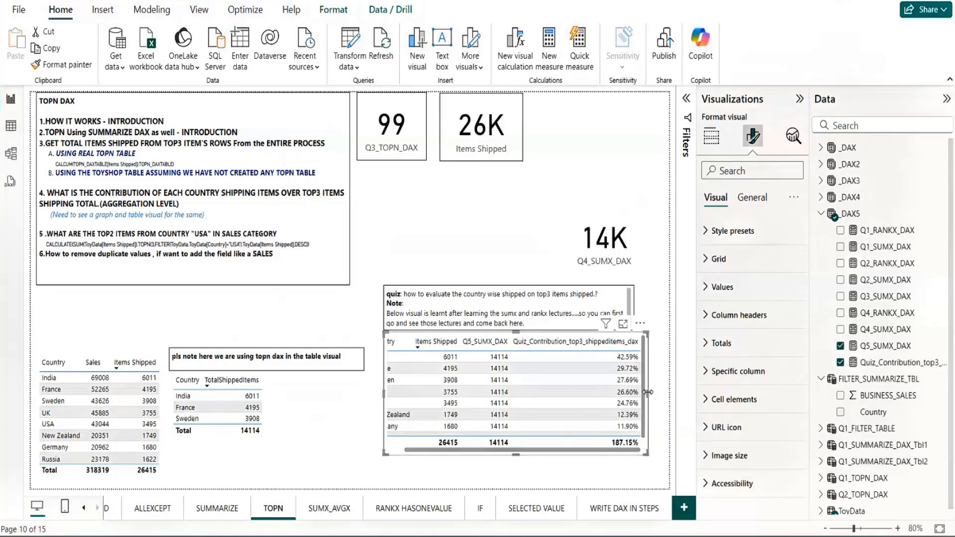
{"action": "left_click_drag", "start_coordinate": [647, 392], "coordinate": [668, 396]}
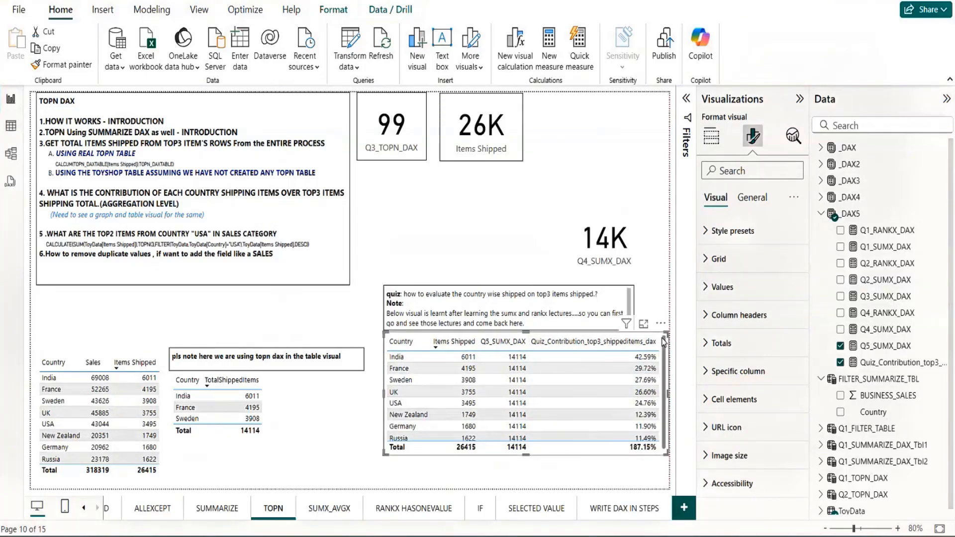
{"action": "left_click_drag", "start_coordinate": [660, 342], "coordinate": [608, 341]}
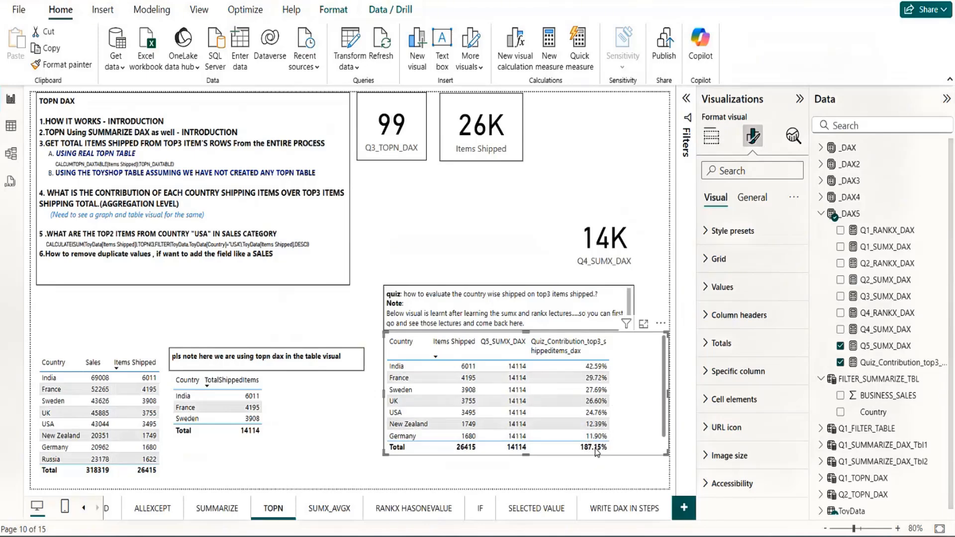
{"action": "left_click", "coordinate": [479, 271]}
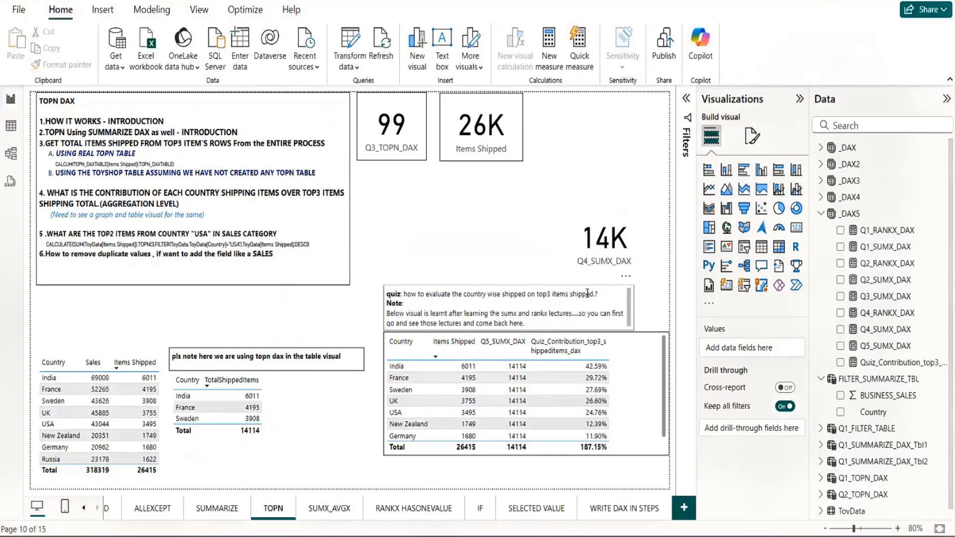
Step: Widen the quiz text box and raise it slightly to leave a gap above the table
{"action": "left_click", "coordinate": [604, 286]}
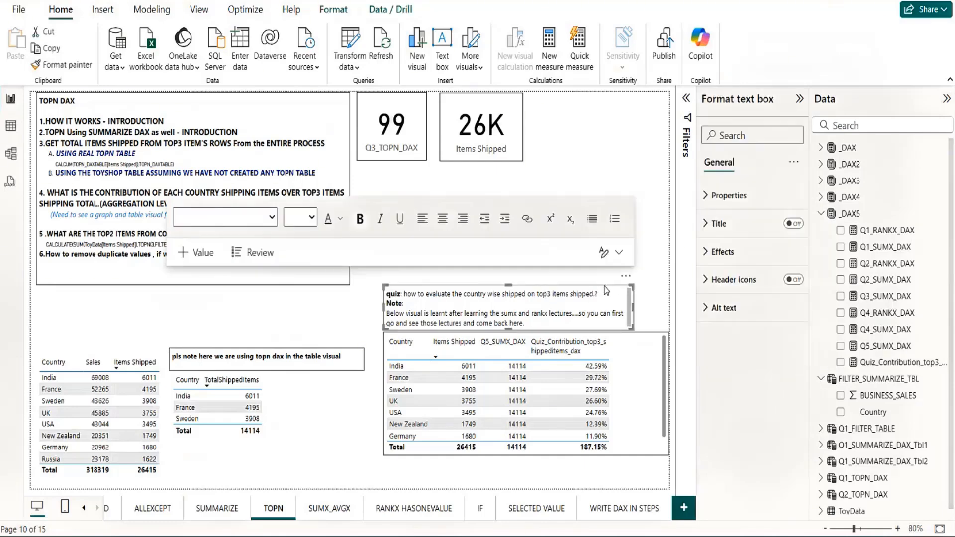
{"action": "left_click_drag", "start_coordinate": [604, 287], "coordinate": [655, 307]}
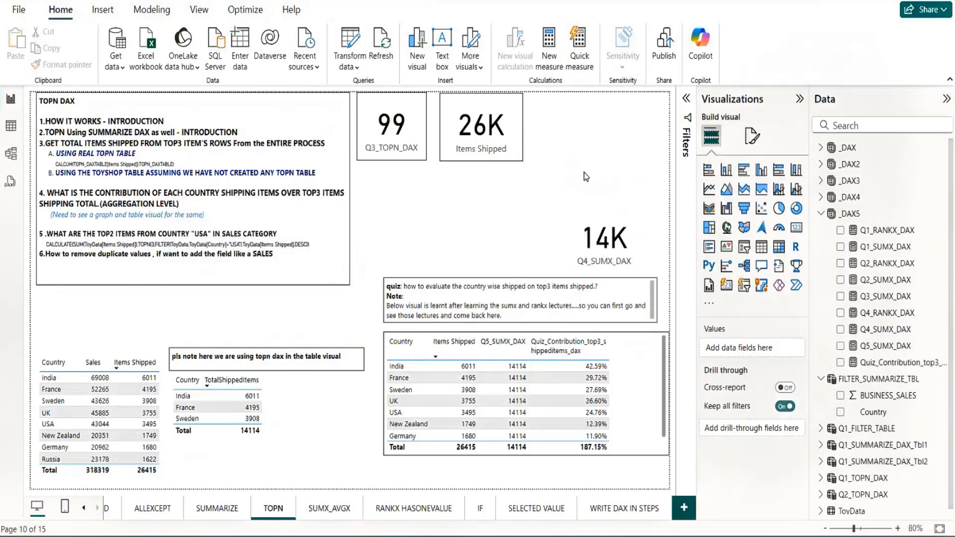
{"action": "left_click", "coordinate": [586, 177]}
Step: Move the Q4_SUMX_DAX card up in line with the Items Shipped card
{"action": "left_click_drag", "start_coordinate": [602, 252], "coordinate": [603, 140]}
{"action": "left_click", "coordinate": [586, 221]}
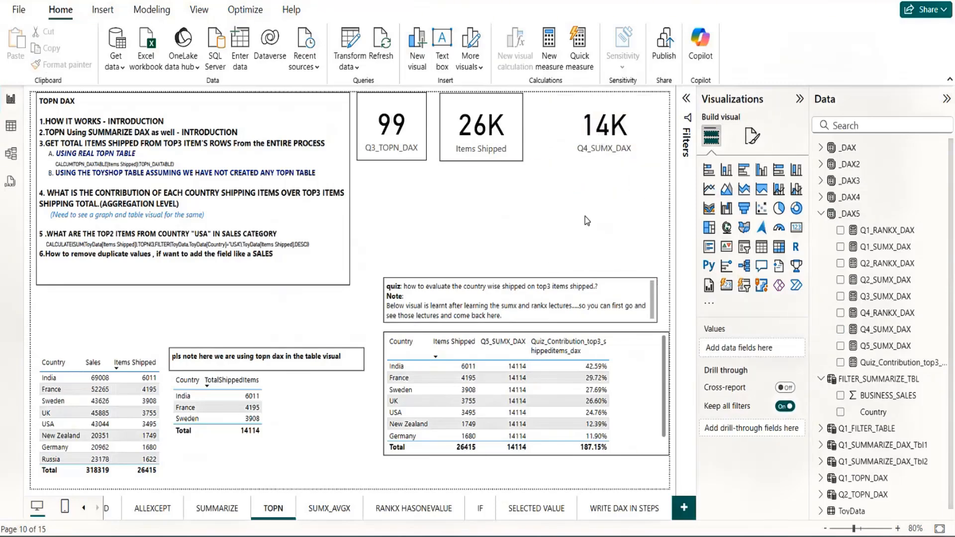
Step: Insert an empty line chart and resize it into a wide, short visual between the top cards and the quiz text box
{"action": "left_click", "coordinate": [709, 189]}
{"action": "left_click_drag", "start_coordinate": [416, 222], "coordinate": [499, 230]}
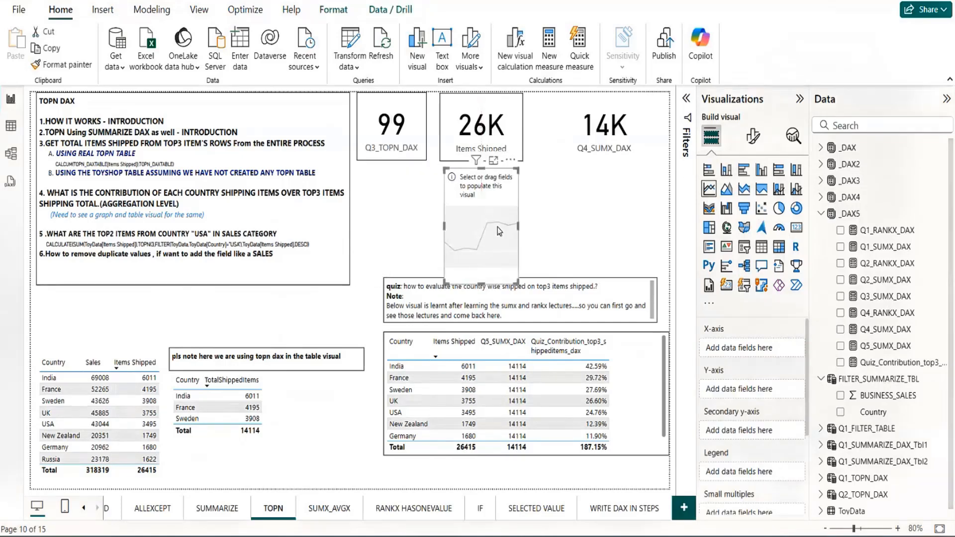
{"action": "left_click_drag", "start_coordinate": [481, 282], "coordinate": [481, 243]}
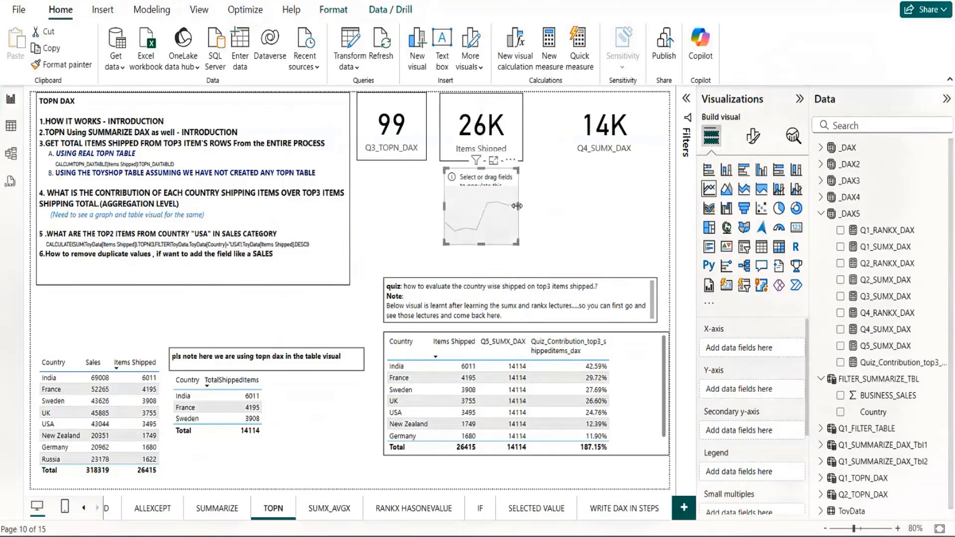
{"action": "left_click_drag", "start_coordinate": [518, 205], "coordinate": [574, 244]}
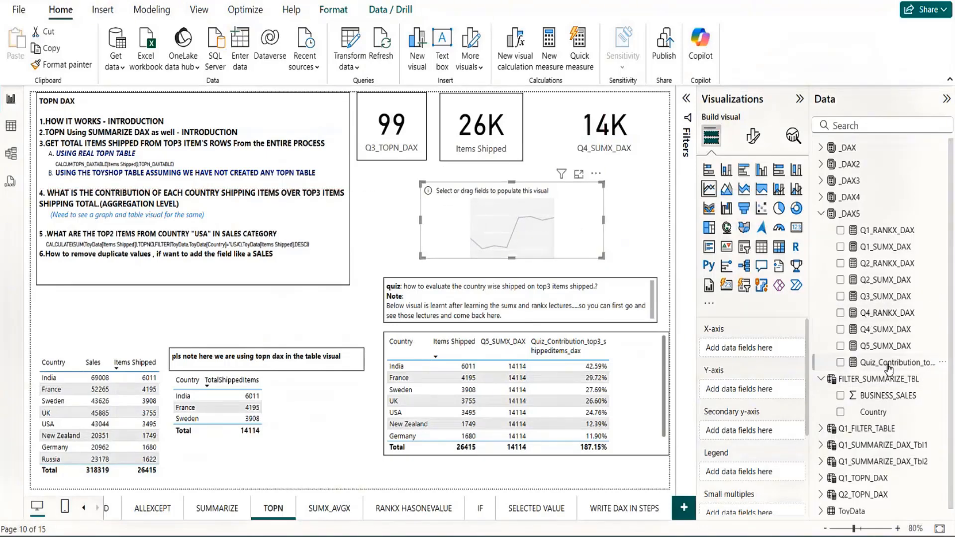
Step: Plot Quiz_Contribution_top3_shippeditems_dax on the line chart's Y-axis against ToyData's Country on the X-axis
{"action": "left_click_drag", "start_coordinate": [886, 363], "coordinate": [737, 393]}
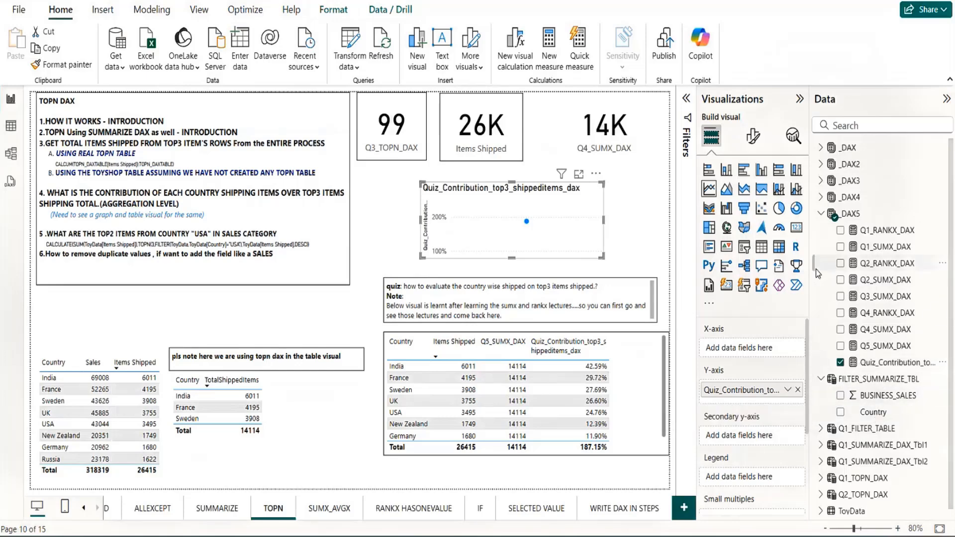
{"action": "left_click", "coordinate": [821, 216]}
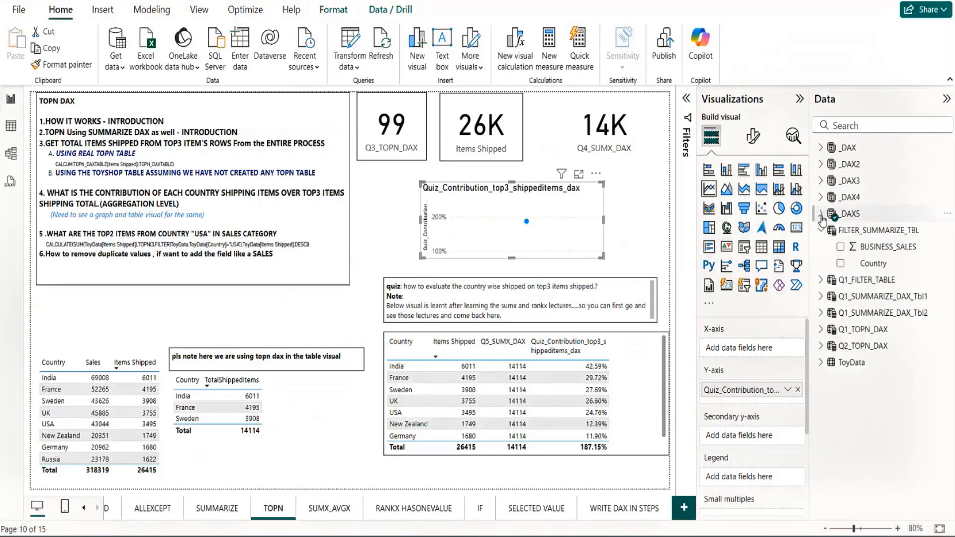
{"action": "left_click", "coordinate": [821, 367]}
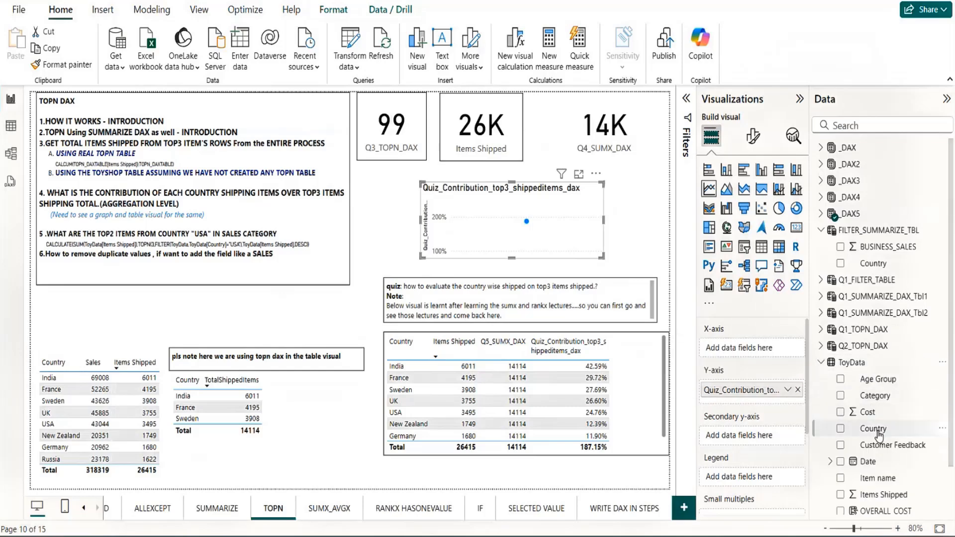
{"action": "left_click_drag", "start_coordinate": [872, 428], "coordinate": [756, 349]}
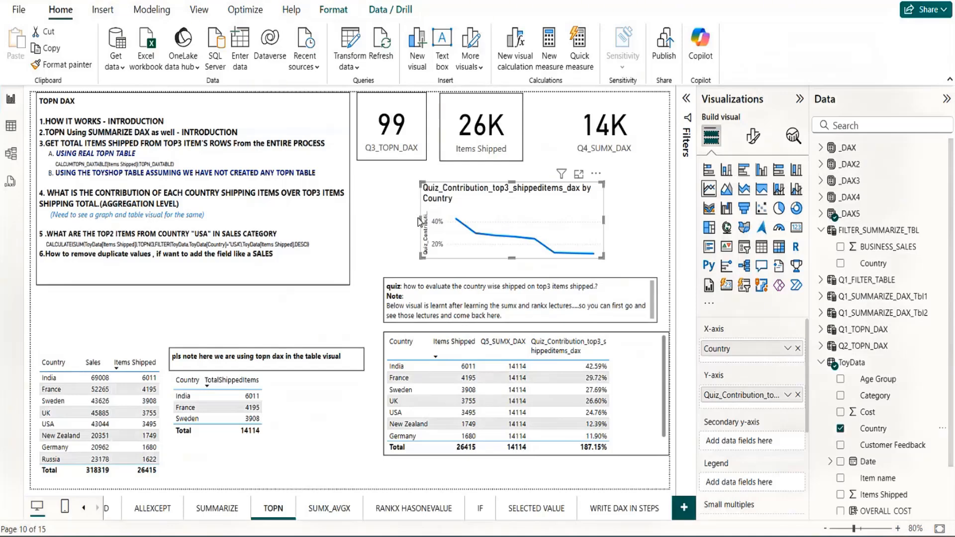
Step: Widen the line chart on both sides so the country labels fit along its X-axis
{"action": "left_click_drag", "start_coordinate": [419, 222], "coordinate": [393, 219]}
{"action": "left_click_drag", "start_coordinate": [601, 219], "coordinate": [640, 219]}
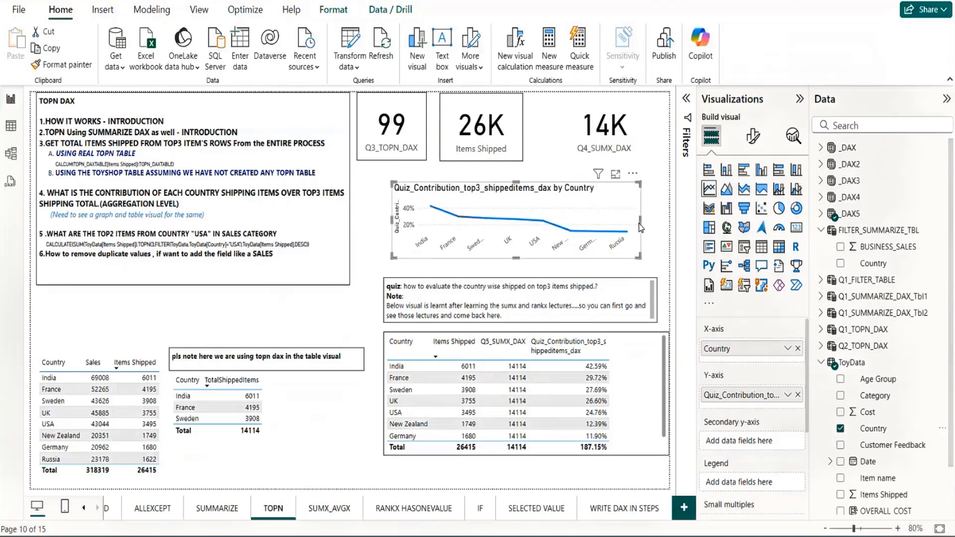
{"action": "left_click_drag", "start_coordinate": [388, 224], "coordinate": [379, 221]}
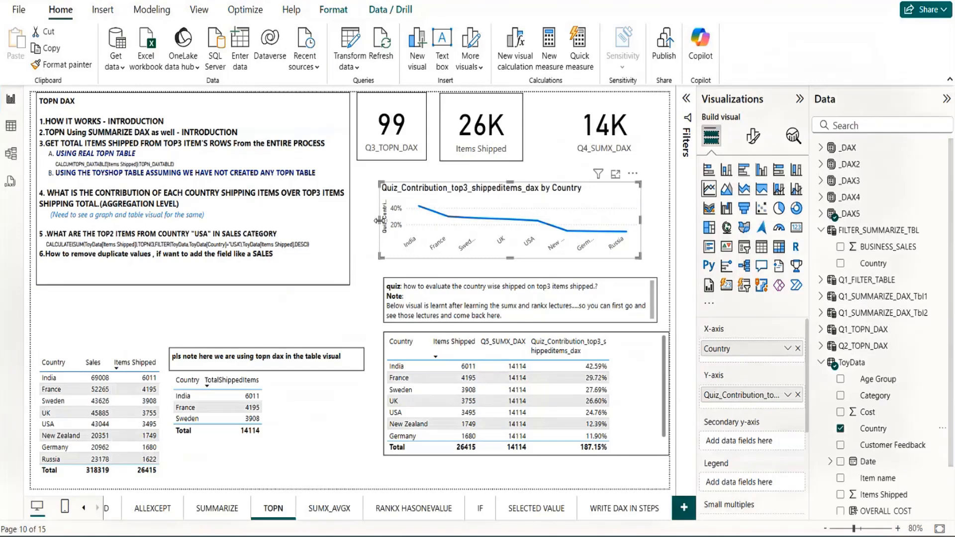
Step: Replace Country with Age Group on the line chart's X-axis and enlarge the chart slightly downward and to the right
{"action": "left_click_drag", "start_coordinate": [877, 379], "coordinate": [777, 361]}
{"action": "left_click", "coordinate": [798, 366]}
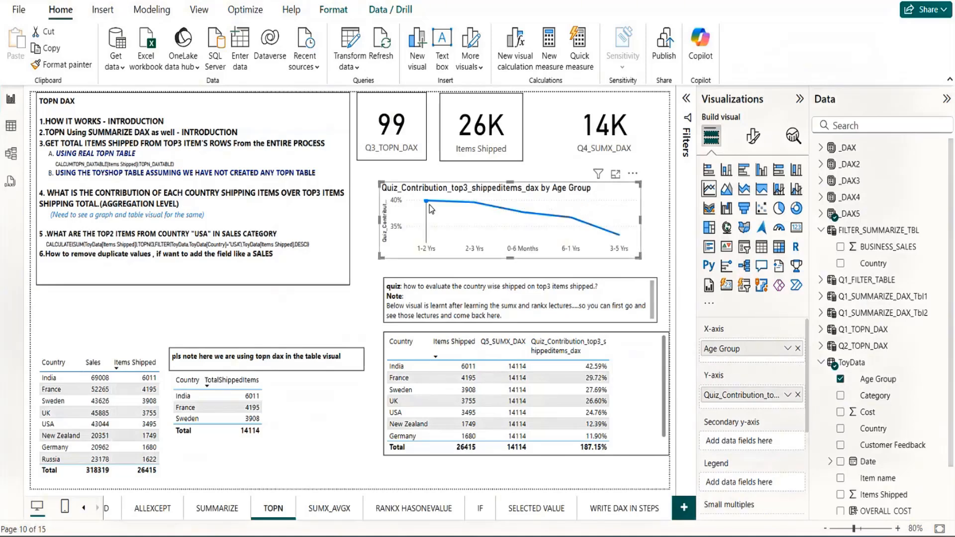
{"action": "mouse_move", "coordinate": [426, 205]}
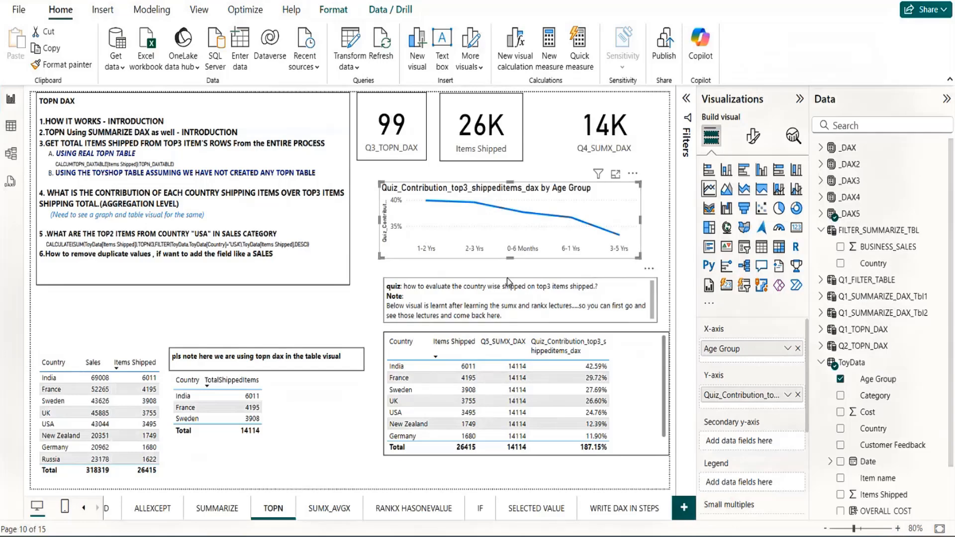
{"action": "left_click_drag", "start_coordinate": [511, 258], "coordinate": [514, 275]}
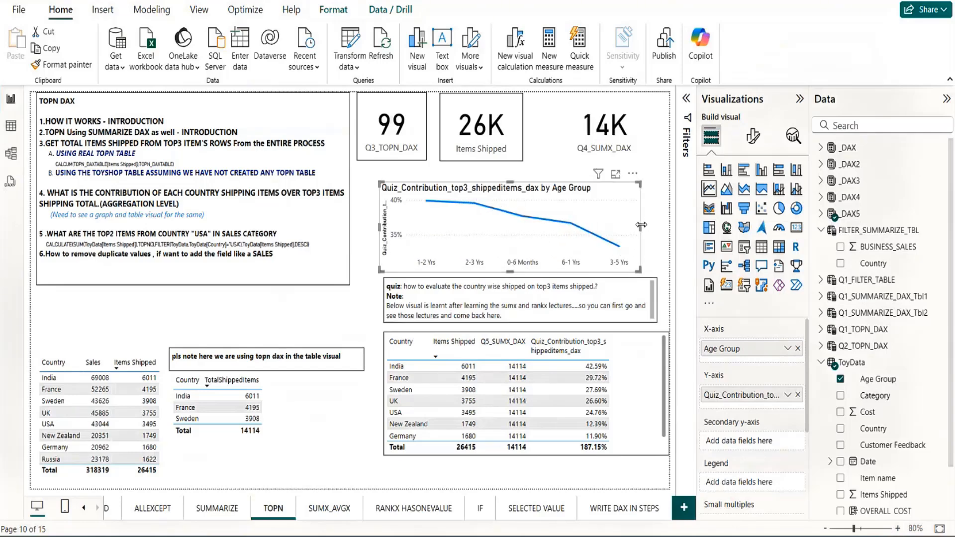
{"action": "left_click_drag", "start_coordinate": [641, 228], "coordinate": [649, 227]}
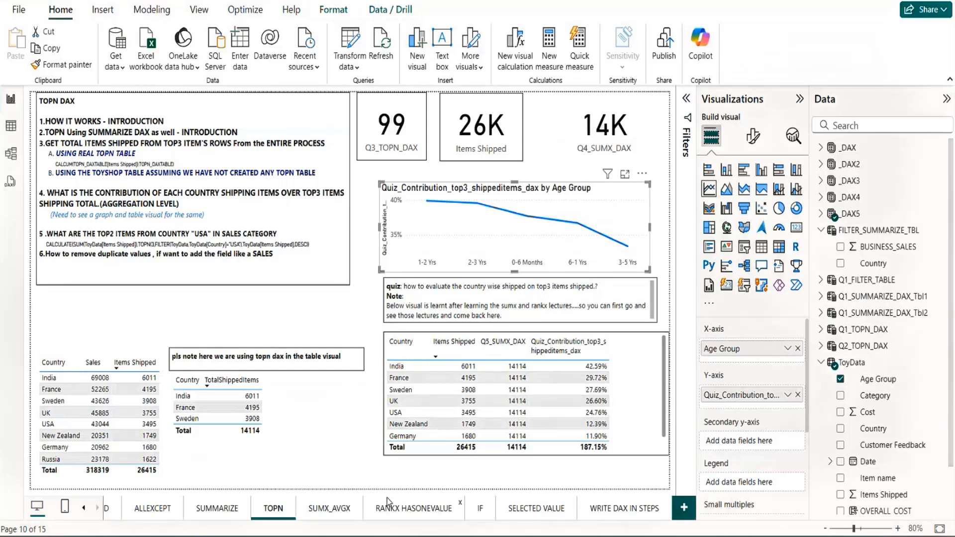
Step: On the RANKX HASONEVALUE page, place the Age Group ranking table directly beside the country ranking table and match its top edge
{"action": "left_click", "coordinate": [440, 515]}
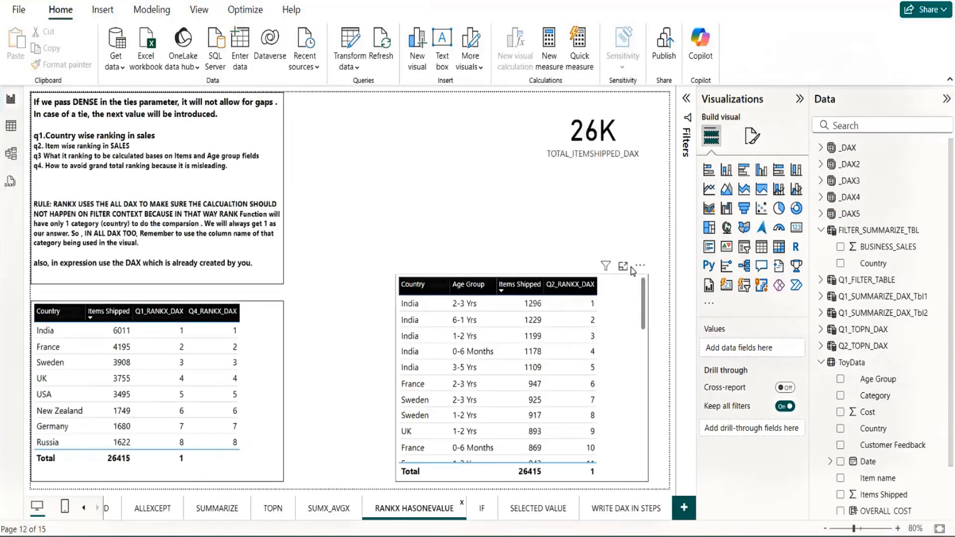
{"action": "left_click_drag", "start_coordinate": [633, 271], "coordinate": [527, 271]}
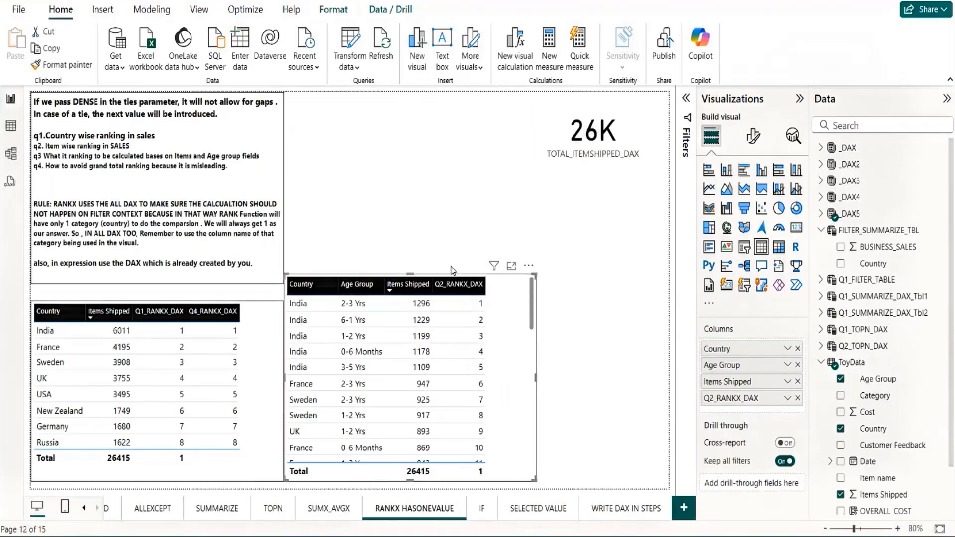
{"action": "left_click_drag", "start_coordinate": [410, 274], "coordinate": [414, 306]}
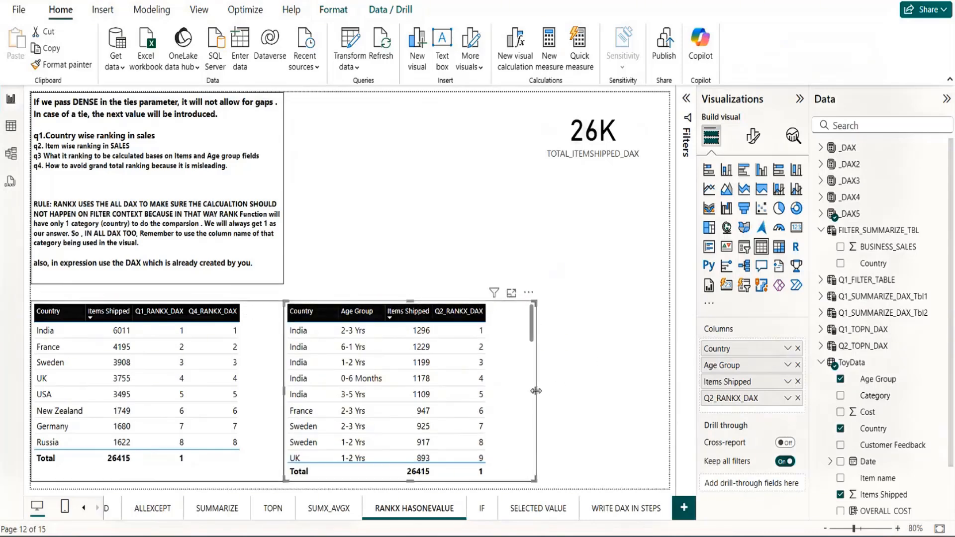
{"action": "left_click_drag", "start_coordinate": [536, 390], "coordinate": [544, 402]}
Step: Move the country ranking table up beside the notes, shorten it, and put the Age Group ranking table in the freed spot below the notes
{"action": "left_click", "coordinate": [273, 319]}
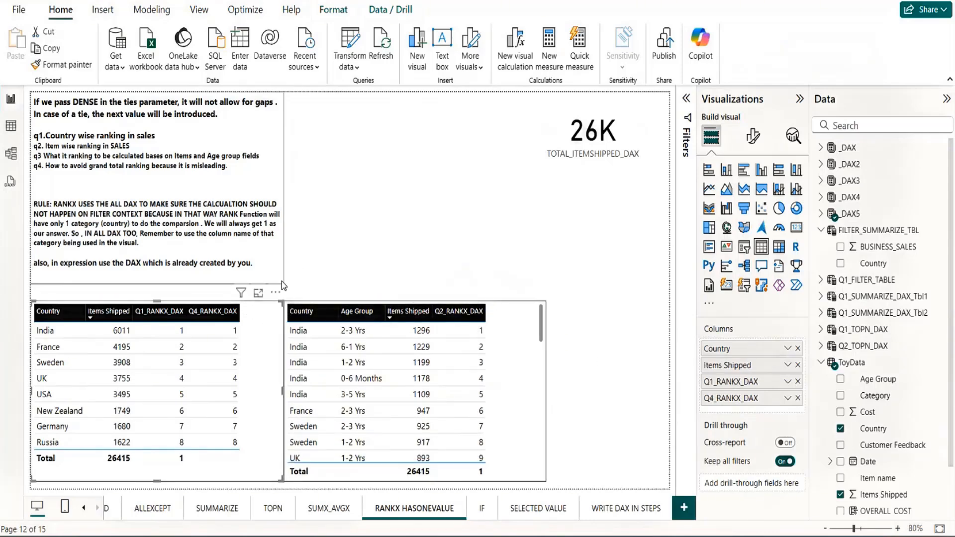
{"action": "left_click_drag", "start_coordinate": [282, 284], "coordinate": [547, 98]}
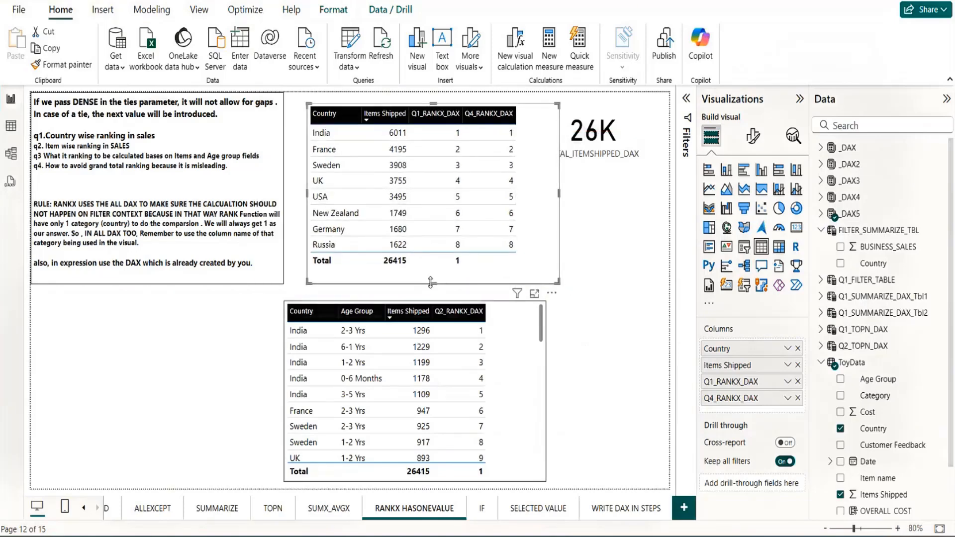
{"action": "left_click_drag", "start_coordinate": [430, 281], "coordinate": [431, 256]}
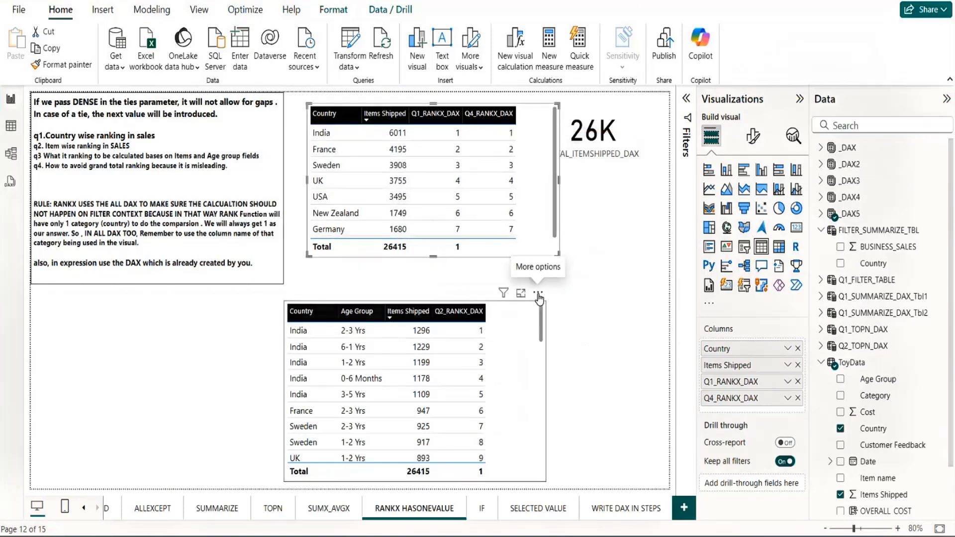
{"action": "left_click_drag", "start_coordinate": [538, 296], "coordinate": [280, 309]}
{"action": "left_click", "coordinate": [446, 358]}
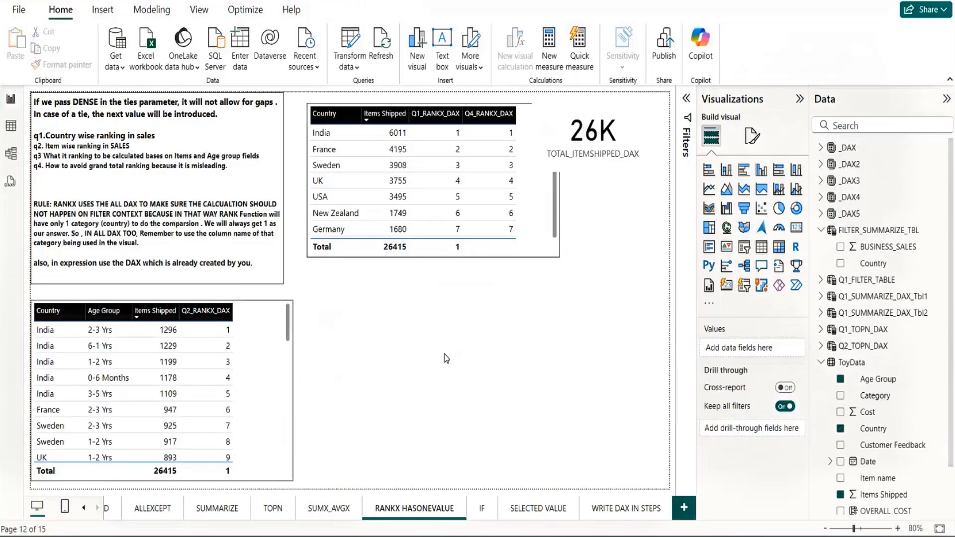
Step: Insert a table visual listing ToyData's Country in the empty area below the country ranking table
{"action": "left_click", "coordinate": [761, 265]}
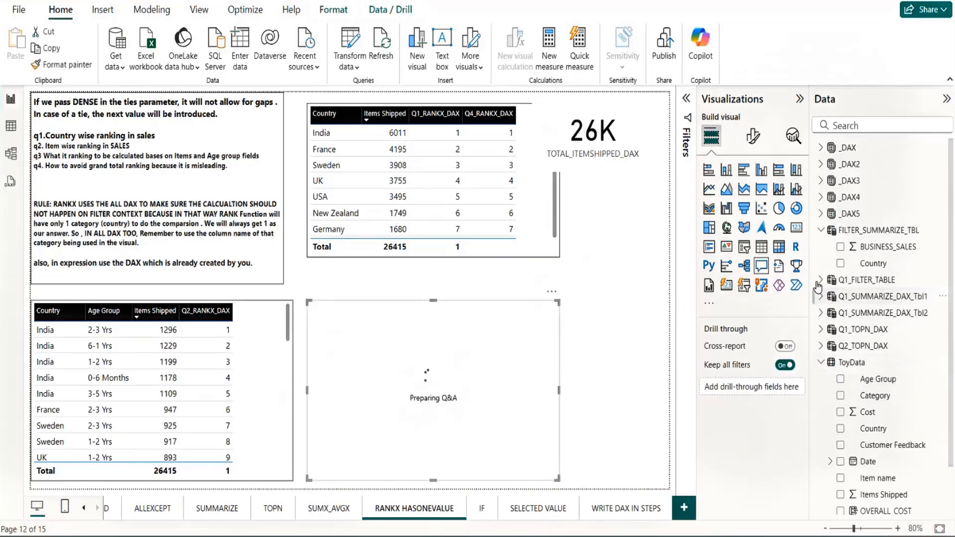
{"action": "left_click", "coordinate": [761, 247]}
{"action": "left_click_drag", "start_coordinate": [487, 383], "coordinate": [525, 367]}
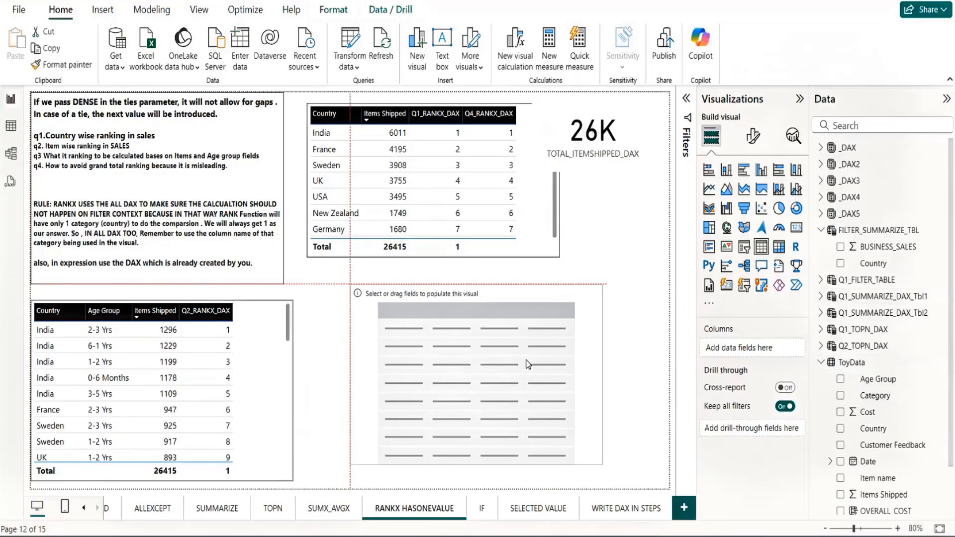
{"action": "left_click", "coordinate": [840, 428]}
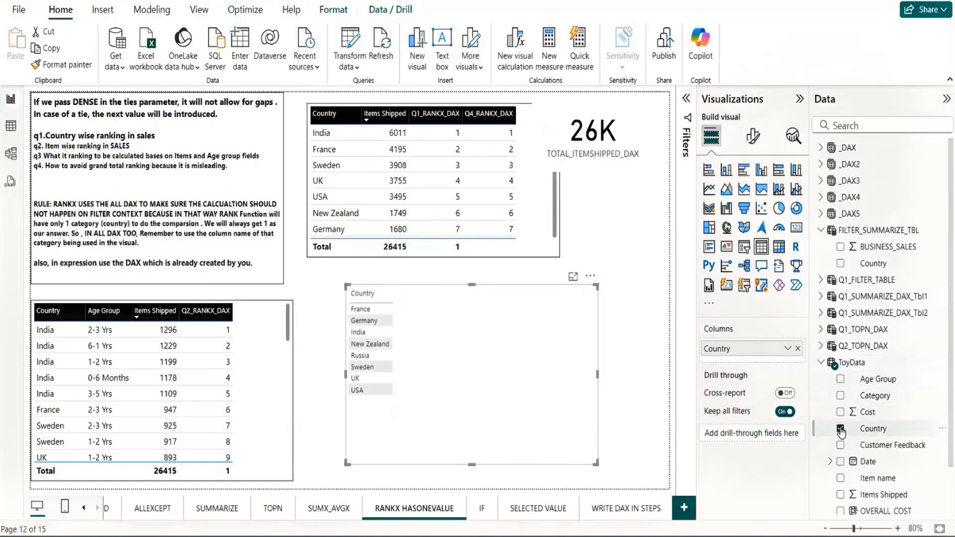
Step: Add the Q5_SUMX_DAX measure from _DAX5 to the new country table
{"action": "left_click", "coordinate": [821, 213]}
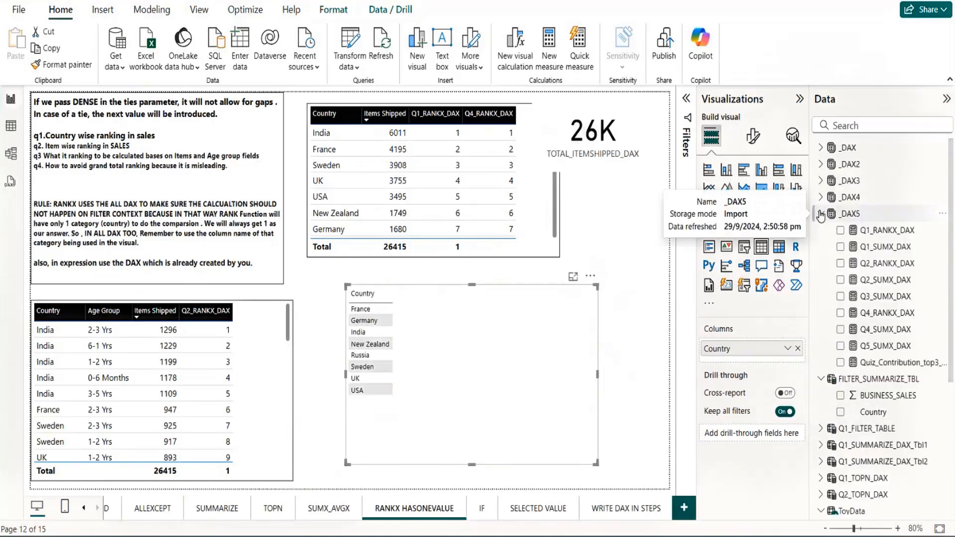
{"action": "left_click", "coordinate": [884, 343]}
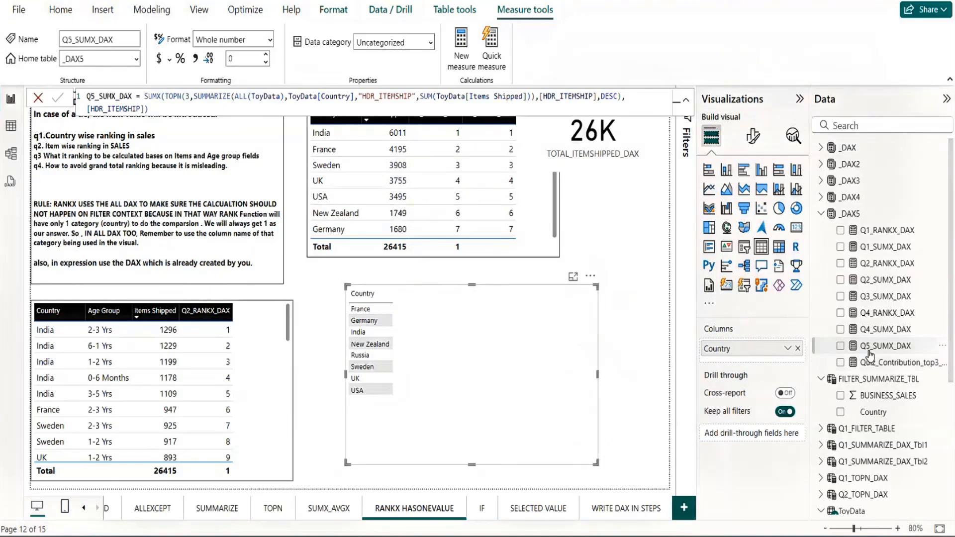
{"action": "left_click_drag", "start_coordinate": [871, 350], "coordinate": [554, 355]}
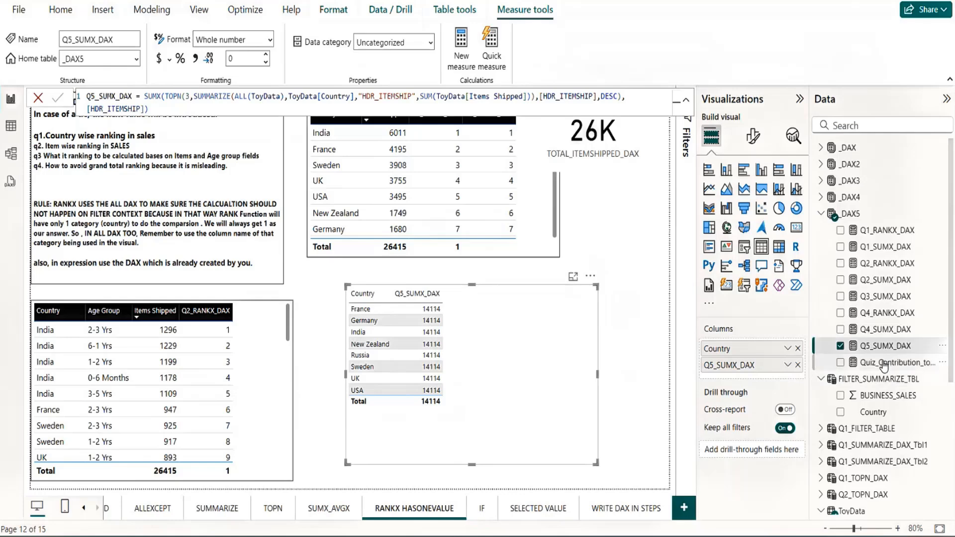
{"action": "mouse_move", "coordinate": [886, 362]}
{"action": "left_mouse_down"}
{"action": "mouse_move", "coordinate": [525, 366]}
{"action": "mouse_move", "coordinate": [916, 367]}
{"action": "mouse_move", "coordinate": [879, 346]}
{"action": "left_mouse_up"}
Step: Replace Q5_SUMX_DAX with the Q4_SUMX_DAX measure in the new country table
{"action": "left_click", "coordinate": [875, 329]}
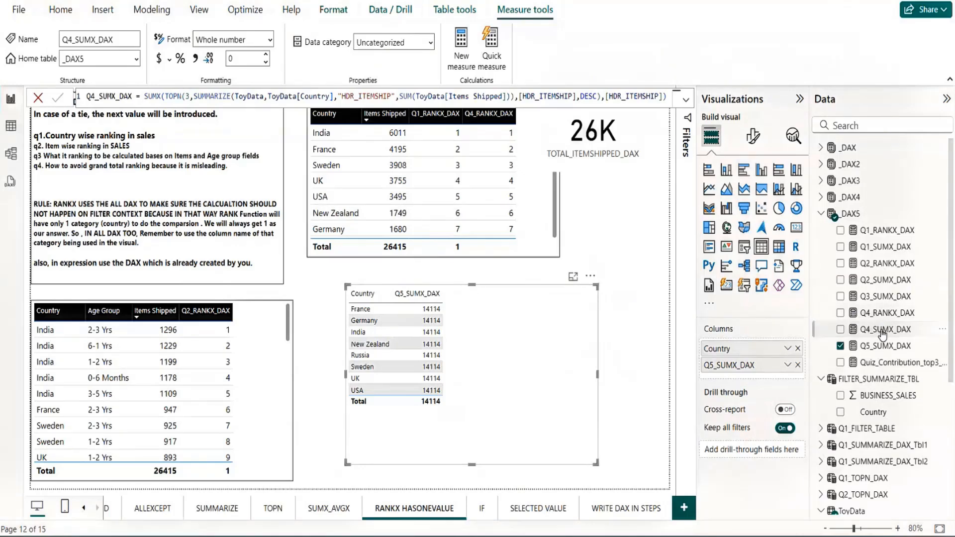
{"action": "left_click", "coordinate": [840, 346]}
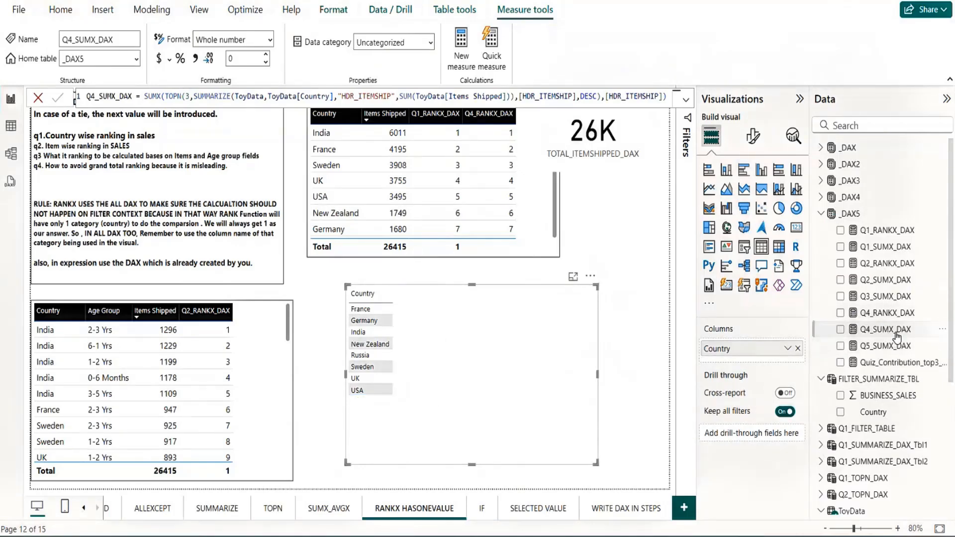
{"action": "left_click_drag", "start_coordinate": [885, 330], "coordinate": [476, 330]}
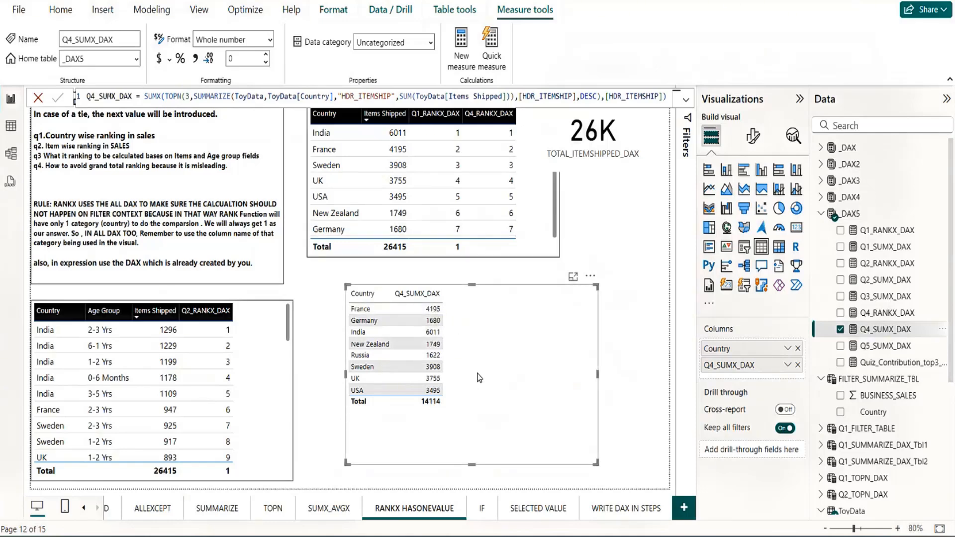
Step: Shift the new table slightly left, then move and narrow the TOTAL_ITEMSHIPPED_DAX card so it clears the country ranking table
{"action": "left_click_drag", "start_coordinate": [499, 393], "coordinate": [492, 396]}
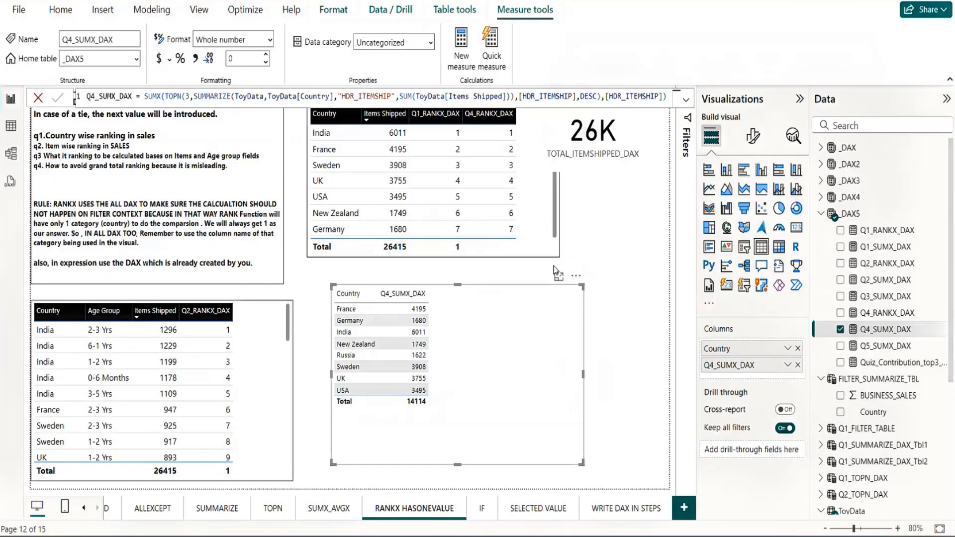
{"action": "left_click", "coordinate": [572, 135]}
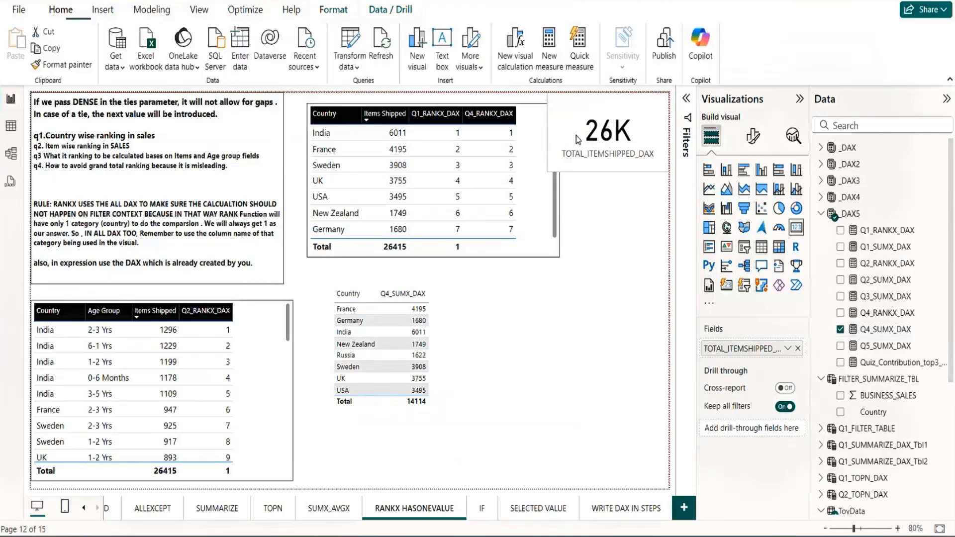
{"action": "left_click_drag", "start_coordinate": [546, 131], "coordinate": [570, 133]}
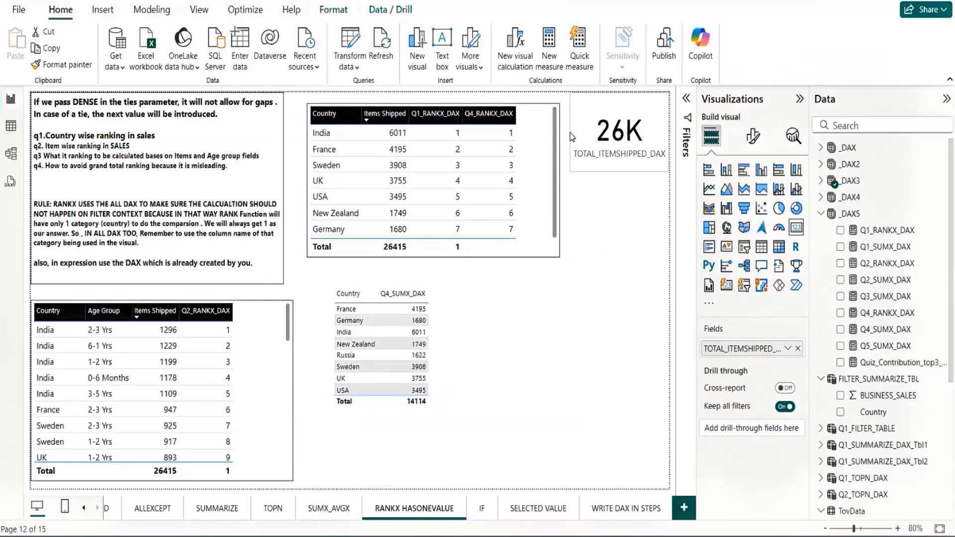
Step: Add ToyData's Items Shipped to the Q4_SUMX_DAX table, order it before Q4_SUMX_DAX, and nudge the table slightly left
{"action": "left_click", "coordinate": [477, 338]}
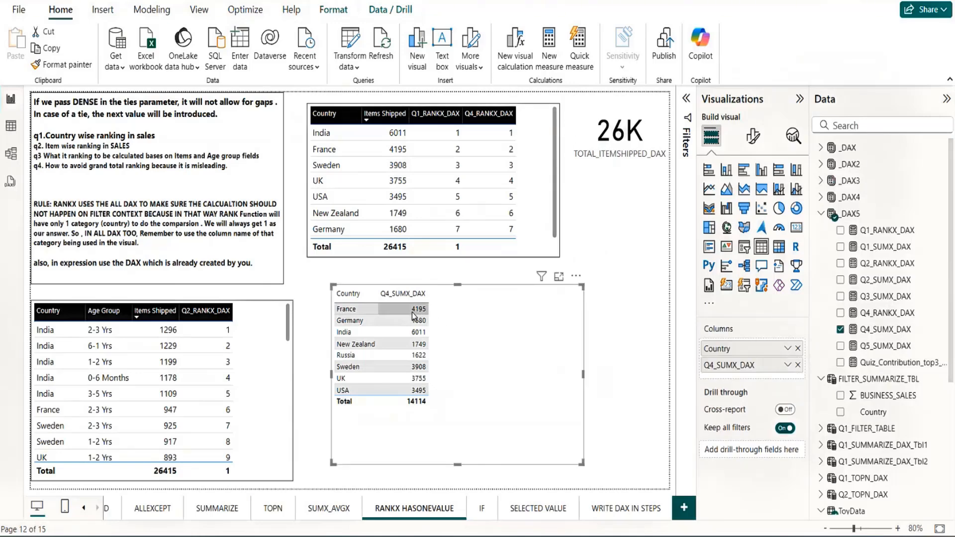
{"action": "left_click", "coordinate": [878, 329]}
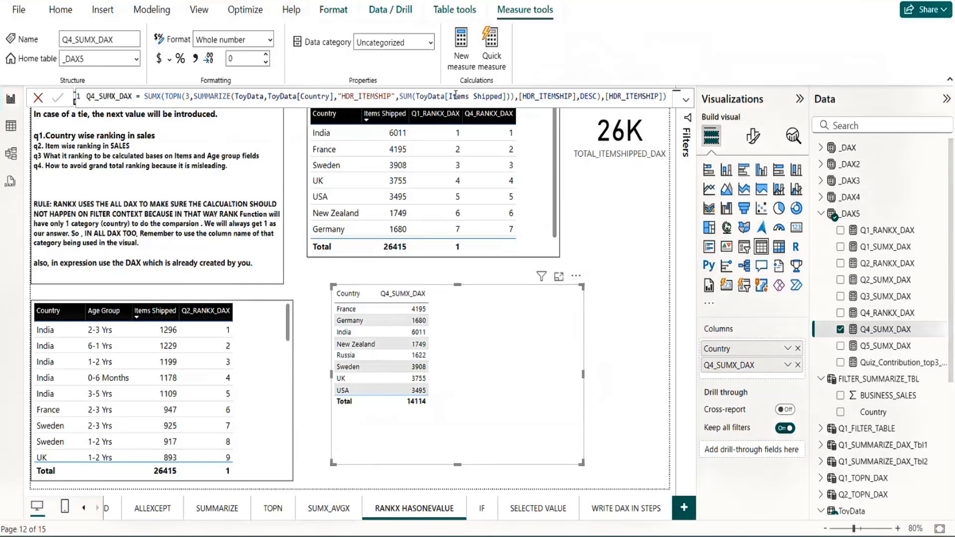
{"action": "left_click_drag", "start_coordinate": [952, 335], "coordinate": [948, 438]}
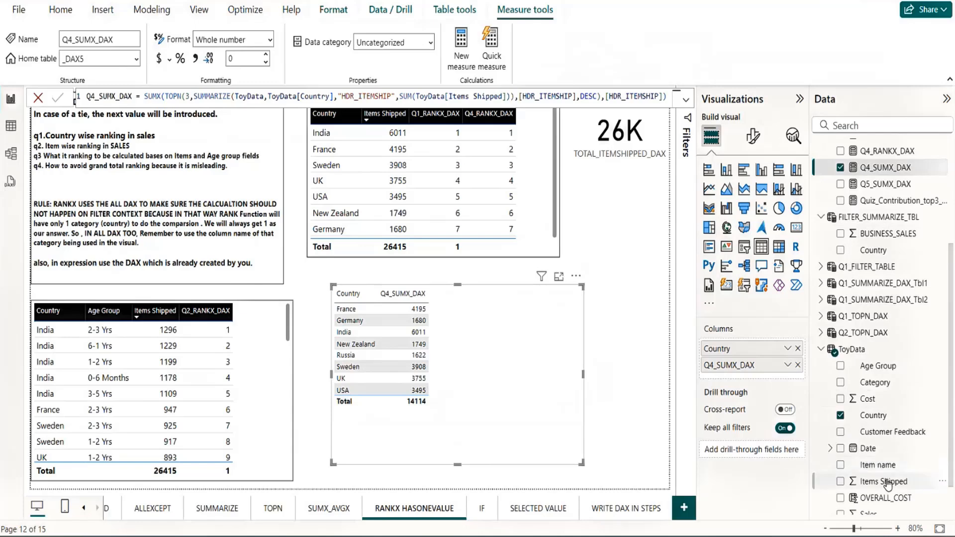
{"action": "left_click_drag", "start_coordinate": [886, 482], "coordinate": [398, 354]}
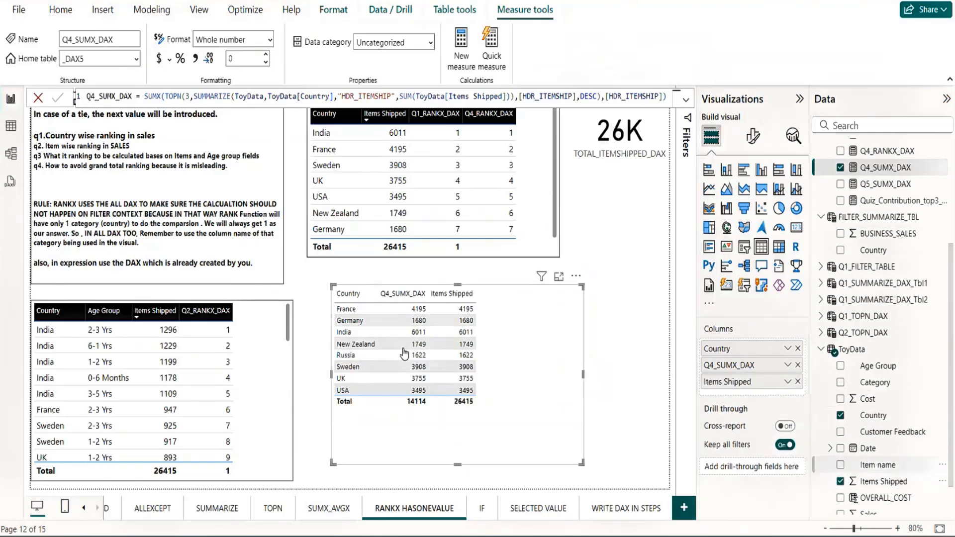
{"action": "left_click_drag", "start_coordinate": [748, 382], "coordinate": [746, 366]}
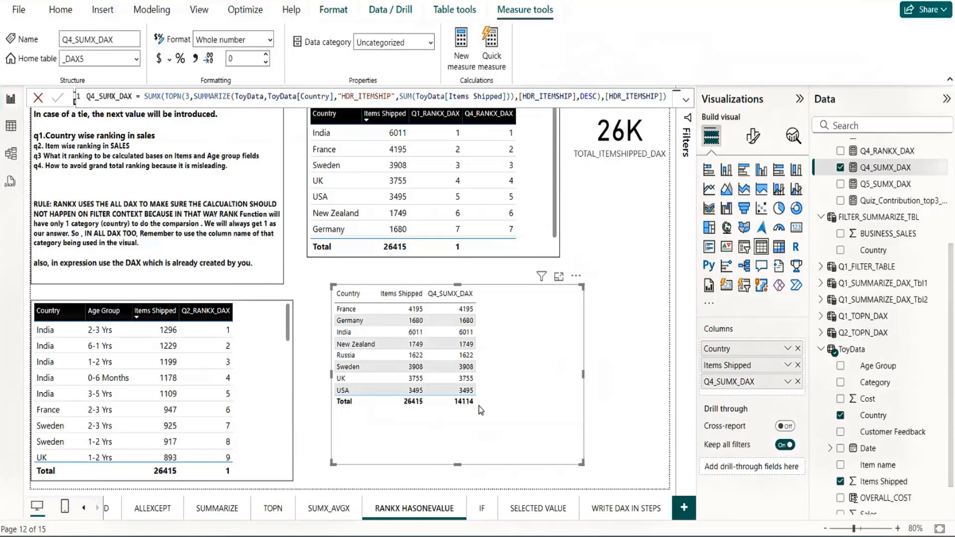
{"action": "left_click_drag", "start_coordinate": [530, 413], "coordinate": [522, 414]}
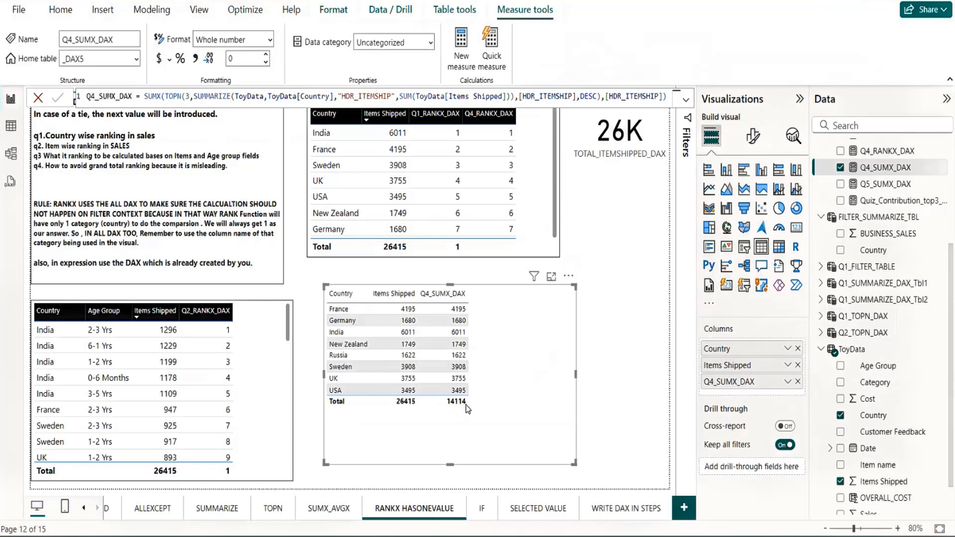
Step: Review the rows of the Q2_TOPN_DAX table in Table view, and bring up the Q4_SUMX_DAX formula back in the report
{"action": "left_click", "coordinate": [883, 301]}
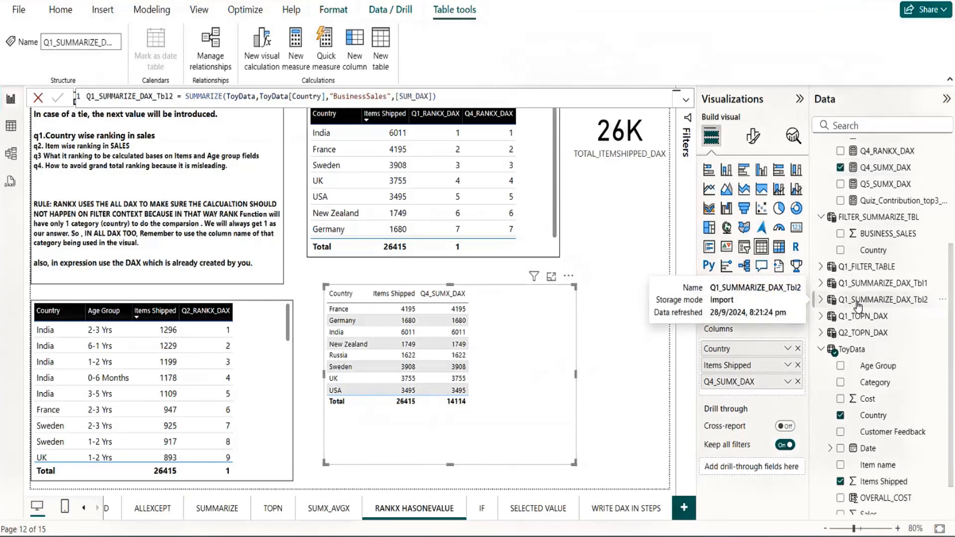
{"action": "left_click", "coordinate": [865, 332]}
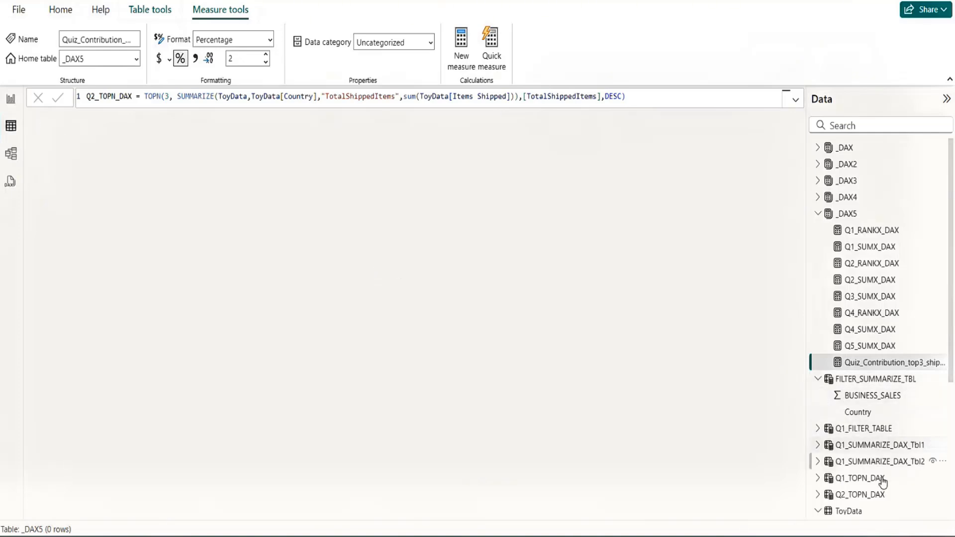
{"action": "left_click", "coordinate": [870, 495]}
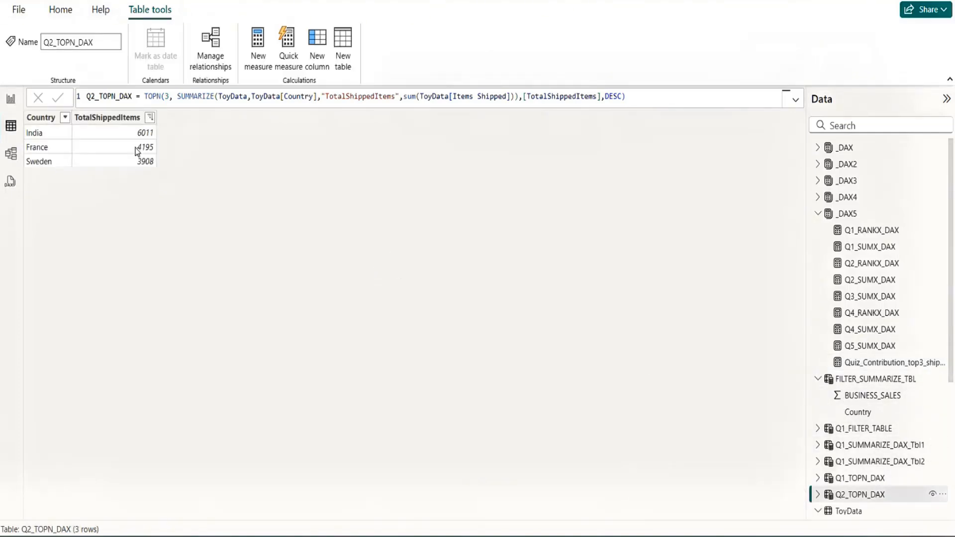
{"action": "left_click", "coordinate": [17, 104]}
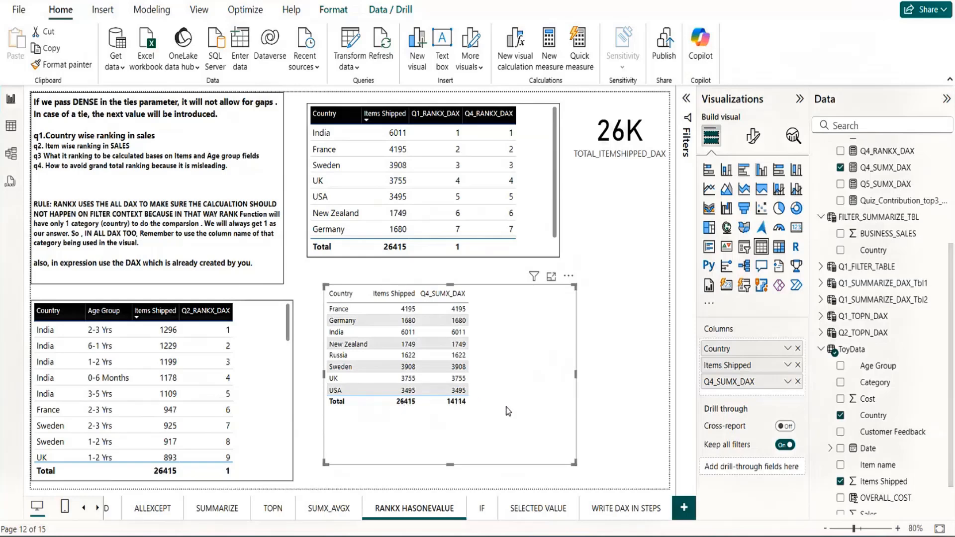
{"action": "left_click", "coordinate": [879, 171]}
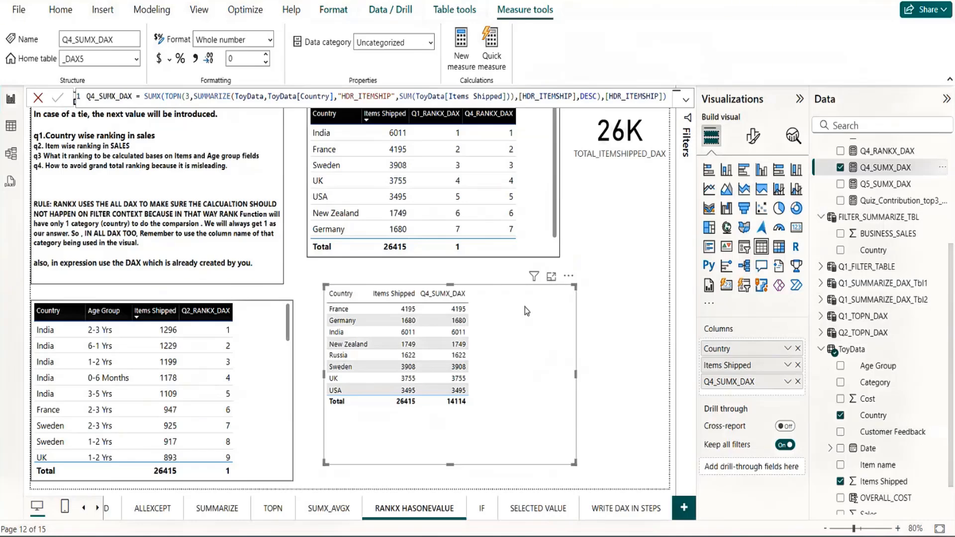
Step: Shift the Q4_SUMX_DAX country table slightly down and left, and shorten it from its upper edge
{"action": "left_click_drag", "start_coordinate": [567, 276], "coordinate": [568, 290]}
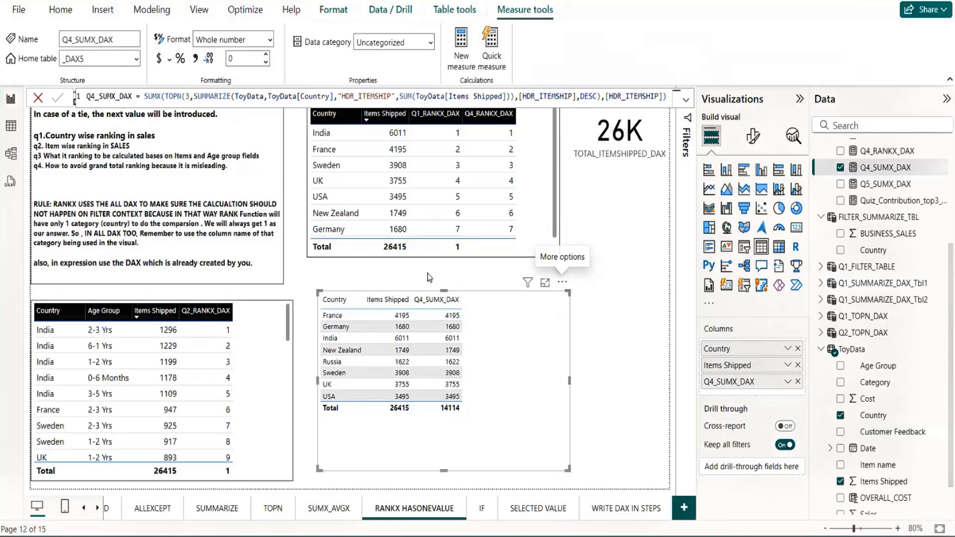
{"action": "left_click_drag", "start_coordinate": [443, 289], "coordinate": [444, 310]}
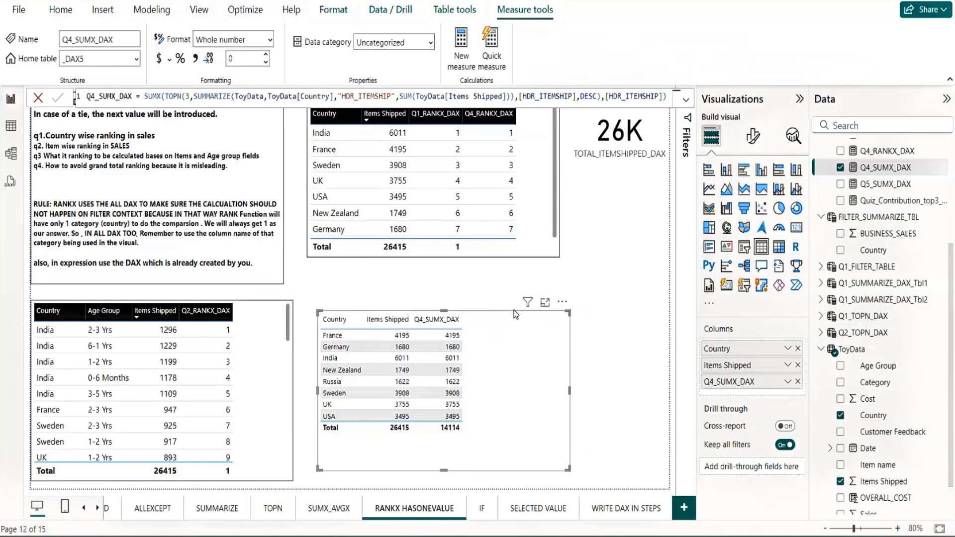
{"action": "left_click_drag", "start_coordinate": [514, 312], "coordinate": [509, 304]}
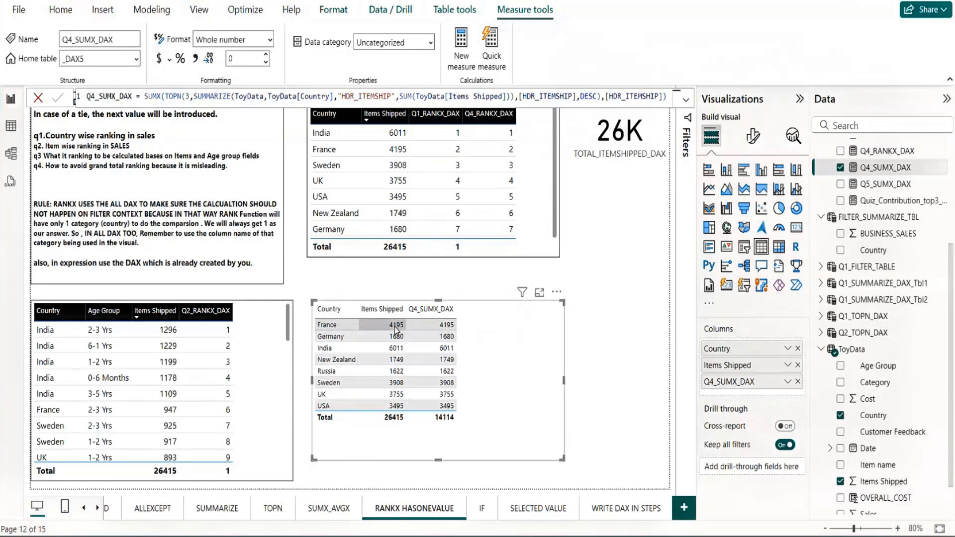
Step: Switch to File Explorer and open ToyShop.xlsx from folder 10 of the English batch
{"action": "left_click", "coordinate": [604, 524]}
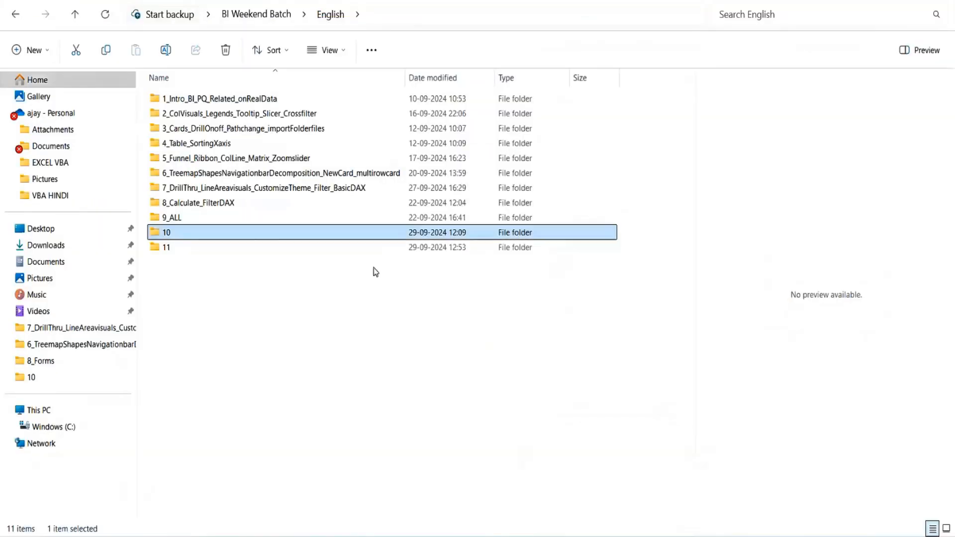
{"action": "double_click", "coordinate": [187, 250]}
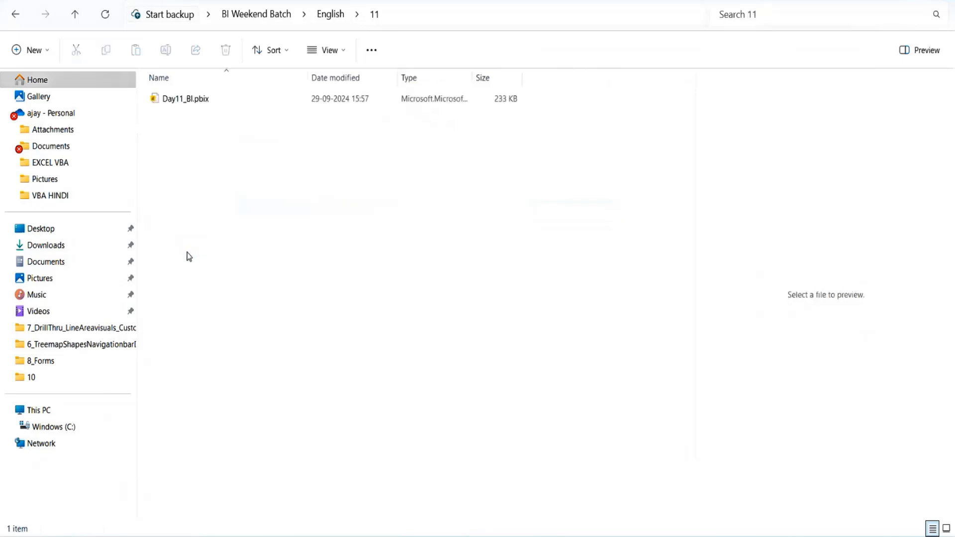
{"action": "left_click", "coordinate": [332, 15]}
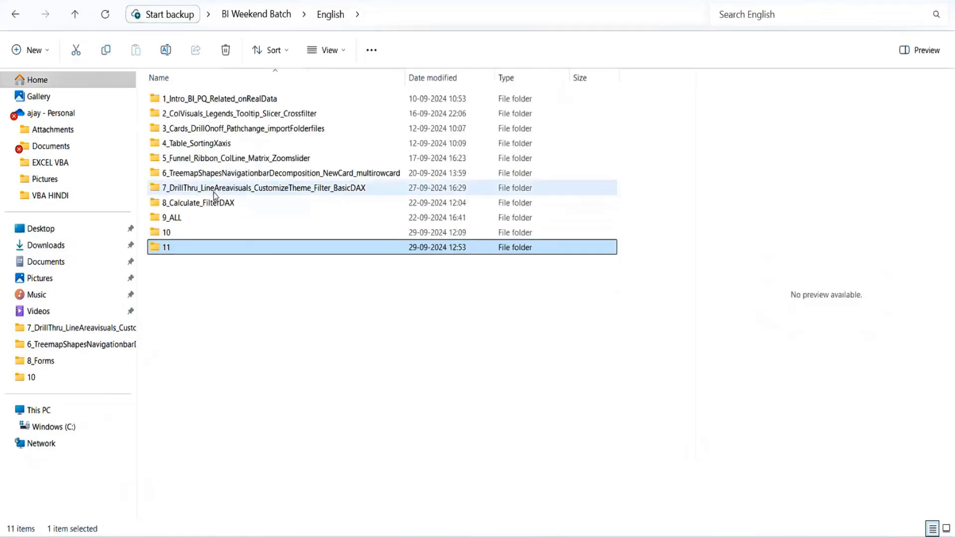
{"action": "double_click", "coordinate": [186, 232]}
{"action": "left_click", "coordinate": [190, 129]}
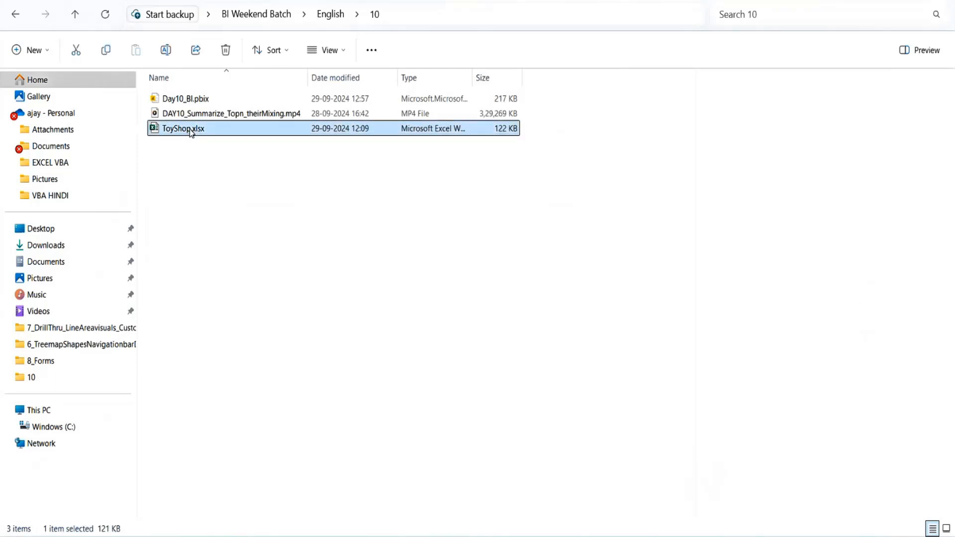
{"action": "double_click", "coordinate": [189, 129]}
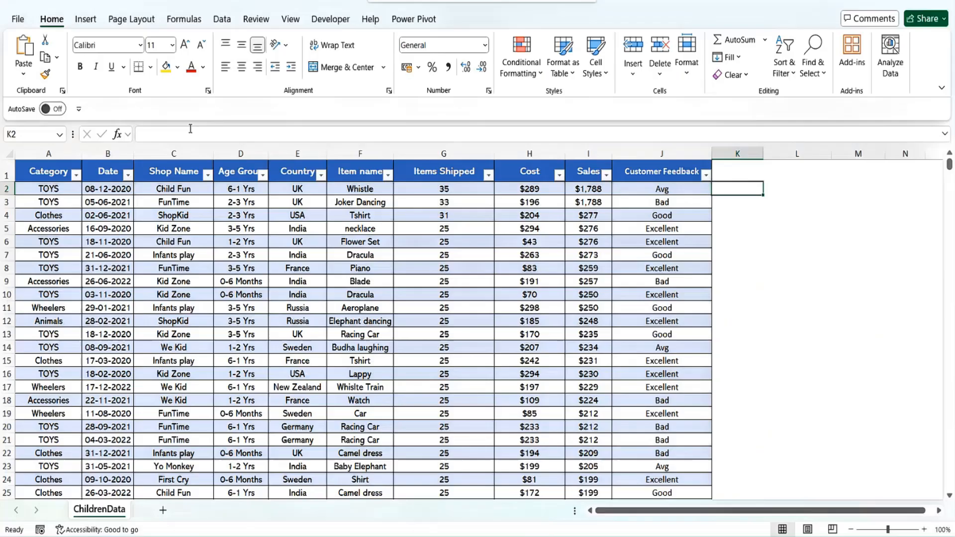
Step: Filter the Country column of the ChildrenData sheet to show only France
{"action": "left_click", "coordinate": [356, 177]}
{"action": "key", "text": "Left"}
{"action": "key", "text": "Left"}
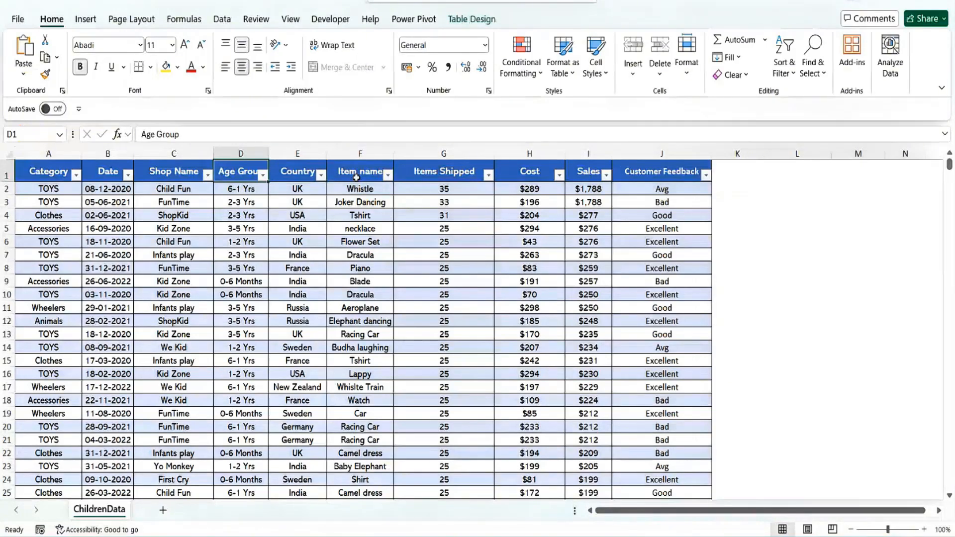
{"action": "key", "text": "Right"}
{"action": "key", "text": "Right"}
{"action": "key", "text": "Left"}
{"action": "key", "text": "alt+Down"}
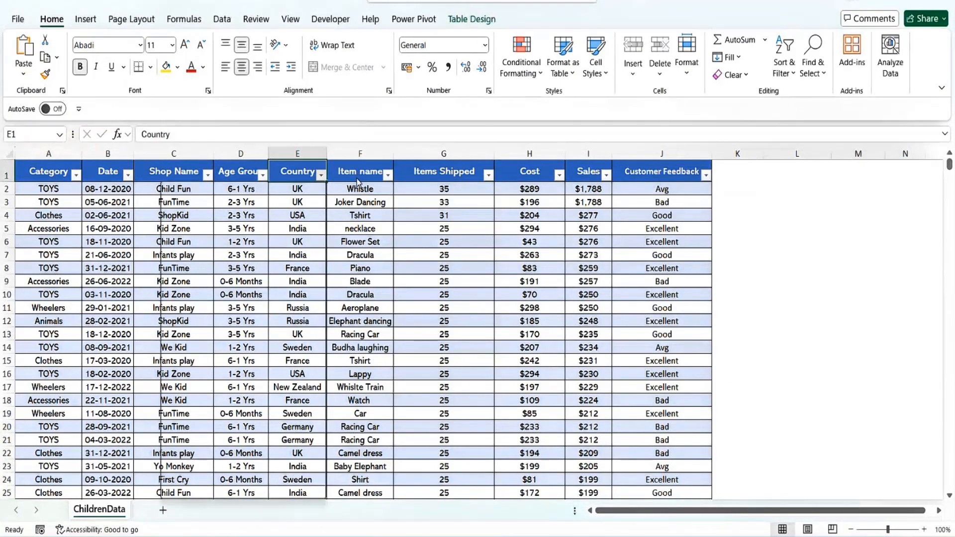
{"action": "key", "text": "space"}
{"action": "key", "text": "Down"}
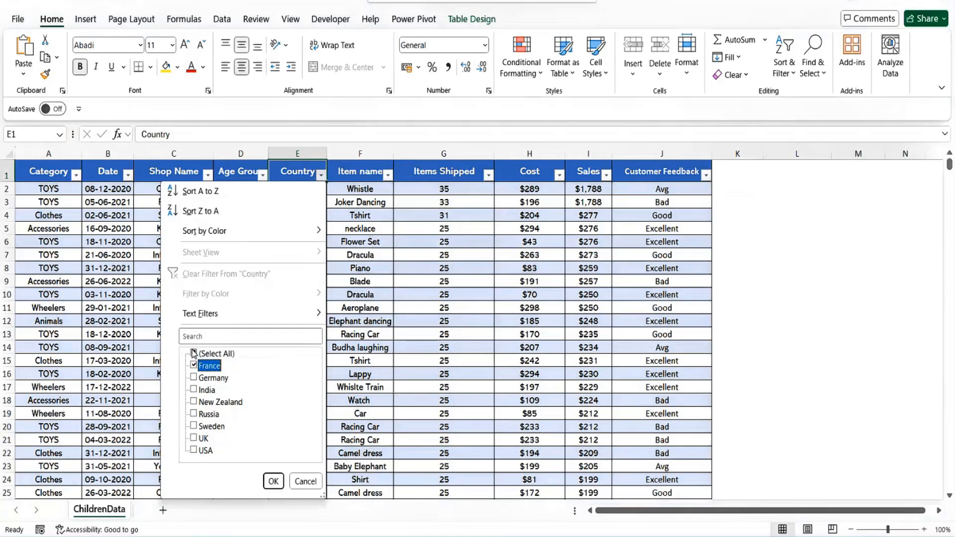
{"action": "key", "text": "space"}
{"action": "key", "text": "Return"}
Step: Select all filtered Items Shipped values for France to check their sum
{"action": "key", "text": "Right"}
{"action": "key", "text": "Right"}
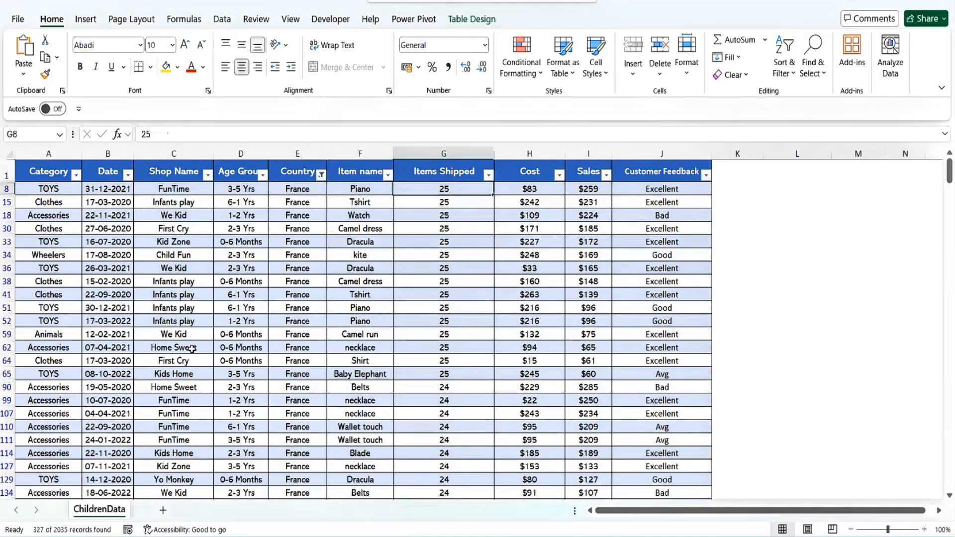
{"action": "key", "text": "Right"}
{"action": "key", "text": "Left"}
{"action": "key", "text": "ctrl+shift+Down"}
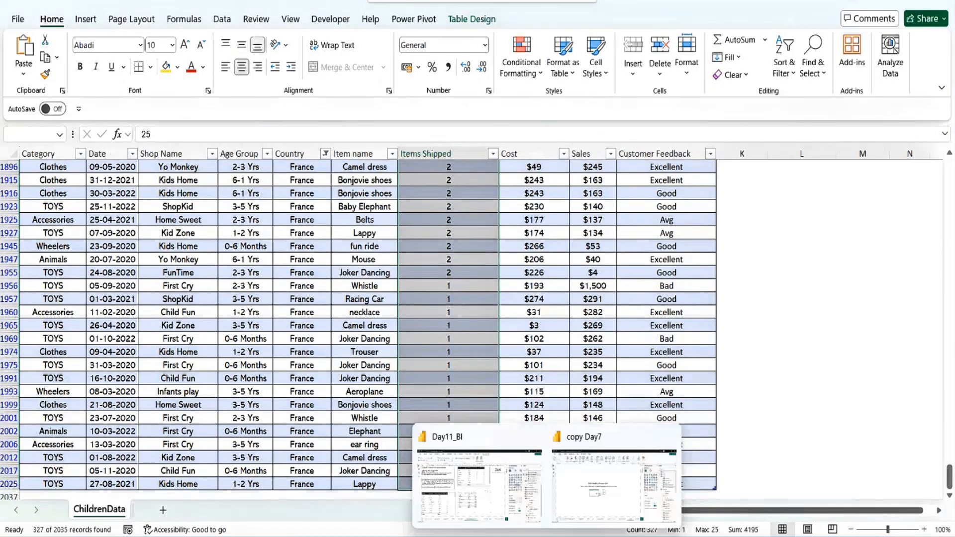
Step: Switch back to the Day11_BI report in Power BI and copy the SUMMARIZE expression from the Q4_SUMX_DAX formula
{"action": "left_click", "coordinate": [506, 508]}
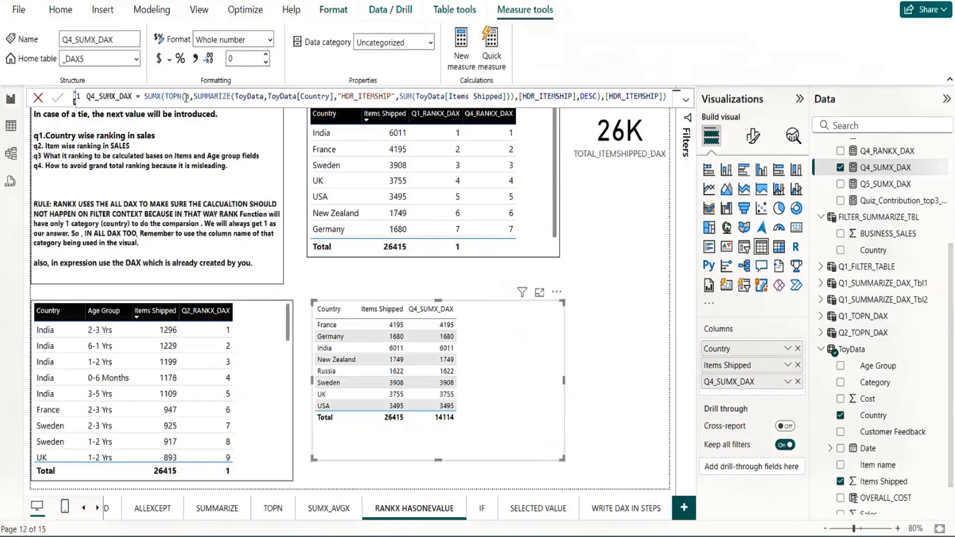
{"action": "left_click", "coordinate": [329, 326]}
{"action": "left_click", "coordinate": [193, 96]}
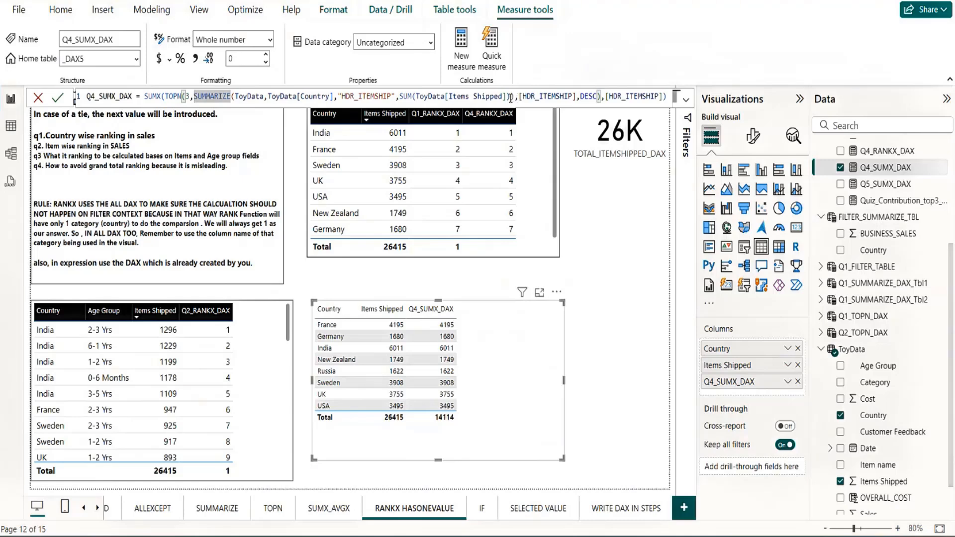
{"action": "left_click_drag", "start_coordinate": [335, 99], "coordinate": [516, 101]}
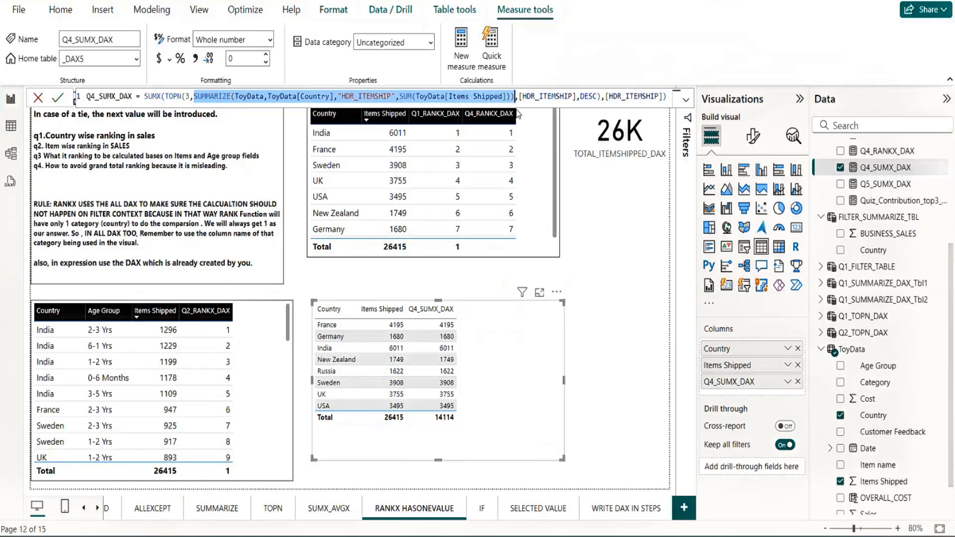
{"action": "key", "text": "shift+Left"}
Step: Create a calculated table test1 = SUMMARIZE(ToyData,ToyData[Country],"HDR_ITEMSHIP",SUM(ToyData[Items Shipped]))
{"action": "left_click", "coordinate": [12, 133]}
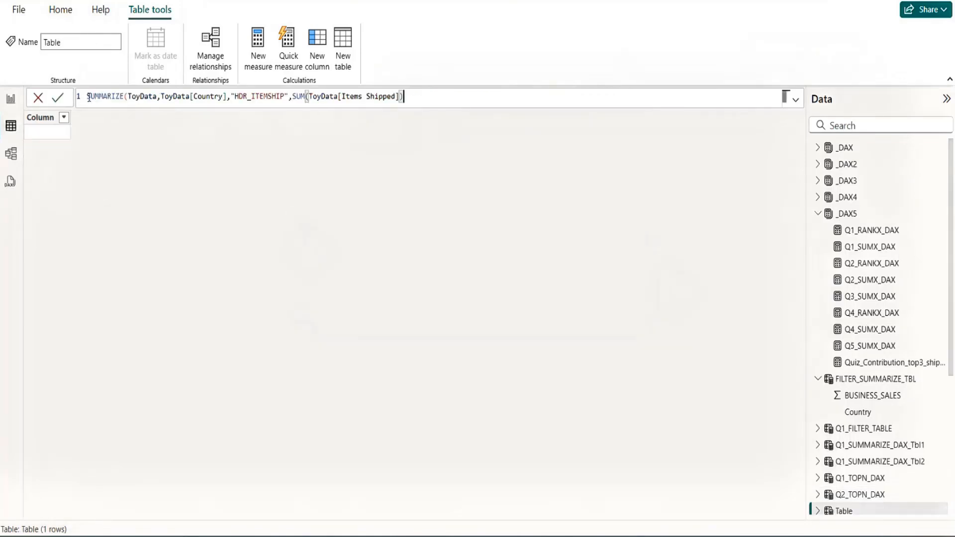
{"action": "left_click", "coordinate": [88, 98]}
{"action": "type", "text": "Tess"}
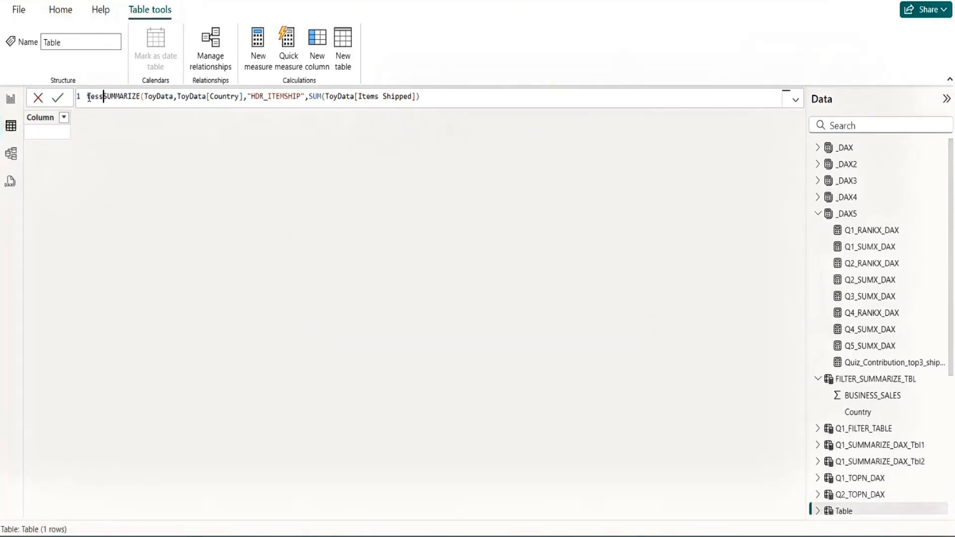
{"action": "type", "text": "1="}
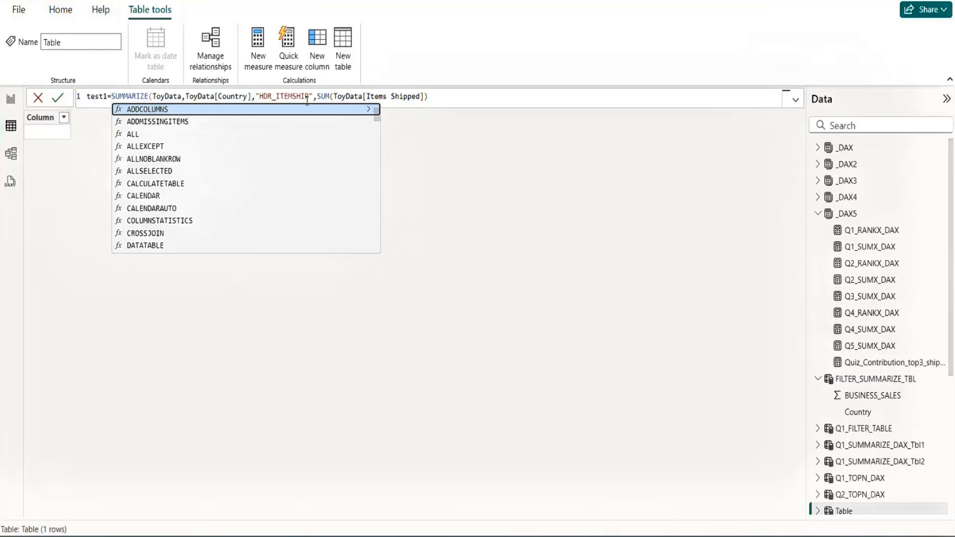
{"action": "left_click", "coordinate": [445, 98]}
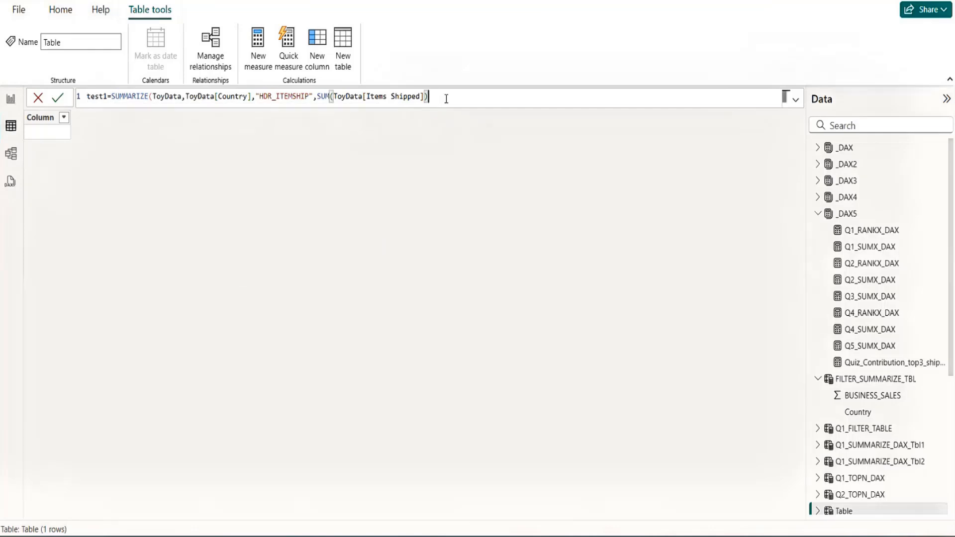
{"action": "type", "text": ")"}
{"action": "key", "text": "Return"}
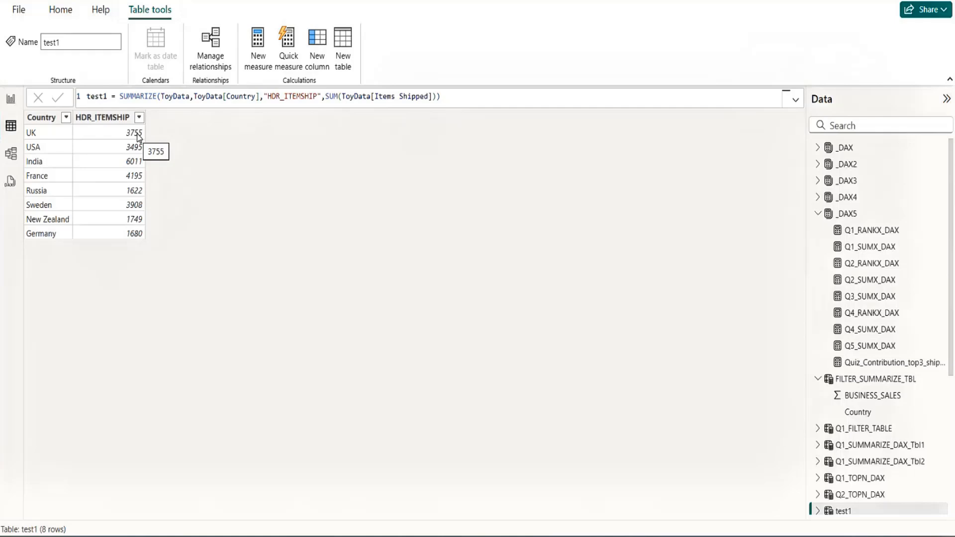
Step: Sort test1 by HDR_ITEMSHIP descending, and sort the report's Q4_SUMX_DAX country table by Items Shipped descending
{"action": "left_click", "coordinate": [139, 117]}
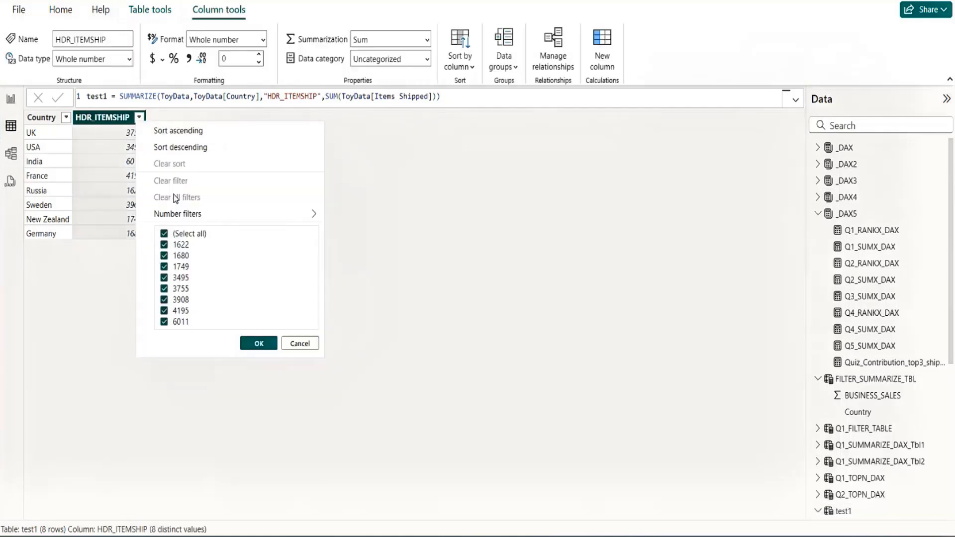
{"action": "left_click", "coordinate": [188, 150]}
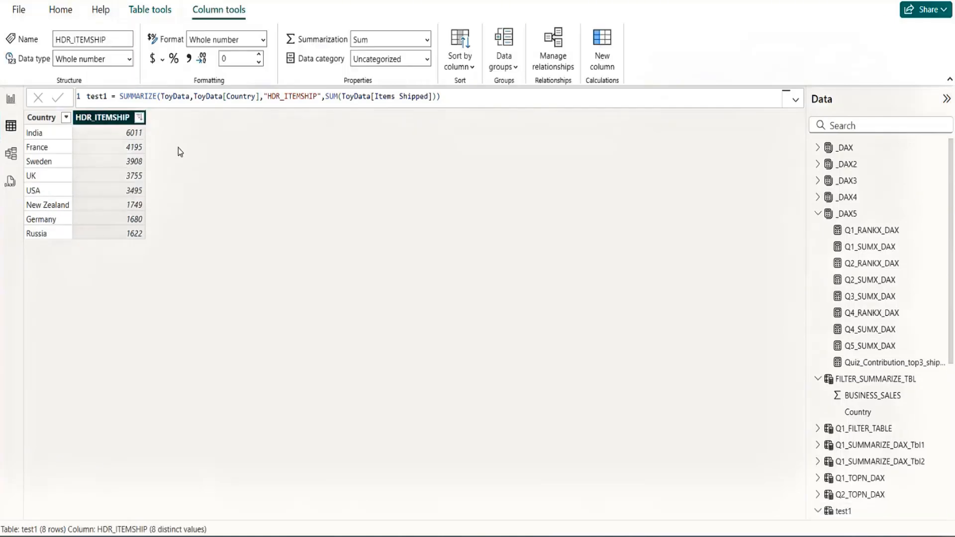
{"action": "left_click", "coordinate": [10, 100]}
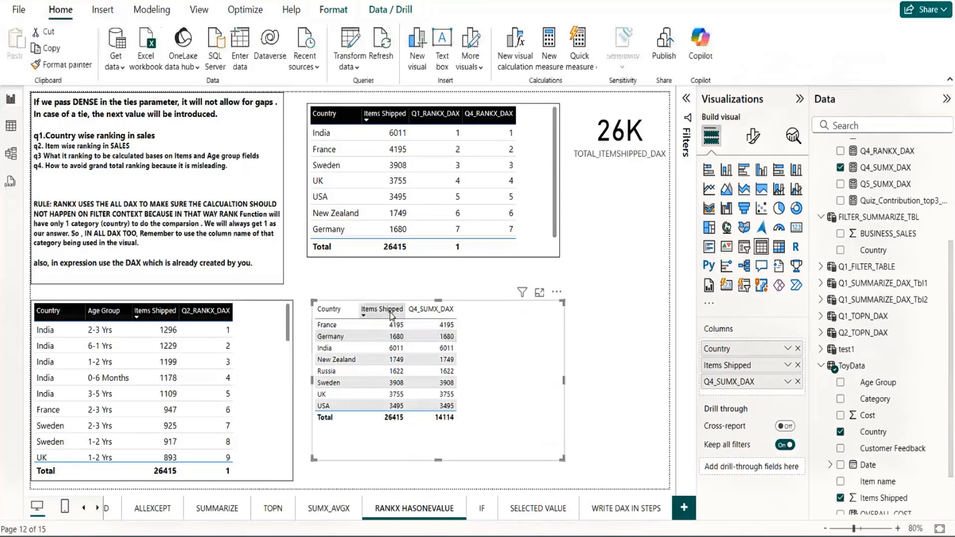
{"action": "left_click", "coordinate": [391, 312]}
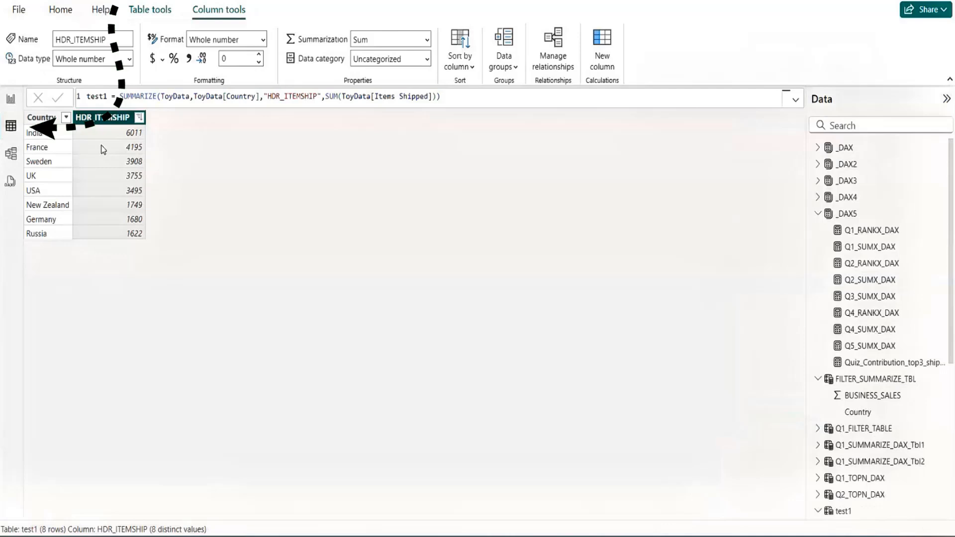
Step: Compare the test1 rows in Table view with the Q4_SUMX_DAX formula and country table in the report
{"action": "left_click", "coordinate": [10, 124]}
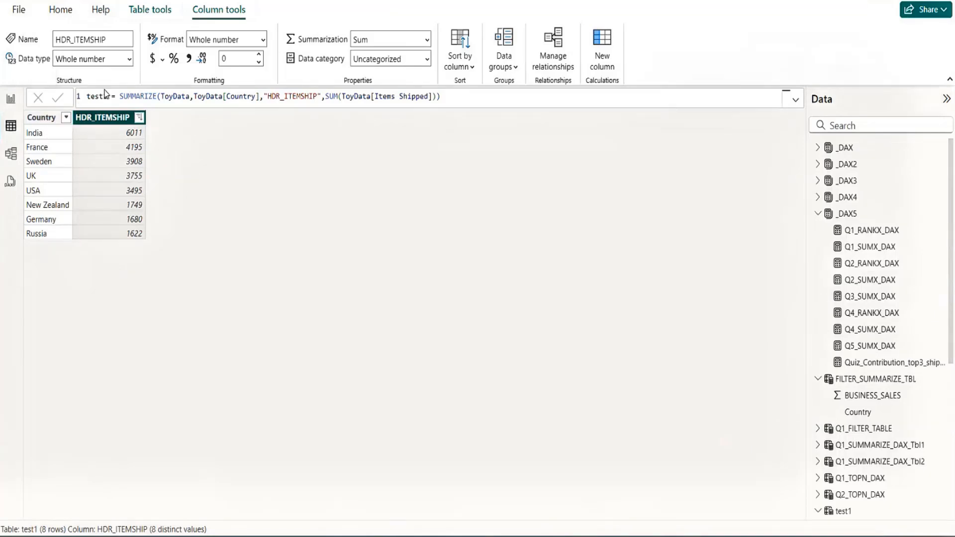
{"action": "left_click", "coordinate": [12, 100]}
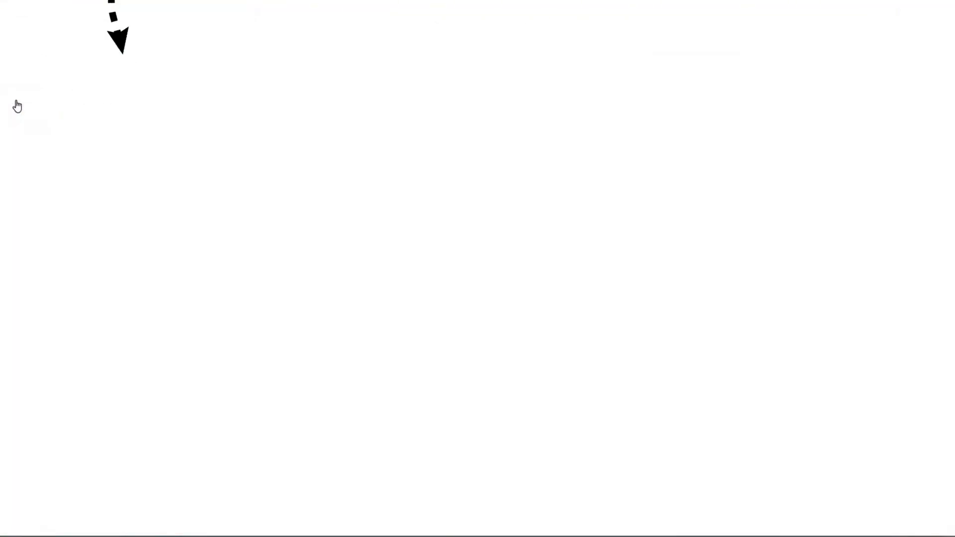
{"action": "left_click", "coordinate": [886, 167]}
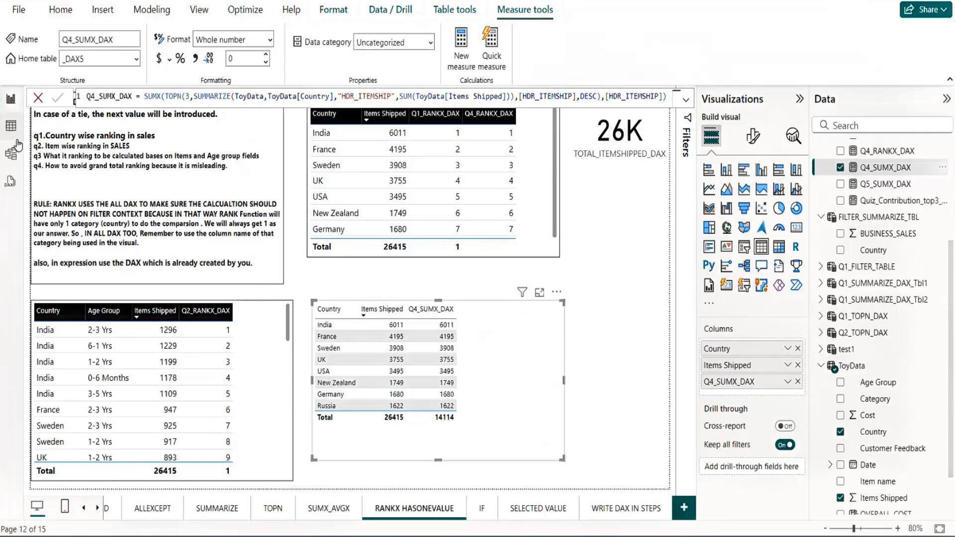
{"action": "left_click", "coordinate": [10, 126]}
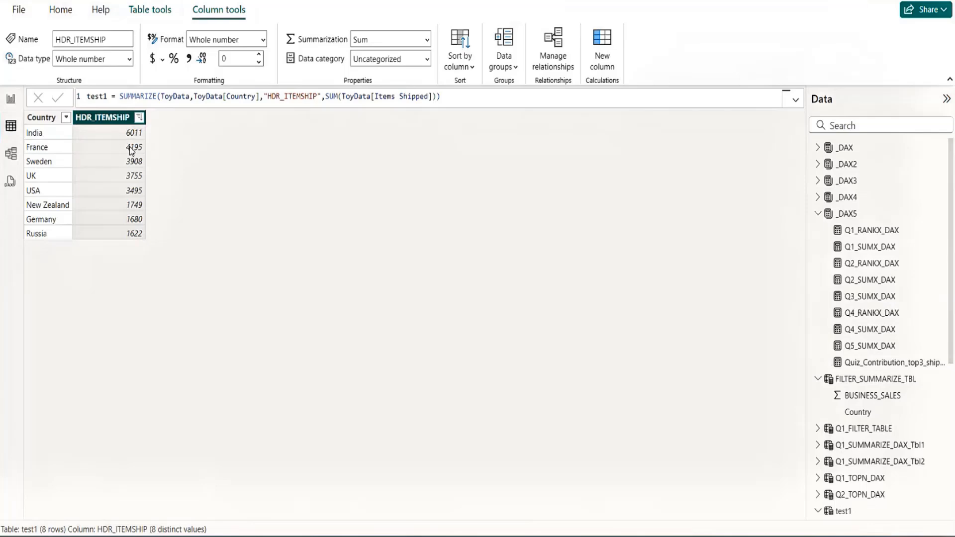
{"action": "left_click", "coordinate": [10, 101]}
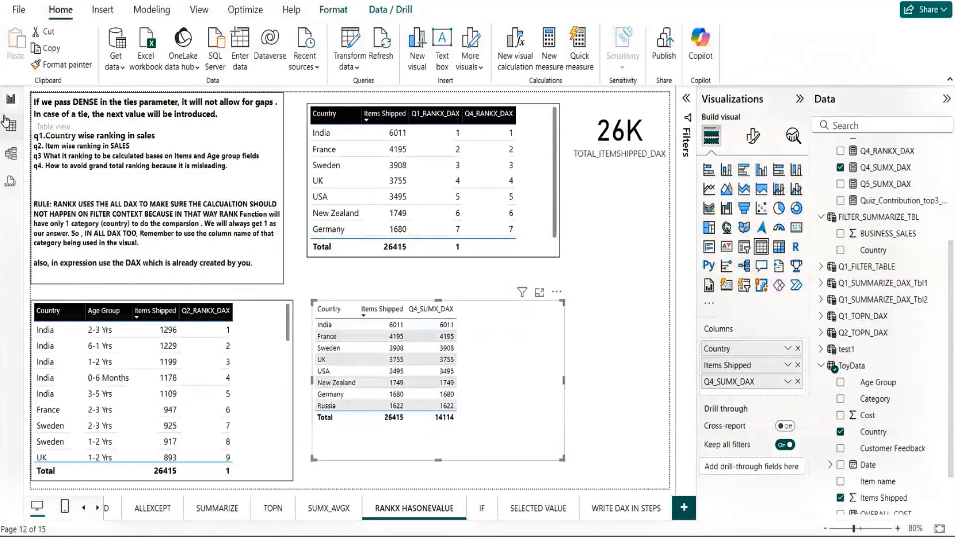
Step: Compare the test1 rows with the report's country table and highlight the SUMMARIZE expression in the test1 formula
{"action": "left_click", "coordinate": [12, 125]}
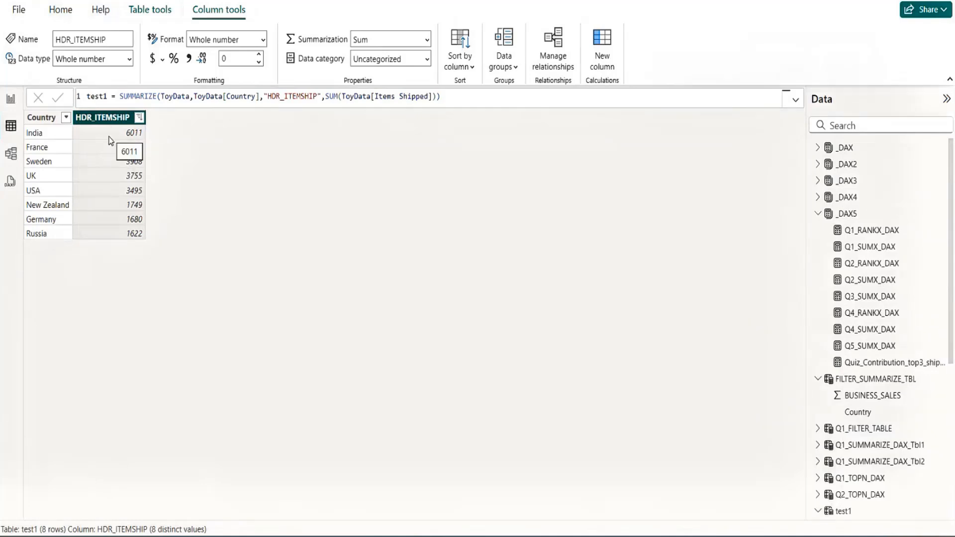
{"action": "left_click", "coordinate": [11, 100]}
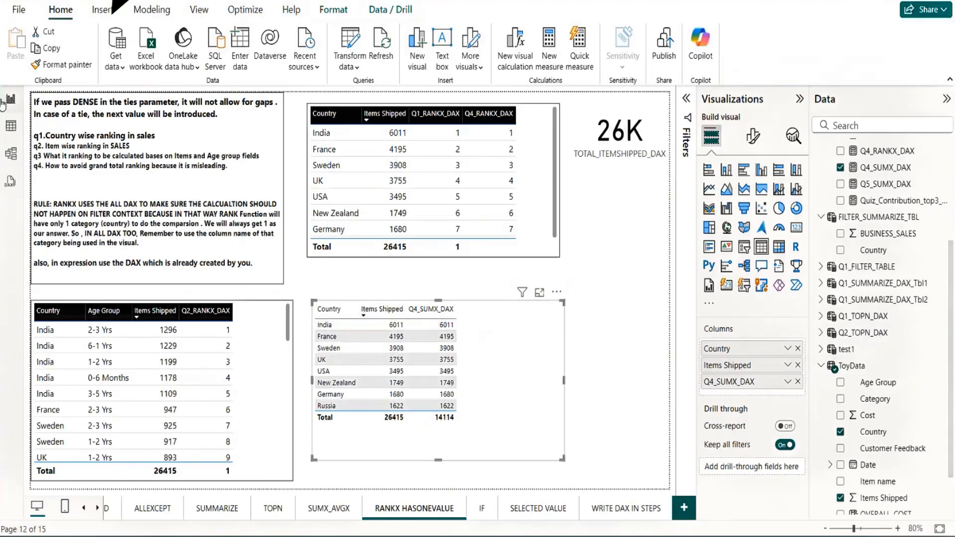
{"action": "left_click", "coordinate": [11, 125]}
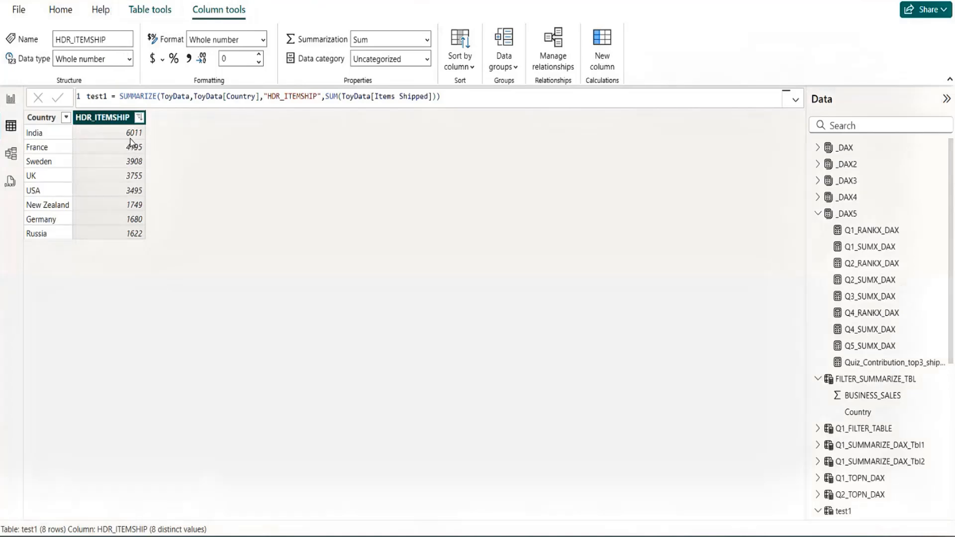
{"action": "left_click", "coordinate": [120, 96]}
{"action": "left_click", "coordinate": [471, 98], "text": "shift"}
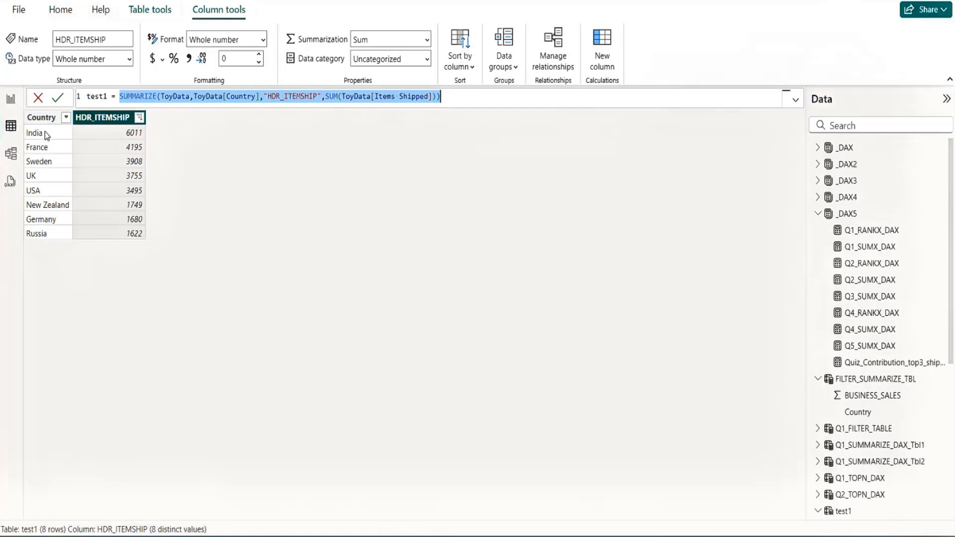
Step: Filter the Country column of test1 to show only India
{"action": "left_click", "coordinate": [66, 117]}
{"action": "left_click", "coordinate": [90, 257]}
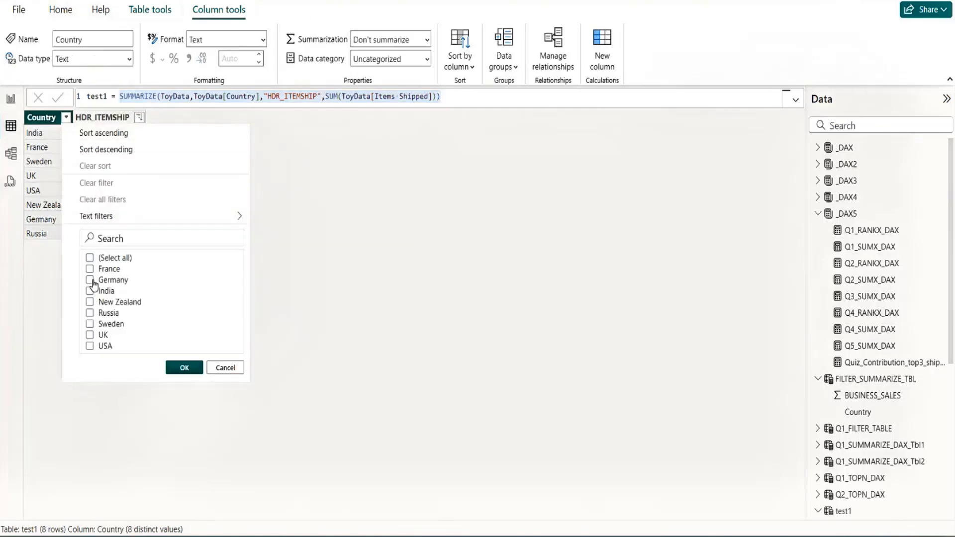
{"action": "left_click", "coordinate": [90, 291]}
{"action": "left_click", "coordinate": [184, 368]}
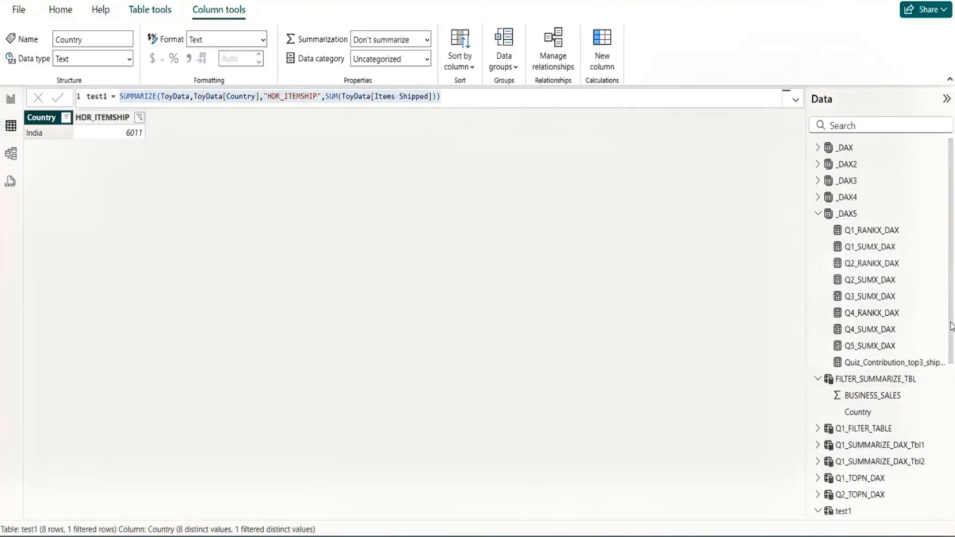
Step: Display the ToyData table and filter its Country column to India only
{"action": "scroll", "coordinate": [875, 273], "scroll_direction": "down", "scroll_amount": 5}
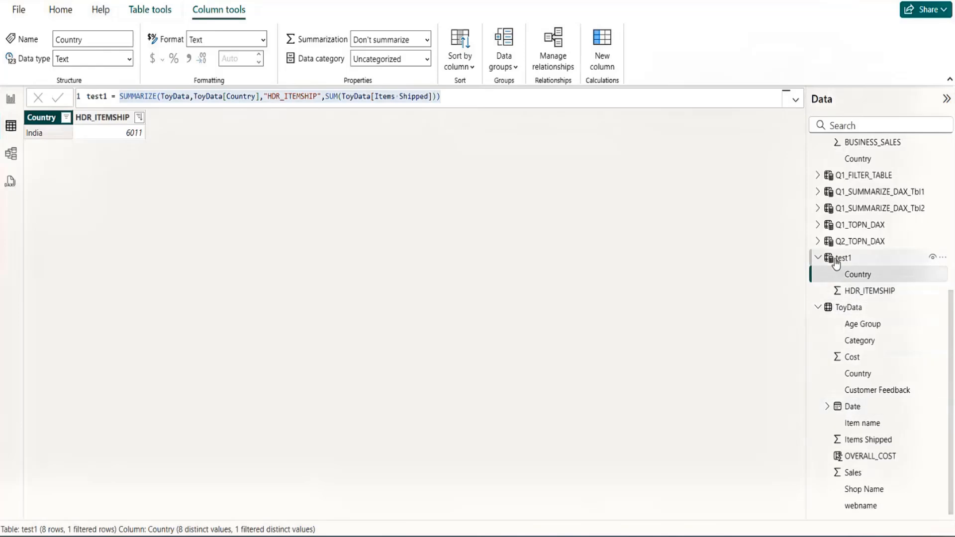
{"action": "left_click", "coordinate": [846, 309]}
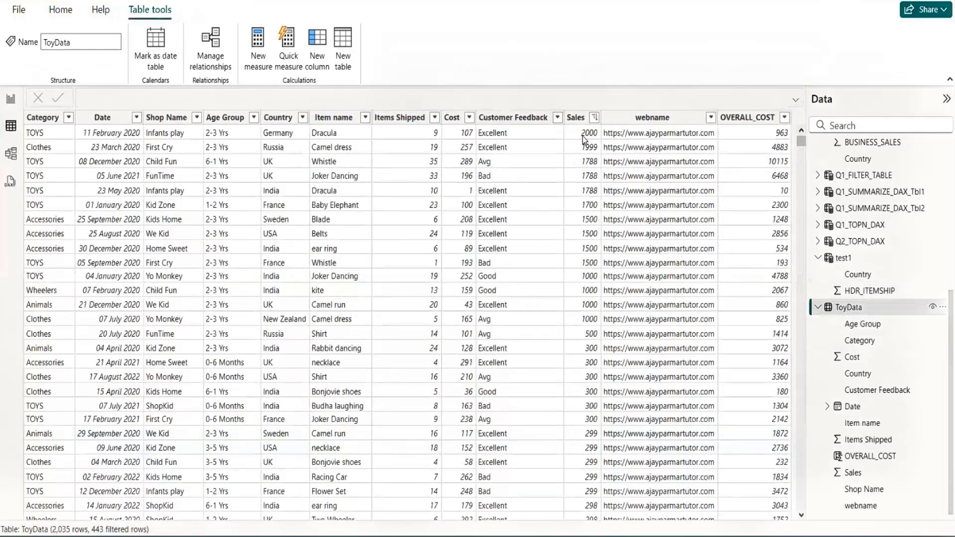
{"action": "left_click", "coordinate": [302, 119]}
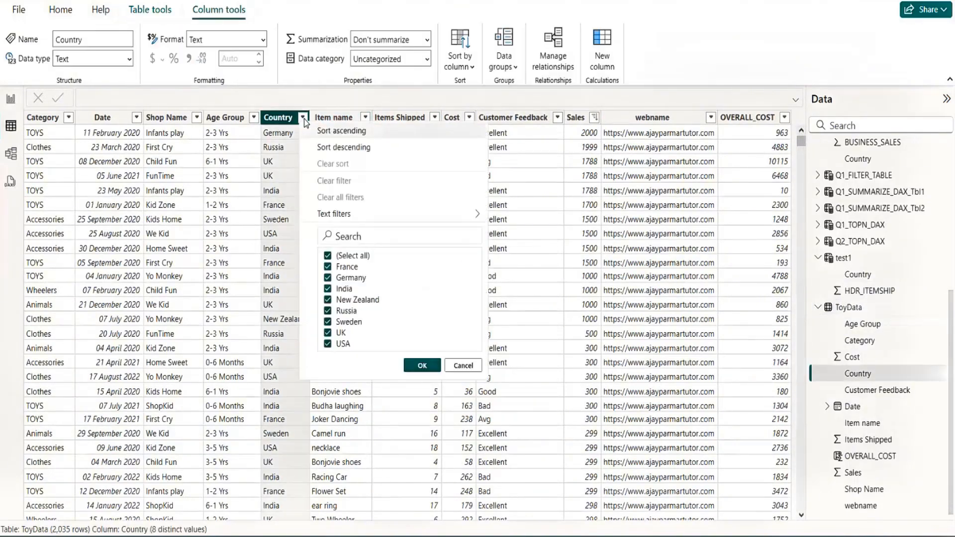
{"action": "left_click", "coordinate": [328, 256]}
{"action": "left_click", "coordinate": [328, 288]}
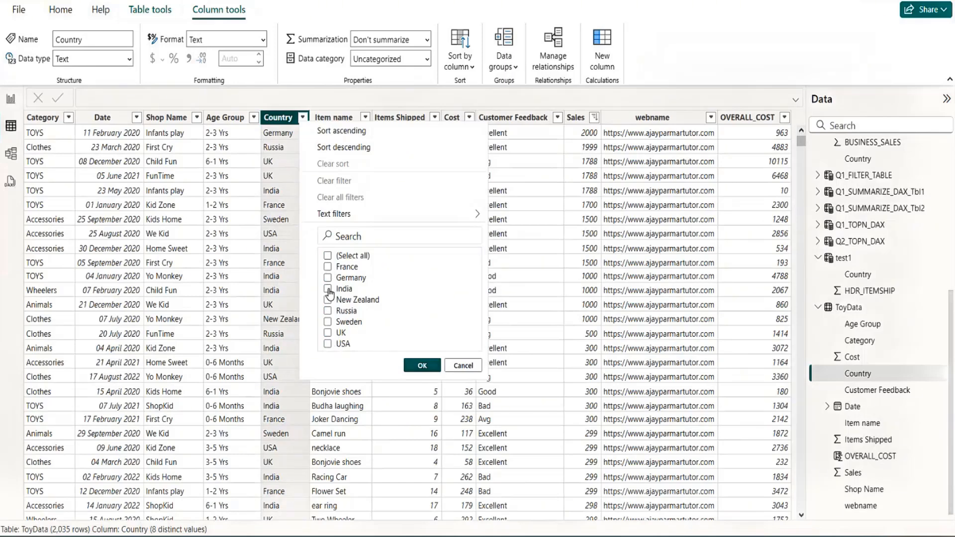
{"action": "left_click", "coordinate": [423, 366]}
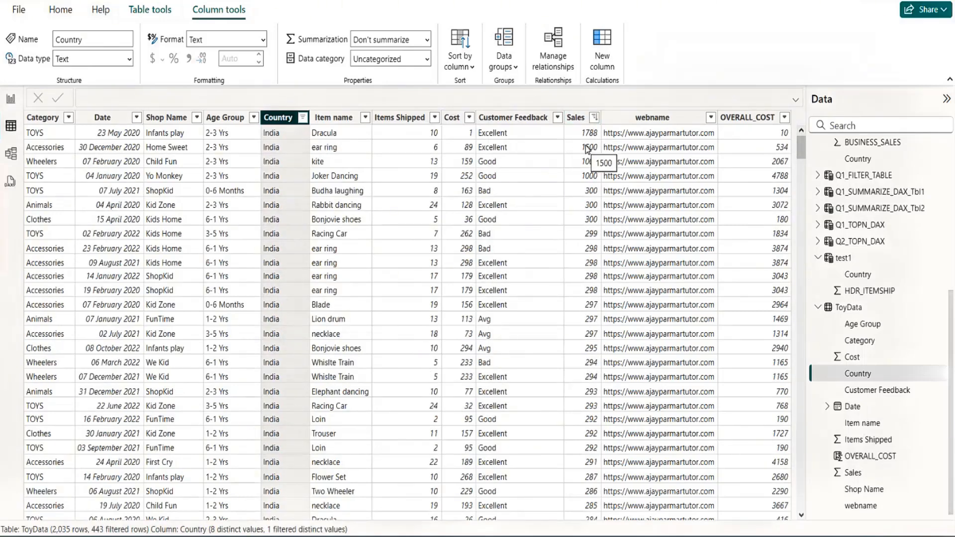
Step: Sort the India rows of ToyData by Cost in descending order
{"action": "left_click", "coordinate": [467, 119]}
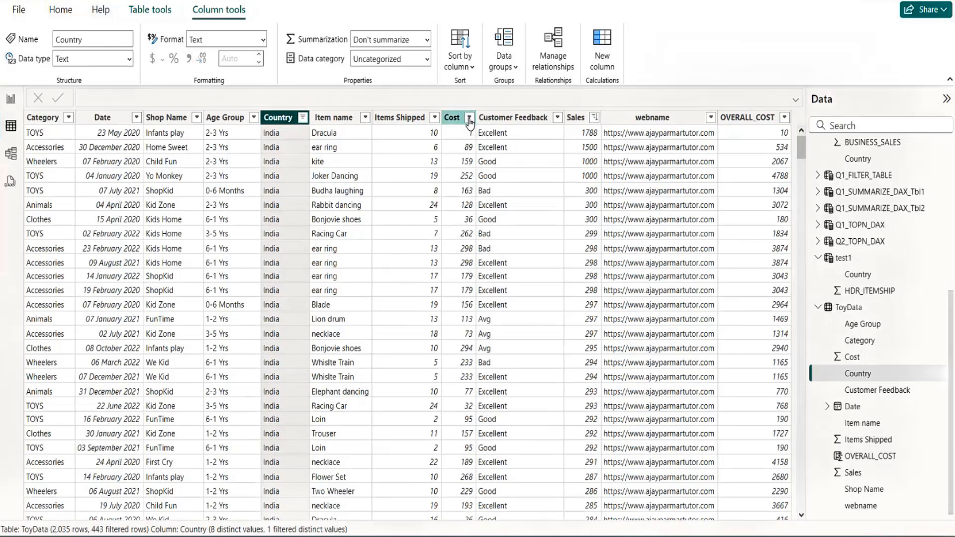
{"action": "left_click", "coordinate": [469, 119]}
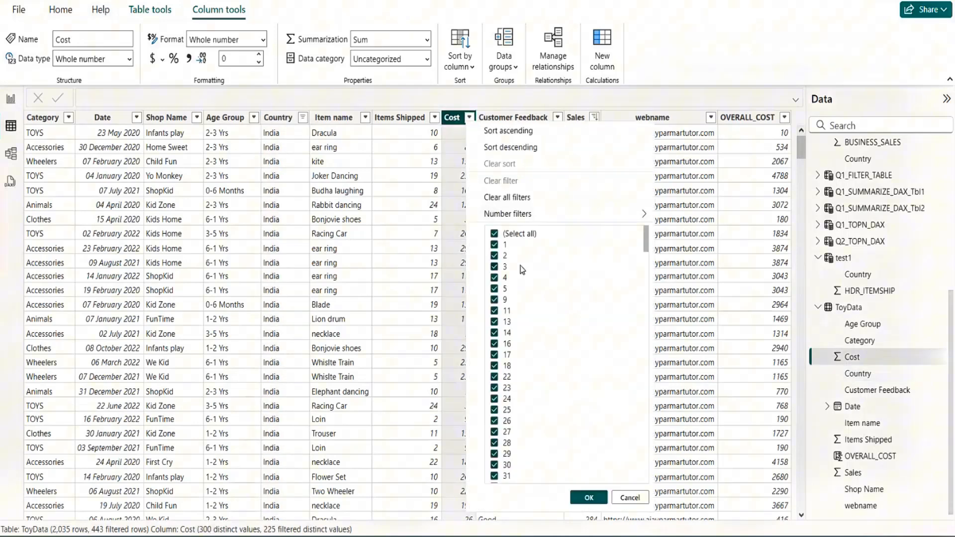
{"action": "left_click", "coordinate": [510, 147]}
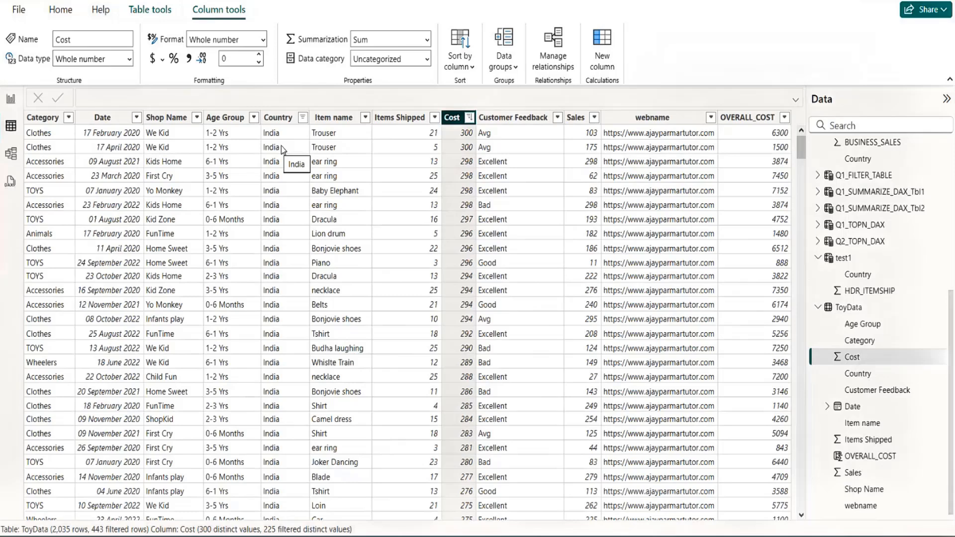
Step: Search the report's fields for topn, show the Q3_TOPN_DAX formula, and add that measure to the Q4_SUMX_DAX country table
{"action": "left_click", "coordinate": [11, 101]}
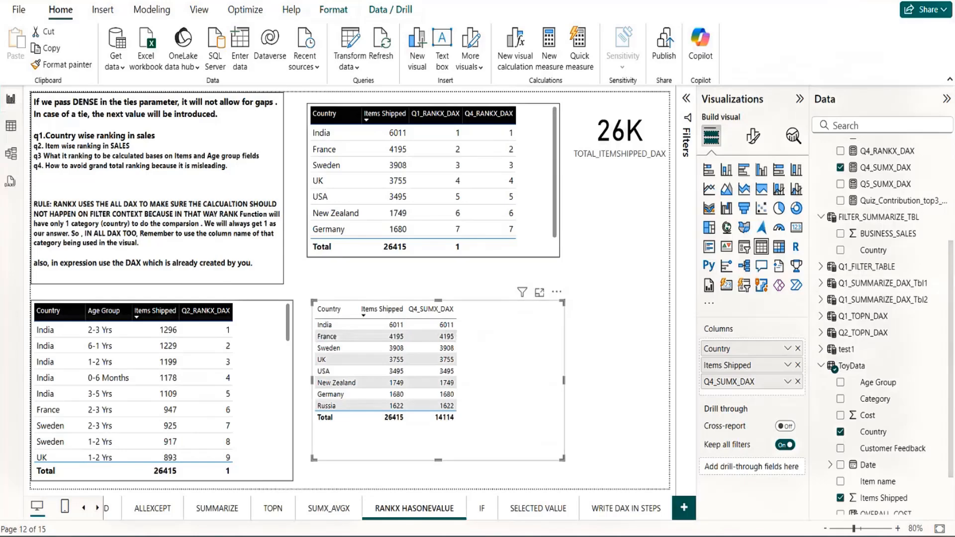
{"action": "scroll", "coordinate": [951, 299], "scroll_direction": "up", "scroll_amount": 5}
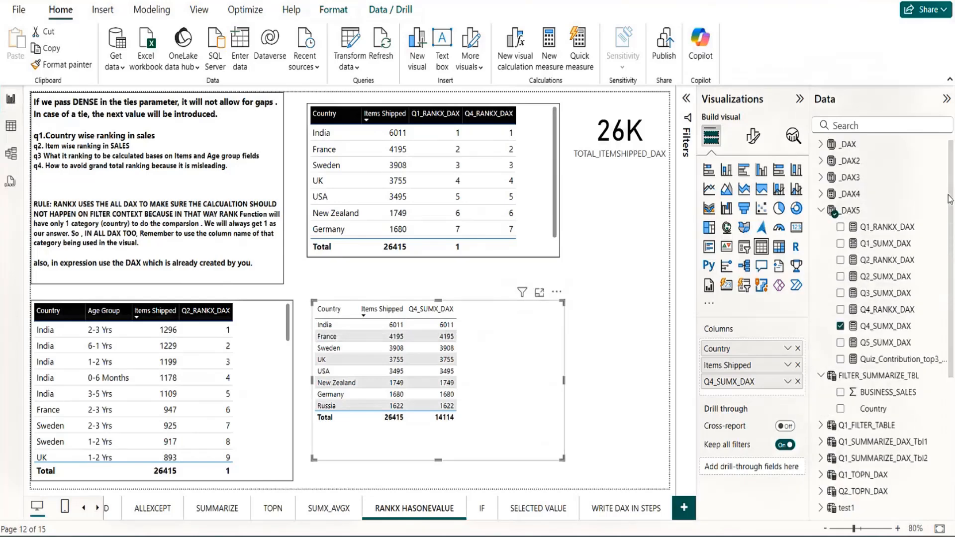
{"action": "left_click", "coordinate": [845, 124]}
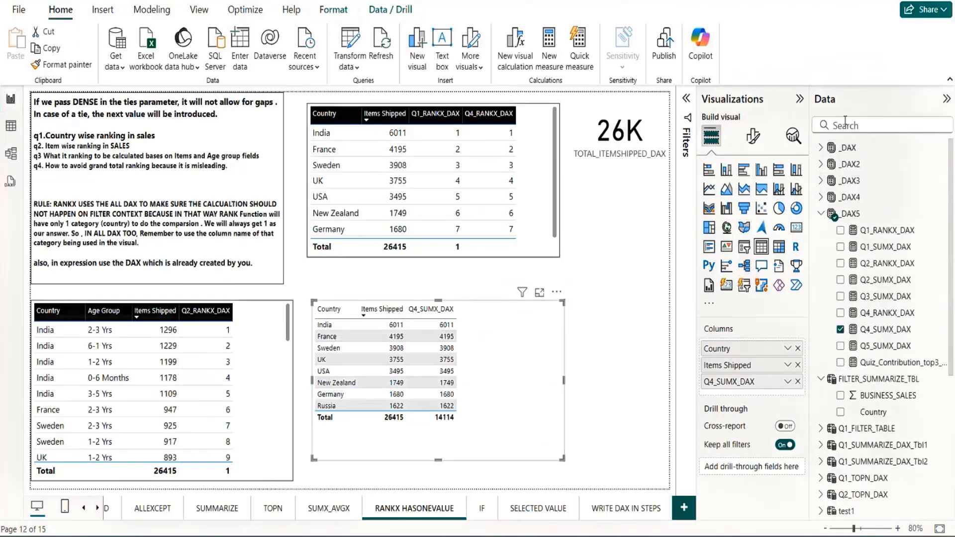
{"action": "type", "text": "topn"}
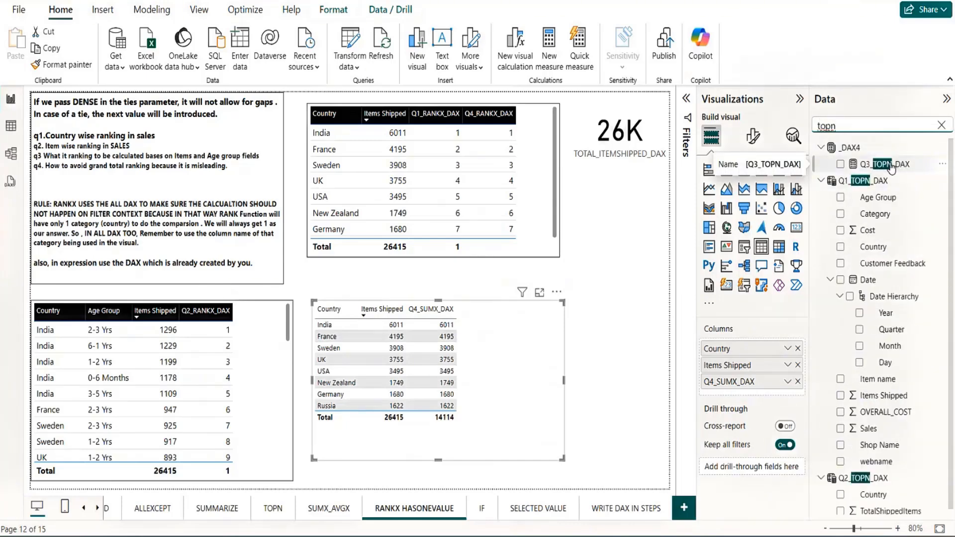
{"action": "left_click", "coordinate": [881, 165]}
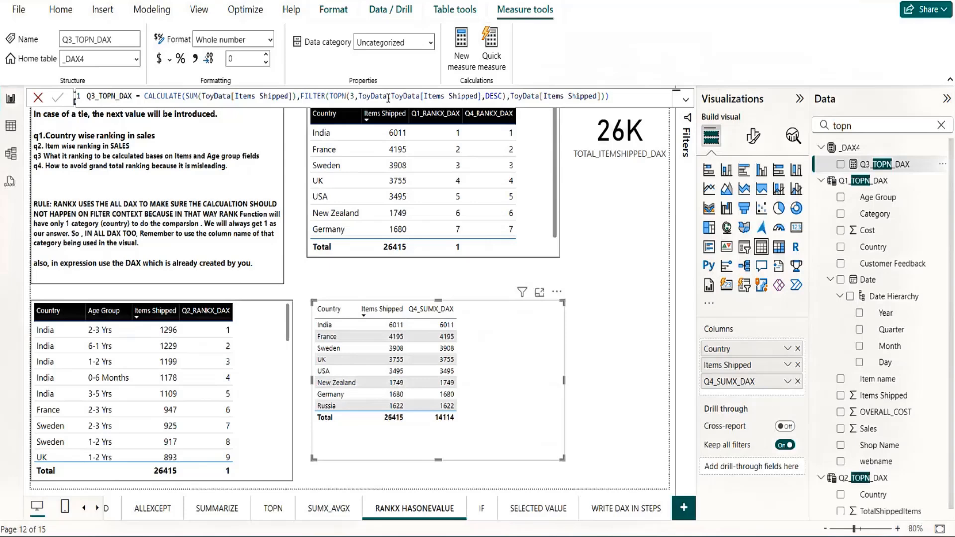
{"action": "left_click_drag", "start_coordinate": [883, 165], "coordinate": [536, 361]}
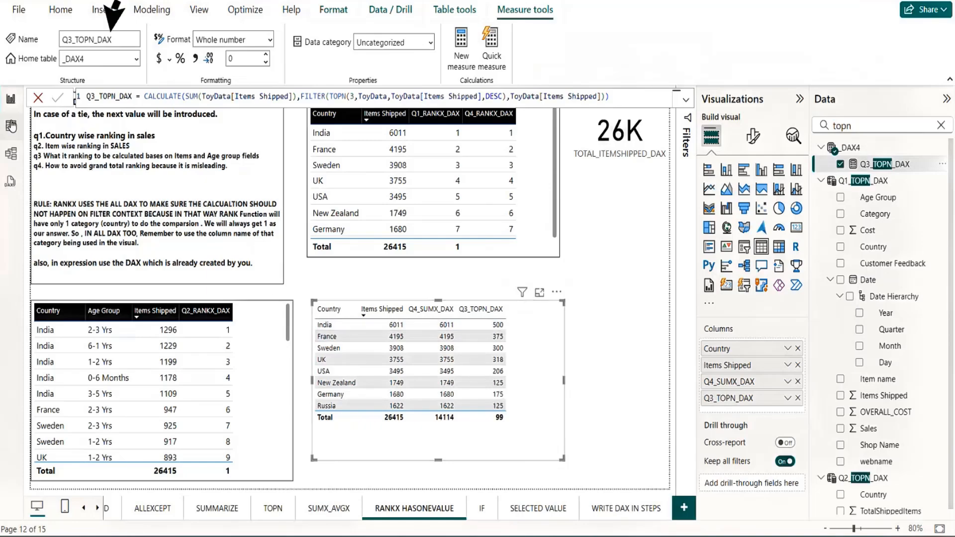
Step: Check the Items Shipped column of ToyData in Table view, and switch to its header in ToyShop.xlsx in Excel
{"action": "left_click", "coordinate": [10, 127]}
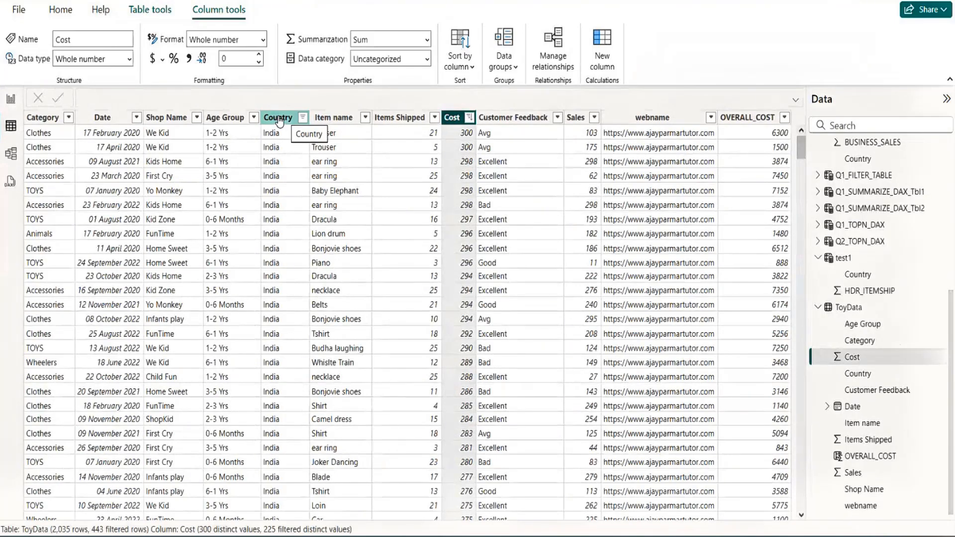
{"action": "left_click", "coordinate": [406, 117]}
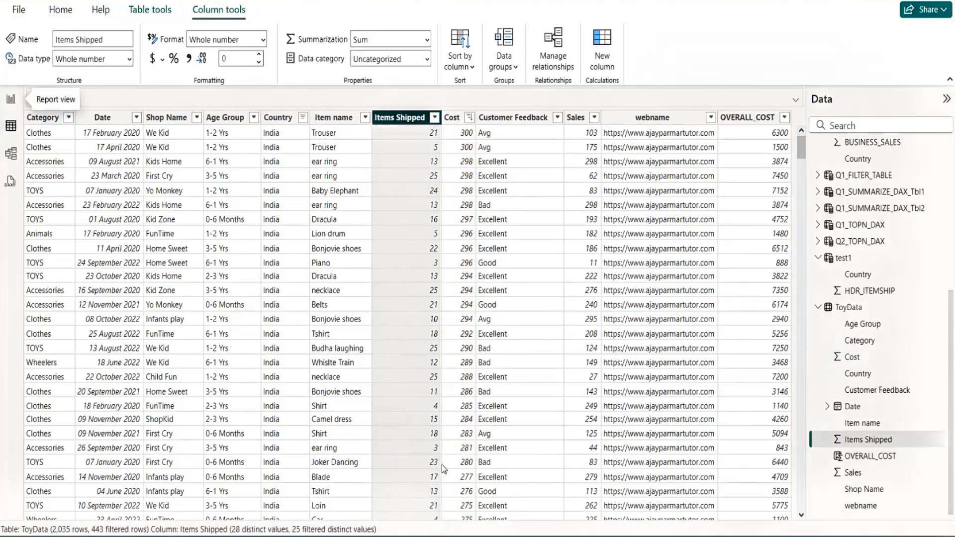
{"action": "mouse_move", "coordinate": [629, 536]}
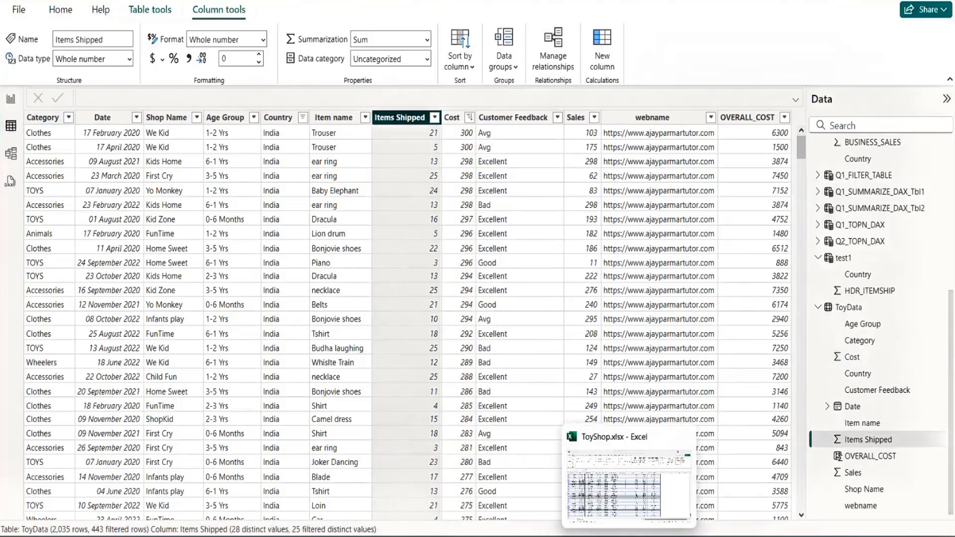
{"action": "left_click", "coordinate": [605, 491]}
{"action": "key", "text": "ctrl+Up"}
{"action": "key", "text": "Right"}
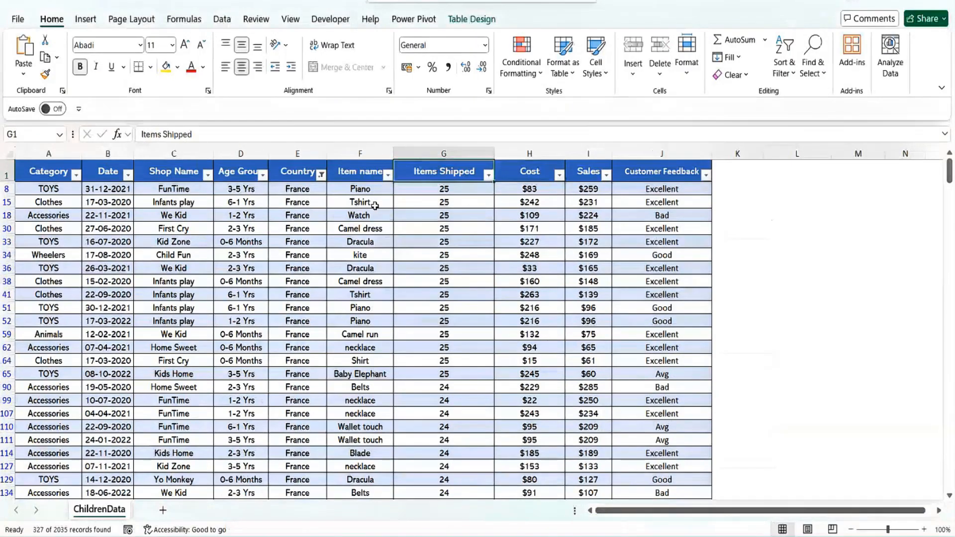
Step: Change the Country filter of the ChildrenData sheet from France to India only
{"action": "key", "text": "Left"}
{"action": "key", "text": "Left"}
{"action": "key", "text": "Left"}
{"action": "key", "text": "Right"}
{"action": "key", "text": "alt+Down"}
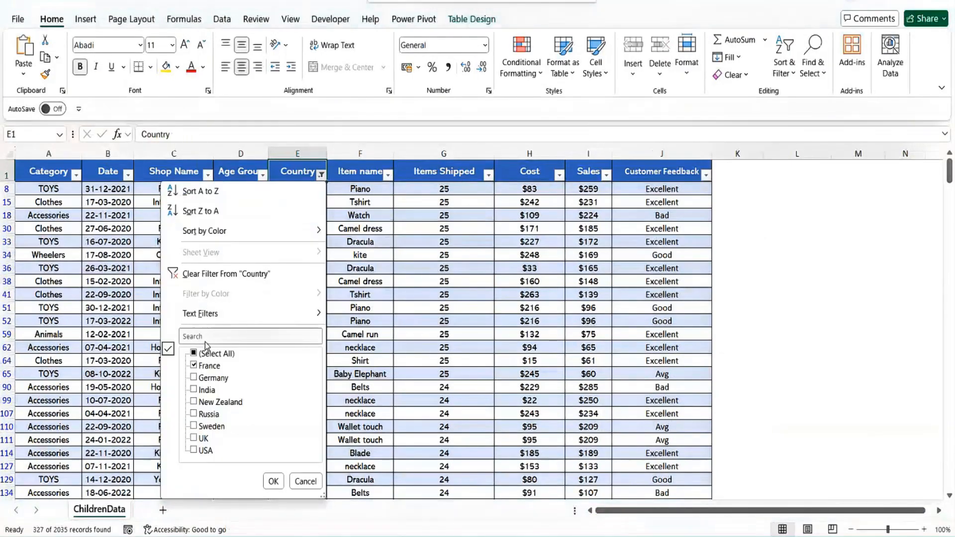
{"action": "left_click", "coordinate": [194, 367]}
{"action": "key", "text": "Down"}
{"action": "key", "text": "Down"}
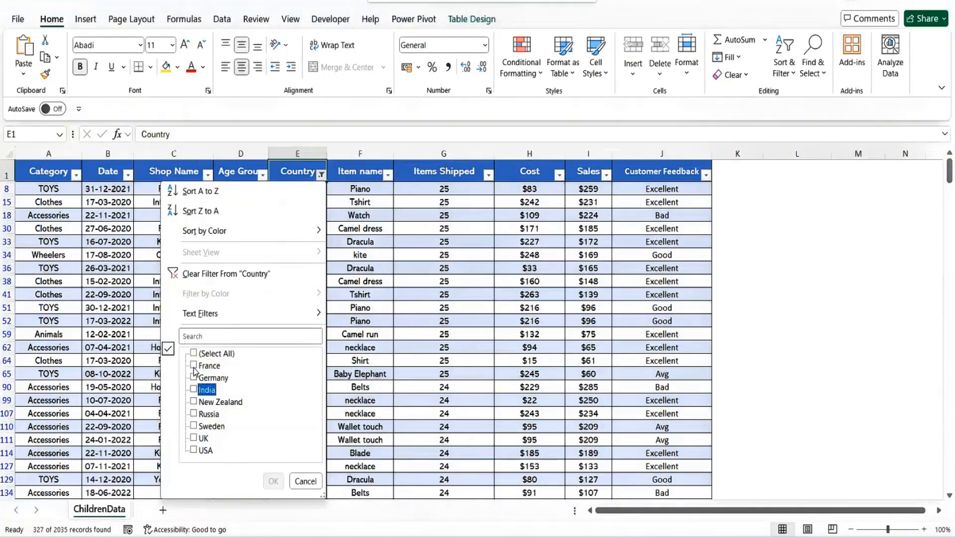
{"action": "key", "text": "space"}
{"action": "key", "text": "Return"}
Step: Review the filter values of the Items Shipped column and sort it from largest to smallest
{"action": "key", "text": "Right"}
{"action": "key", "text": "Right"}
{"action": "key", "text": "Right"}
{"action": "key", "text": "Left"}
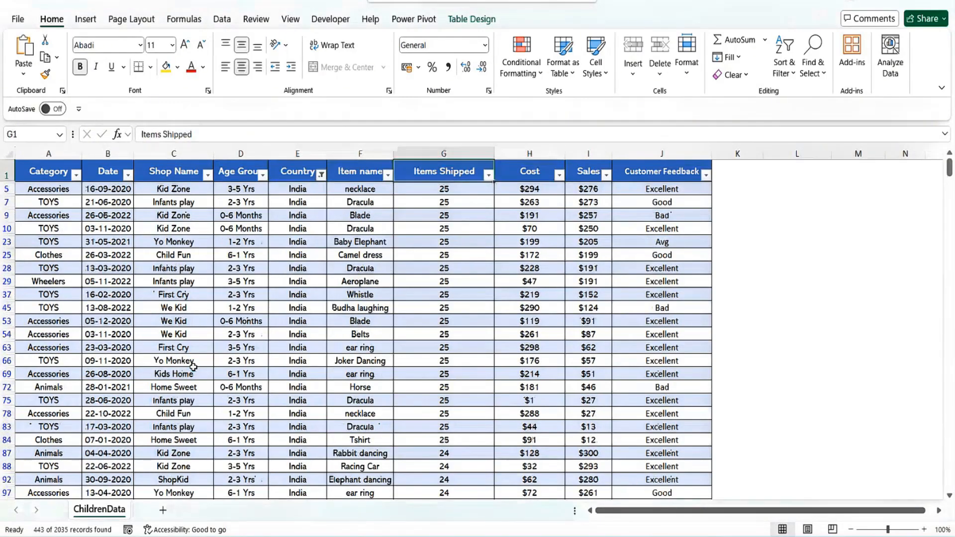
{"action": "left_click", "coordinate": [489, 176]}
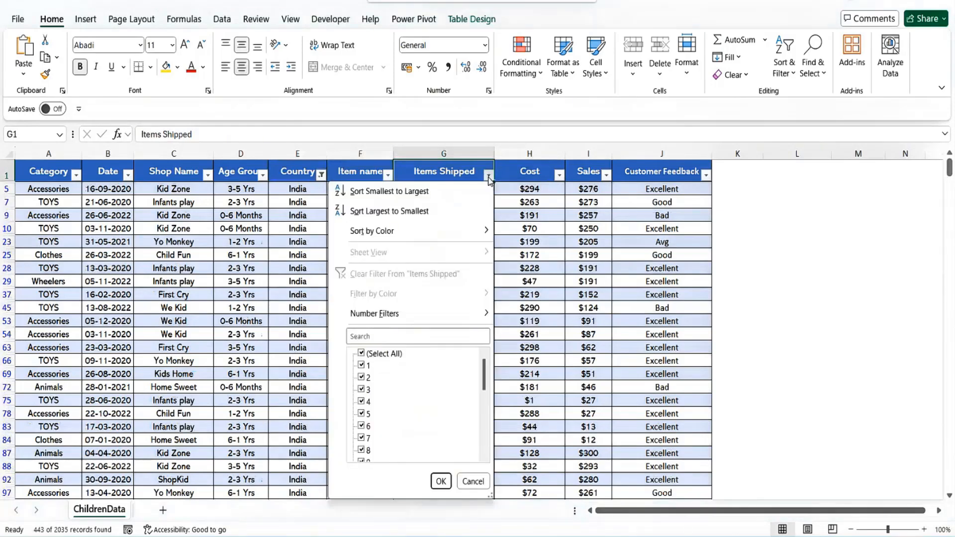
{"action": "left_click_drag", "start_coordinate": [484, 377], "coordinate": [484, 472]}
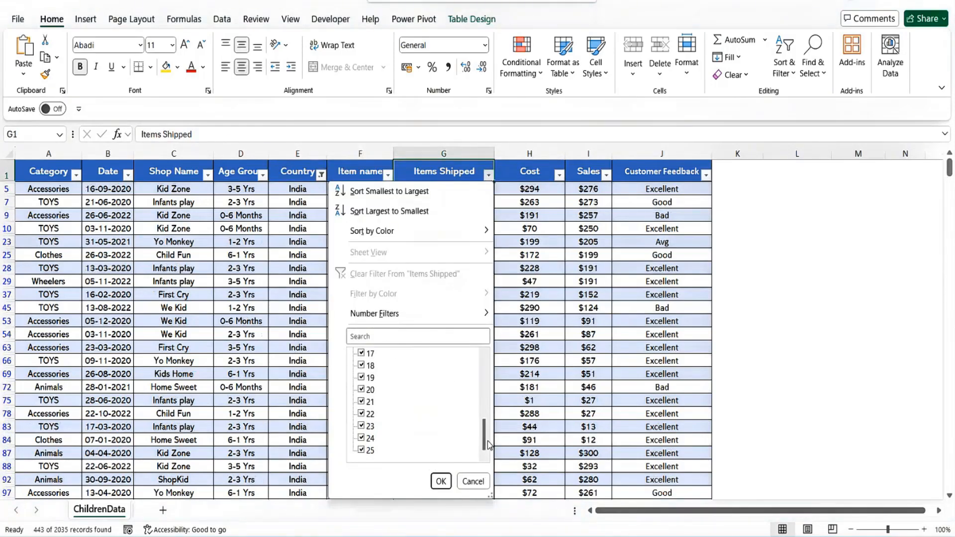
{"action": "left_click_drag", "start_coordinate": [485, 440], "coordinate": [486, 337]}
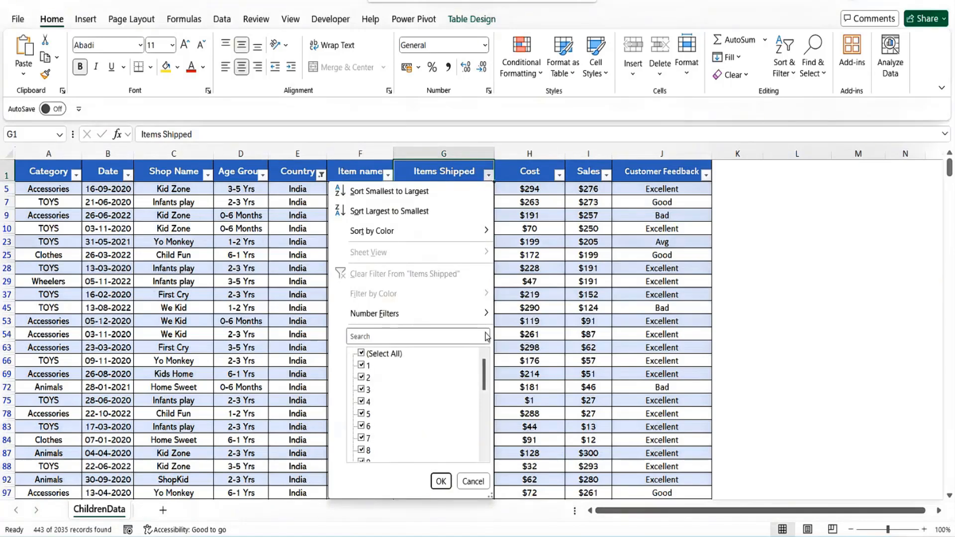
{"action": "mouse_move", "coordinate": [419, 319]}
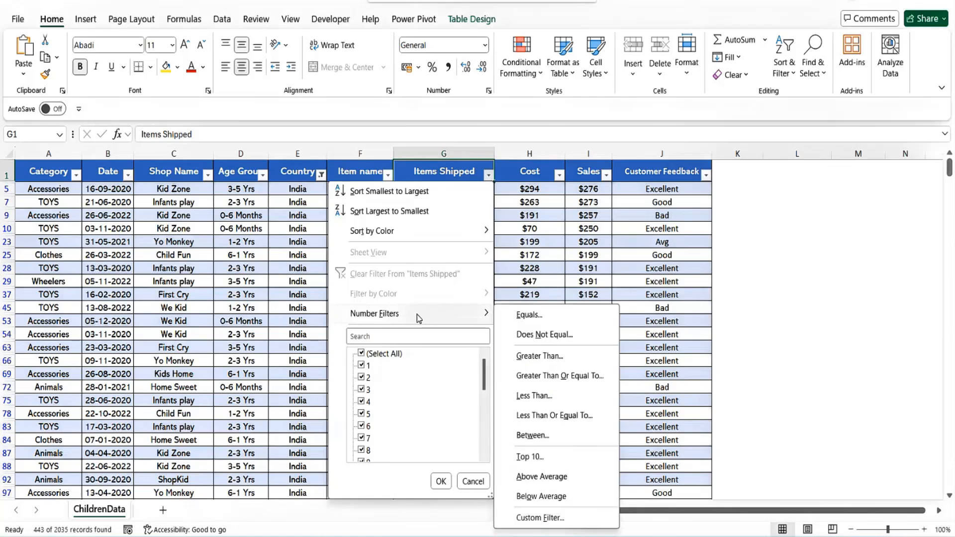
{"action": "left_click", "coordinate": [383, 210]}
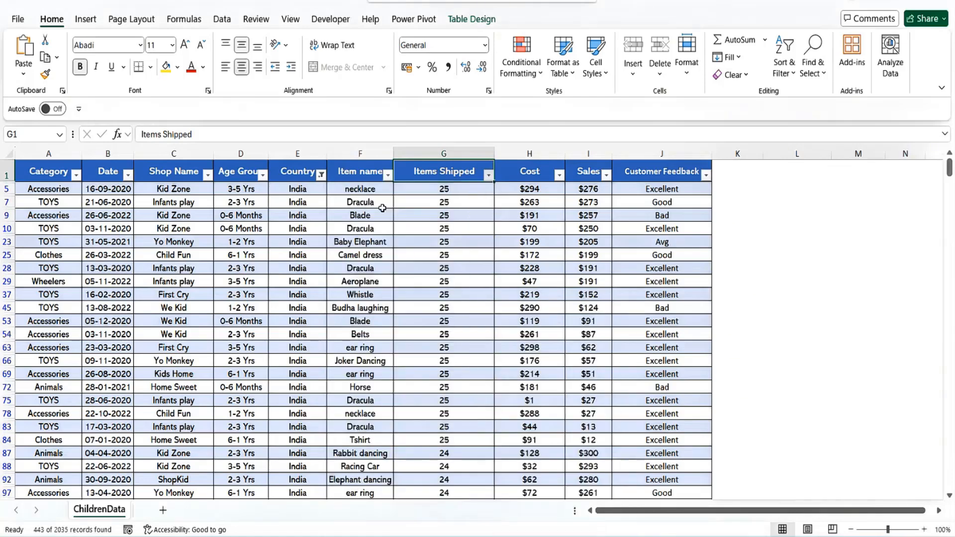
Step: Select all India cells in Items Shipped with the value 25, from row 5 to row 84, to read their sum
{"action": "left_click", "coordinate": [458, 191]}
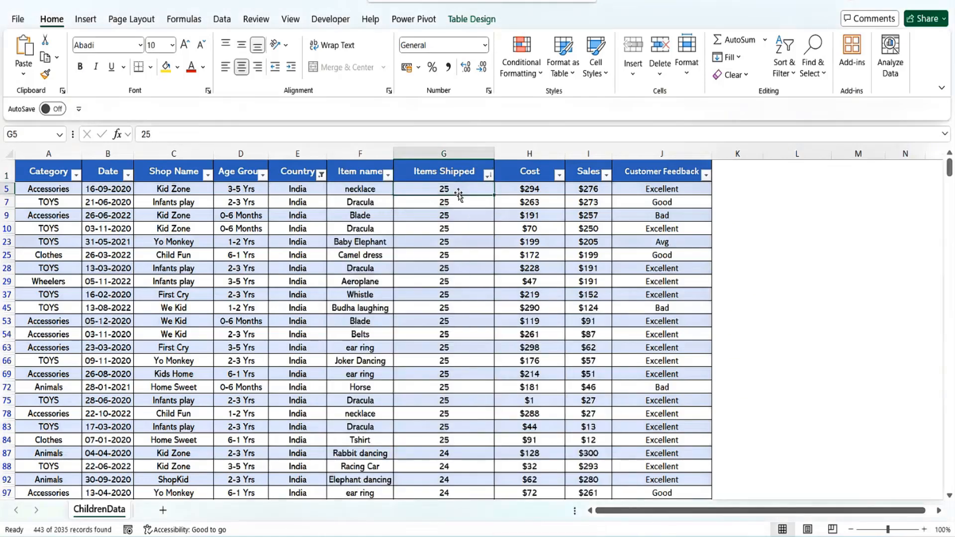
{"action": "key", "text": "shift+Down"}
{"action": "key", "text": "shift+Down"}
{"action": "key", "text": "shift+Down"}
{"action": "key", "text": "shift+Down"}
{"action": "key", "text": "shift+Down"}
{"action": "key", "text": "shift+Down"}
{"action": "key", "text": "shift+Down"}
{"action": "key", "text": "shift+Down"}
{"action": "key", "text": "shift+Down"}
{"action": "key", "text": "shift+Down"}
{"action": "key", "text": "shift+Down"}
{"action": "key", "text": "shift+Down"}
{"action": "key", "text": "shift+Down"}
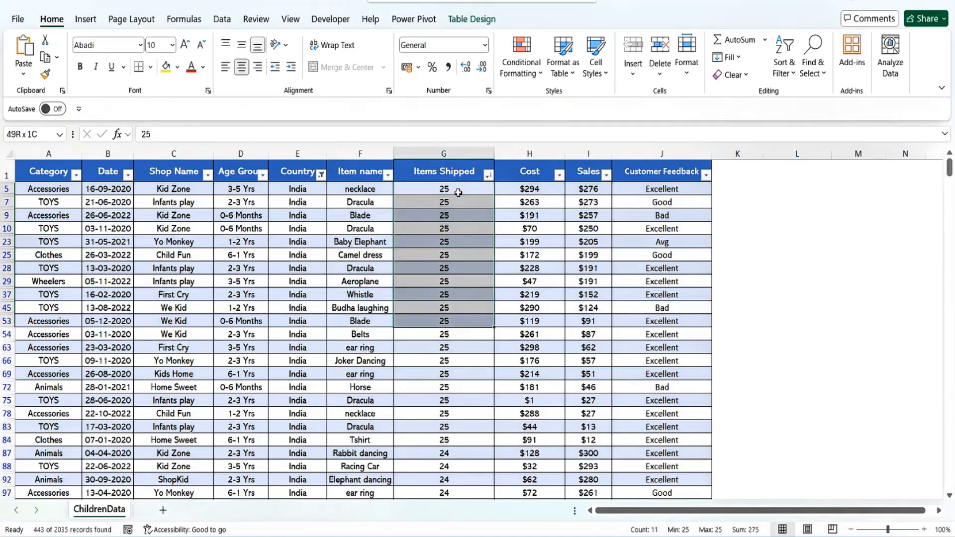
{"action": "key", "text": "shift+Down"}
{"action": "key", "text": "shift+Down"}
{"action": "key", "text": "shift+Down"}
{"action": "key", "text": "shift+Down"}
{"action": "key", "text": "shift+Down"}
{"action": "key", "text": "shift+Down"}
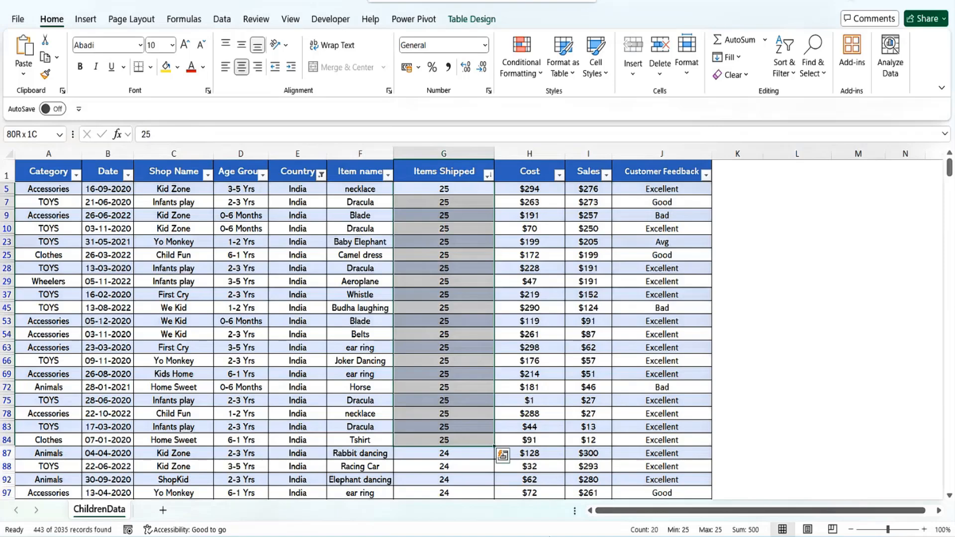
Step: Check India's Q3_TOPN_DAX value in the Power BI report, and fill the selected Items Shipped cells in Excel with yellow
{"action": "mouse_move", "coordinate": [546, 536]}
{"action": "left_click", "coordinate": [514, 499]}
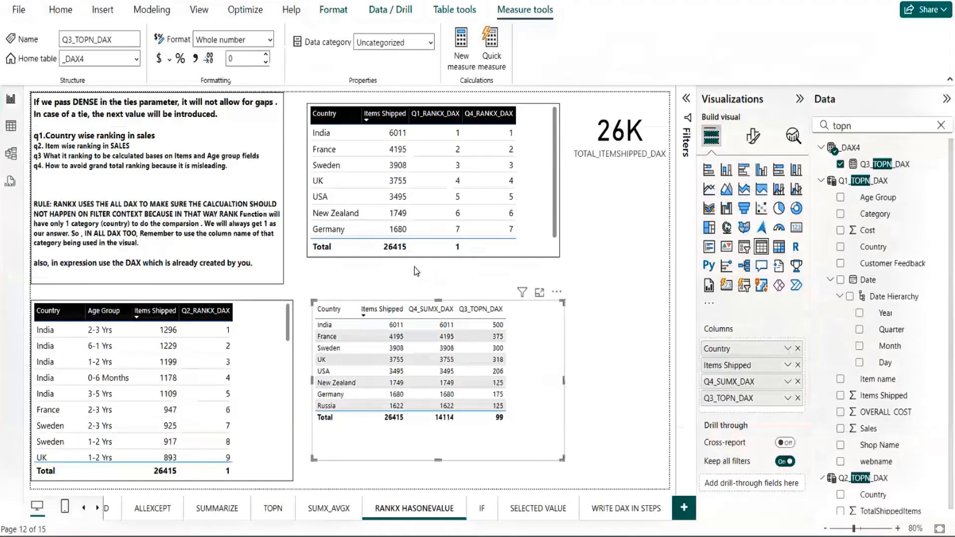
{"action": "left_click", "coordinate": [497, 326]}
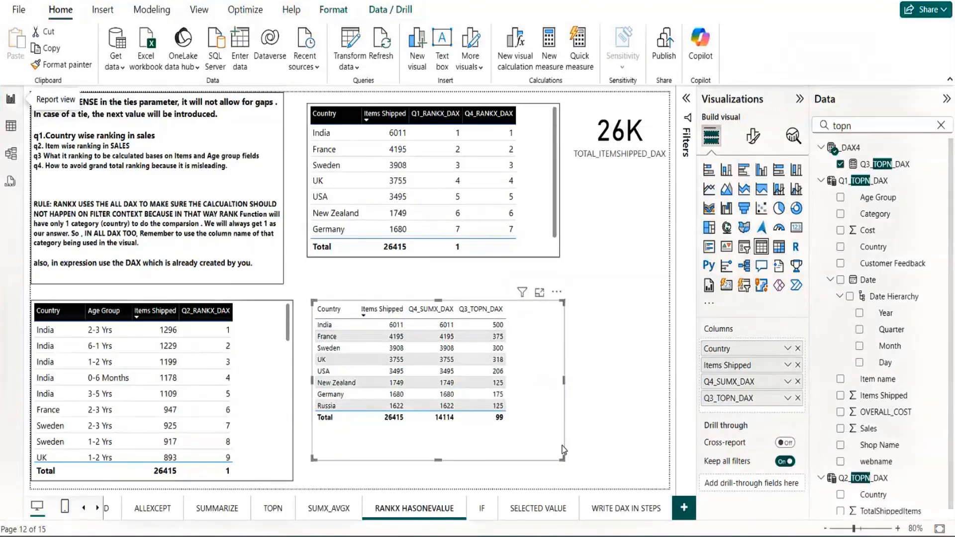
{"action": "left_click", "coordinate": [616, 502]}
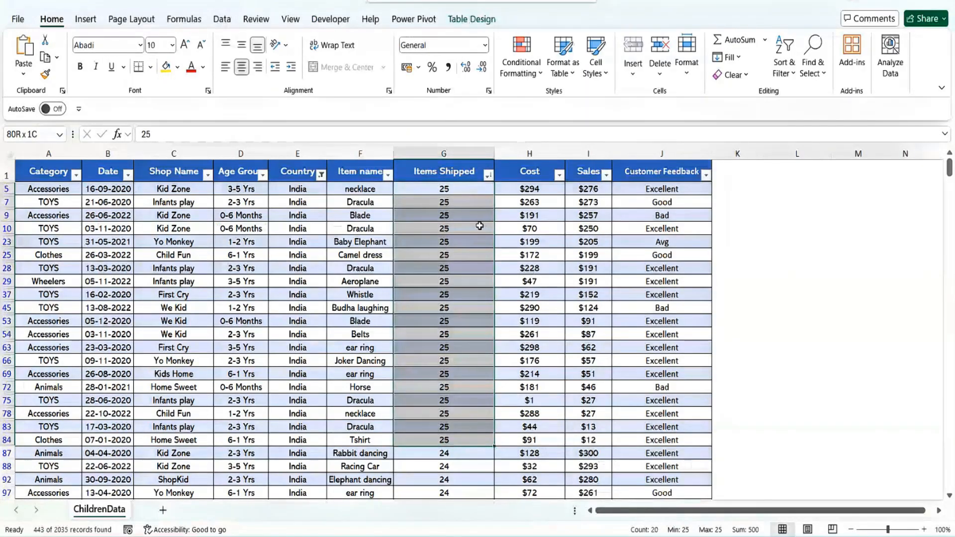
{"action": "left_click", "coordinate": [167, 69]}
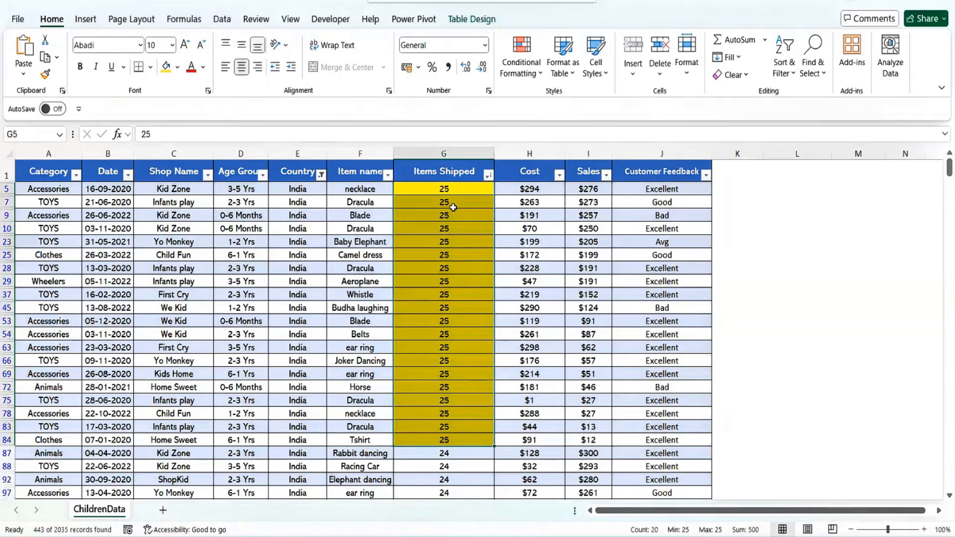
Step: Select the first three highlighted Items Shipped cells, in rows 5, 7 and 9, to read their sum
{"action": "left_click", "coordinate": [452, 185]}
{"action": "key", "text": "shift+Down"}
{"action": "key", "text": "shift+Down"}
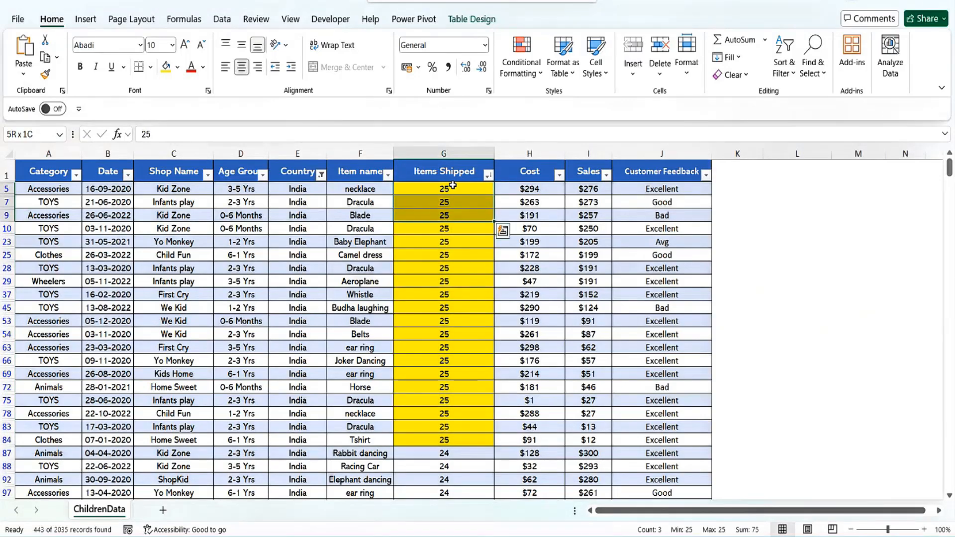
{"action": "left_click", "coordinate": [461, 187]}
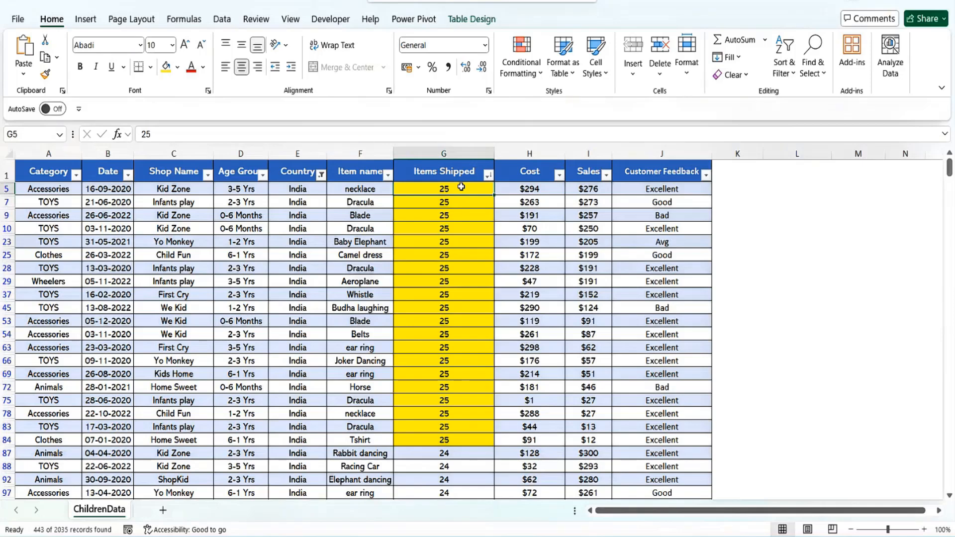
{"action": "key", "text": "shift+Down"}
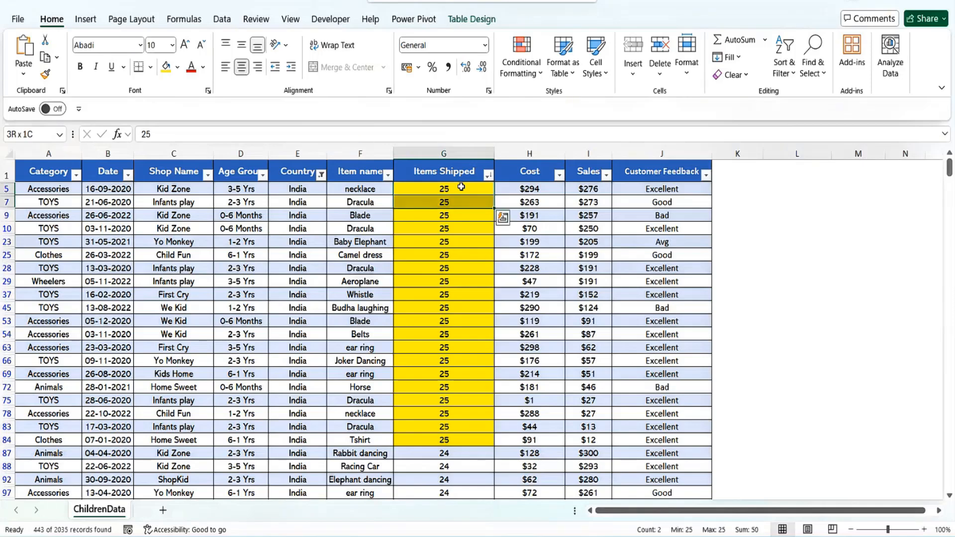
{"action": "key", "text": "shift+Down"}
Step: Select the highlighted Items Shipped cells from row 9 down to row 84 to examine the tied values, and return to cell G5
{"action": "left_click", "coordinate": [460, 218]}
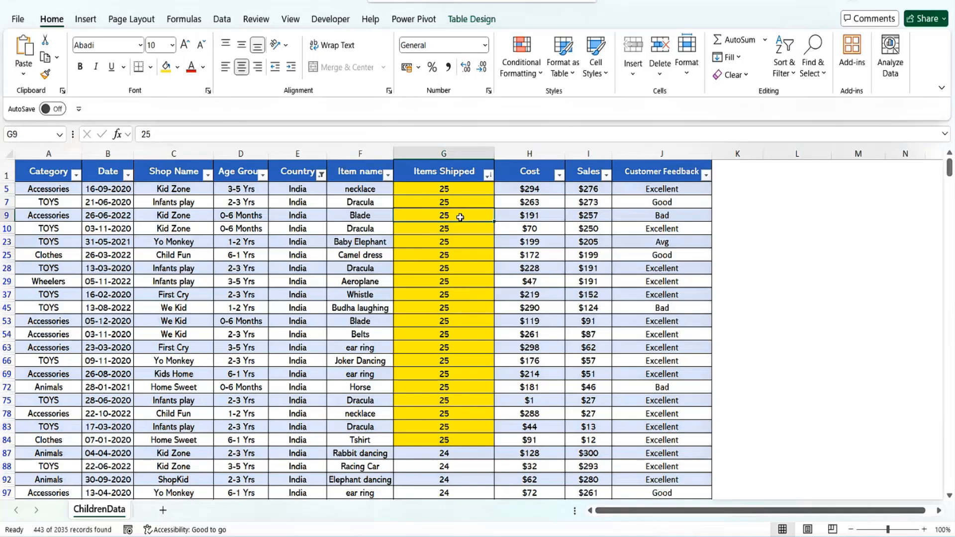
{"action": "key", "text": "shift+Down"}
{"action": "key", "text": "shift+Down"}
{"action": "key", "text": "shift+Down"}
{"action": "key", "text": "shift+Down"}
{"action": "key", "text": "shift+Down"}
{"action": "key", "text": "shift+Down"}
{"action": "key", "text": "shift+Down"}
{"action": "key", "text": "shift+Down"}
{"action": "key", "text": "shift+Down"}
{"action": "key", "text": "shift+Down"}
{"action": "key", "text": "shift+Down"}
{"action": "key", "text": "shift+Down"}
{"action": "key", "text": "shift+Down"}
{"action": "key", "text": "shift+Down"}
{"action": "key", "text": "shift+Down"}
{"action": "key", "text": "shift+Down"}
{"action": "key", "text": "shift+Down"}
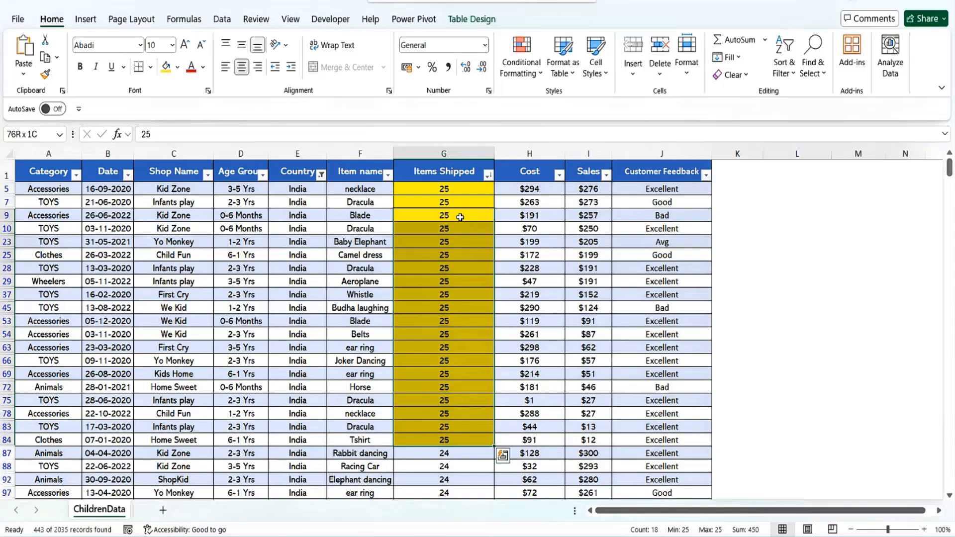
{"action": "left_click", "coordinate": [460, 218]}
{"action": "key", "text": "shift+Down"}
{"action": "key", "text": "shift+Down"}
{"action": "key", "text": "shift+Down"}
{"action": "key", "text": "shift+Down"}
{"action": "key", "text": "shift+Down"}
{"action": "key", "text": "shift+Down"}
{"action": "key", "text": "shift+Down"}
{"action": "key", "text": "shift+Down"}
{"action": "key", "text": "shift+Down"}
{"action": "key", "text": "shift+Down"}
{"action": "key", "text": "shift+Down"}
{"action": "key", "text": "shift+Down"}
{"action": "key", "text": "Up"}
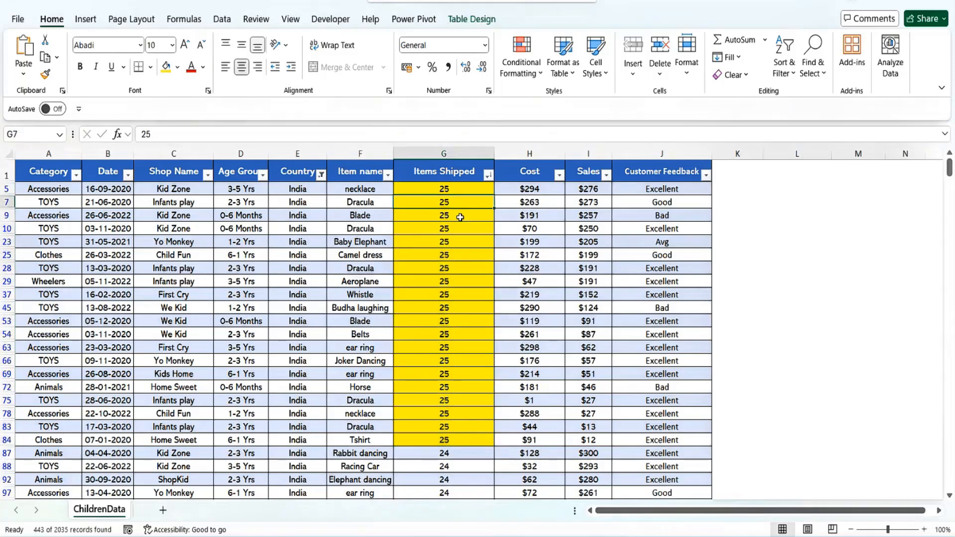
{"action": "key", "text": "Up"}
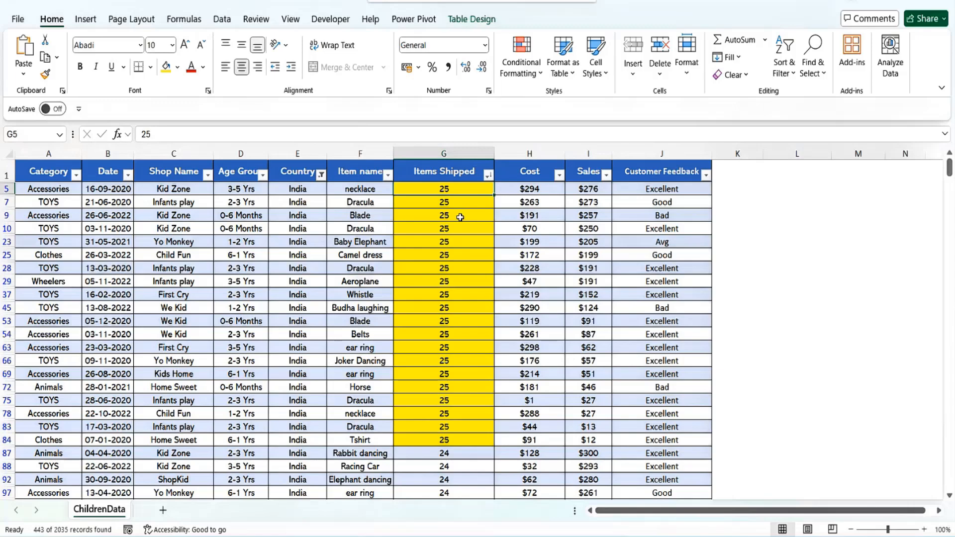
Step: Enter the test values 111, 99 and 88 in Items Shipped cells G5, G7 and G9
{"action": "type", "text": "111"}
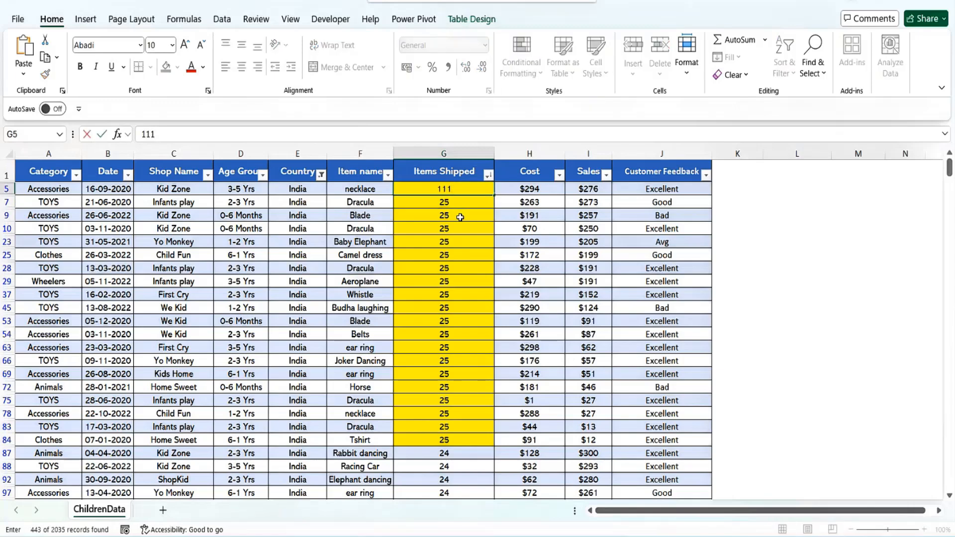
{"action": "key", "text": "Return"}
{"action": "type", "text": "21"}
{"action": "key", "text": "Return"}
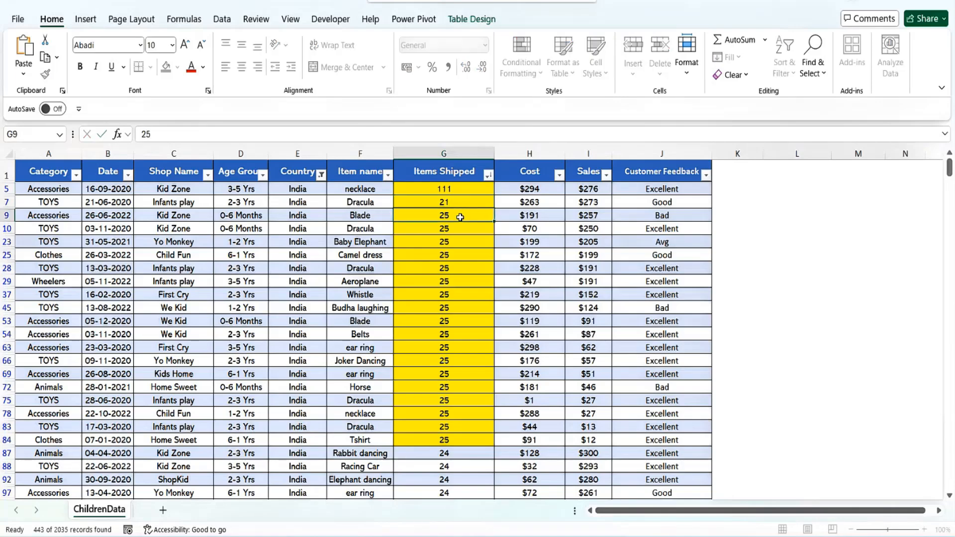
{"action": "type", "text": "2"}
{"action": "key", "text": "Up"}
{"action": "type", "text": "11"}
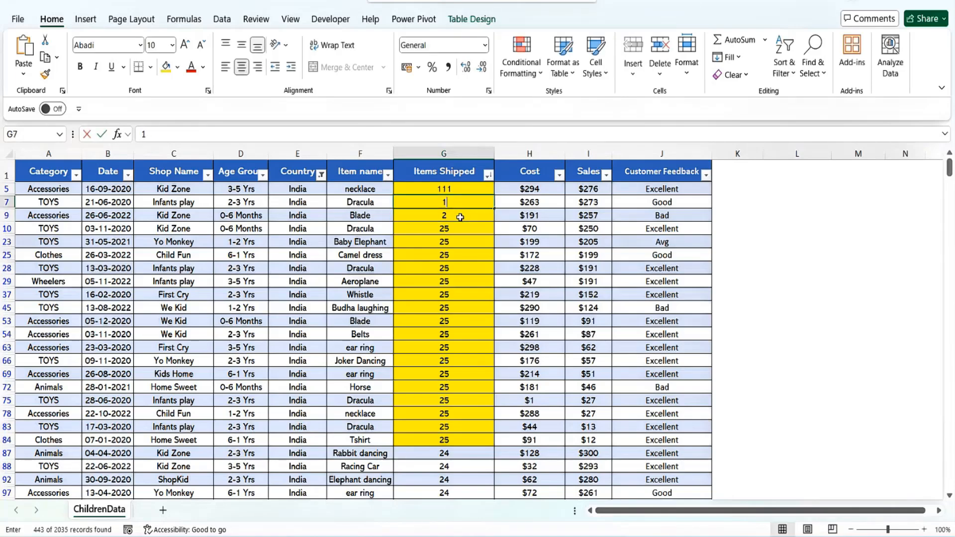
{"action": "key", "text": "BackSpace"}
{"action": "key", "text": "BackSpace"}
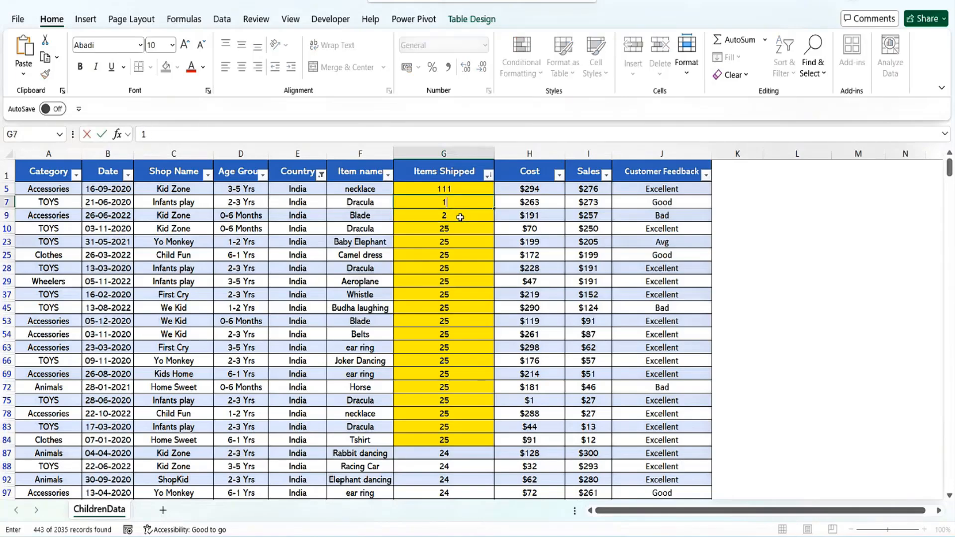
{"action": "type", "text": "99"}
{"action": "key", "text": "Return"}
{"action": "type", "text": "88"}
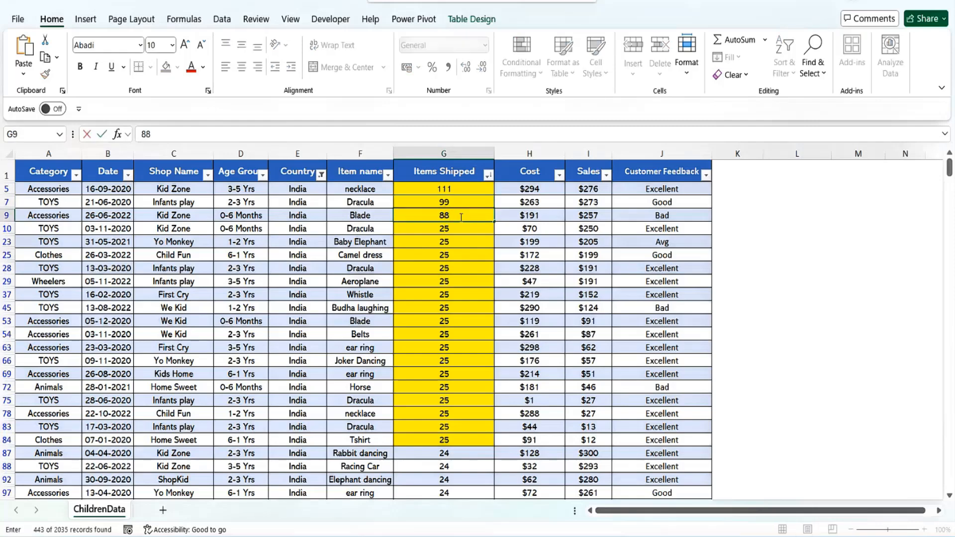
{"action": "left_click", "coordinate": [458, 252]}
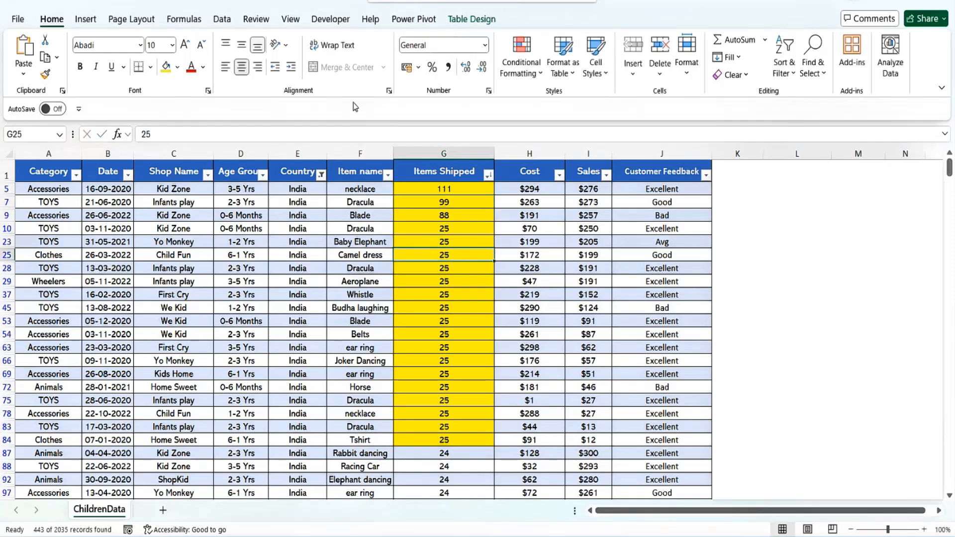
Step: Select the three test values in Items Shipped to read their sum
{"action": "left_click", "coordinate": [448, 192]}
{"action": "key", "text": "shift+Down"}
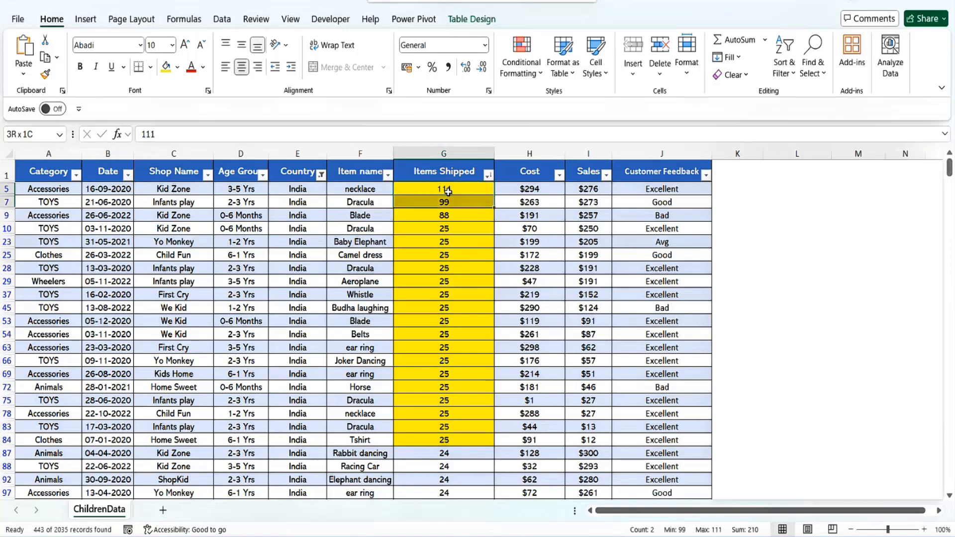
{"action": "key", "text": "shift+Down"}
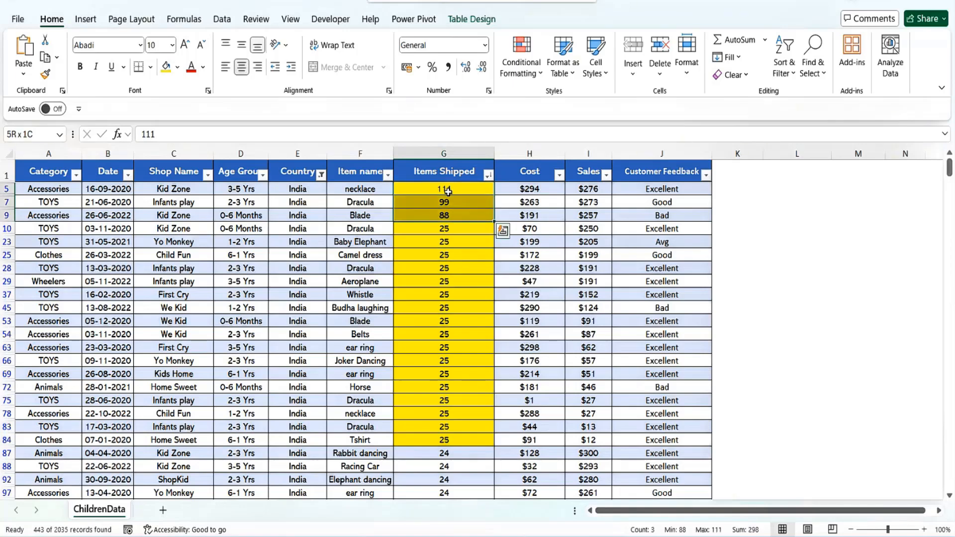
Step: Undo the test entries in cells G5, G7 and G9
{"action": "key", "text": "ctrl+z"}
{"action": "key", "text": "ctrl+z"}
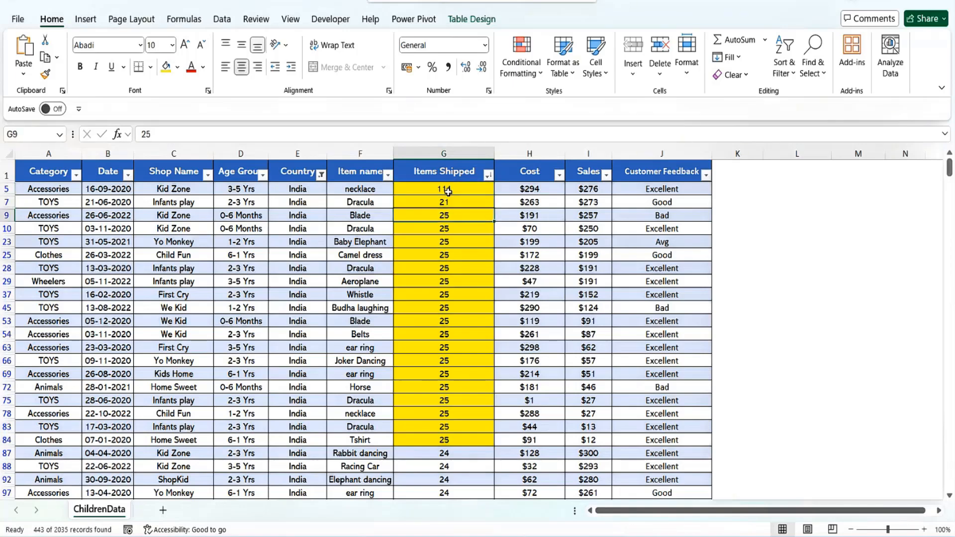
{"action": "key", "text": "ctrl+z"}
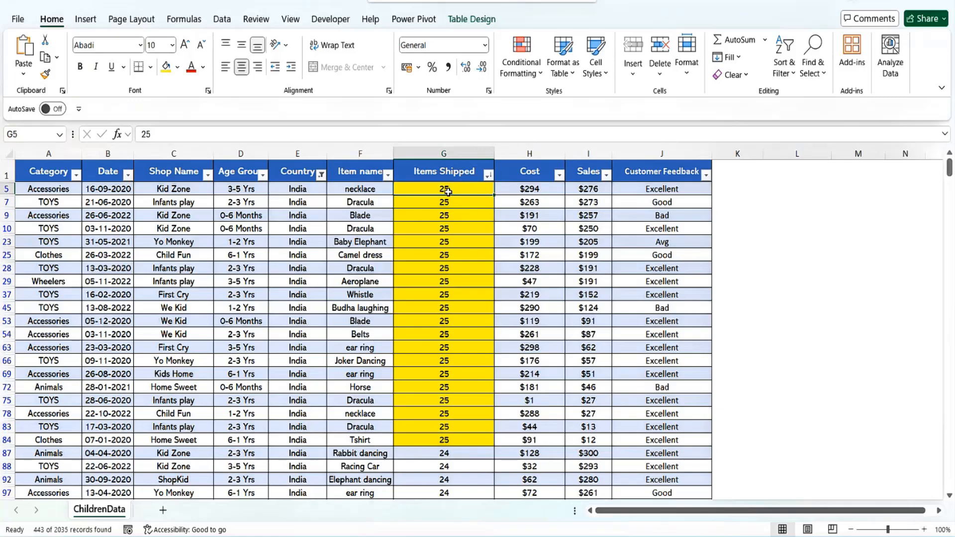
Step: Compare the sum of all highlighted Items Shipped cells in rows 5 to 84 with that of only the first three
{"action": "left_click", "coordinate": [450, 439], "text": "shift"}
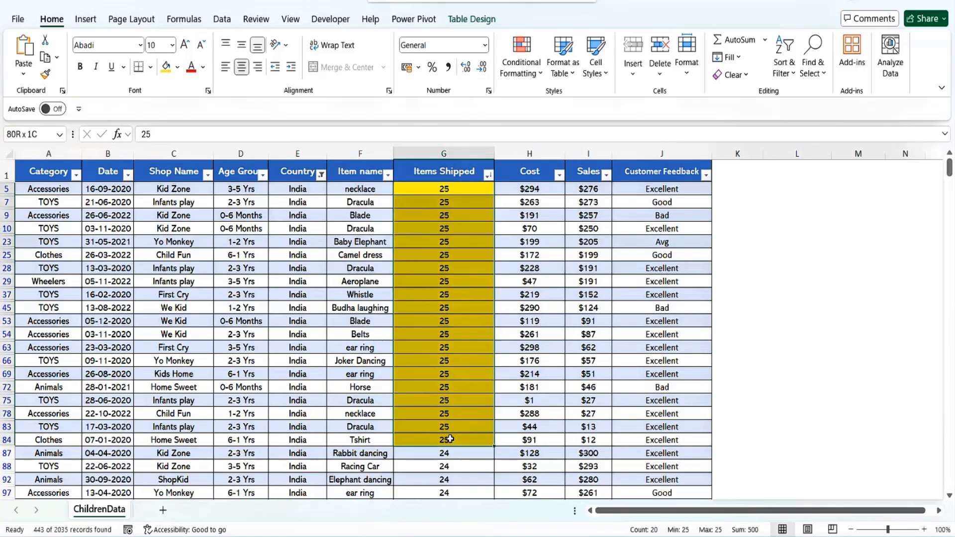
{"action": "left_click", "coordinate": [448, 188]}
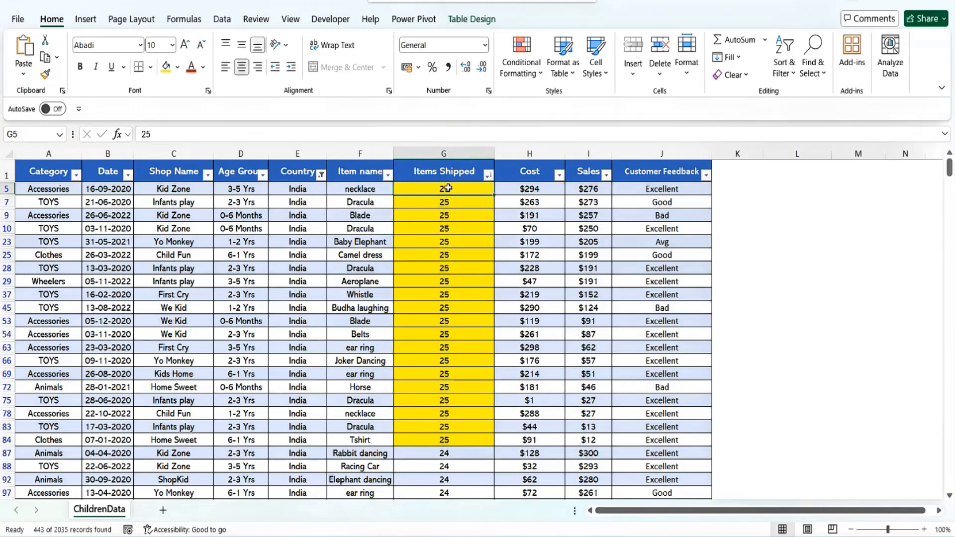
{"action": "key", "text": "shift+Down"}
{"action": "key", "text": "shift+Down"}
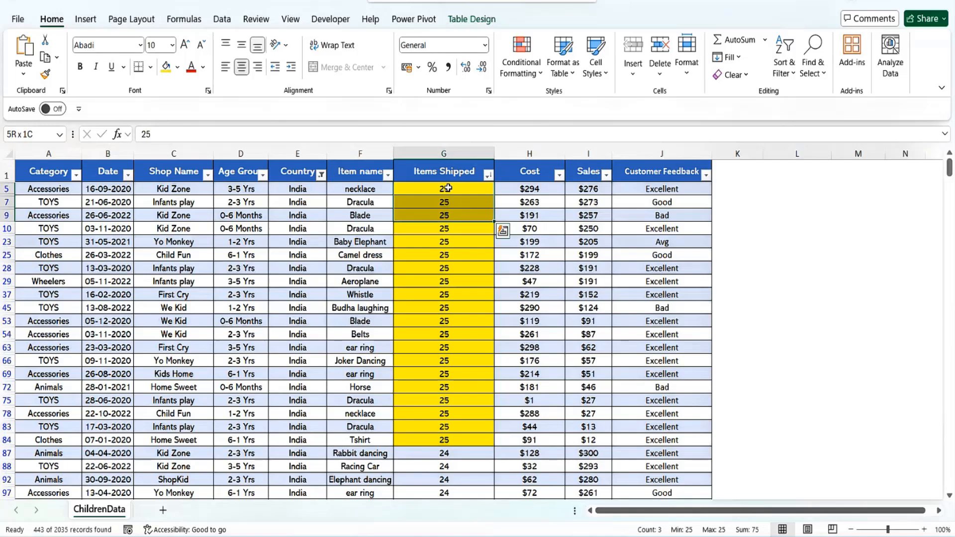
{"action": "key", "text": "shift+Up"}
{"action": "key", "text": "shift+Up"}
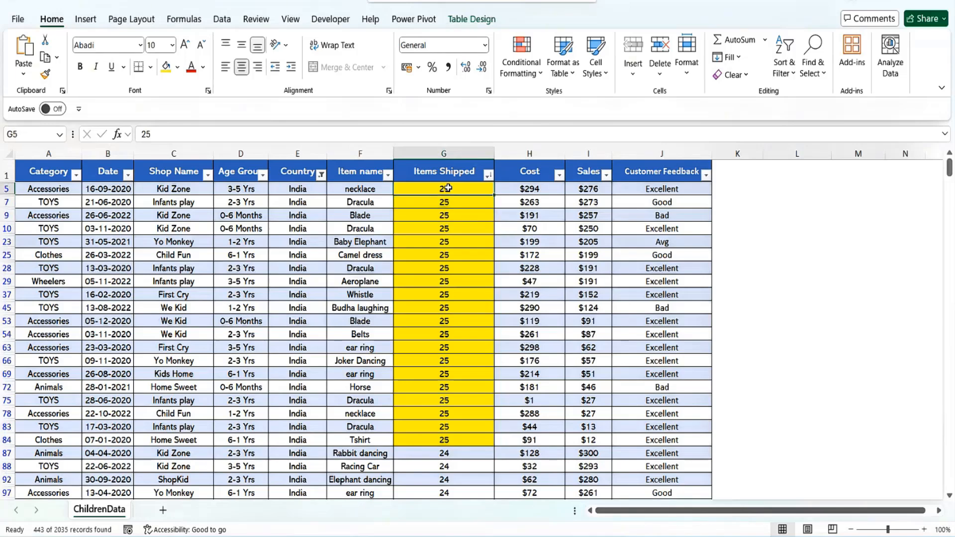
{"action": "key", "text": "Down"}
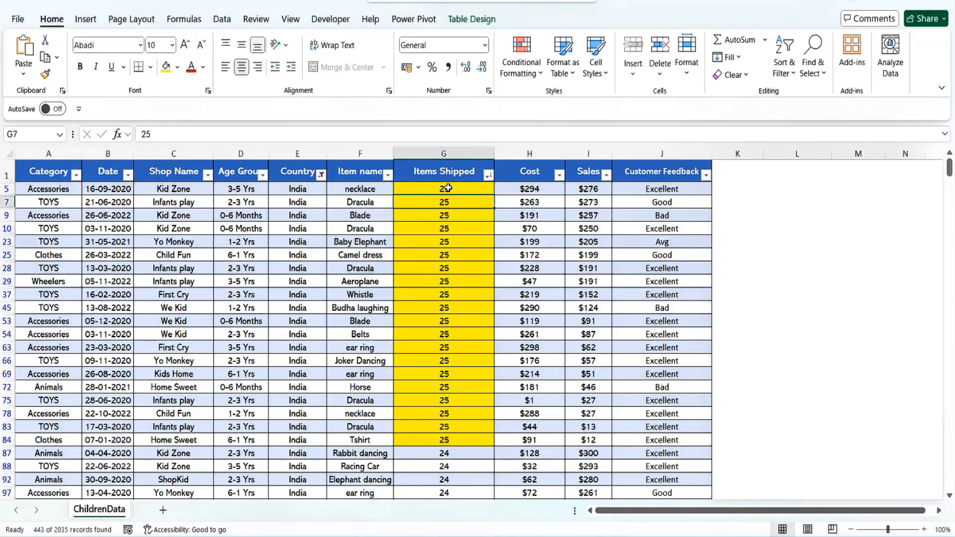
{"action": "left_click", "coordinate": [474, 187]}
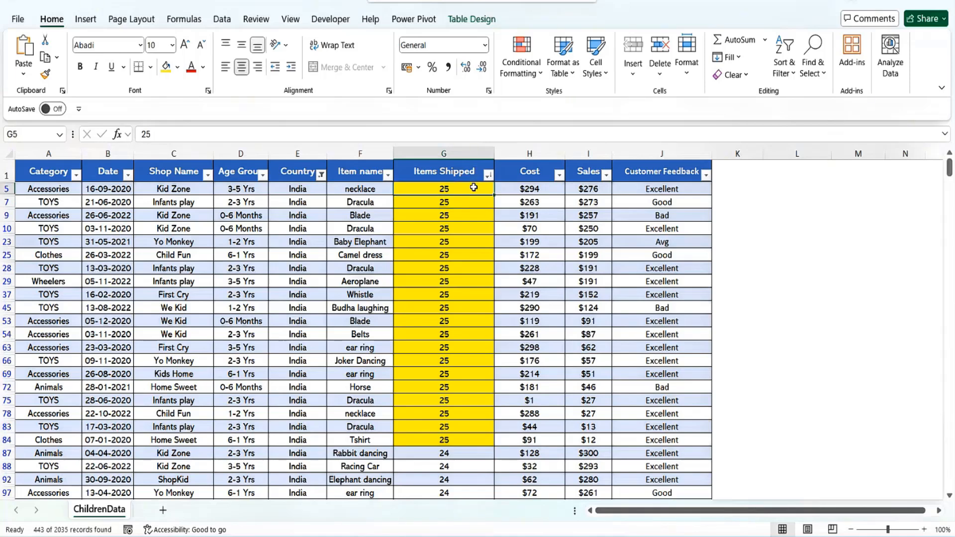
Step: Try to change the sheet's filtering from the empty cell L5 outside the table
{"action": "left_click", "coordinate": [741, 192]}
{"action": "key", "text": "Right"}
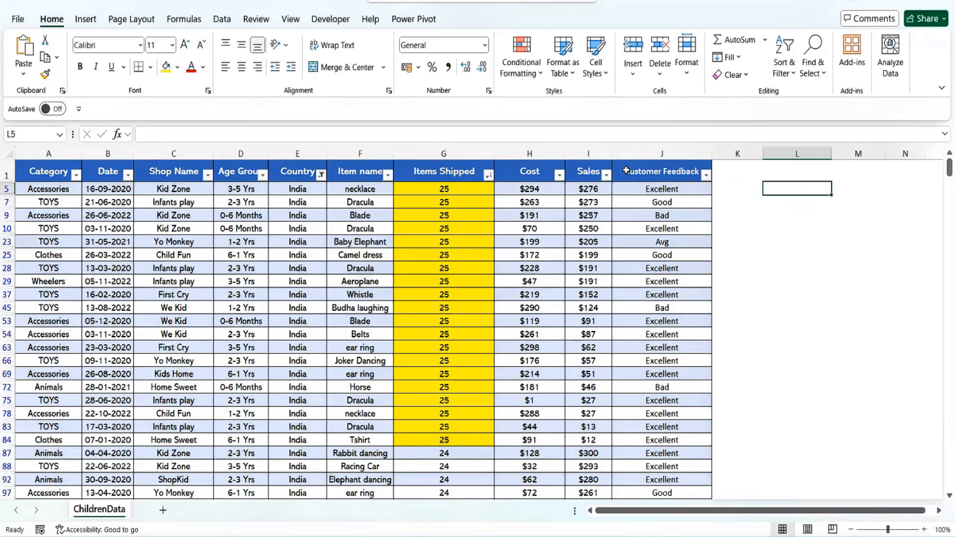
{"action": "key", "text": "alt+d"}
{"action": "key", "text": "f"}
{"action": "key", "text": "f"}
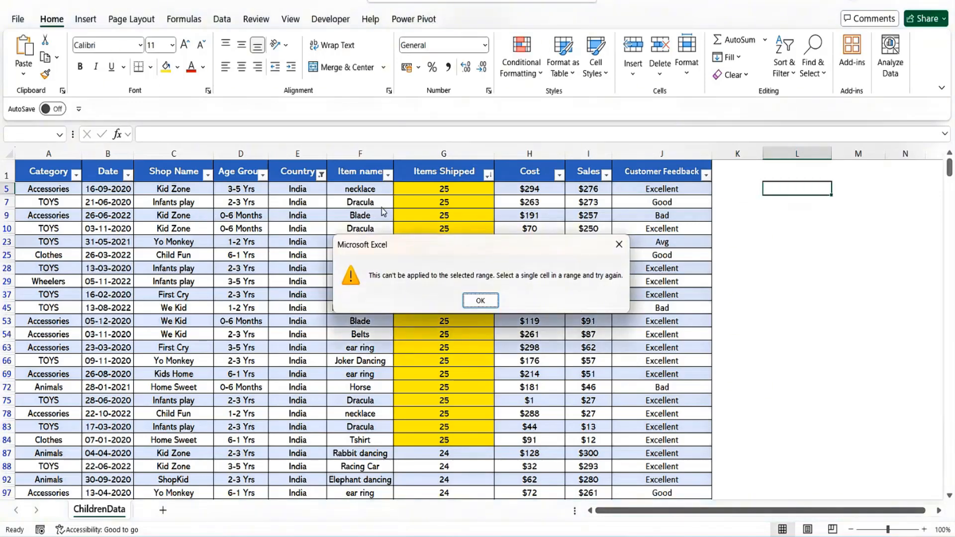
{"action": "left_click", "coordinate": [479, 298]}
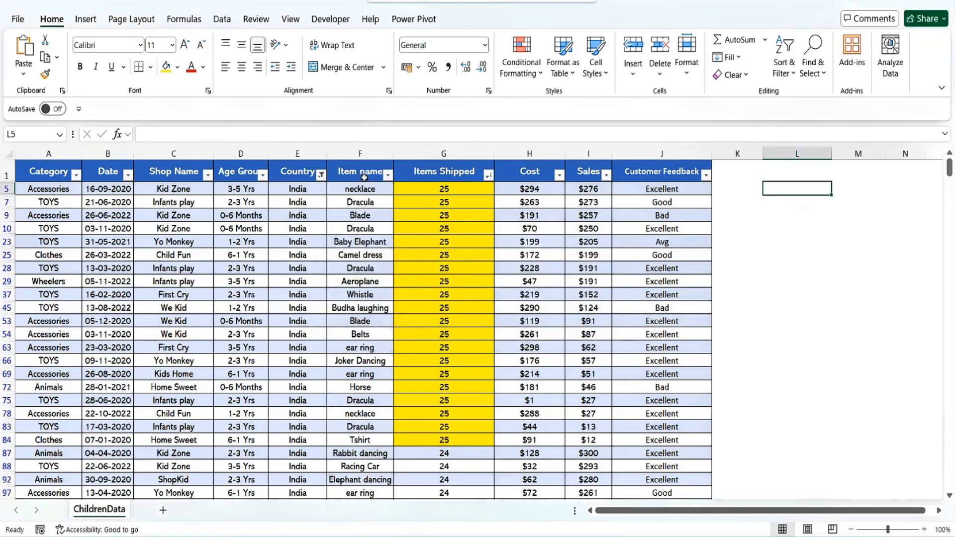
Step: Clear the filter of the ChildrenData table from its Item name header so that all countries are listed
{"action": "left_click", "coordinate": [360, 172]}
{"action": "type", "text": "ff"}
{"action": "key", "text": "Escape"}
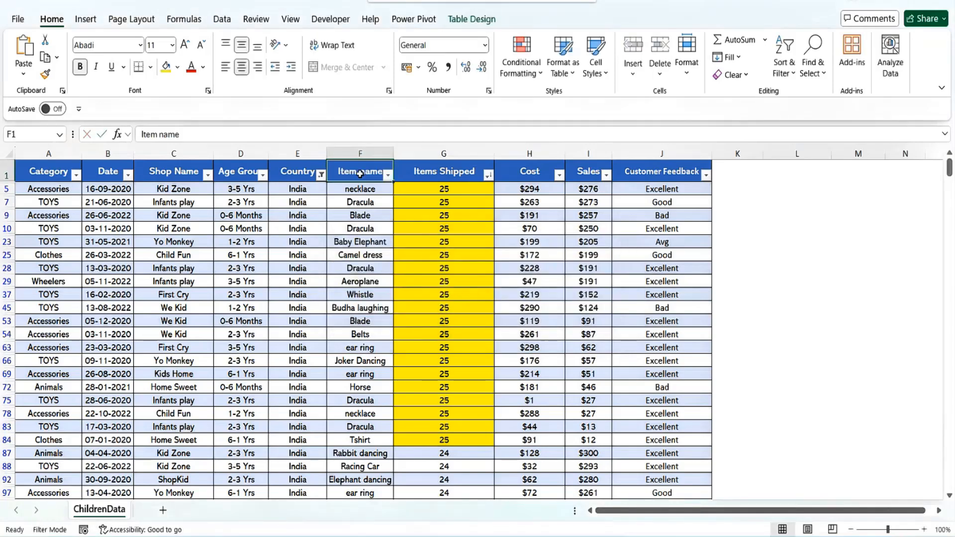
{"action": "key", "text": "alt+d"}
{"action": "key", "text": "f"}
{"action": "key", "text": "s"}
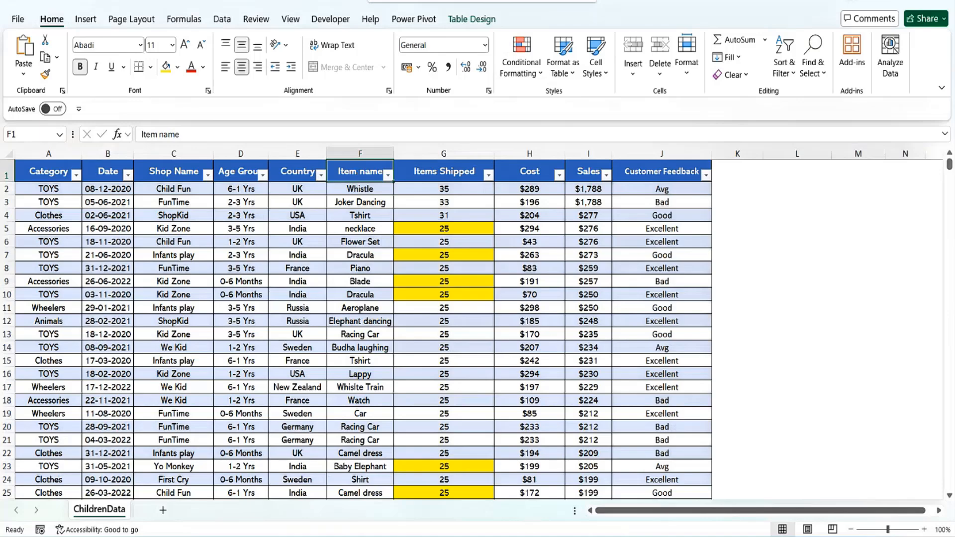
Step: Switch to Day11_BI in Power BI, examine the Q1_SUMMARIZE_DAX_Tbl2 and Q1_SUMMARIZE_DAX_Tbl1 tables in Table view, and return to the report page
{"action": "mouse_move", "coordinate": [522, 515]}
{"action": "mouse_move", "coordinate": [546, 535]}
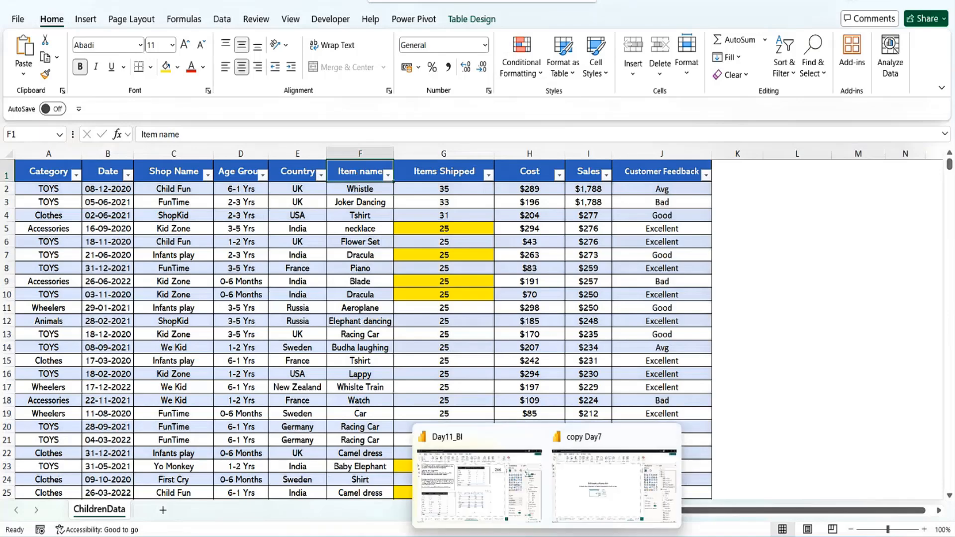
{"action": "left_click", "coordinate": [487, 441]}
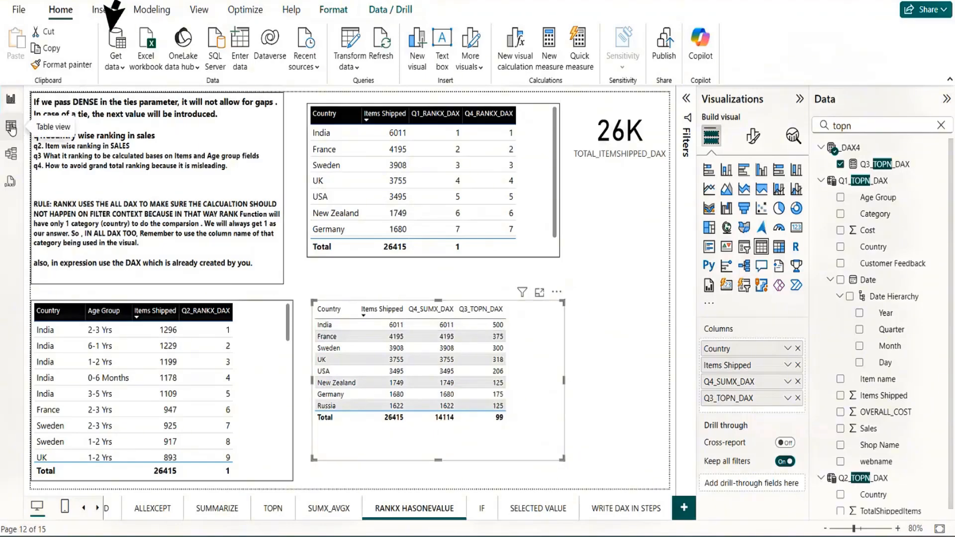
{"action": "left_click", "coordinate": [11, 128]}
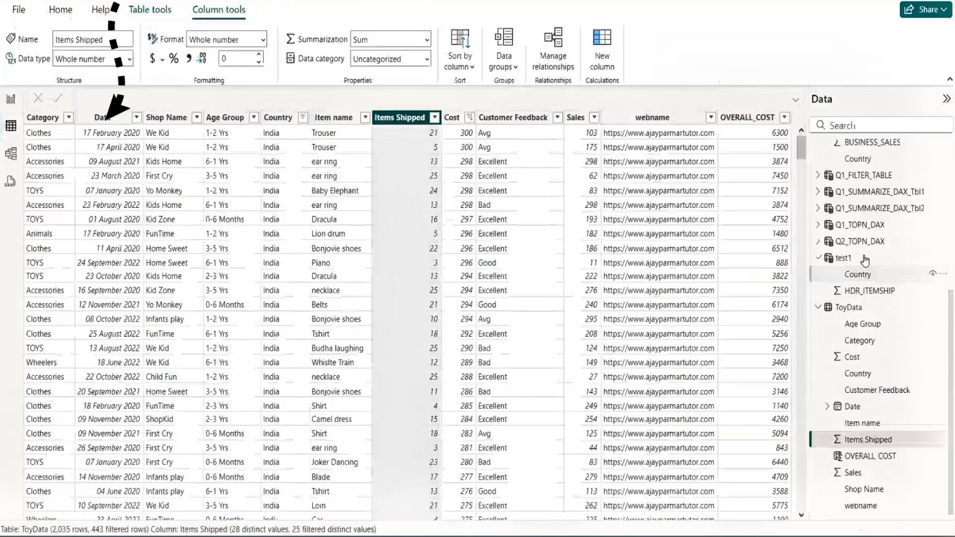
{"action": "left_click", "coordinate": [872, 209]}
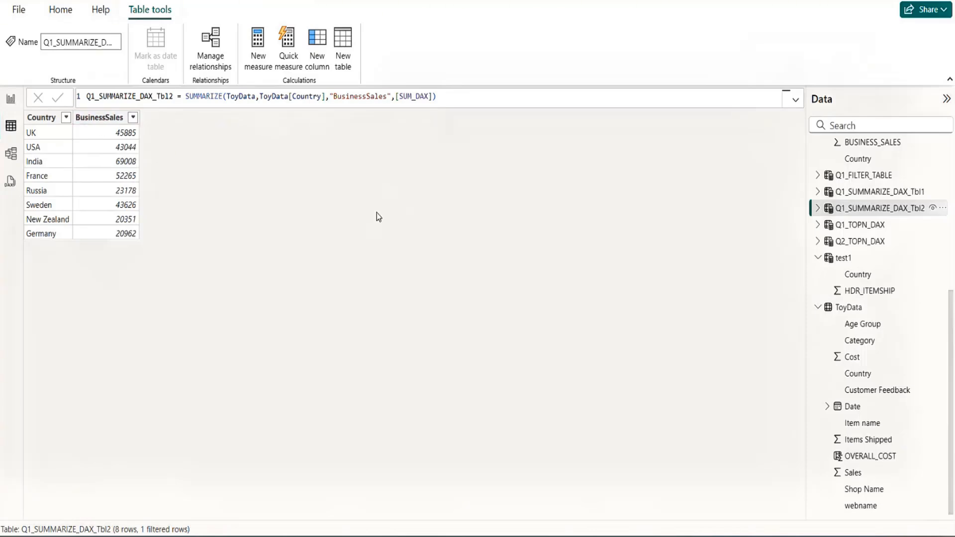
{"action": "left_click", "coordinate": [848, 193]}
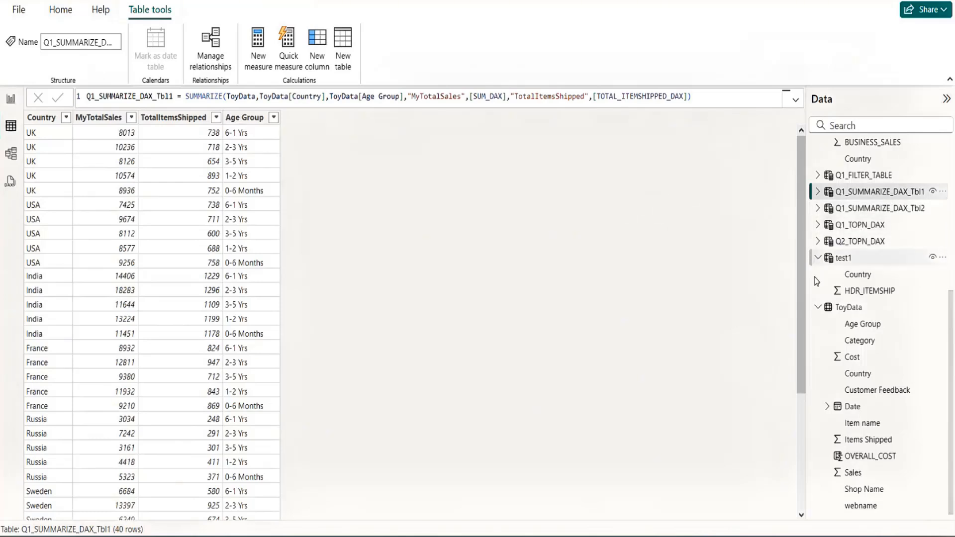
{"action": "left_click", "coordinate": [11, 98]}
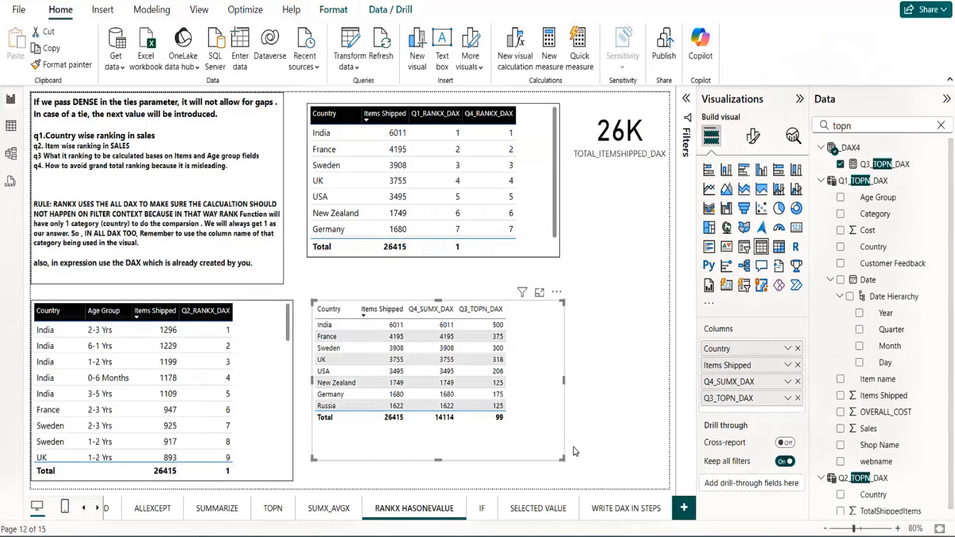
{"action": "left_click", "coordinate": [603, 434]}
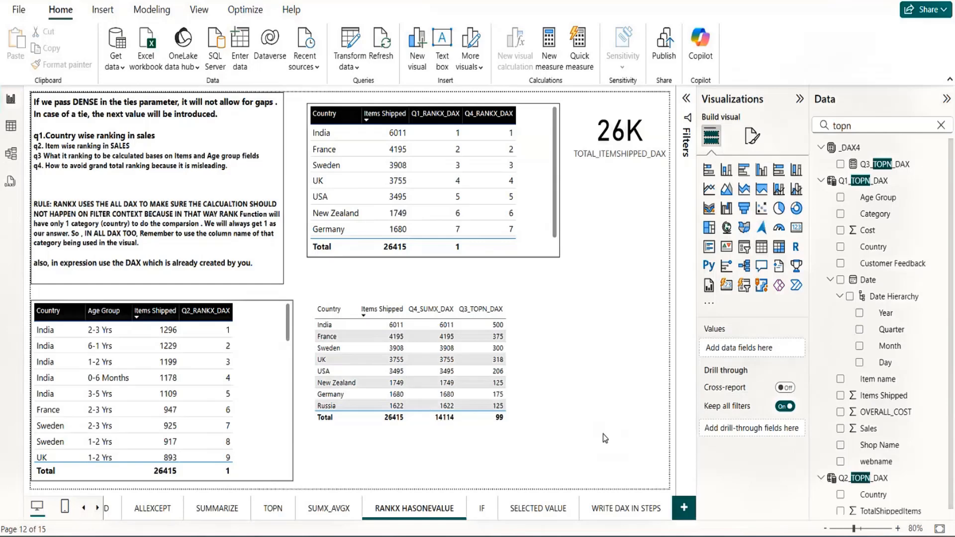